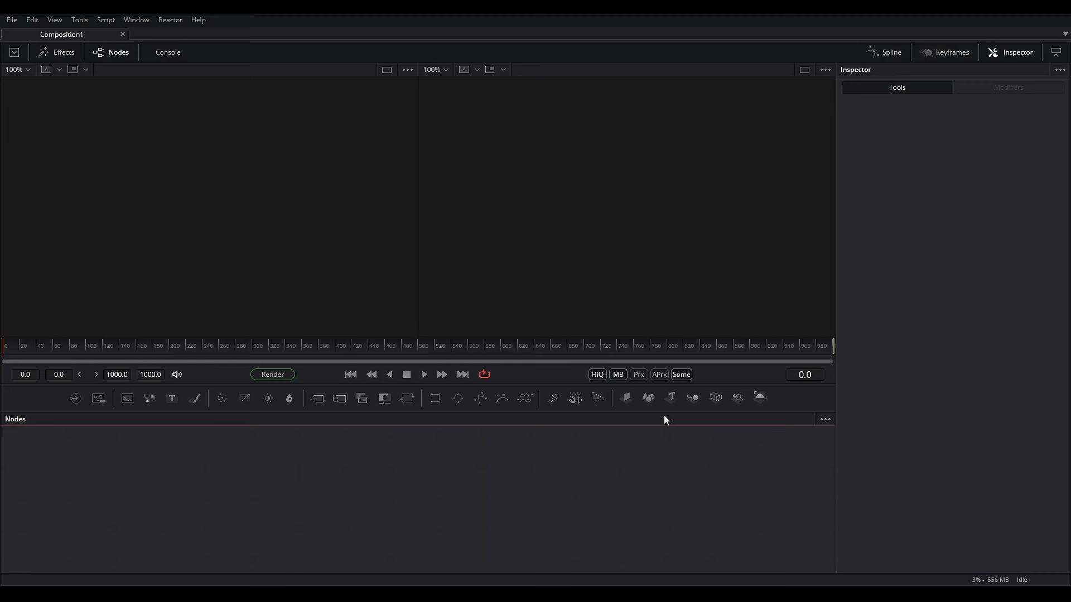
Add Text 3D, Merge 3D, Camera 3D and Renderer 3D nodes, and connect the text and camera through the merge into the renderer
drag(672, 397, 453, 504)
drag(716, 397, 433, 438)
drag(760, 397, 608, 514)
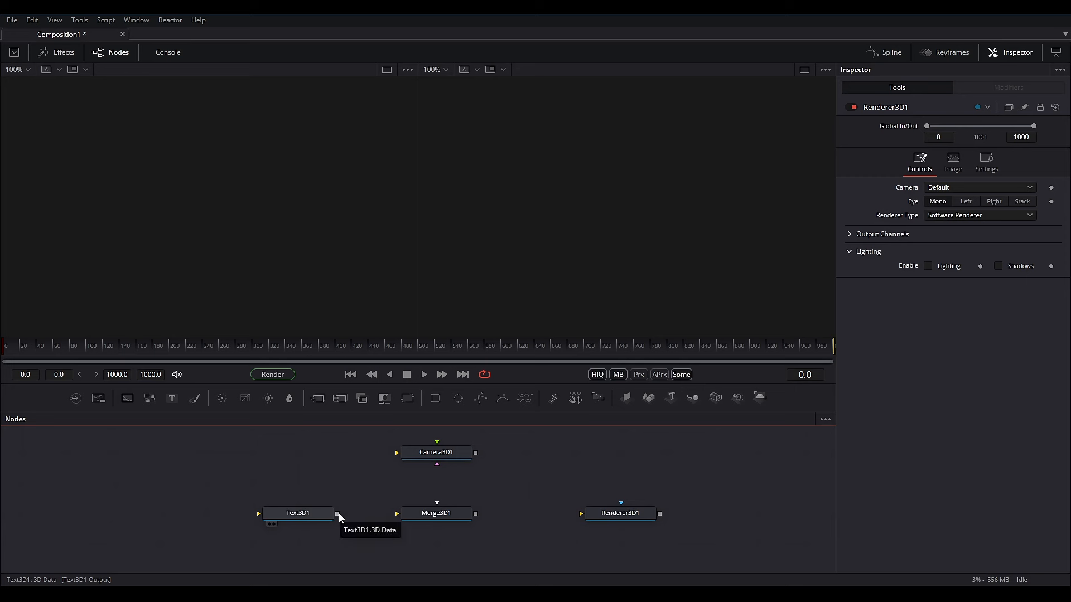
drag(339, 513, 449, 518)
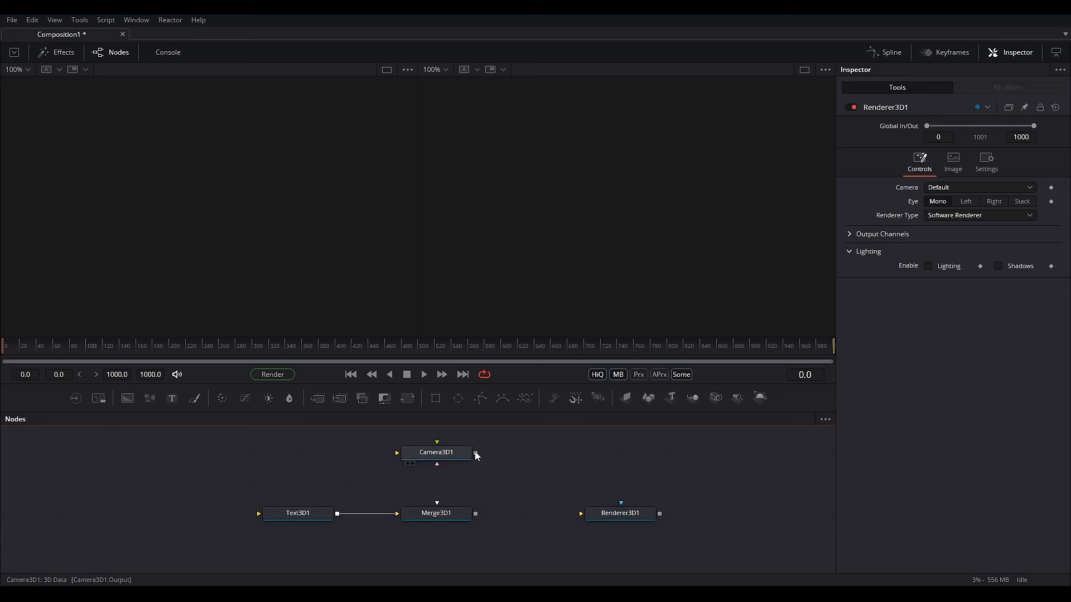
drag(474, 453, 643, 516)
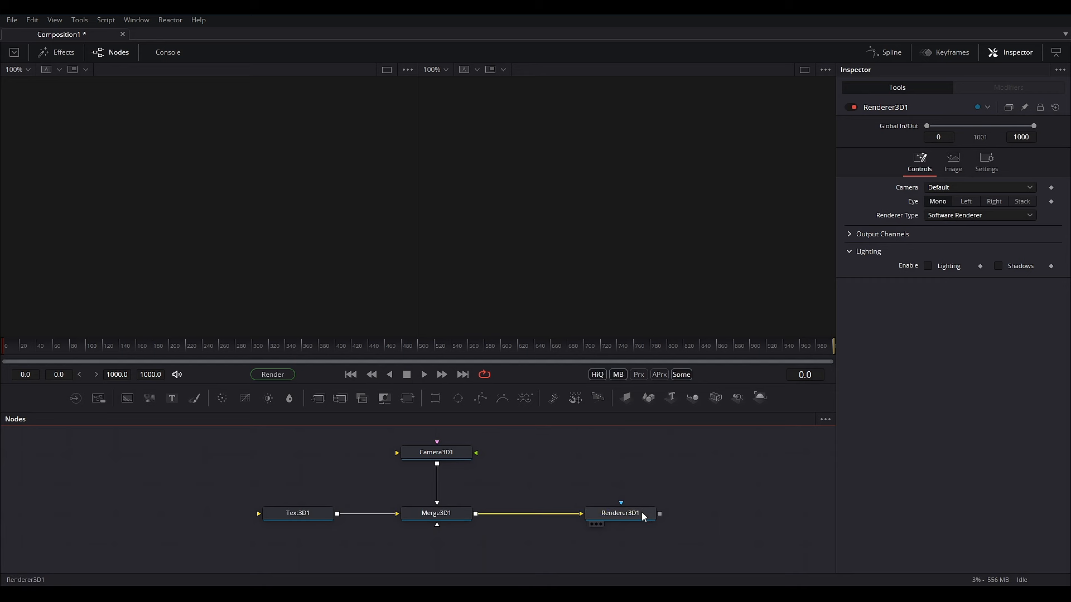
Display the renderer node's output in the second viewer and the Merge 3D scene in the first viewer
click(636, 514)
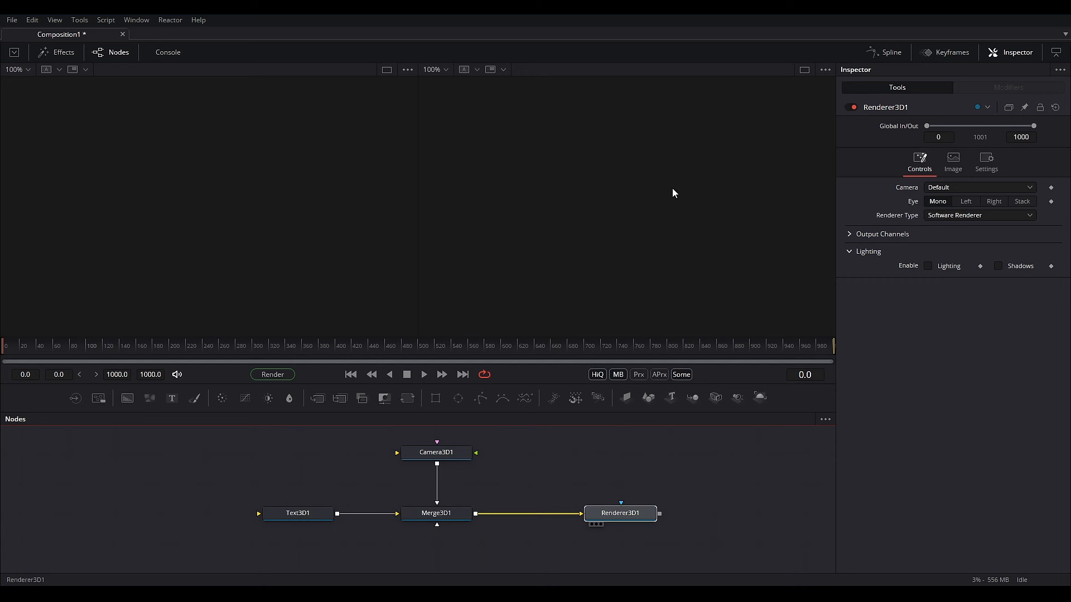
drag(672, 189, 672, 189)
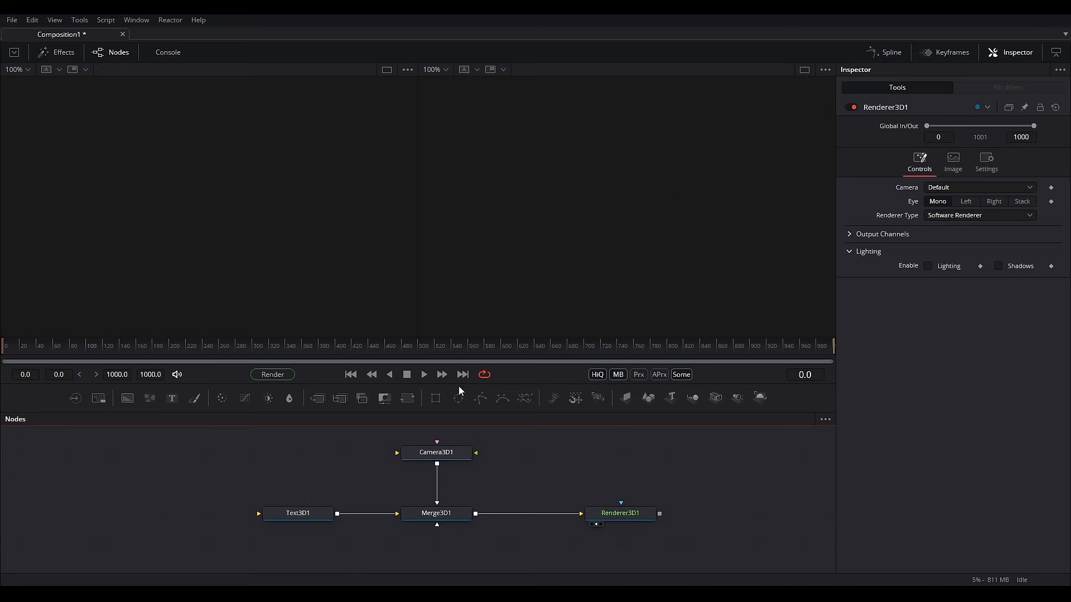
drag(310, 247, 293, 196)
scroll(258, 198, up, 3)
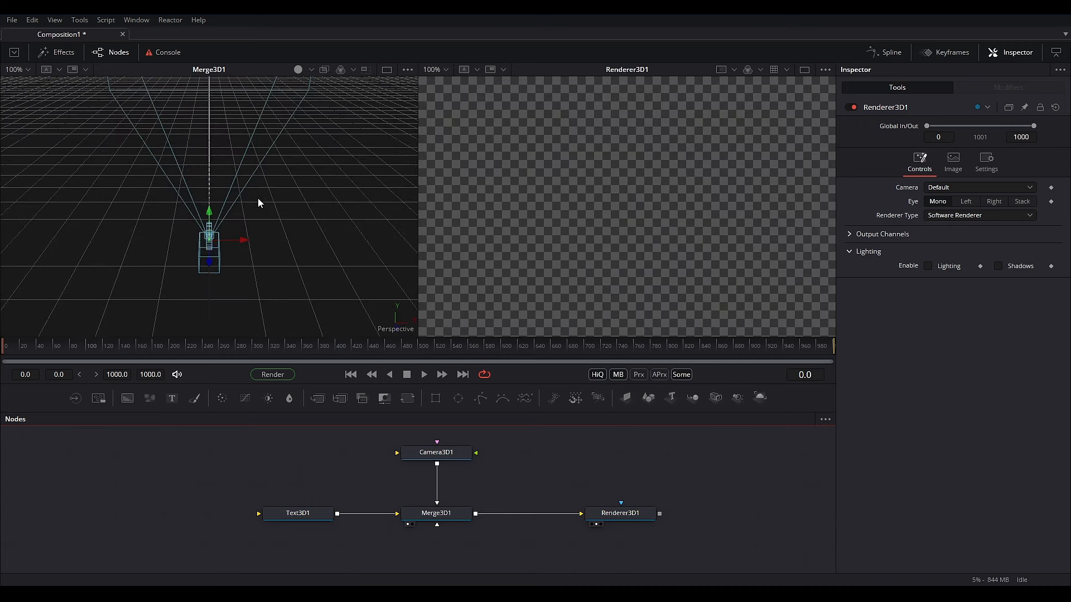
scroll(257, 199, down, 2)
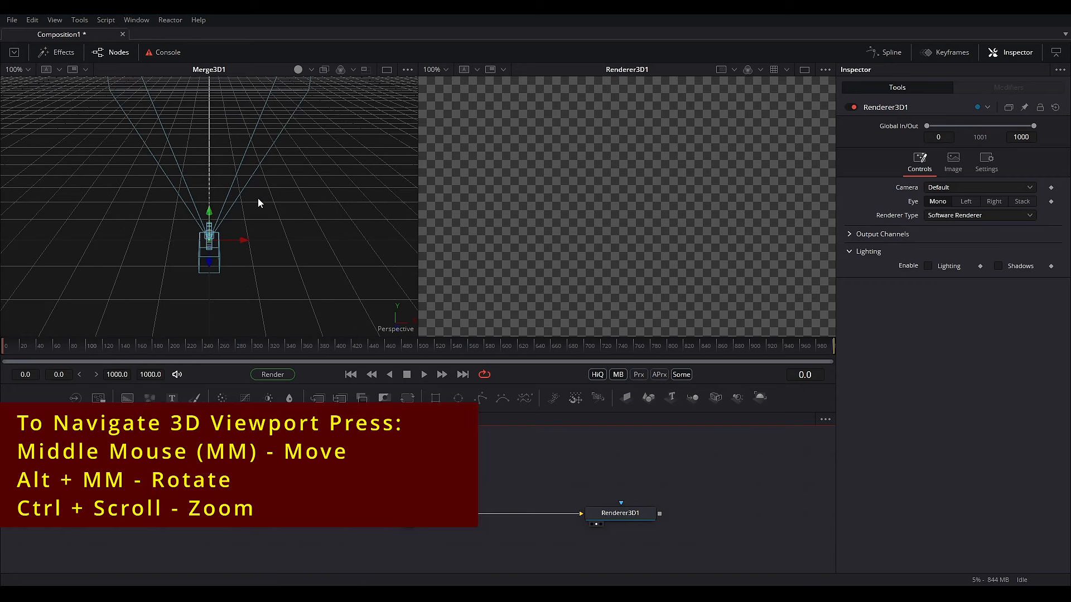
drag(257, 198, 289, 196)
scroll(290, 194, up, 3)
scroll(289, 194, down, 4)
scroll(288, 193, up, 1)
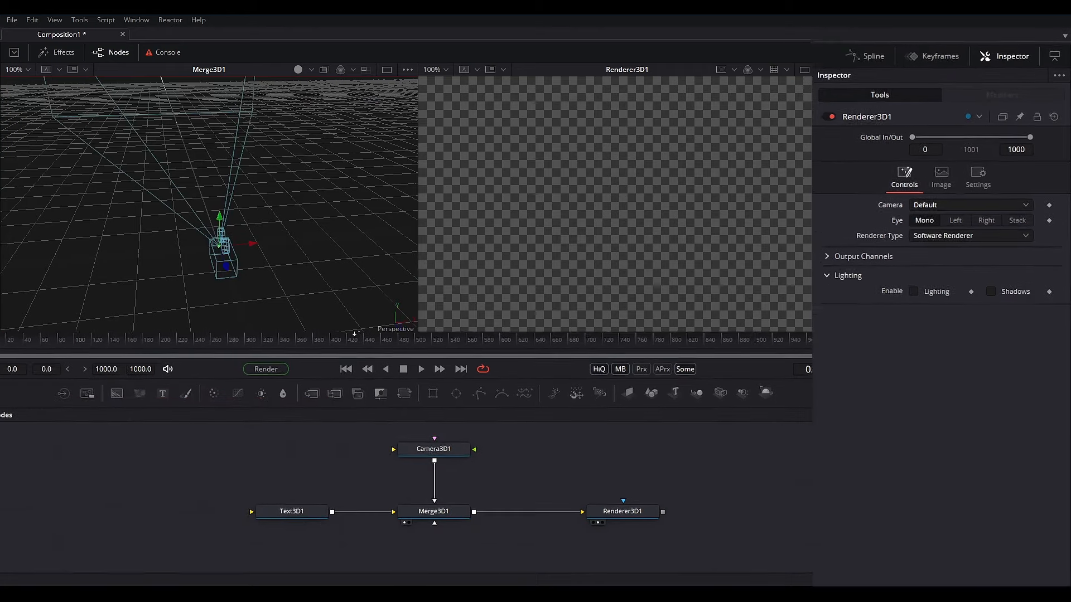
Set the Text 3D node's text to "I Love Earth"
click(276, 508)
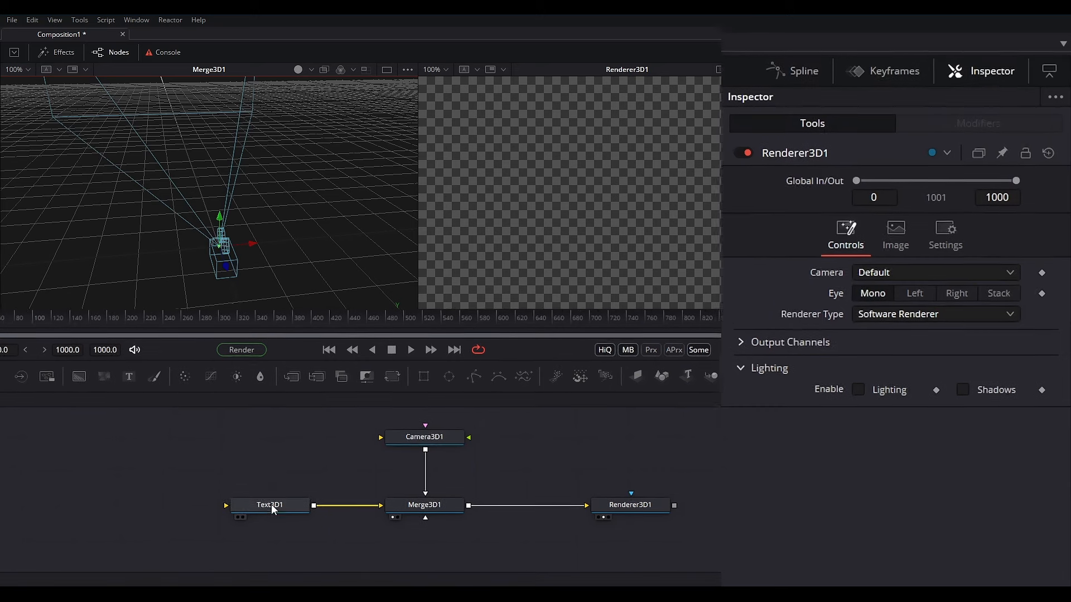
click(259, 510)
click(777, 278)
text(I Love Earth)
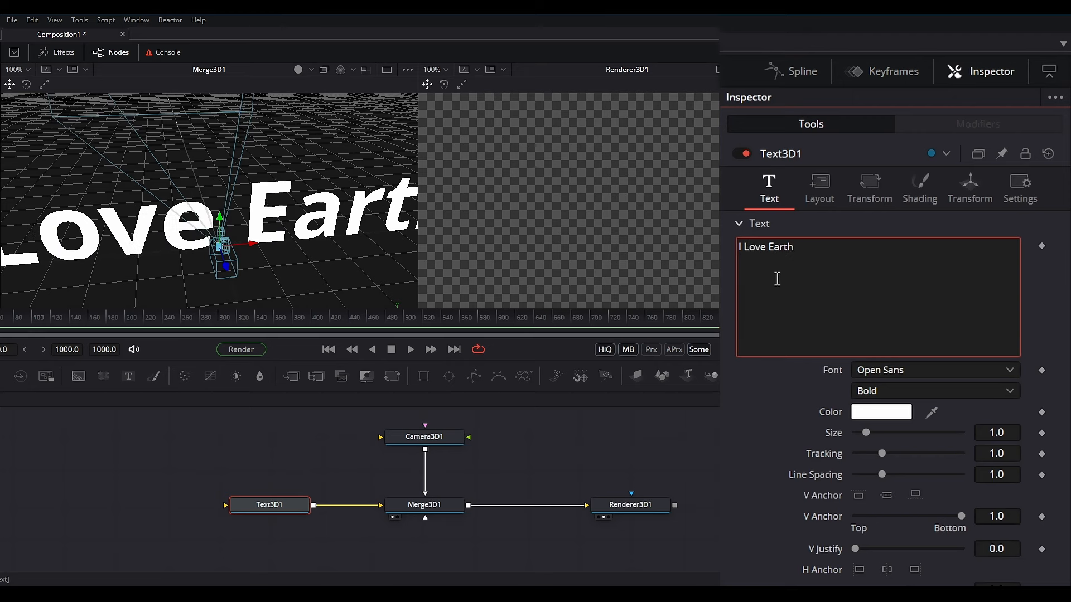
scroll(278, 184, down, 3)
scroll(255, 229, up, 1)
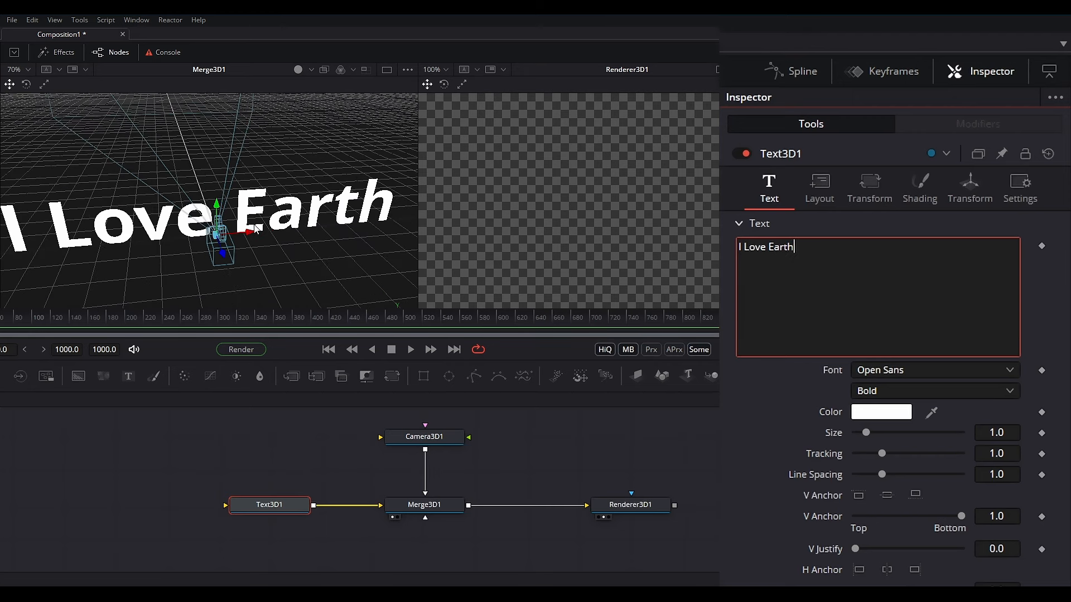
Change the 3D text's font to American Typewriter
click(909, 370)
scroll(909, 365, up, 15)
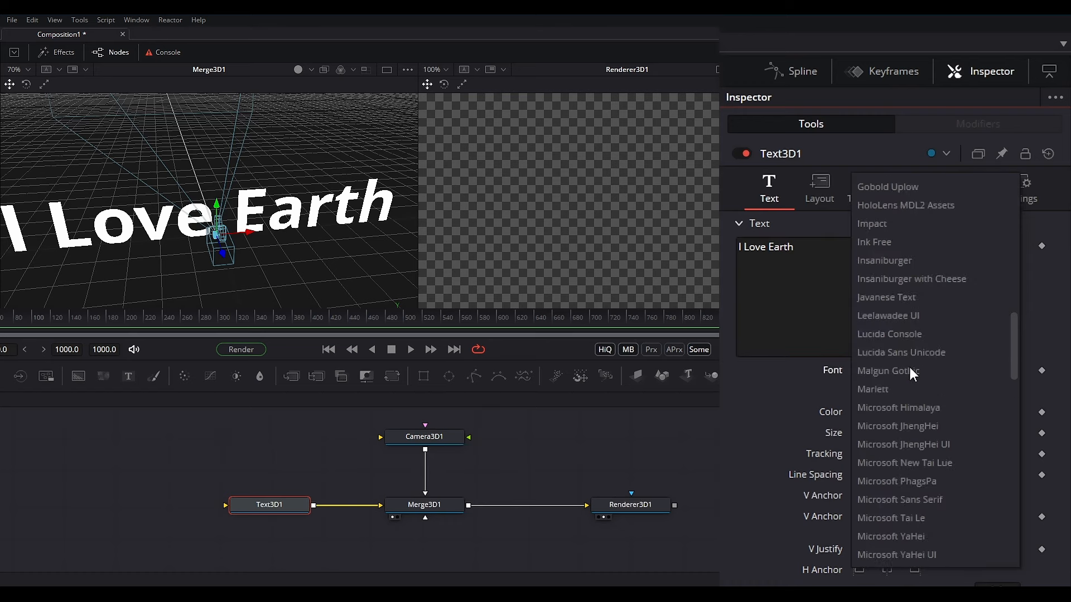
click(888, 188)
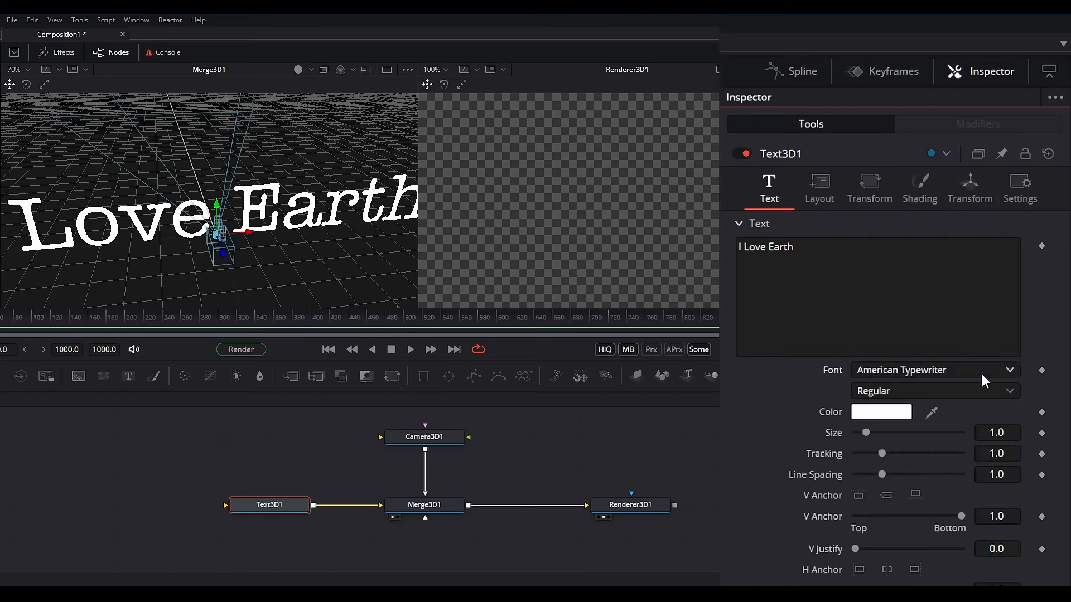
Try a muted olive color, #8d9656, for the 3D text
click(882, 410)
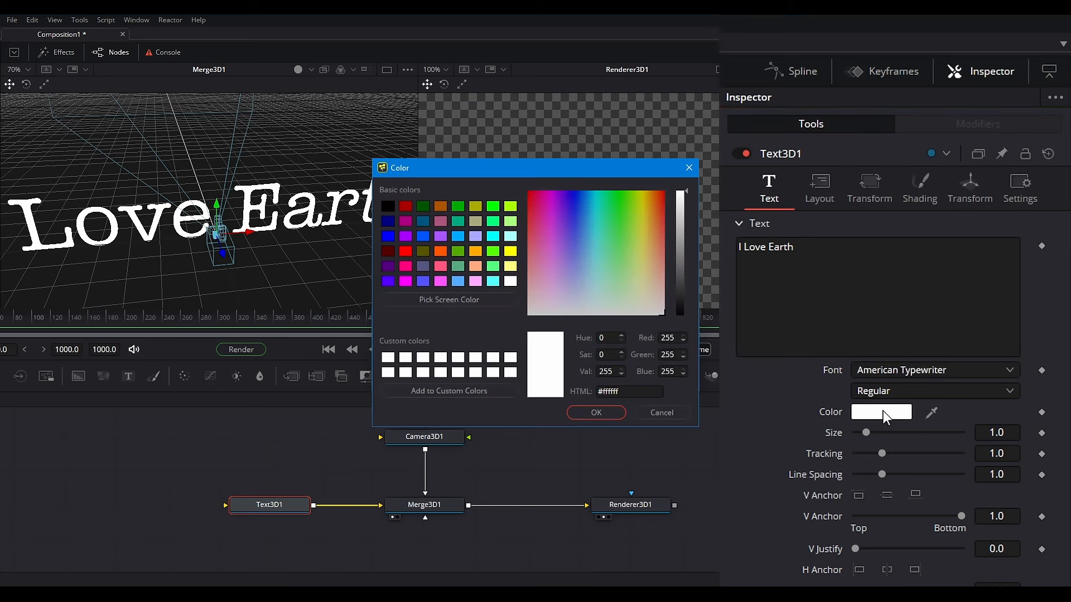
drag(634, 236, 638, 261)
drag(681, 221, 681, 244)
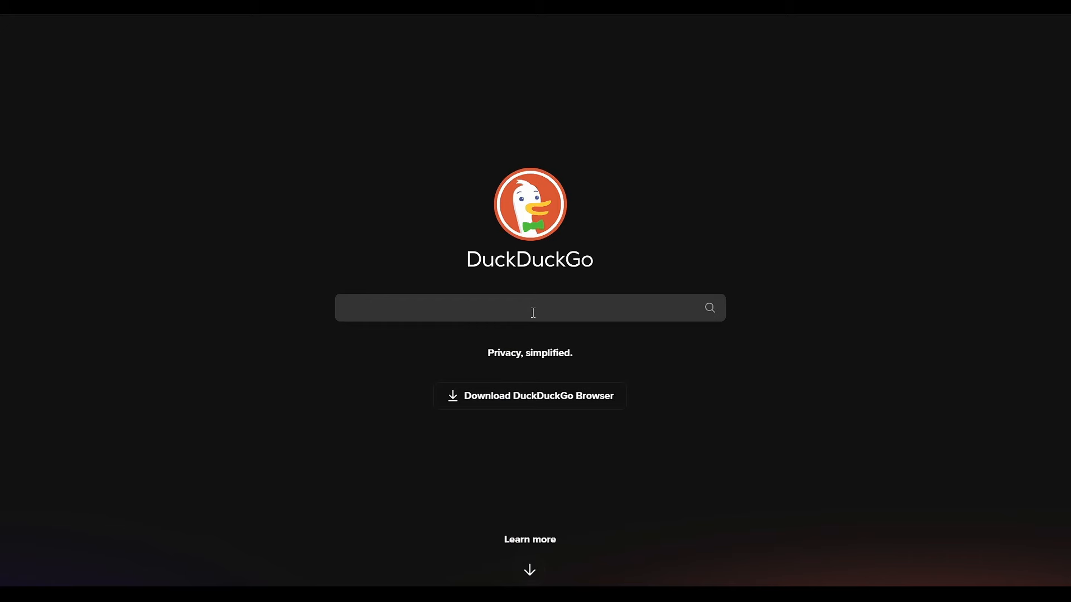
Switch to DuckDuckGo, search for "html color code gold" and copy the hex code CD7F32
text(ht)
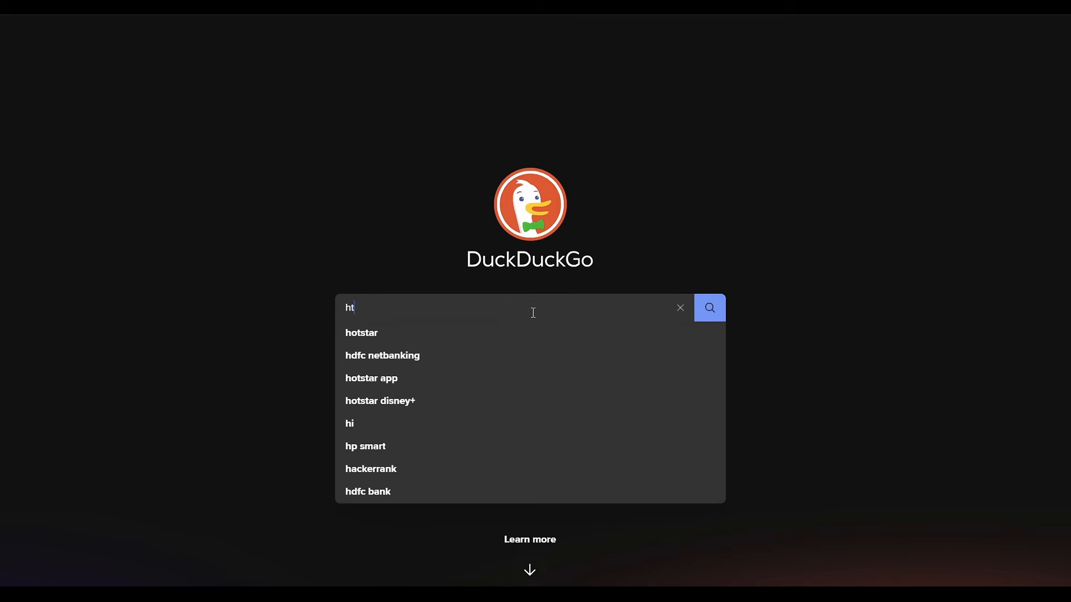
text(ml colo)
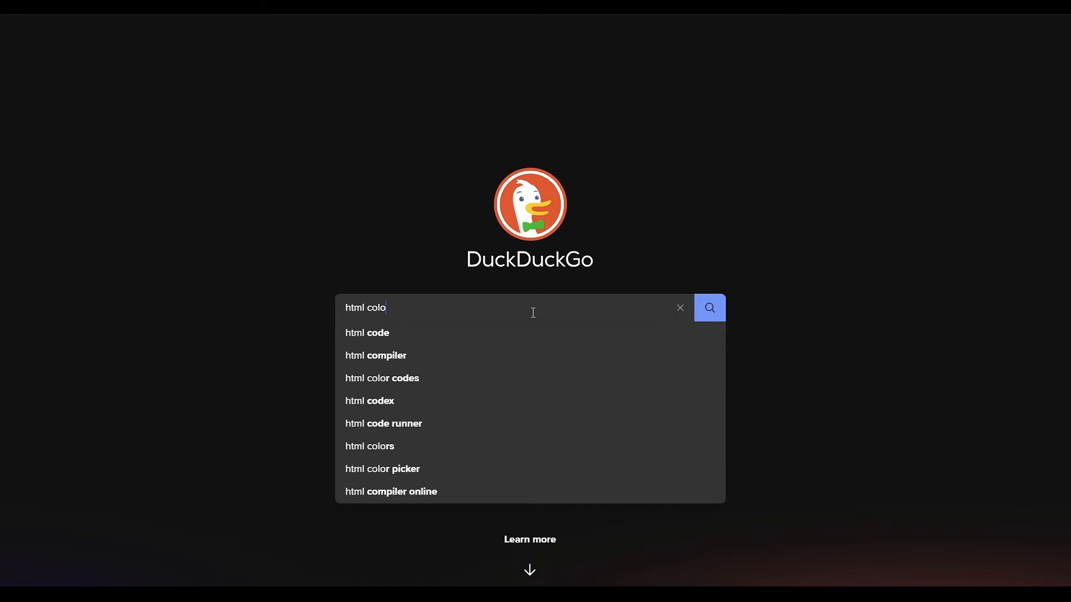
text(r code gold)
key(Return)
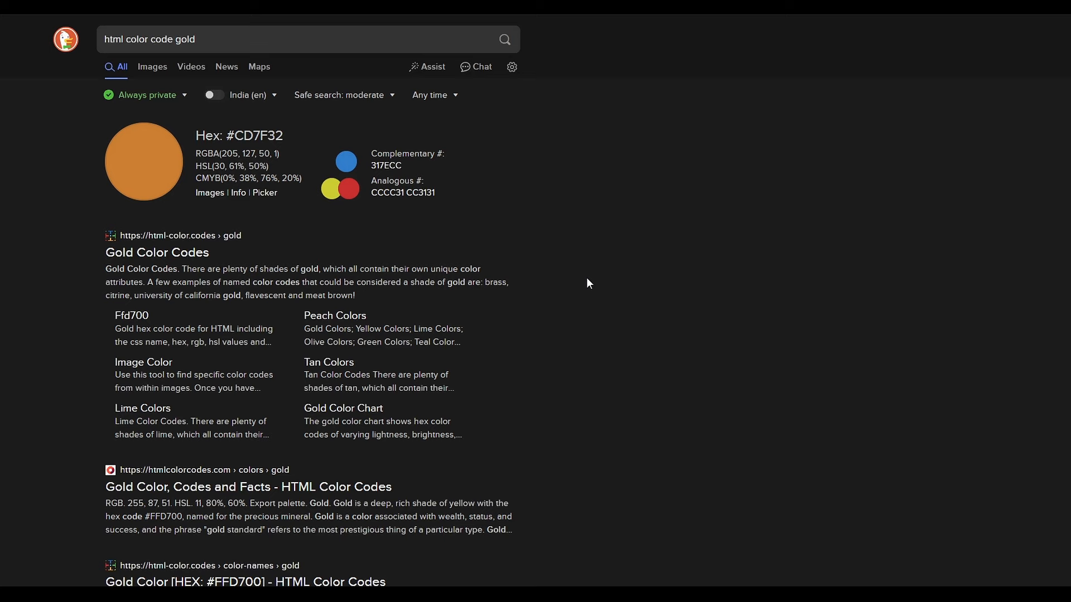
drag(235, 136, 288, 142)
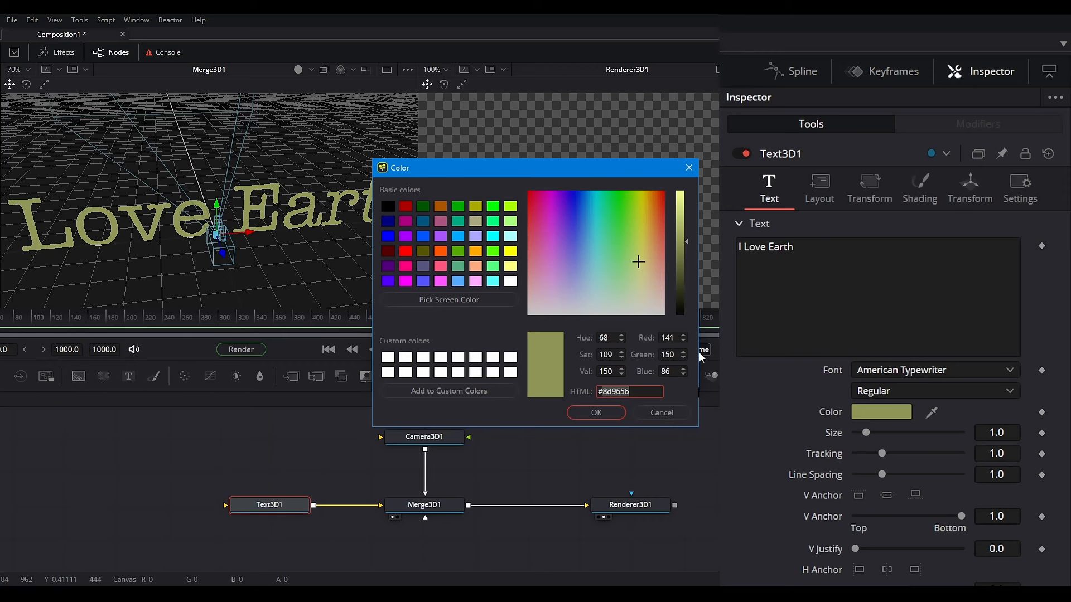
Set the 3D text's color to the HTML value #cd7f30 and accept it
text(cd7f30)
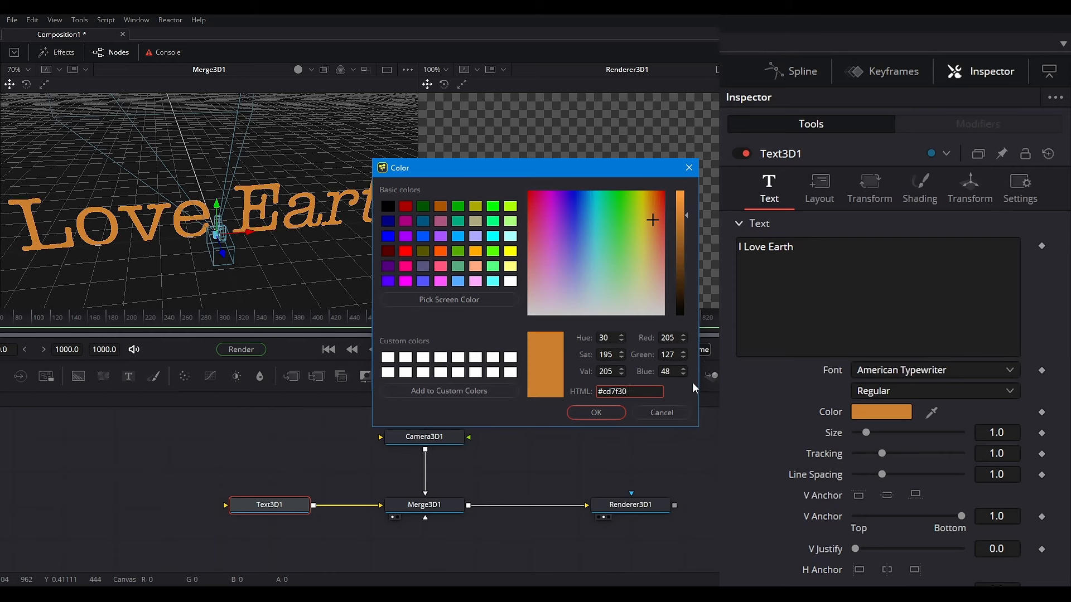
click(596, 413)
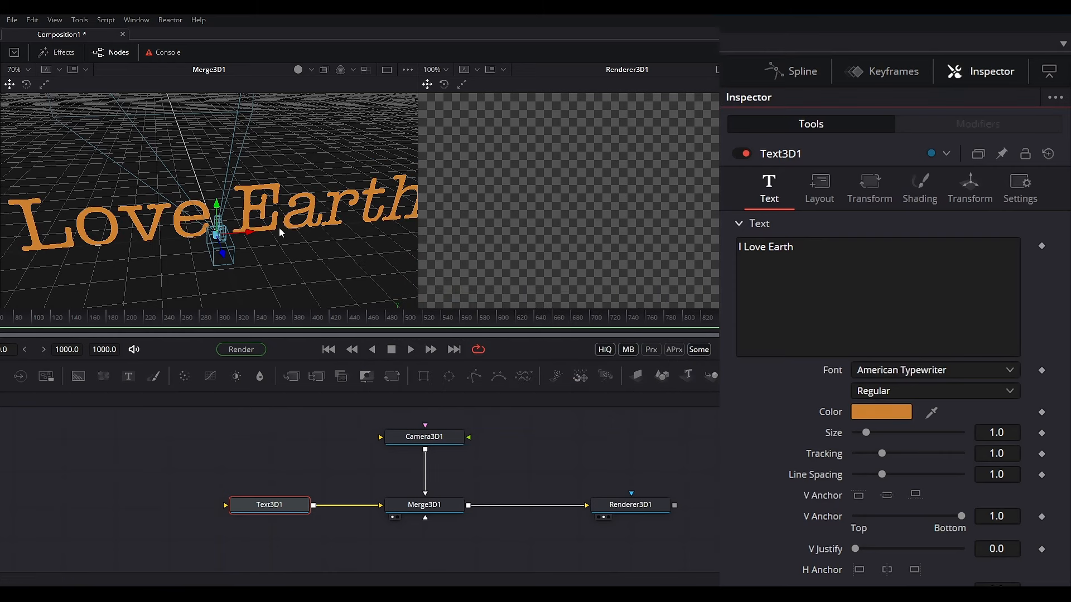
scroll(248, 224, down, 2)
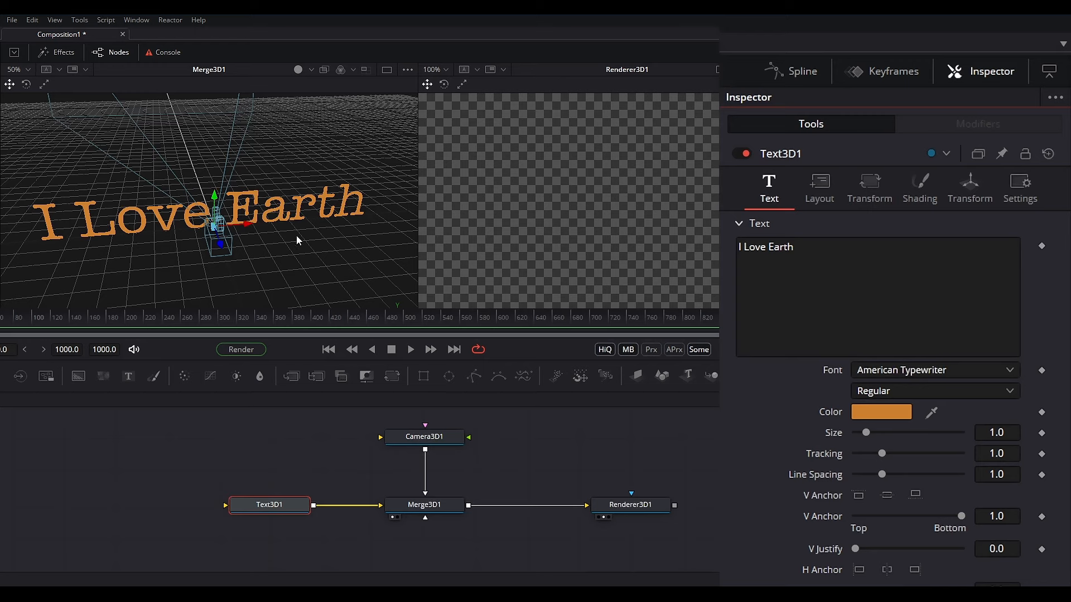
Set the size of the 3D text to 2.5
click(990, 432)
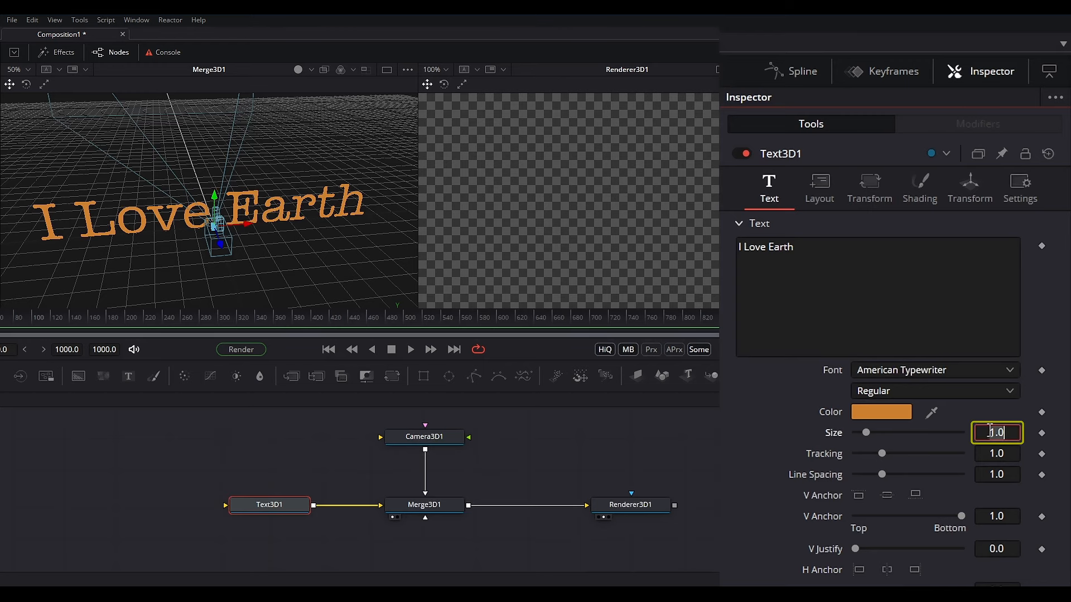
text(2.5)
key(Tab)
scroll(343, 229, down, 5)
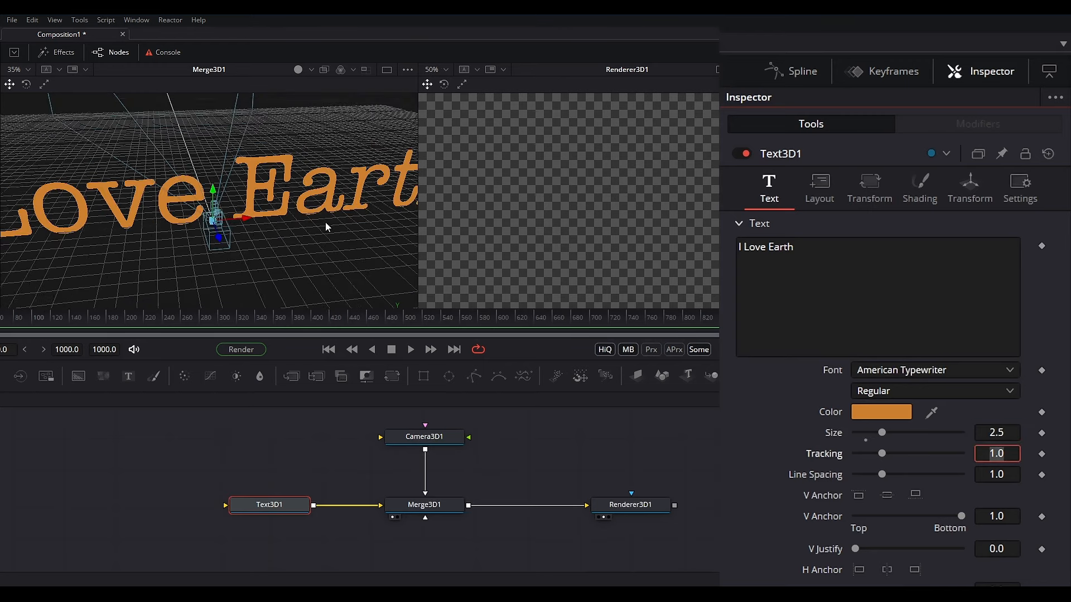
scroll(217, 201, up, 5)
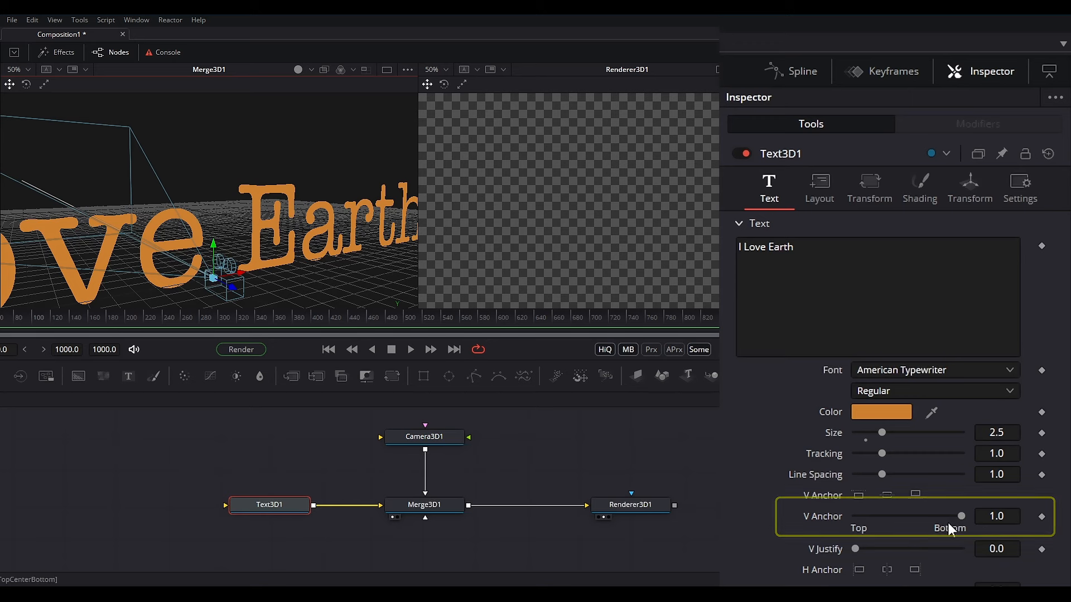
Set the 3D text's vertical anchor value to 0.3
drag(962, 517, 928, 516)
double_click(1009, 516)
key(BackSpace)
text(0.3)
key(Return)
drag(274, 244, 217, 208)
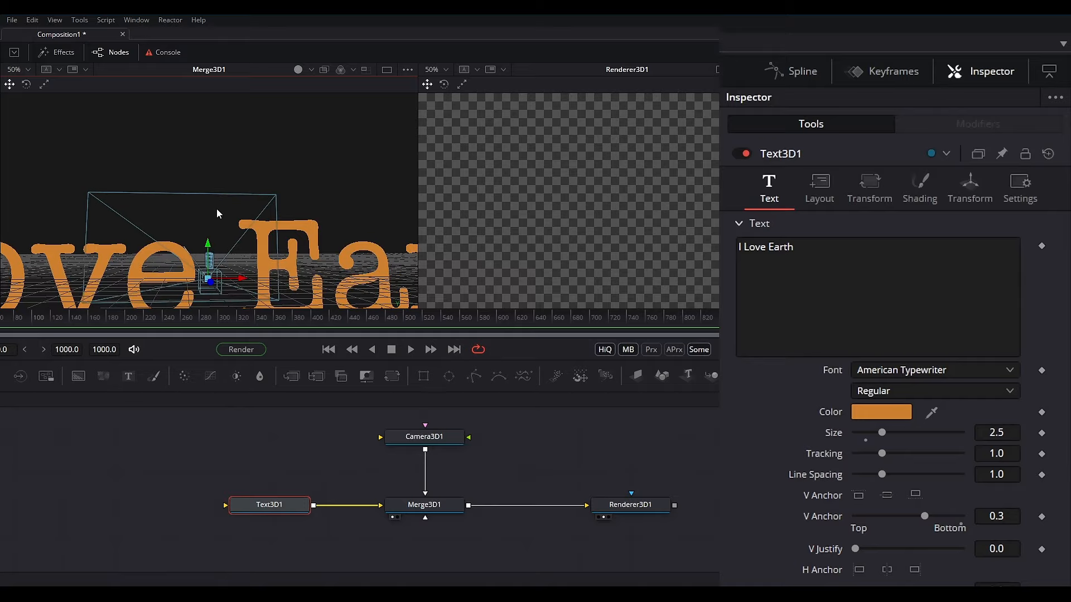
scroll(216, 209, down, 2)
scroll(195, 247, up, 1)
Give the text an extrusion depth of 0.04 with 4 extrusion subdivisions
drag(194, 249, 246, 259)
scroll(222, 259, up, 3)
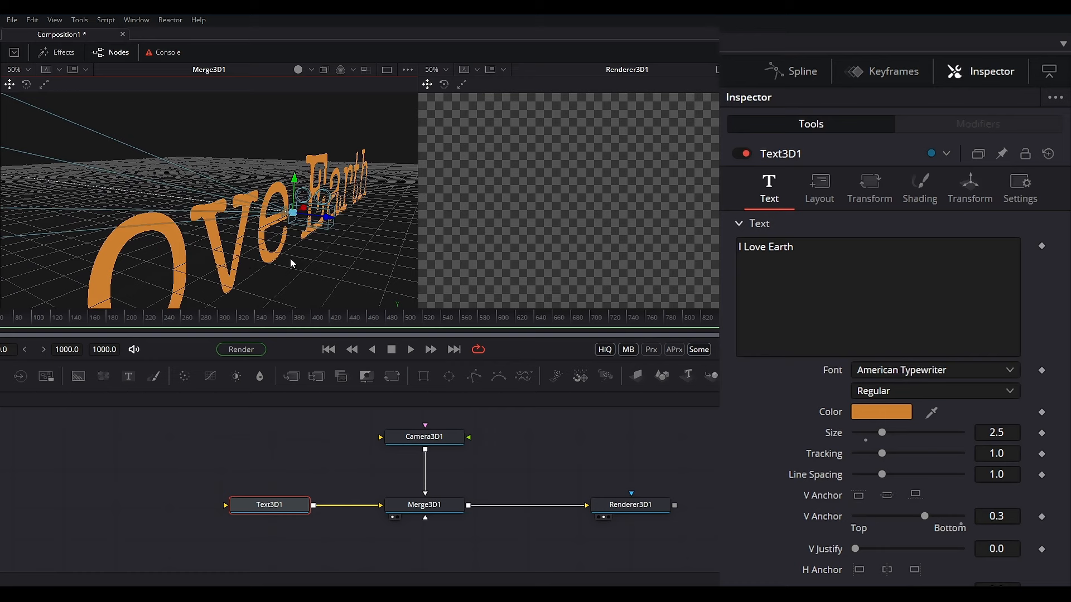
scroll(758, 568, down, 5)
scroll(747, 535, down, 3)
click(738, 466)
scroll(816, 436, down, 2)
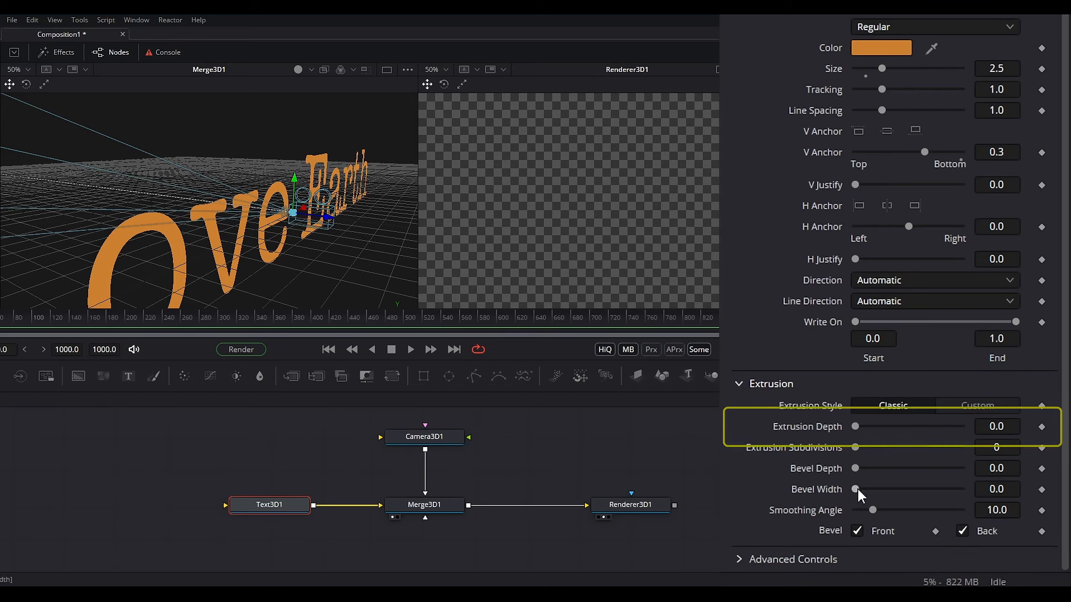
click(1018, 427)
text(0.04)
key(Tab)
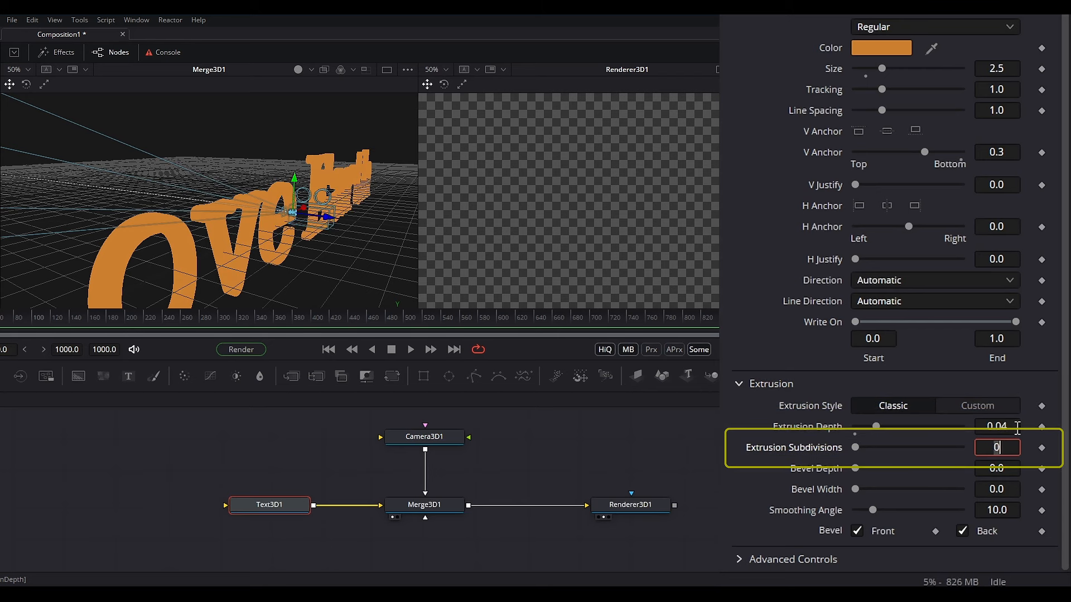
text(4)
key(Return)
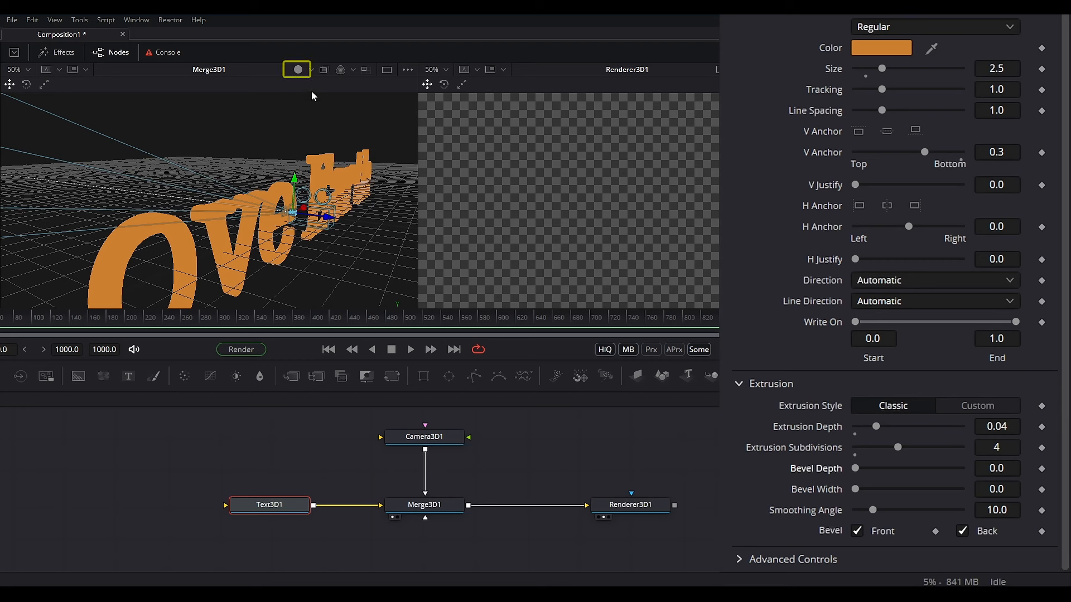
Enable lighting in the Merge 3D viewer and set the text's bevel depth to 0.008 and bevel width to 0.007
click(299, 70)
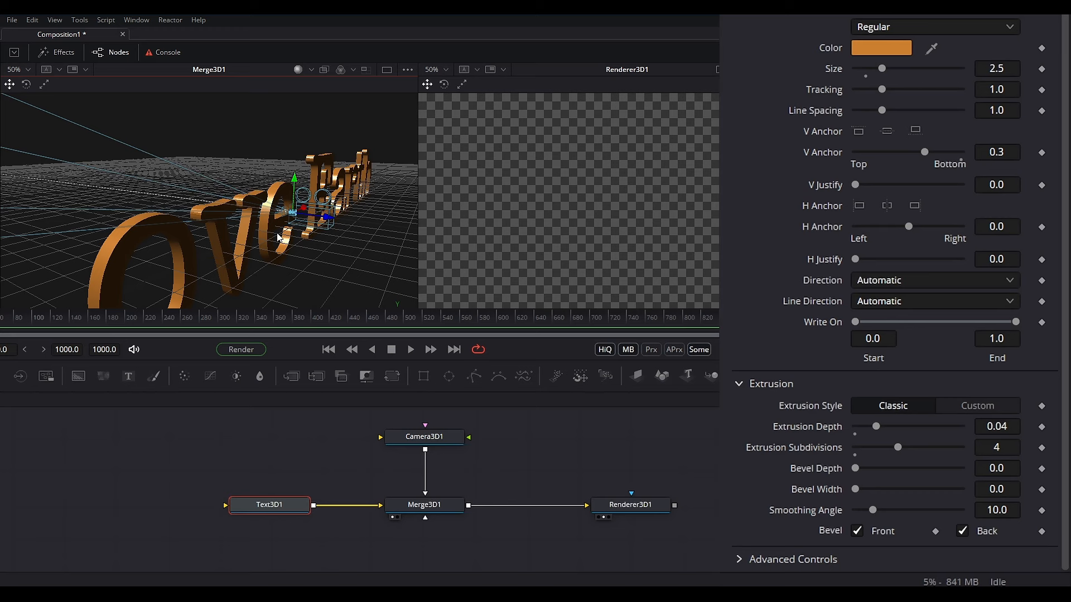
click(998, 469)
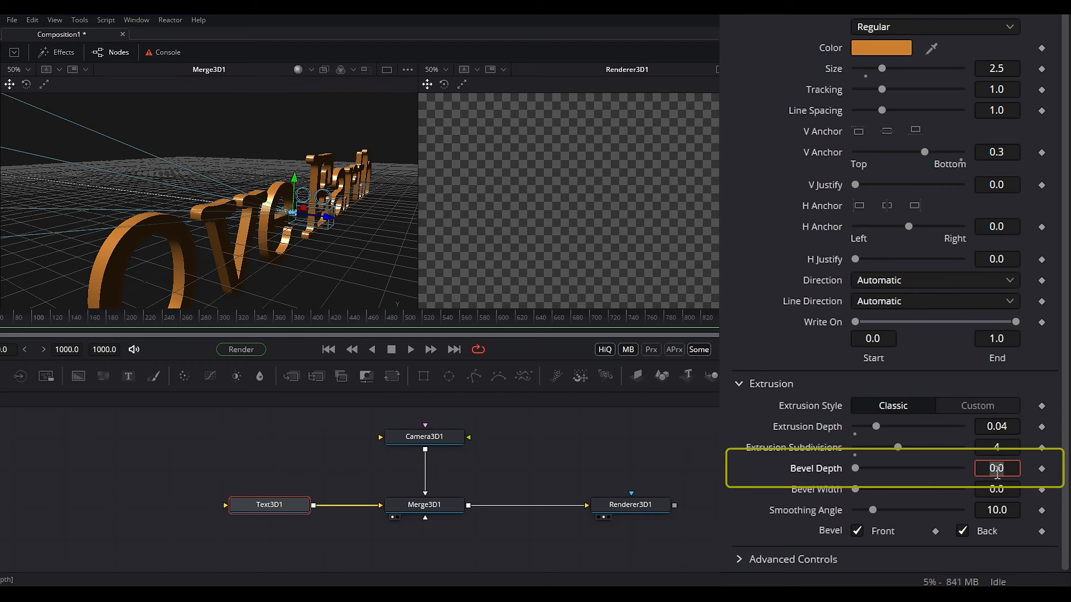
text(0.008)
key(Tab)
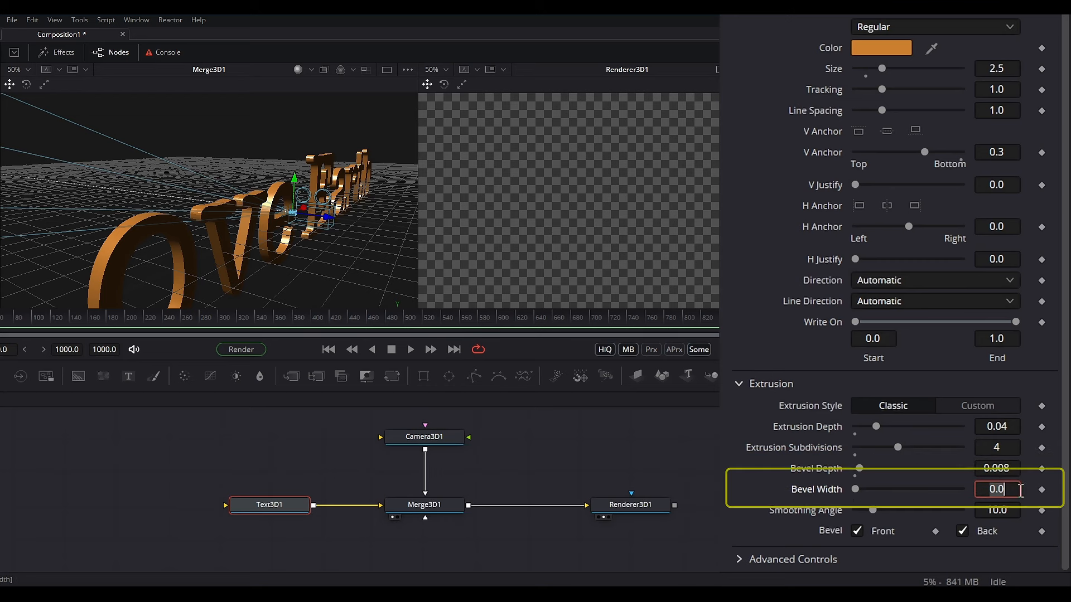
text(0.007)
key(Tab)
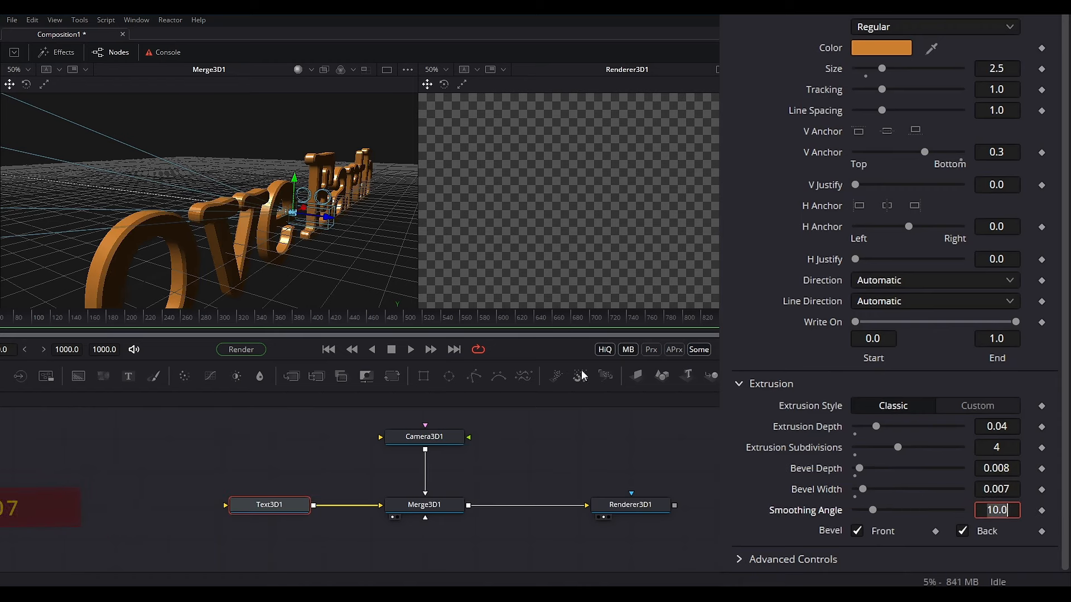
scroll(222, 219, up, 2)
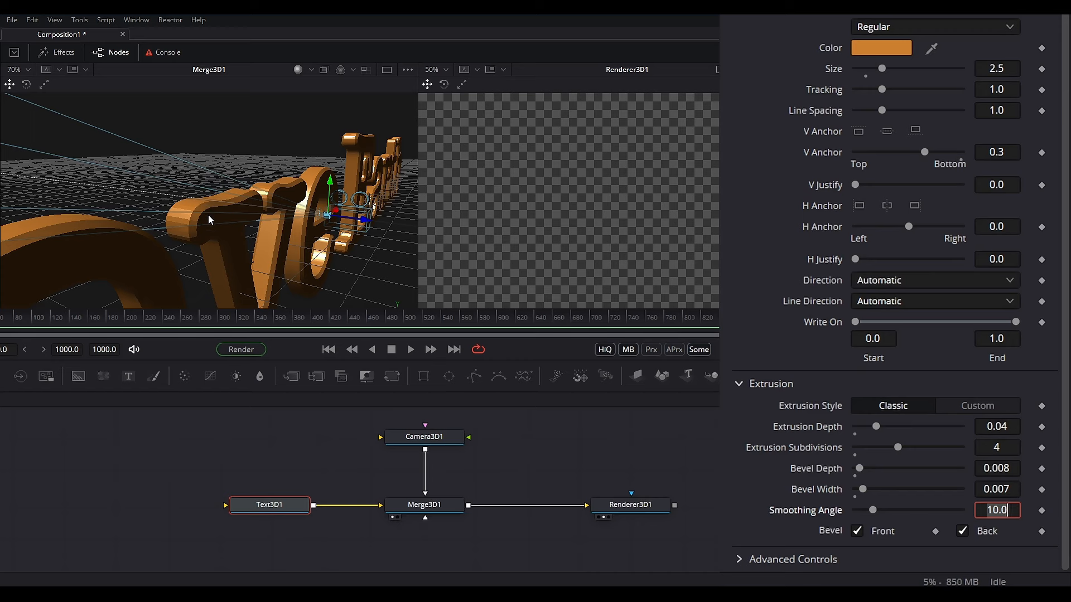
Set the smoothing angle of the text's extrusion to 15
scroll(209, 219, up, 2)
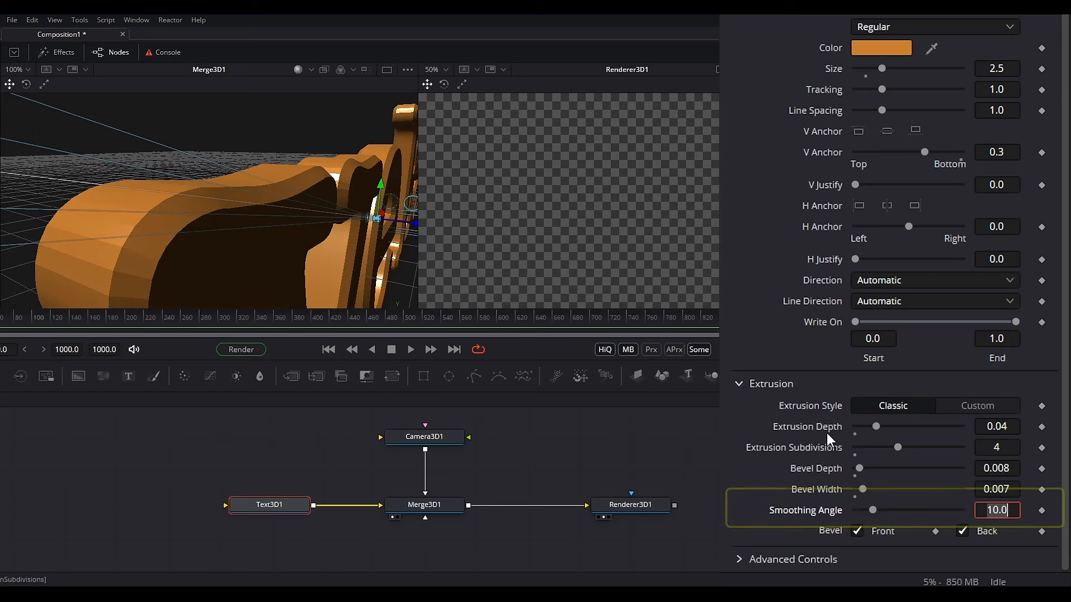
text(15)
key(Return)
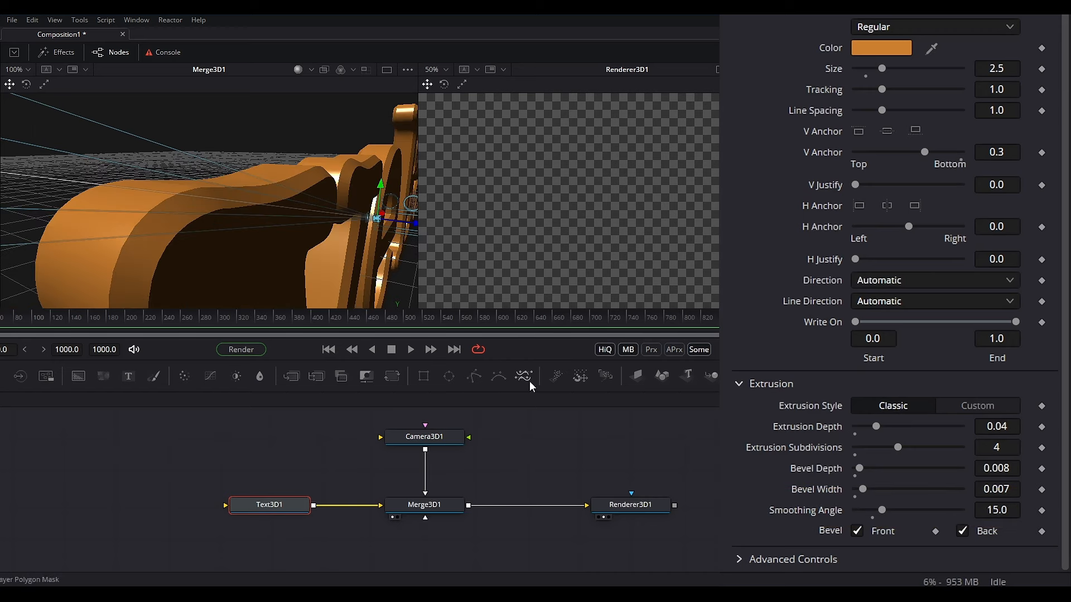
scroll(344, 241, down, 3)
drag(344, 241, 201, 245)
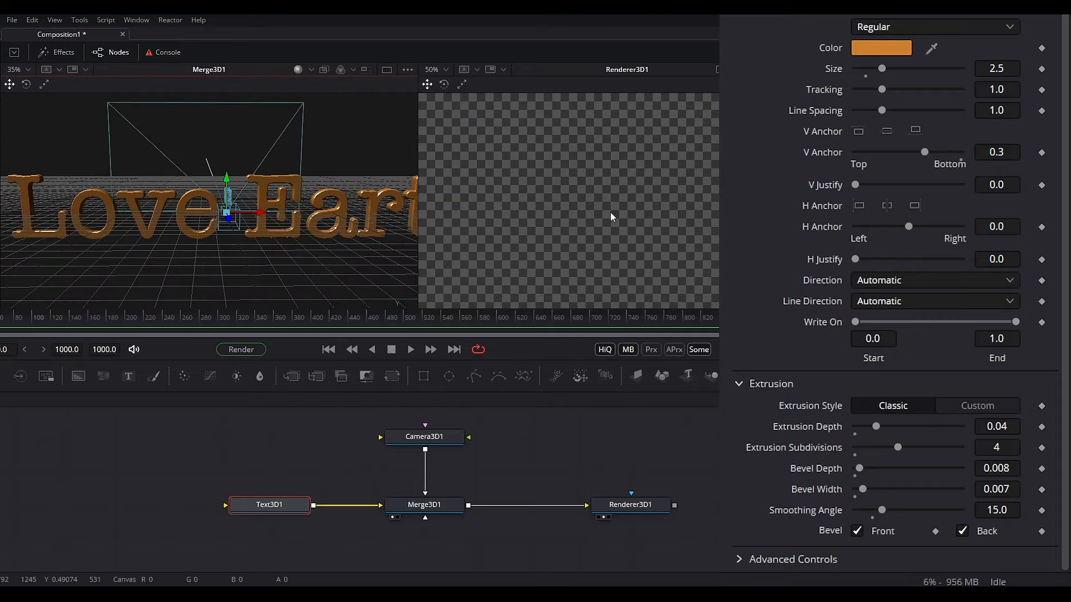
Scale the rendered image to fit its viewer and select the Renderer3D1 node
click(444, 69)
click(440, 84)
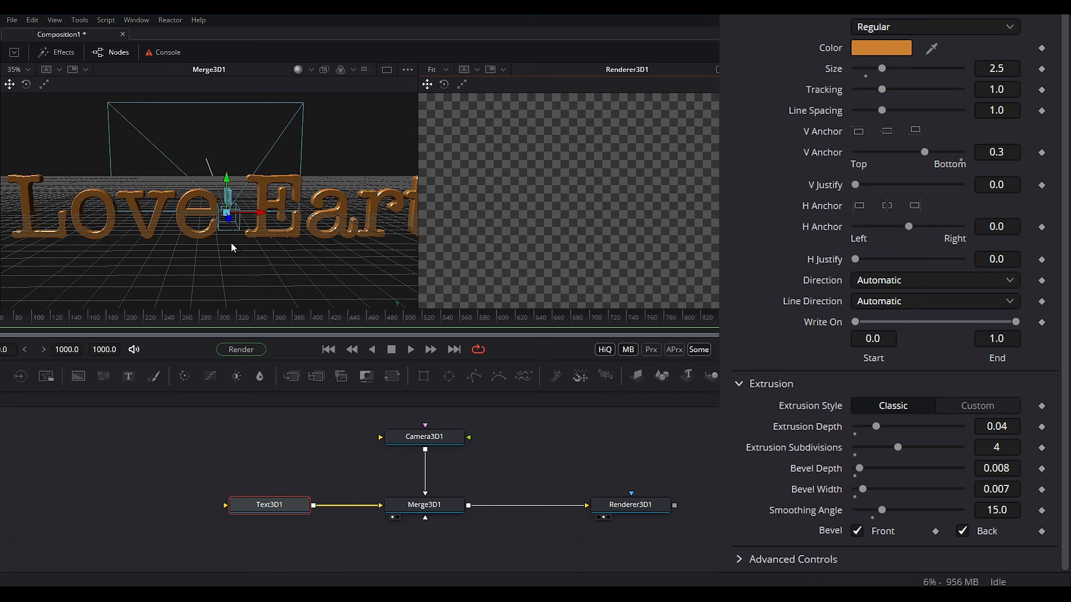
click(631, 503)
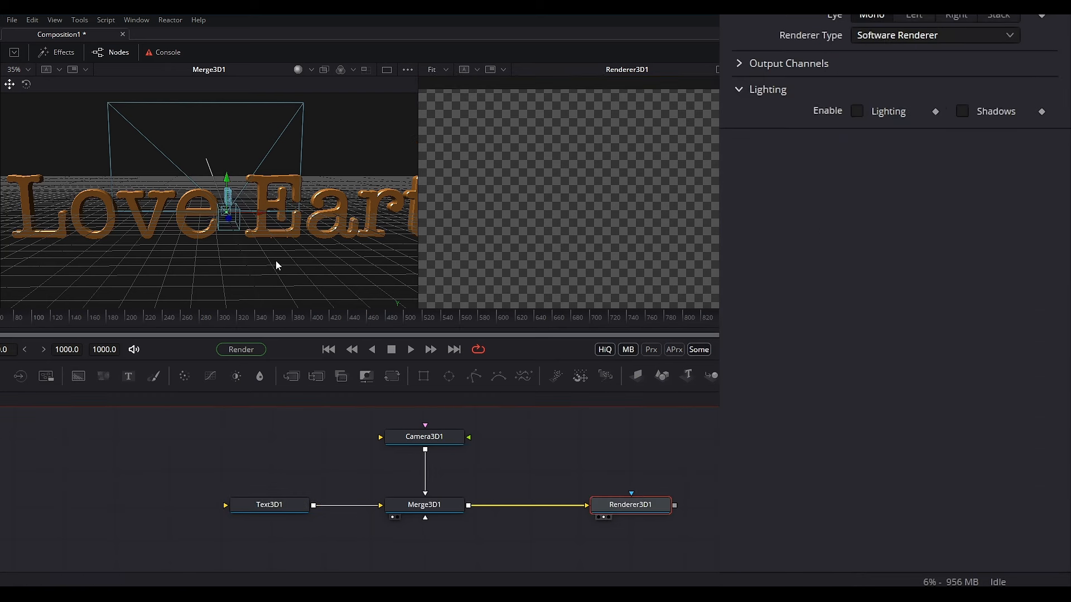
drag(196, 231, 249, 253)
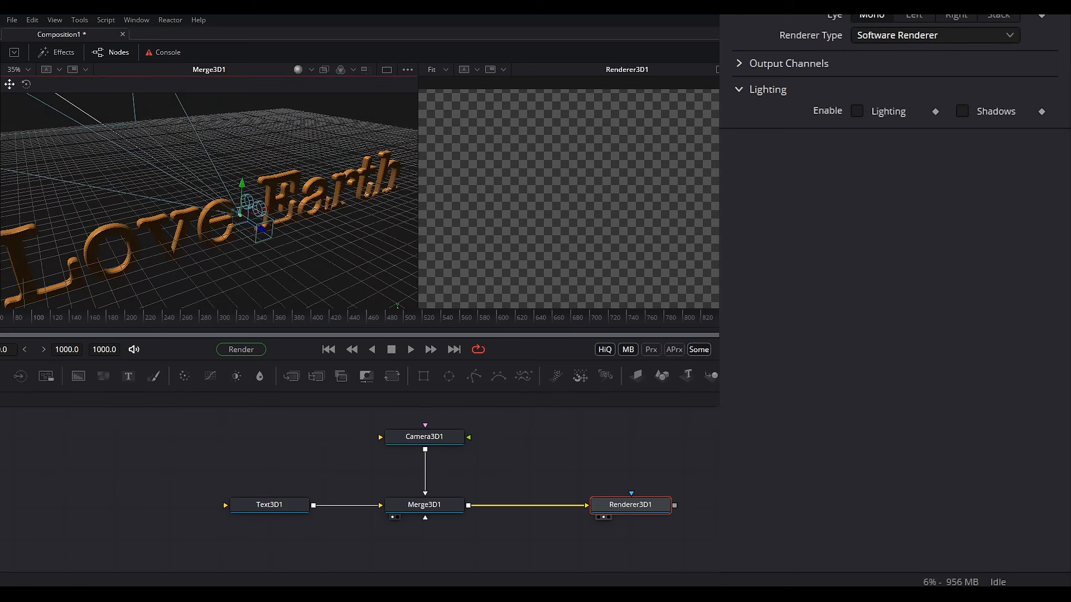
drag(302, 274, 313, 223)
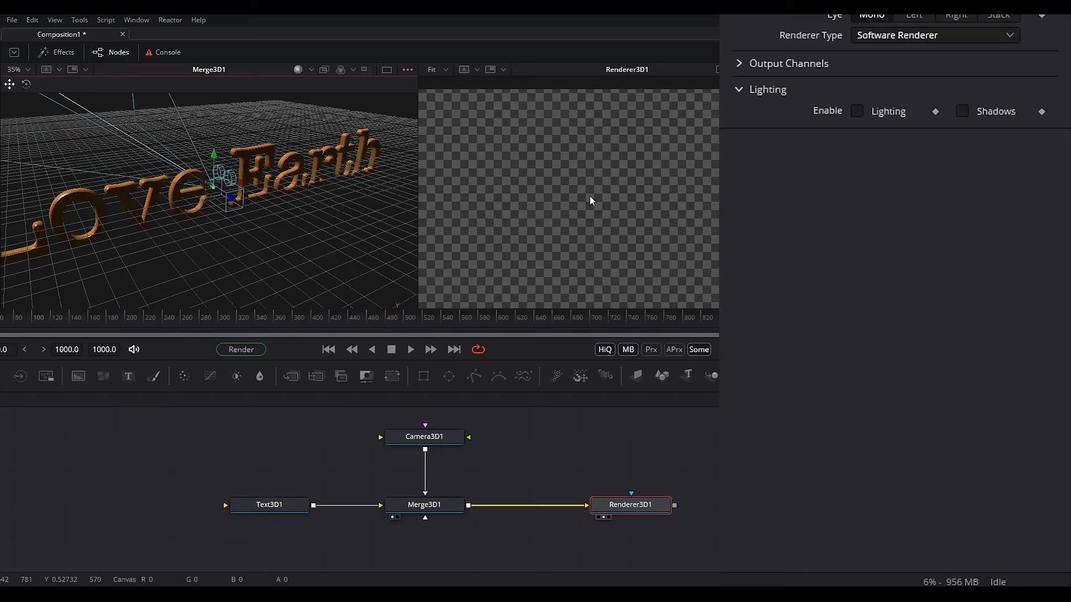
Show the guides in the renderer viewer and pull the camera back until the whole text fits inside the title-safe area
right_click(527, 69)
mouse_move(595, 116)
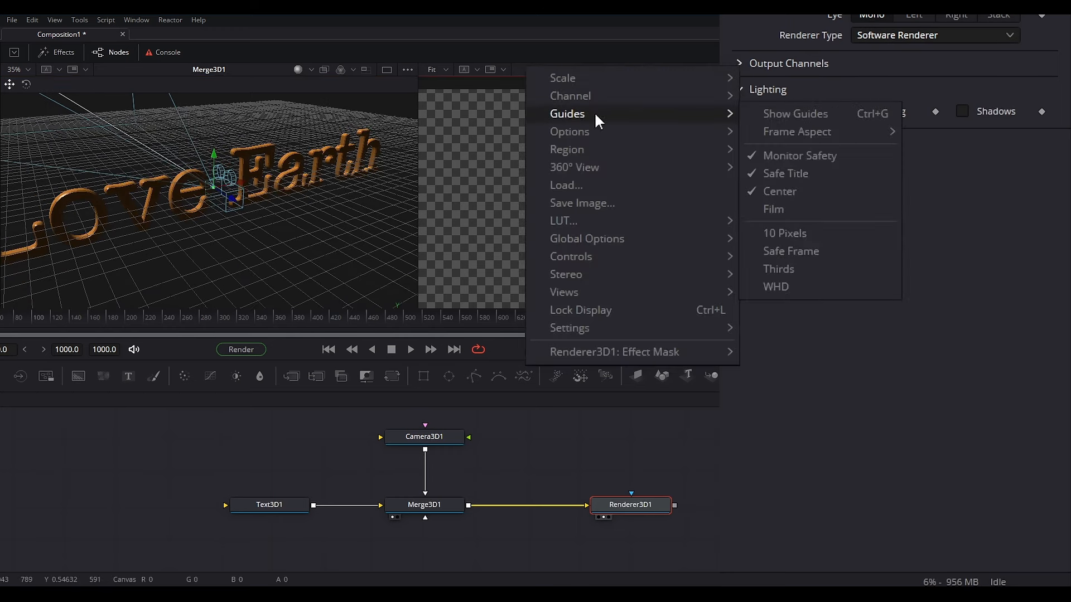
click(793, 116)
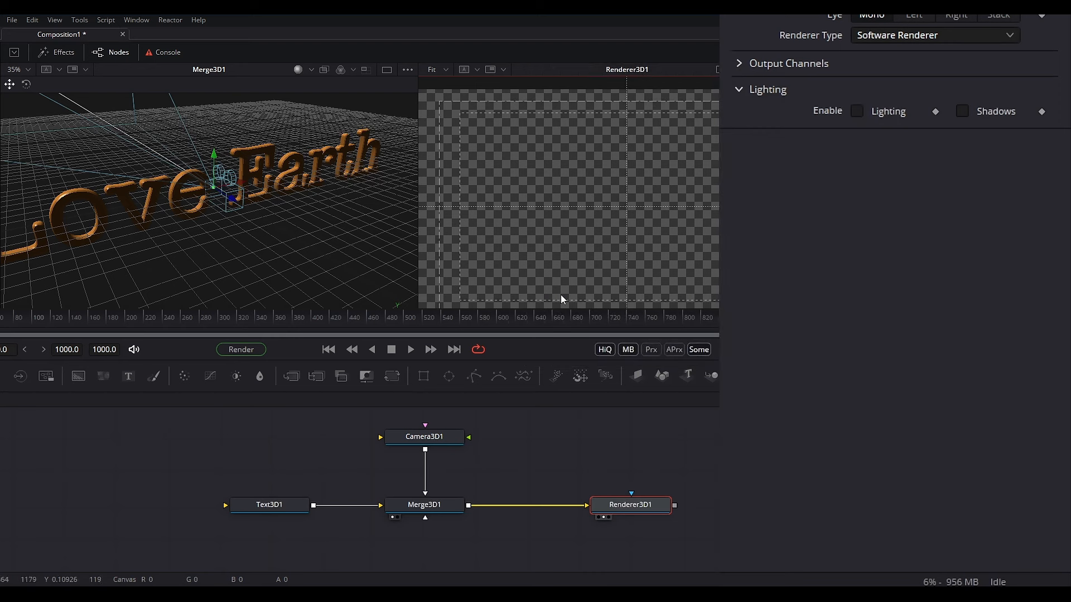
click(453, 435)
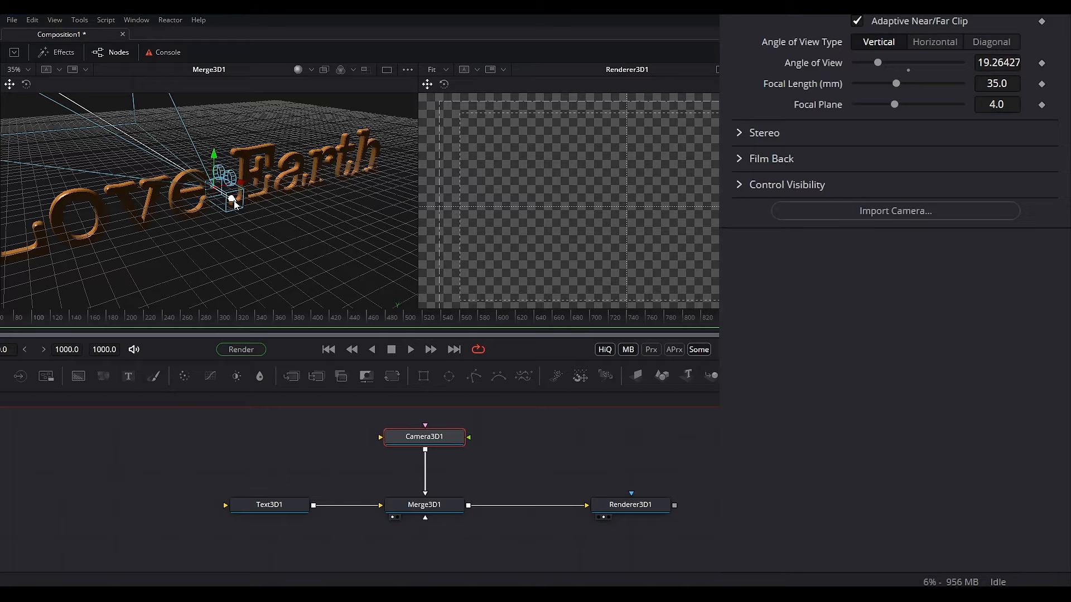
drag(234, 205, 141, 233)
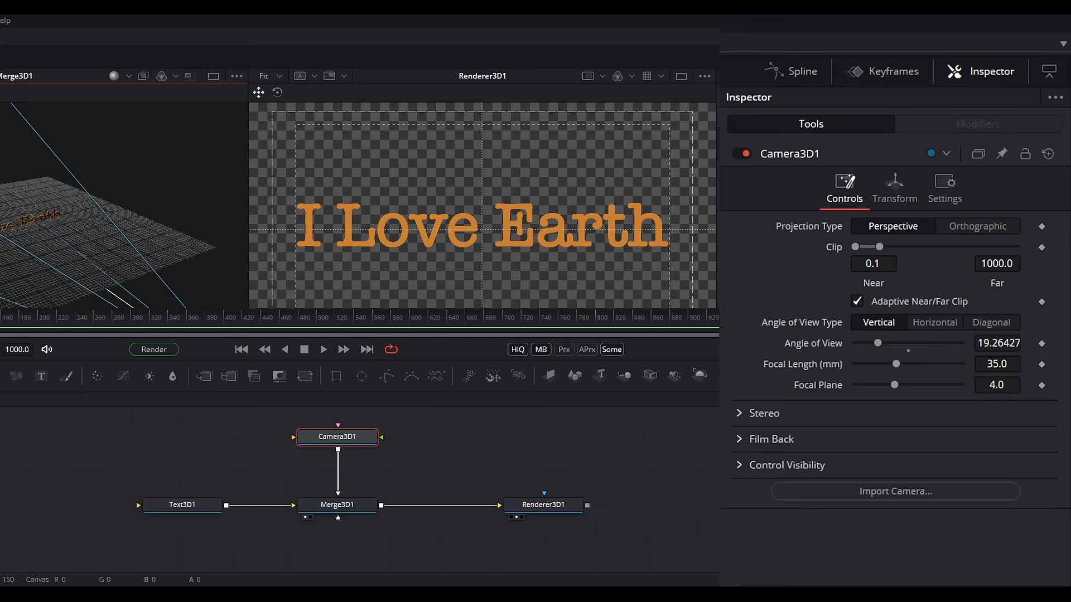
Switch Renderer3D1 to the Hardware Renderer and set its maximum texture depth to float32
click(533, 509)
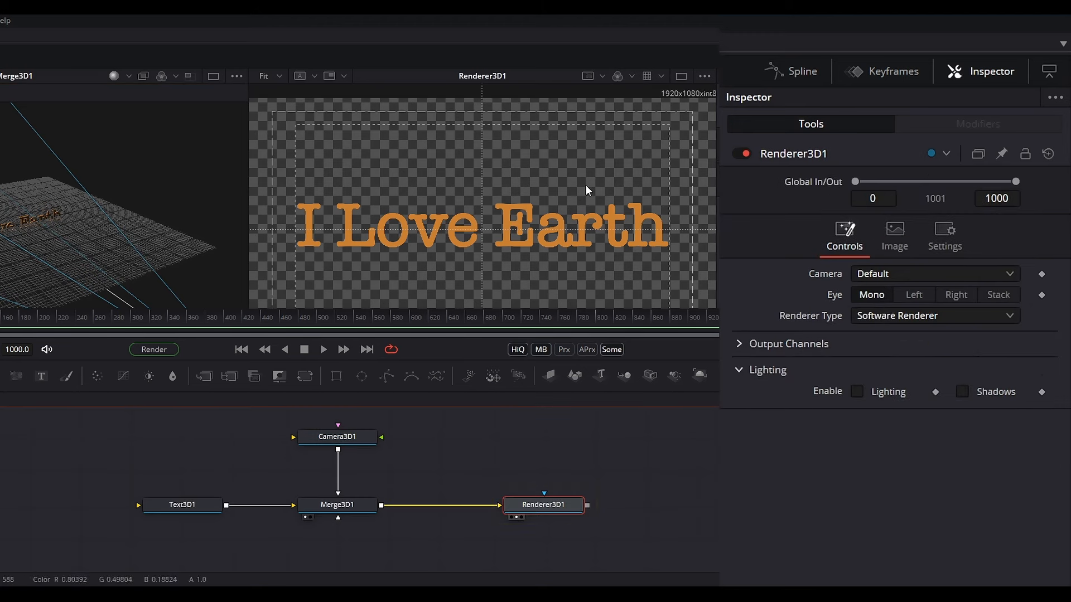
click(879, 317)
click(897, 272)
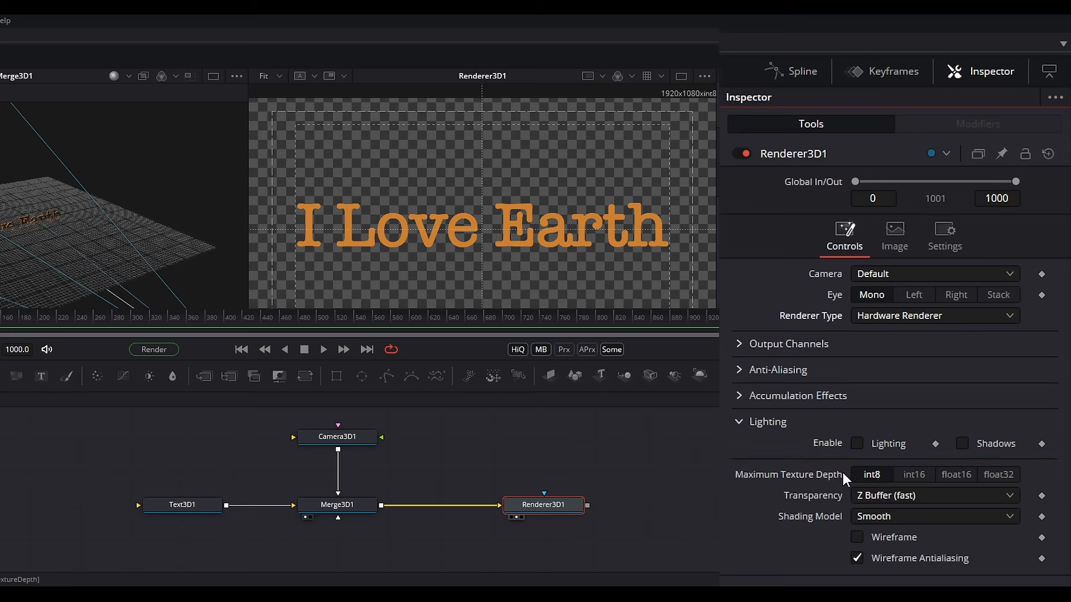
click(991, 476)
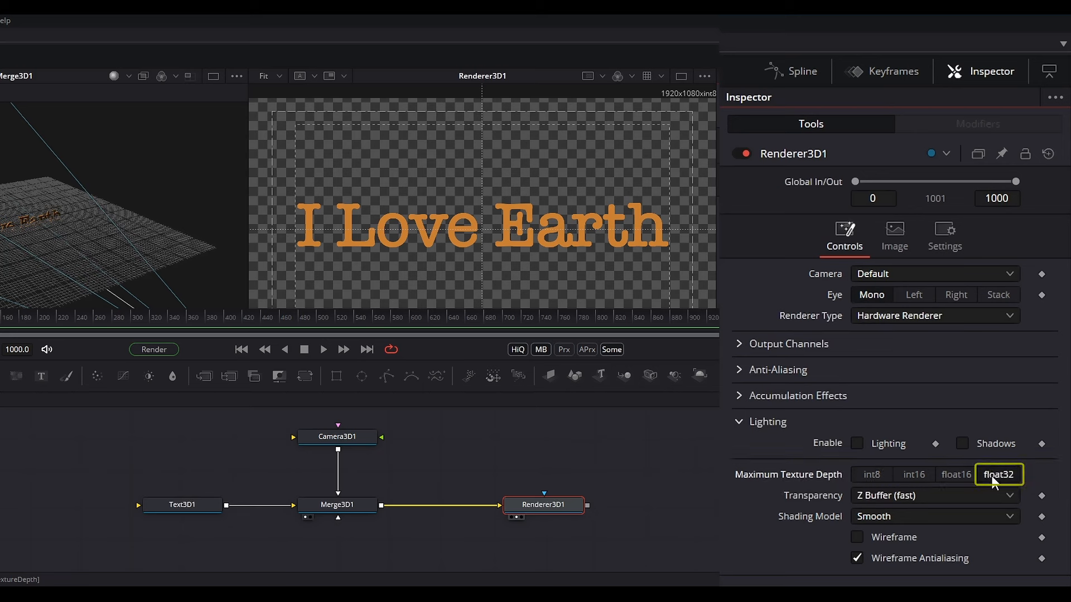
Set the renderer's image depth to float32 and enable lighting for the render
click(895, 228)
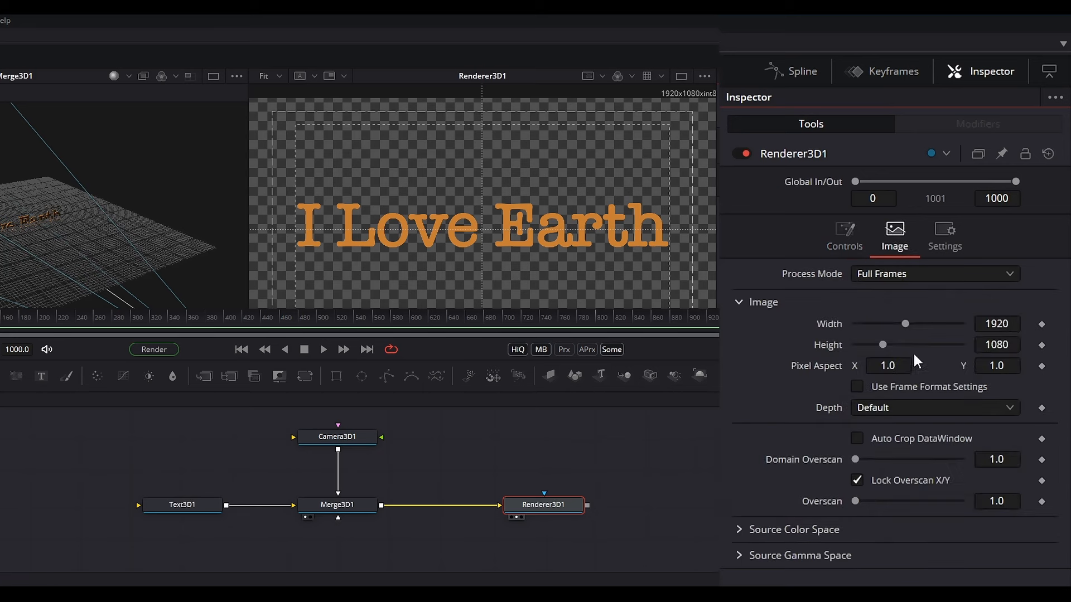
click(873, 405)
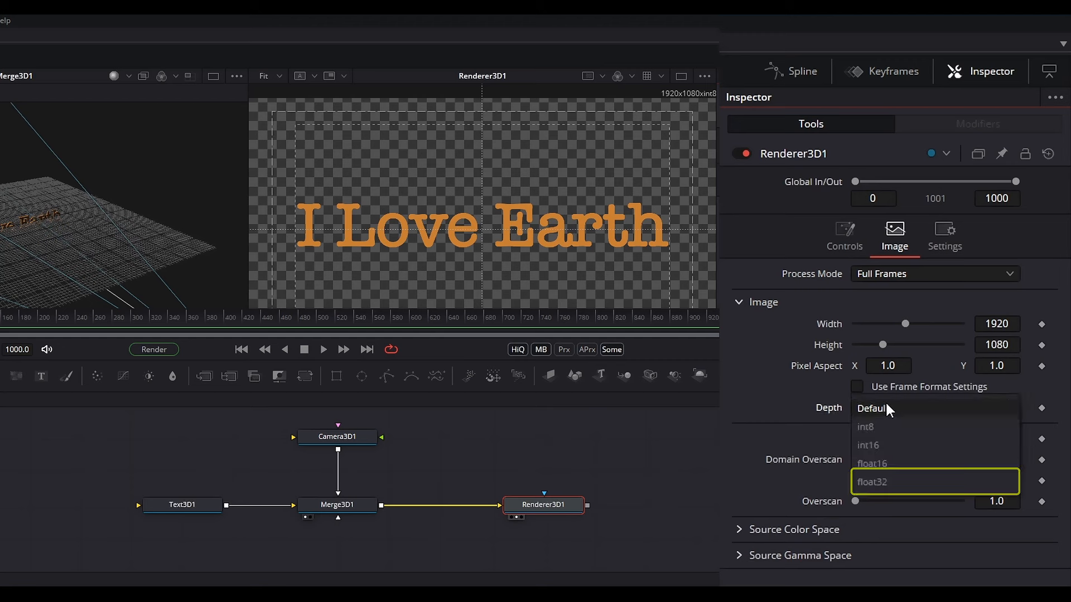
click(886, 483)
click(831, 237)
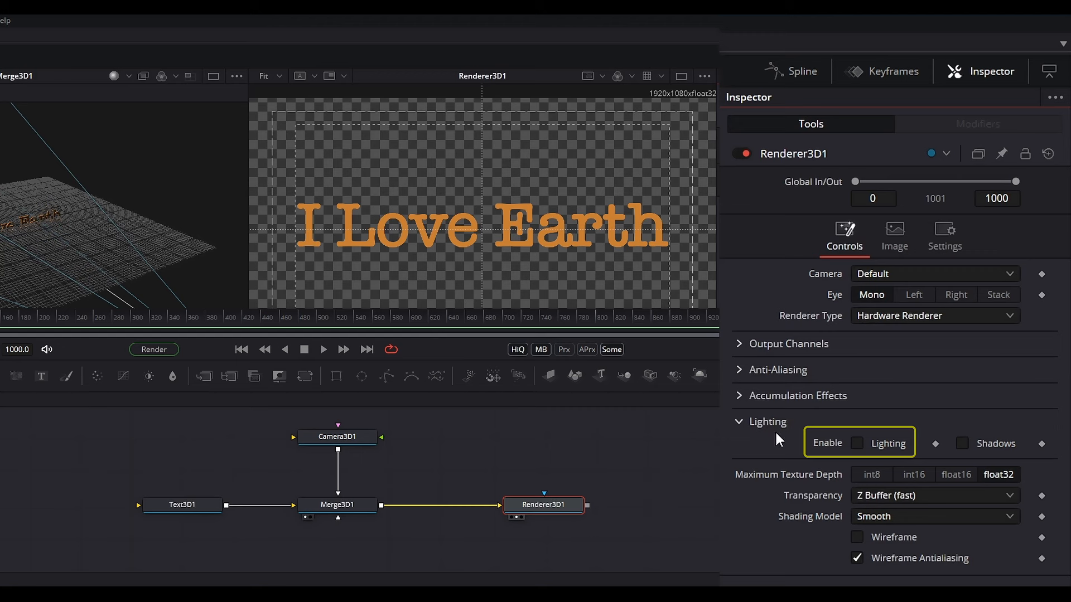
click(856, 443)
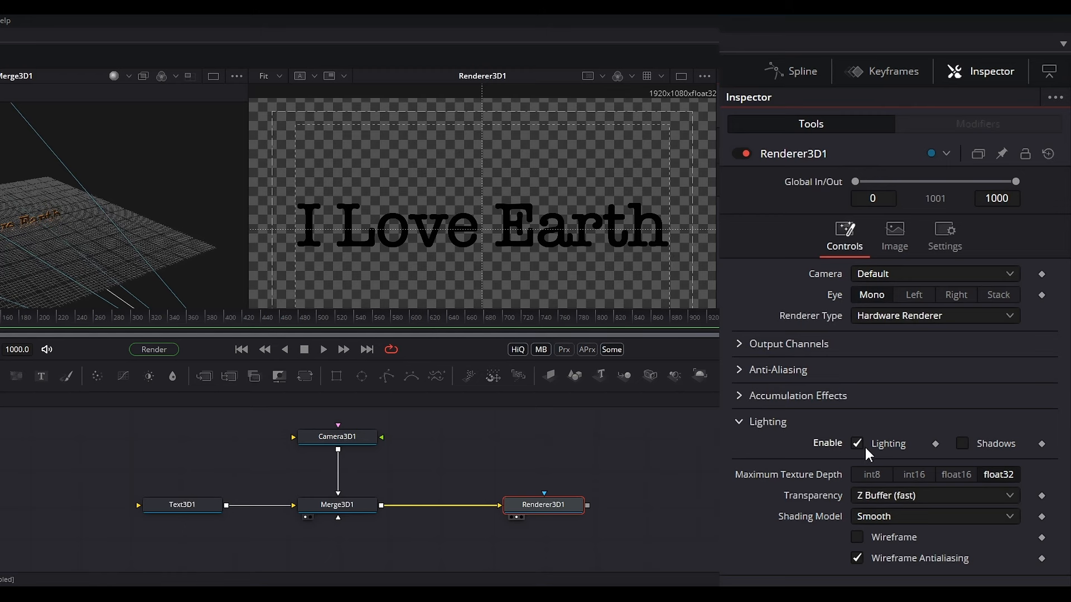
Move the Camera3D1 node below Merge3D1 in the node graph to free the space above it
drag(350, 443, 350, 545)
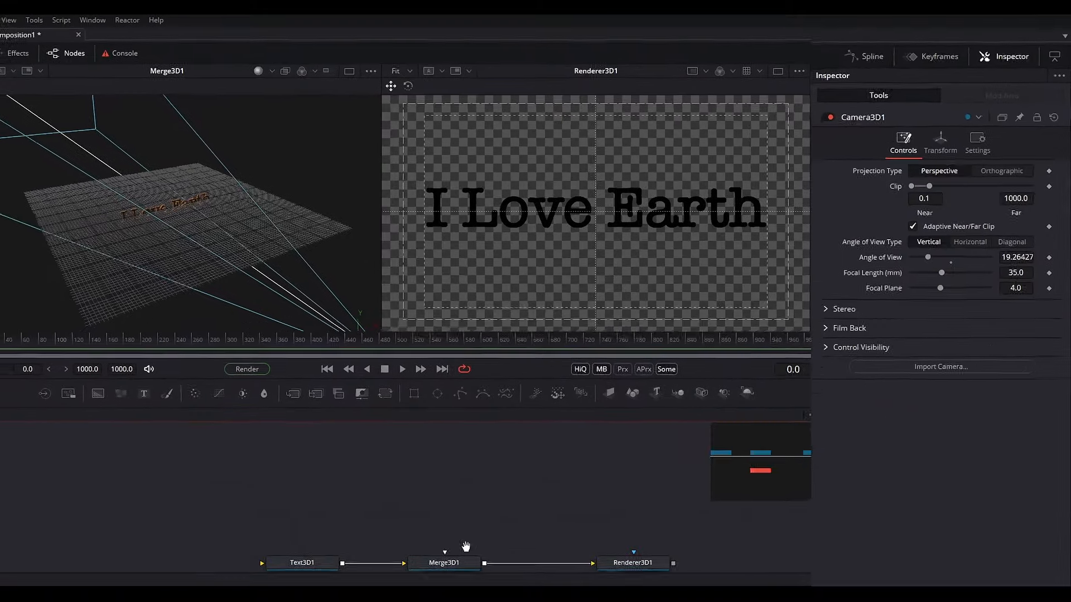
drag(486, 416, 483, 413)
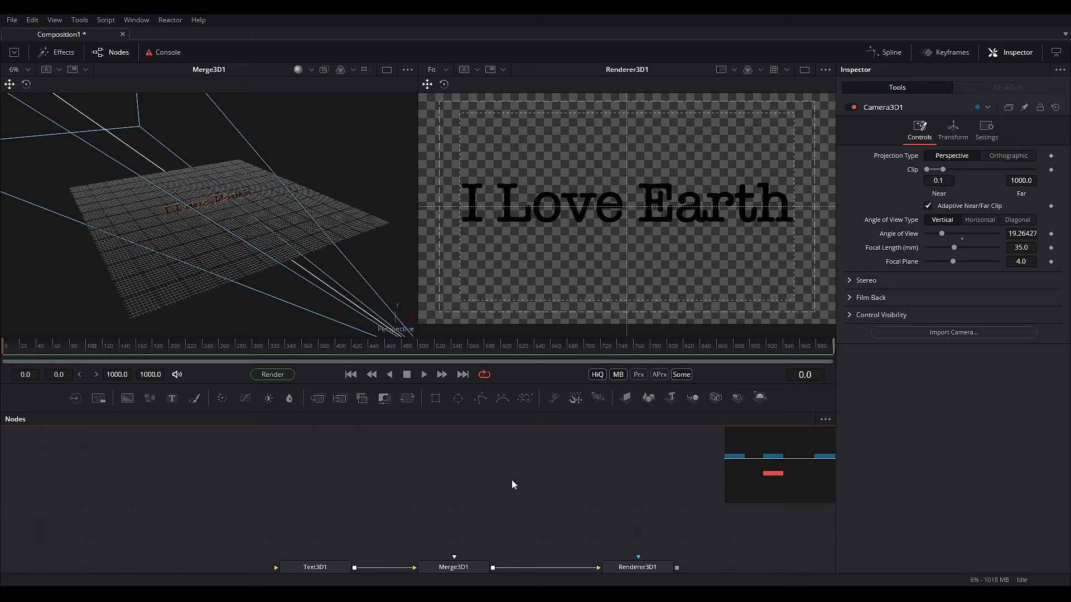
key(shift+space)
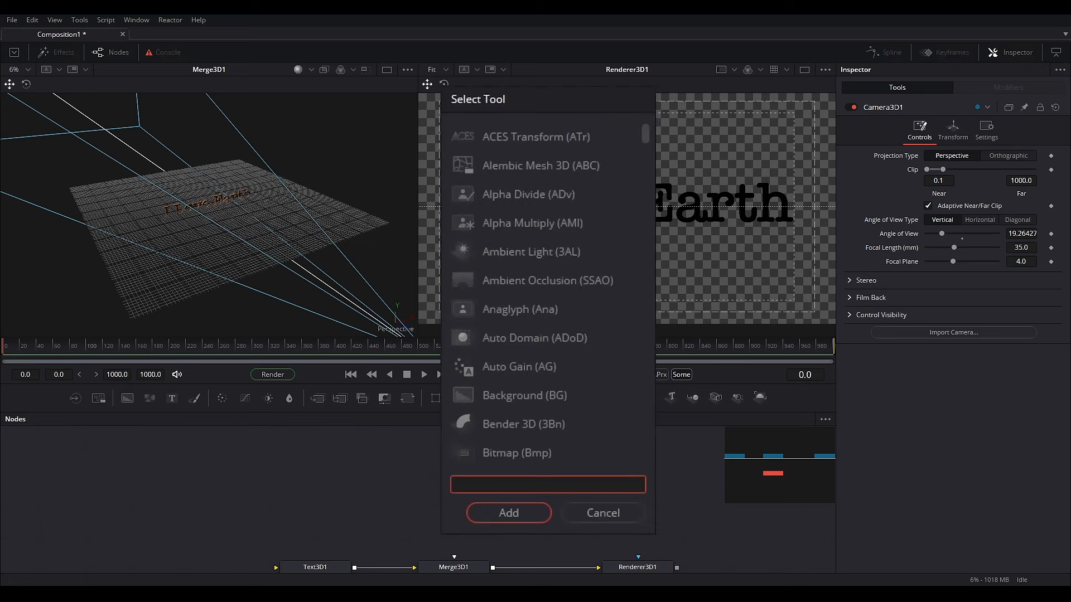
text(light)
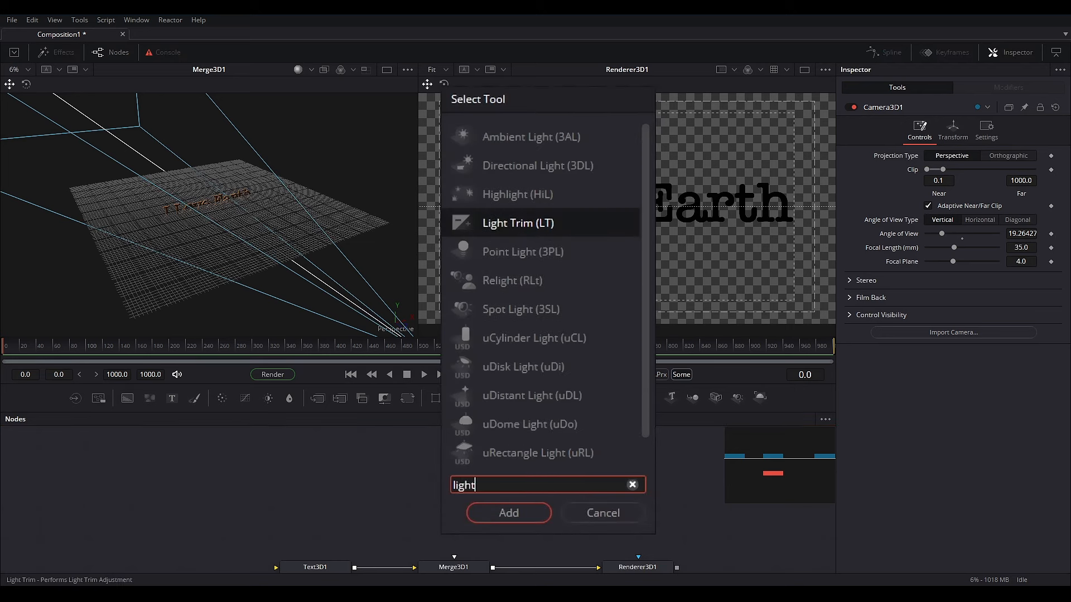
scroll(587, 446, down, 1)
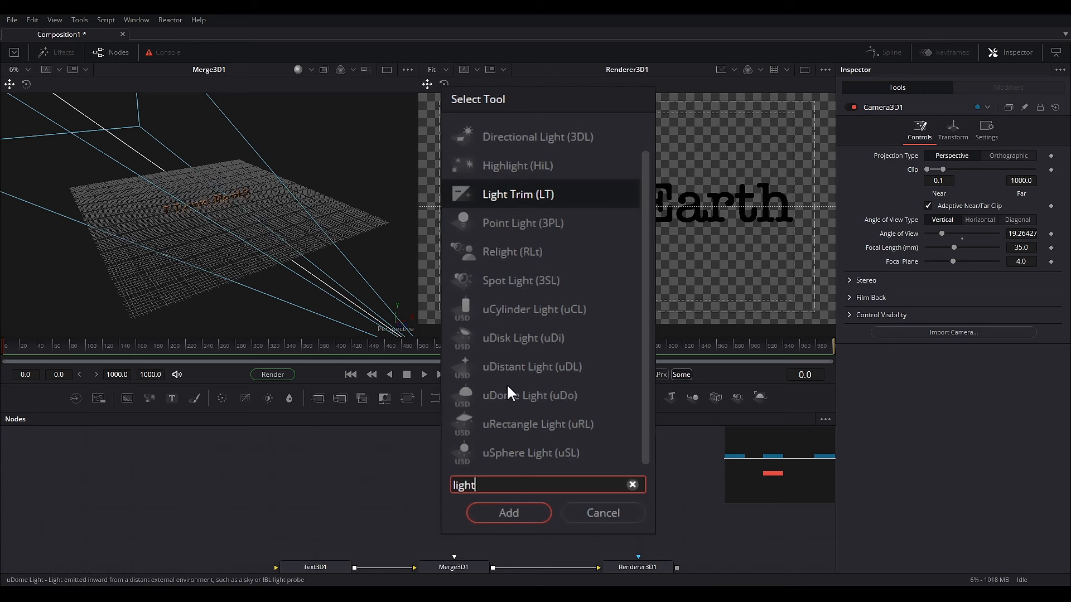
scroll(507, 384, up, 1)
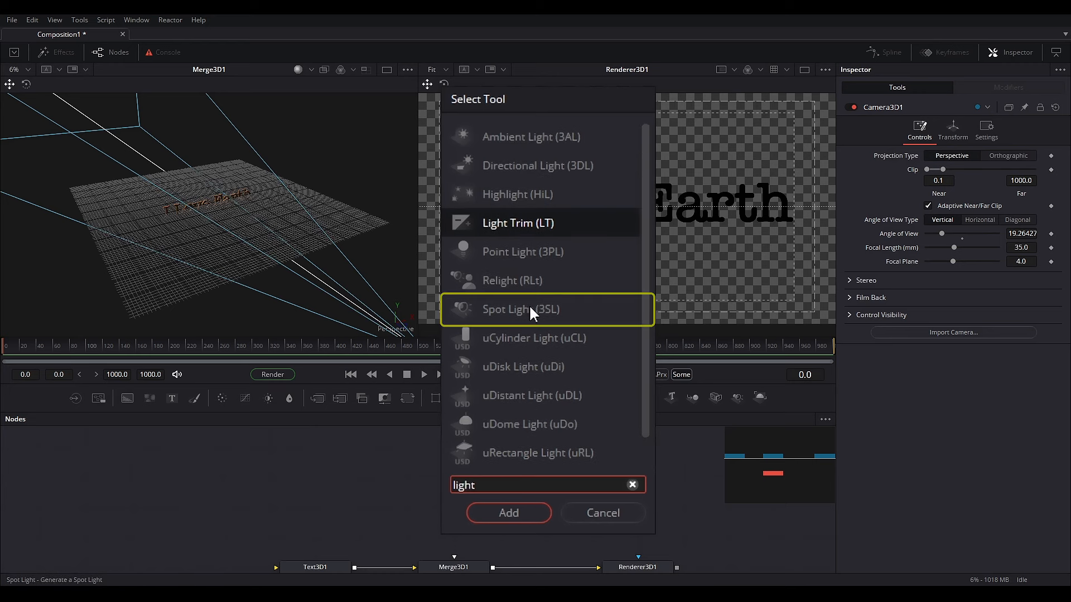
scroll(527, 287, down, 1)
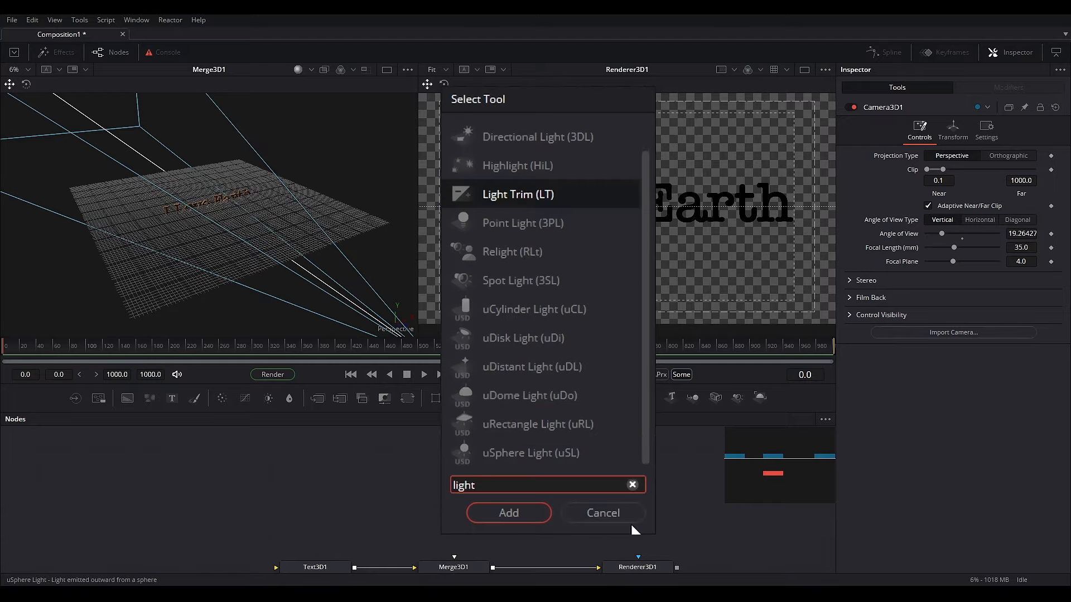
click(614, 513)
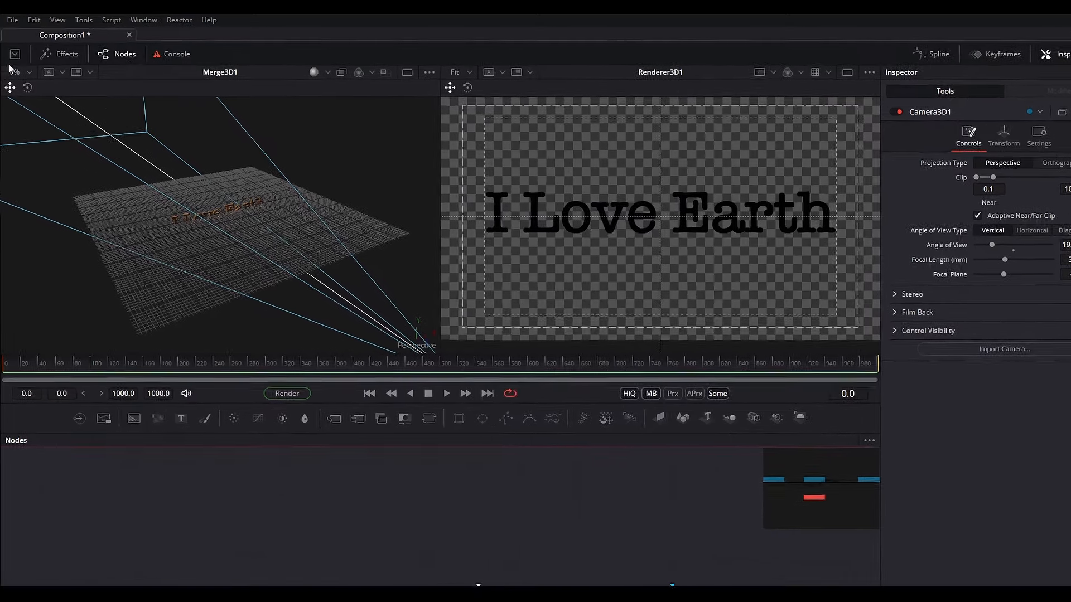
Add an Ambient Light from the 3D tools above the other nodes and connect its output to Merge3D1
click(60, 56)
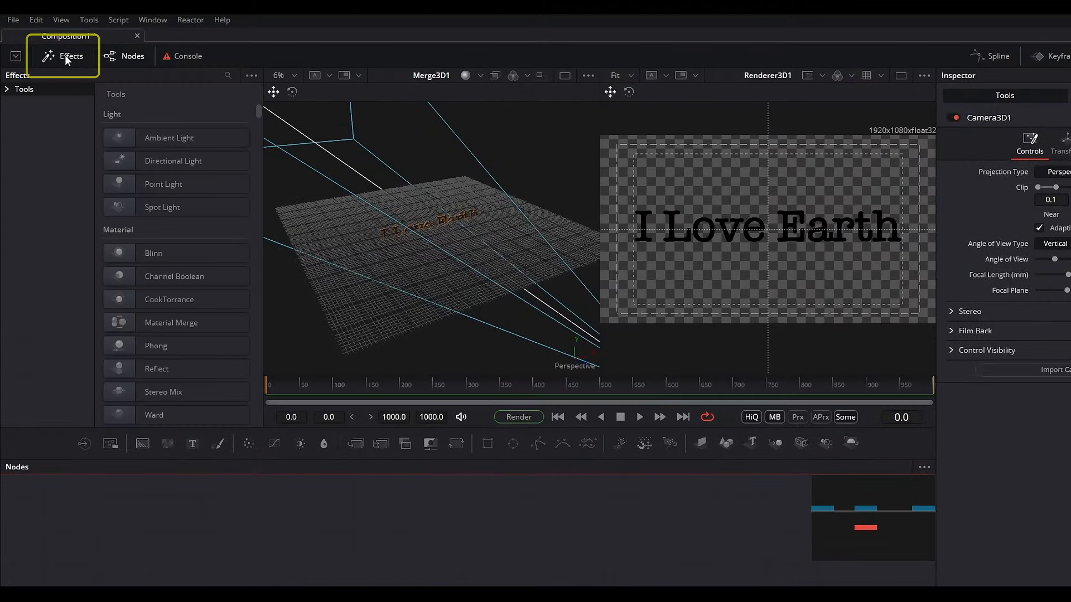
click(7, 89)
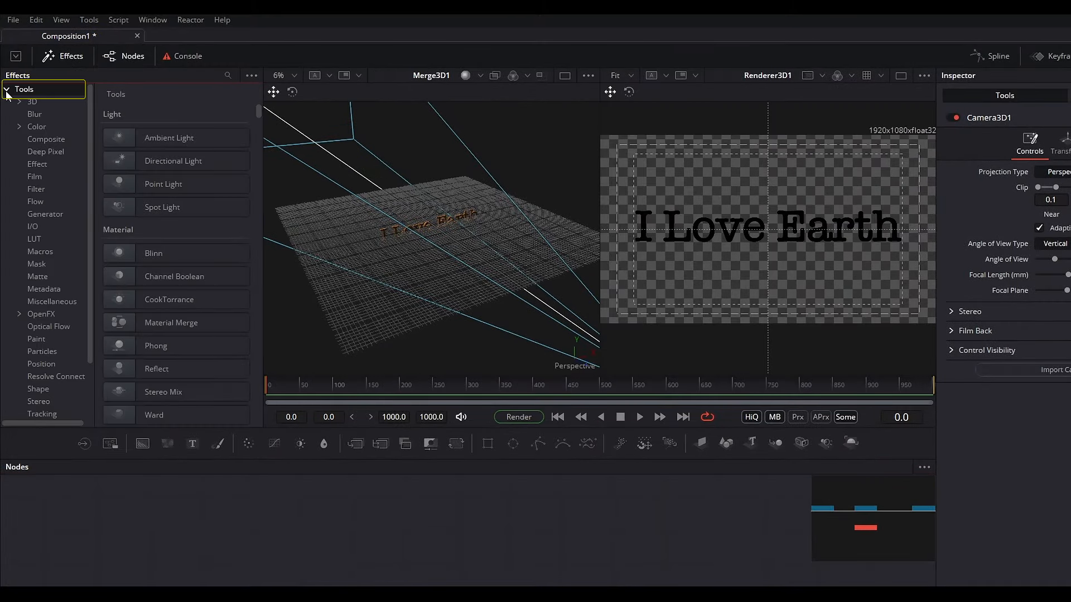
click(34, 105)
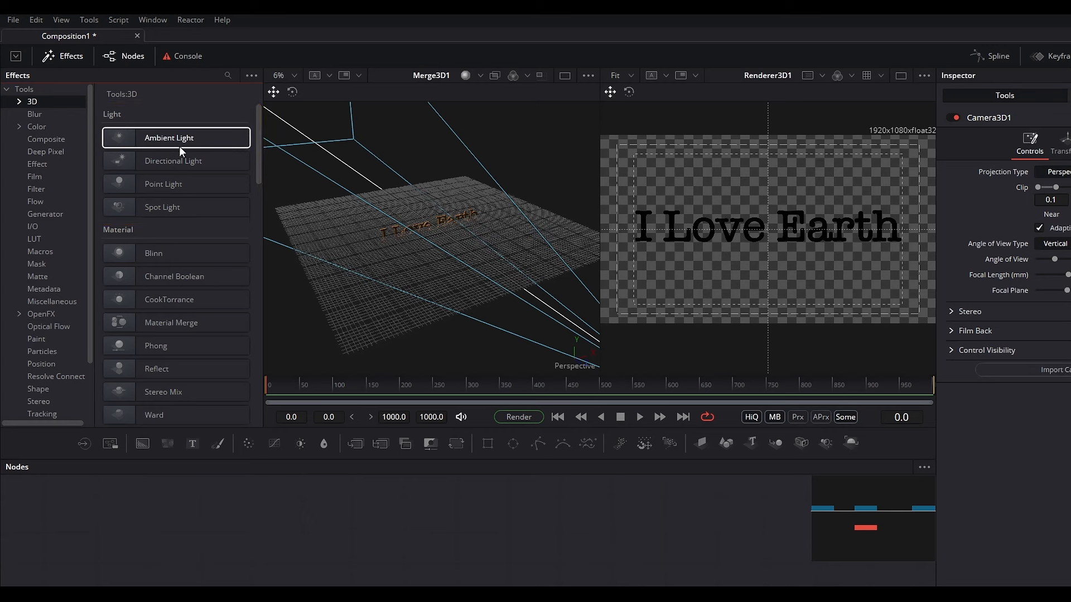
click(126, 143)
drag(373, 366, 400, 524)
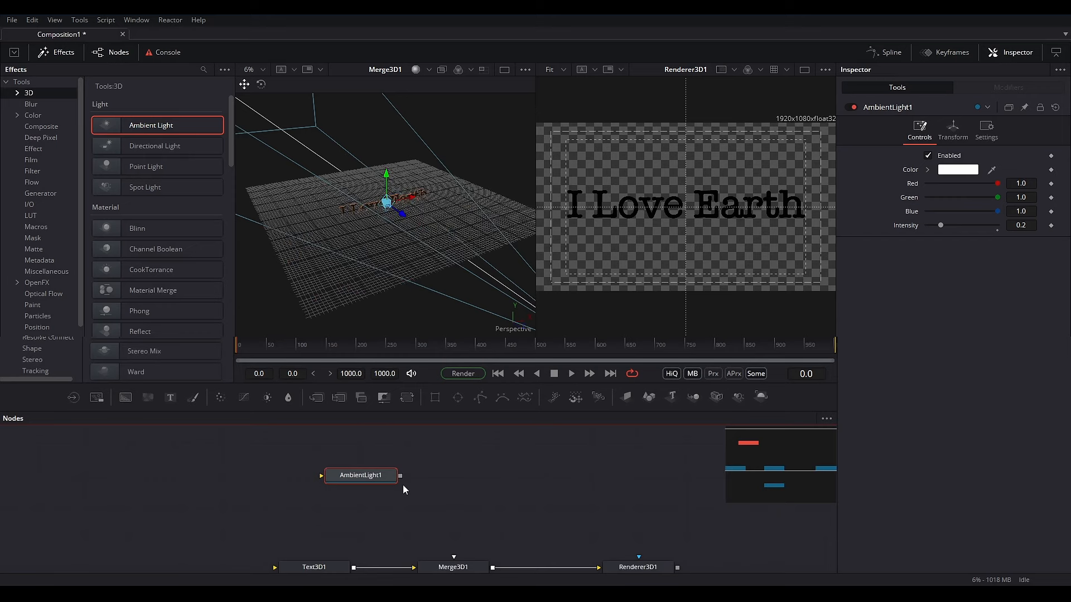
drag(400, 476, 445, 536)
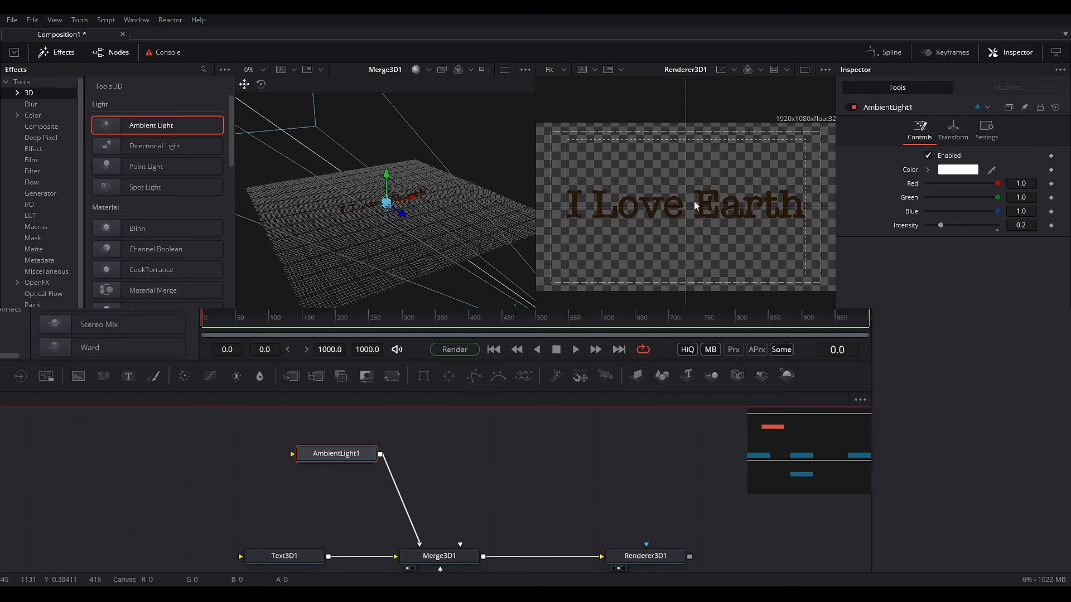
Show the render in a single viewer and set the ambient light's intensity to 1.0
click(805, 71)
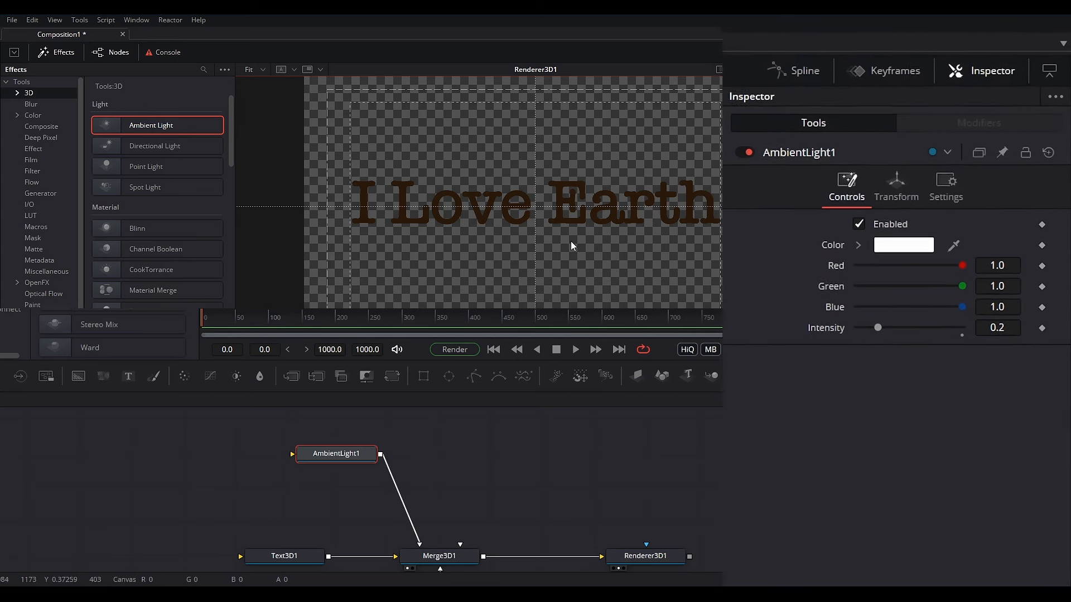
drag(876, 331, 1015, 345)
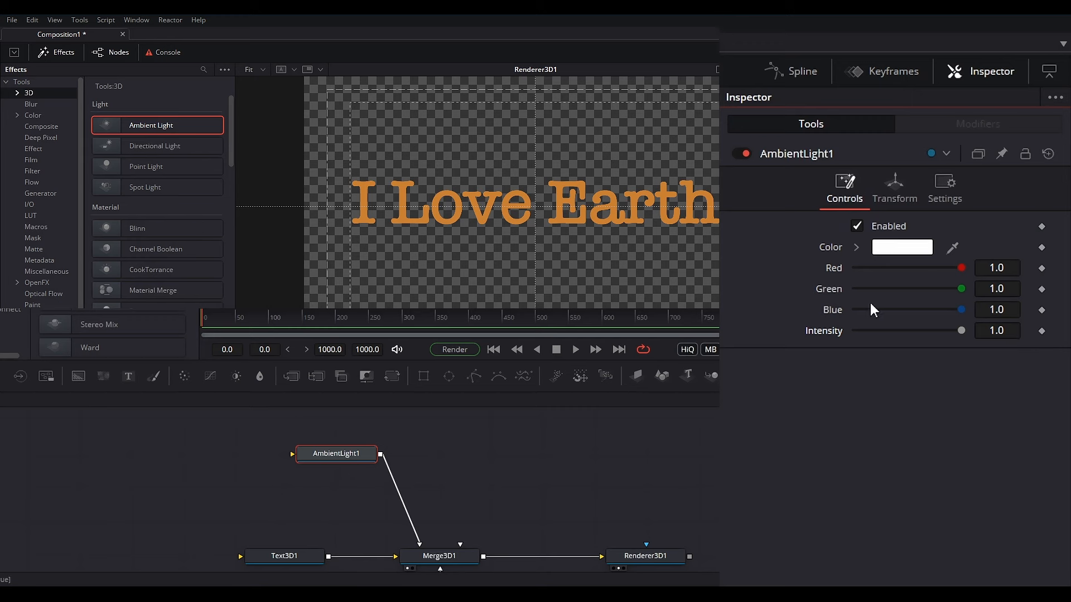
Set the ambient light's color to a pale violet-blue, #c9c7ff
click(912, 249)
click(572, 293)
drag(572, 293, 574, 291)
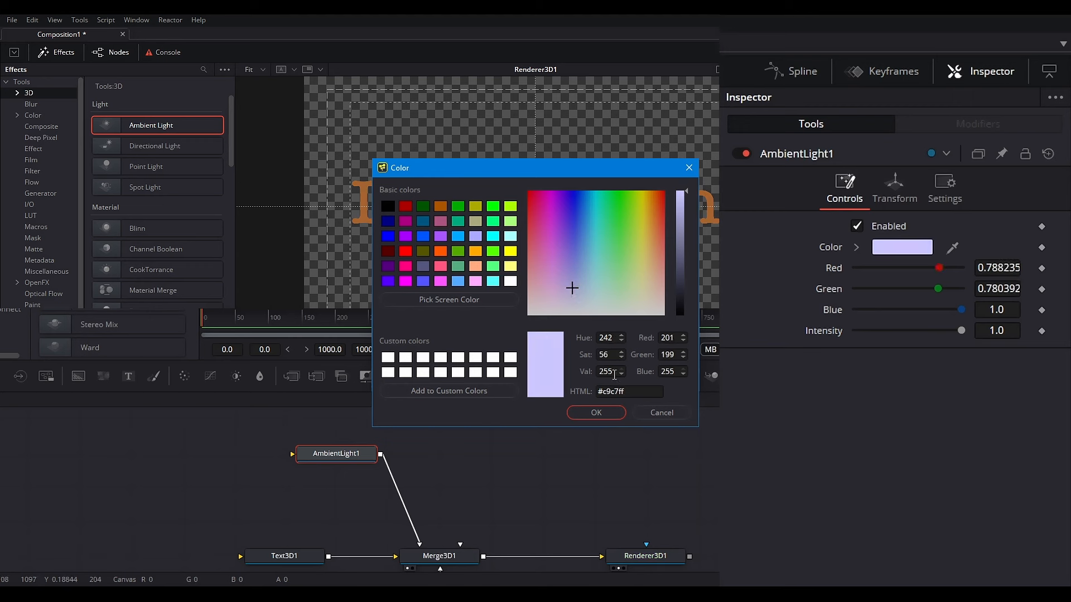
click(596, 412)
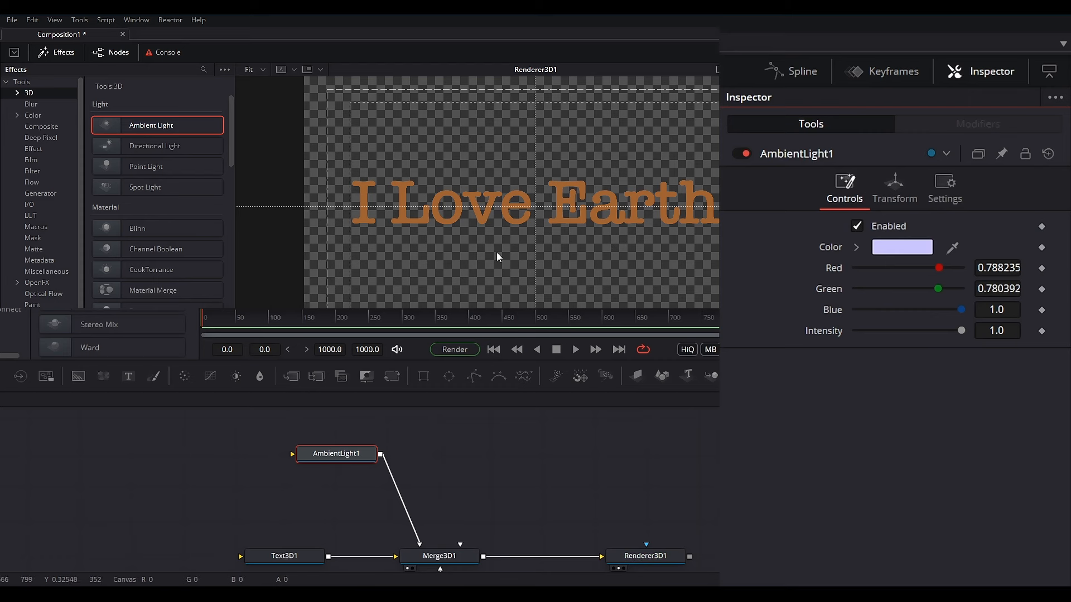
Add a Directional Light below the ambient light node and connect its output to Merge3D1
scroll(559, 241, up, 2)
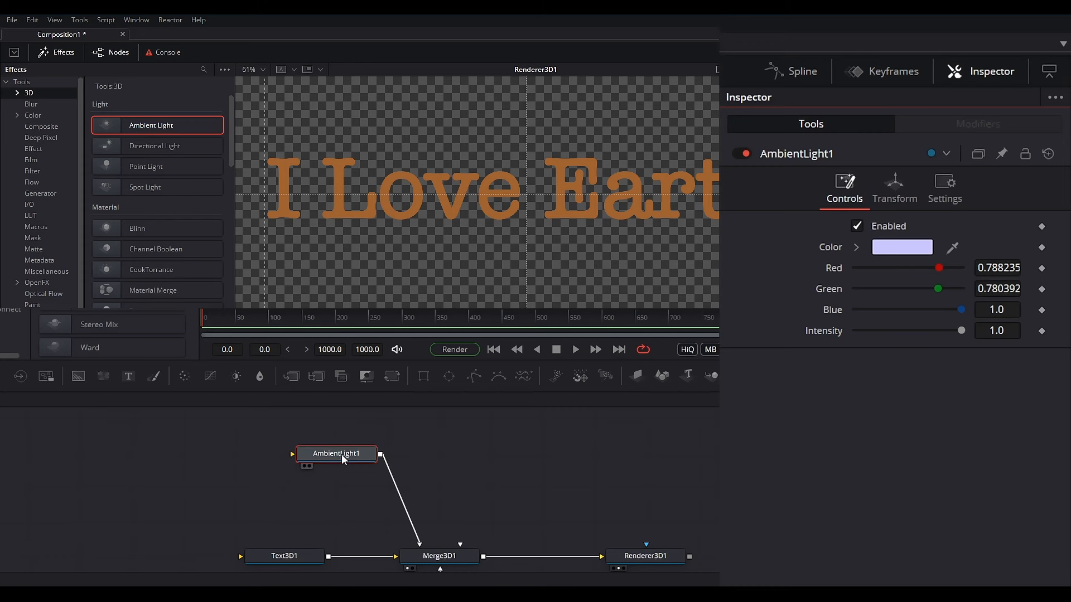
drag(342, 455, 342, 421)
drag(159, 146, 329, 456)
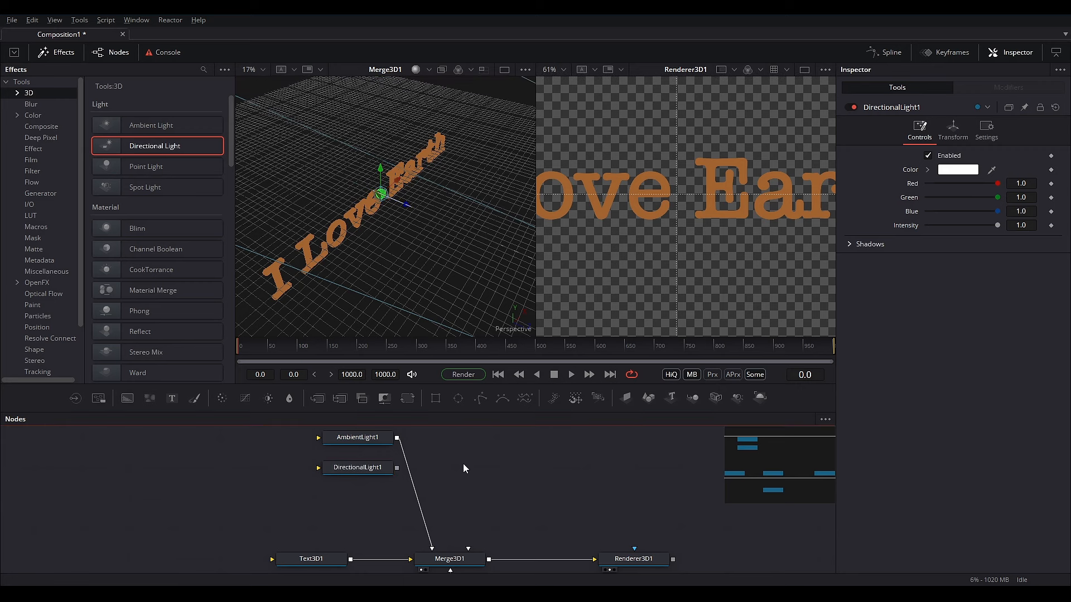
drag(396, 469, 468, 548)
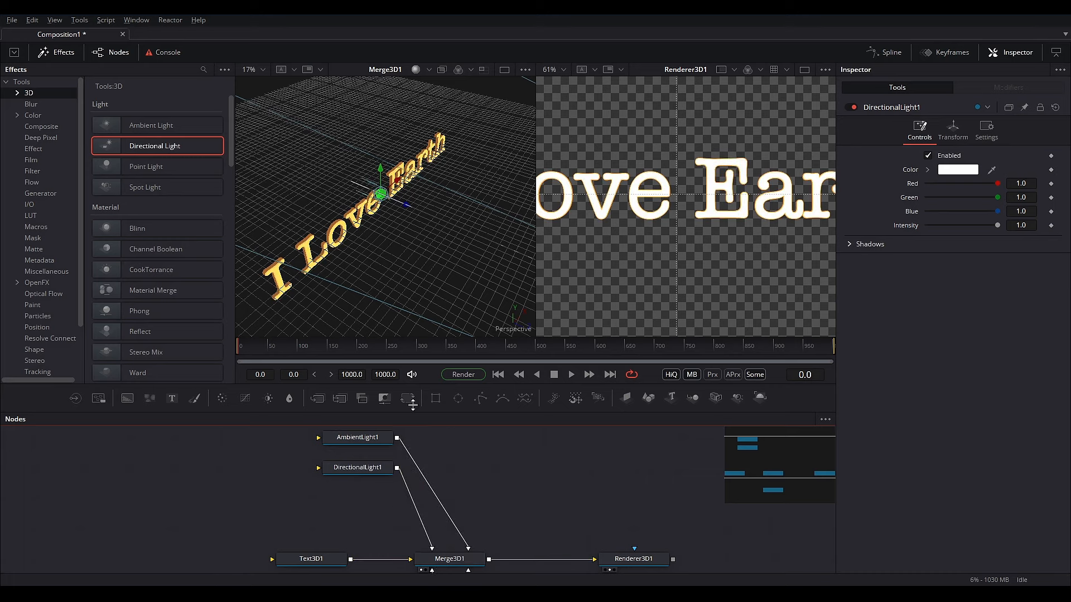
scroll(639, 241, down, 3)
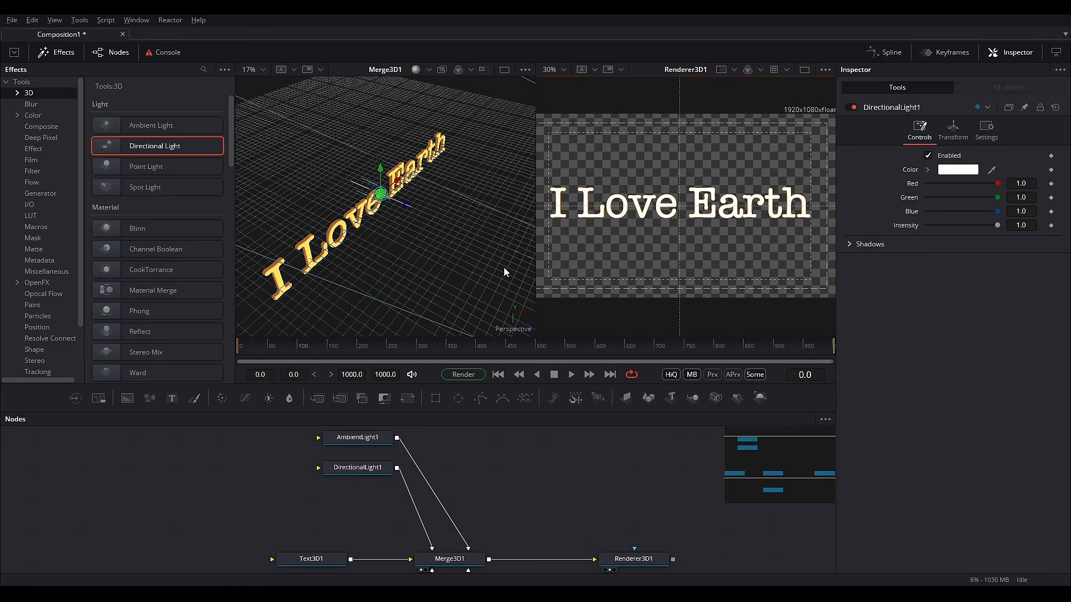
Try a Y rotation of 292.2 on the directional light and set its translation to X 1.42, Y -0.986, Z 5.94
click(954, 139)
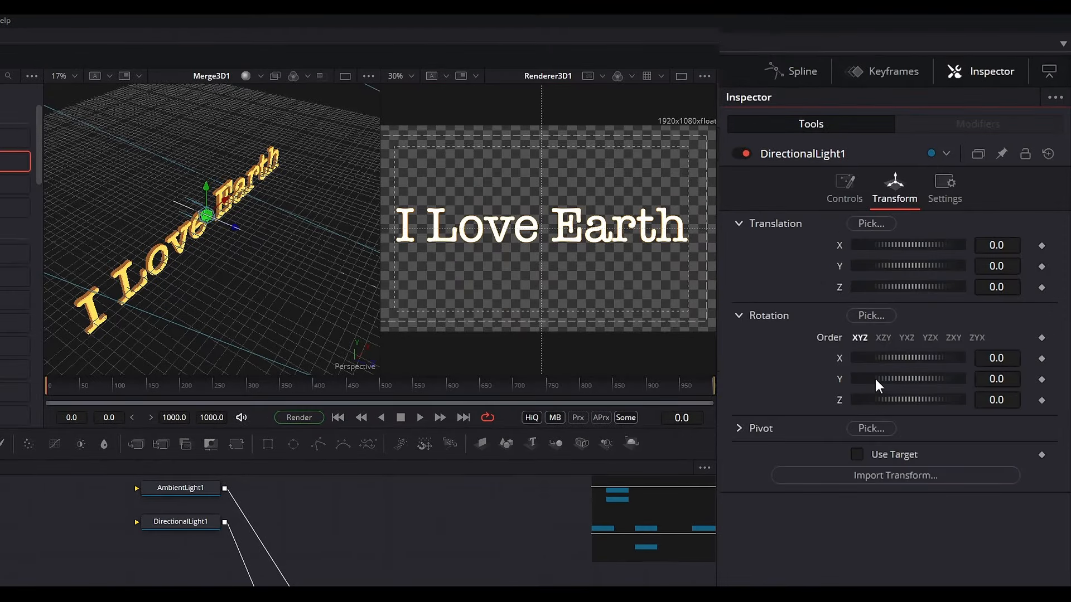
drag(868, 380, 963, 398)
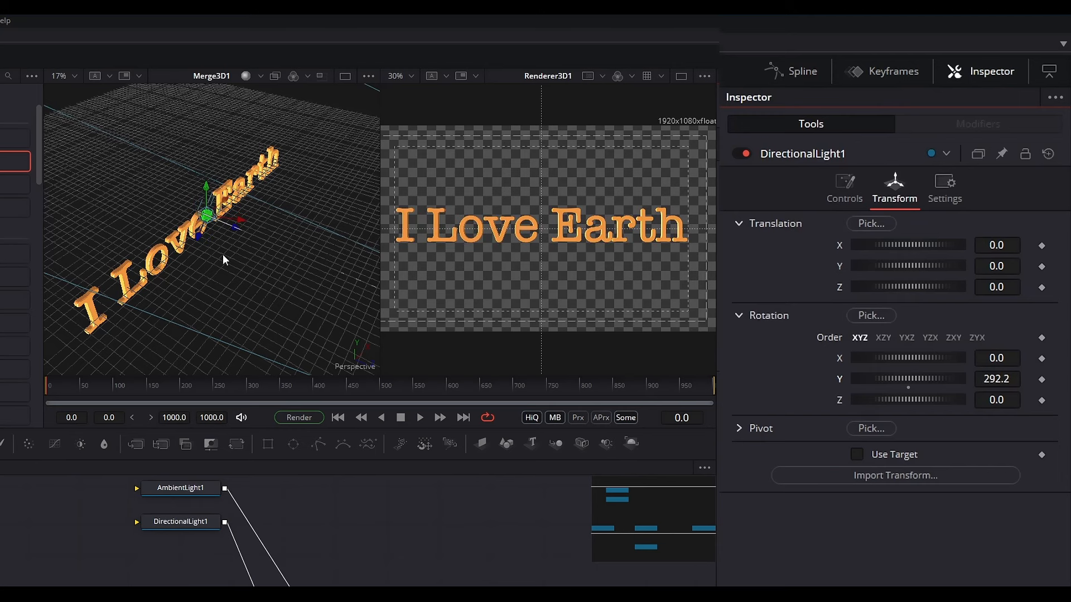
drag(871, 243, 892, 248)
drag(893, 266, 876, 266)
mouse_move(891, 287)
mouse_down()
mouse_move(852, 278)
mouse_move(967, 295)
mouse_move(903, 292)
mouse_up()
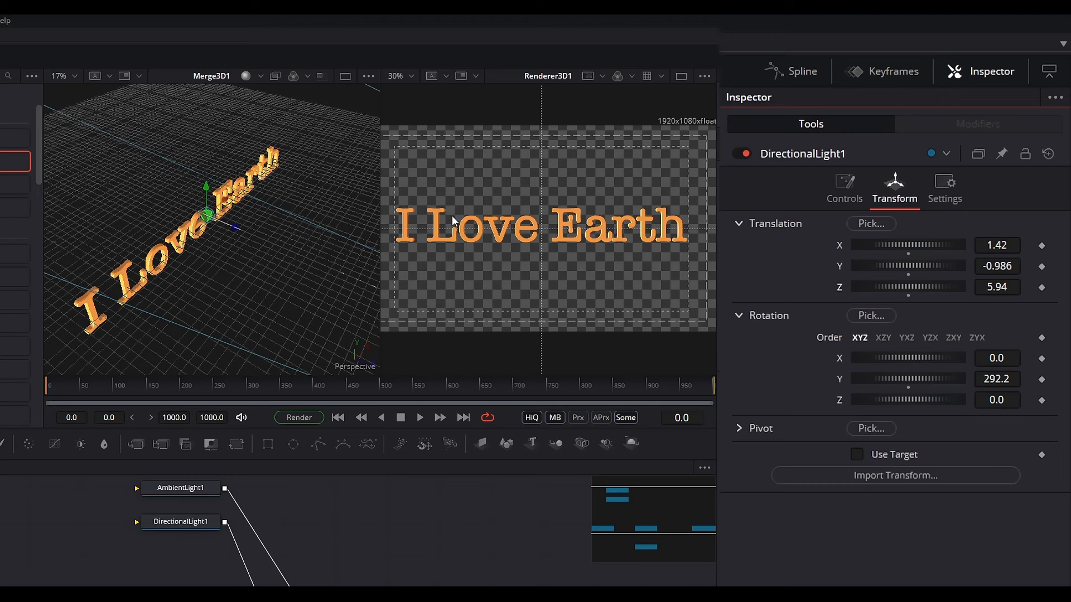
Reset the directional light's Y rotation, then set its rotation to X 18.3 and Y 109.6
click(908, 388)
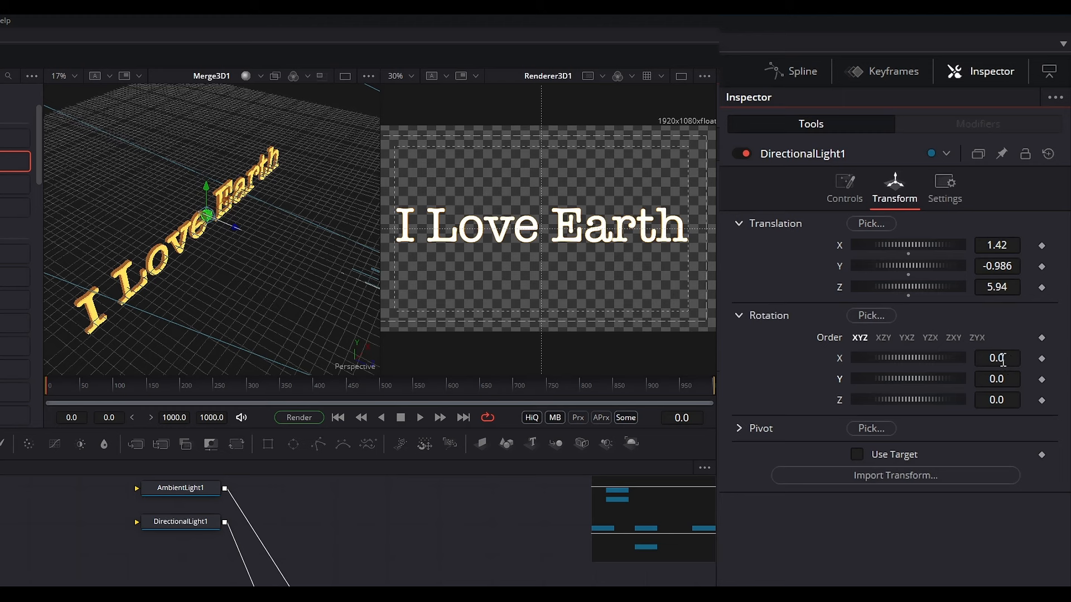
mouse_move(949, 359)
mouse_down()
mouse_move(909, 358)
mouse_move(957, 370)
mouse_up()
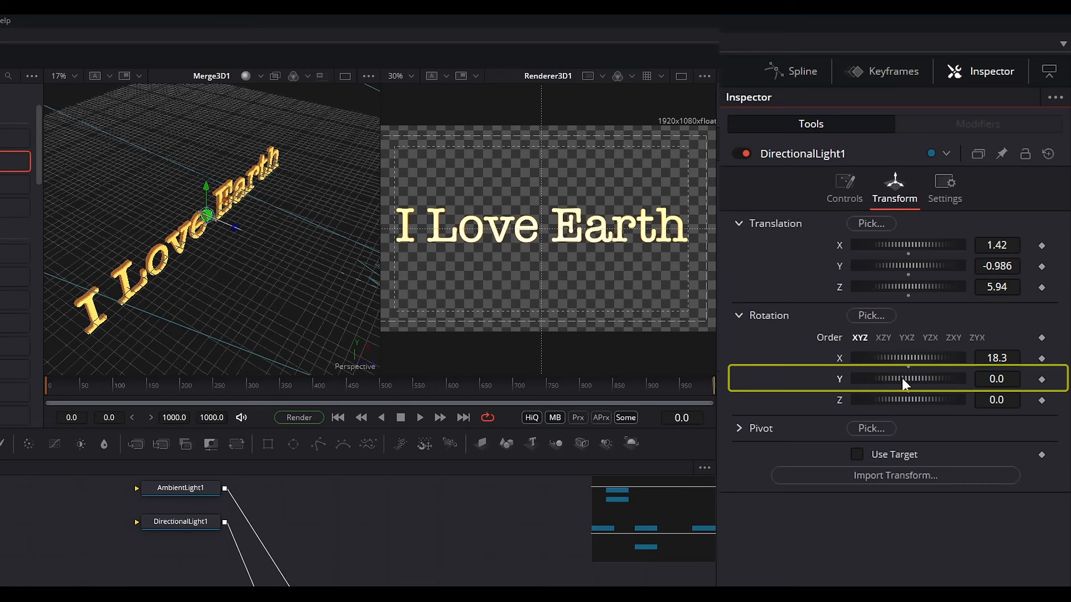
click(1013, 376)
text(109.6)
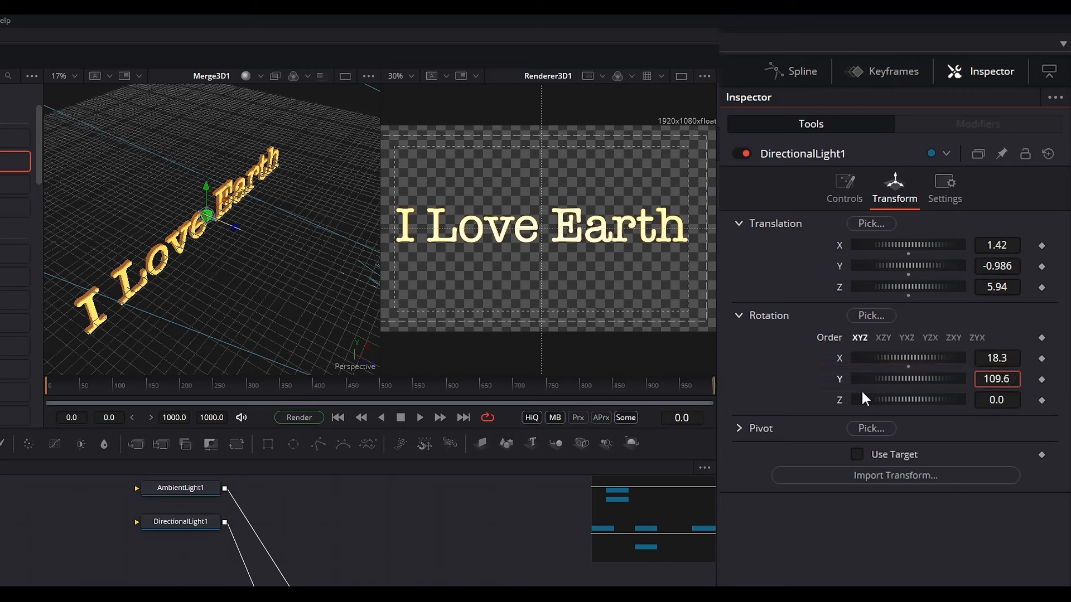
key(Return)
scroll(551, 257, up, 5)
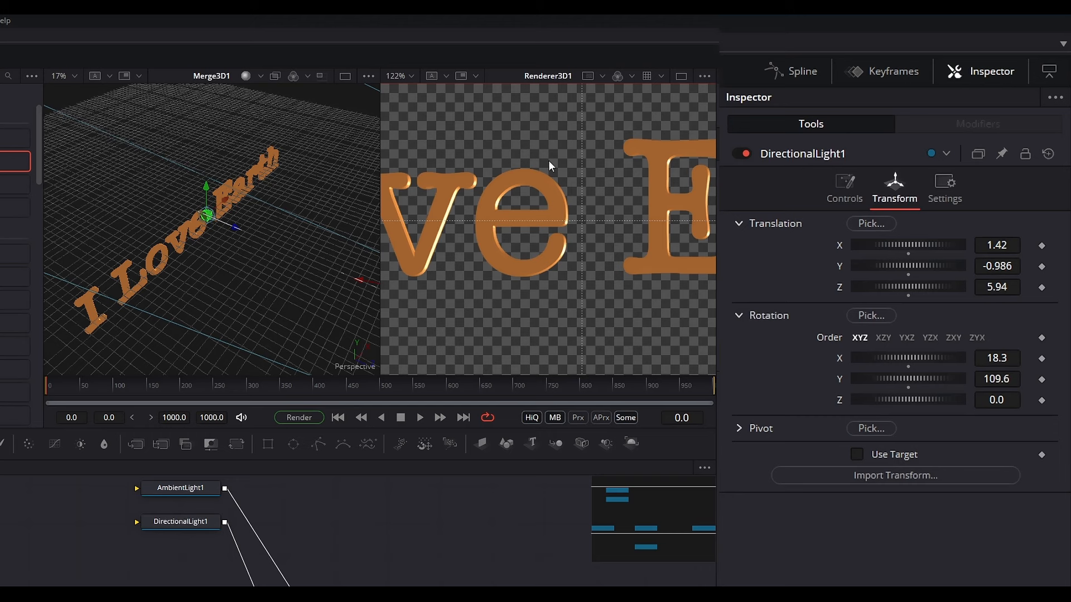
drag(468, 250, 494, 253)
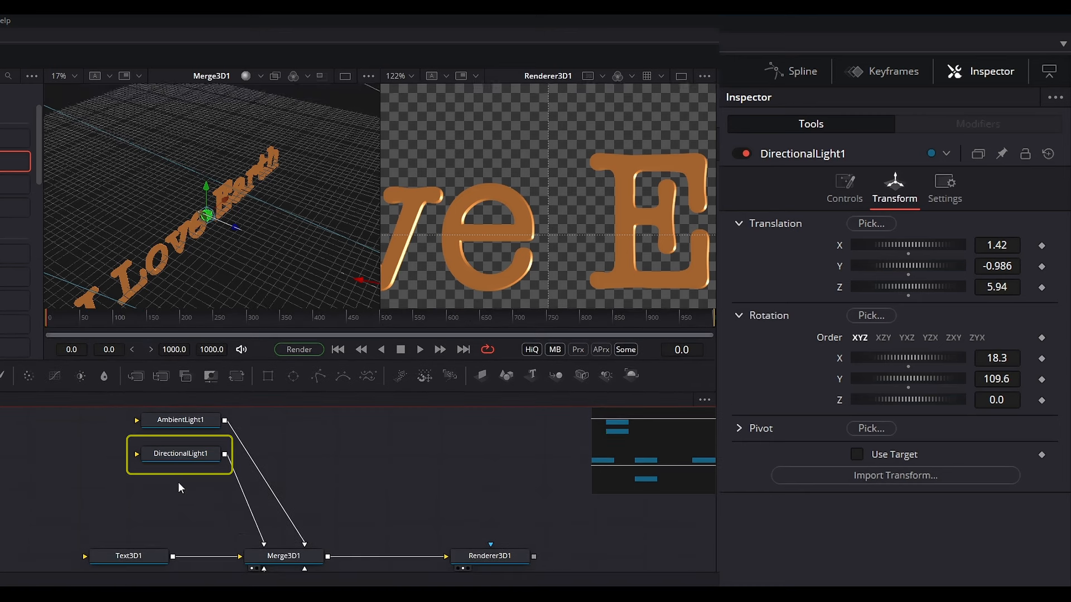
Duplicate the directional light below the original node and connect the copy to Merge3D1
key(ctrl+v)
drag(226, 489, 276, 568)
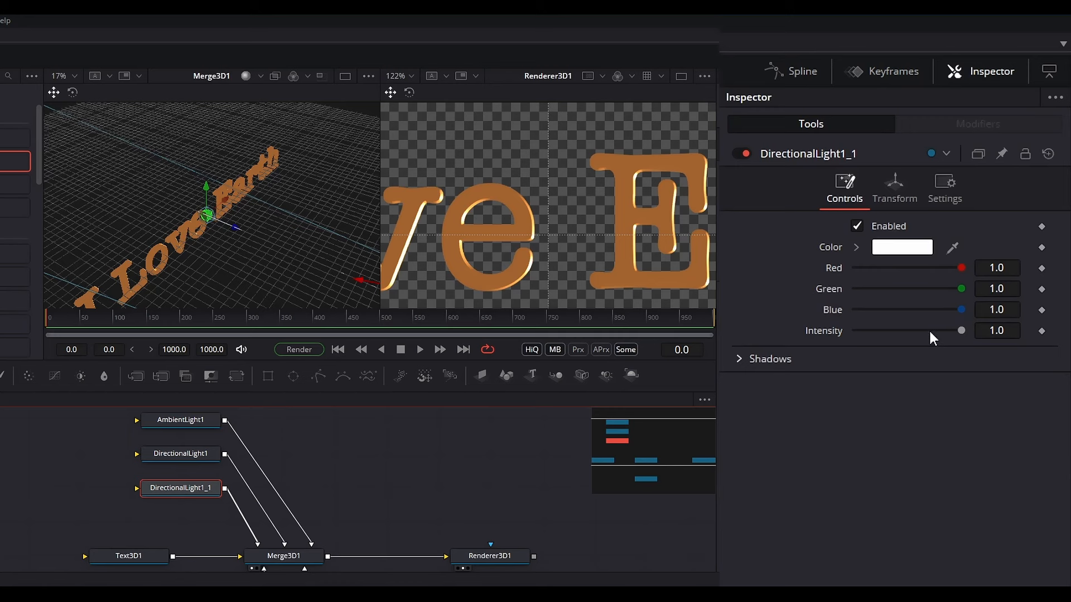
Rotate the duplicated directional light to X 10.5 and Y -120.0 so it lights the opposite edges of the letters
click(891, 185)
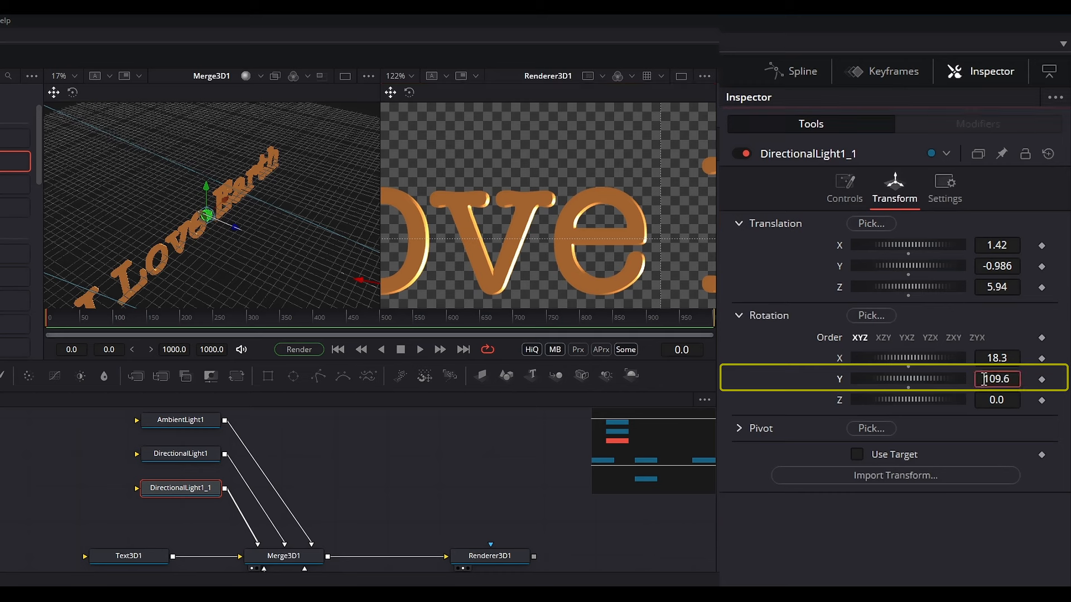
text(-)
key(Tab)
drag(891, 378, 913, 380)
drag(901, 357, 934, 353)
scroll(583, 221, down, 3)
scroll(502, 239, up, 2)
drag(487, 237, 448, 245)
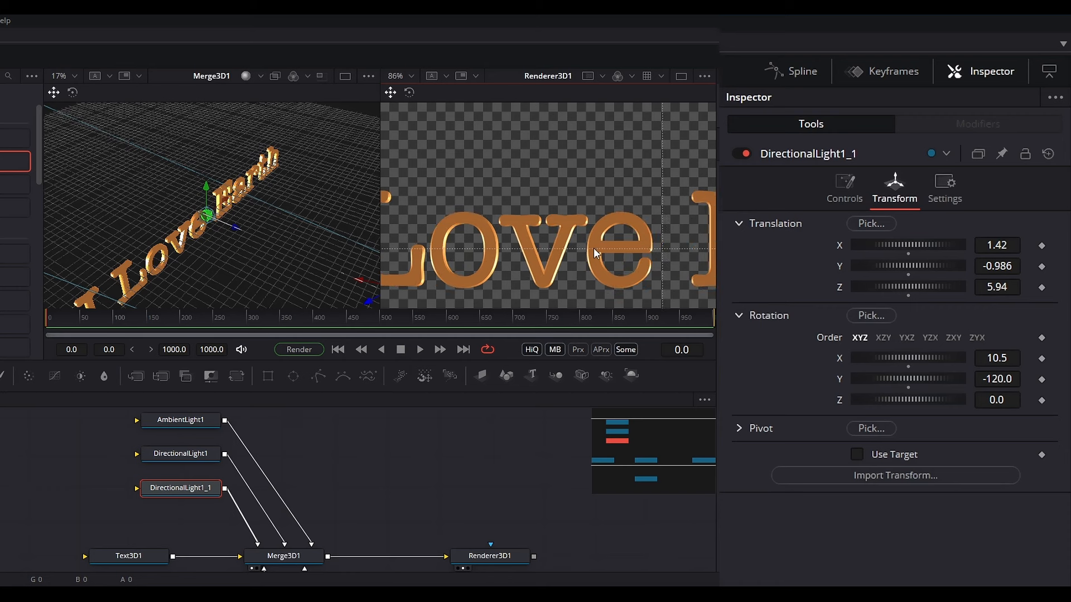
scroll(548, 260, down, 2)
drag(462, 275, 438, 241)
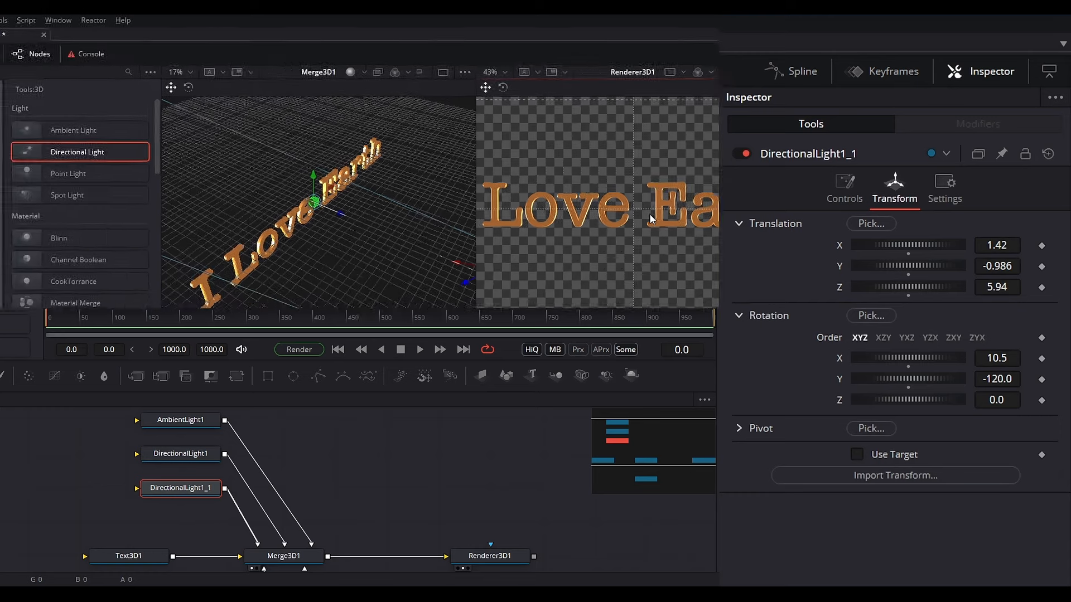
Add a Spot Light from the 3D tools beside the other light nodes and connect it to Merge3D1
drag(145, 187, 298, 384)
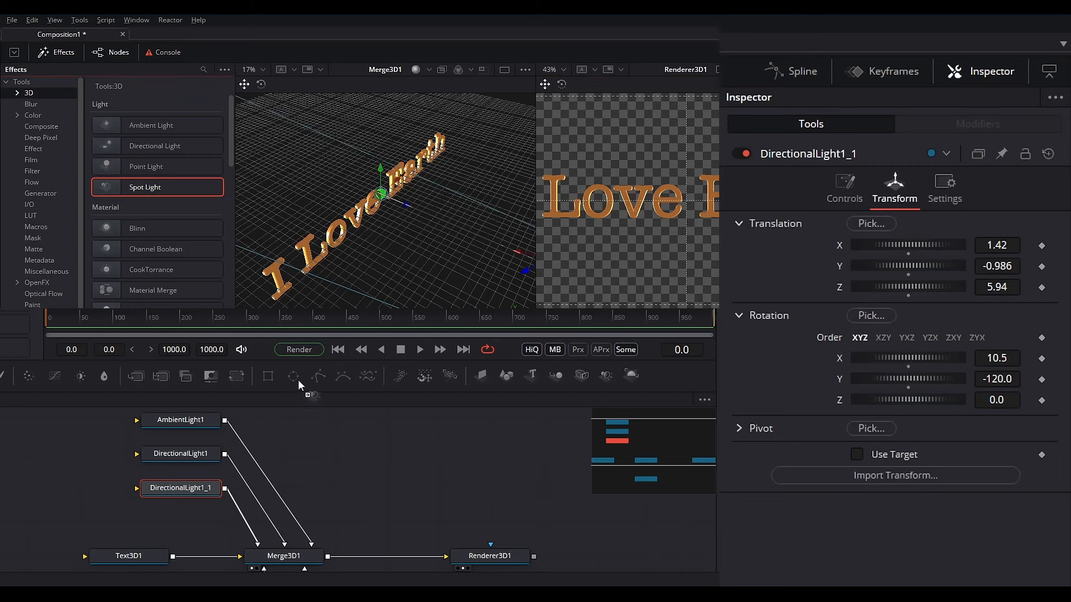
drag(349, 423, 353, 419)
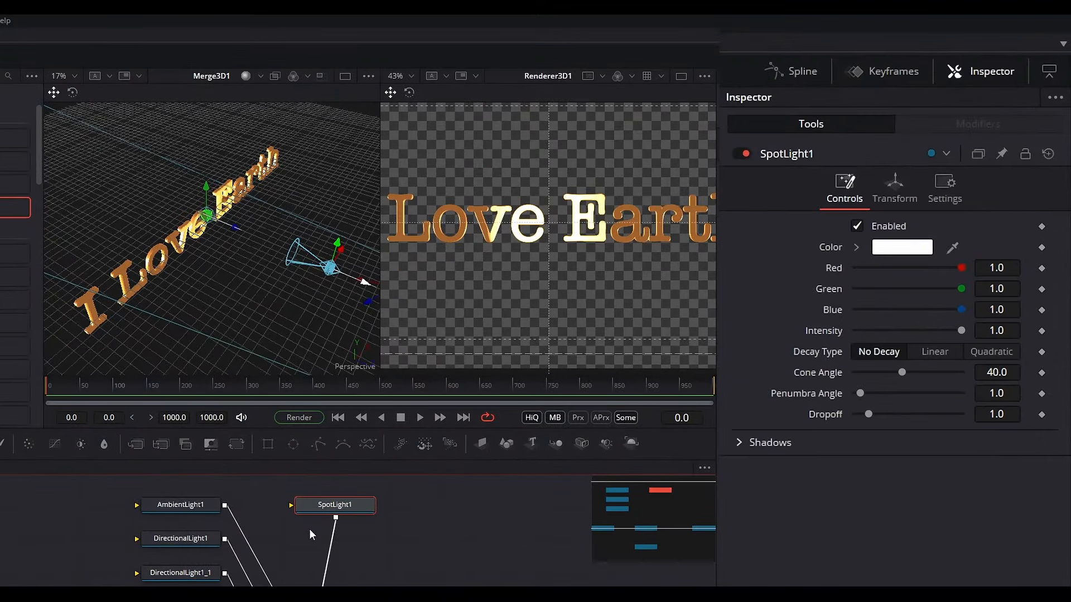
Set the spot light's Z translation to 39.3 and lower its intensity to 0.102
scroll(273, 286, down, 5)
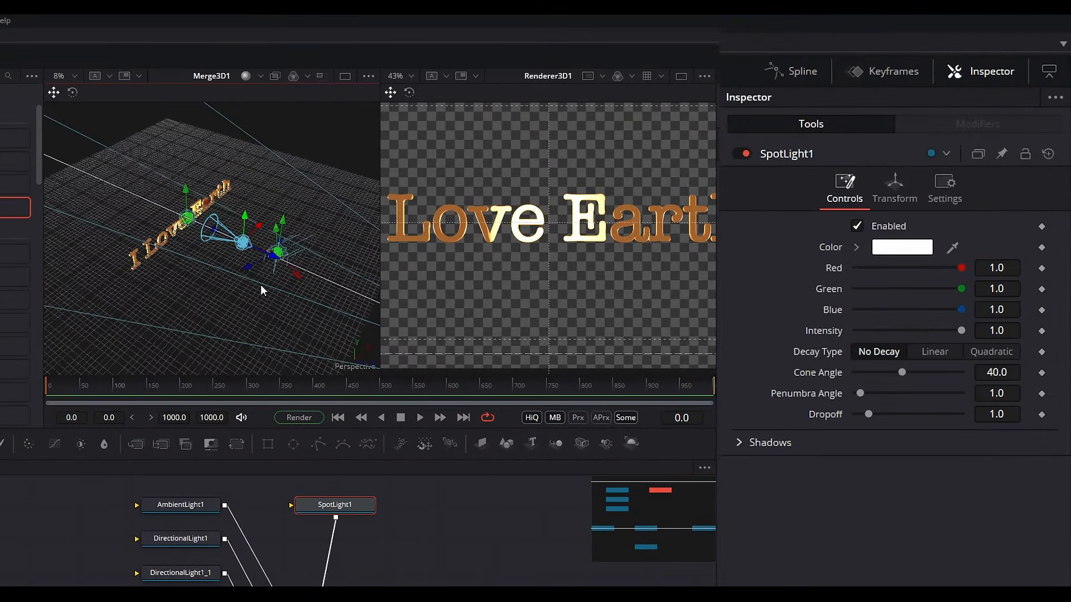
click(897, 195)
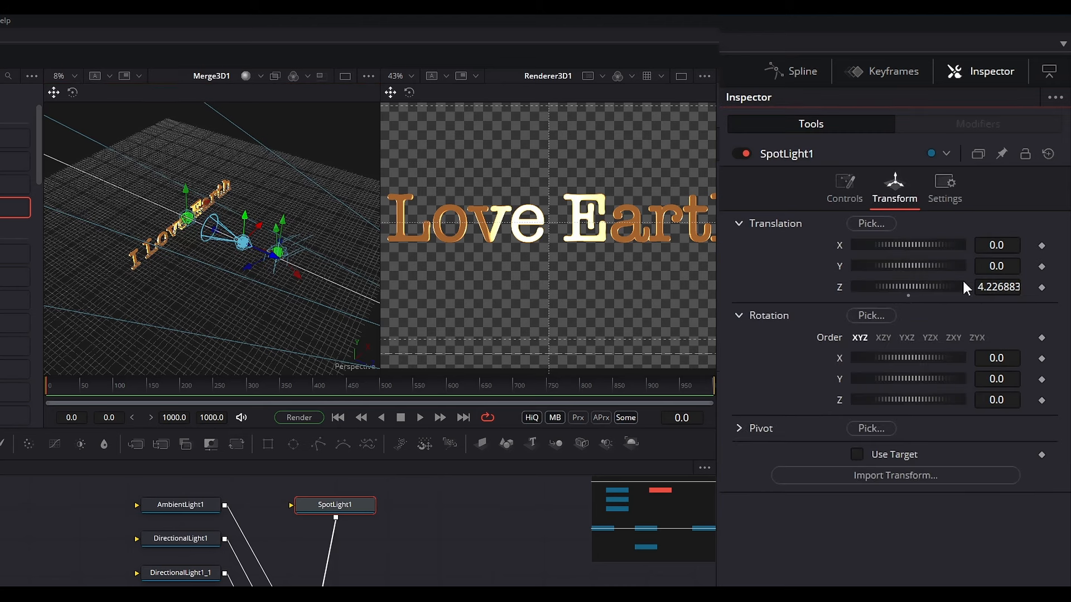
click(982, 286)
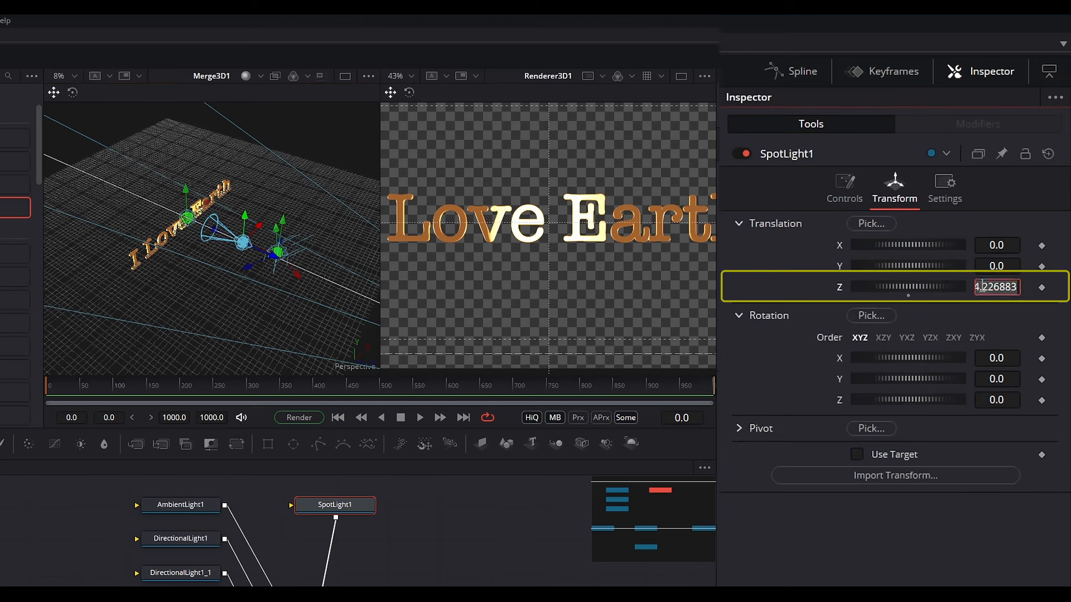
text(39.3)
key(Tab)
scroll(507, 230, down, 2)
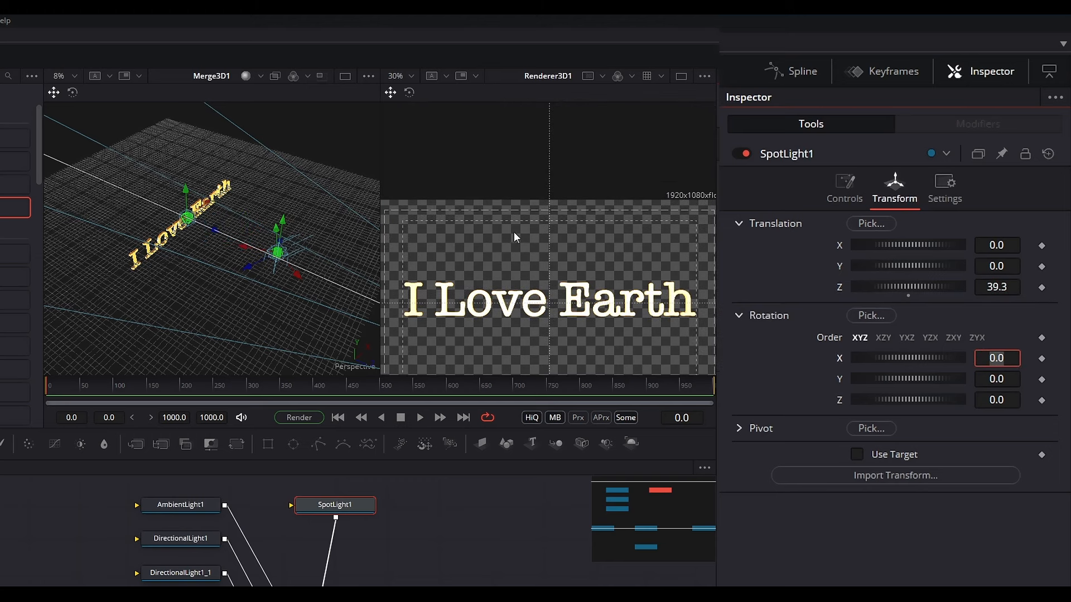
click(830, 193)
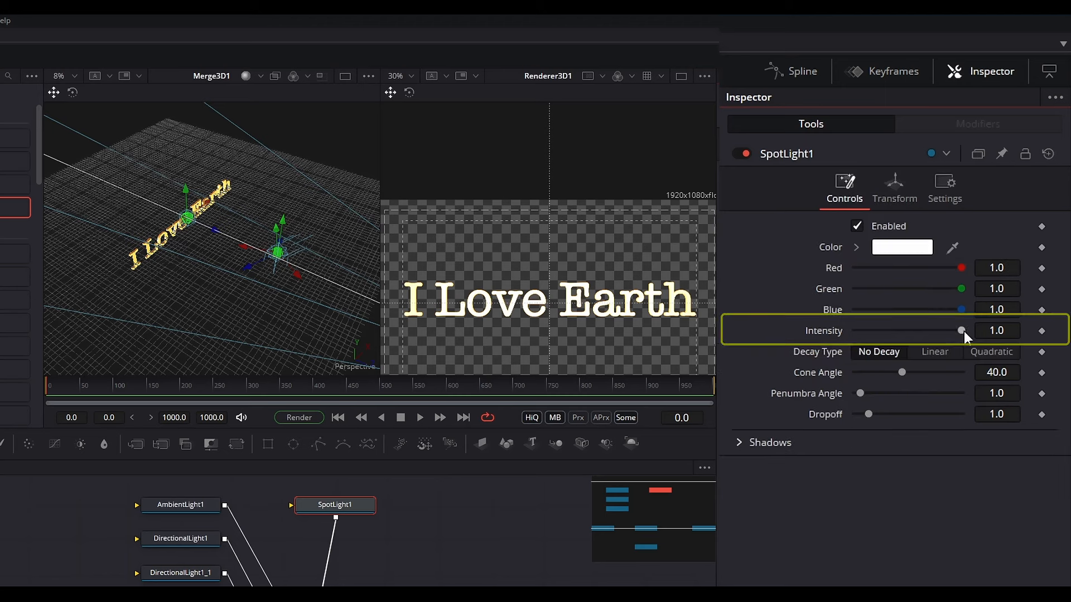
drag(963, 330, 868, 346)
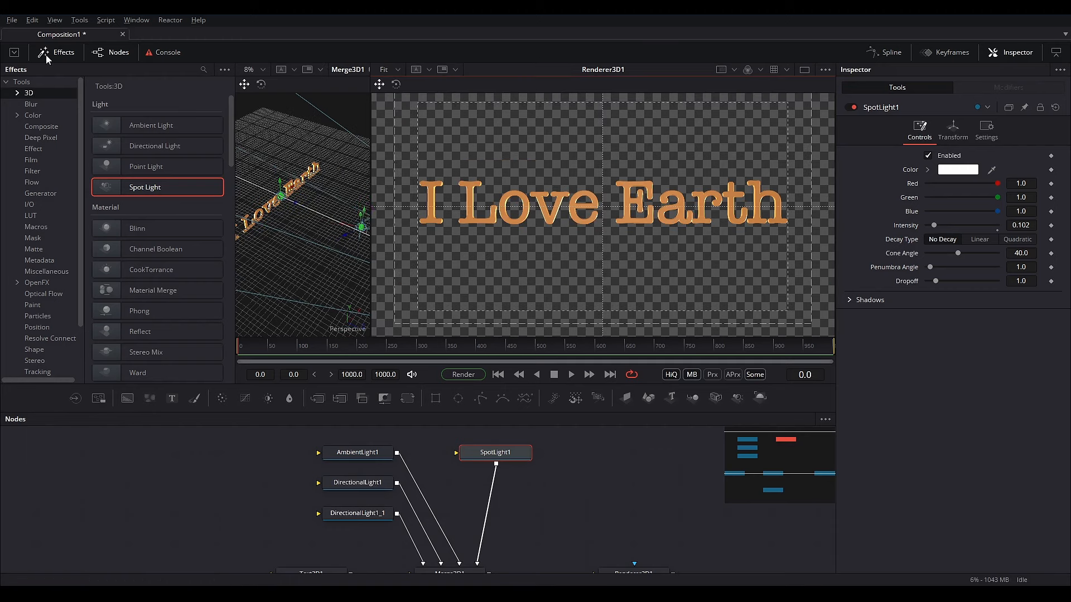
Add a Point Light from the 3D tools below the spot light node
drag(145, 171, 209, 188)
drag(473, 424, 544, 493)
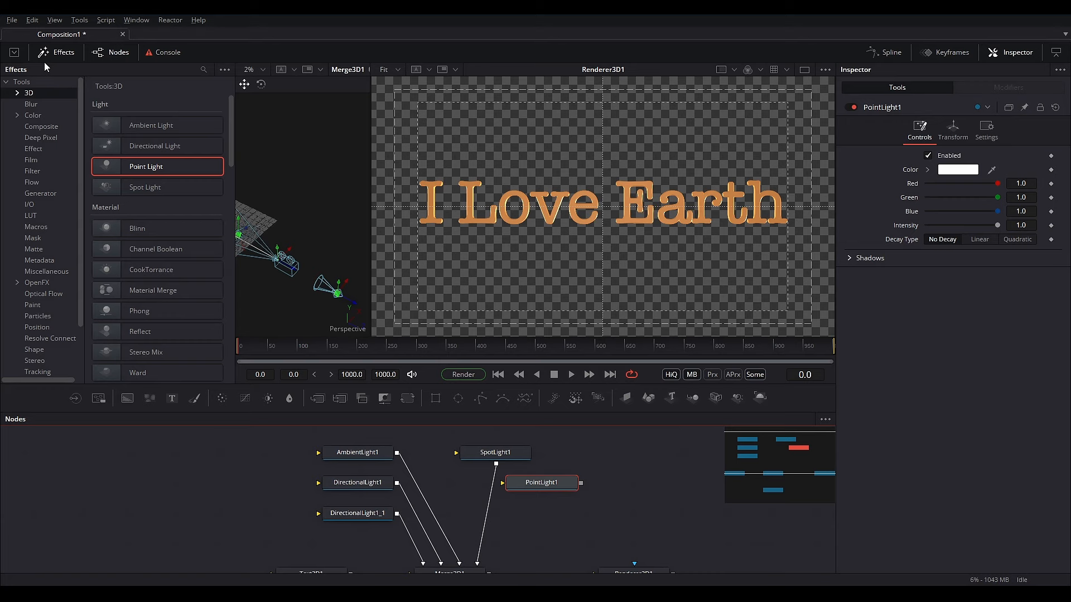
Hide the effects library and widen the 3D scene viewer, showing the text and point light up close
click(45, 58)
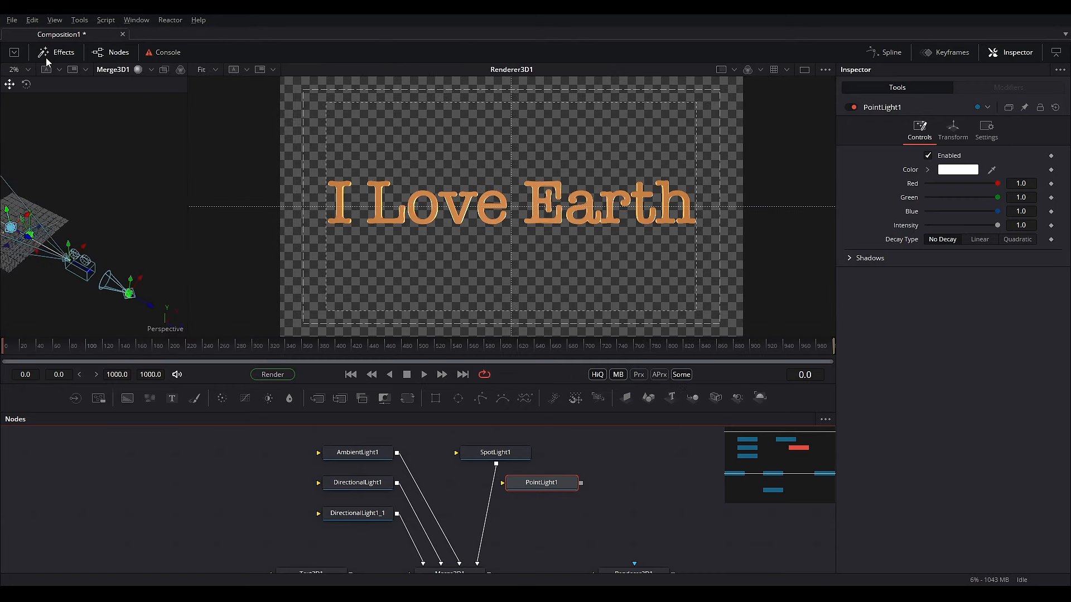
drag(187, 174, 366, 196)
scroll(195, 255, up, 6)
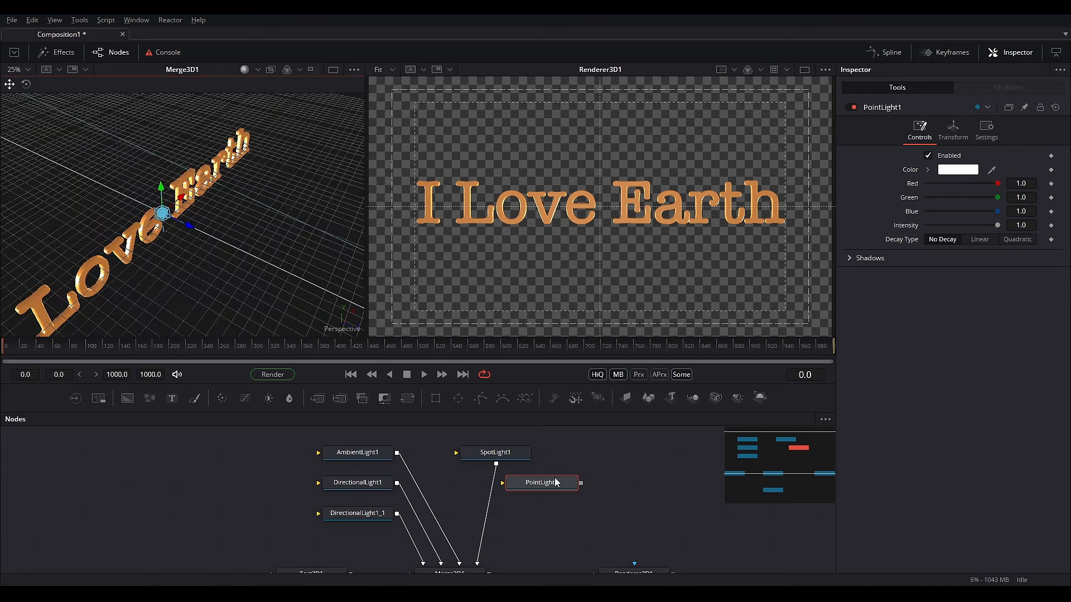
Connect the point light to Merge3D1 and line up the spot light node directly above it
drag(581, 482, 461, 542)
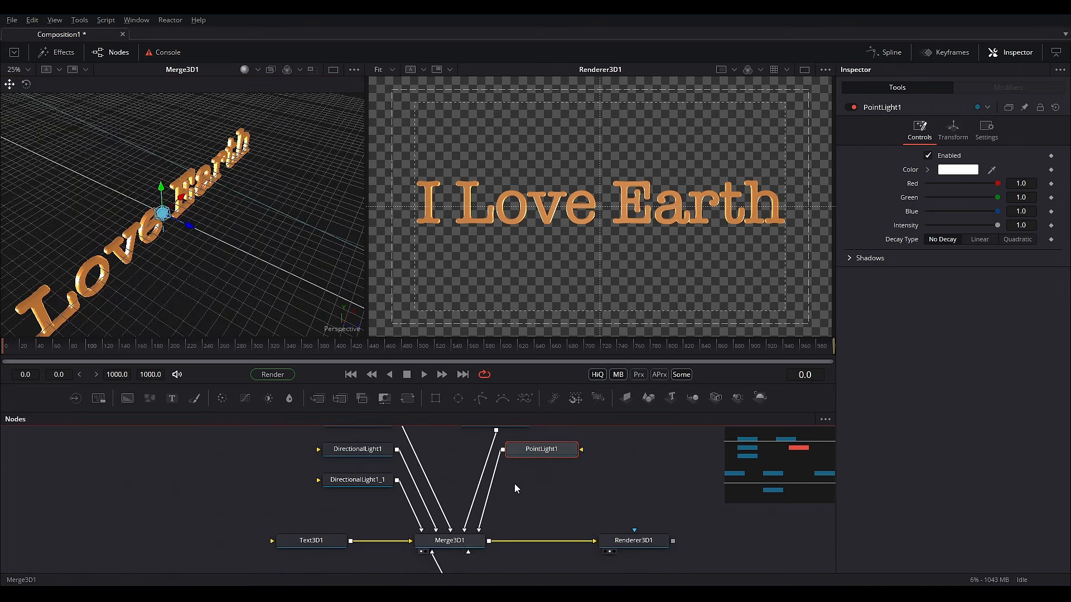
drag(515, 486, 524, 524)
drag(508, 453, 551, 453)
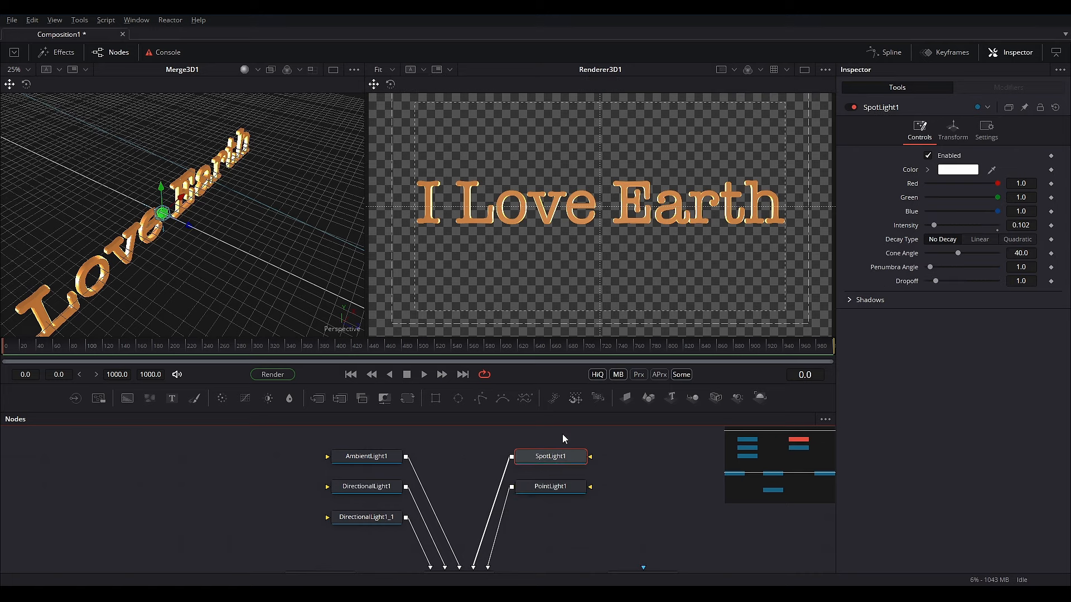
Move the point light in front of the word Earth and set its intensity to 0.252
click(564, 490)
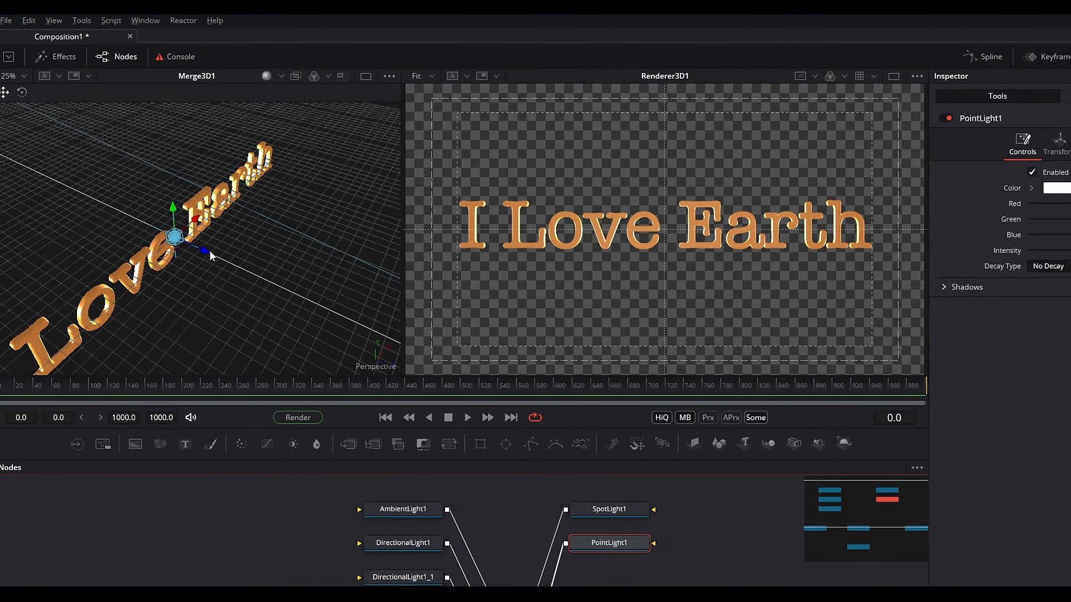
drag(202, 254, 315, 200)
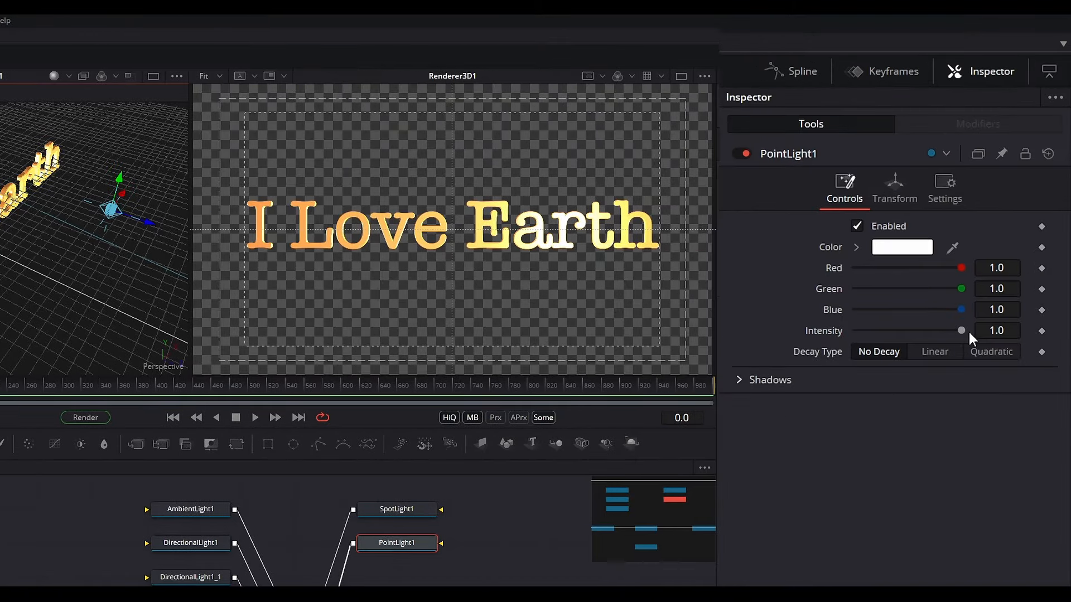
drag(966, 332, 881, 330)
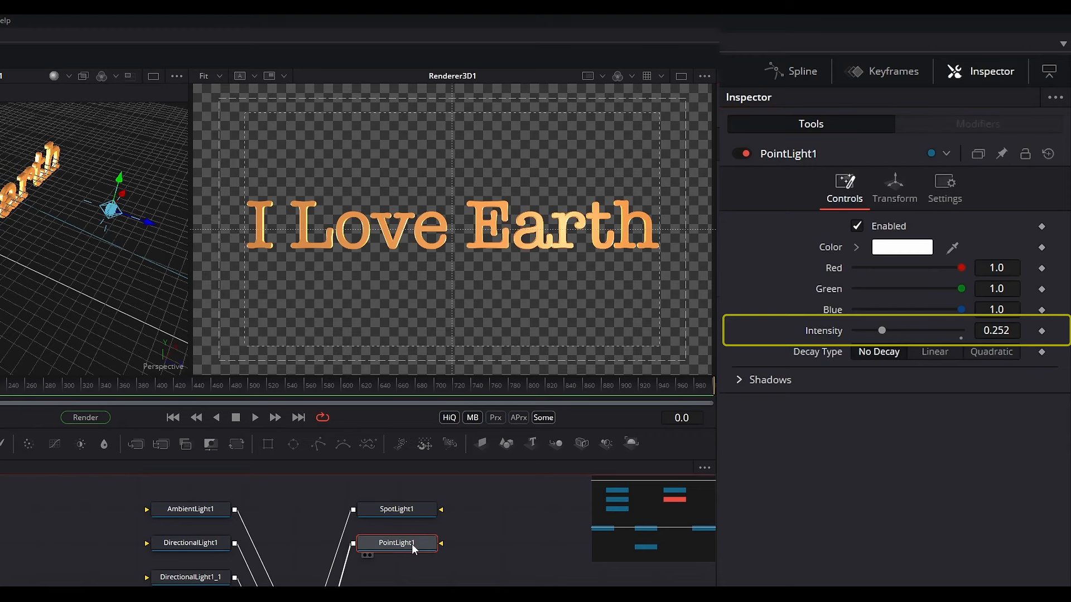
Duplicate the point light below the original node and connect the copy to Merge3D1
key(ctrl+v)
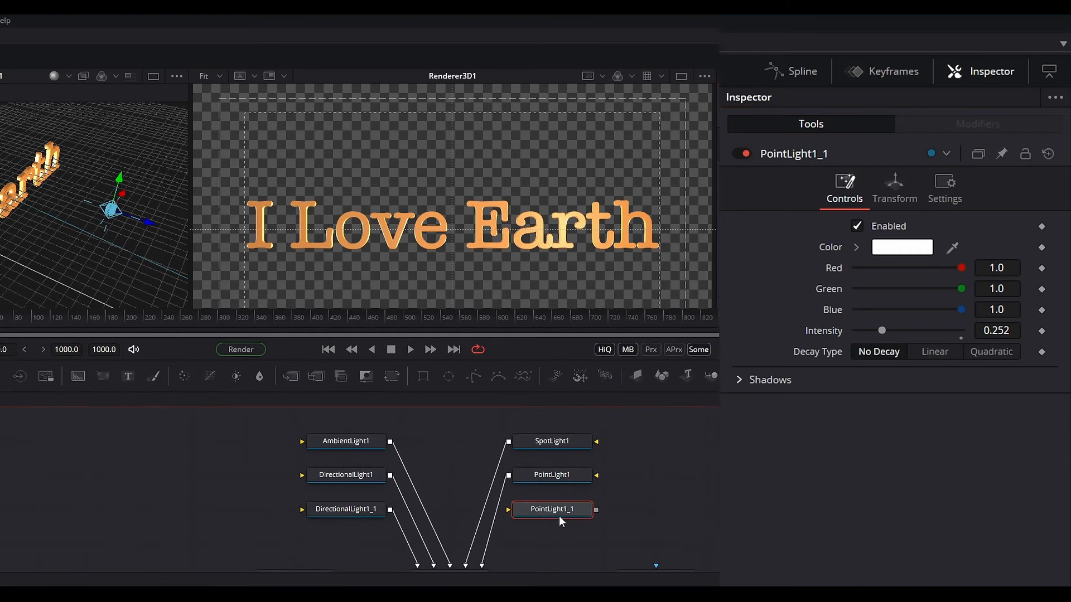
drag(597, 511, 453, 535)
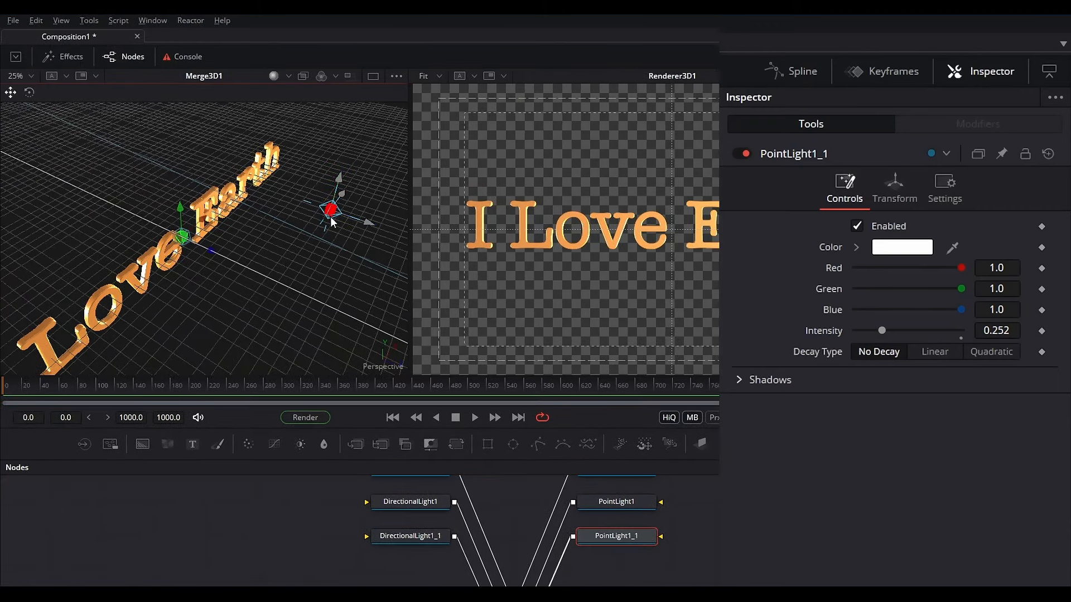
Move the duplicated point light along the text until it sits in front of the word Love
drag(246, 289, 165, 354)
drag(184, 312, 290, 262)
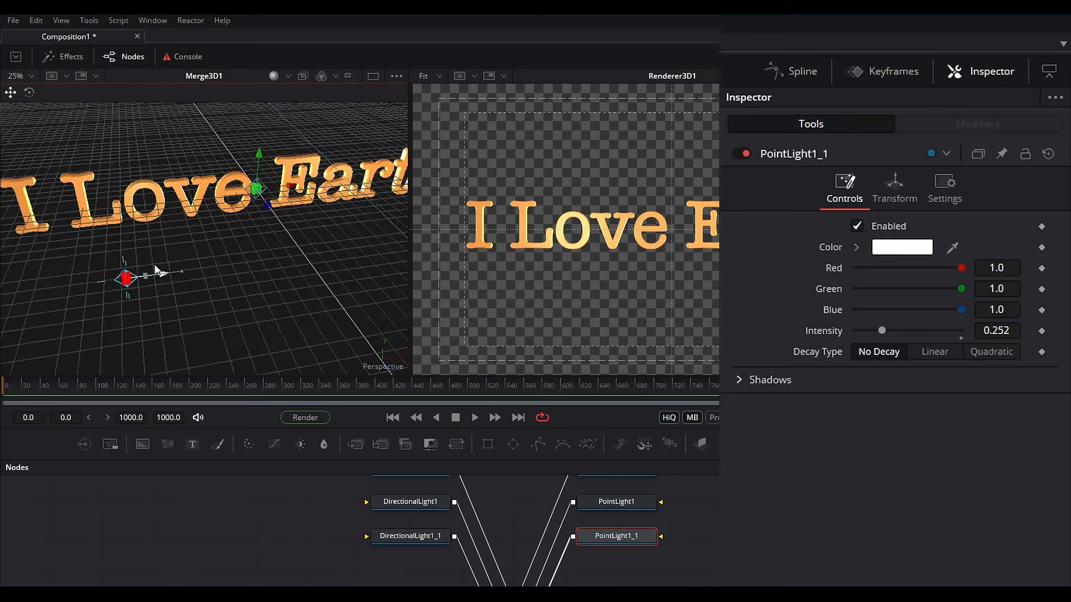
Raise the duplicated point light to the text's height in front of Love and set its intensity to 0.26
drag(126, 297, 111, 193)
drag(108, 152, 109, 150)
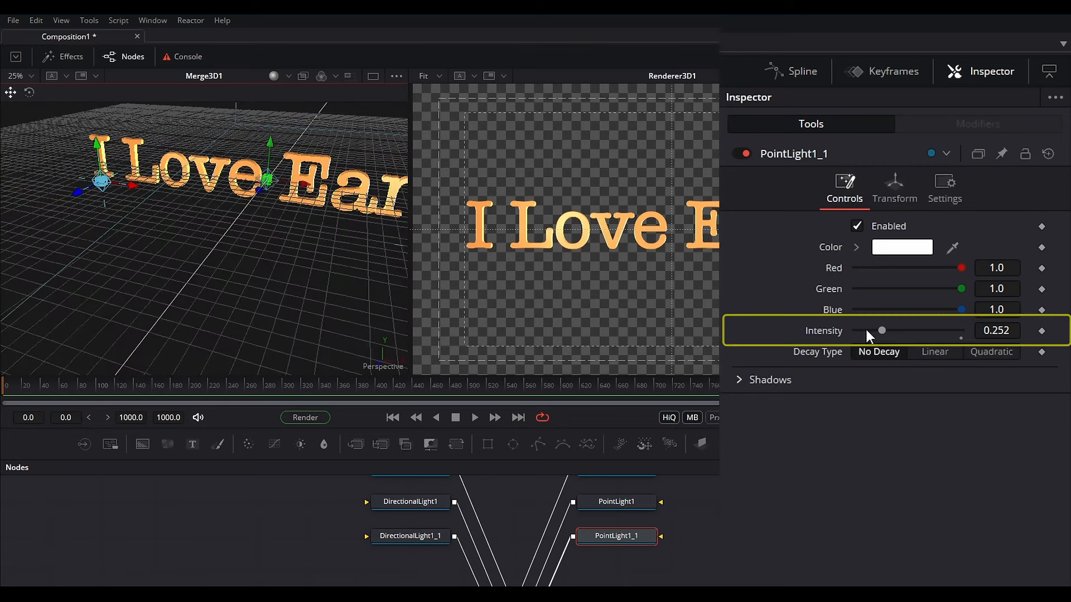
drag(881, 331, 882, 331)
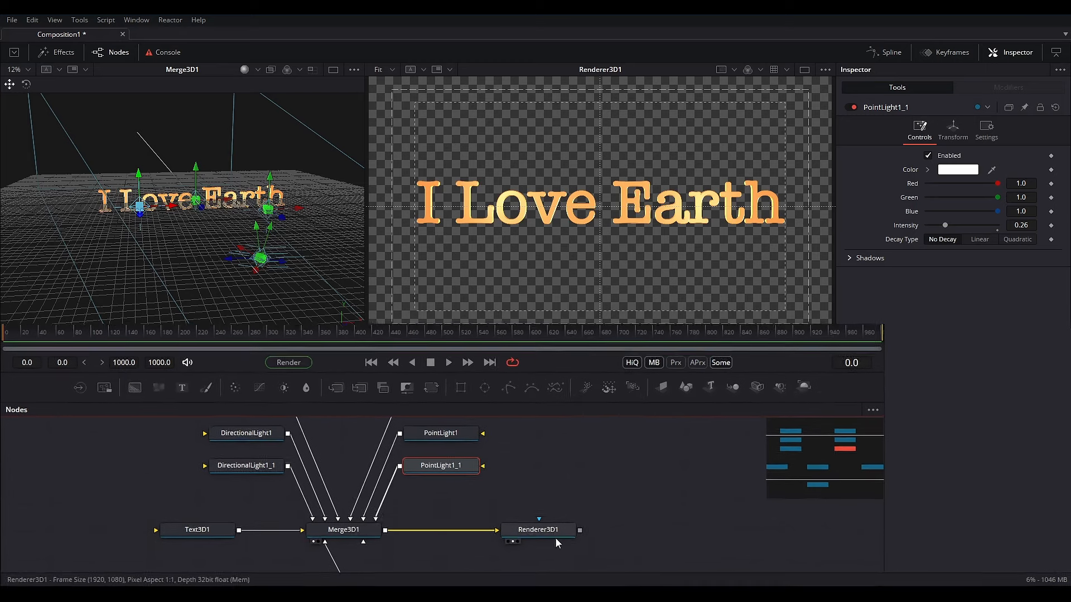
Add a loader above Renderer3D1 with the image BG 1.png and show it in the second viewer
click(596, 534)
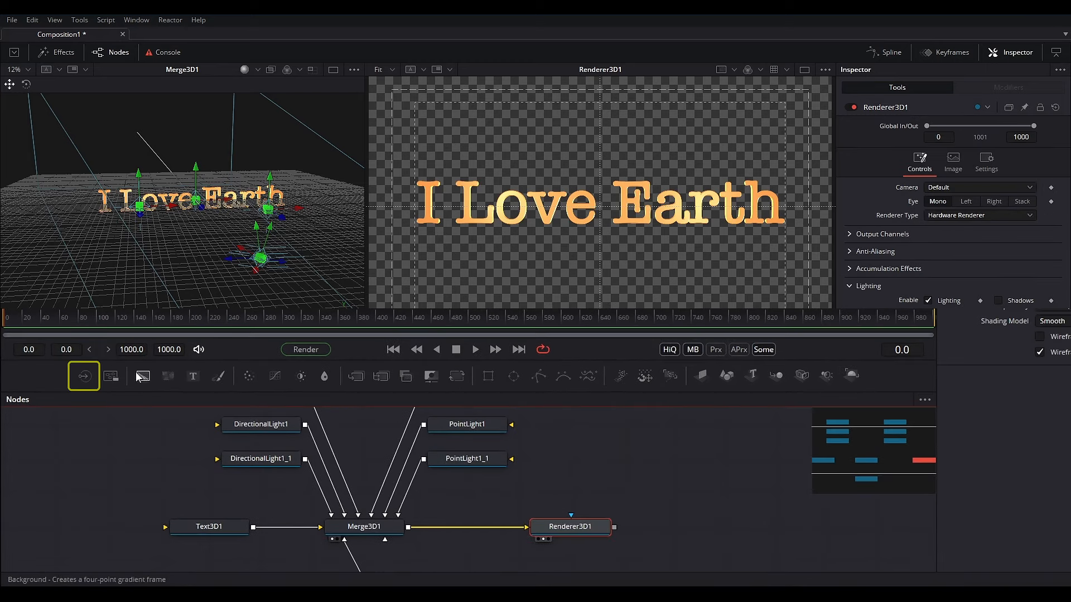
drag(83, 376, 672, 456)
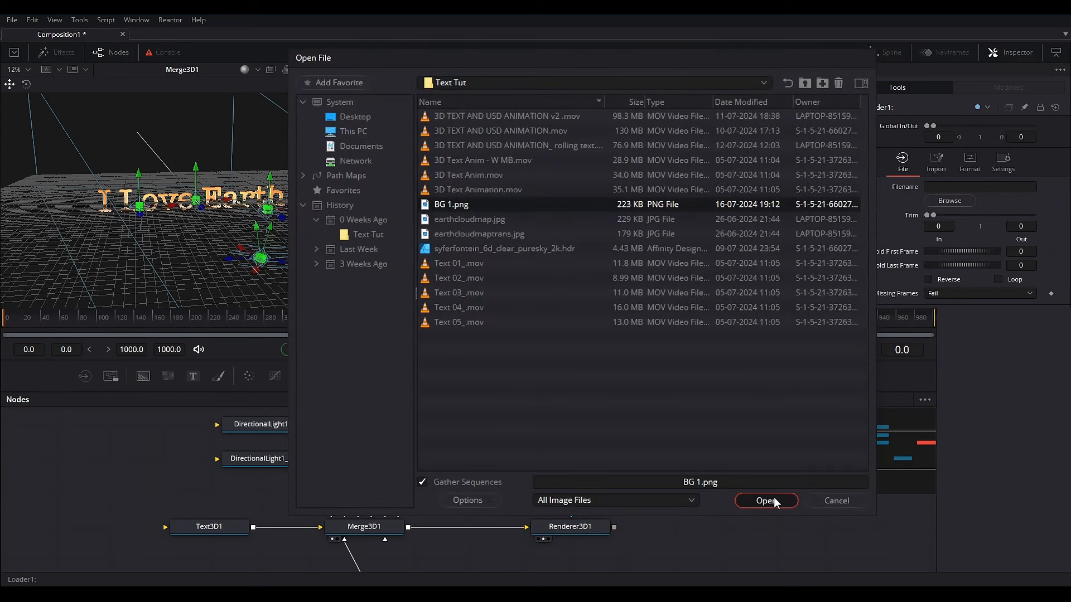
click(774, 501)
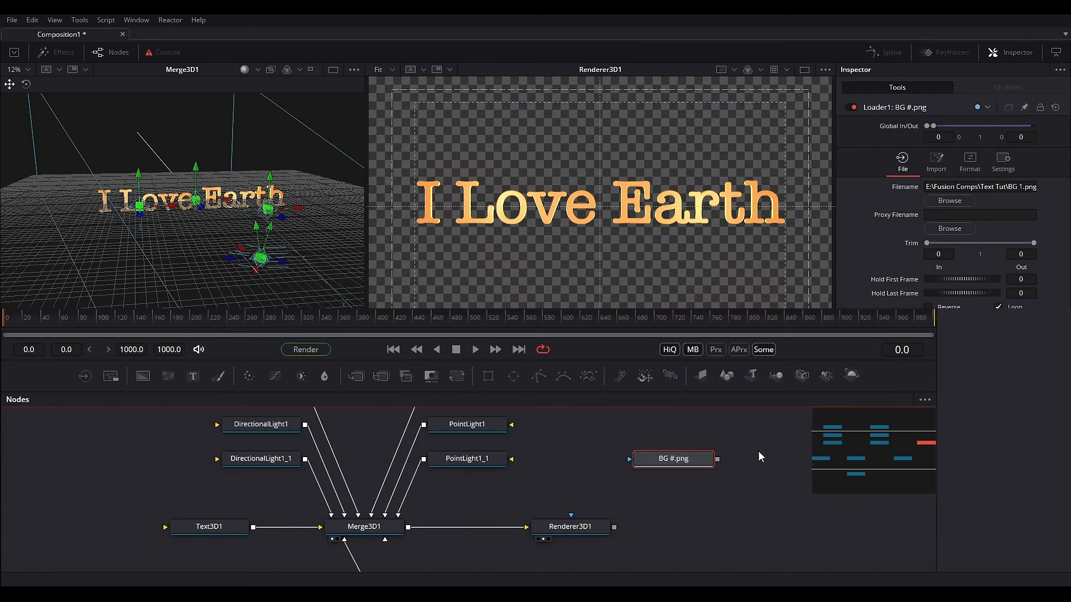
key(2)
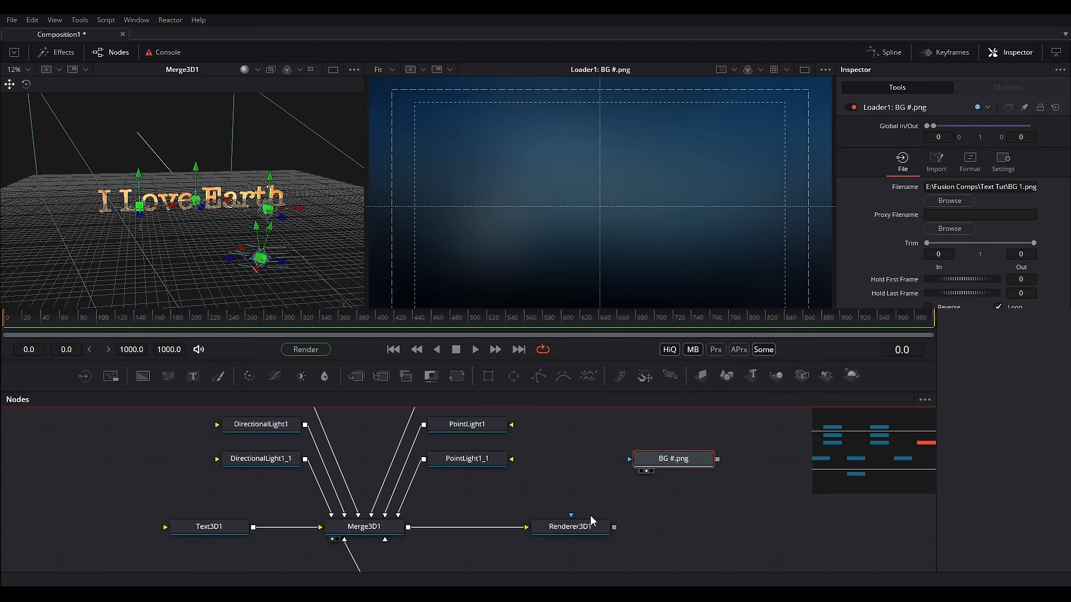
Merge the Renderer3D1 output over the background image and show Merge1 in the second viewer
mouse_move(614, 528)
mouse_down()
mouse_move(625, 504)
mouse_move(627, 541)
mouse_up()
drag(715, 533, 718, 460)
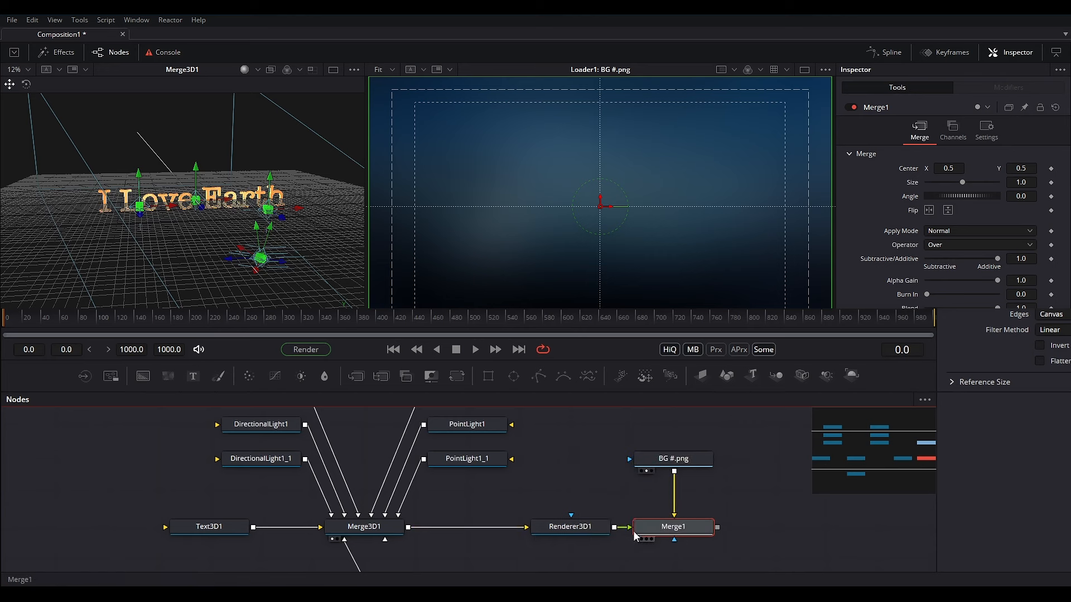
drag(692, 535, 617, 250)
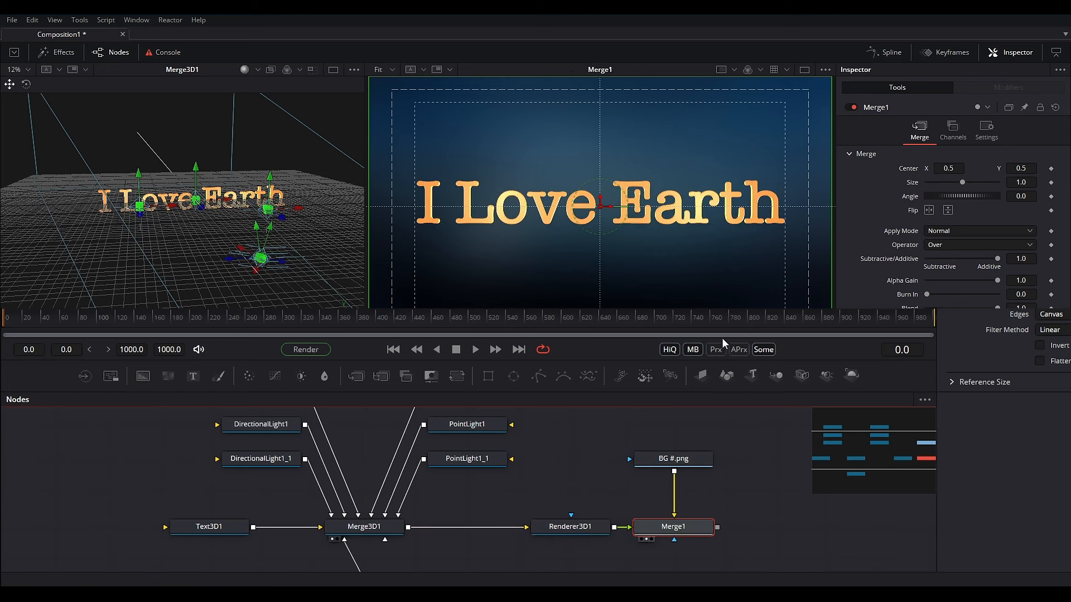
Spread out the node layout by moving the background and Merge1 nodes and Text3D1 away from Merge3D1
drag(759, 446, 842, 530)
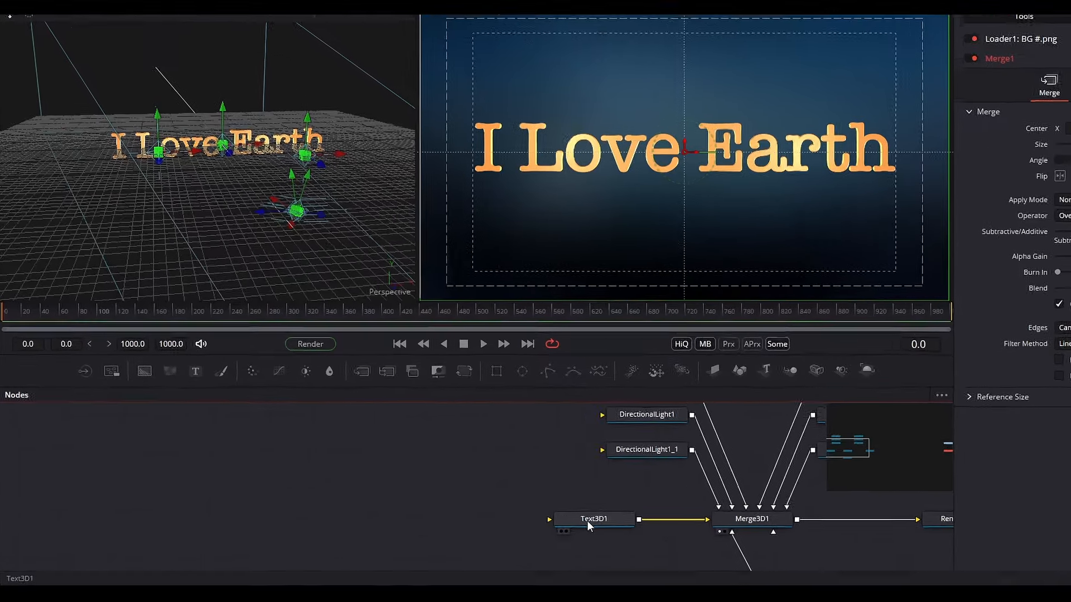
click(519, 530)
click(317, 515)
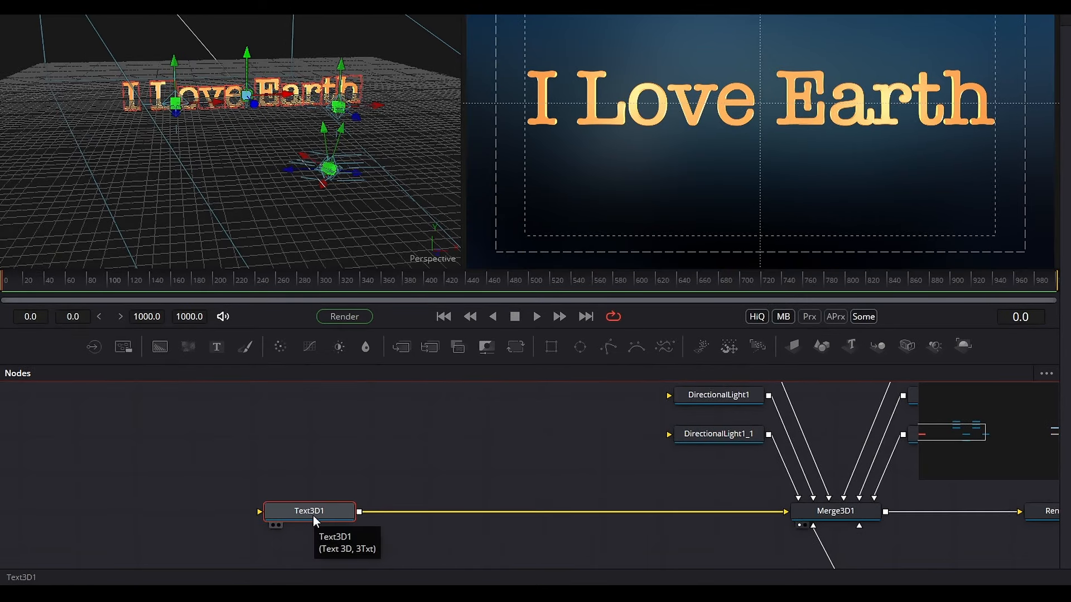
Rename the Text3D1 node as I_Love_Earth and move it above the level of Merge3D1
key(F2)
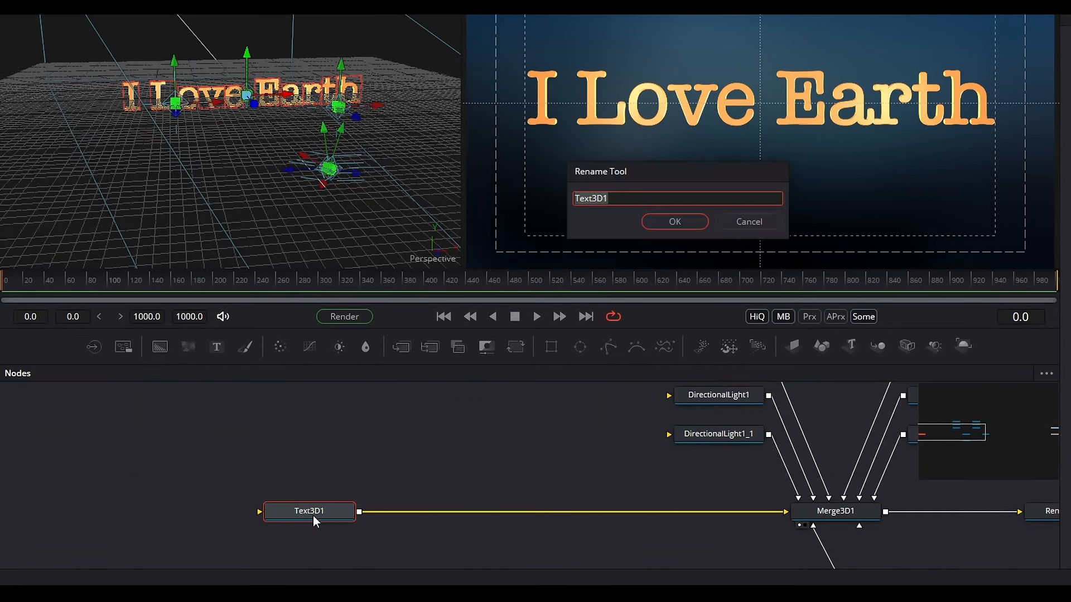
key(BackSpace)
text(I_Love_Earth)
key(Return)
drag(309, 520, 320, 424)
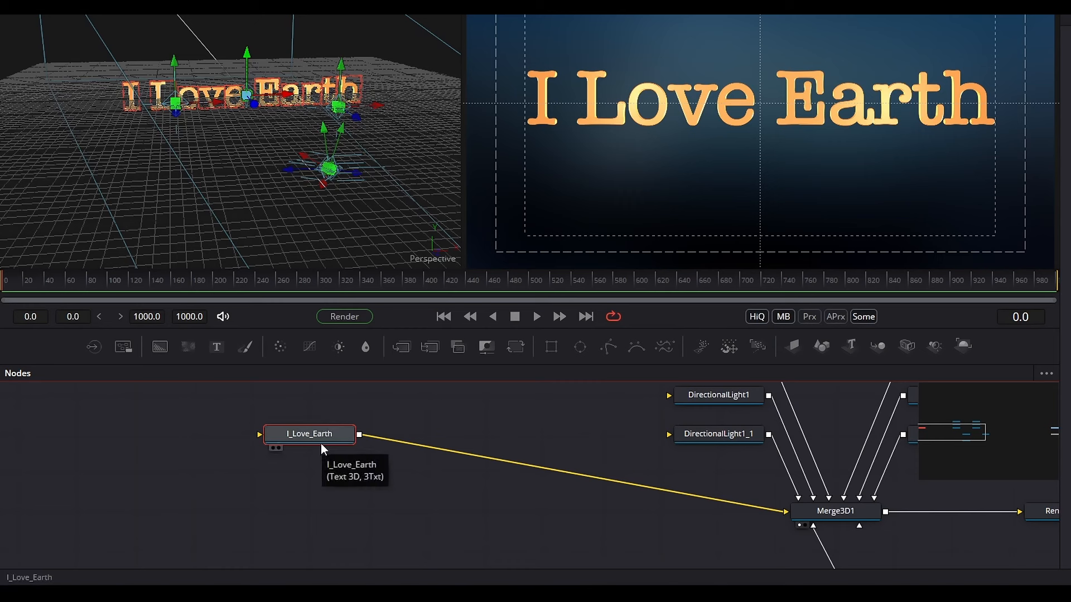
Insert a Bender 3D node after I_Love_Earth and place it directly beneath, in line with Merge3D1
key(shift+space)
text(b)
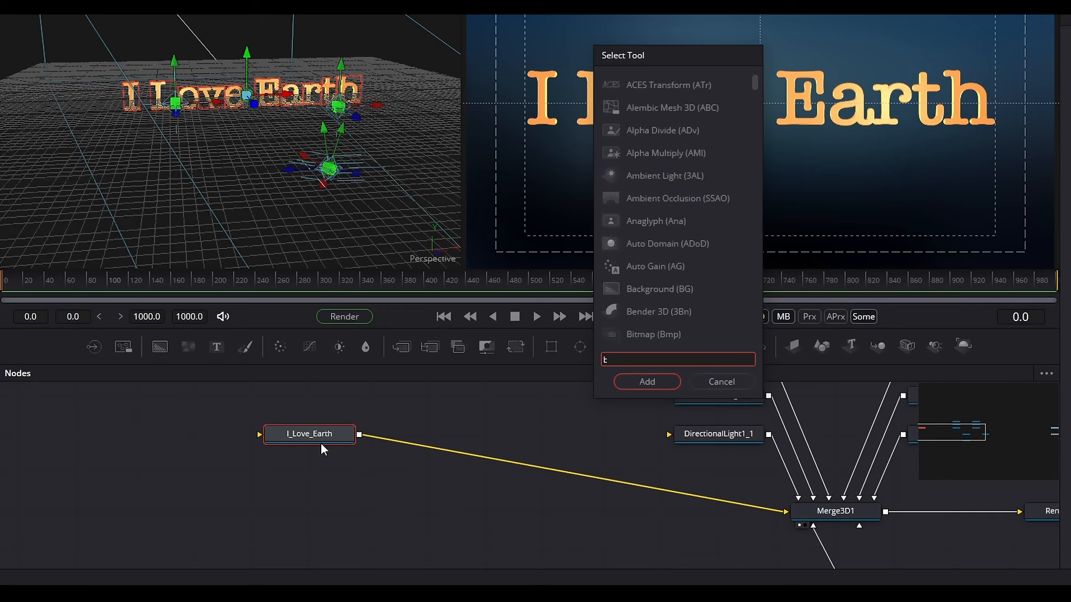
text(ender)
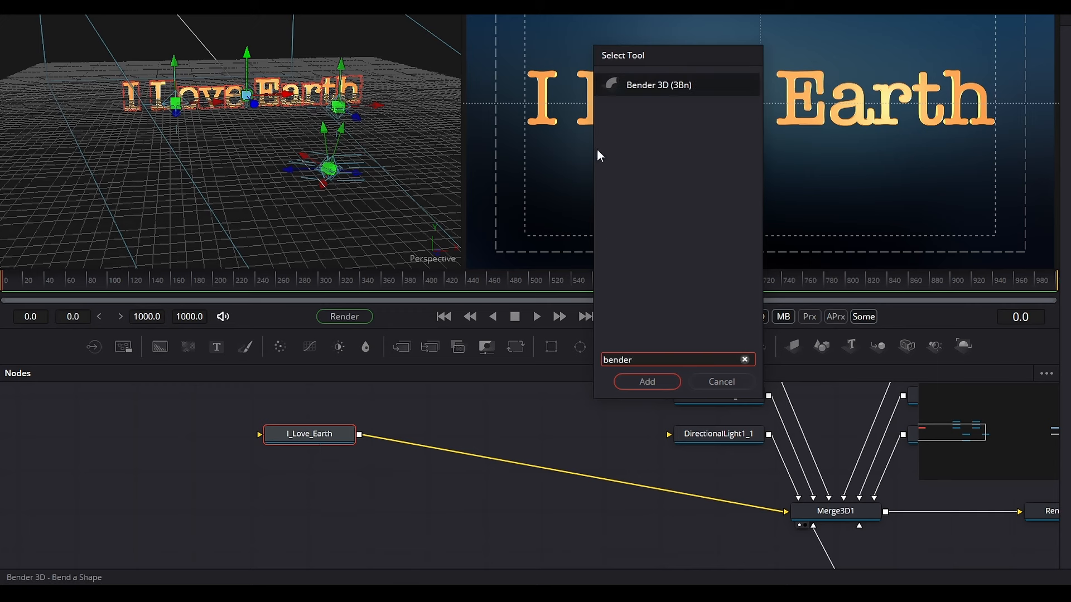
click(682, 85)
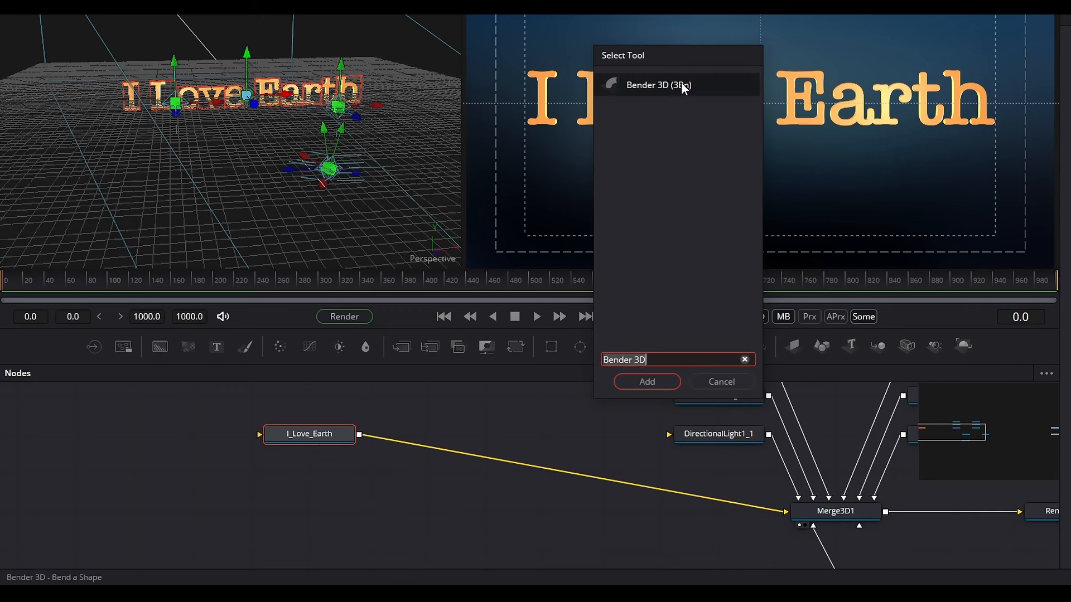
click(644, 383)
drag(437, 445, 313, 502)
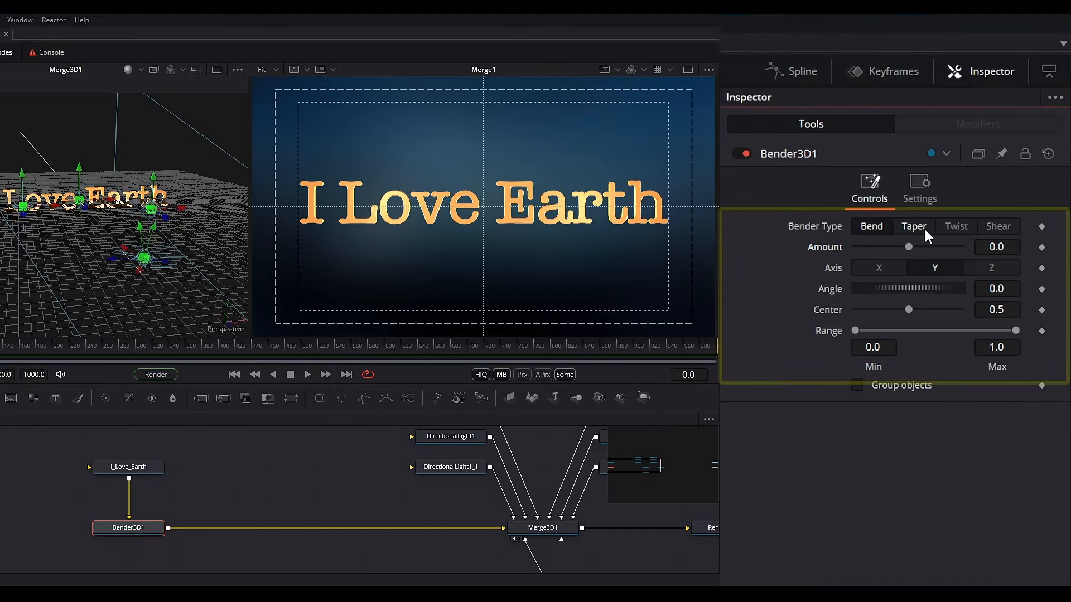
Try the Taper, Twist and Shear bender types on the text with an amount of 0.41
click(925, 229)
drag(910, 249, 932, 251)
click(954, 227)
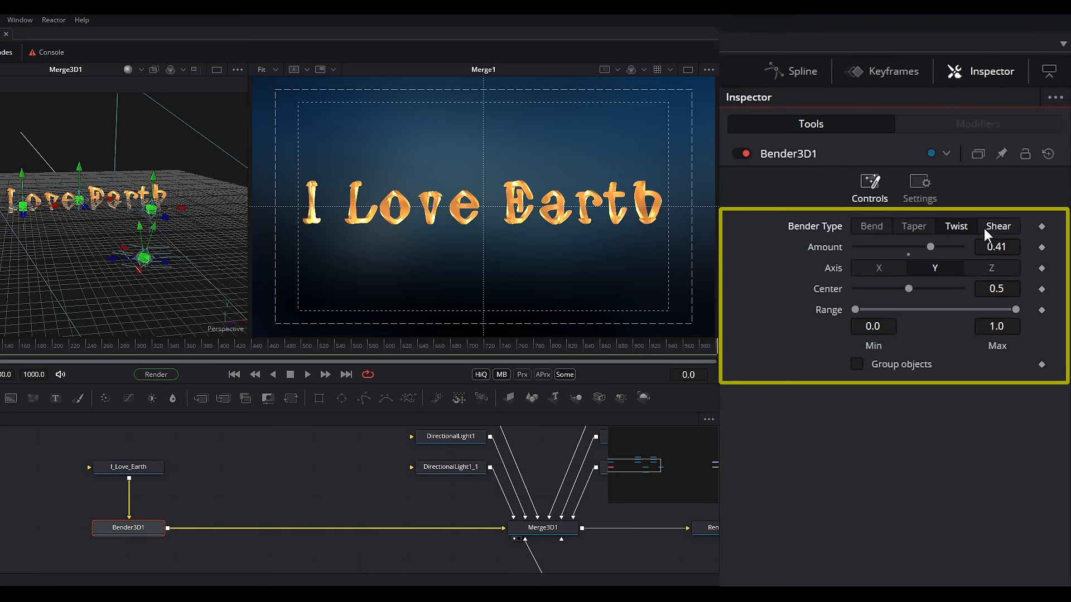
click(1002, 226)
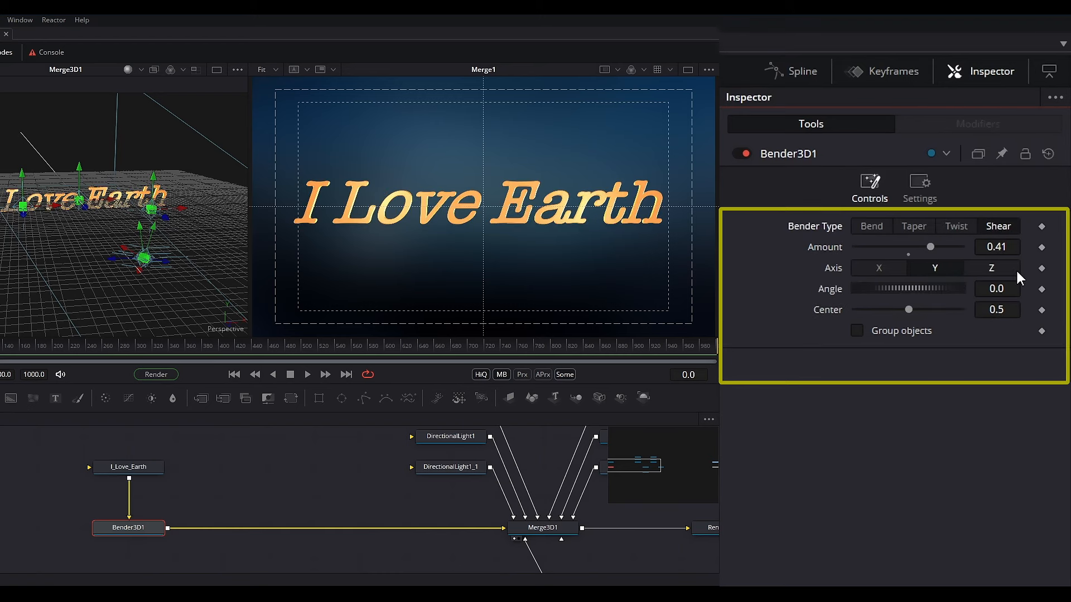
click(913, 226)
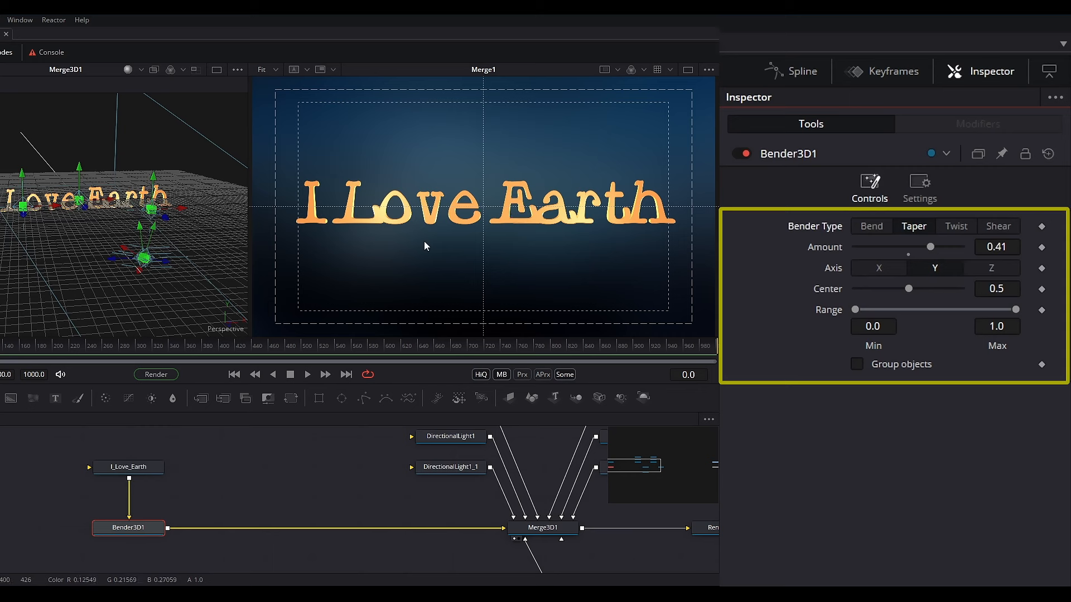
Try grouping the objects, then ungroup them, restore the Bend type and reset the amount to 0
click(867, 364)
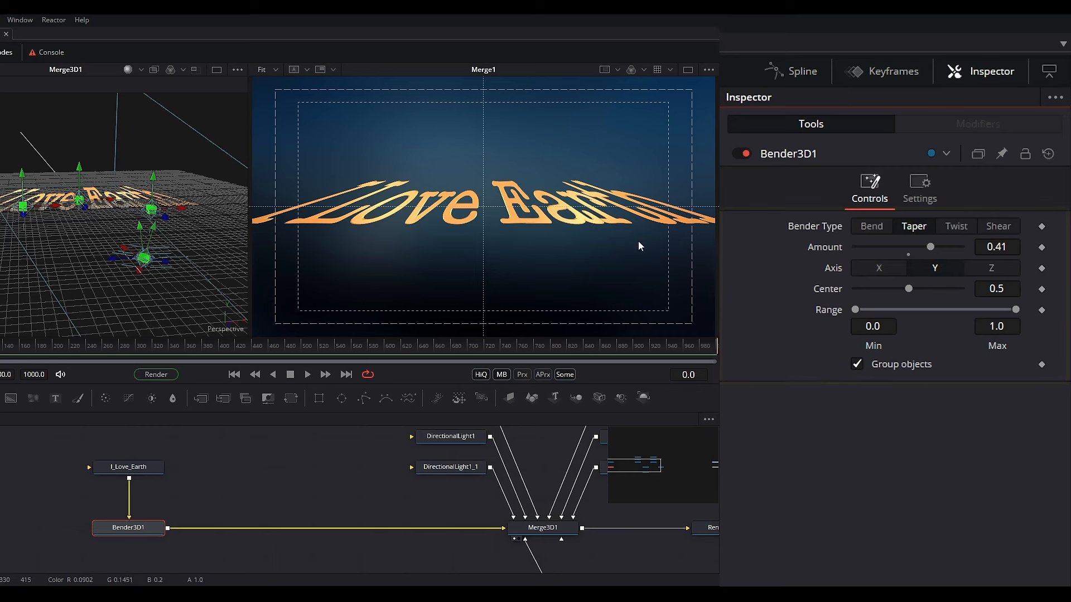
click(861, 363)
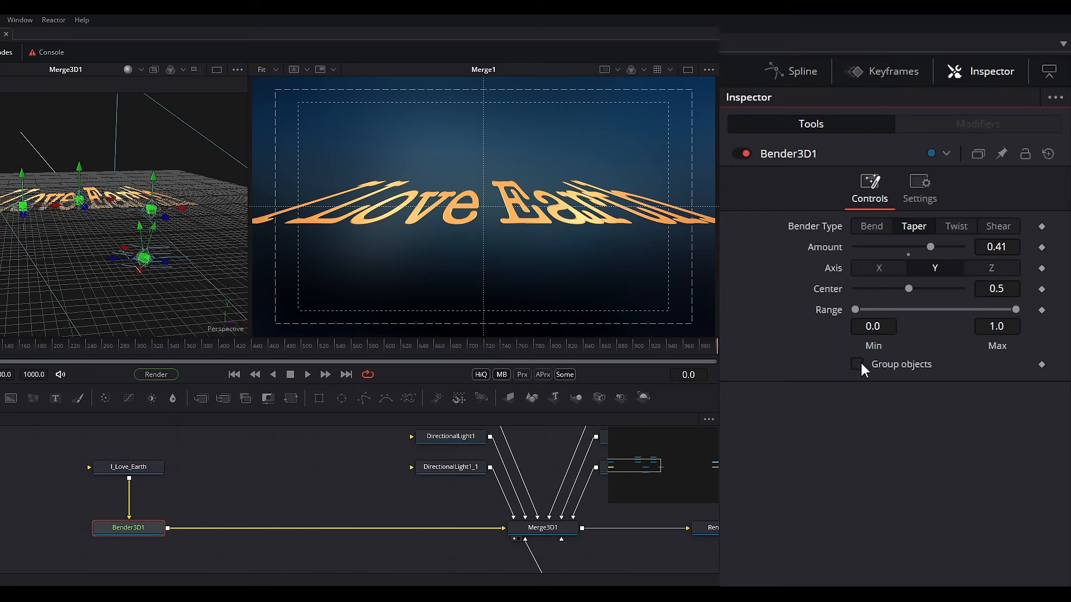
click(859, 228)
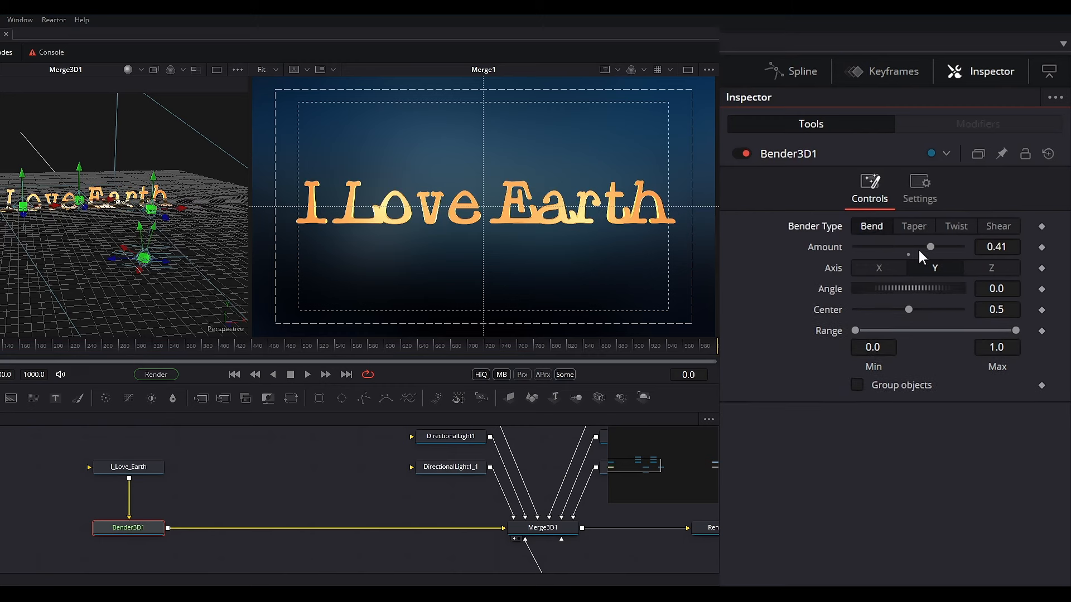
click(909, 253)
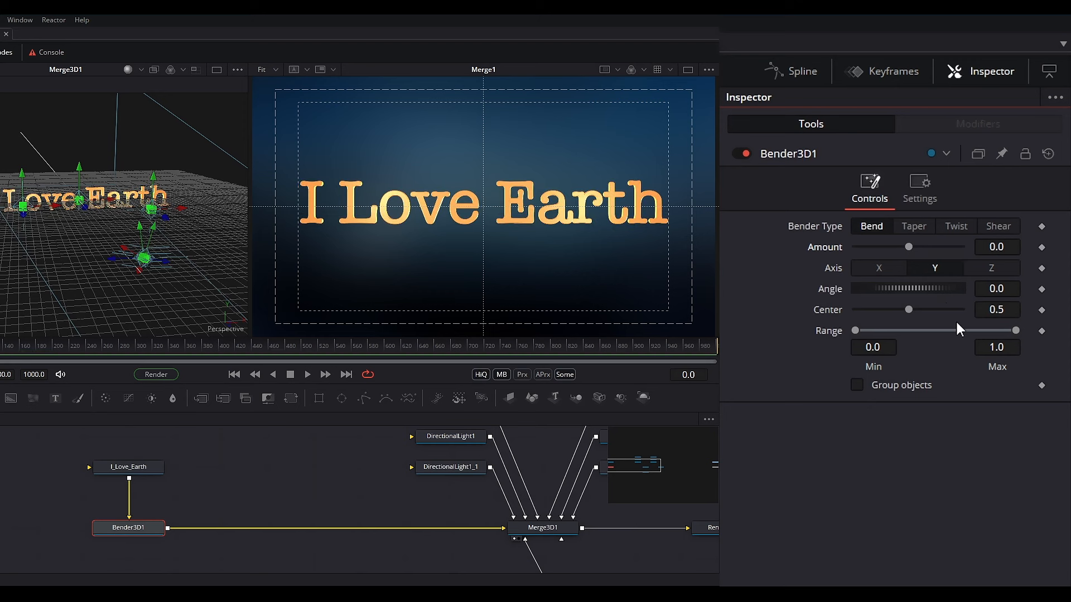
Set the Bender3D1 amount to 0.6
click(997, 247)
key(BackSpace)
text(.6)
key(Tab)
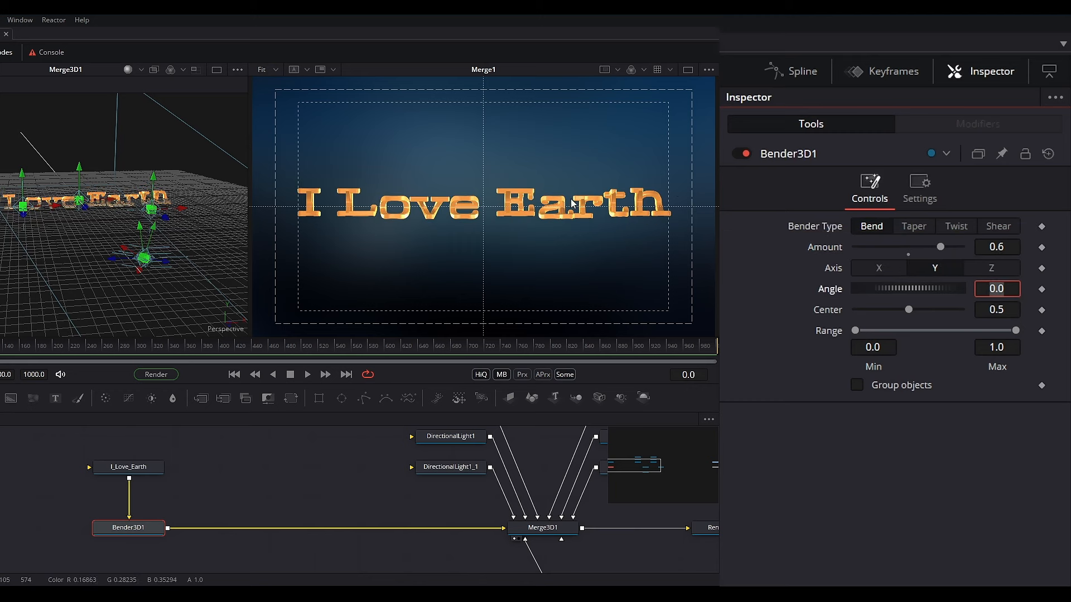
Try shifting the bend center, testing 5.0 and about 2.33
drag(909, 315, 1025, 312)
click(994, 311)
text(5)
key(Tab)
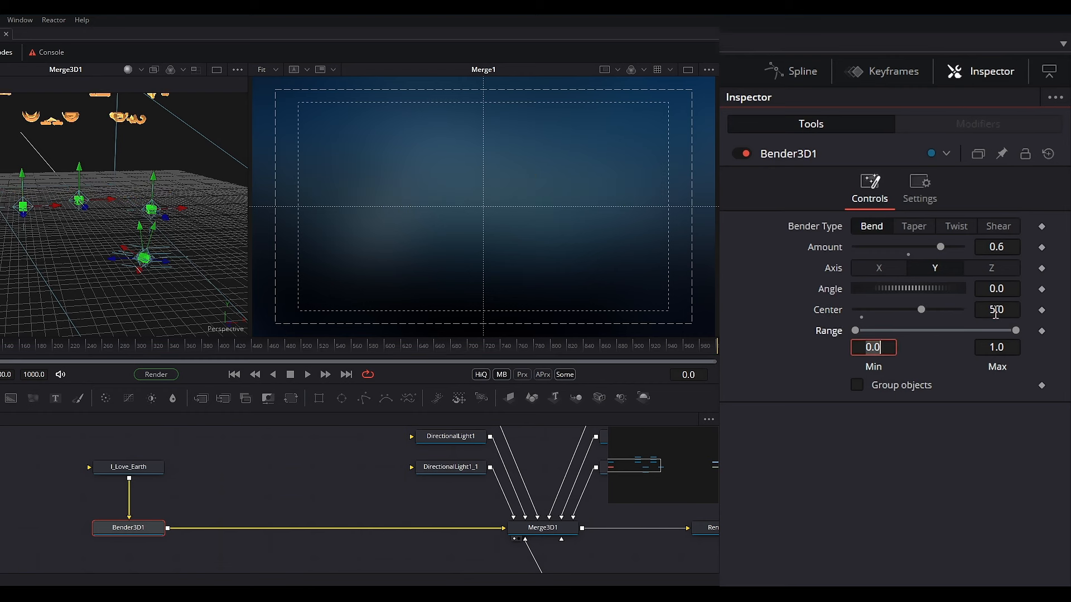
drag(919, 311, 883, 316)
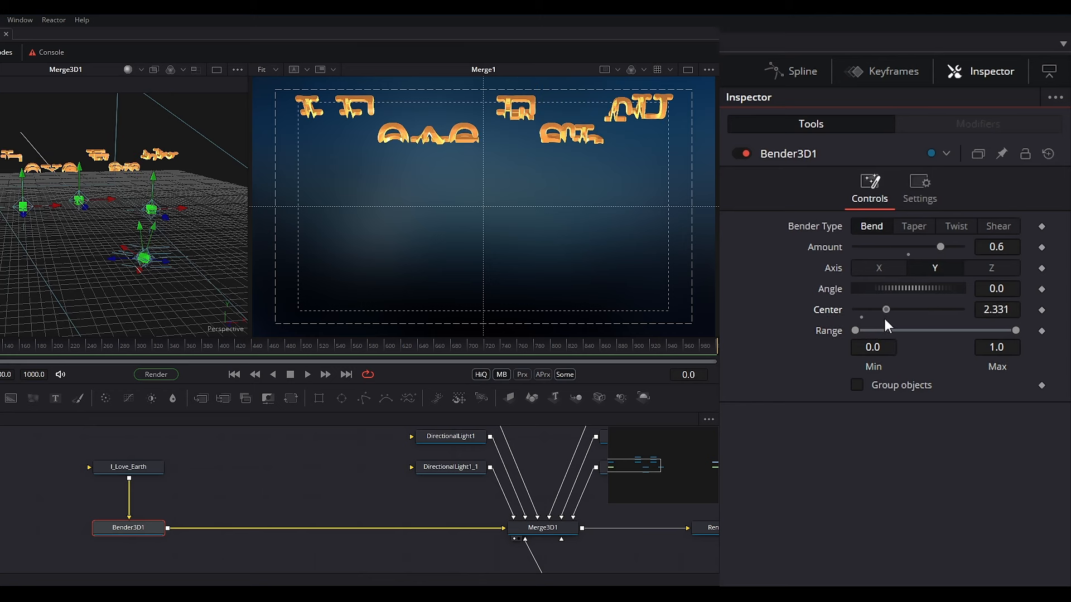
Set the bend center to 5.0 and keyframe it at frame 0
click(1001, 311)
text(5)
key(Tab)
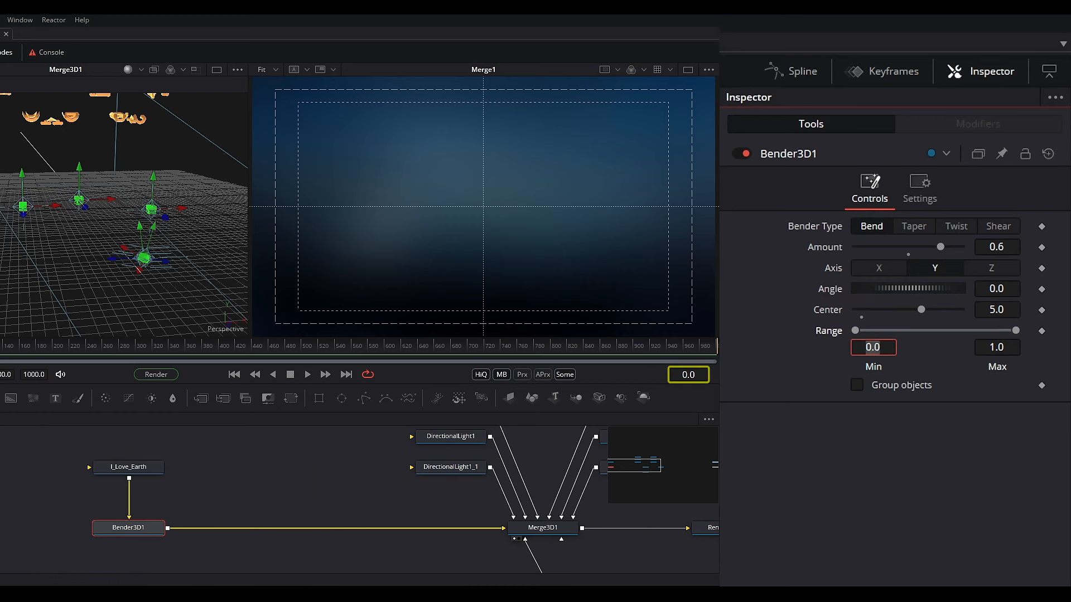
click(1042, 310)
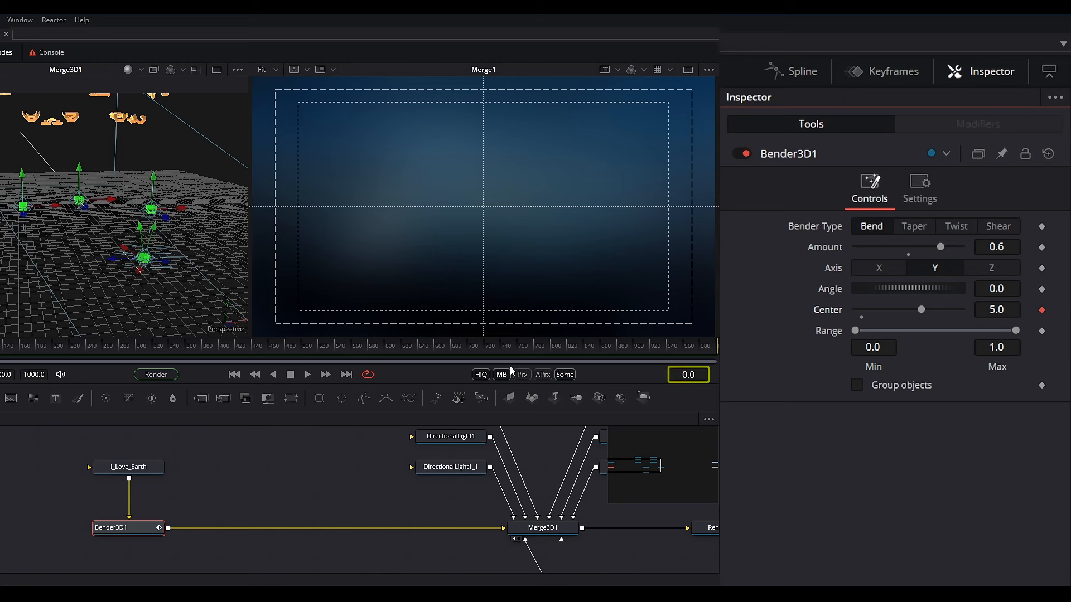
Go to frame 53 and reset the bend center to its default of 0.5 as the second keyframe
double_click(693, 376)
text(53)
key(Return)
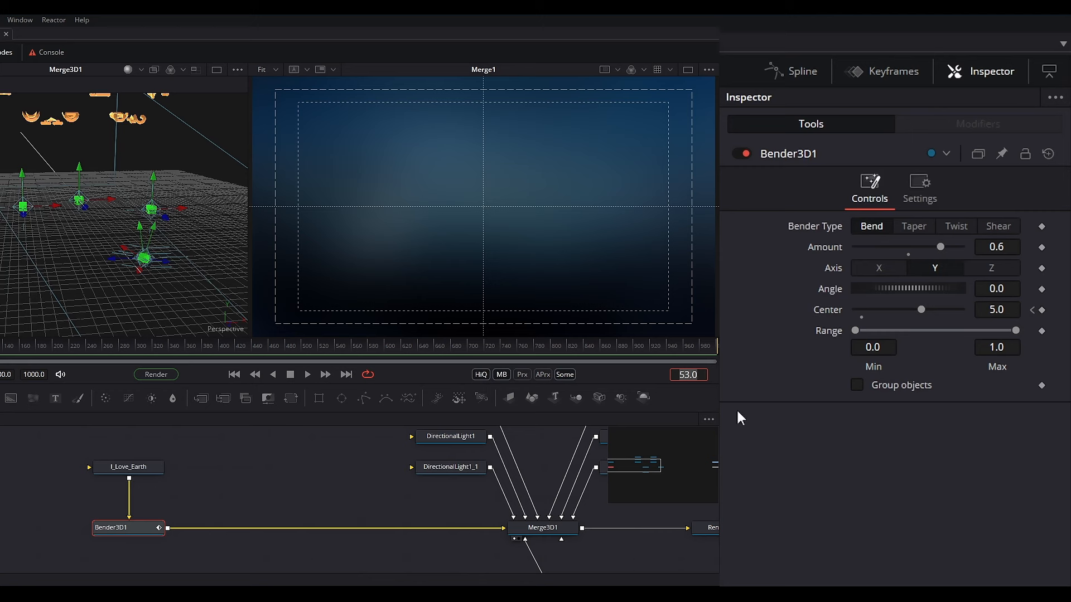
click(859, 318)
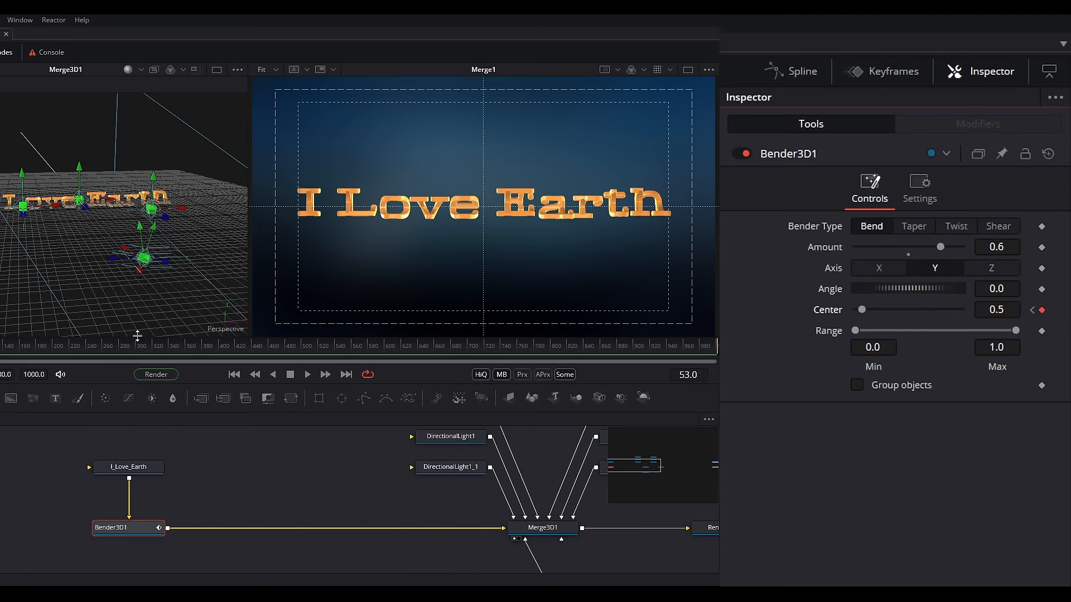
Play the bend animation from the first frame, stop it and return to the start
click(234, 374)
click(308, 374)
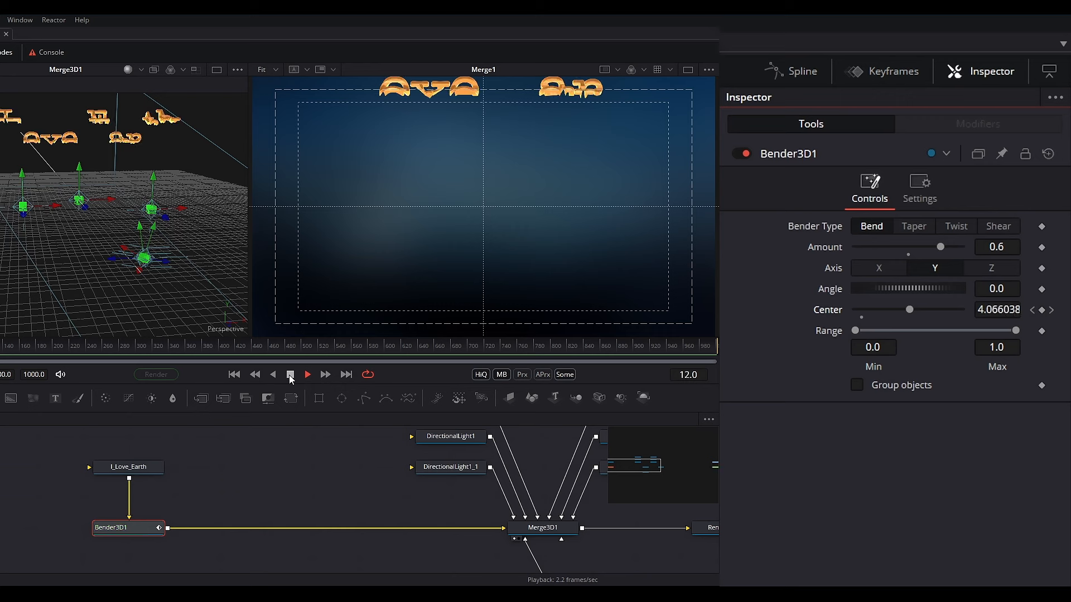
click(290, 377)
click(234, 374)
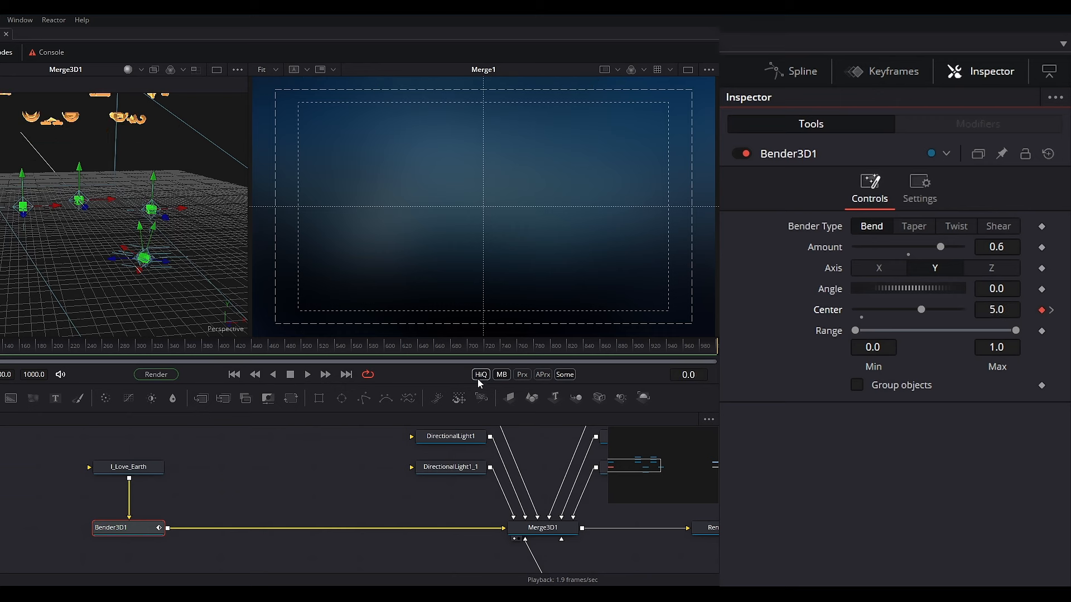
Switch playback from high quality and motion blur to proxy mode and preview the bend animation
click(522, 375)
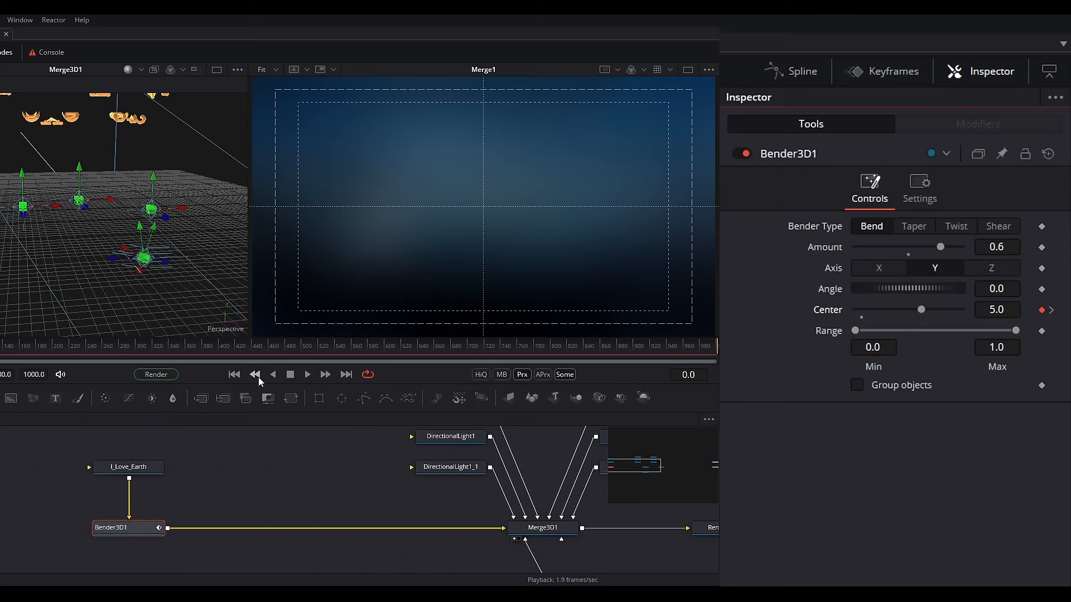
click(305, 378)
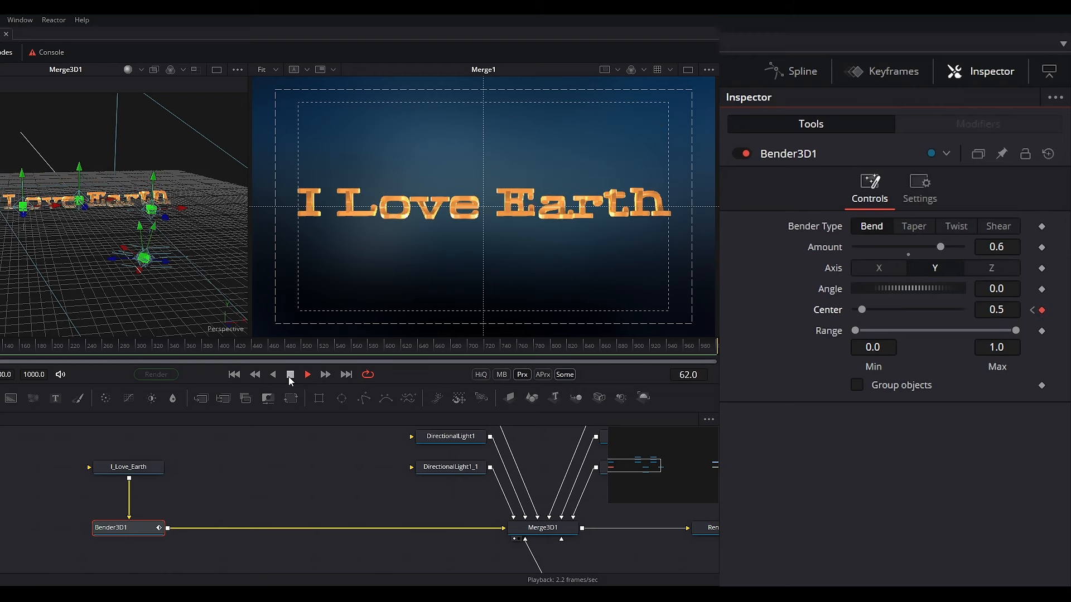
click(290, 375)
key(space)
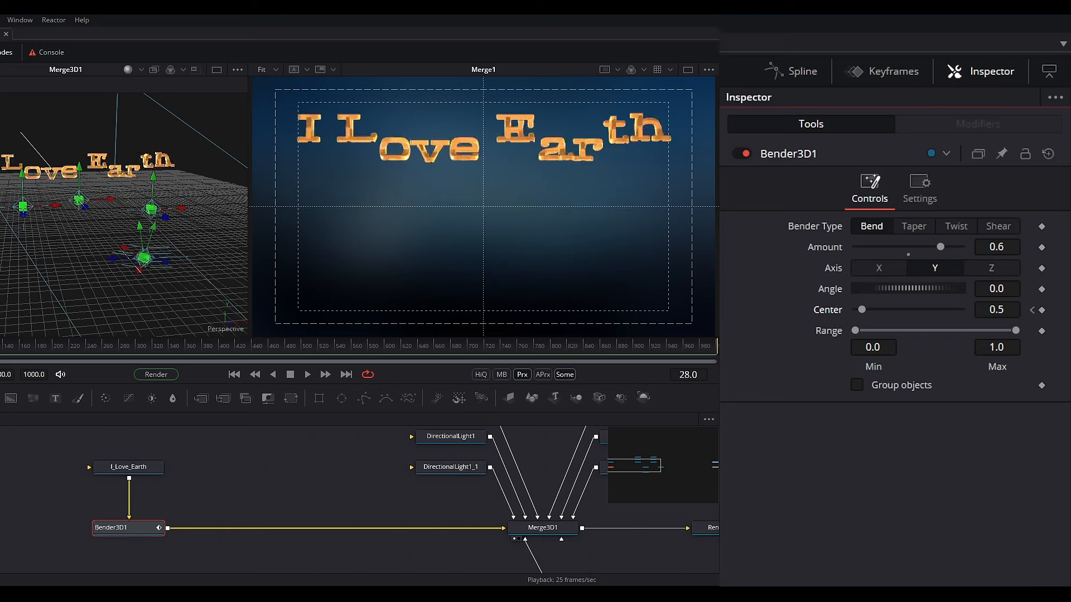
Stop playback and step frame by frame around frames 48 to 53 to examine how the bending text settles up close
click(290, 376)
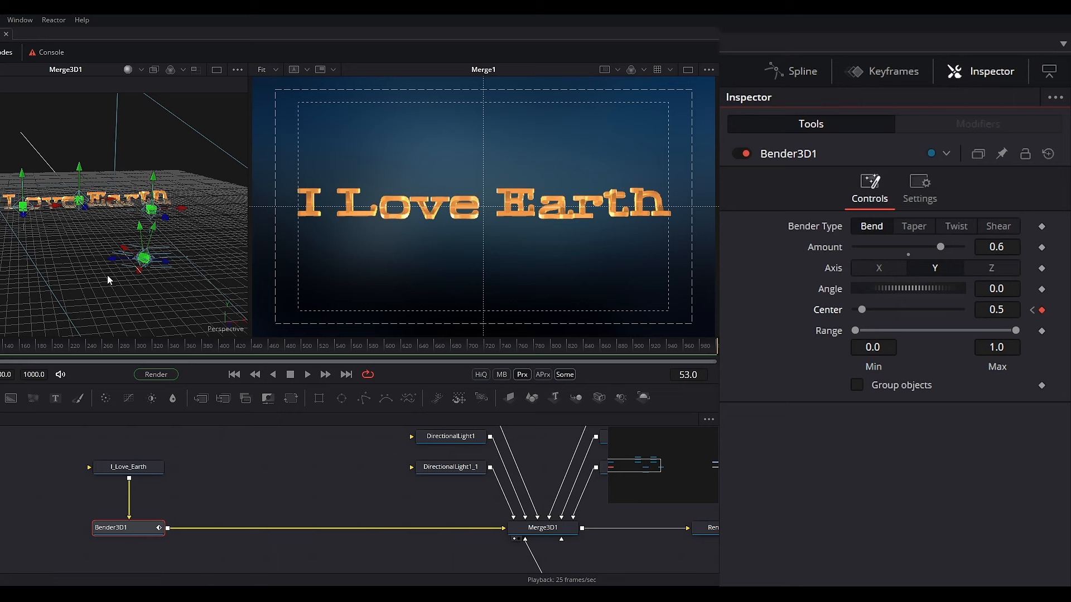
key(Left)
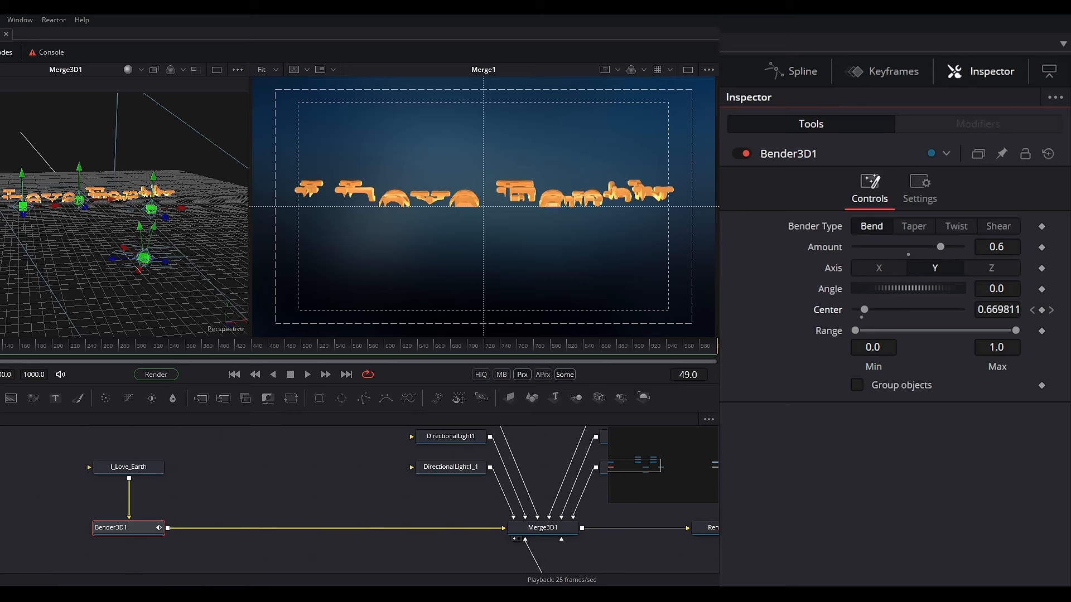
key(Left)
key(Left)
key(Left)
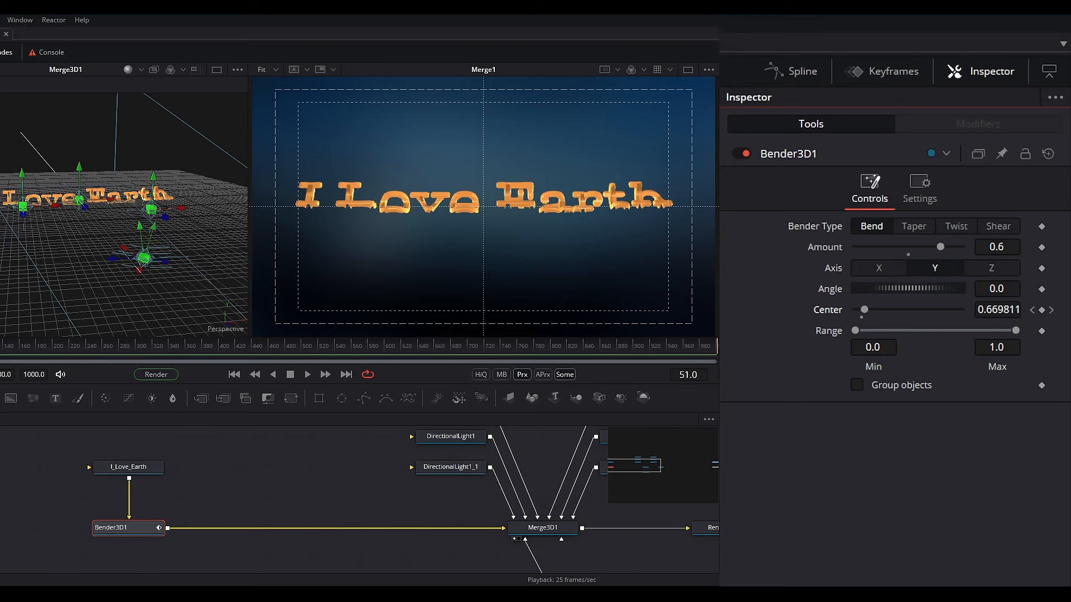
key(Right)
key(Right)
scroll(525, 205, up, 5)
scroll(458, 173, down, 2)
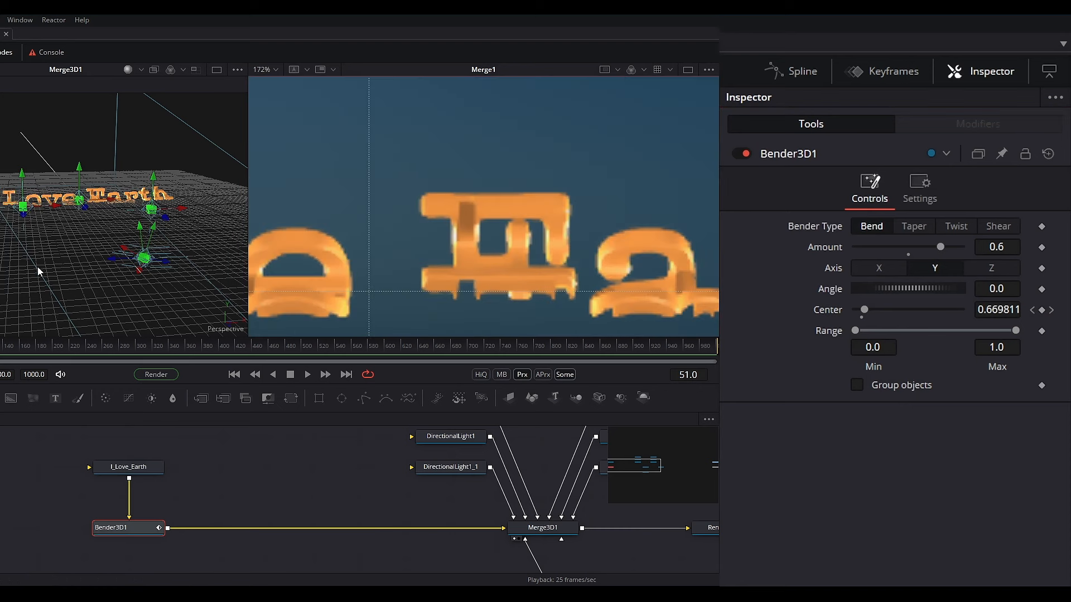
key(Left)
key(Left)
key(Right)
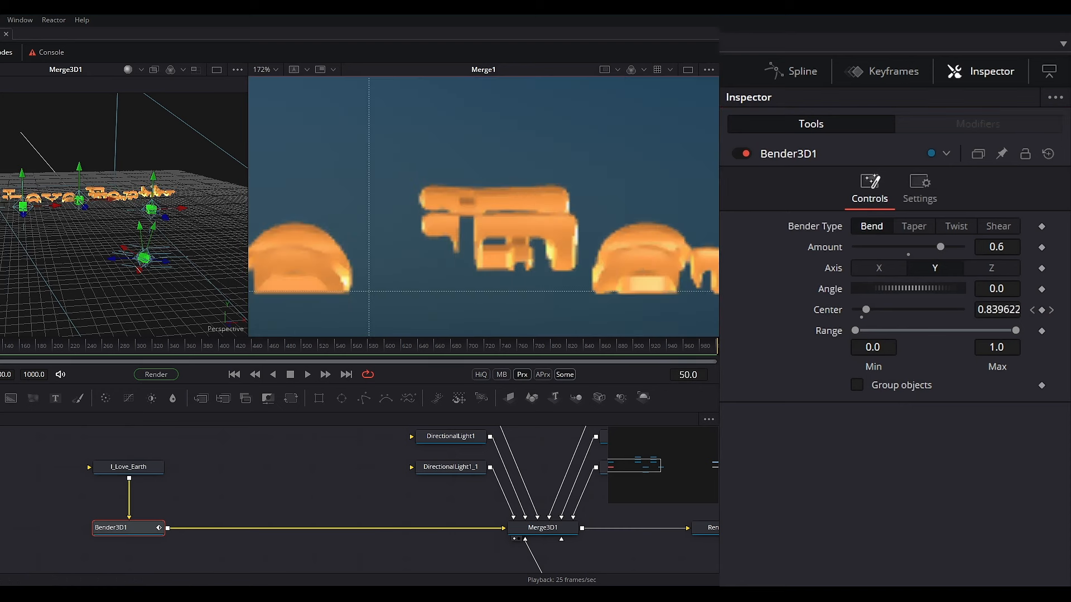
key(Right)
key(Right)
key(Right)
key(Left)
key(Left)
key(Left)
key(Left)
key(Left)
Go to frame 48 and keyframe the bend amount at 0.6
drag(863, 310, 868, 310)
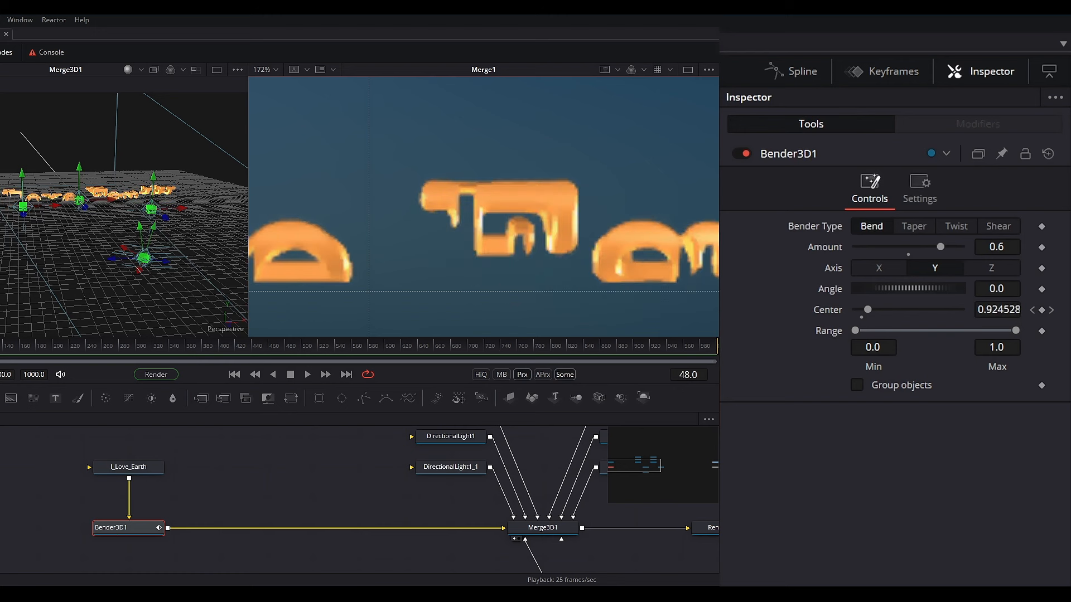
key(Right)
key(Left)
key(Left)
key(Right)
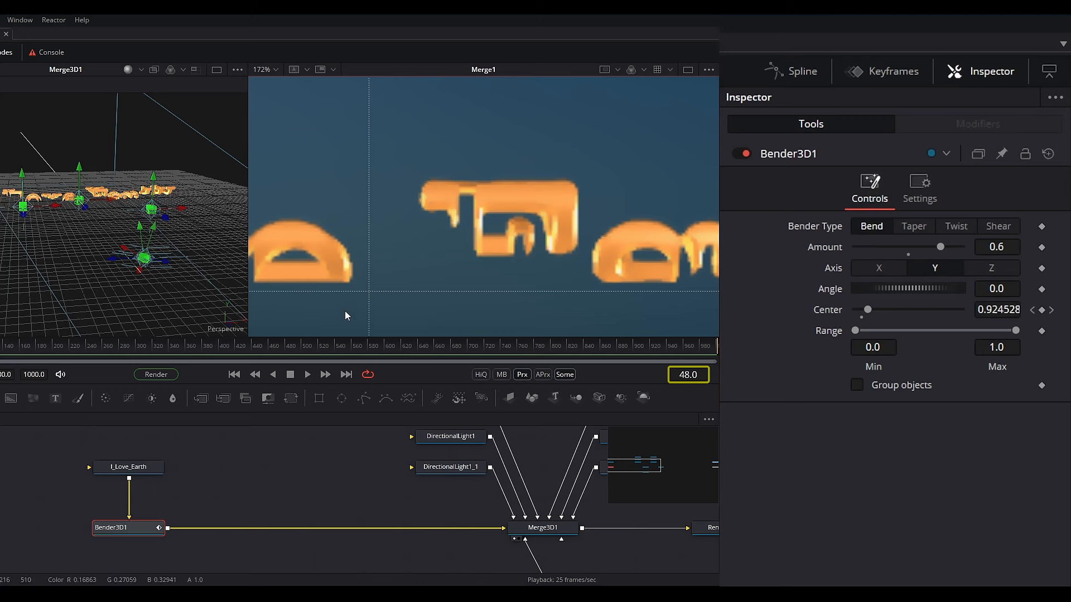
click(1041, 248)
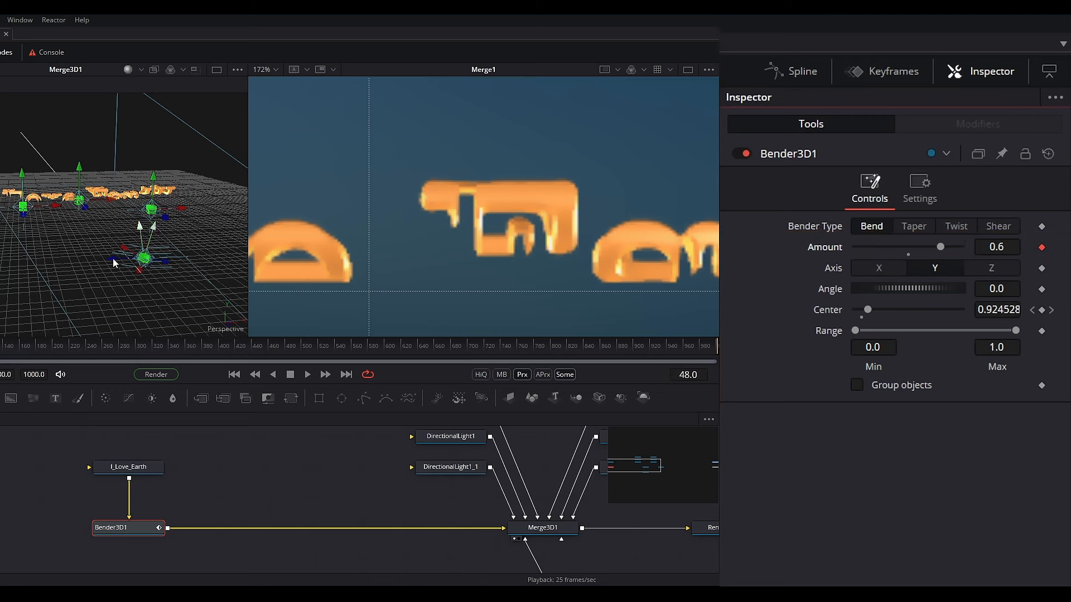
Go to frame 52 and reset the bend amount to its default of 0.0 as the next keyframe
key(Left)
key(Left)
key(Left)
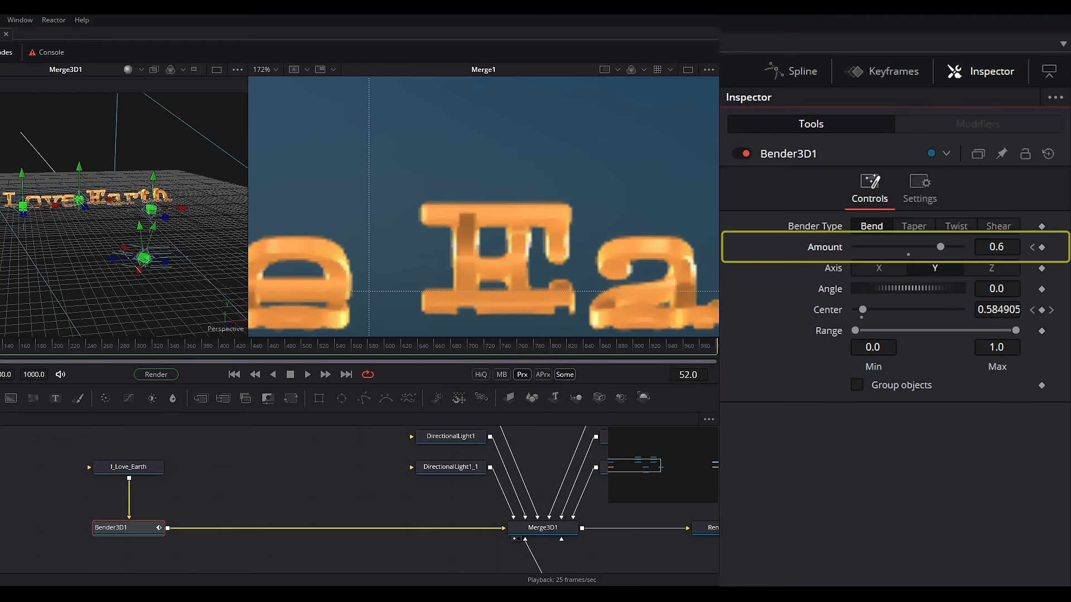
click(906, 255)
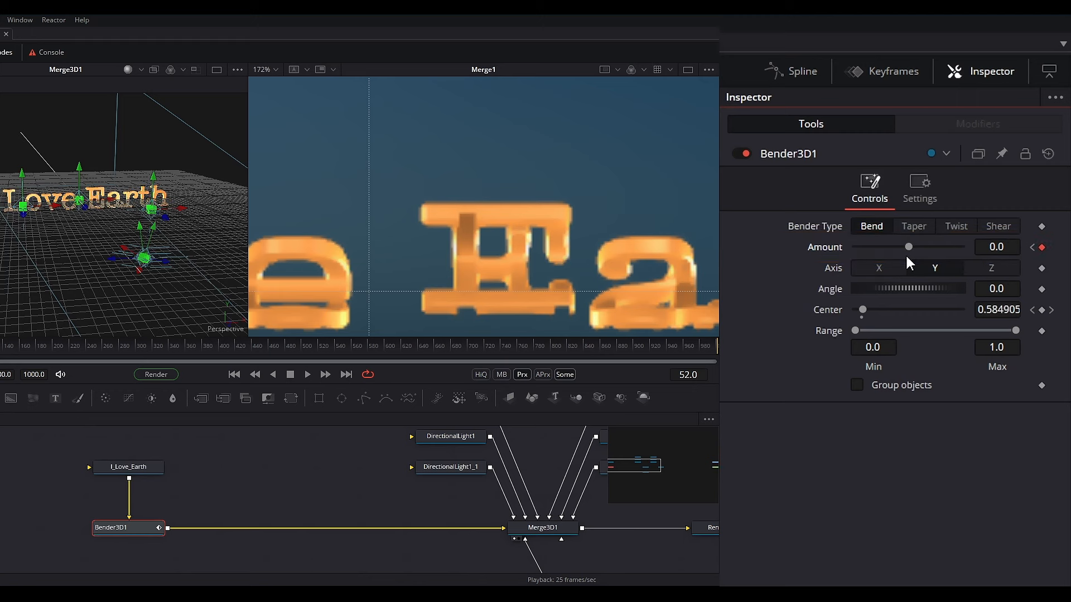
key(ctrl+f)
scroll(598, 215, down, 2)
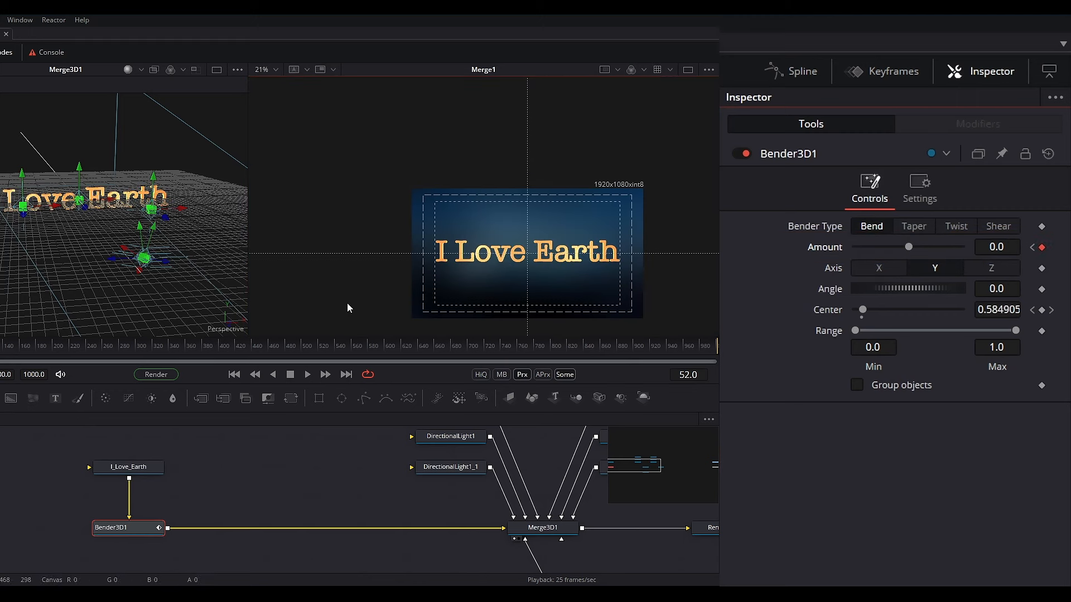
key(space)
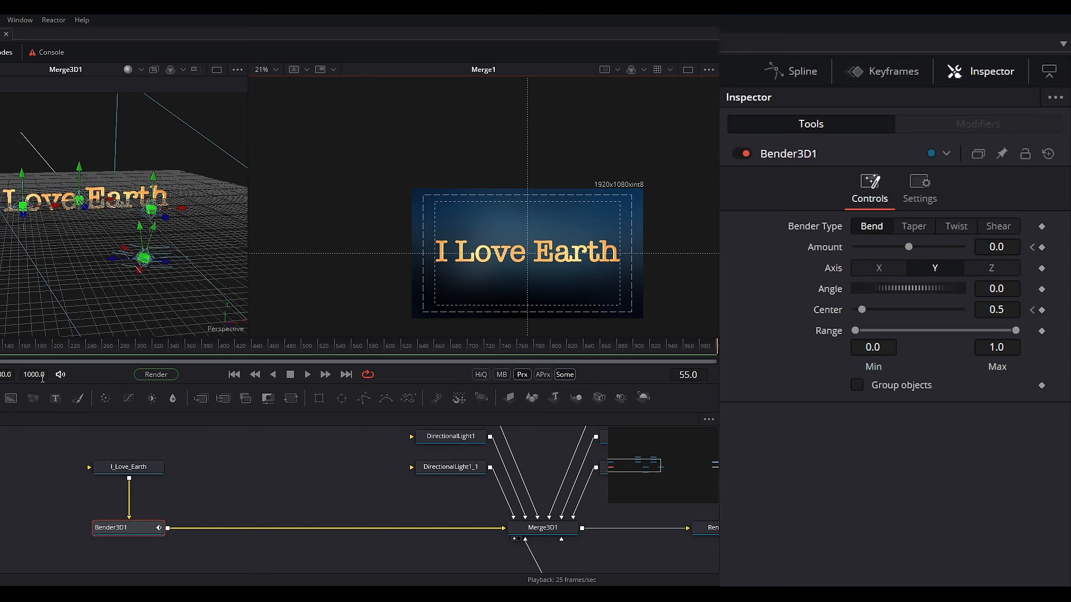
Shorten the composition's time range so that it ends at frame 150
click(24, 374)
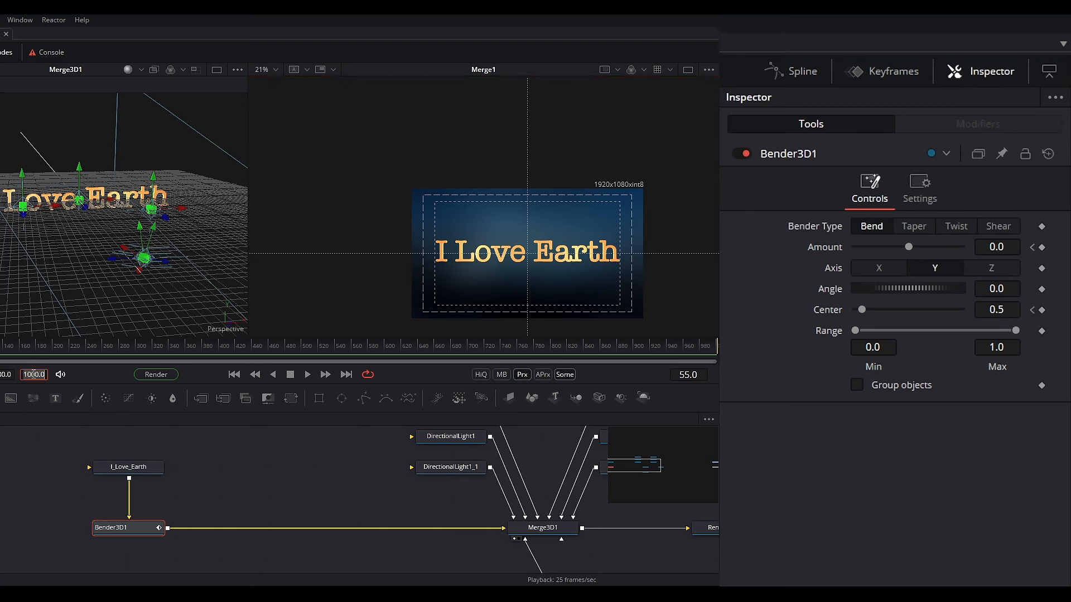
text(150)
key(Return)
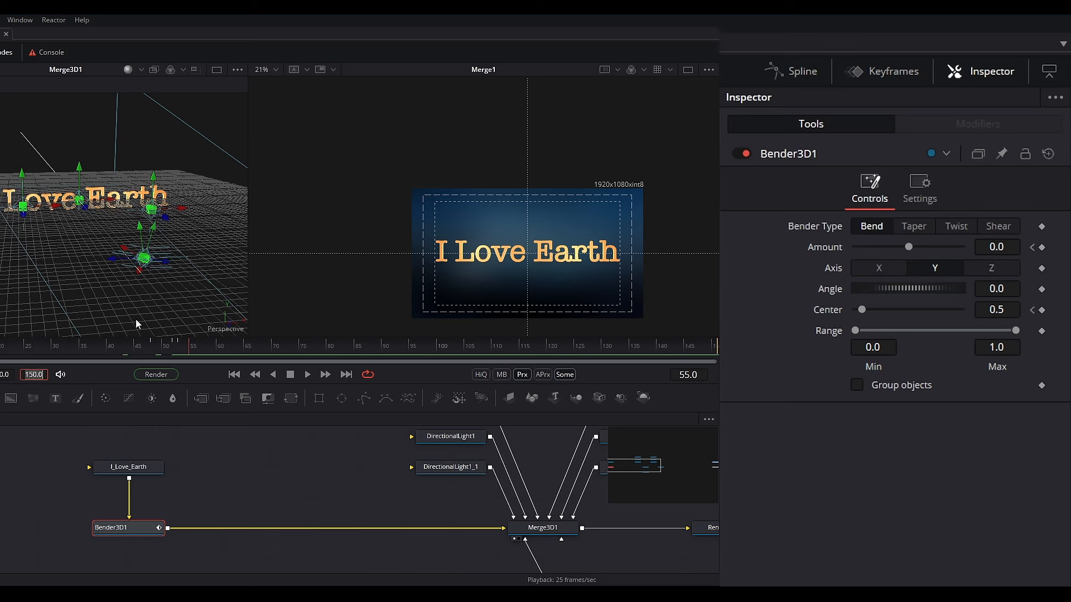
Return to the first frame, play the bend animation through the landing of the text, and stop it
click(234, 375)
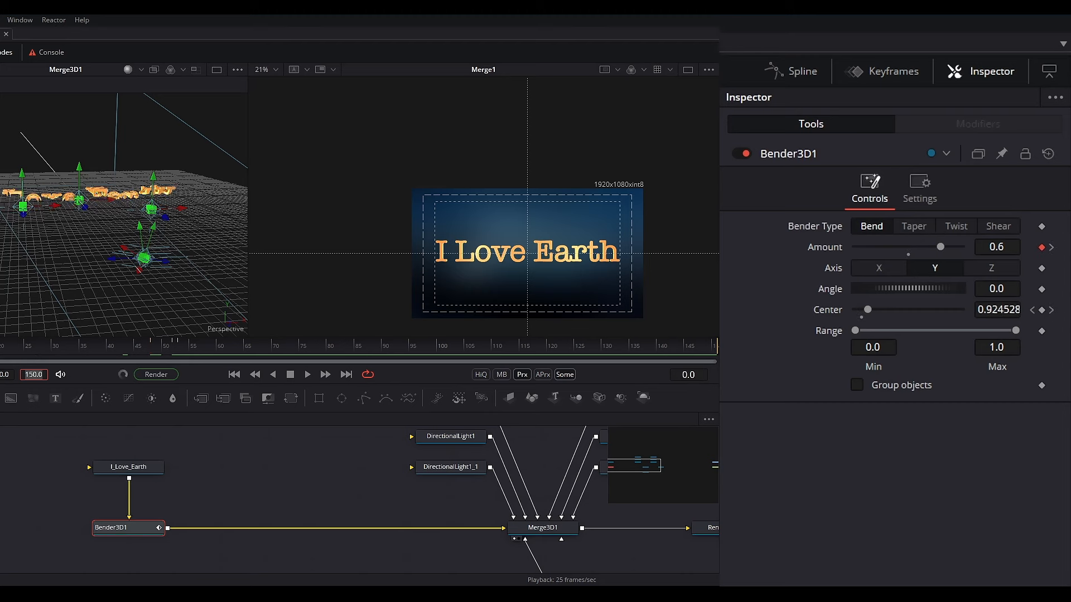
click(306, 374)
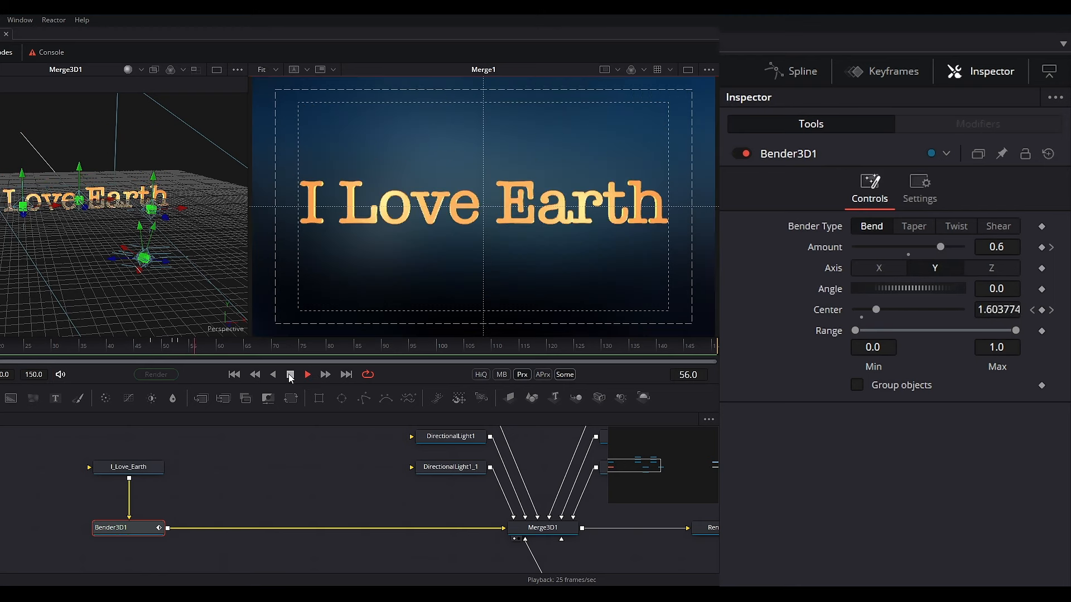
click(290, 376)
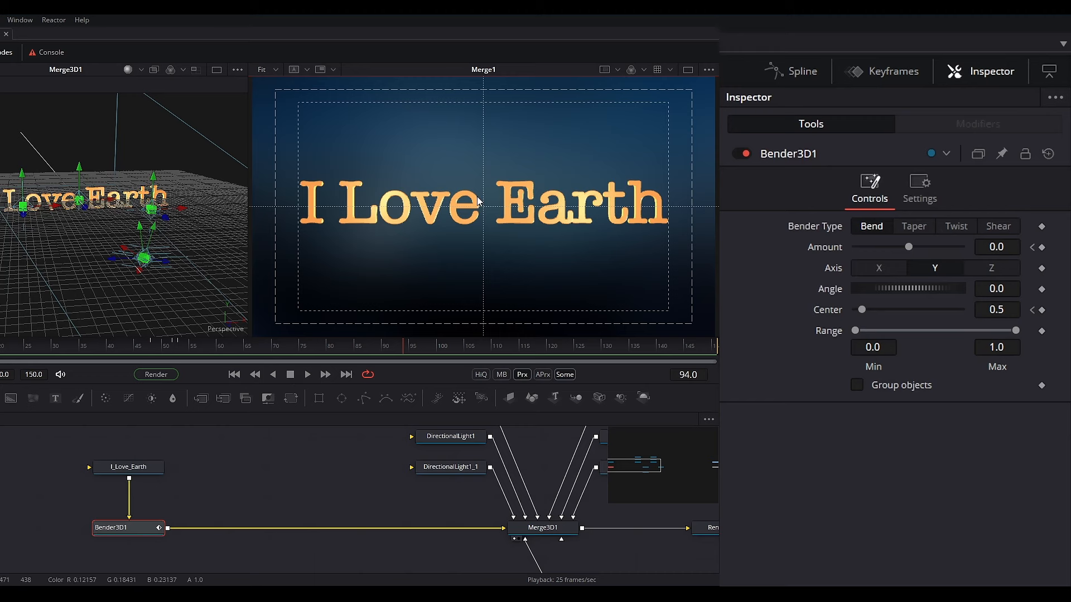
Switch to a single viewer showing Merge1 and enlarge the viewer area above the node flow
click(687, 69)
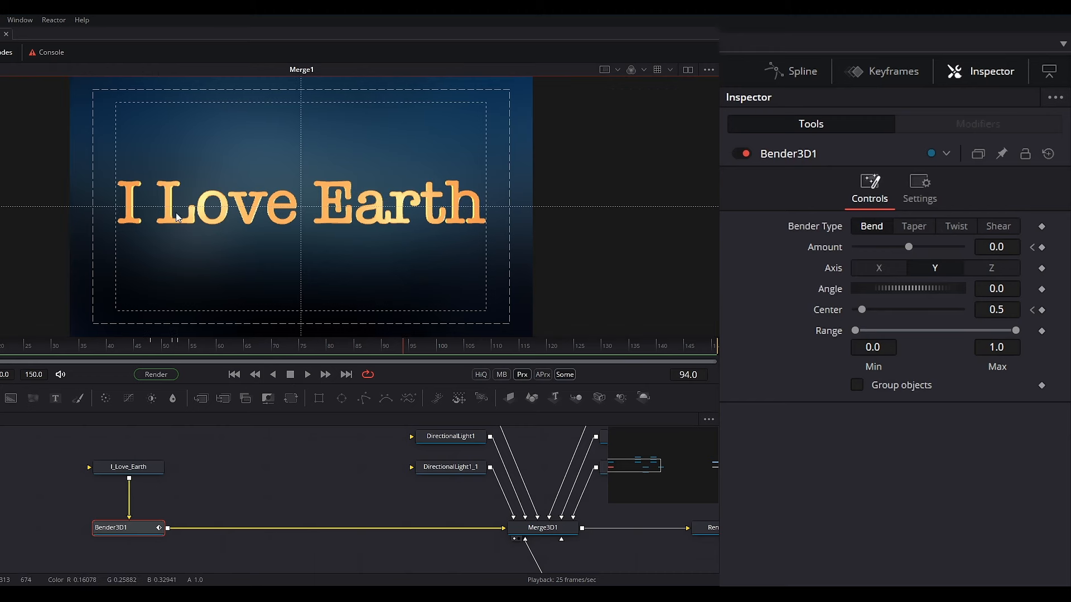
drag(335, 385, 331, 446)
drag(317, 565, 362, 511)
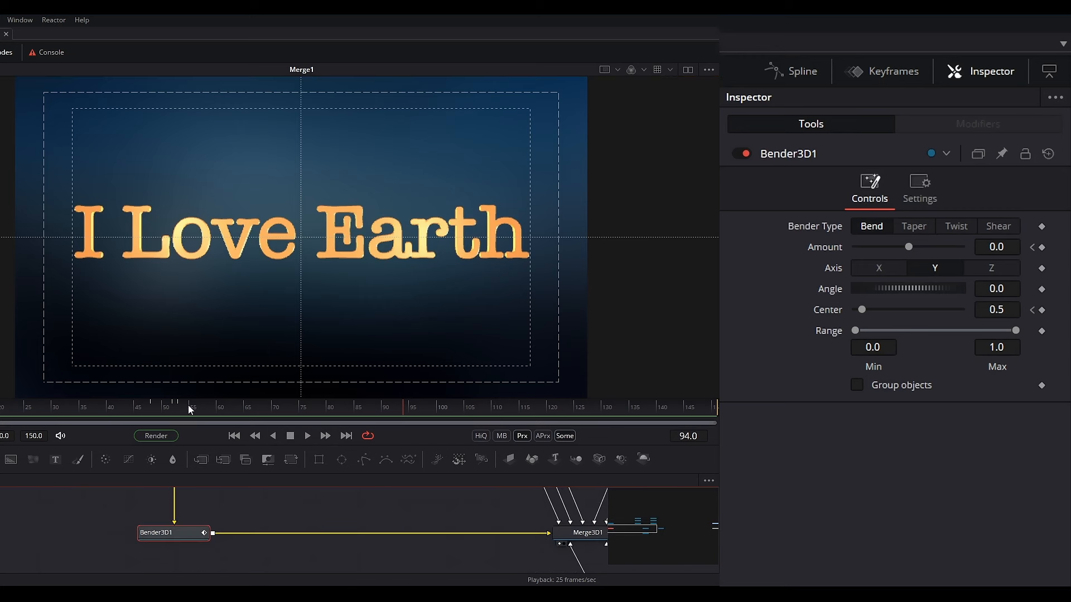
Try a bend amount of -0.52 at frame 56 and undo the change
drag(167, 411, 191, 411)
drag(151, 407, 188, 414)
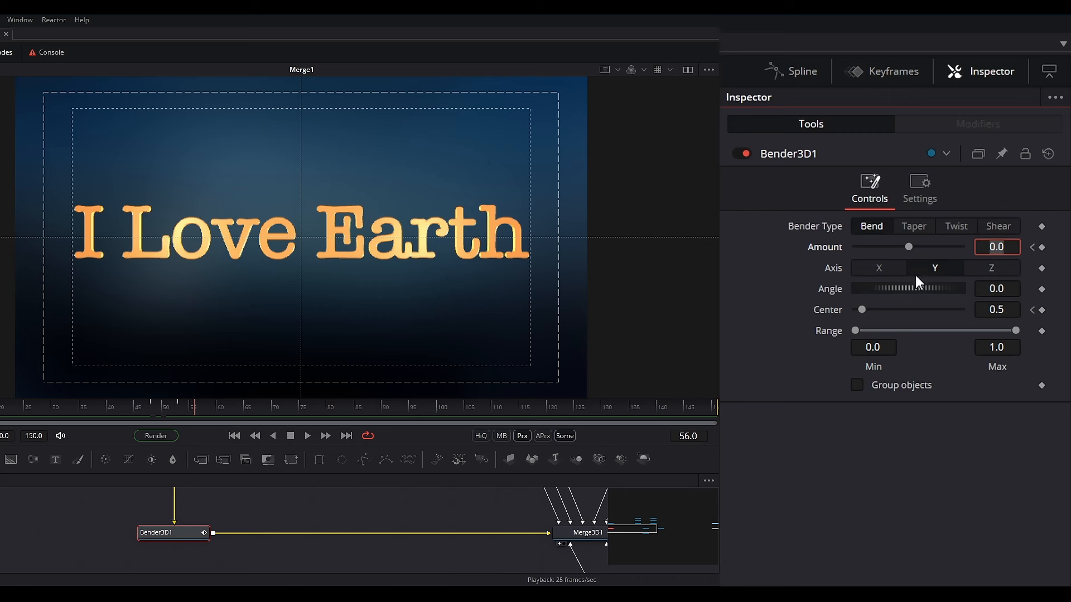
drag(908, 248, 882, 249)
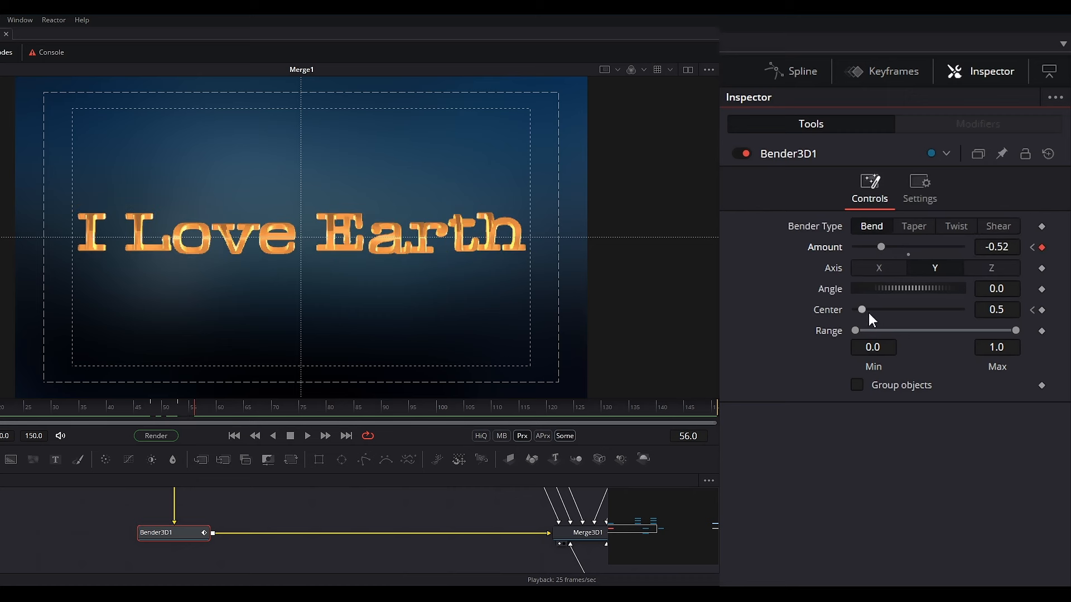
mouse_move(865, 310)
mouse_down()
mouse_move(874, 312)
mouse_move(863, 313)
mouse_up()
key(ctrl+z)
key(ctrl+z)
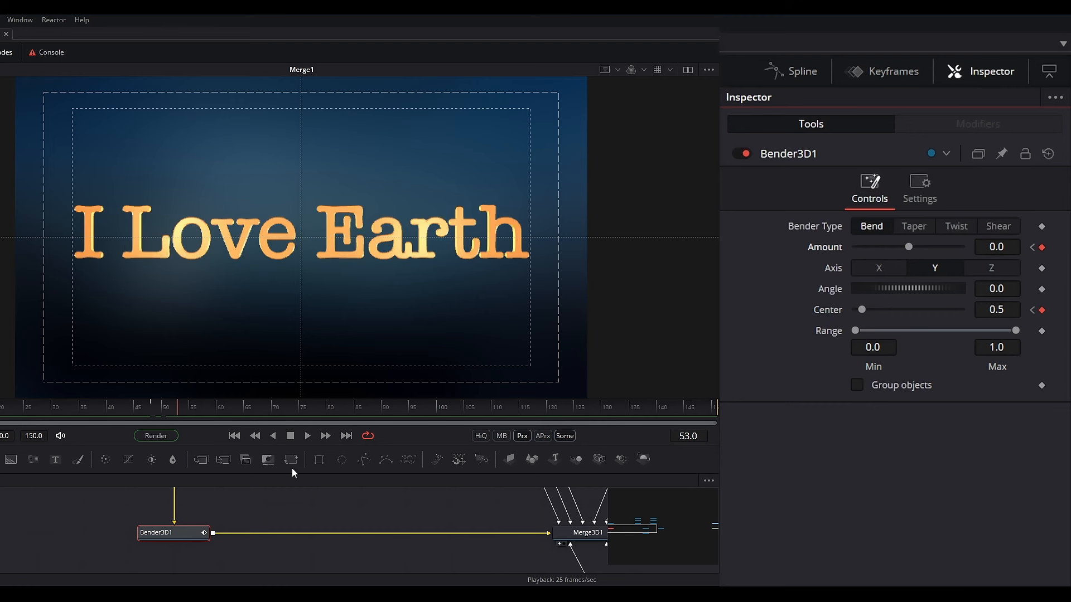
Go to frame 58 and add keyframes for the bend amount and the bend center
key(Right)
key(Right)
key(Right)
key(Right)
key(Right)
click(1041, 247)
click(1042, 310)
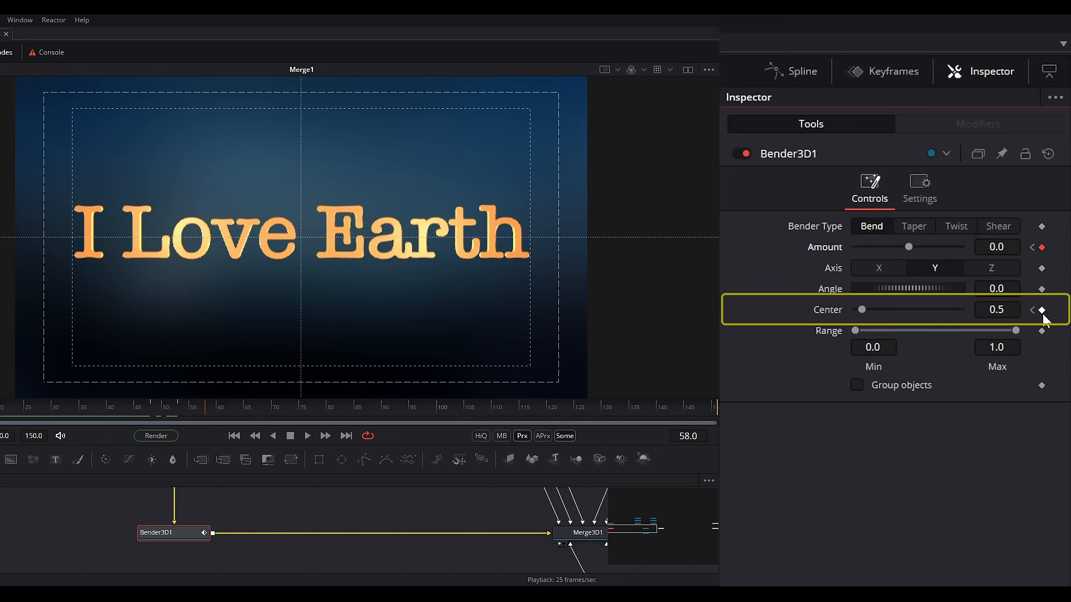
Set the bend amount to -0.5 and the center to 1.0 at frame 58
click(998, 247)
text(-0.5)
key(Tab)
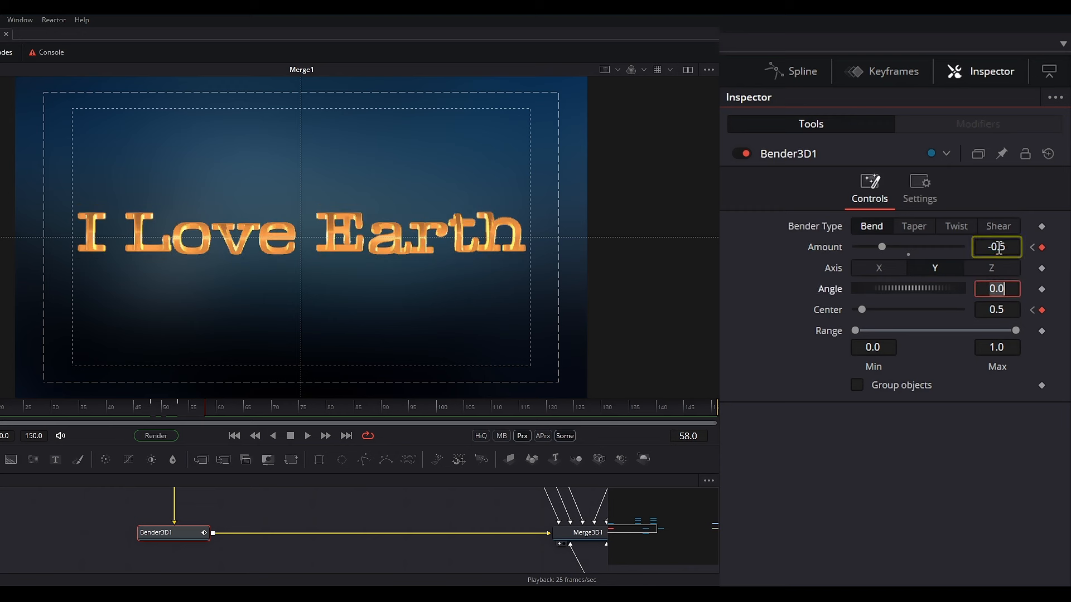
click(997, 310)
text(1)
key(Tab)
key(Return)
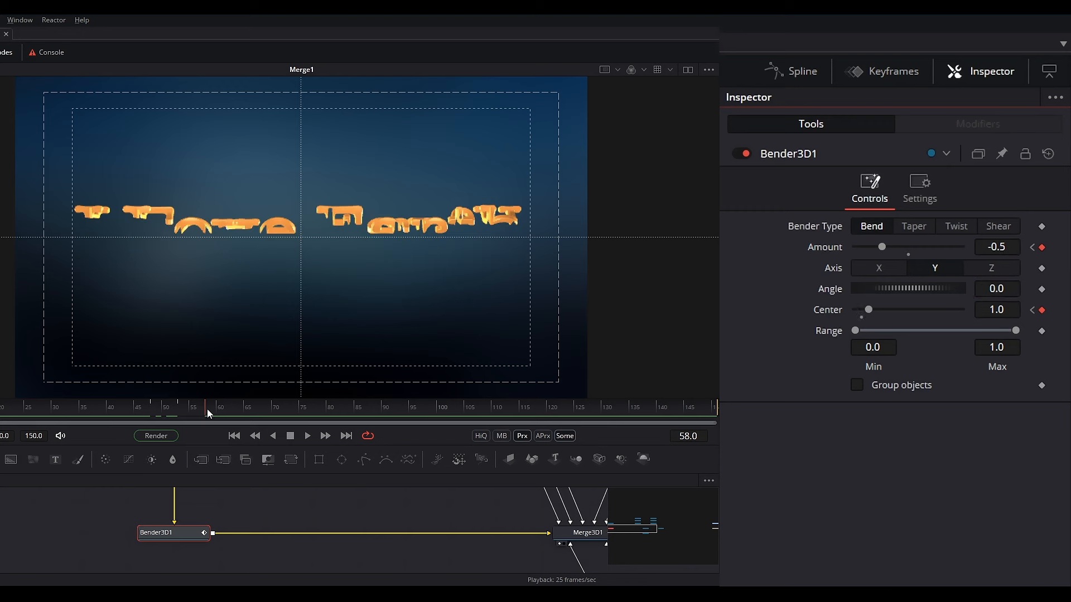
Go to frame 62 and reset the bend amount to 0.0 and the center to 0.5
key(Right)
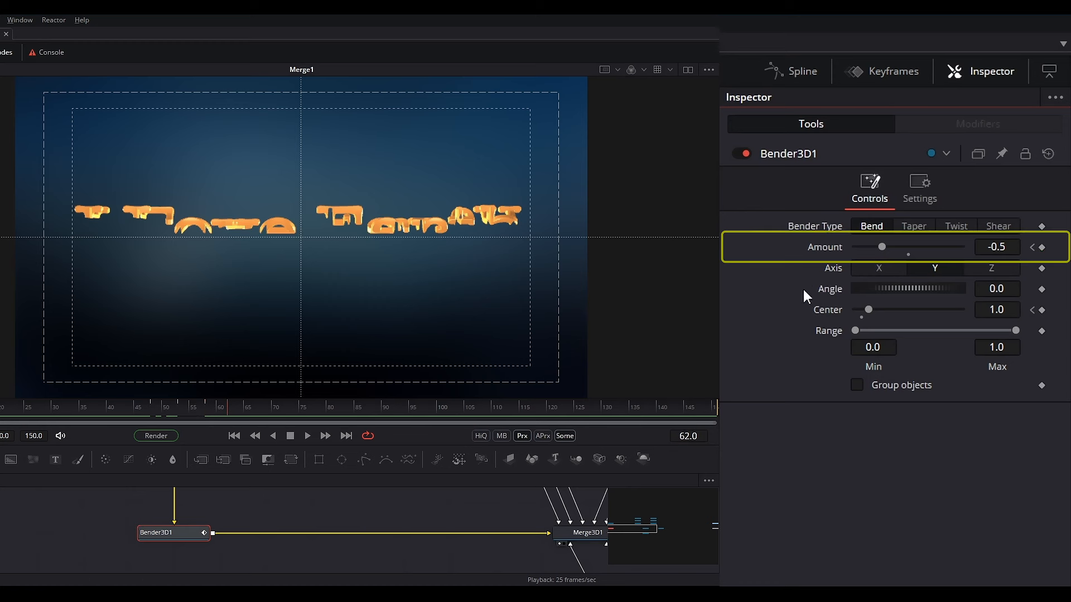
click(908, 255)
click(862, 317)
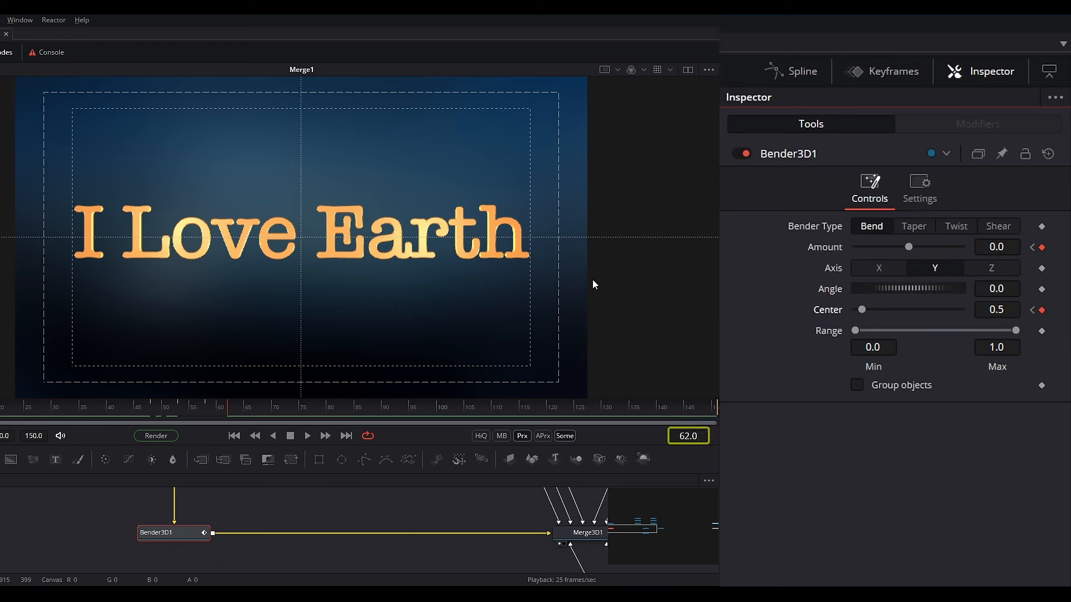
Go to frame 66 and set the bend amount to 0.4 and the center to 1.0
key(Right)
key(Right)
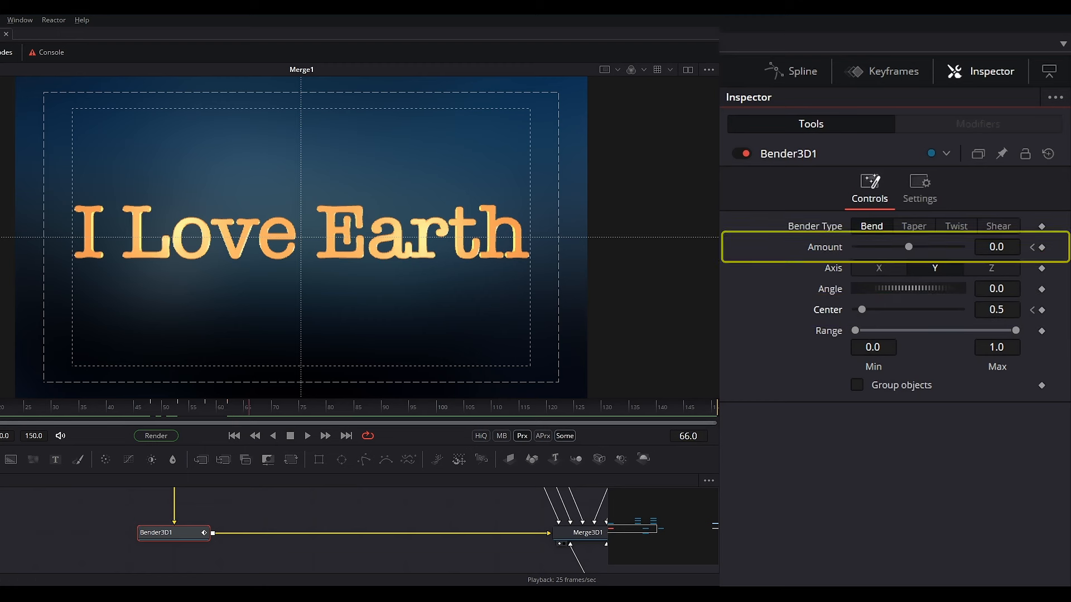
click(1005, 246)
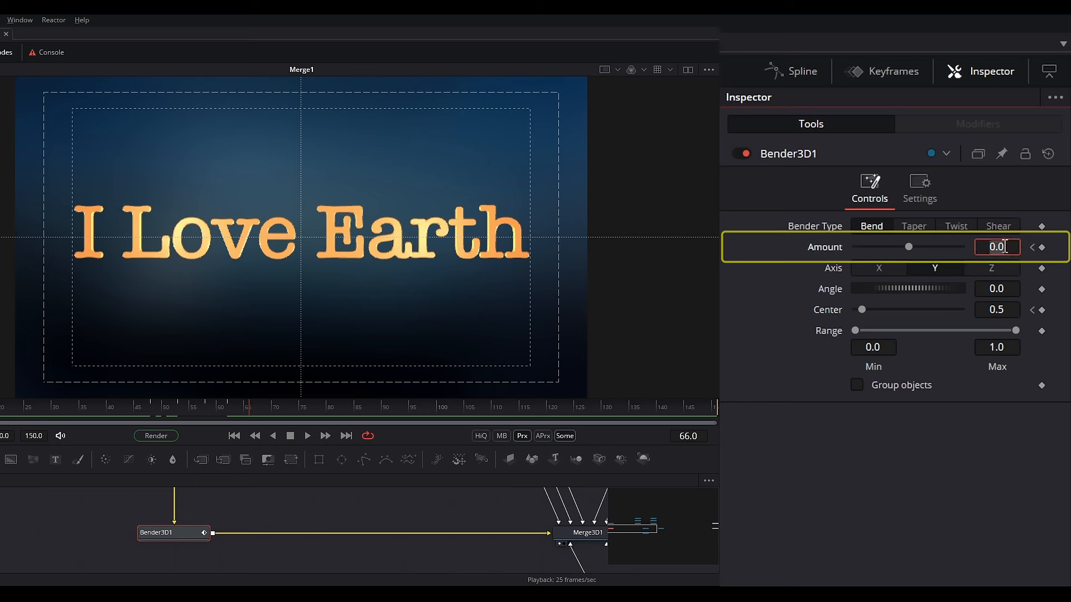
text(0.4)
key(Return)
click(1004, 309)
text(1)
key(Tab)
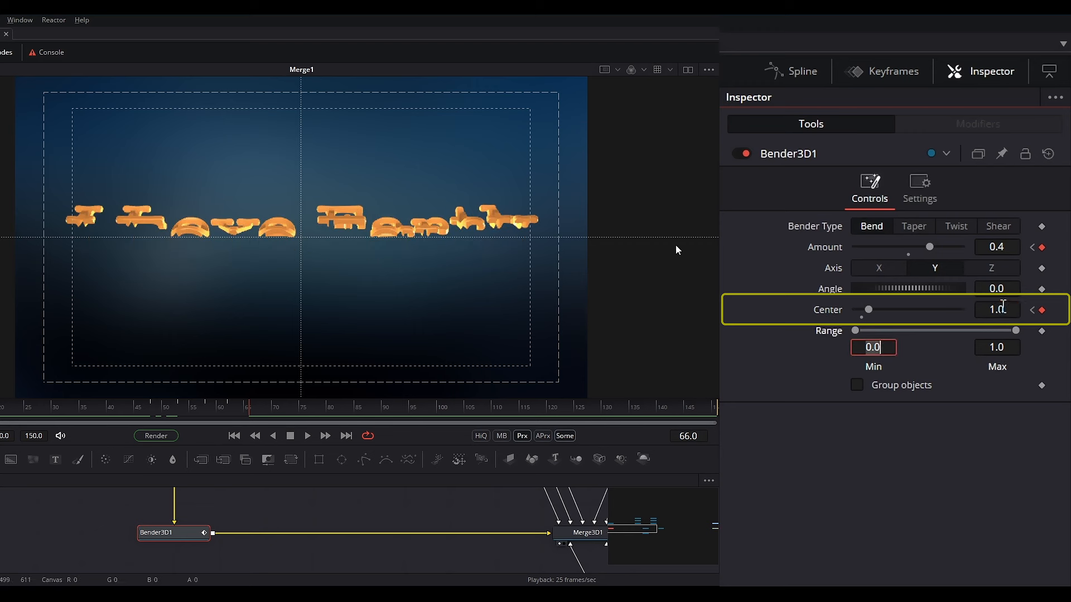
Go to frame 70 and reset the bend amount to 0.0 and the center to 0.5
click(255, 408)
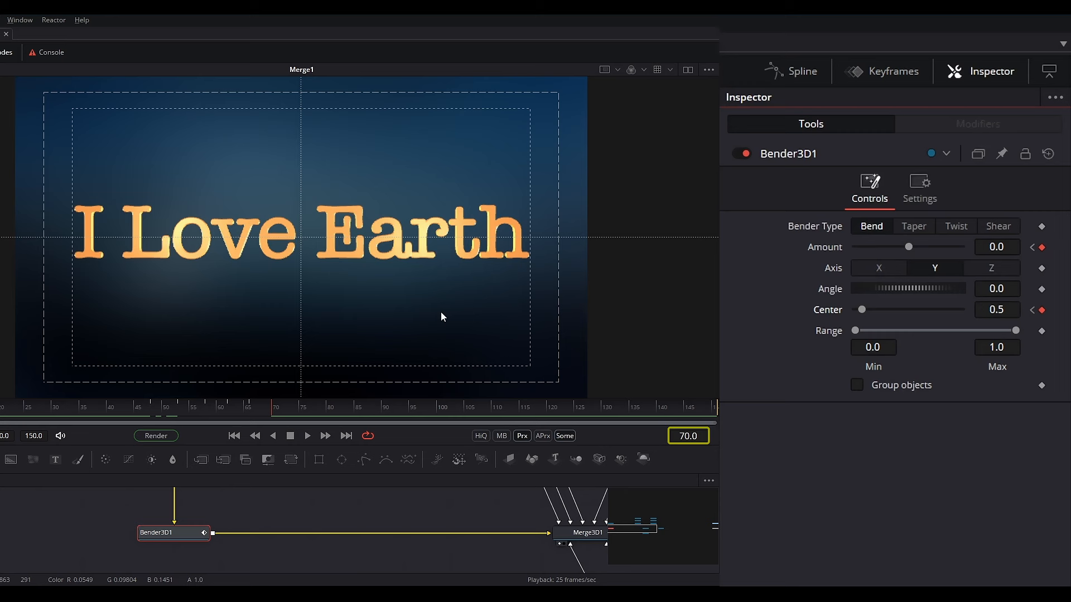
Go to frame 73 and set the bend amount to -0.2 and the center to 1.0
key(Right)
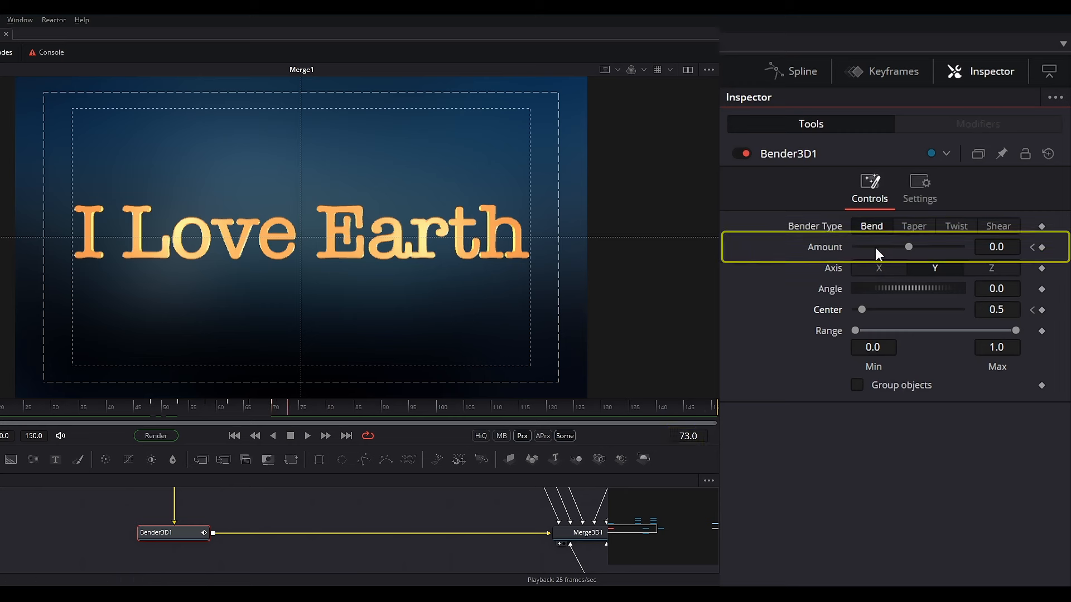
click(990, 247)
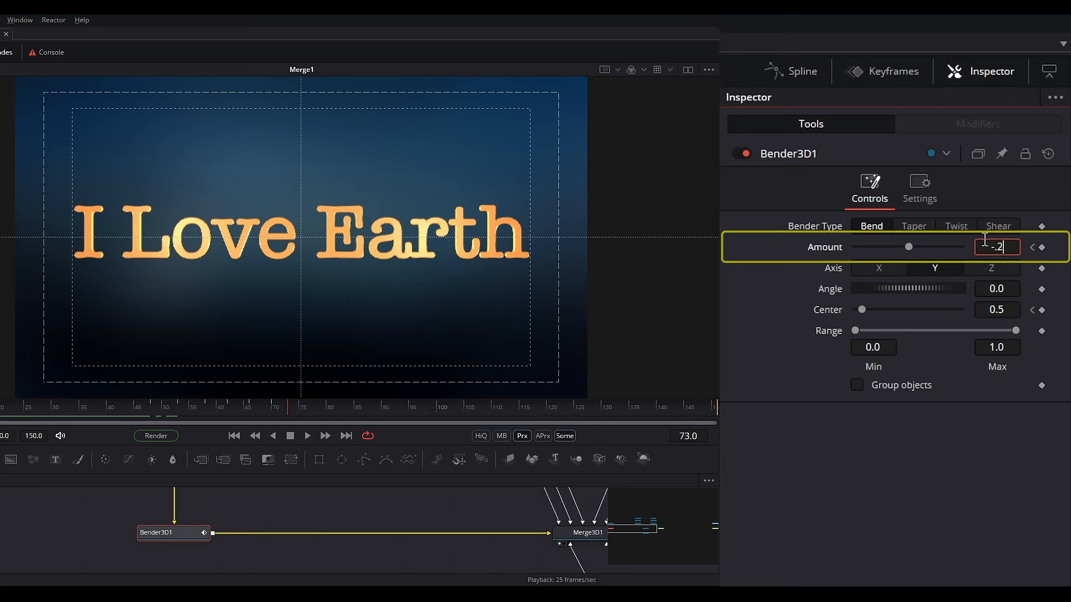
key(Tab)
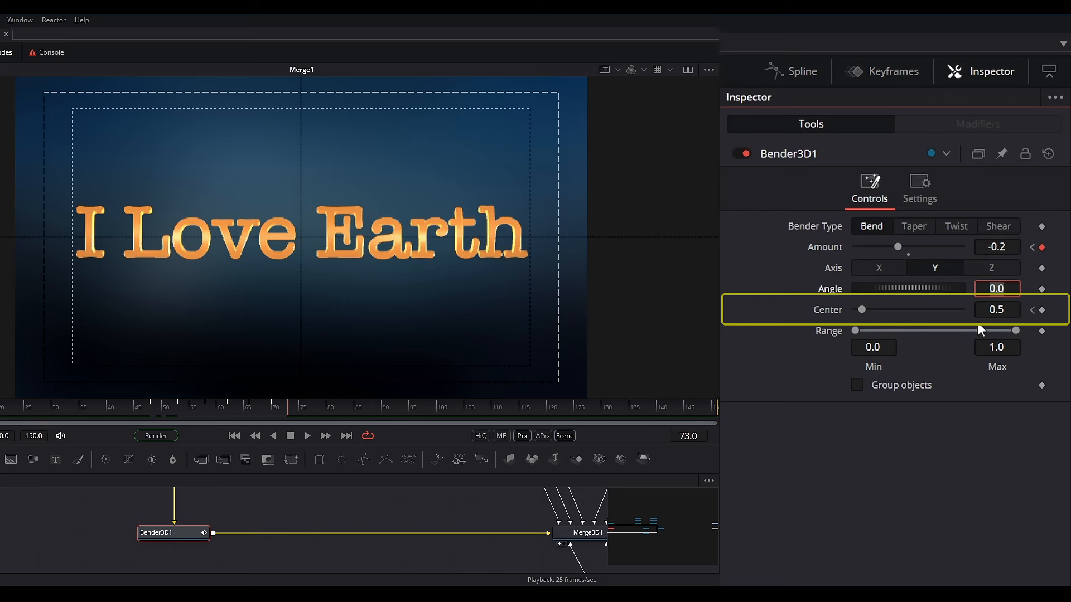
click(1007, 309)
text(1)
key(Tab)
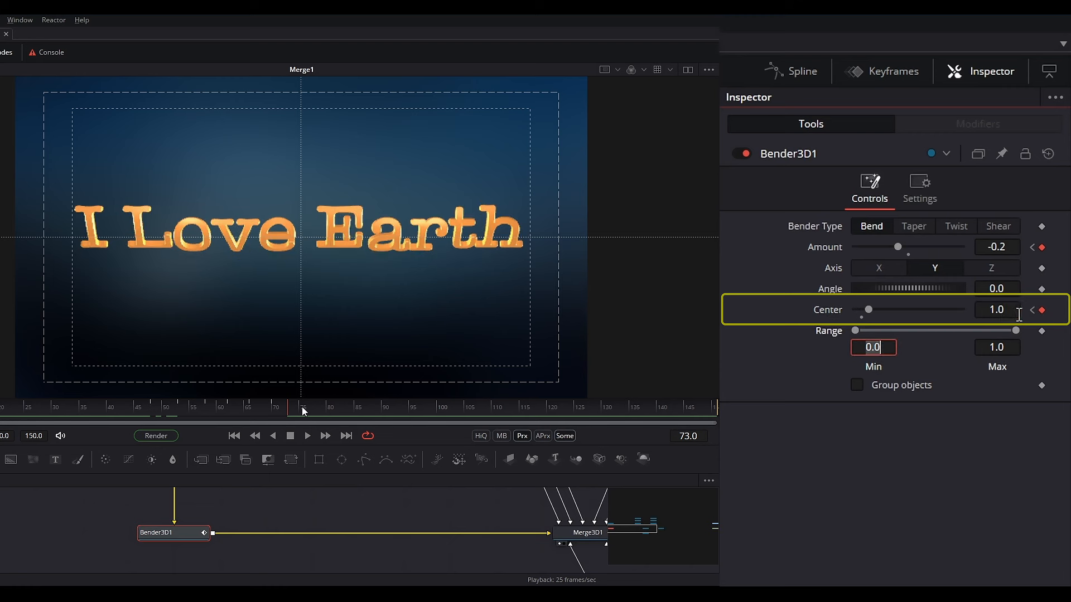
Go to frame 76 and reset the bend amount to 0.0 and the center to 0.5
key(Return)
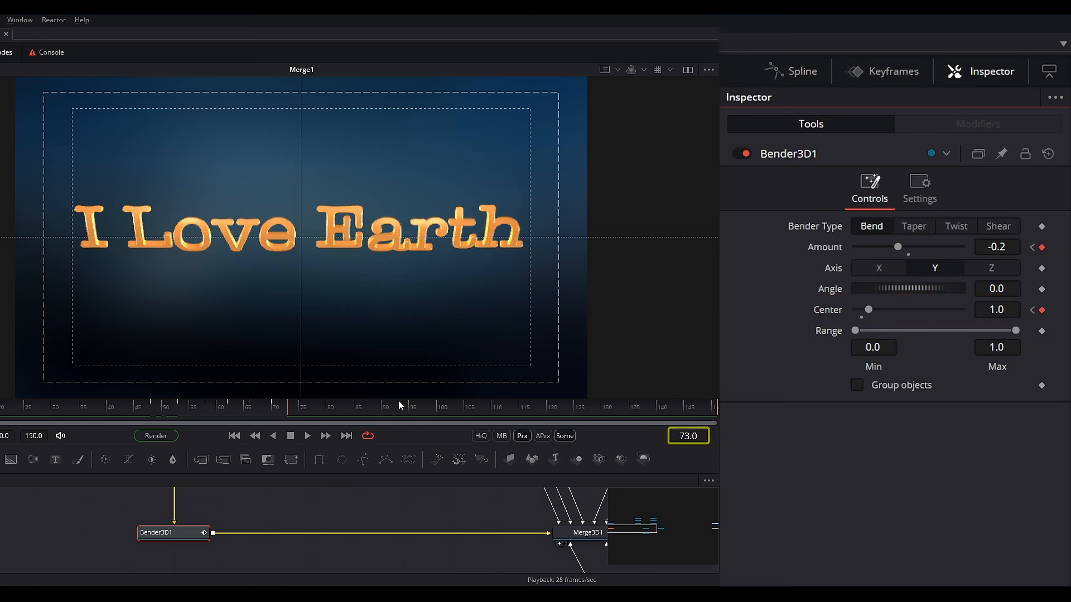
key(Right)
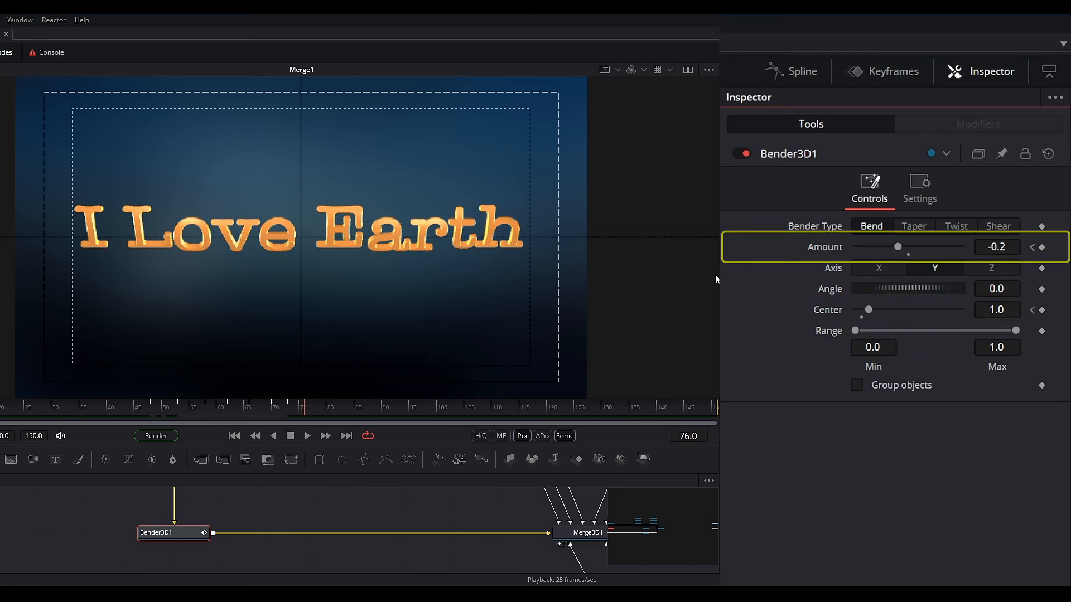
click(908, 254)
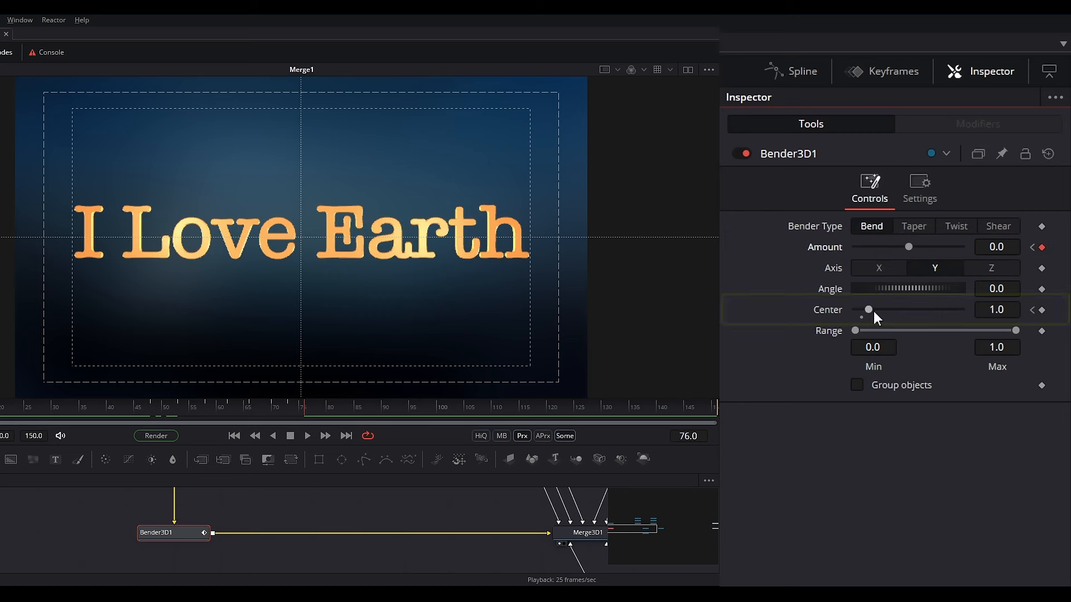
click(862, 318)
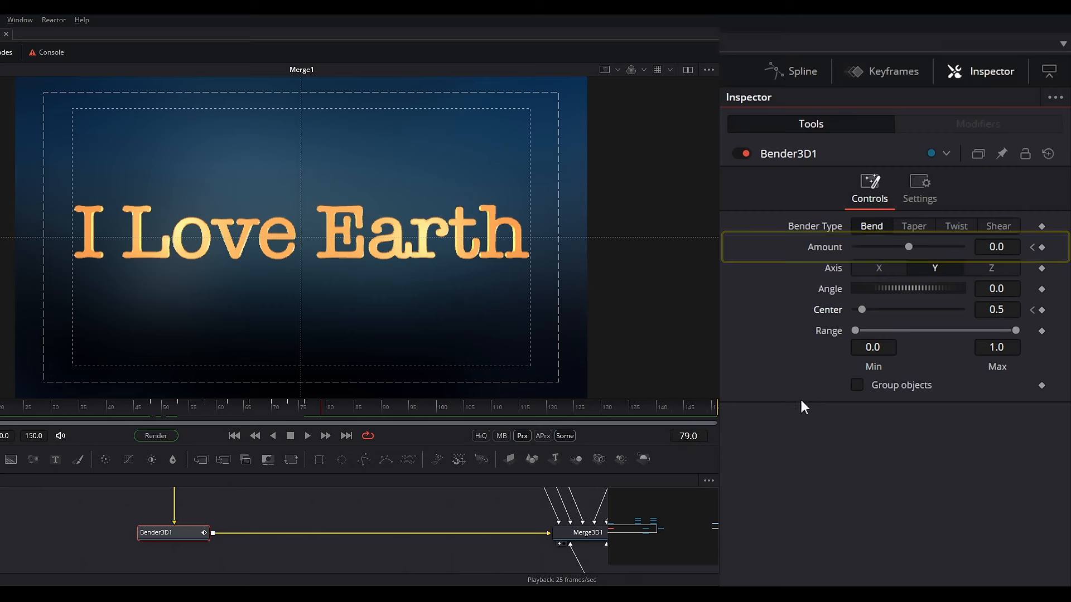
At frame 79, set the bend amount to 0.1 and the center to 1.0
click(995, 246)
text(0.1)
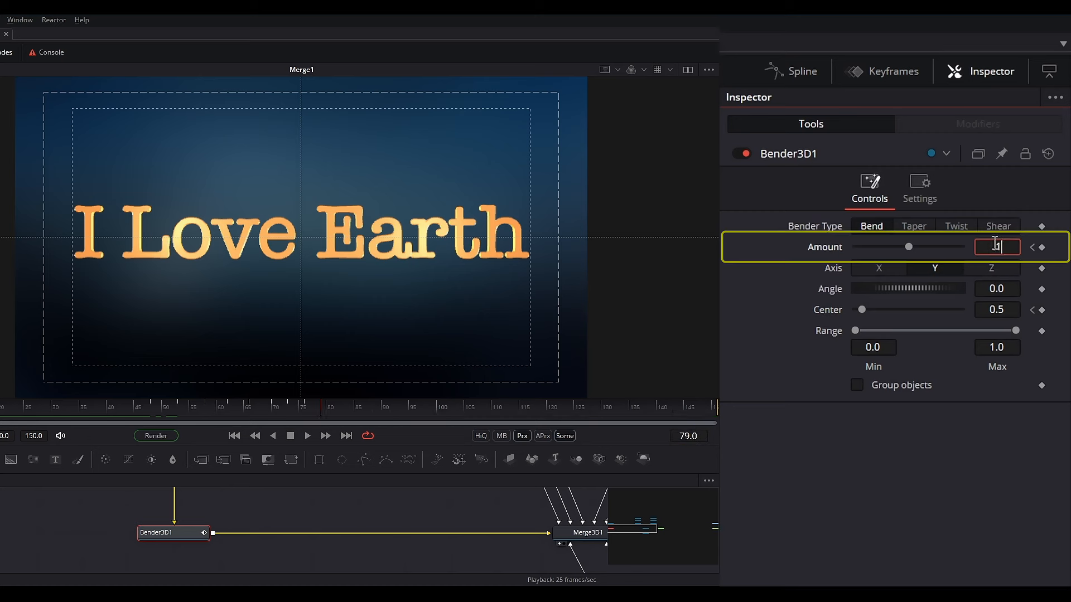
key(Tab)
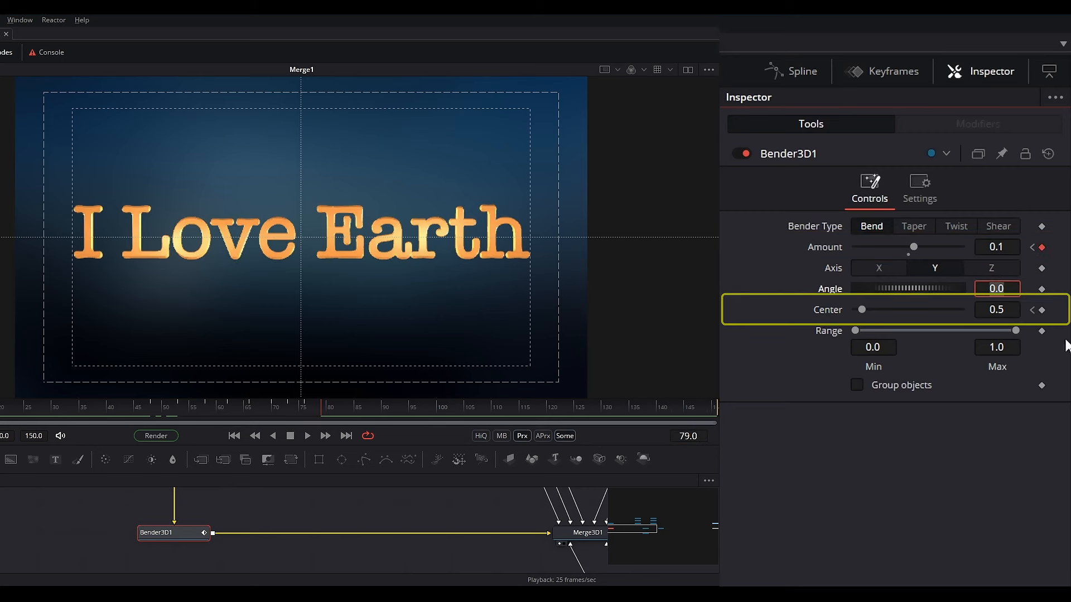
click(997, 310)
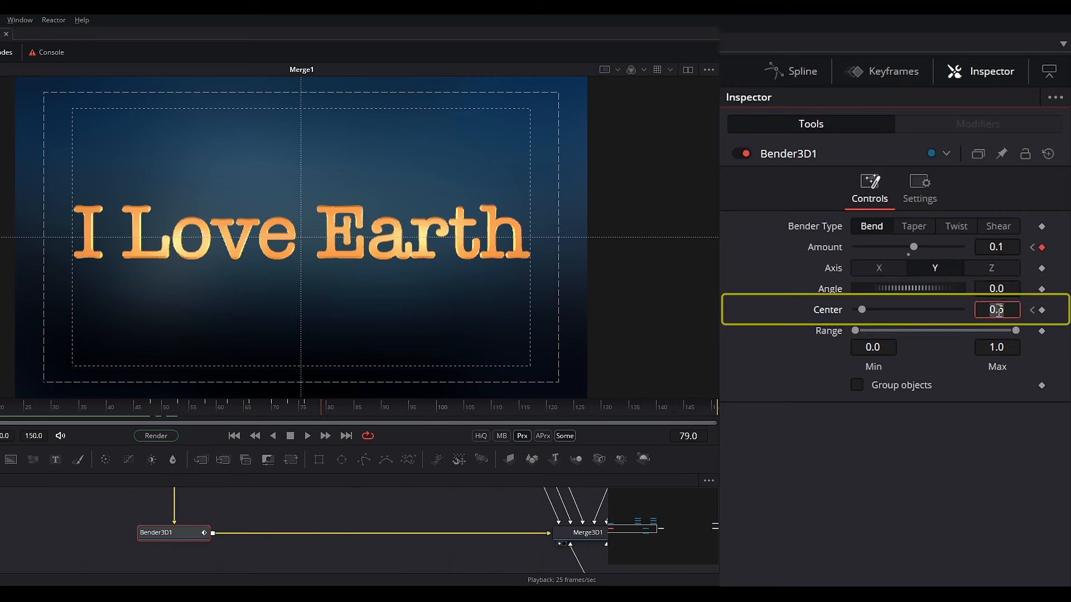
text(1)
key(Tab)
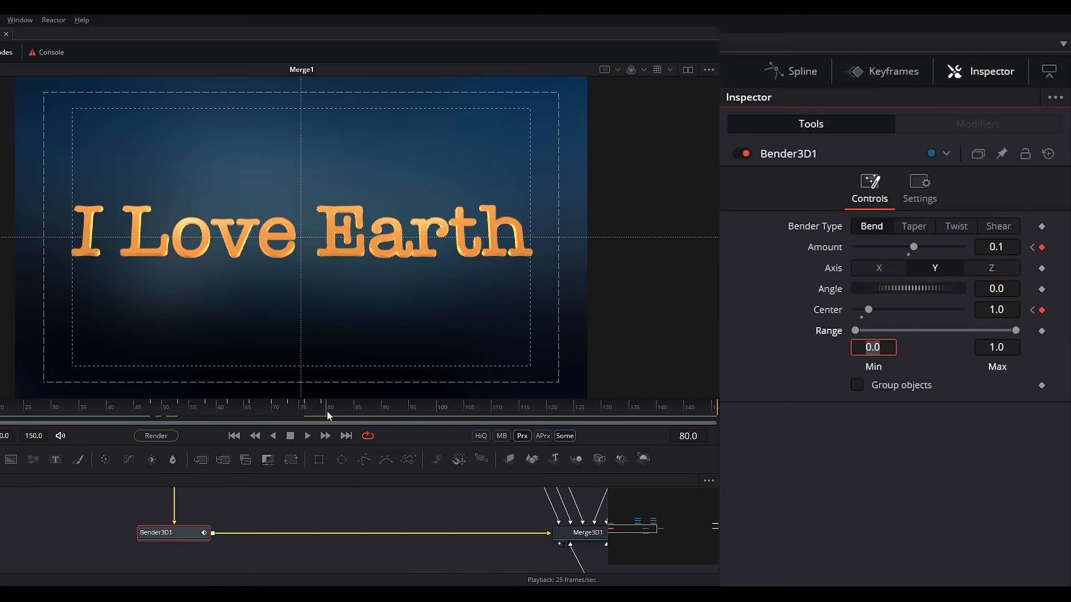
Go to frame 82 and reset the center to 0.5 and the bend amount to 0.0
click(323, 406)
key(Right)
key(Right)
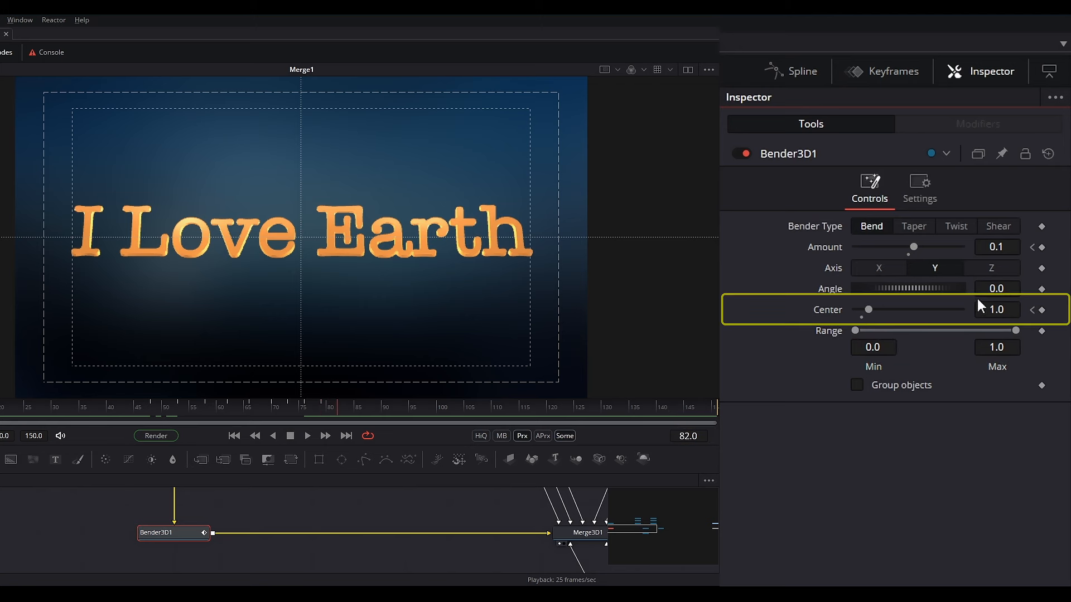
click(861, 317)
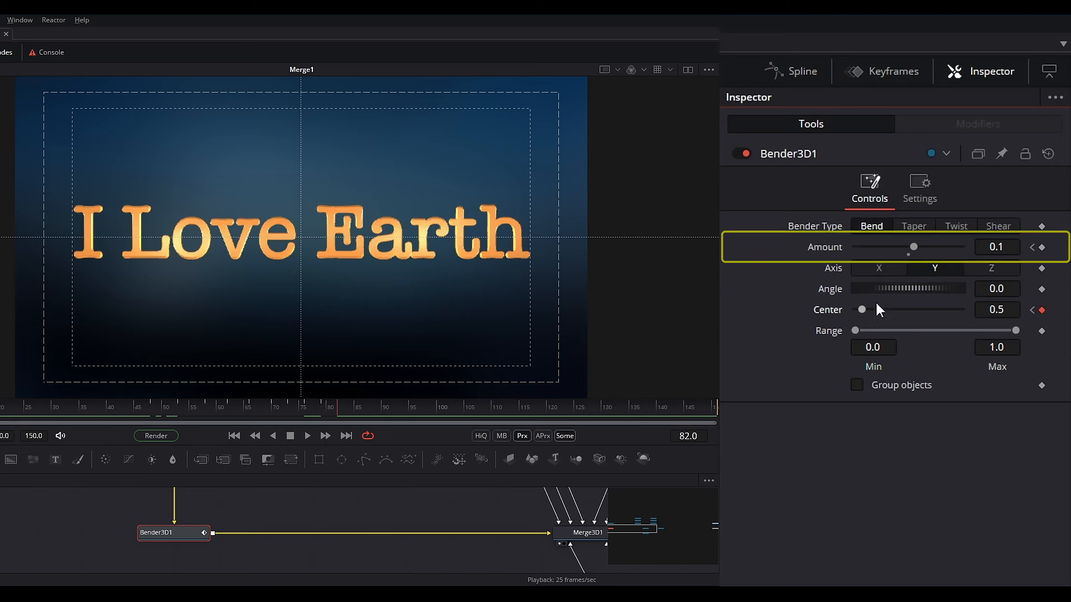
click(908, 254)
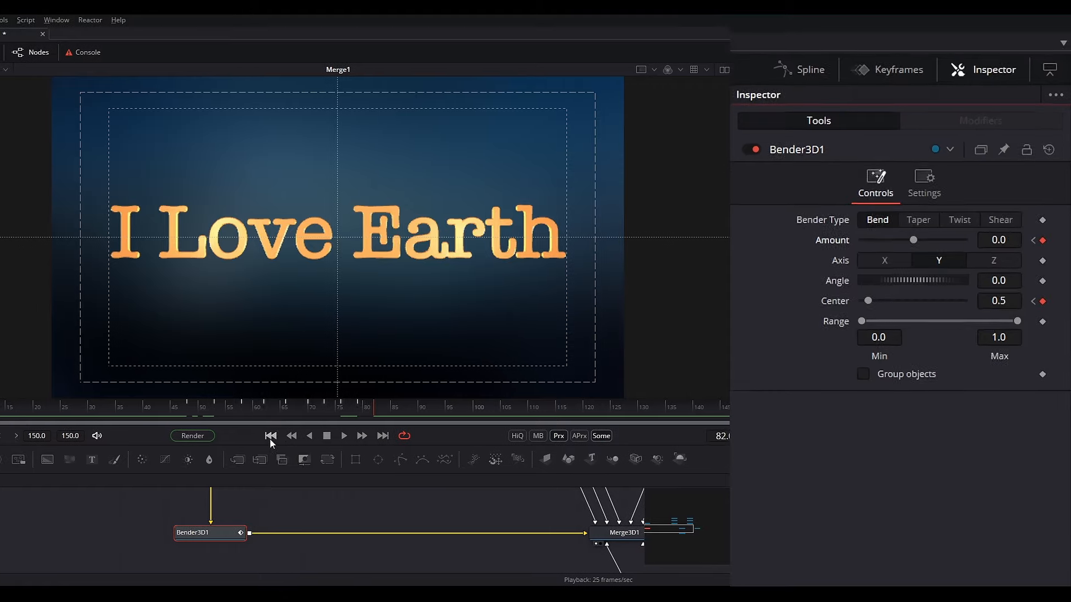
Play the text animation from the first frame to check the bounce, and stop the playback
click(234, 435)
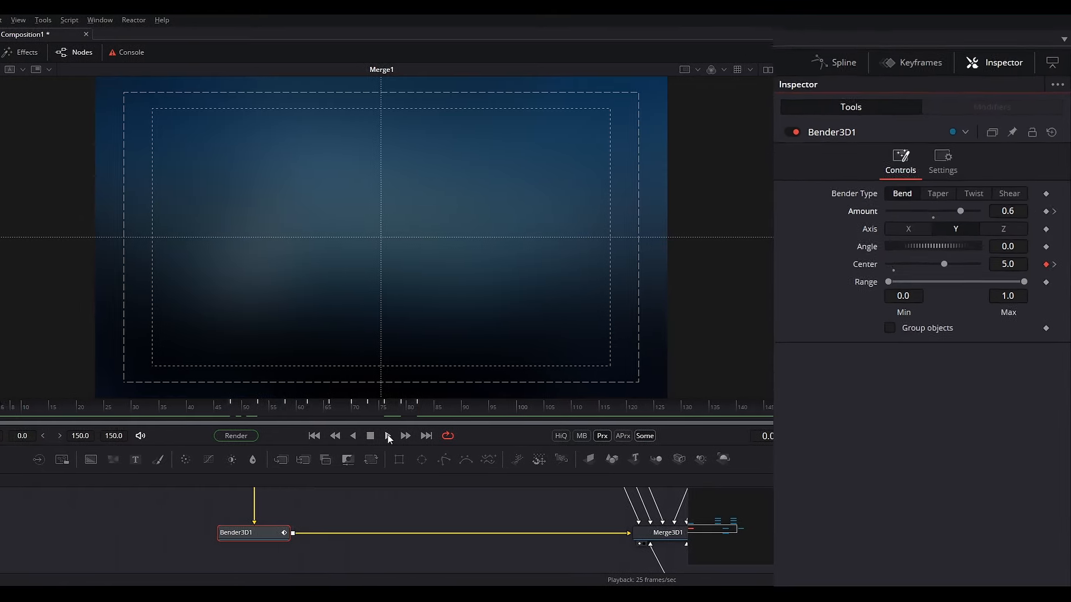
click(423, 434)
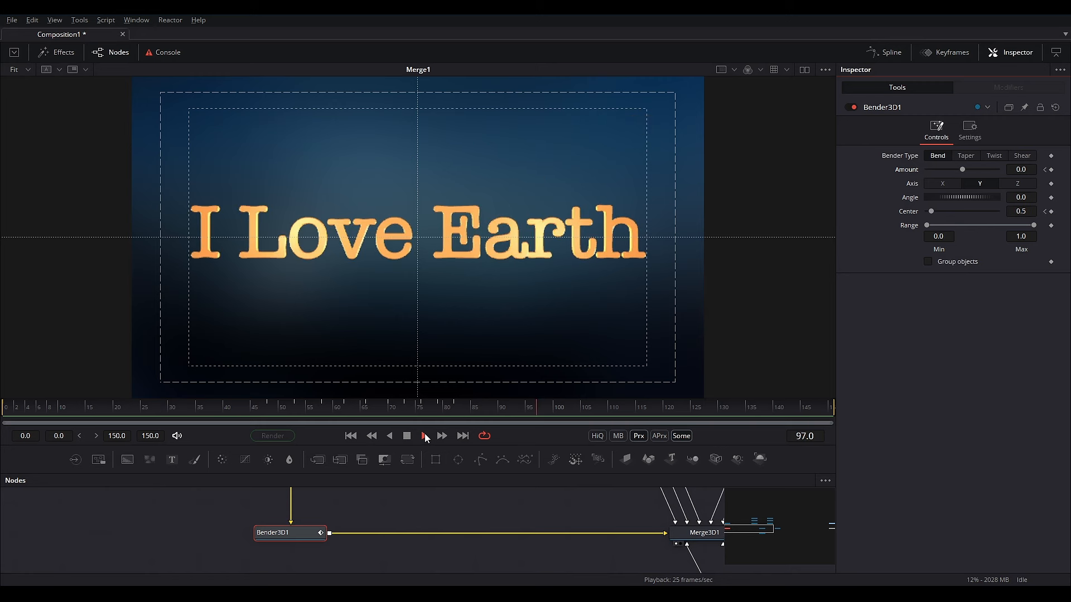
click(407, 437)
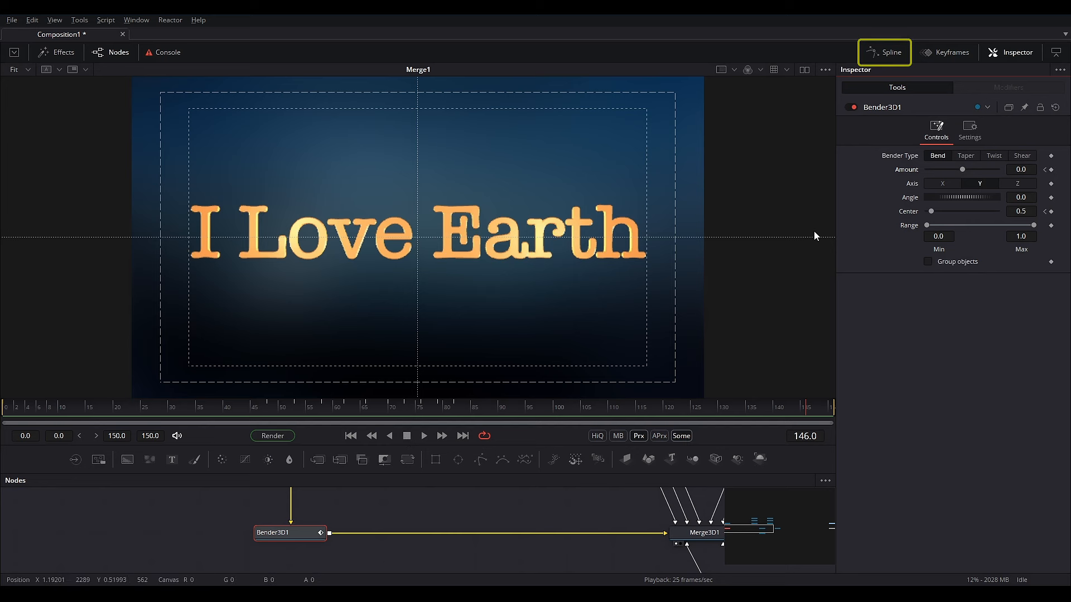
Open the spline editor and enlarge the lower work area across the full width below the viewer
click(884, 53)
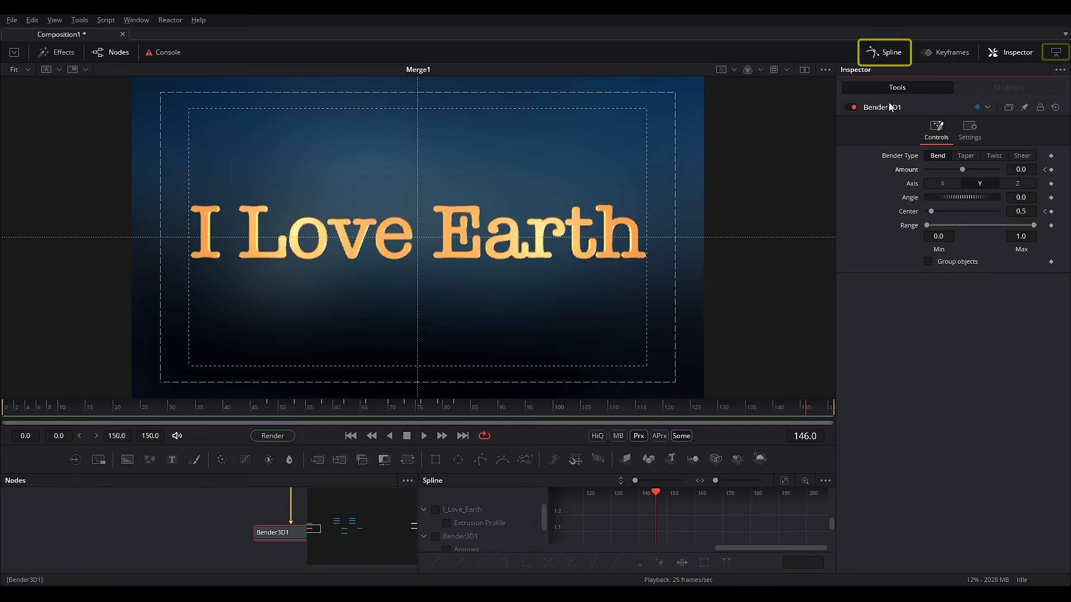
click(1056, 53)
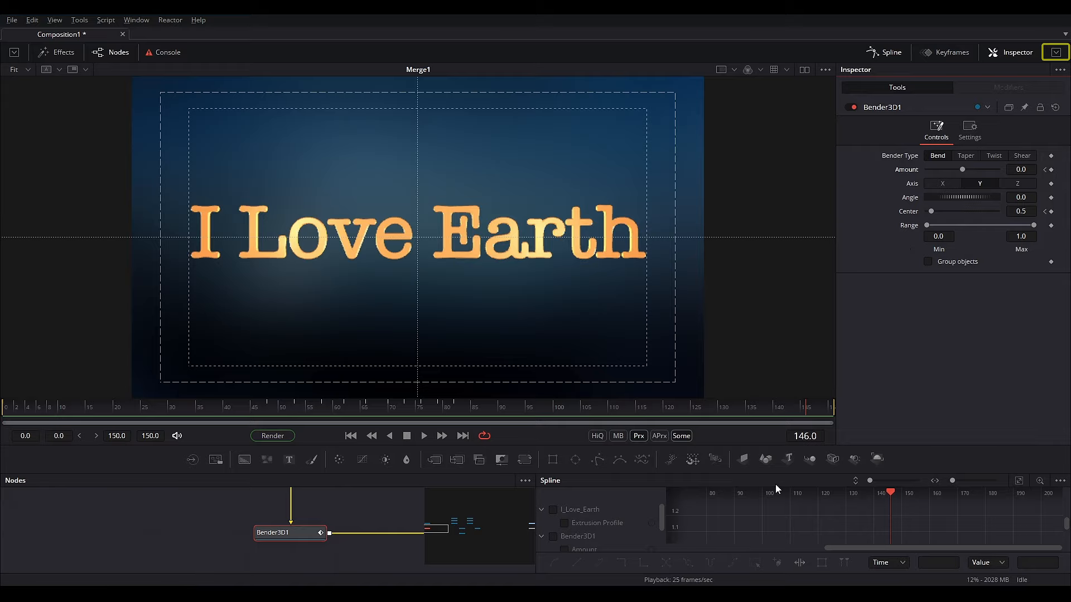
drag(765, 447, 764, 326)
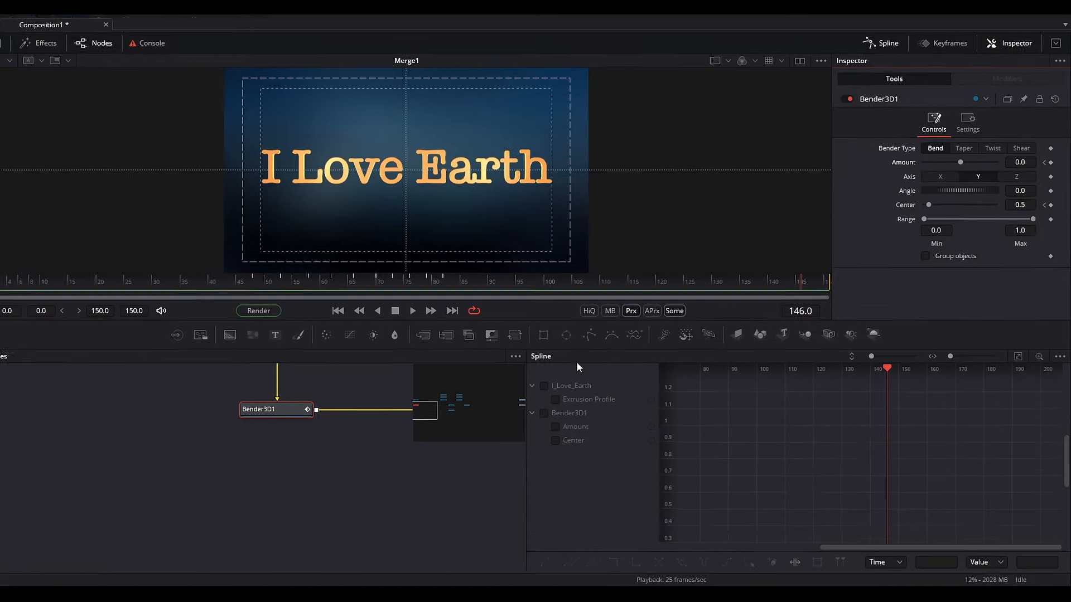
drag(364, 453, 342, 534)
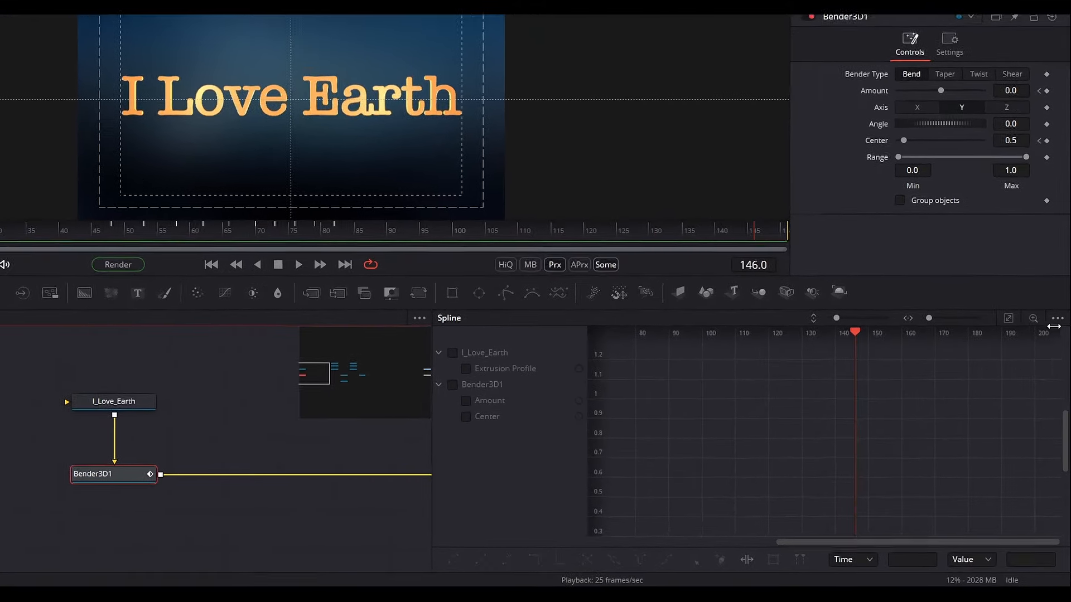
Limit the spline editor to the selected tool and display the Bender3D1 Amount and Center curves
click(1057, 318)
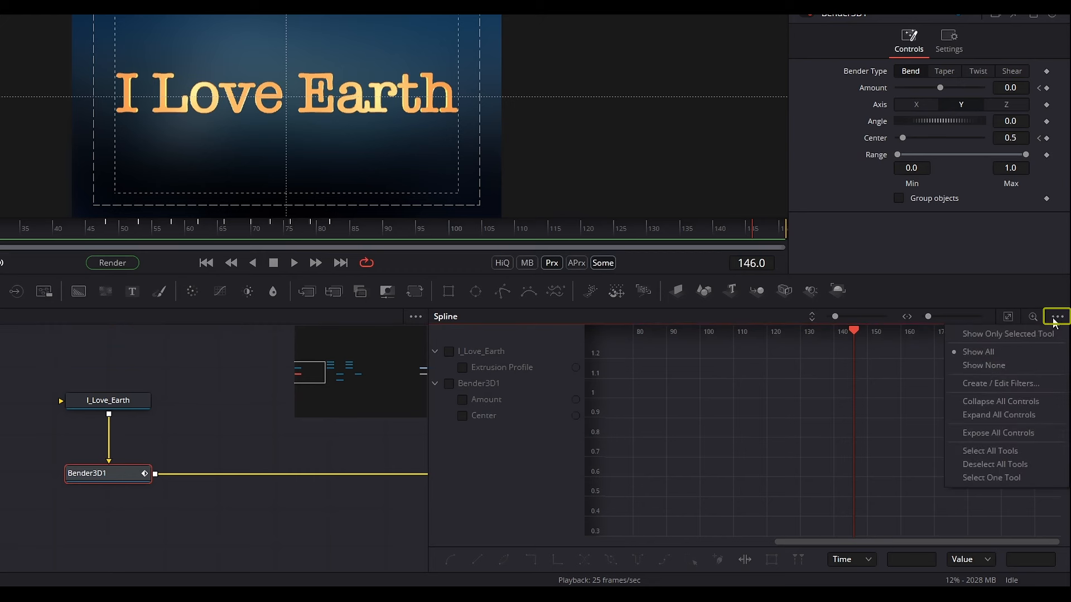
click(980, 336)
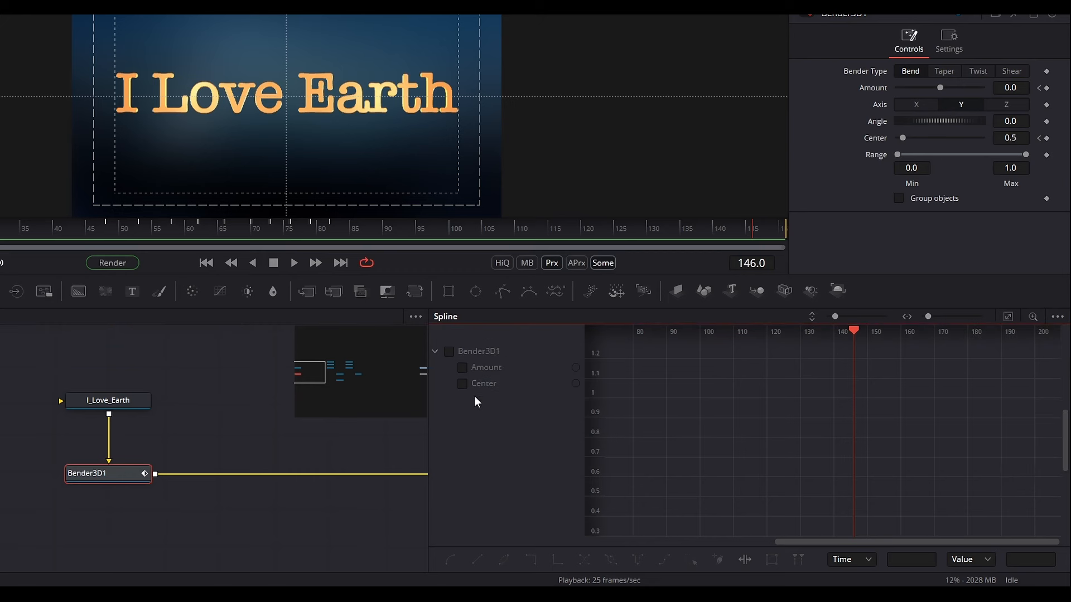
click(487, 356)
click(449, 352)
Select all Amount and Center keyframes of Bender3D1, smooth their curves, and play back the result
drag(679, 414, 911, 408)
scroll(754, 388, down, 4)
drag(764, 417, 766, 423)
scroll(767, 424, down, 5)
drag(722, 360, 827, 502)
scroll(788, 487, up, 5)
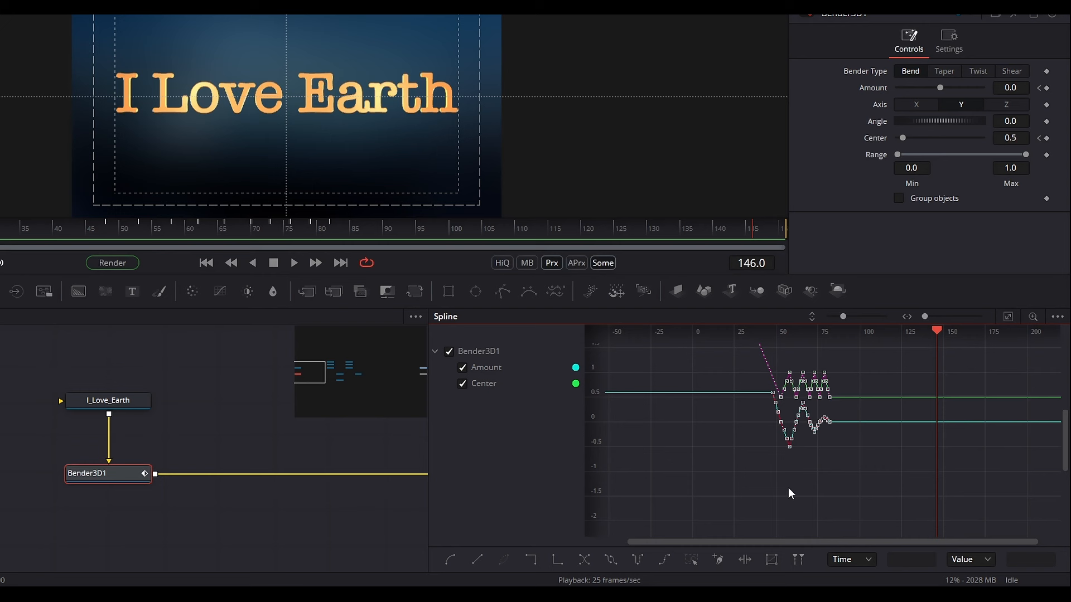
click(451, 558)
key(space)
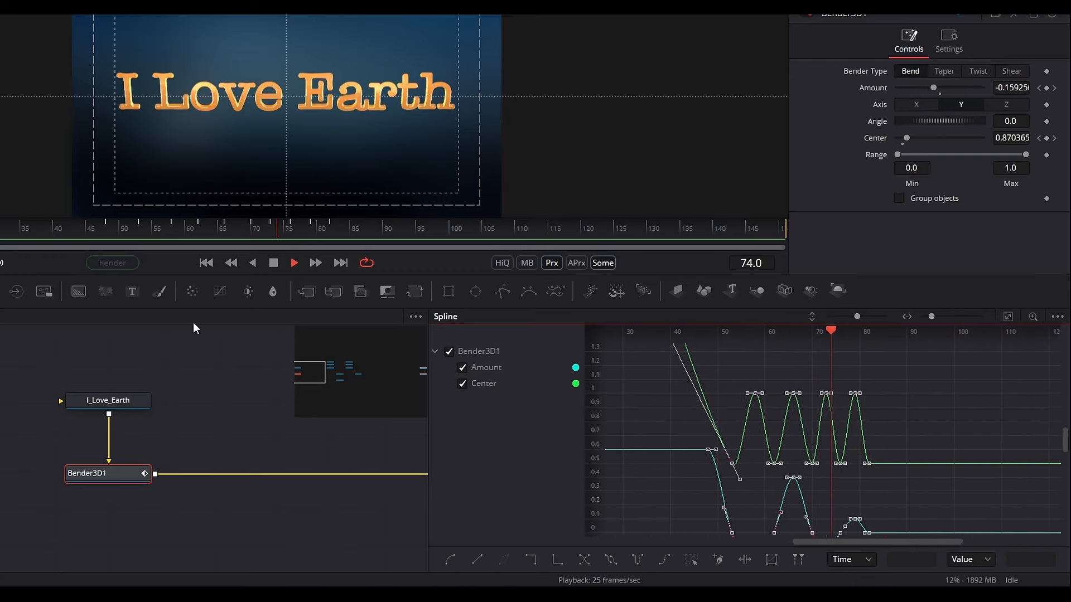
key(space)
Hide the Center curve so that only the Bender3D1 Amount curve is shown for editing
drag(761, 403, 743, 339)
click(462, 382)
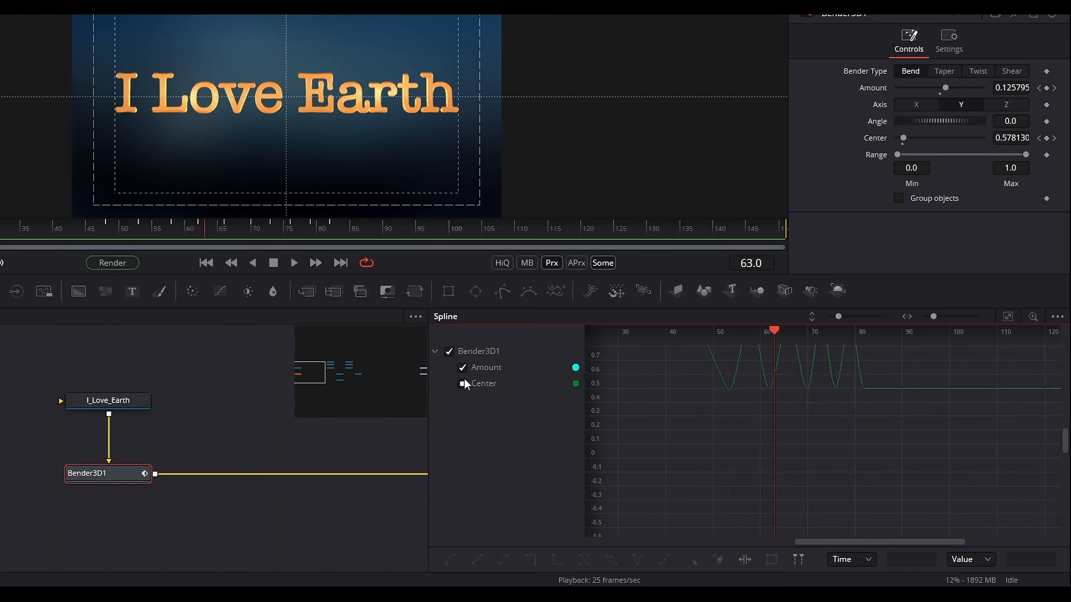
scroll(795, 458, up, 3)
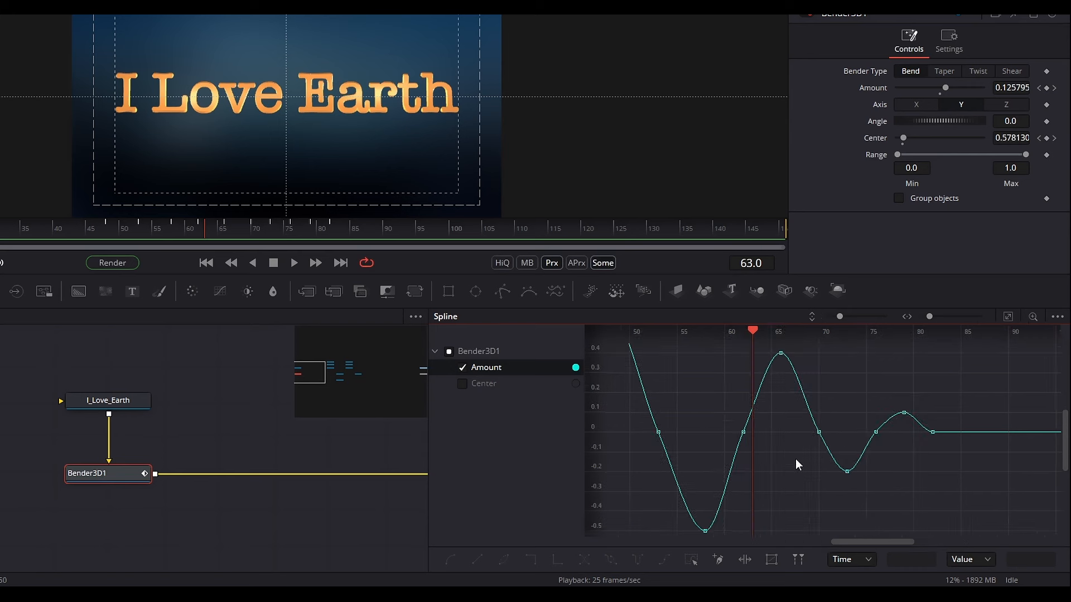
Adjust the tangent handles of the Amount keyframe at frame 62 for a smoother rise
drag(743, 427, 770, 465)
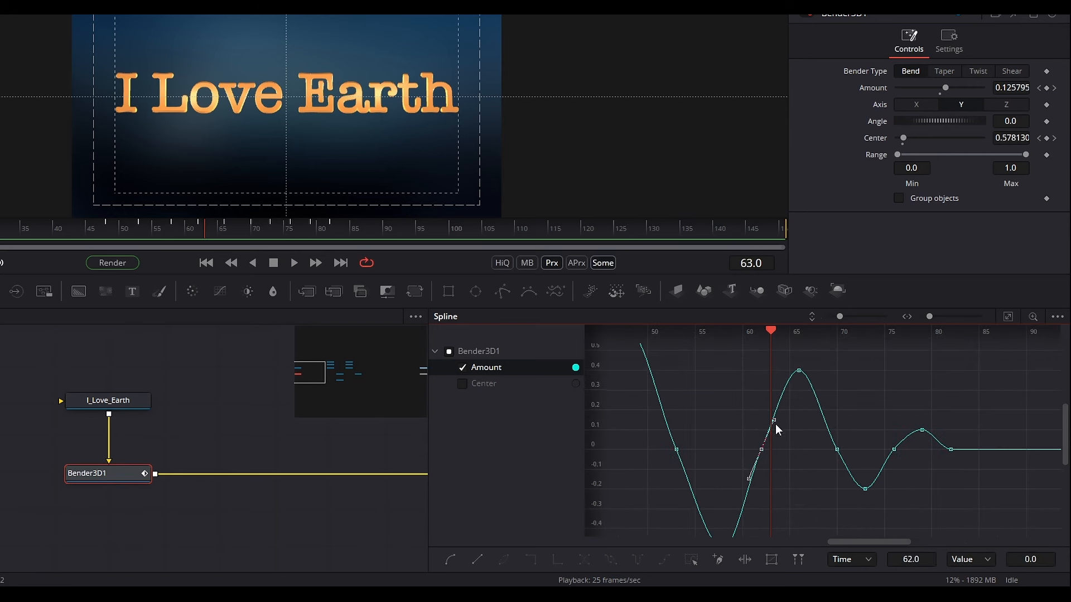
drag(772, 424, 771, 420)
drag(890, 422, 913, 486)
drag(907, 403, 947, 448)
drag(932, 433, 930, 430)
Refine the tangent handles at the Amount curve's peak at frame 66 and its neighbouring keyframes into even waves
click(826, 375)
click(799, 370)
drag(812, 373, 814, 371)
drag(781, 474, 803, 394)
drag(714, 438, 766, 490)
drag(760, 471, 765, 468)
drag(747, 402, 753, 460)
drag(690, 414, 716, 471)
drag(836, 380, 879, 469)
drag(687, 386, 712, 417)
click(785, 417)
scroll(786, 417, down, 3)
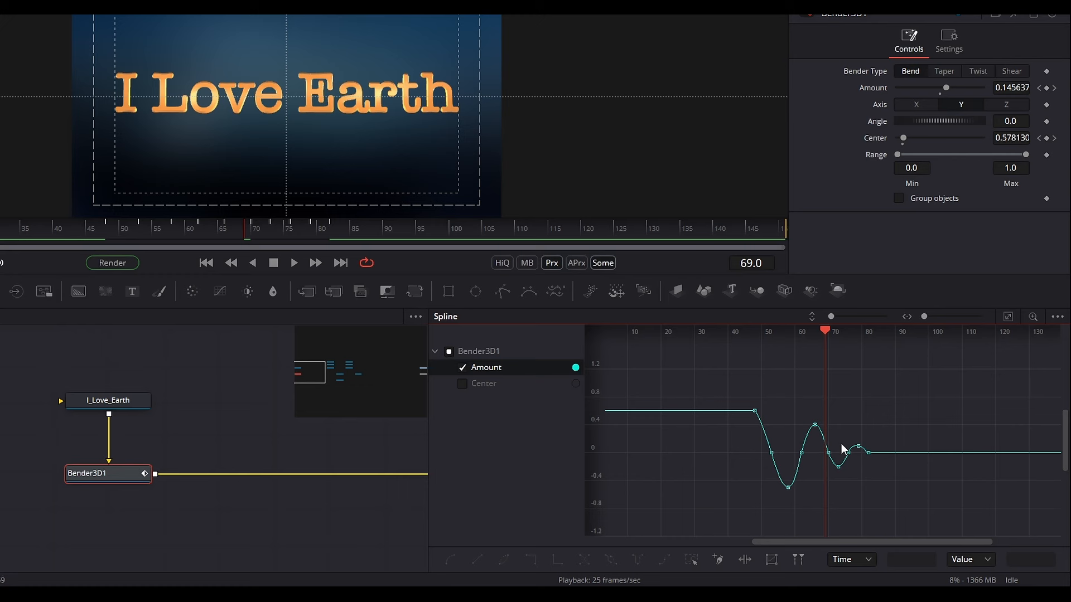
Go to frame 70 and level the tangent handles of the Amount keyframe at frame 73 into a rounded dip
drag(825, 330, 828, 418)
scroll(828, 418, up, 5)
drag(751, 382, 821, 426)
drag(794, 472, 832, 509)
click(853, 521)
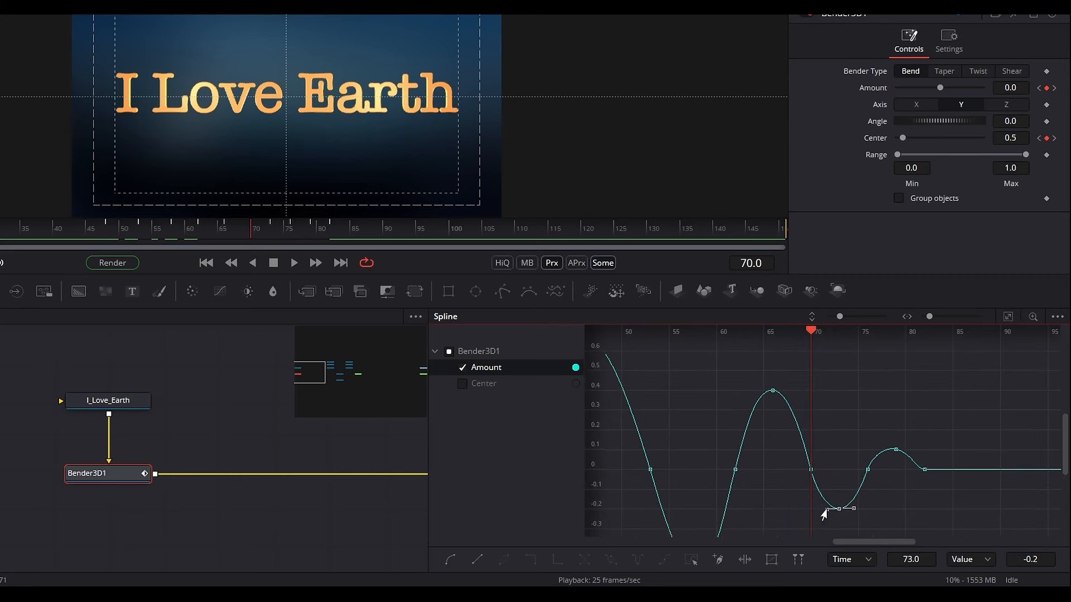
Smooth the last small Amount wave by adjusting the keyframe handles at frame 76, and move to frame 78
scroll(889, 411, down, 3)
click(891, 394)
drag(914, 399, 839, 406)
scroll(939, 425, up, 3)
click(724, 480)
scroll(796, 487, down, 5)
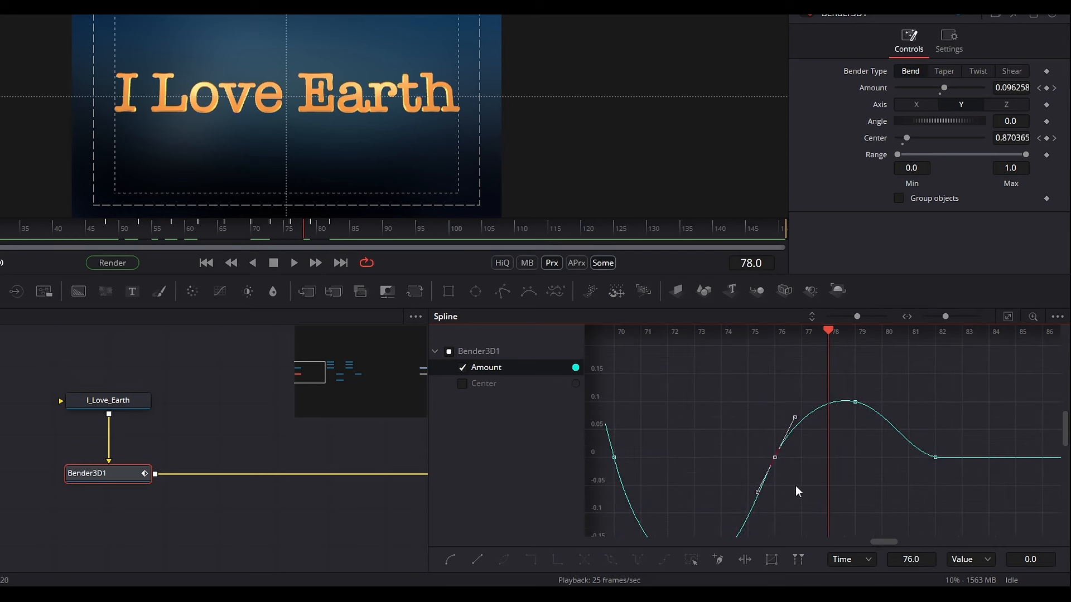
scroll(763, 384, down, 2)
click(829, 502)
scroll(779, 423, up, 3)
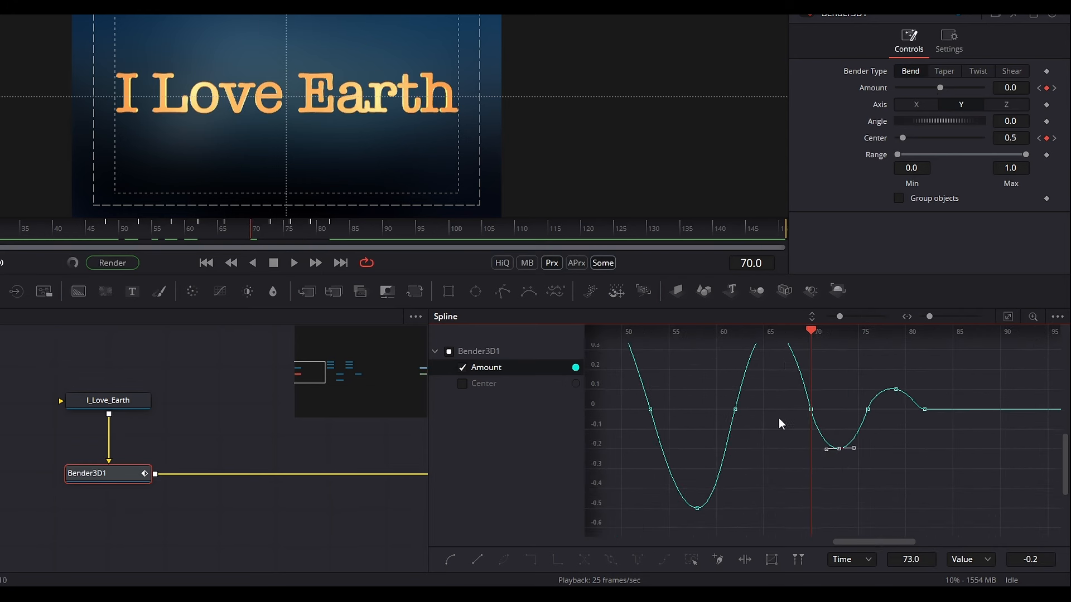
drag(810, 335, 886, 347)
scroll(882, 424, down, 2)
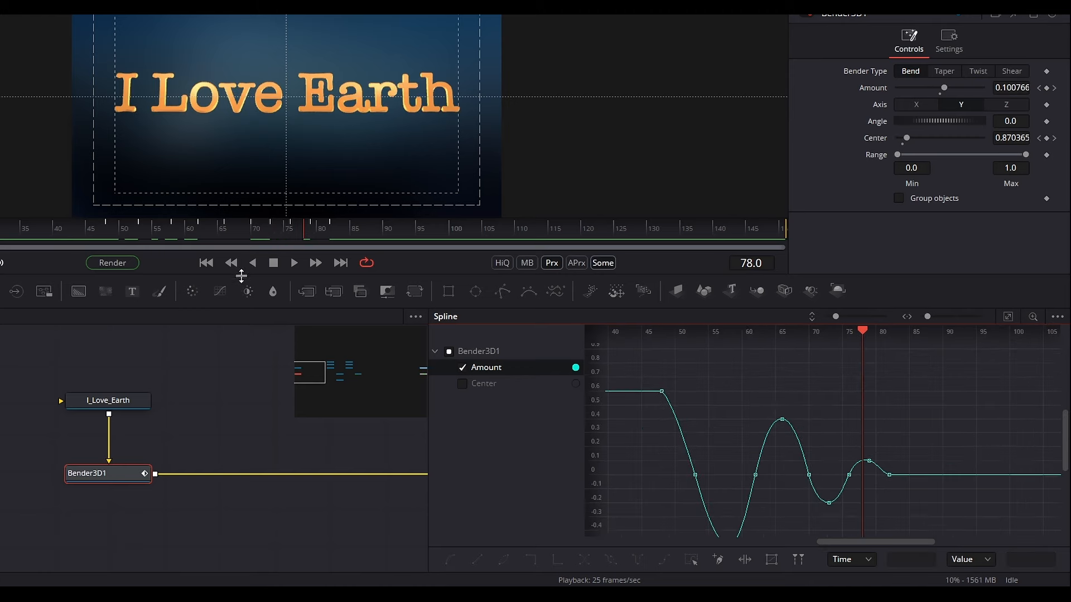
Enlarge the viewer and play the smoothed animation from the start
drag(223, 275, 223, 360)
click(214, 345)
click(295, 347)
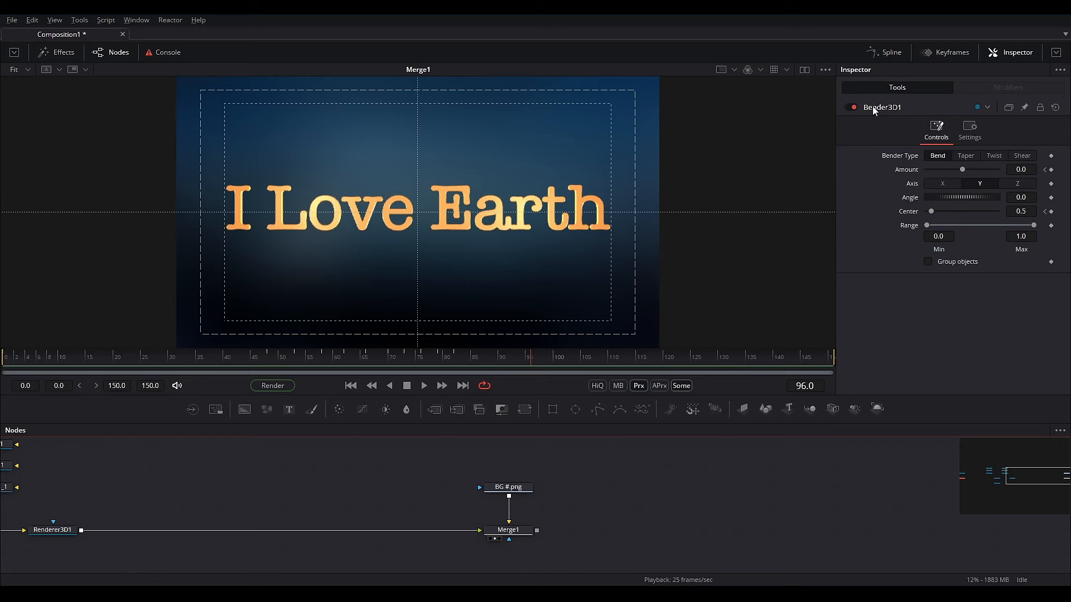
Insert a Color Corrector node on the connection between Renderer3D1 and Merge1
drag(560, 511, 803, 504)
scroll(530, 527, up, 2)
drag(398, 520, 305, 534)
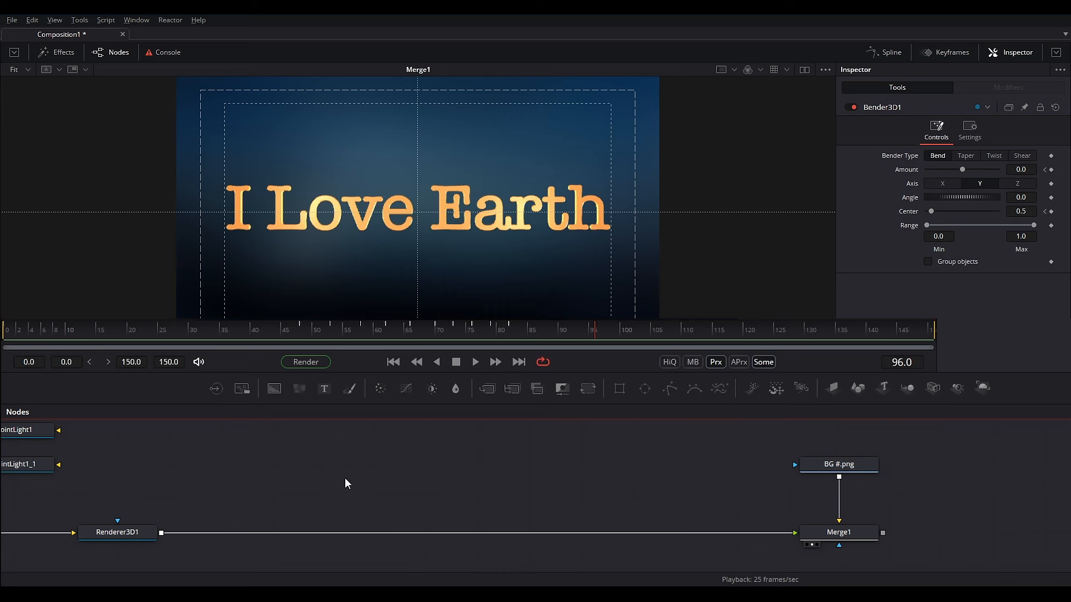
click(345, 480)
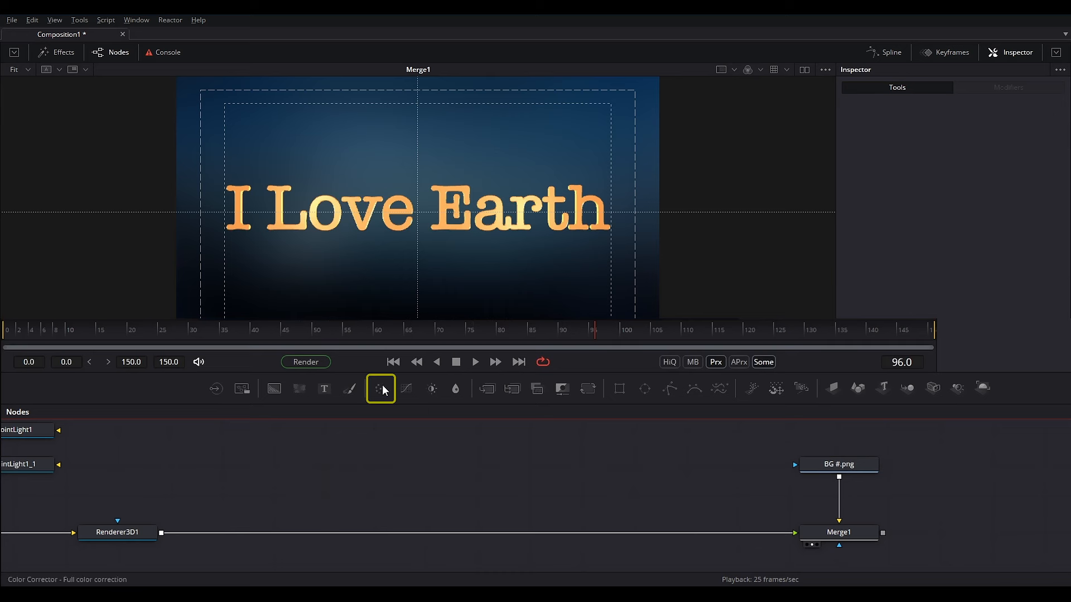
drag(378, 391, 239, 534)
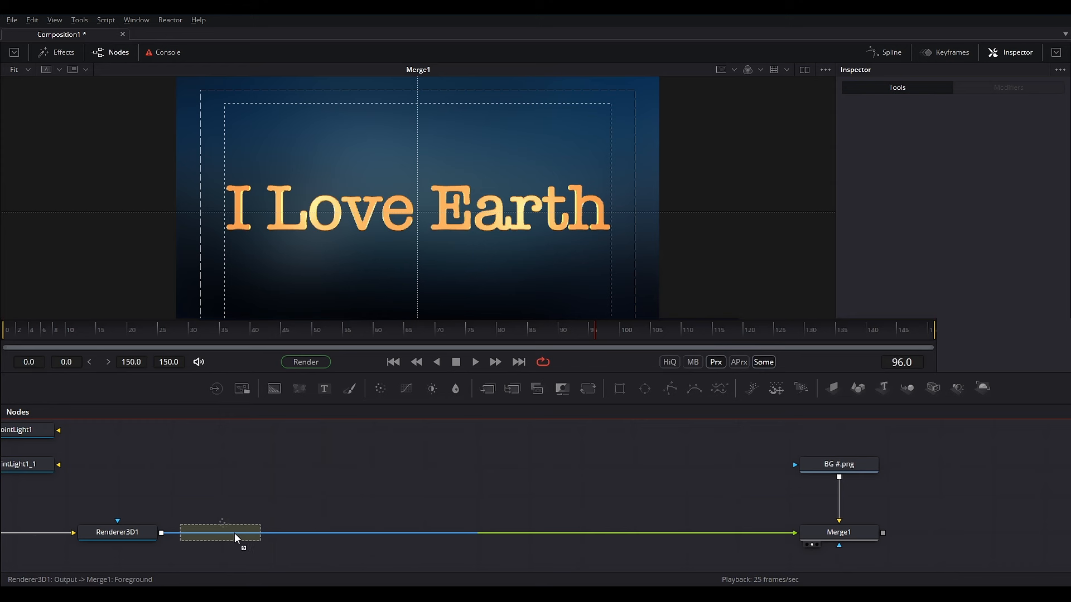
drag(234, 533, 234, 533)
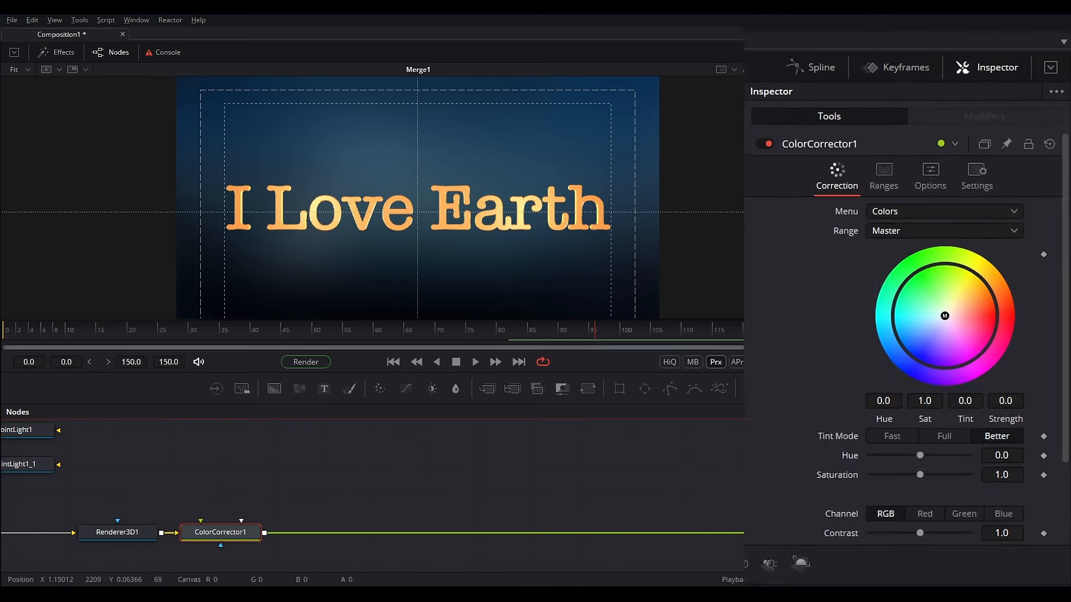
Set the Contrast of ColorCorrector1 to 1.41 and its Gain to 1.13
scroll(772, 386, down, 3)
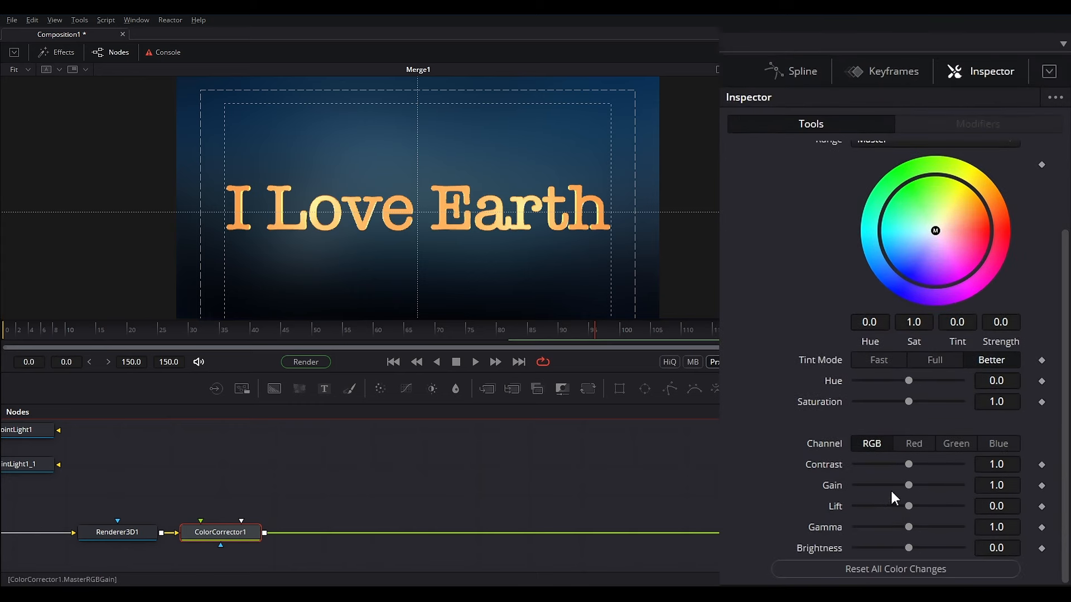
text(3)
key(Tab)
click(998, 467)
key(Tab)
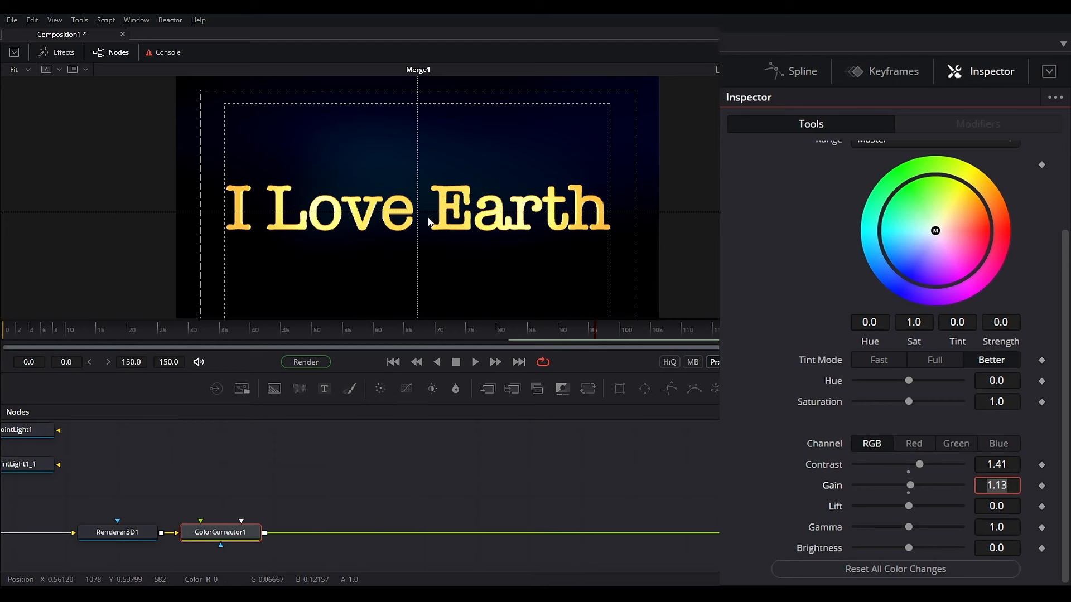
Enable Pre-Divide / Post-Multiply for ColorCorrector1 so the correction affects only the text
click(249, 537)
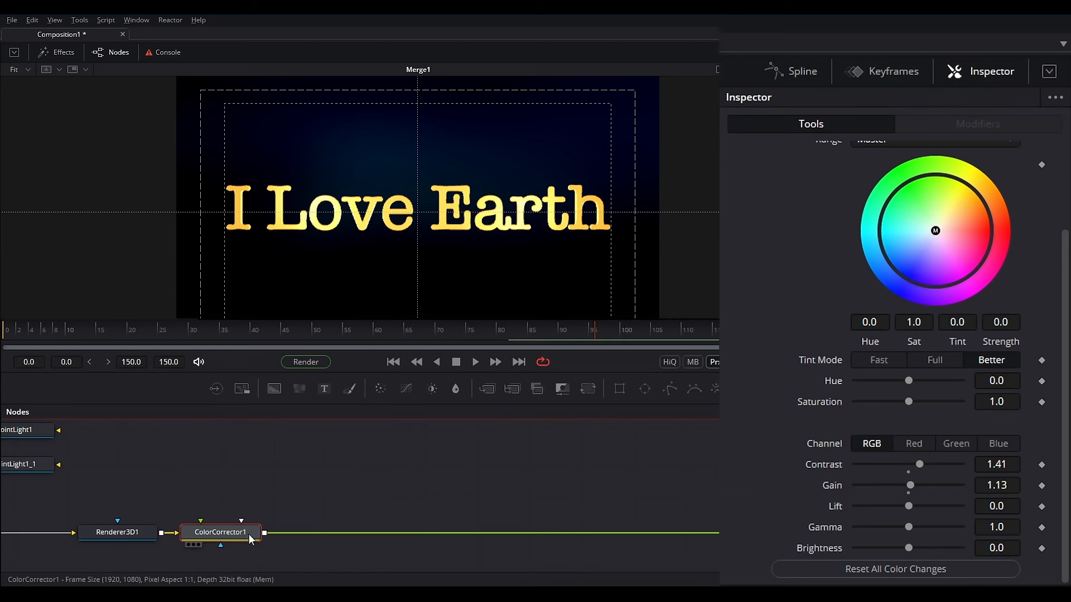
drag(338, 499, 382, 494)
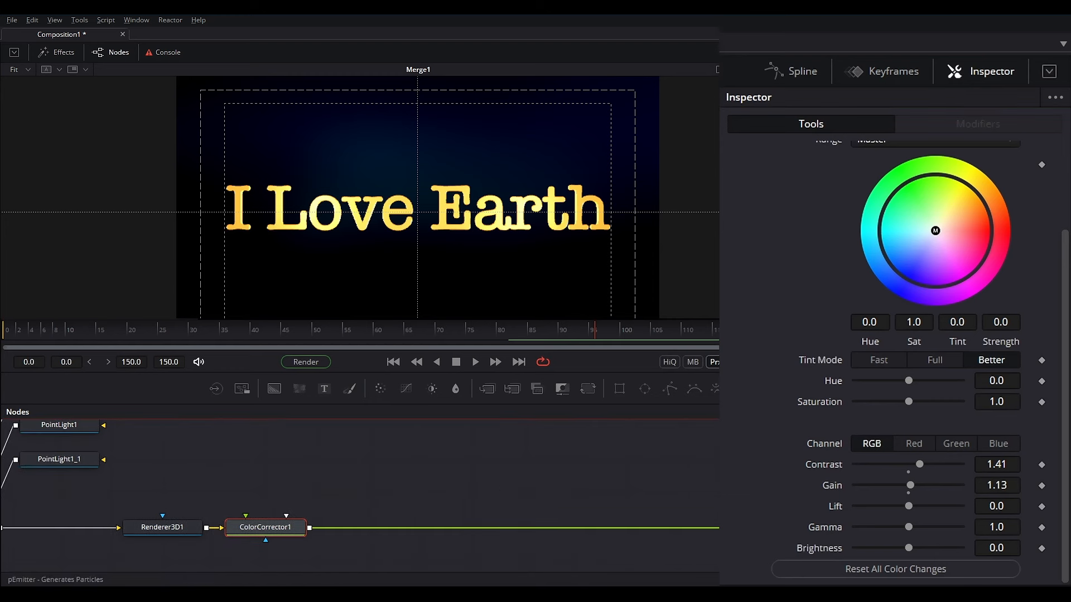
scroll(920, 234, up, 3)
click(919, 192)
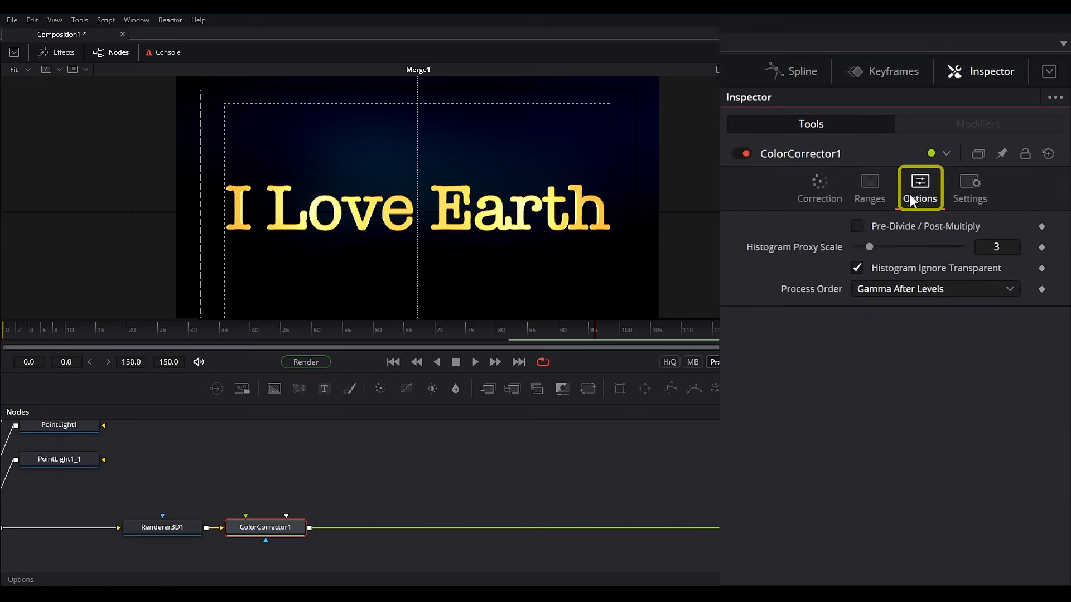
click(858, 227)
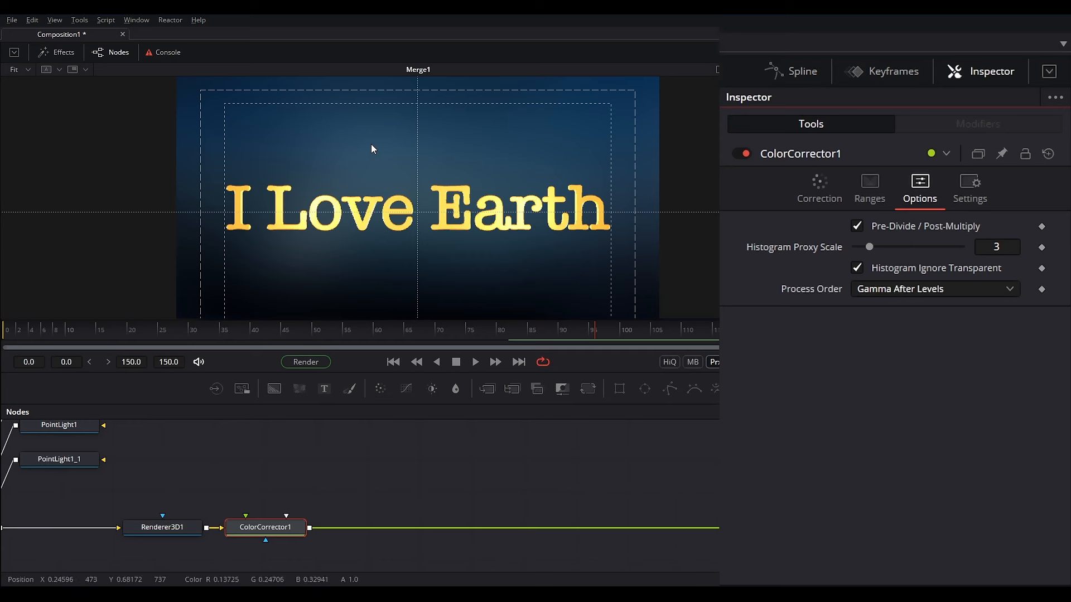
click(276, 528)
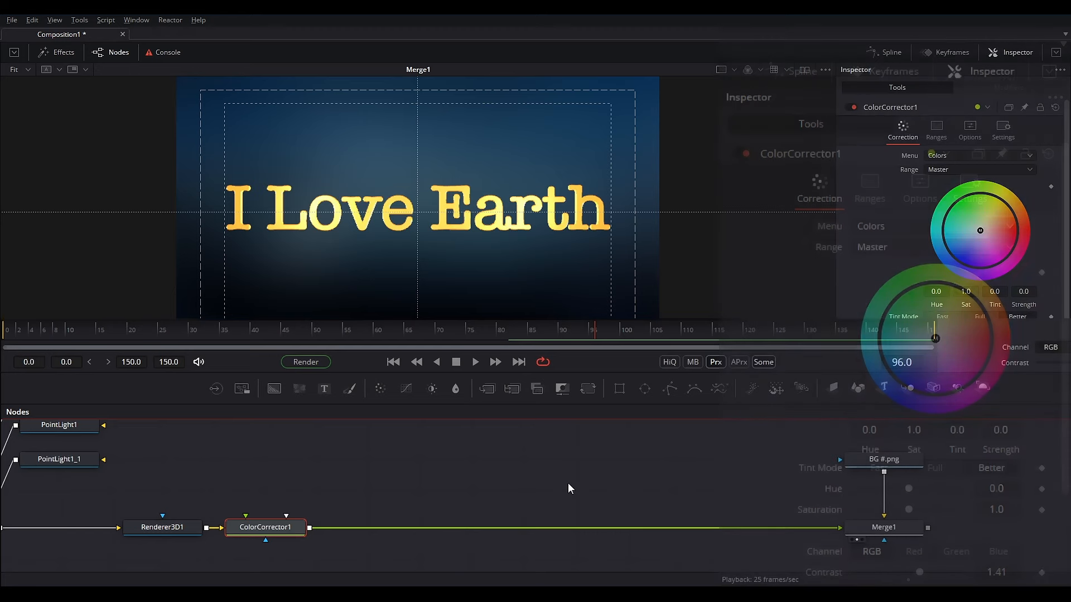
Set the import depth of the BG #.png background loader to float32 and fit the image in the viewer
click(896, 466)
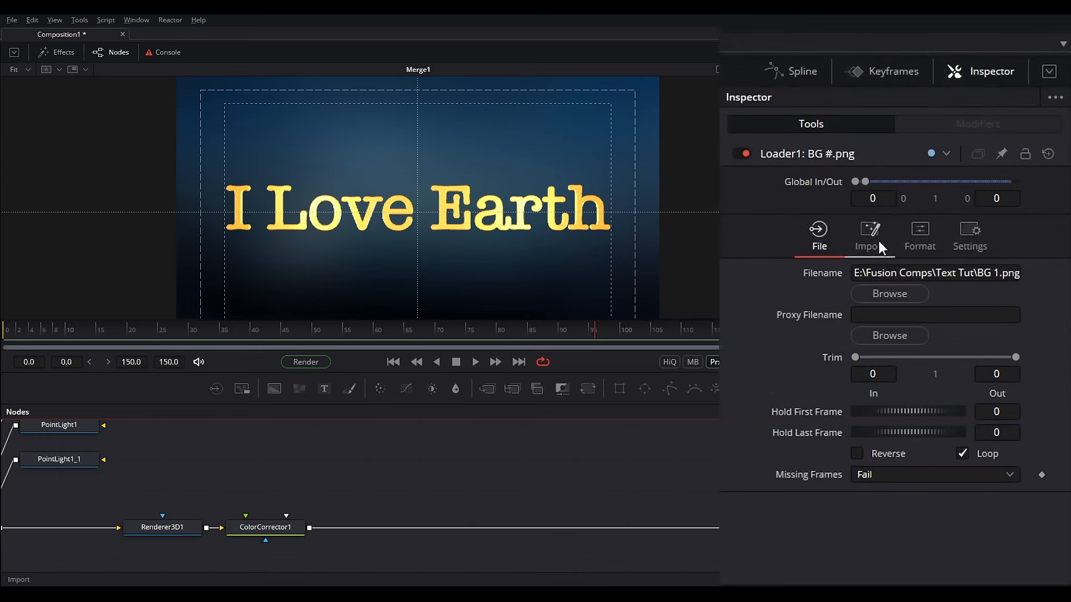
click(871, 246)
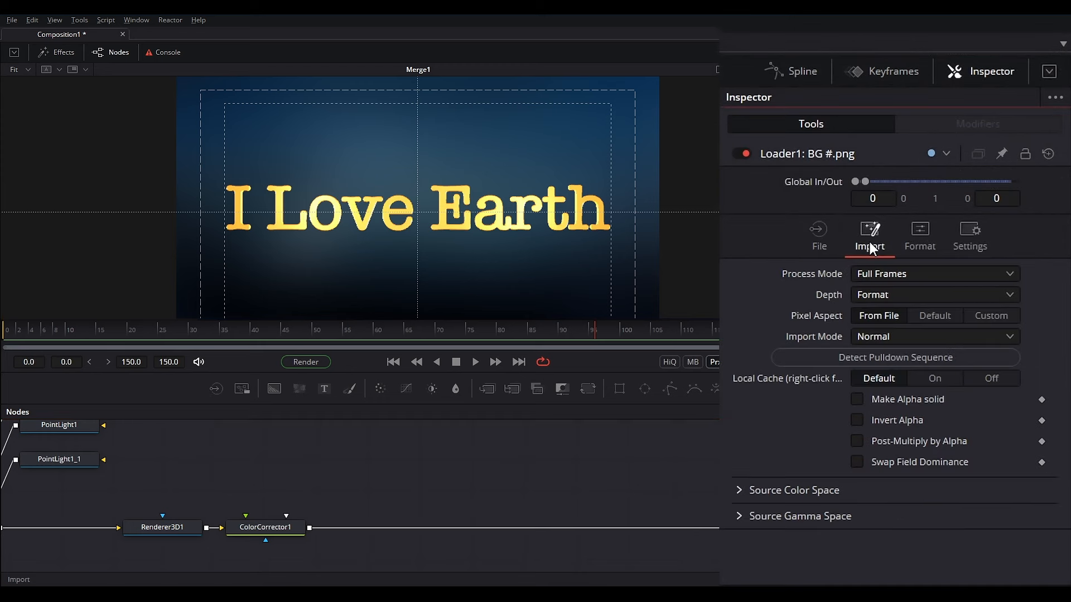
click(862, 294)
click(658, 174)
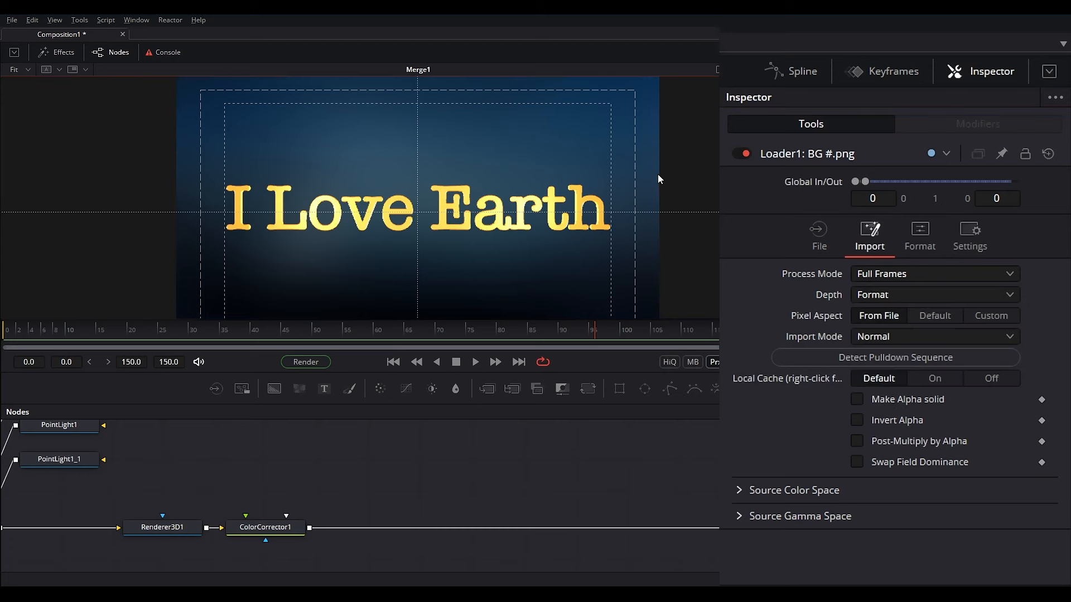
drag(650, 139, 587, 266)
scroll(583, 246, up, 3)
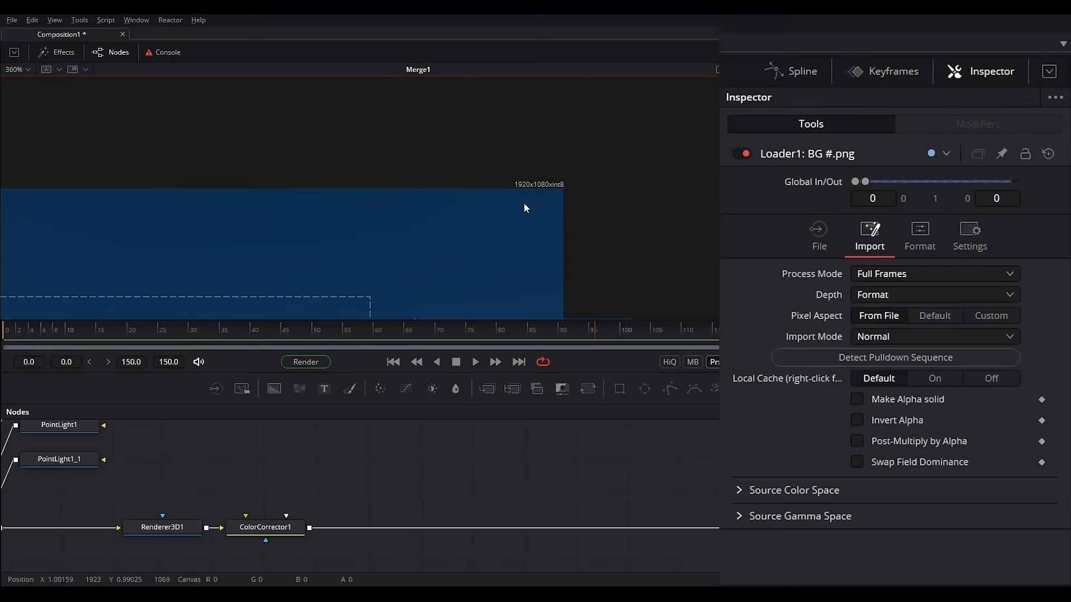
click(913, 295)
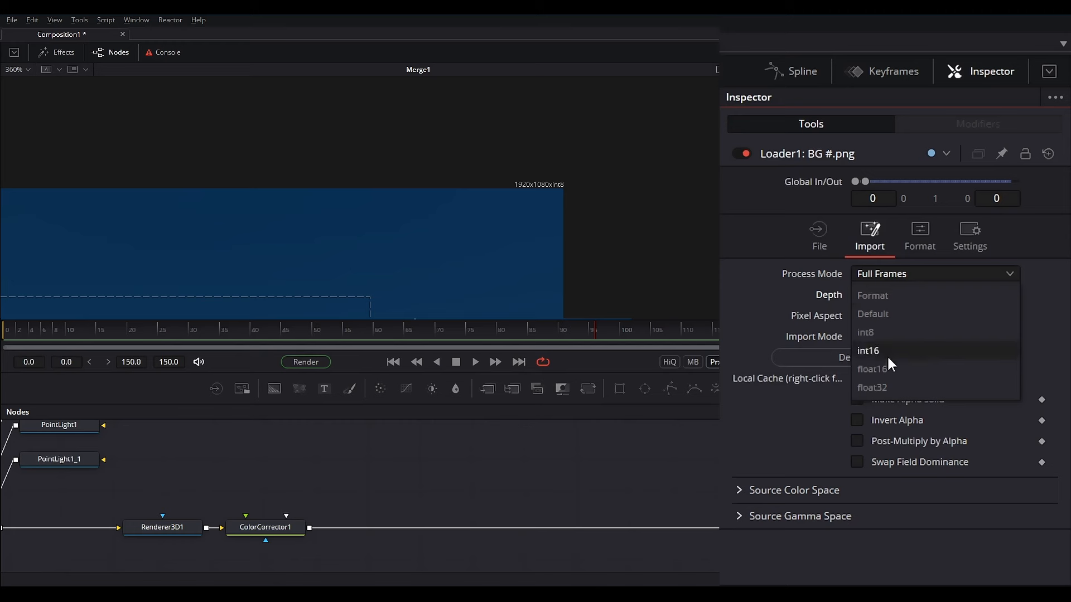
click(885, 388)
scroll(493, 248, down, 8)
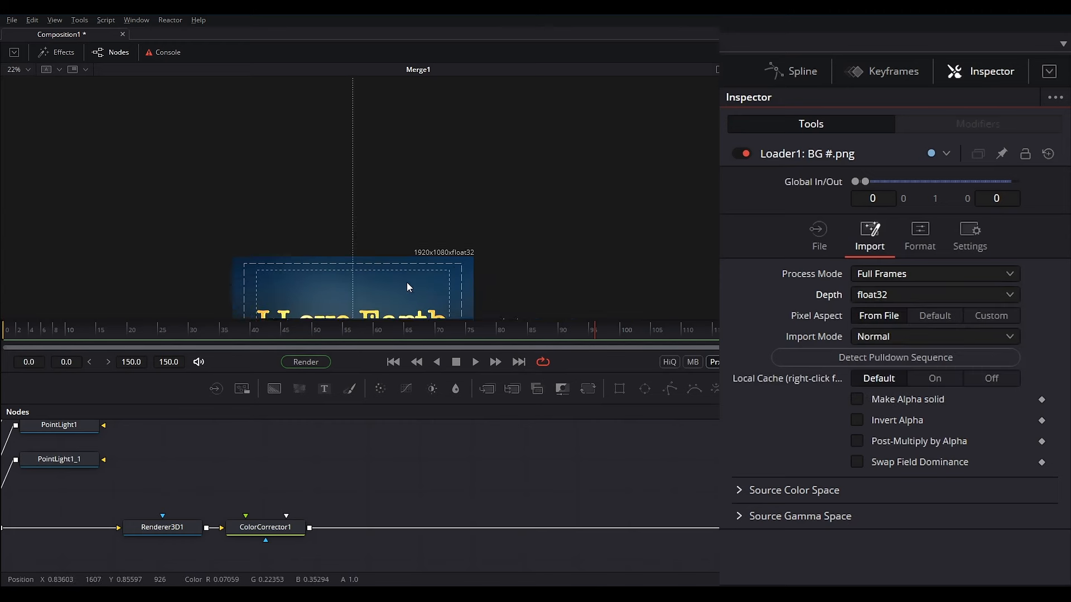
drag(379, 296, 524, 226)
scroll(500, 266, up, 3)
click(28, 69)
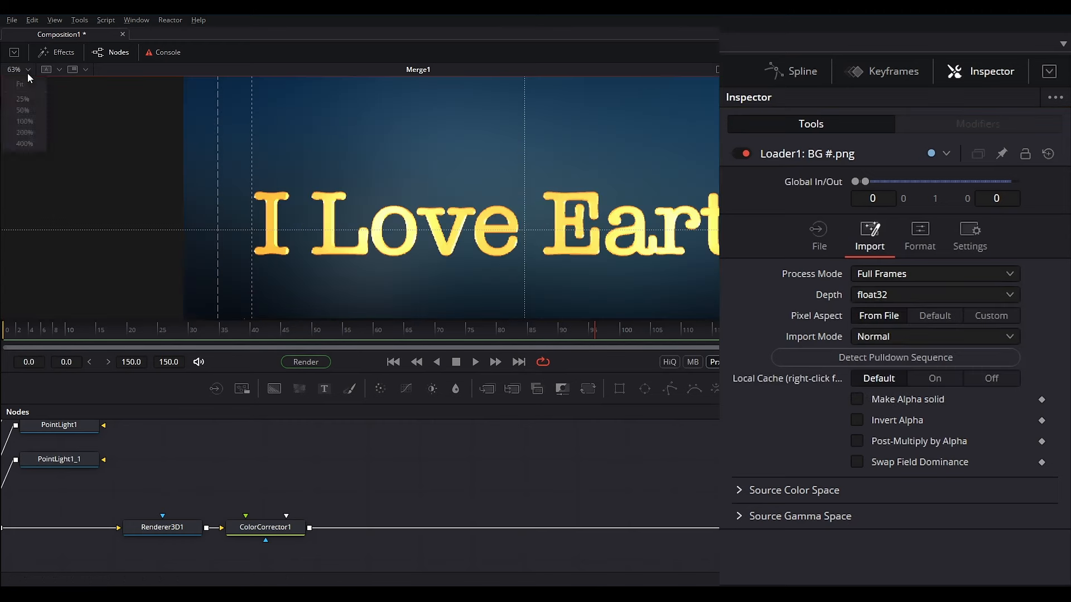
click(23, 132)
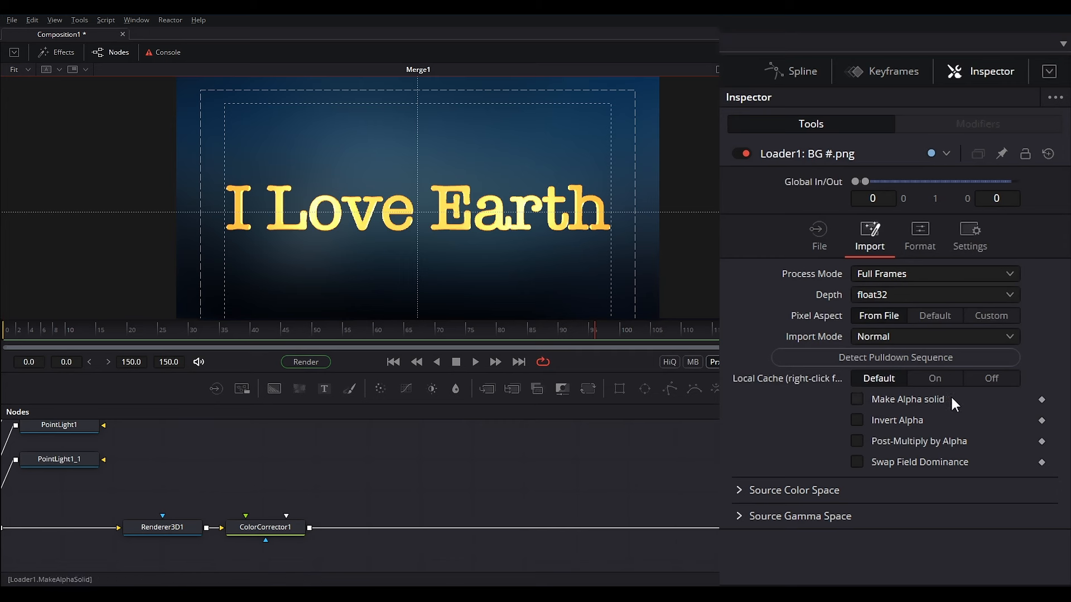
Add a Soft Glow node after ColorCorrector1
click(273, 527)
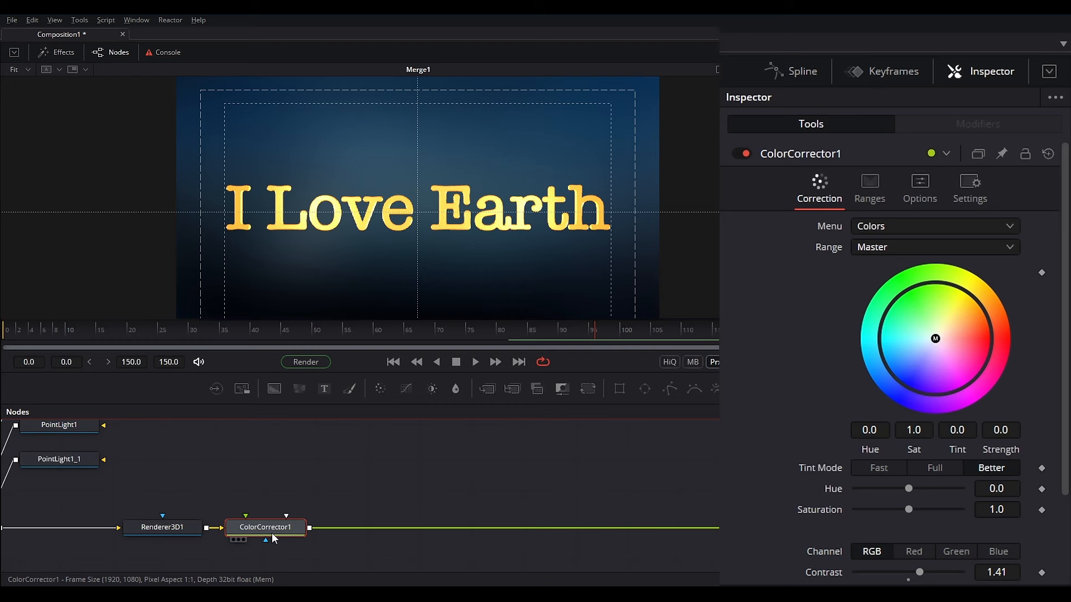
key(shift+space)
text(soft)
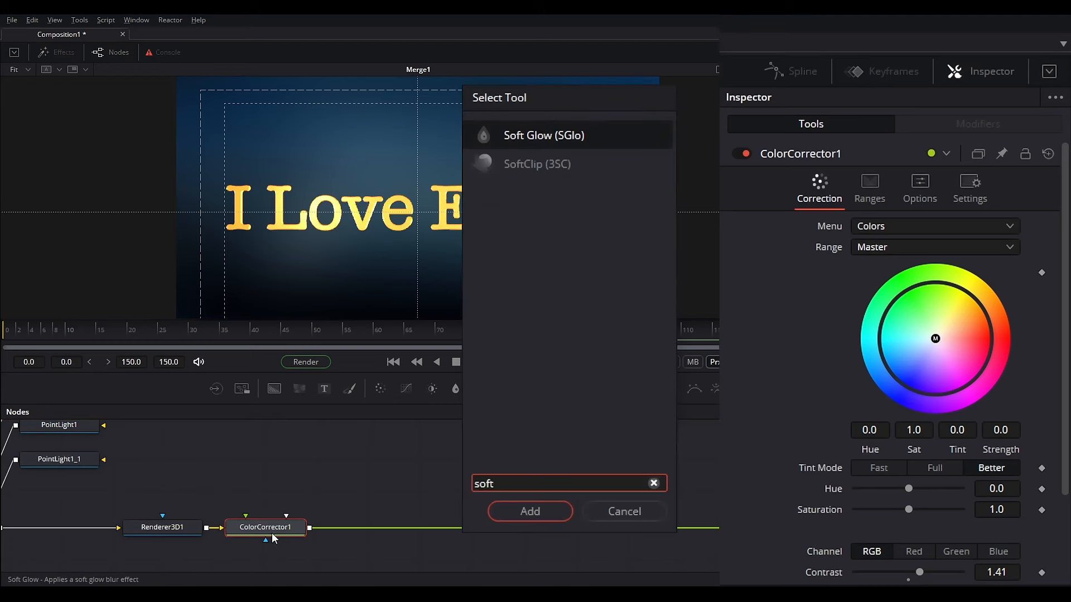
key(Return)
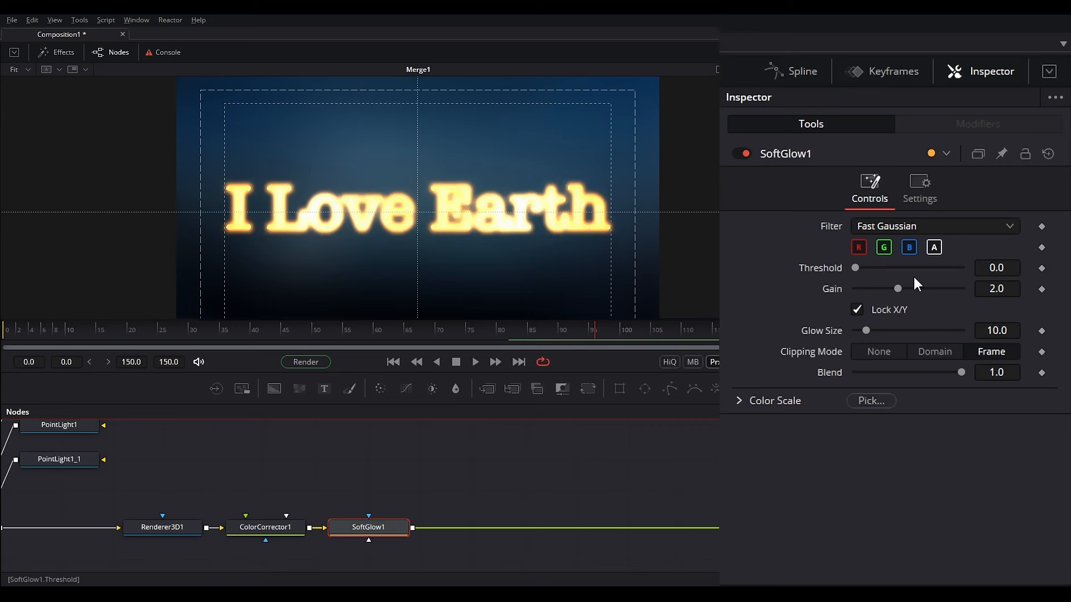
Set the Threshold of SoftGlow1 to 0.7 and its Gain to 0.16
scroll(449, 211, up, 5)
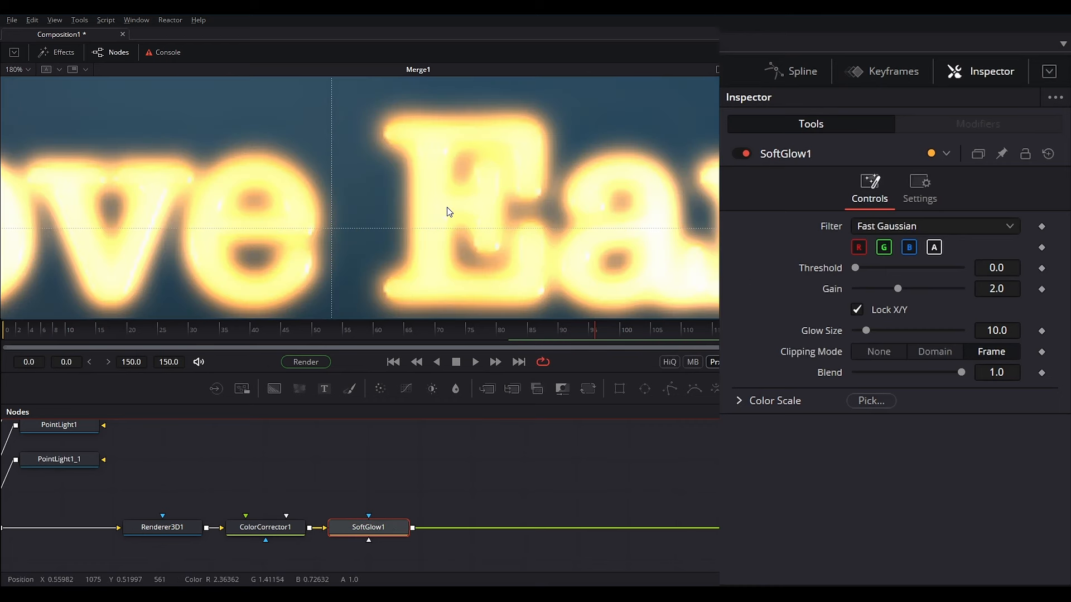
drag(855, 270, 954, 285)
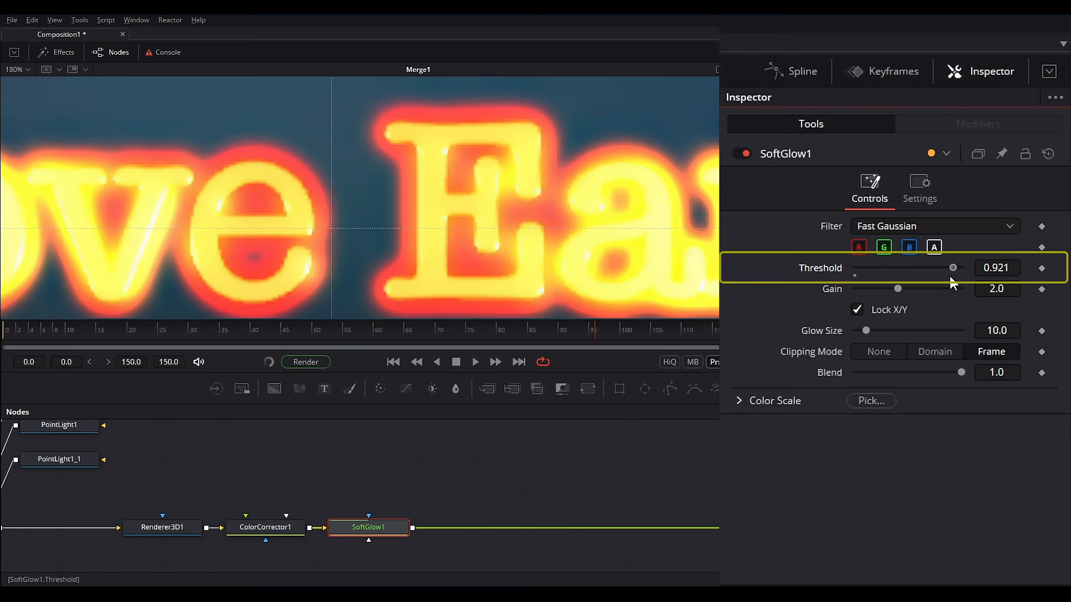
double_click(1002, 268)
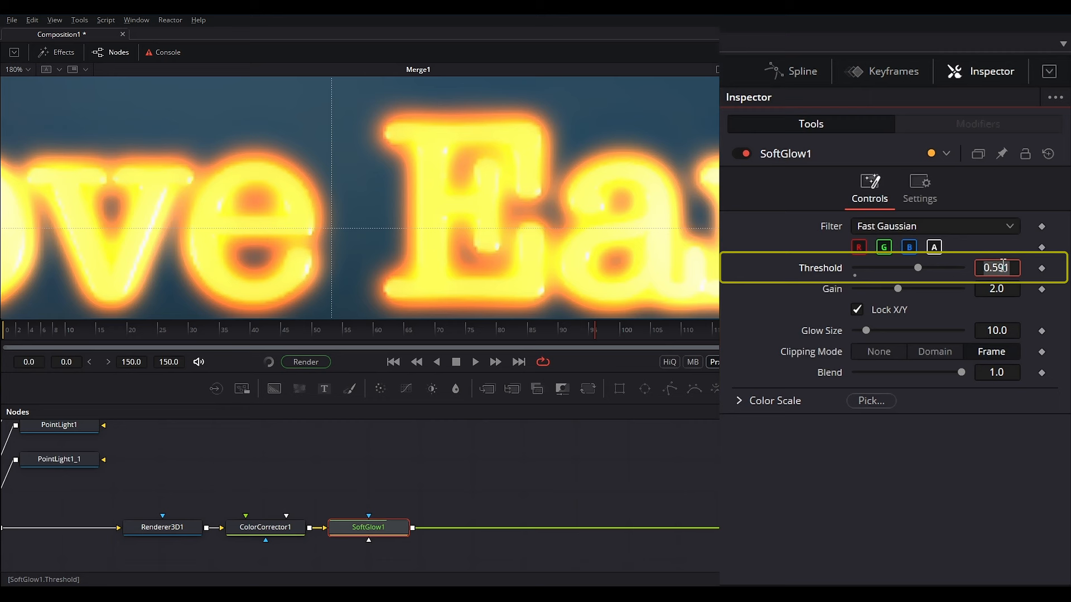
text(.)
key(Tab)
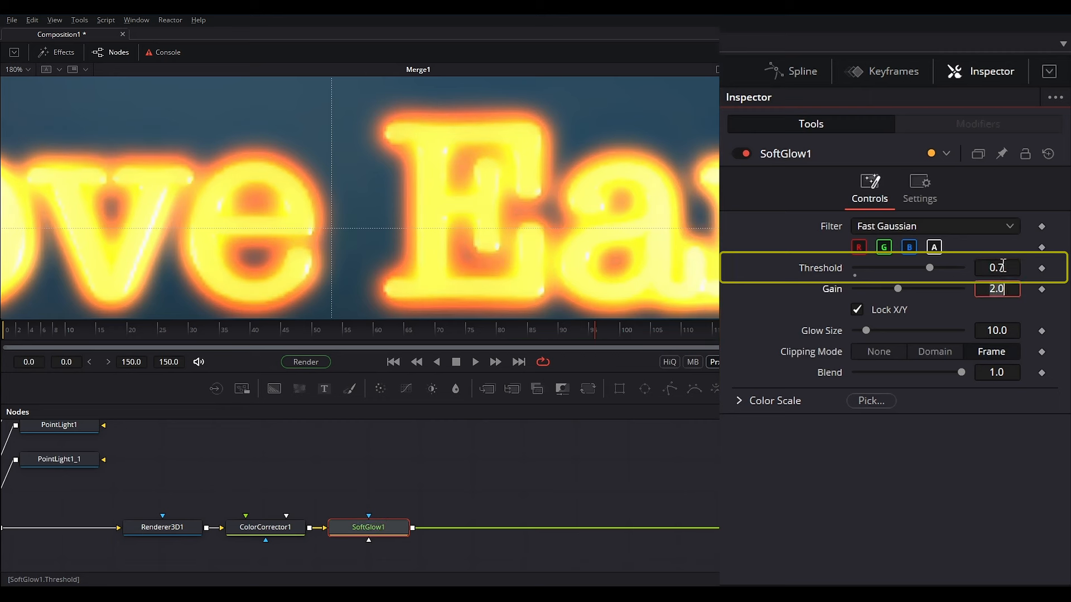
text(.16)
key(Return)
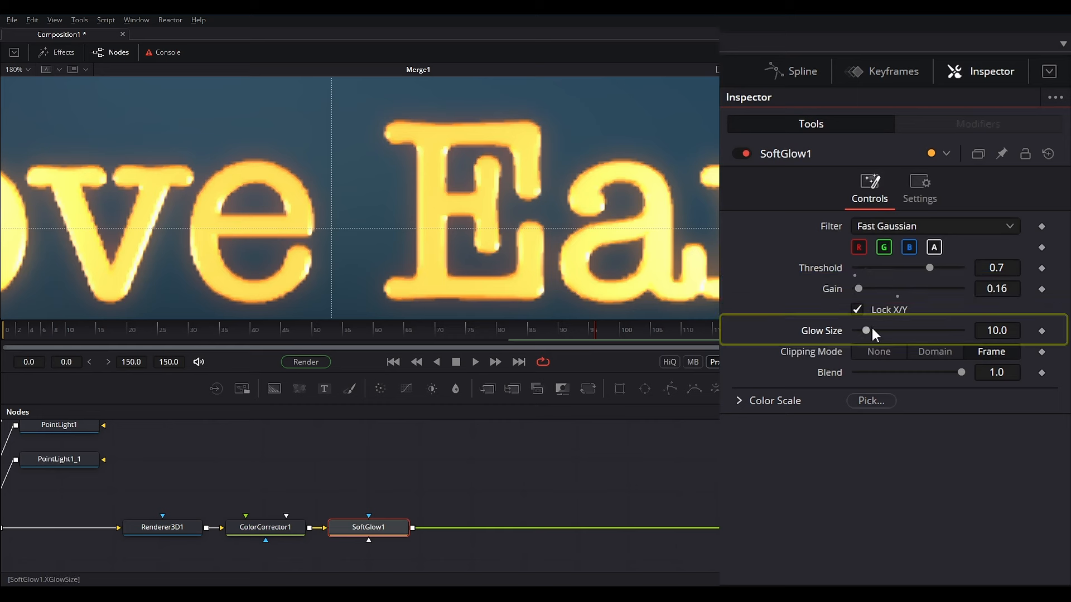
Reduce the Glow Size of SoftGlow1 to 7.9
click(1000, 330)
text(7.8)
key(Return)
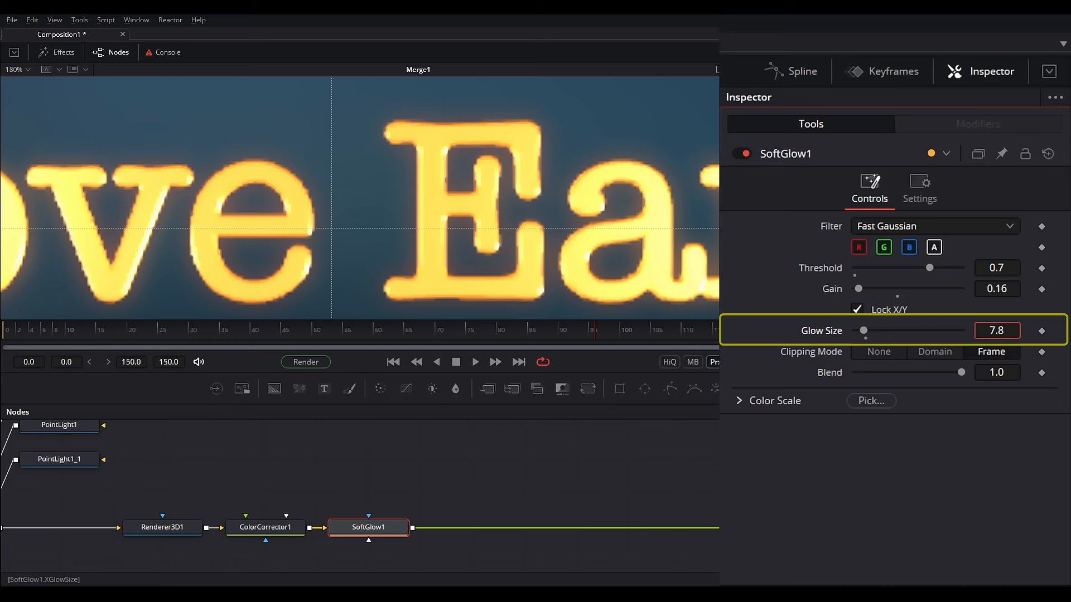
drag(998, 330, 1000, 331)
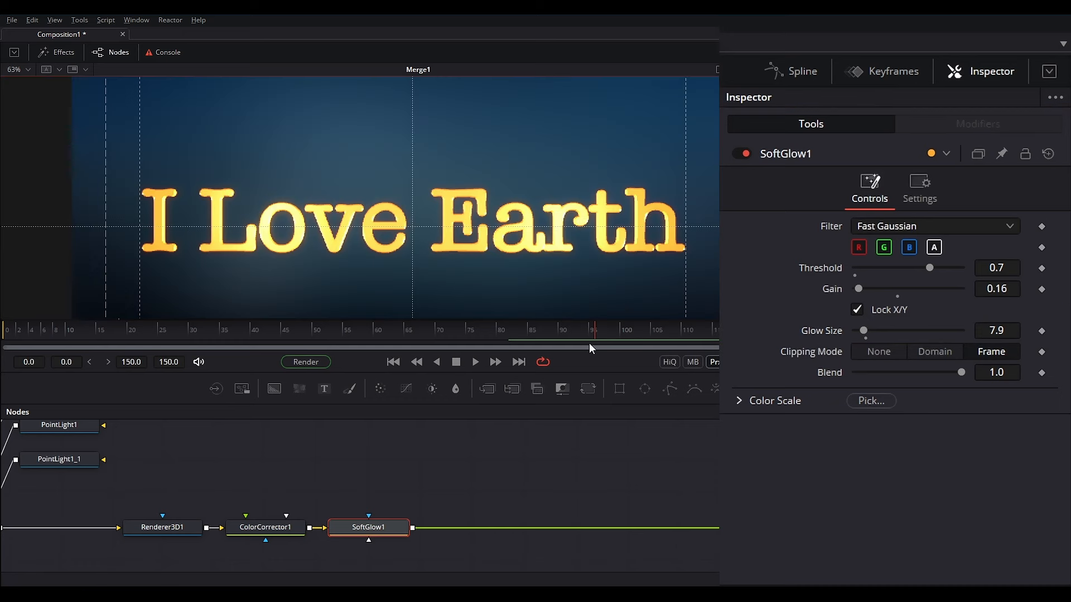
click(385, 529)
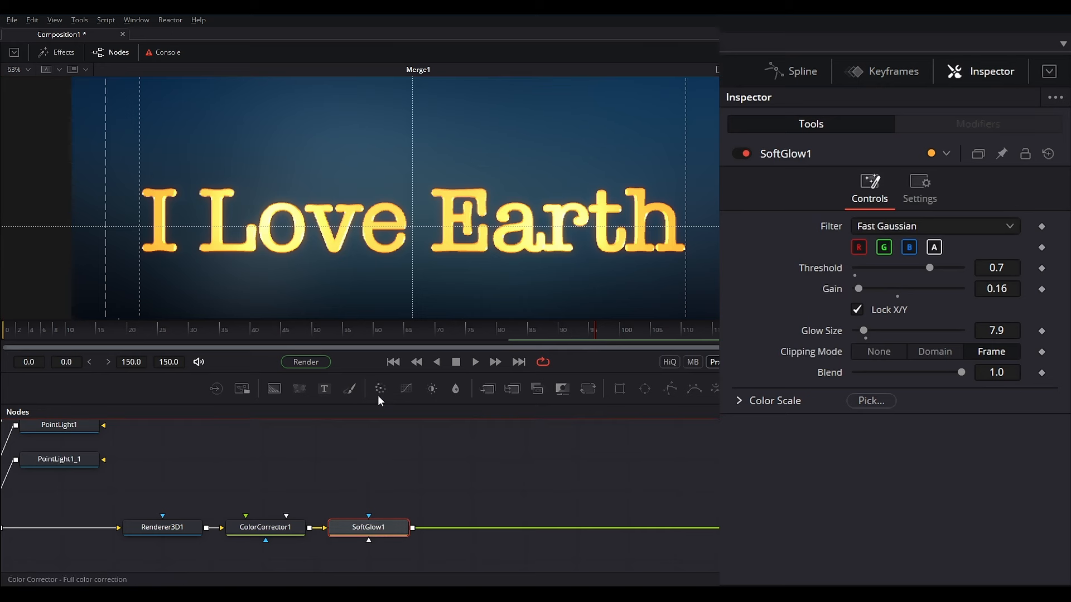
key(shift+space)
text(soft)
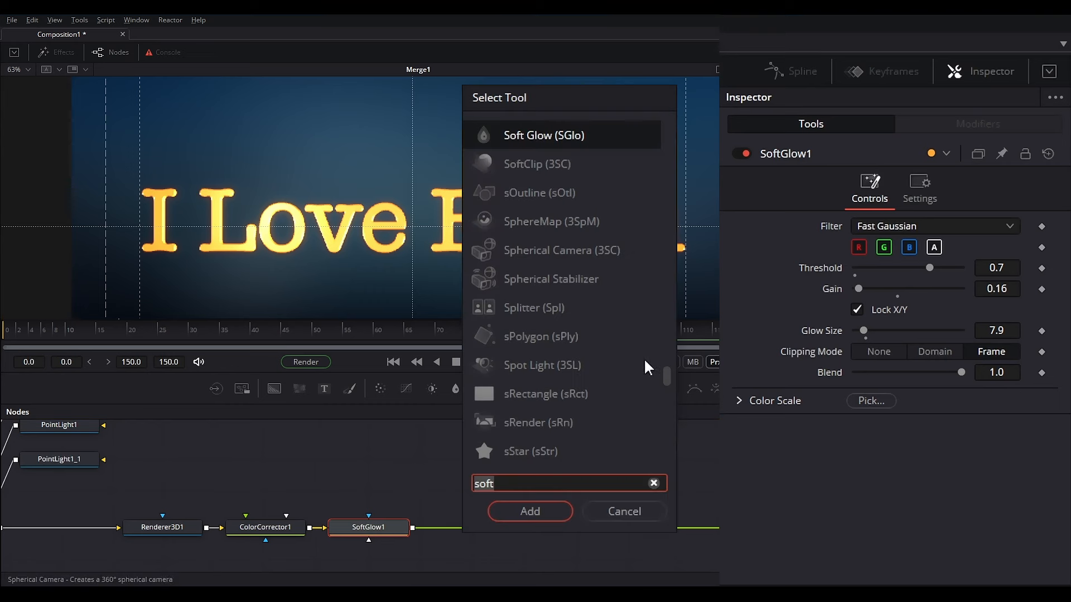
click(624, 512)
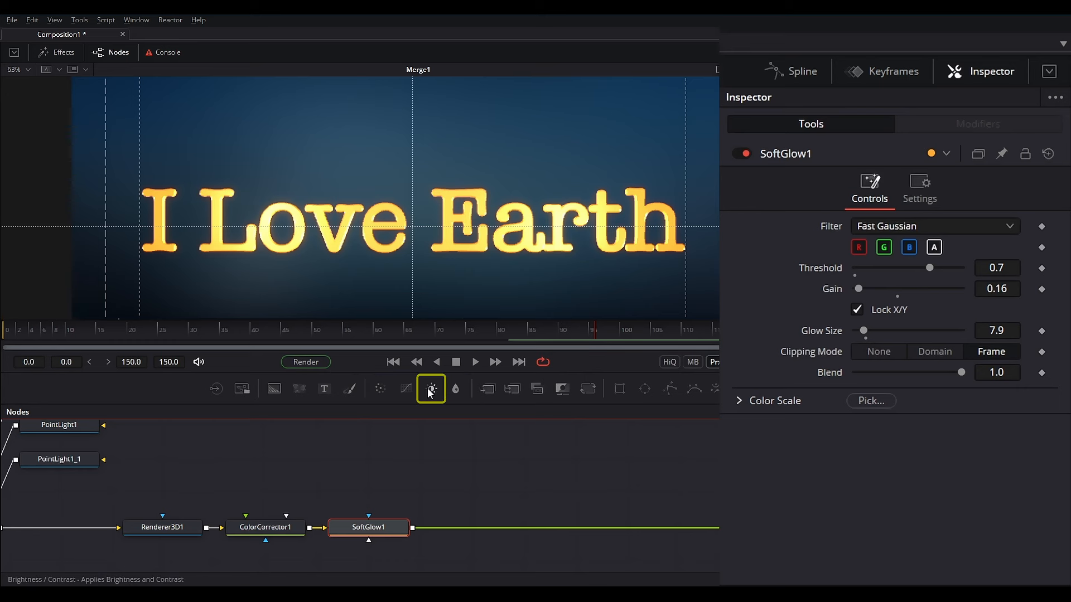
Insert a Brightness / Contrast node after SoftGlow1 and set its Gain to 0.8
drag(431, 393, 477, 527)
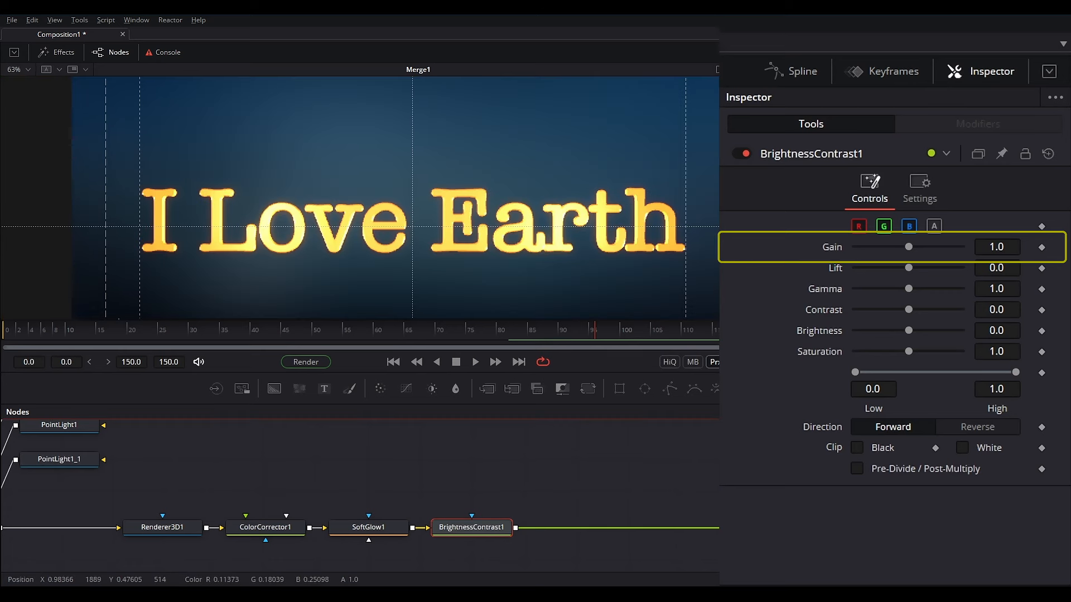
click(995, 247)
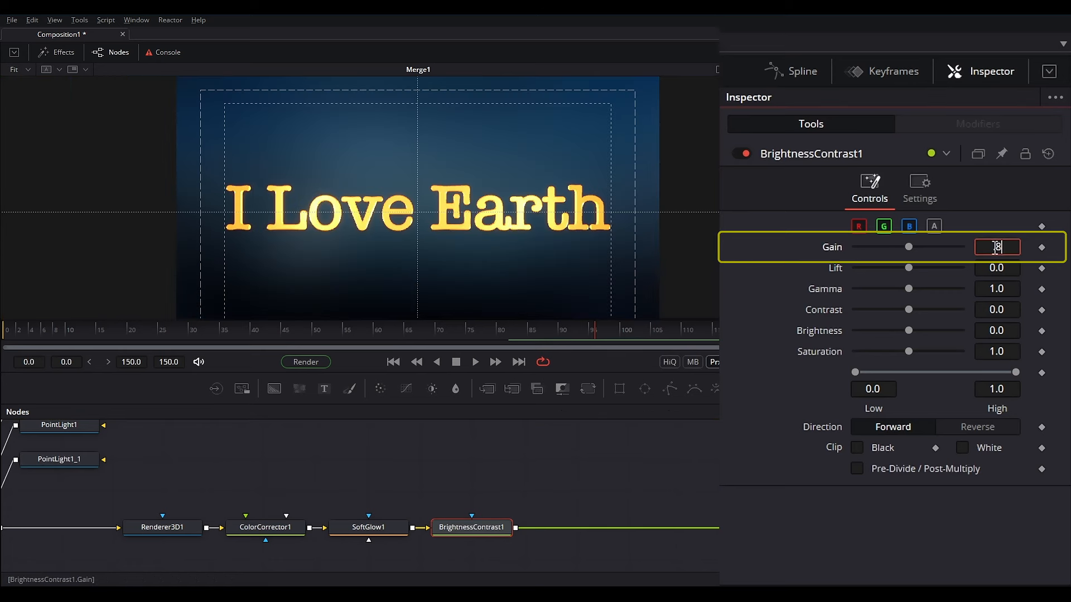
text(.8)
key(Tab)
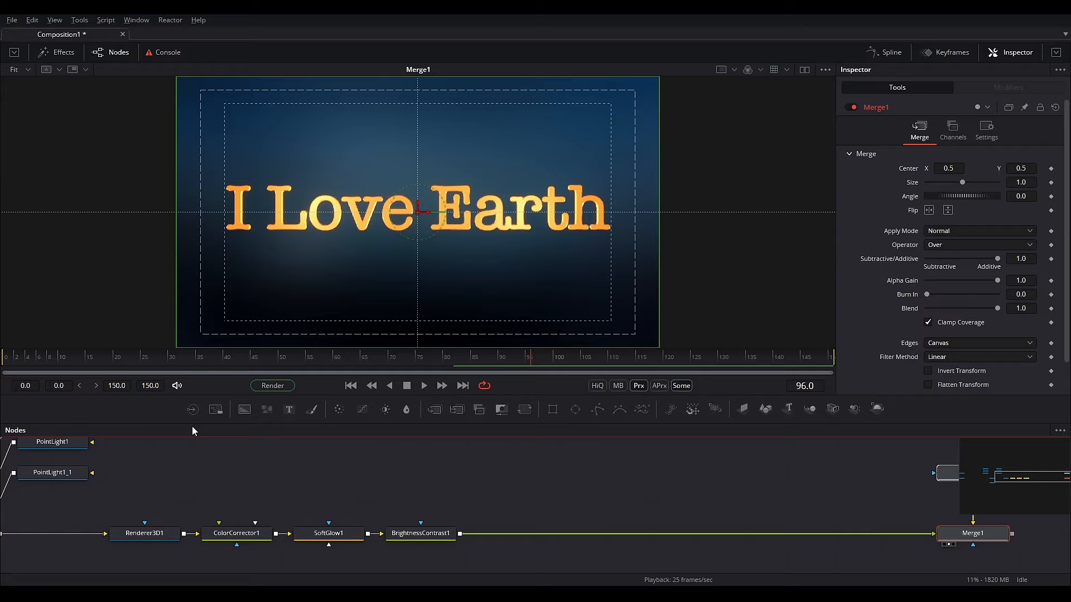
Add a 2D Text node and merge it over the output of BrightnessContrast1
drag(312, 400, 610, 437)
drag(671, 450, 514, 553)
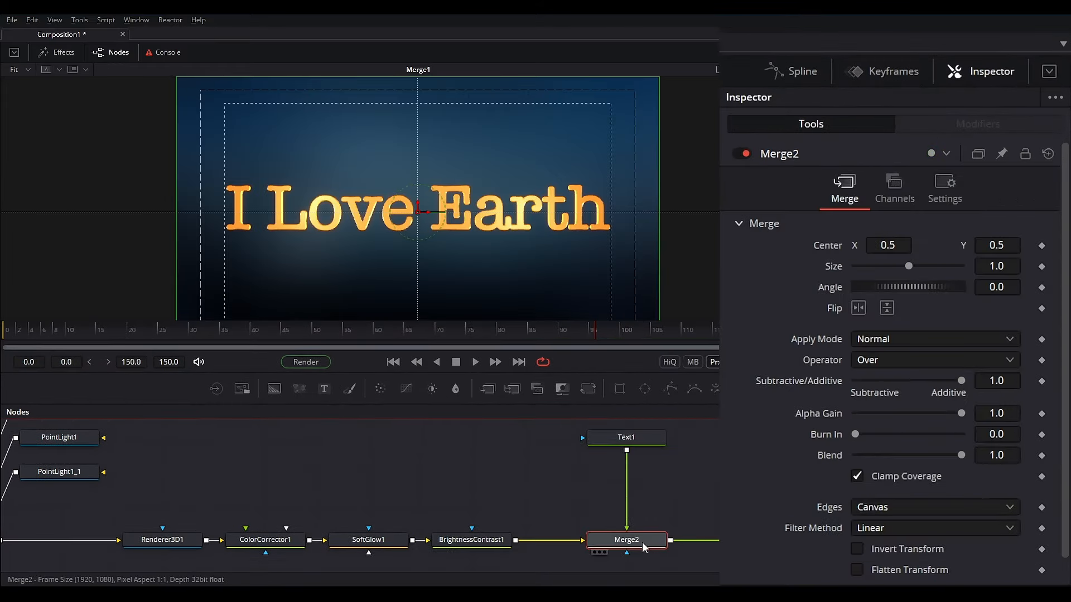
Enter TEXT as the content of the Text1 node and enlarge its size to about 0.3425
click(597, 440)
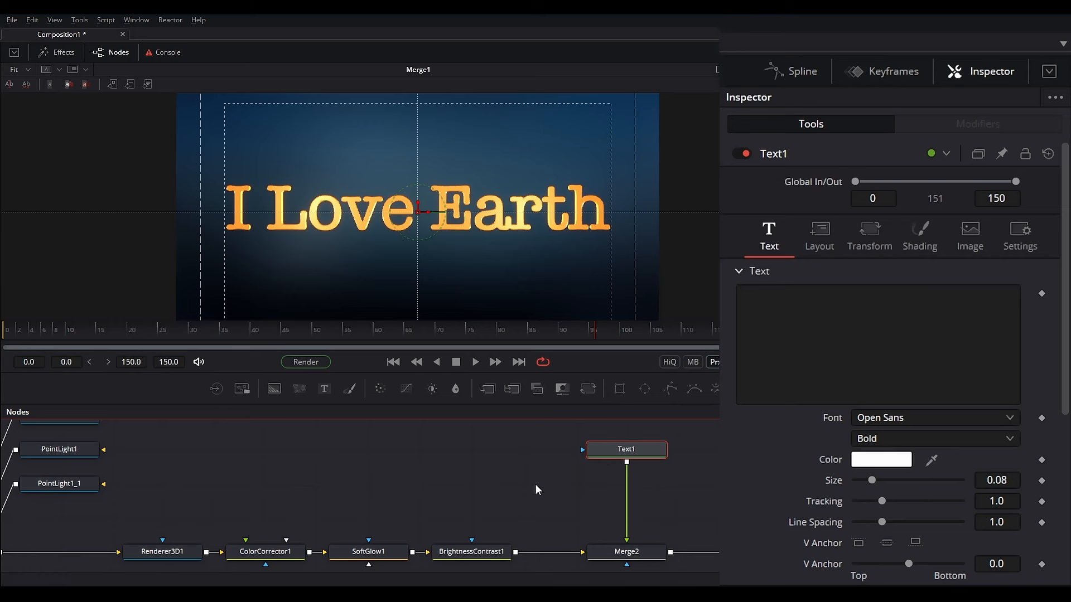
click(778, 355)
text(TEXT)
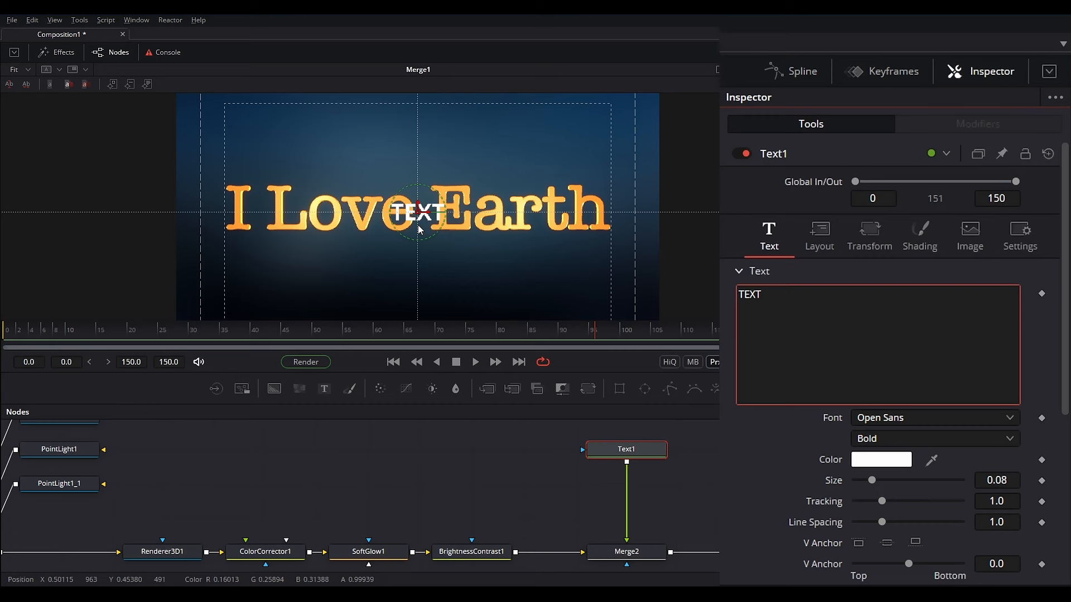
drag(871, 480, 927, 487)
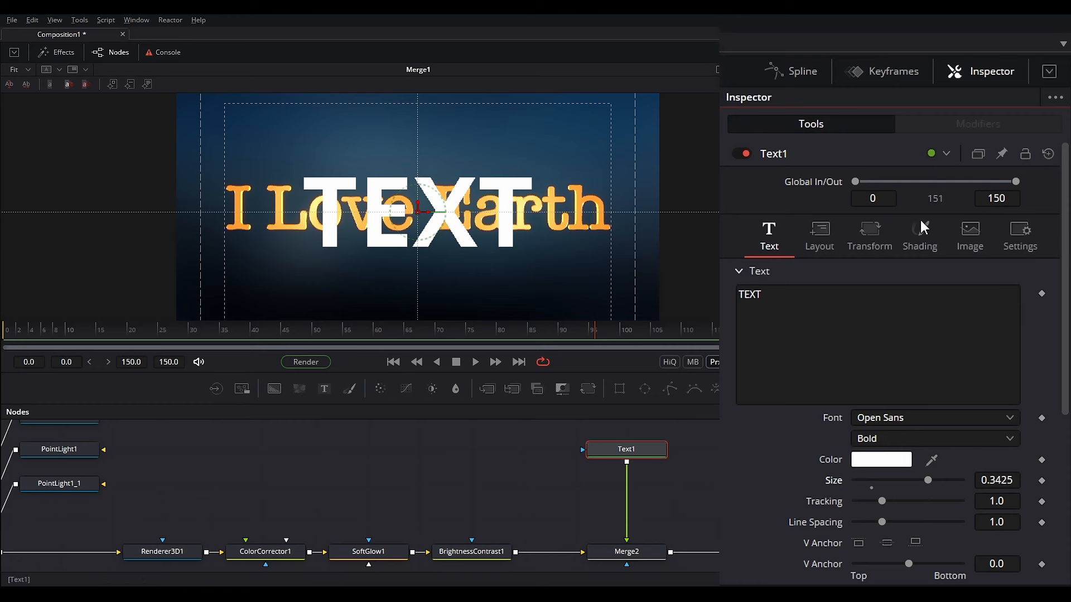
Enable the Black Shadow shading element, number 3, for the Text1 node
click(932, 242)
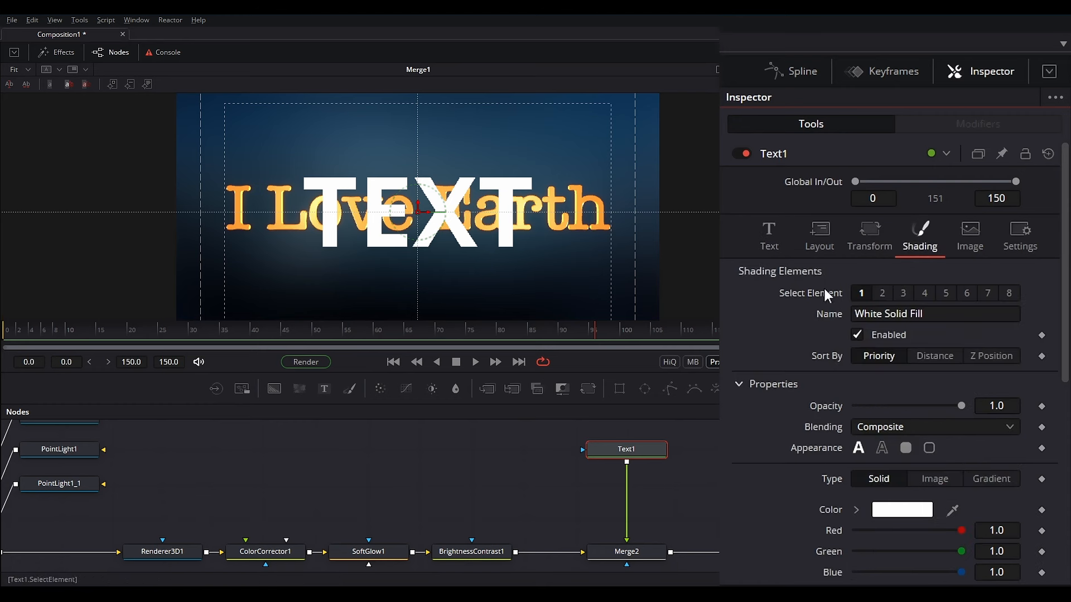
click(902, 294)
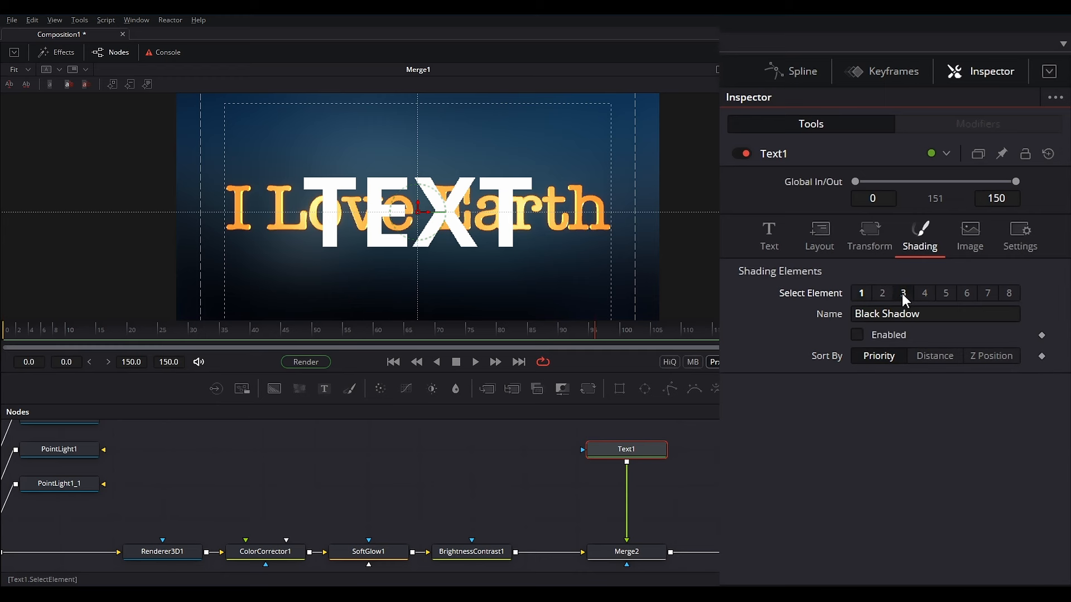
click(859, 334)
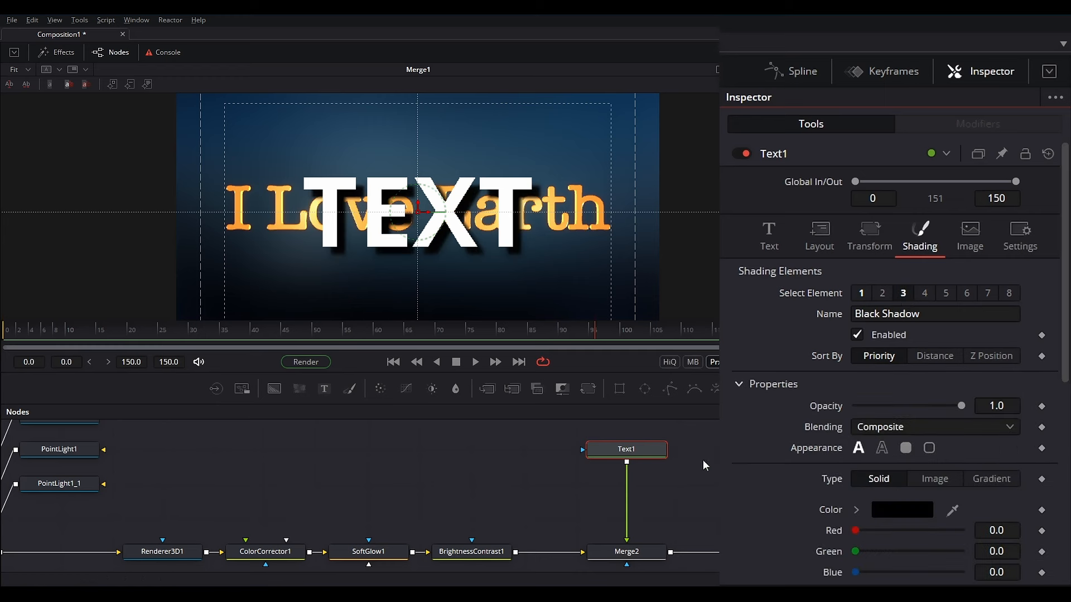
Delete the Text1 node and the Merge2 node it was connected to
click(632, 454)
key(Delete)
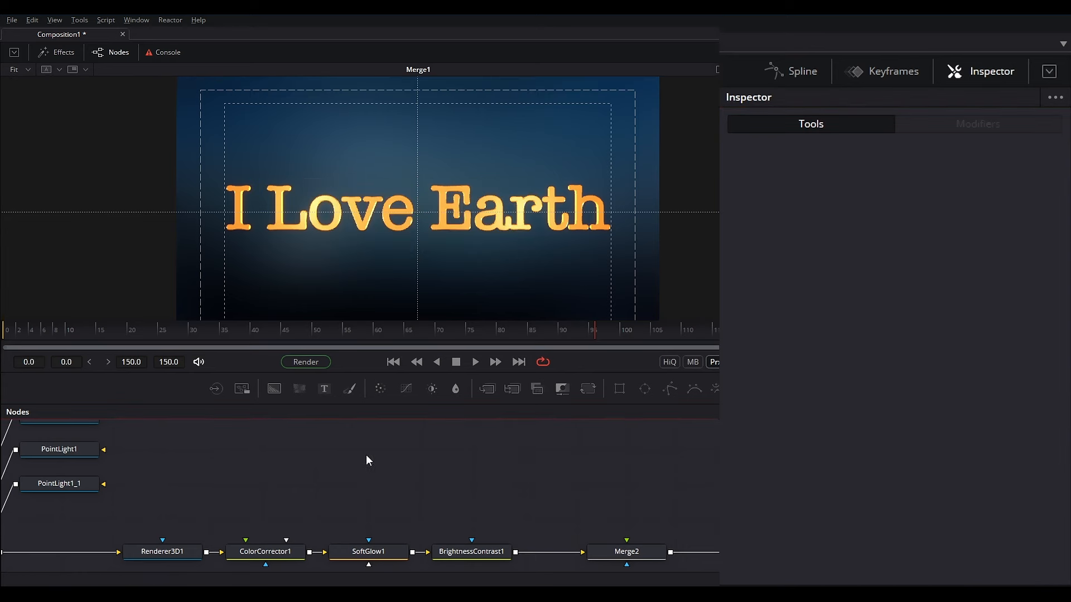
click(289, 480)
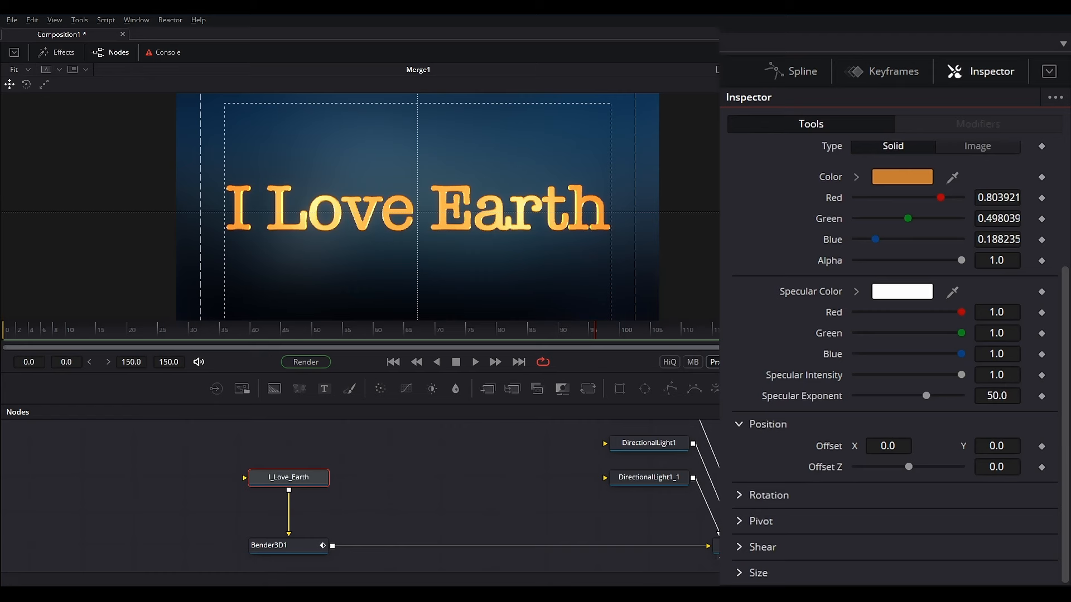
drag(809, 474, 438, 492)
drag(836, 498, 621, 486)
Add a second Brightness / Contrast node fed by the output of Renderer3D1 and show it in the first viewer
click(388, 529)
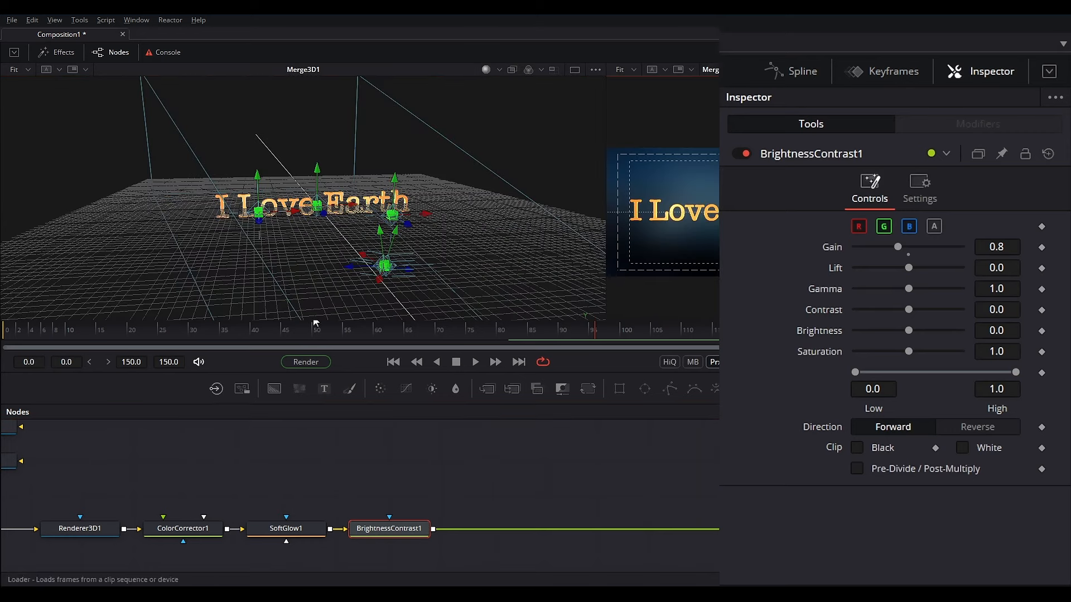
drag(605, 294, 367, 284)
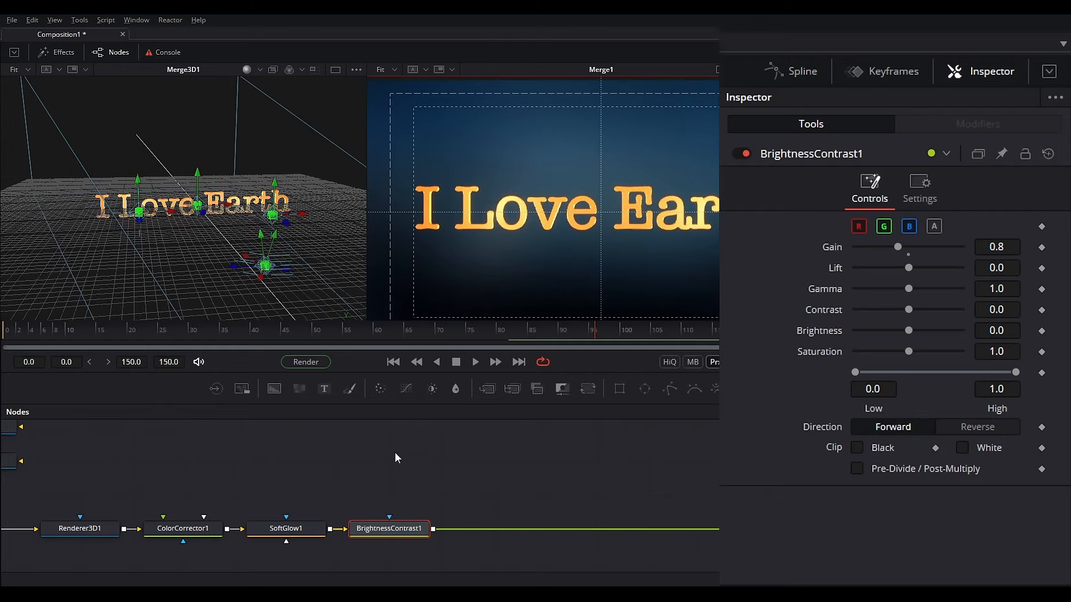
drag(431, 389, 574, 453)
drag(151, 518, 373, 495)
drag(346, 534, 605, 516)
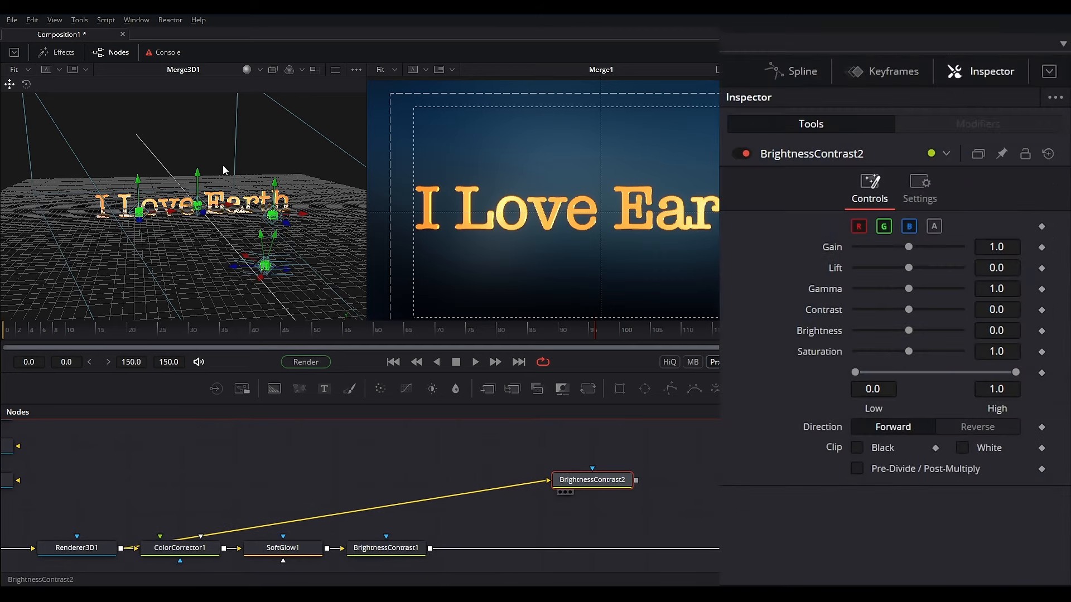
key(1)
drag(366, 286, 389, 286)
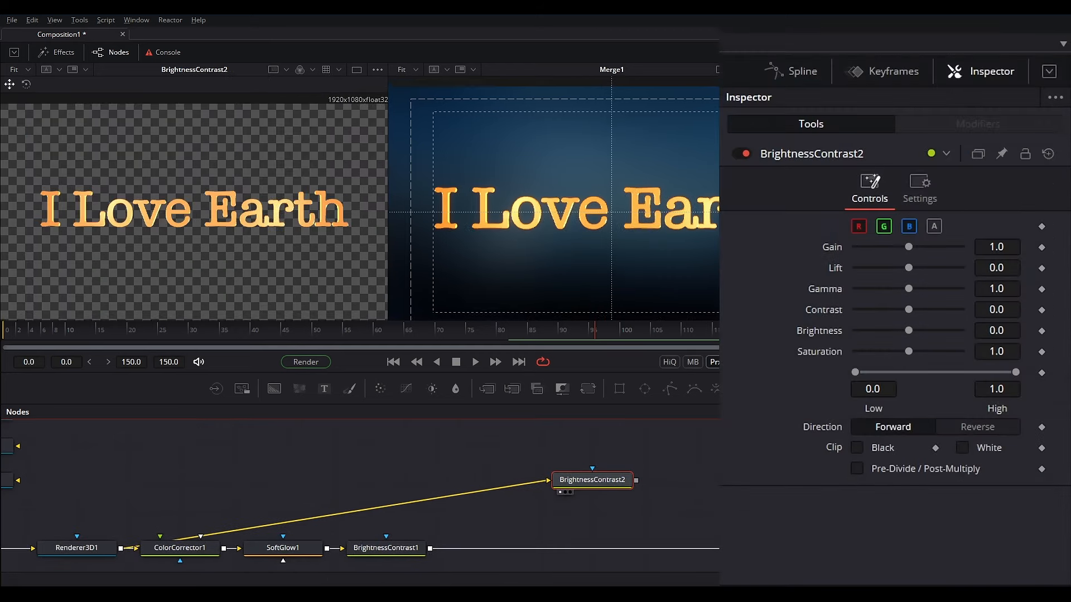
Set the Gain of BrightnessContrast2 to 0.0 and enable Clip Black, Clip White and Pre-Divide / Post-Multiply
drag(909, 246, 719, 246)
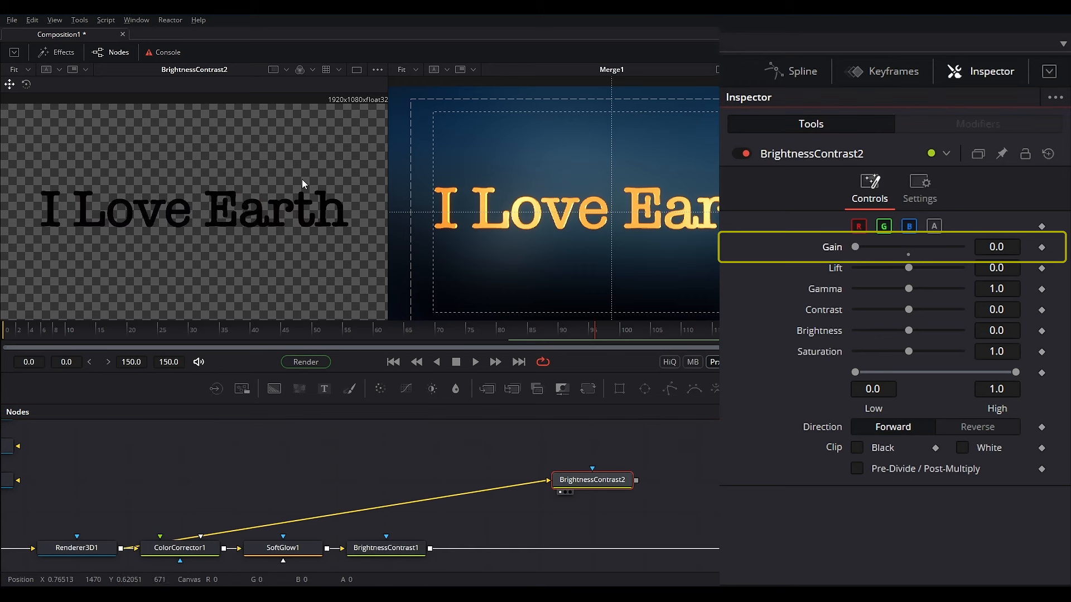
click(857, 449)
click(963, 447)
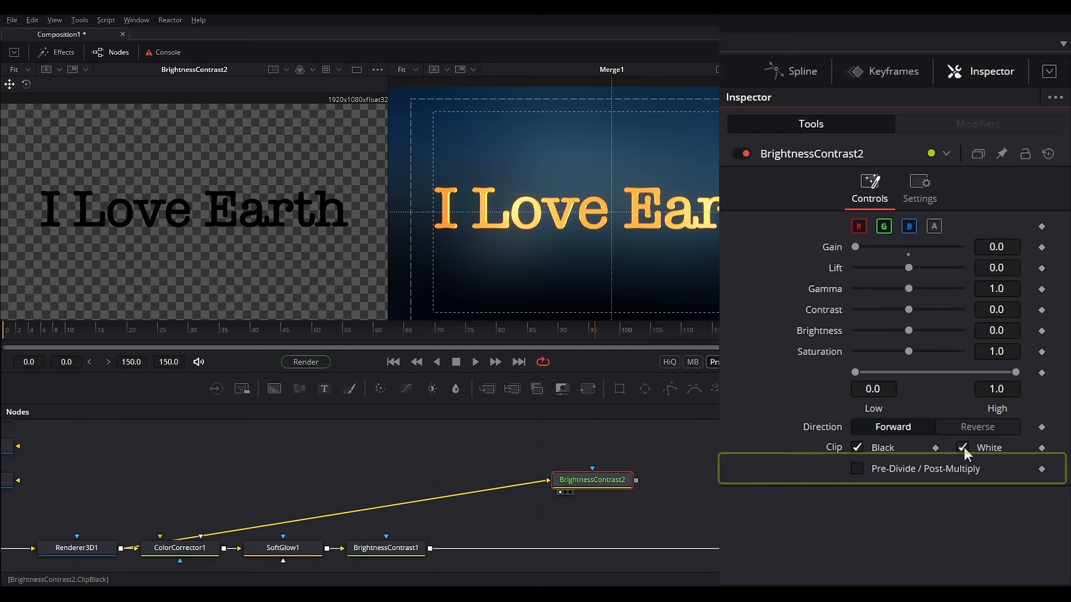
click(853, 469)
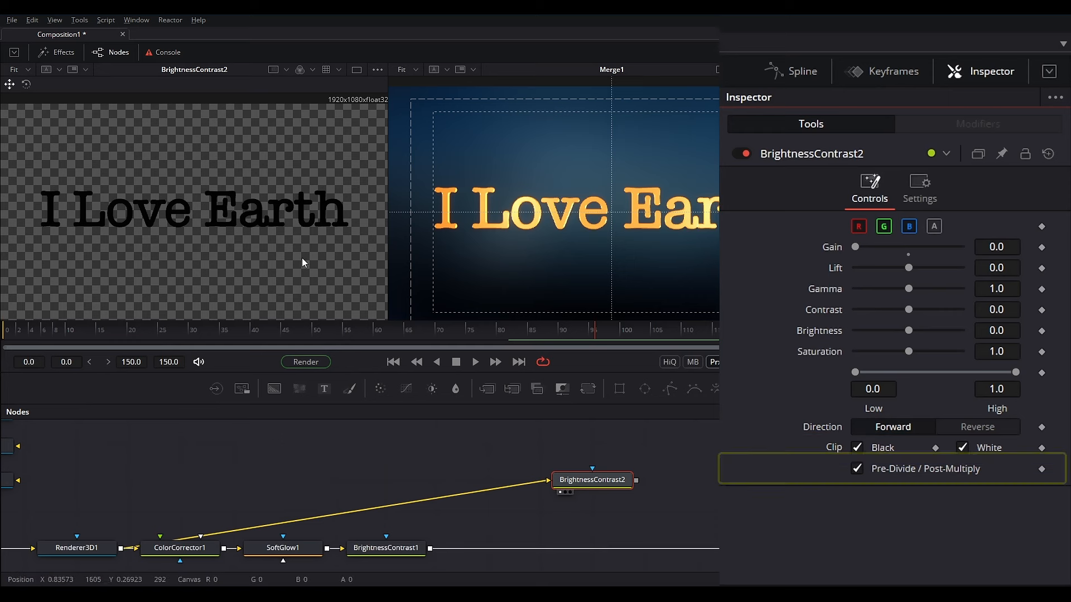
Add a Transform node after BrightnessContrast2, place it directly below that node and show it in the first viewer
drag(578, 489, 576, 454)
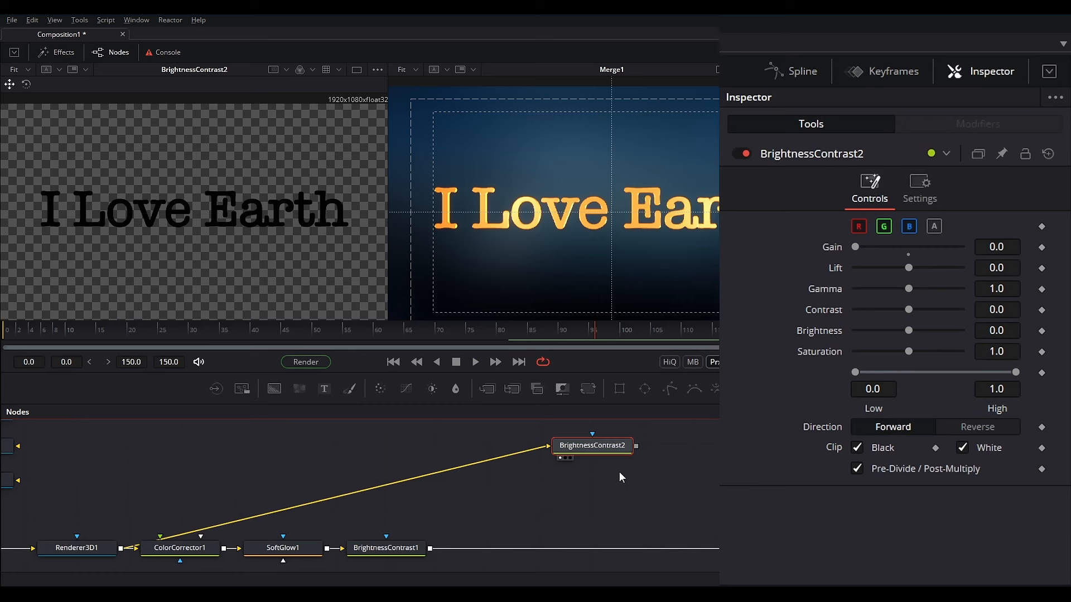
key(shift+space)
text(soft)
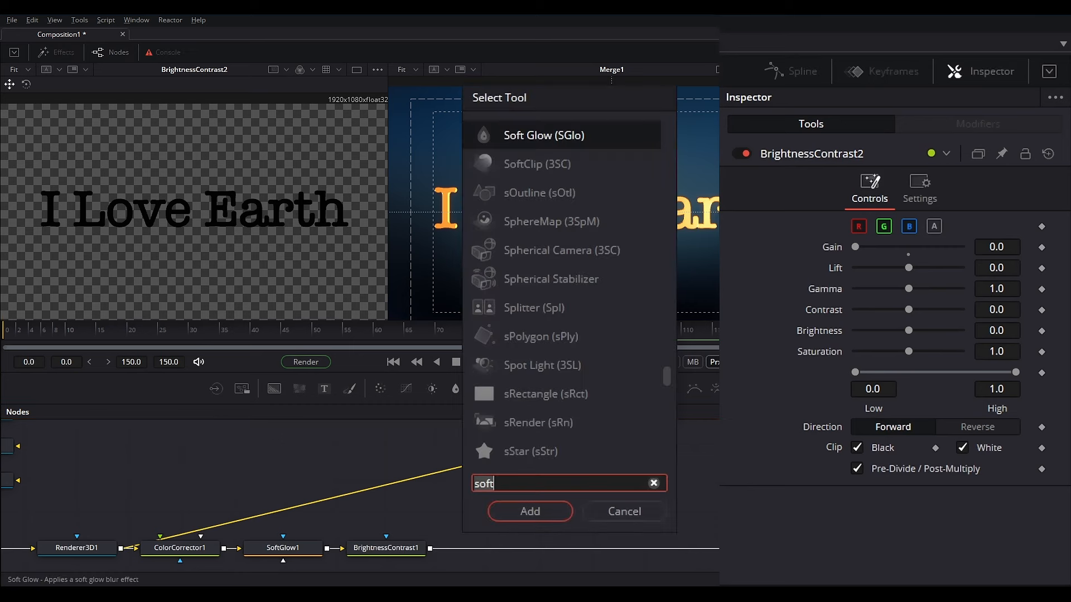
key(BackSpace)
key(BackSpace)
key(BackSpace)
key(BackSpace)
text(xf)
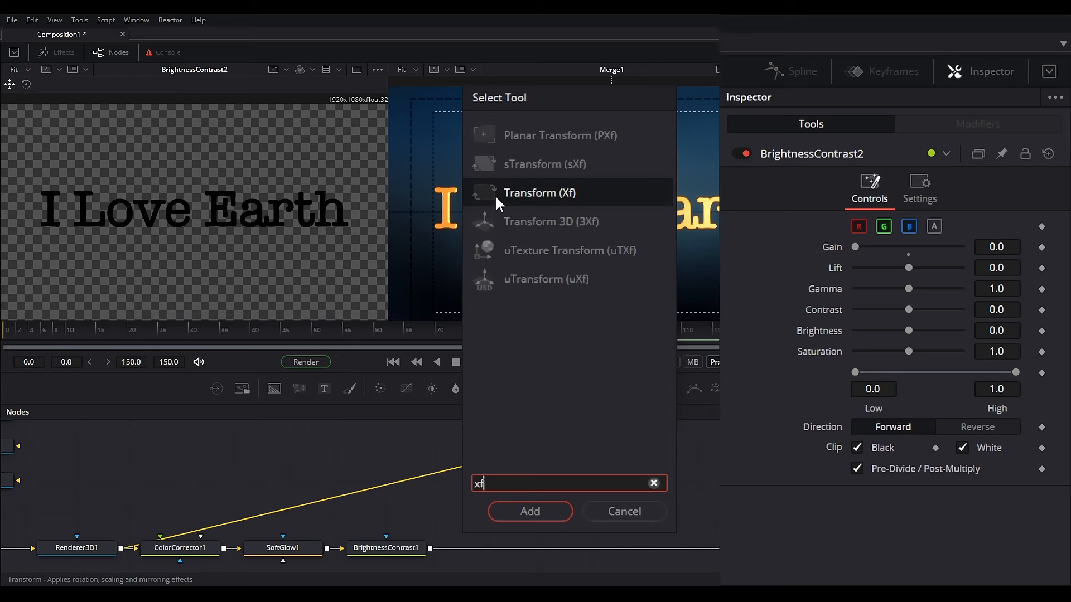
key(BackSpace)
key(BackSpace)
text(Transform)
click(541, 509)
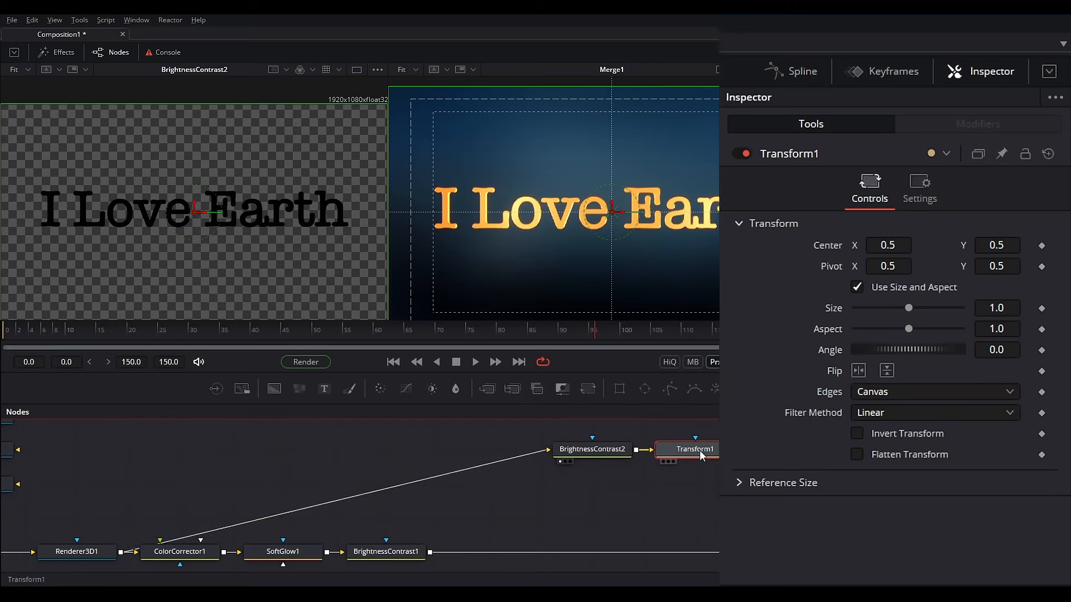
drag(702, 454, 593, 485)
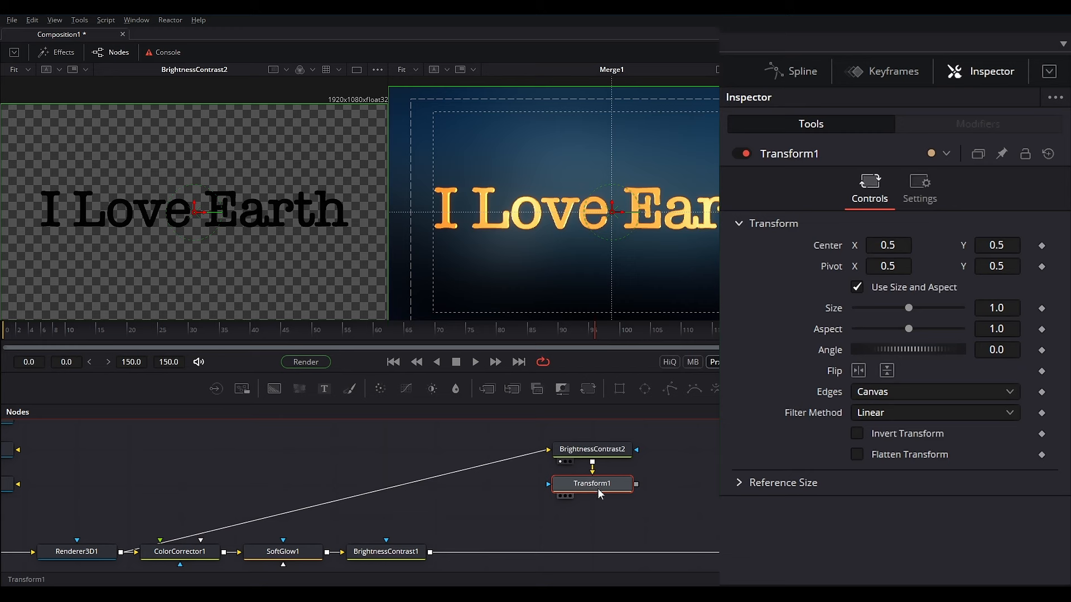
key(1)
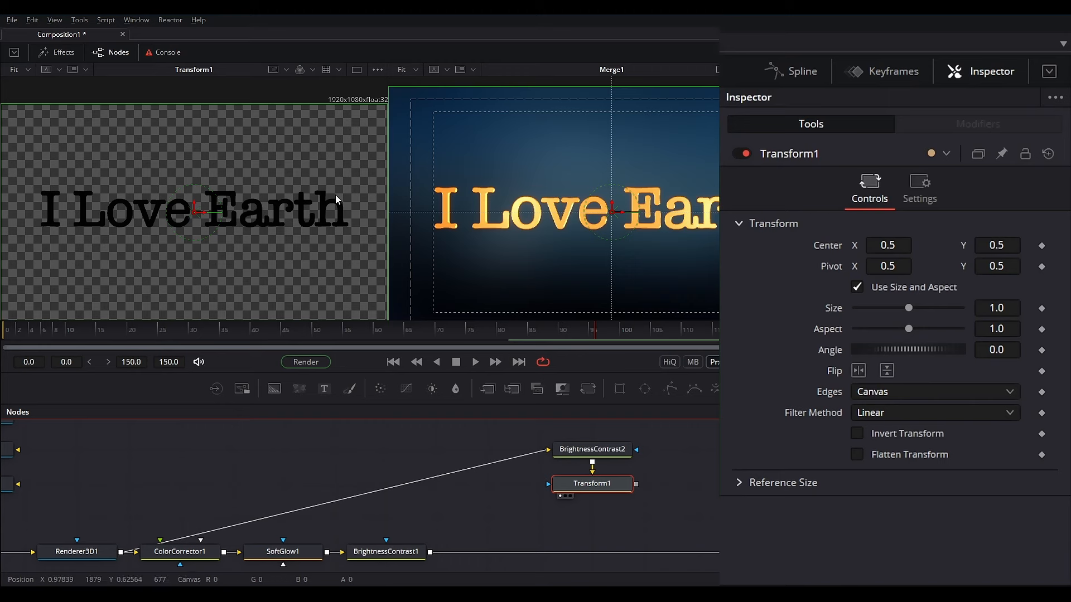
Try moving and scaling the black text with Transform1, and reset its Size and Center to the defaults
mouse_move(198, 211)
mouse_down()
mouse_move(208, 213)
mouse_move(206, 191)
mouse_move(198, 221)
mouse_move(182, 213)
mouse_move(191, 208)
mouse_up()
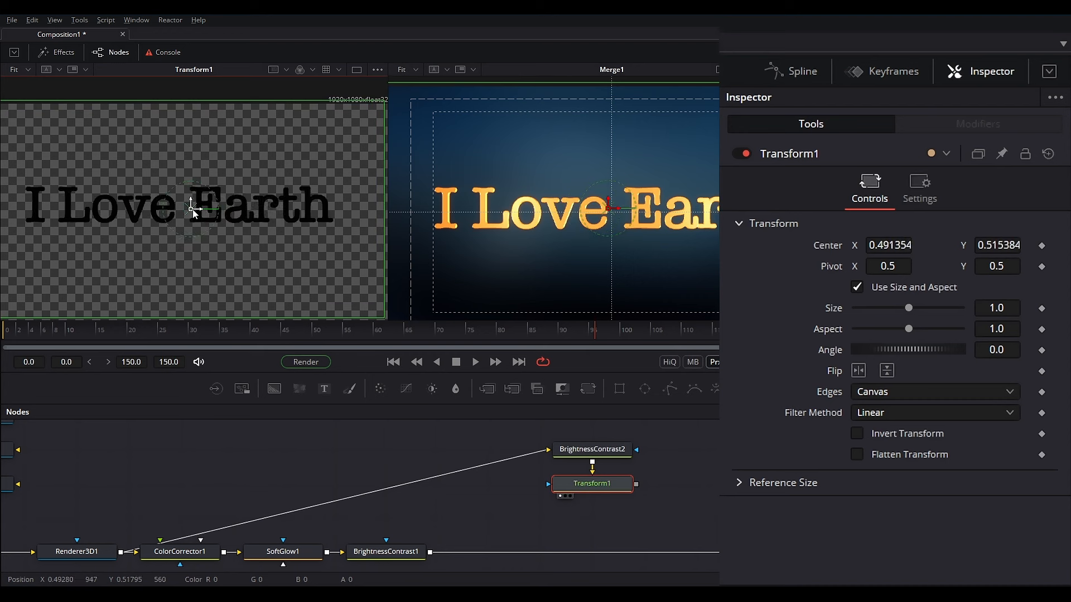
drag(909, 308, 903, 362)
double_click(834, 308)
double_click(837, 245)
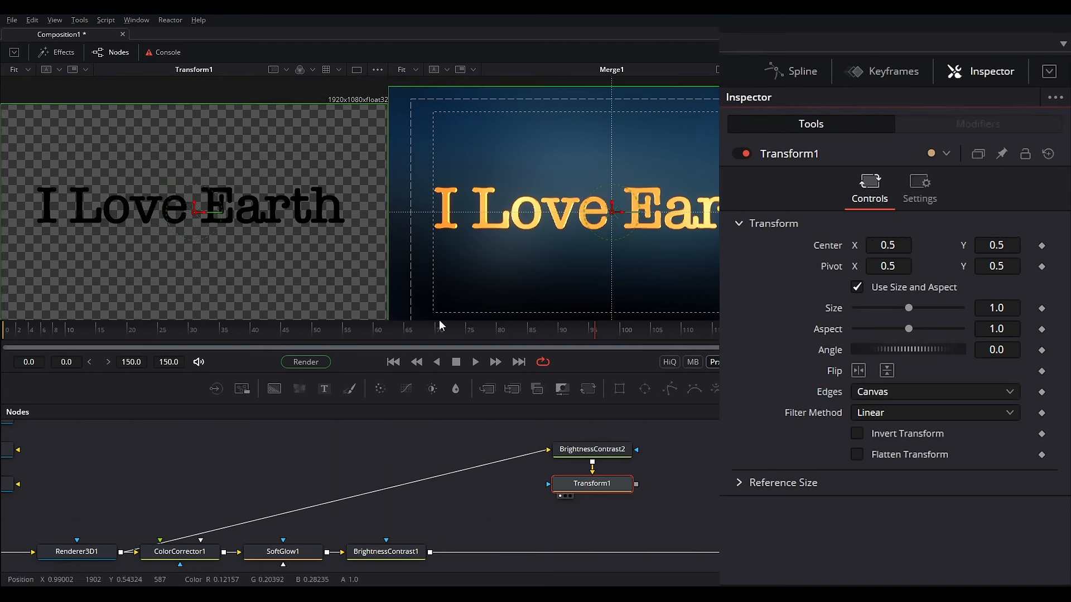
Add a Blur node after Transform1, place it below that node and show it in the first viewer
mouse_move(616, 493)
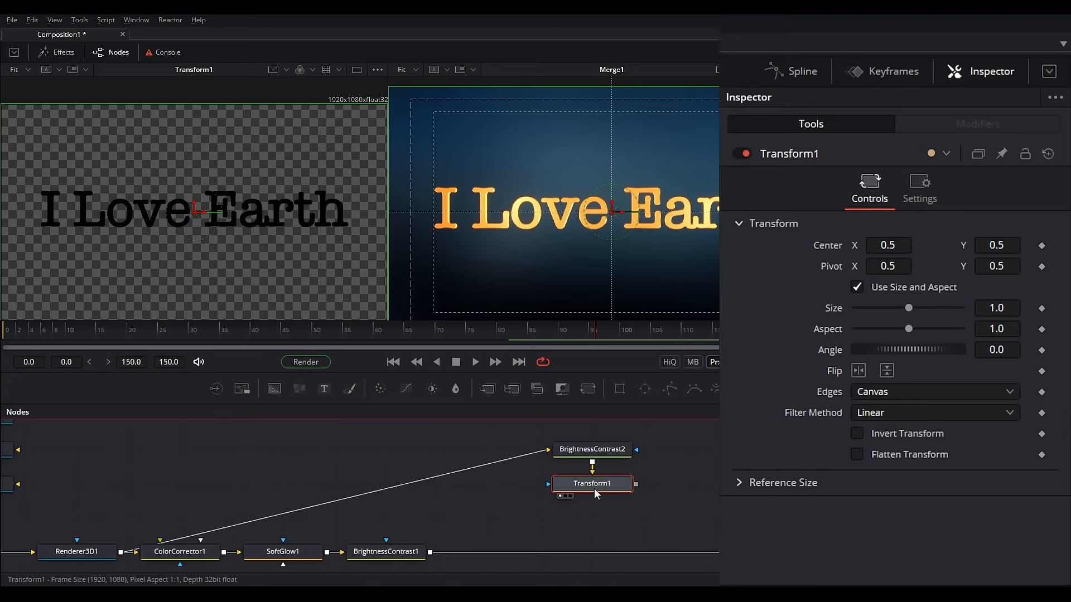
key(shift+space)
text(Transform)
key(ctrl+a)
text(blu)
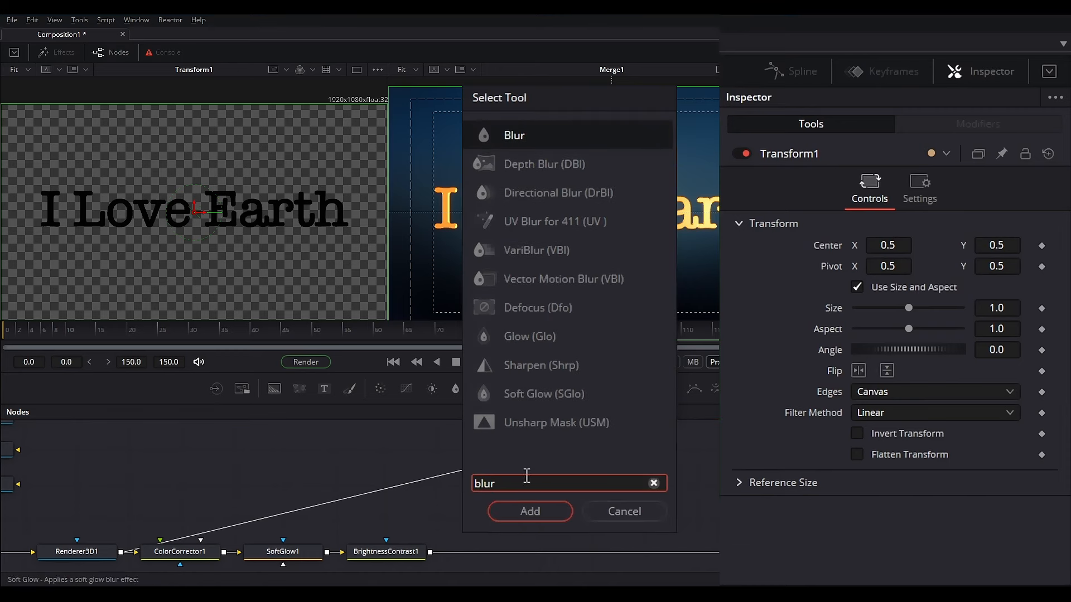
click(538, 510)
drag(608, 525, 318, 208)
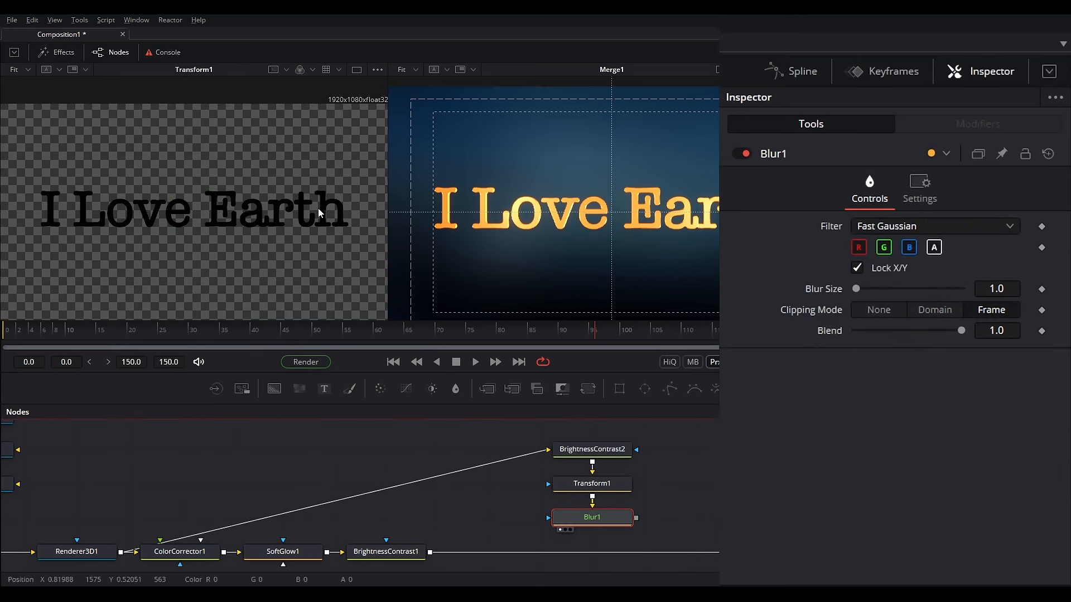
Set the Blur Size of Blur1 to 4.7
drag(856, 289, 867, 289)
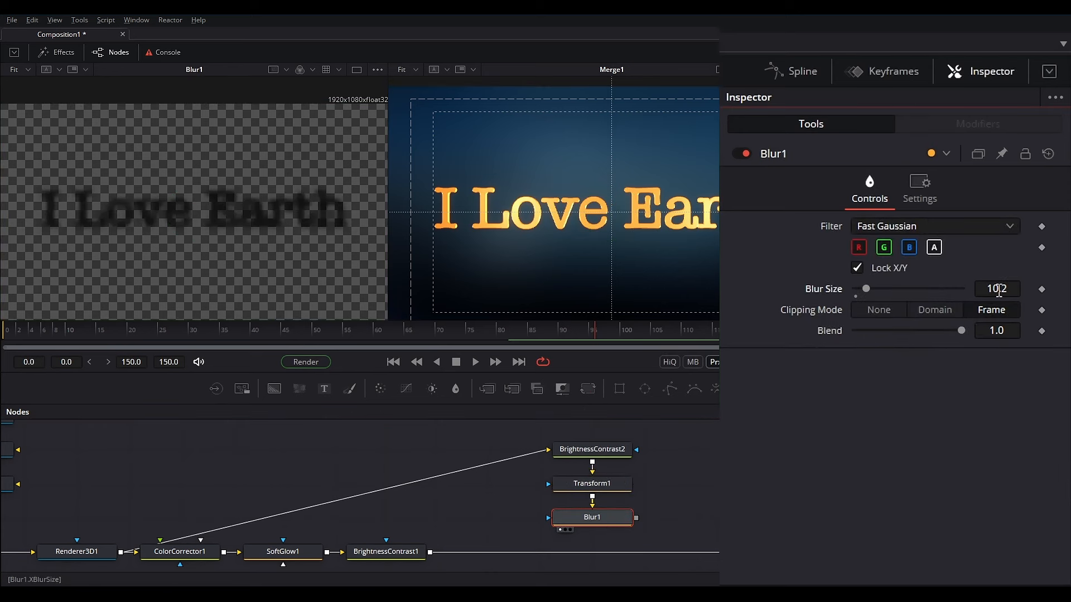
click(1007, 285)
text(4.7)
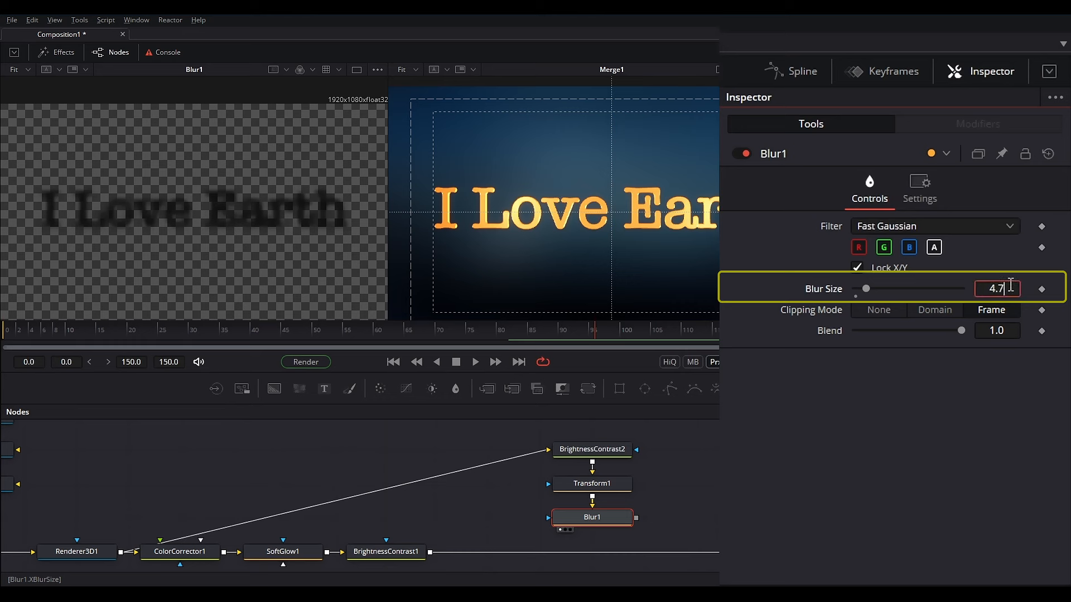
key(Return)
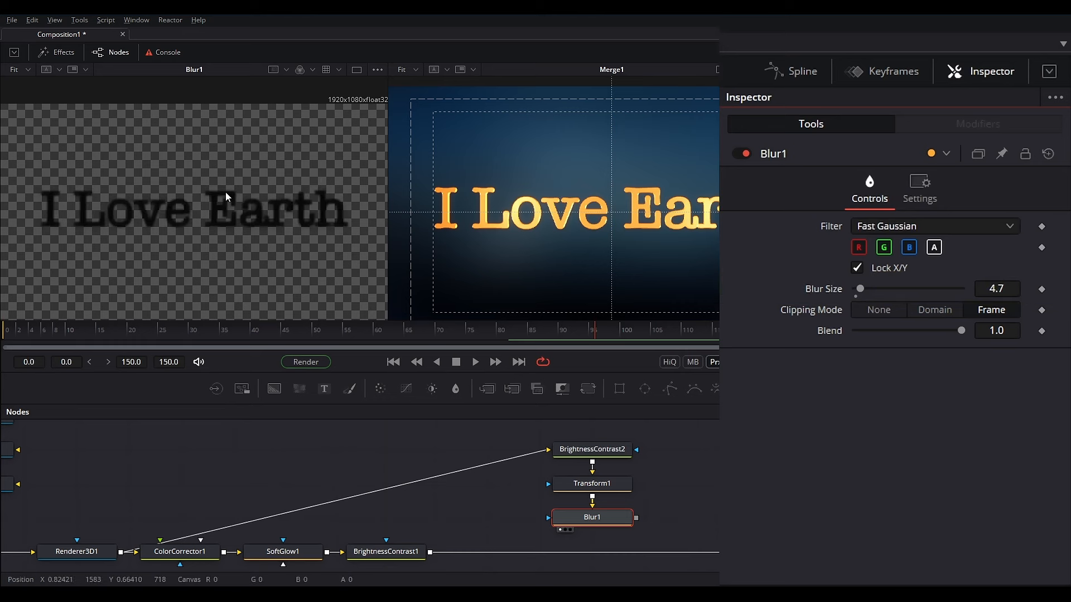
Merge the Blur1 output with the BrightnessContrast1 output and set the new merge's Operator to Under
drag(636, 518, 432, 552)
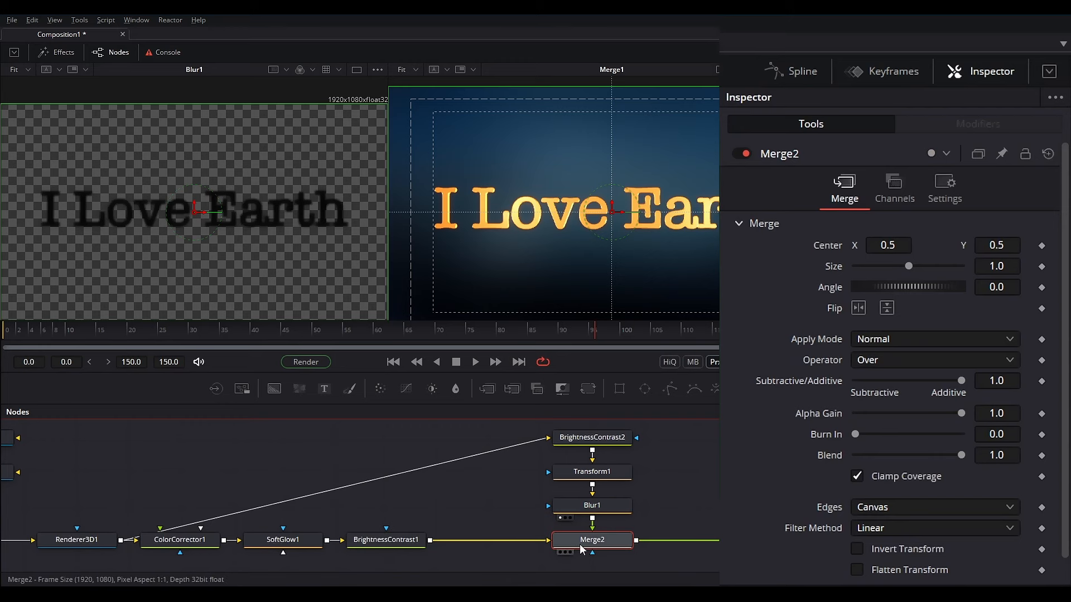
scroll(671, 216, up, 3)
scroll(707, 205, down, 3)
scroll(612, 232, up, 4)
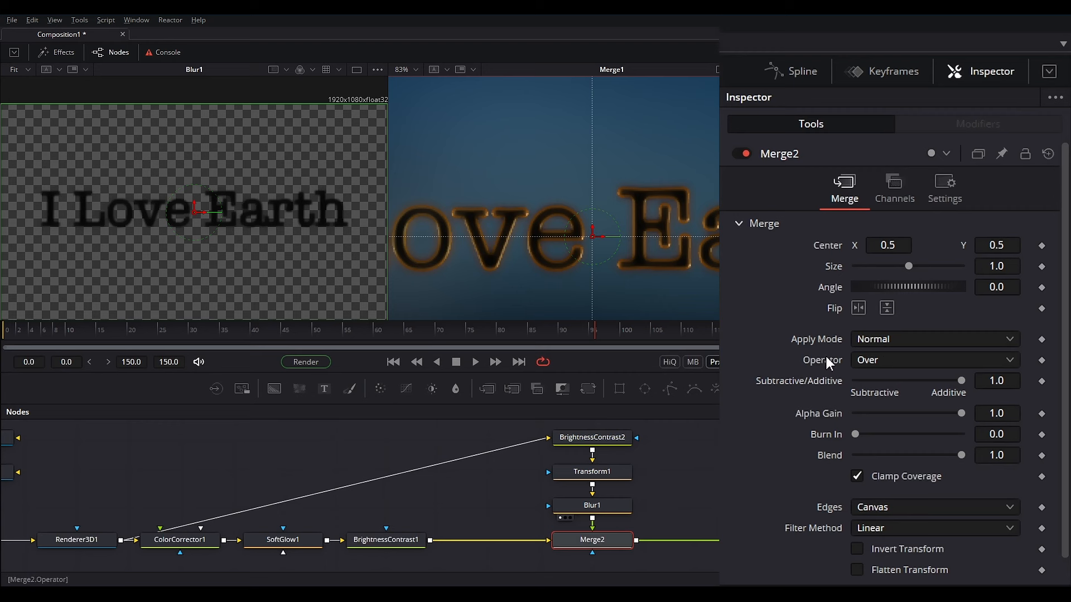
click(866, 359)
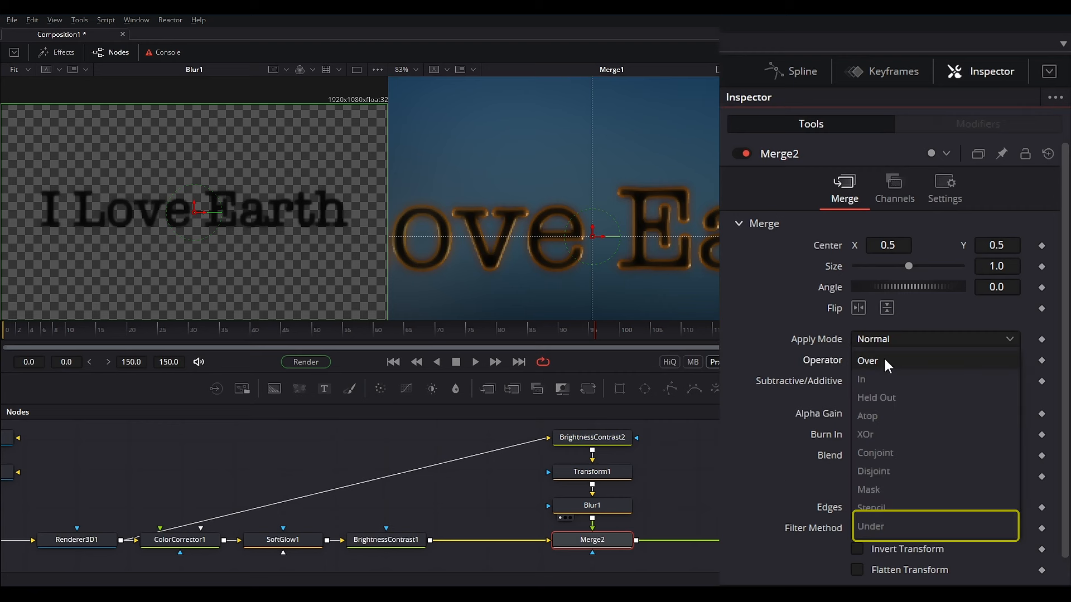
click(880, 527)
Offset the shadow slightly right and down by moving the Transform1 Center to about X 0.504, Y 0.487
click(591, 472)
drag(591, 234, 598, 247)
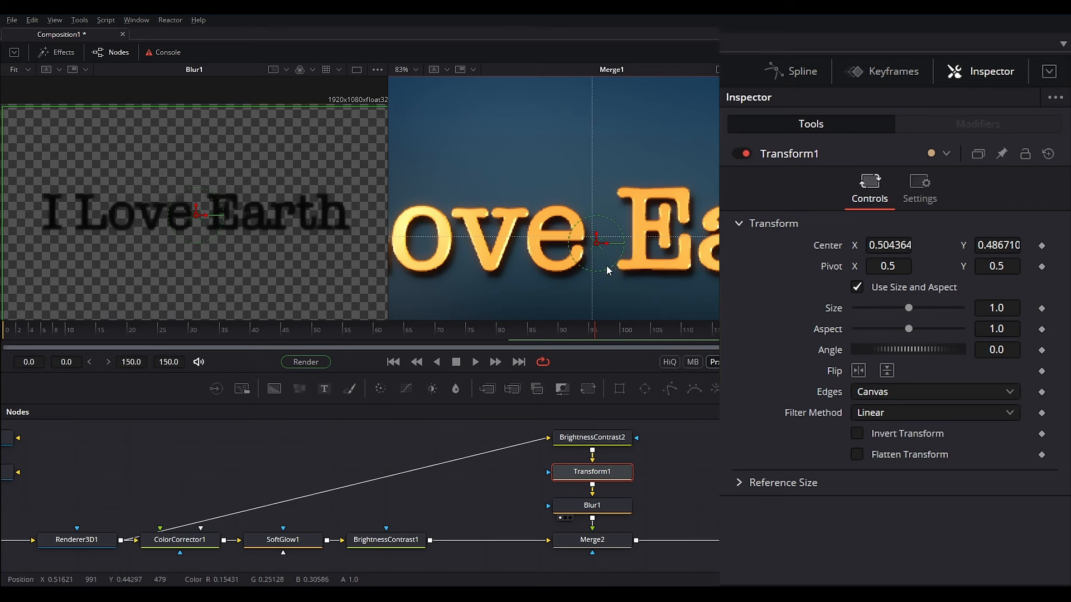
scroll(608, 265, down, 3)
Reduce the Blend of Merge2 to about 0.362 to soften the shadow
click(580, 541)
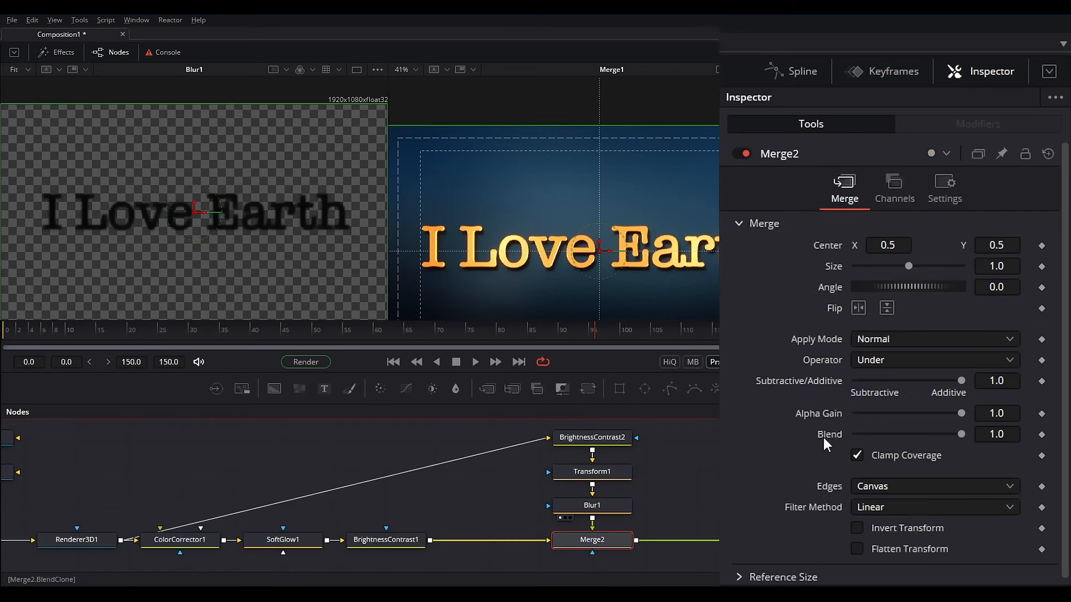
scroll(575, 271, up, 3)
drag(959, 436, 888, 438)
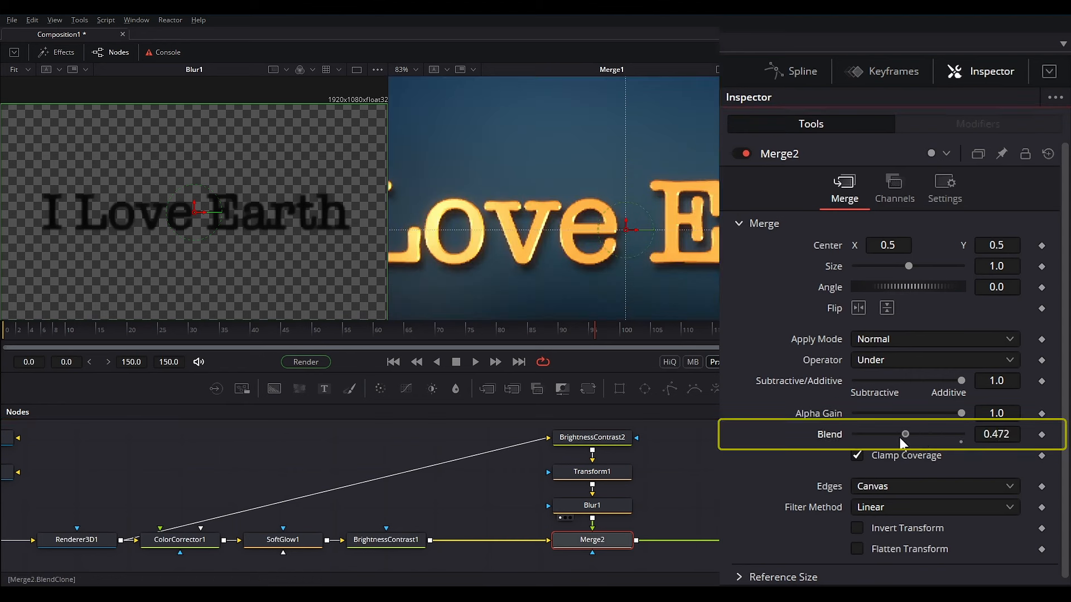
scroll(682, 262, down, 2)
scroll(647, 275, up, 1)
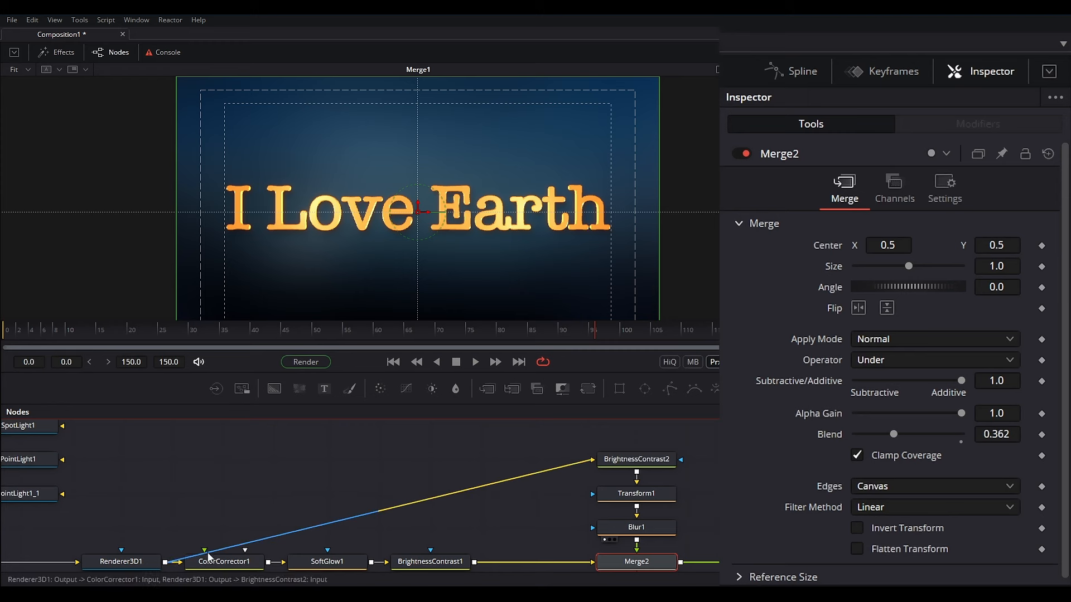
Insert a router on the connection from Renderer3D1 to BrightnessContrast2 and place it level with BrightnessContrast2
ctrl+click(414, 503)
drag(413, 503, 233, 461)
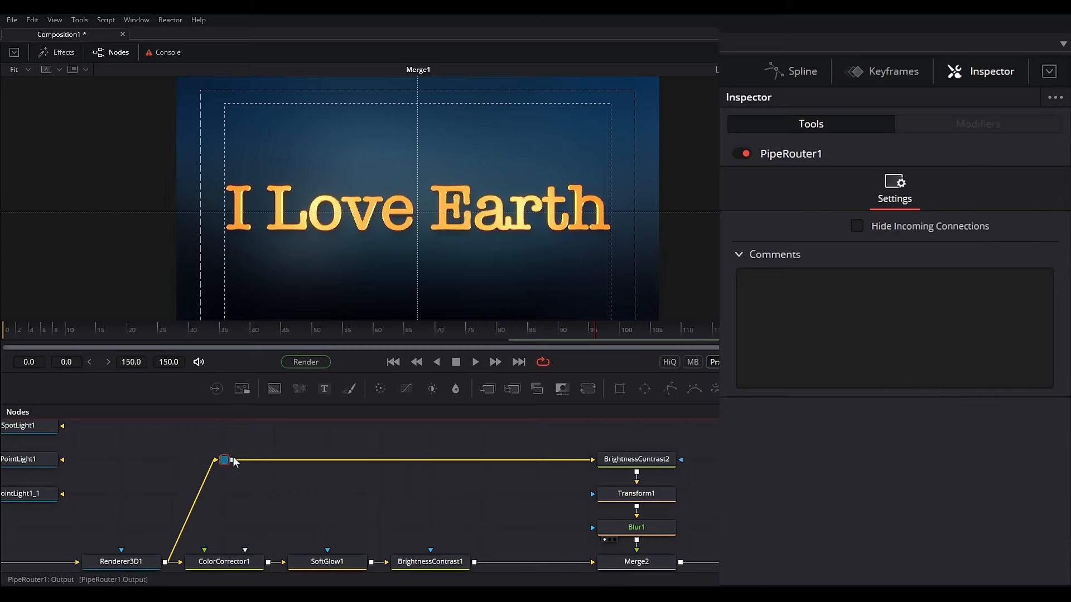
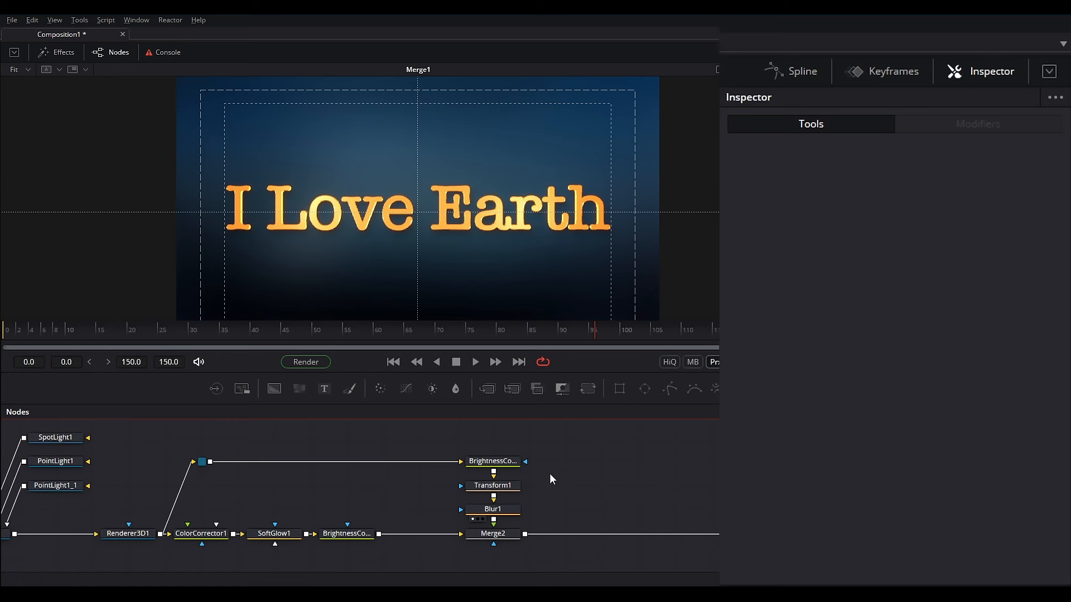
Add an Underlay around the BrightnessContrast2, Transform1, Blur1 and Merge2 nodes and rename it DropShadow
right_click(570, 449)
mouse_move(544, 229)
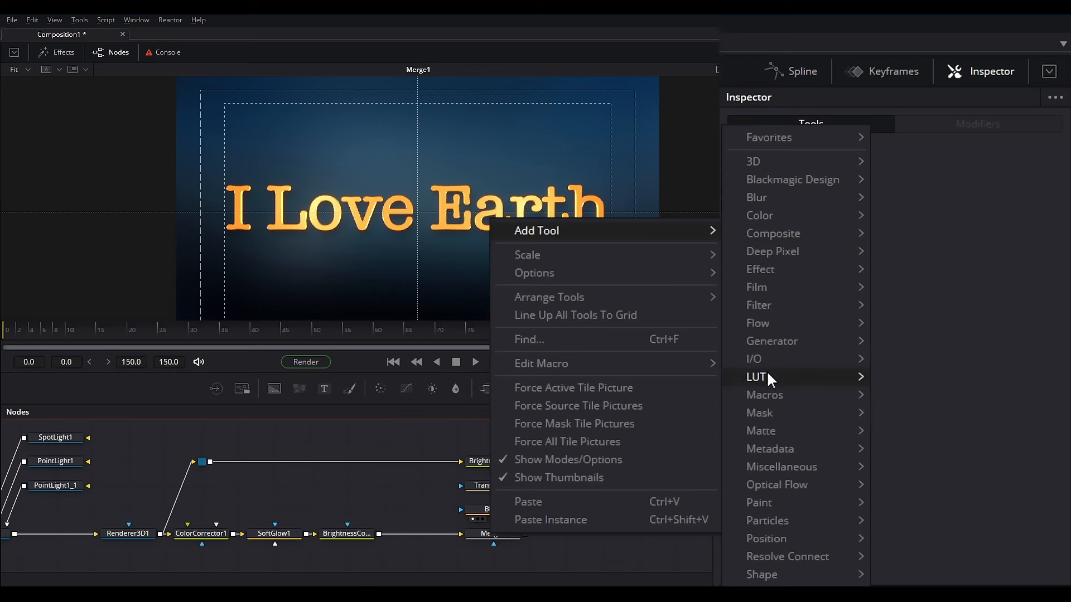
mouse_move(758, 322)
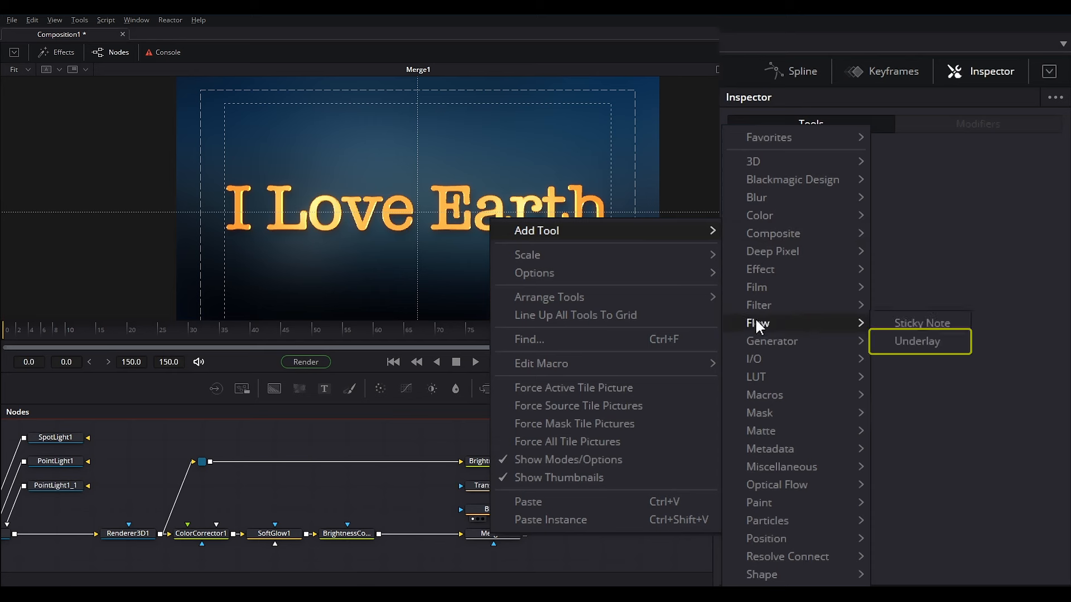
click(915, 342)
drag(568, 447, 509, 456)
key(F2)
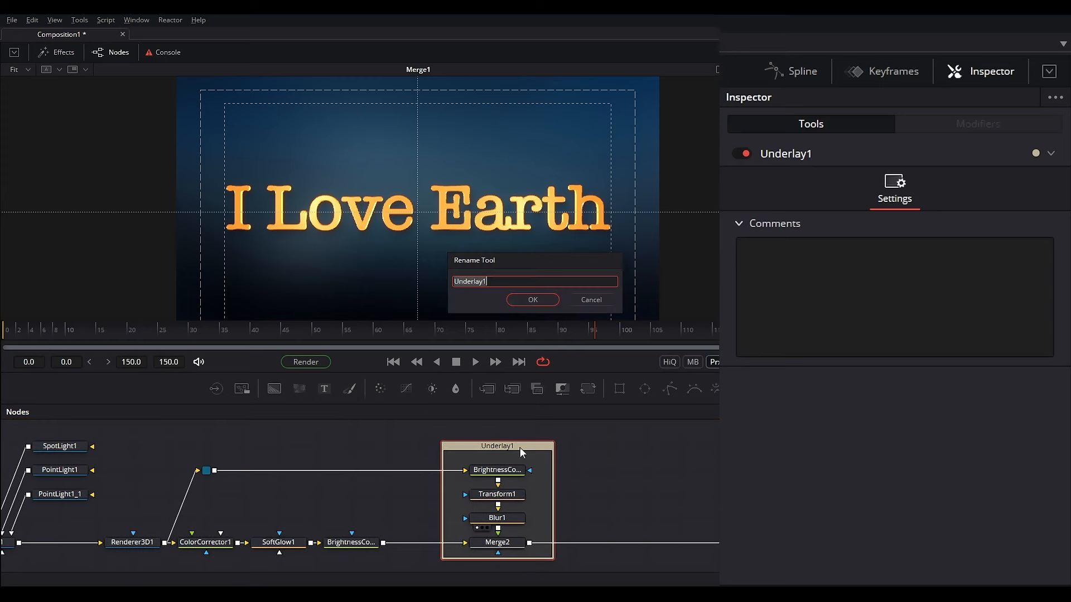
text(DropShadow)
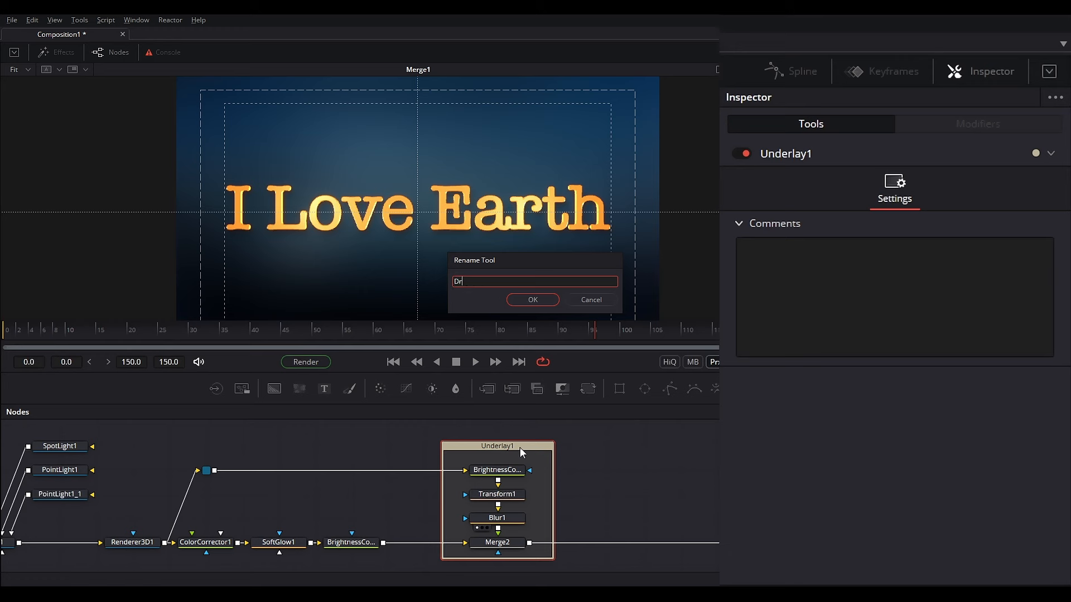
key(Return)
Select the four shadow nodes and the DropShadow underlay to examine how the group is organized
drag(538, 460, 491, 544)
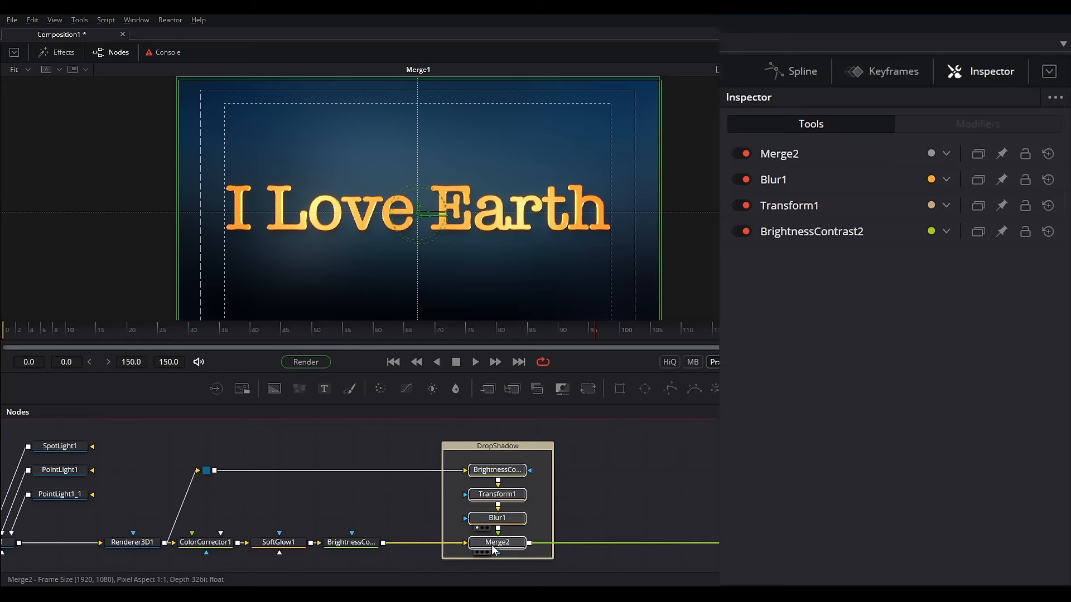
click(491, 542)
mouse_move(539, 448)
mouse_down()
mouse_move(570, 448)
mouse_move(530, 449)
mouse_up()
click(580, 481)
drag(627, 529, 559, 532)
drag(316, 502, 458, 502)
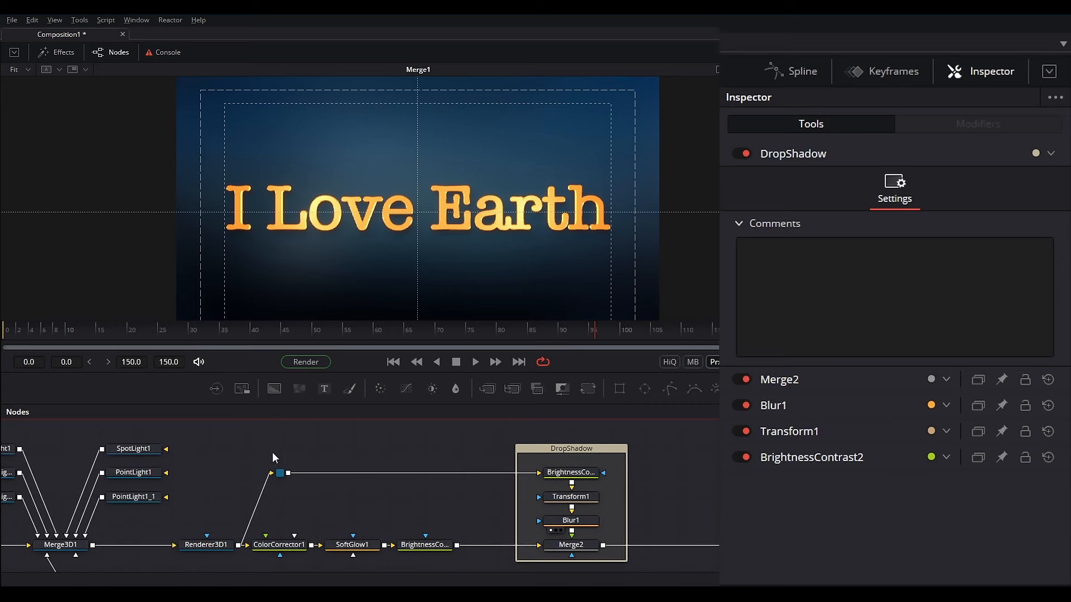
Space out the node tree by moving the color correction, glow and brightness nodes and the DropShadow group further right of Renderer3D1
drag(232, 489, 303, 492)
drag(250, 524, 259, 494)
drag(510, 537, 310, 536)
drag(639, 519, 474, 518)
drag(303, 526, 489, 552)
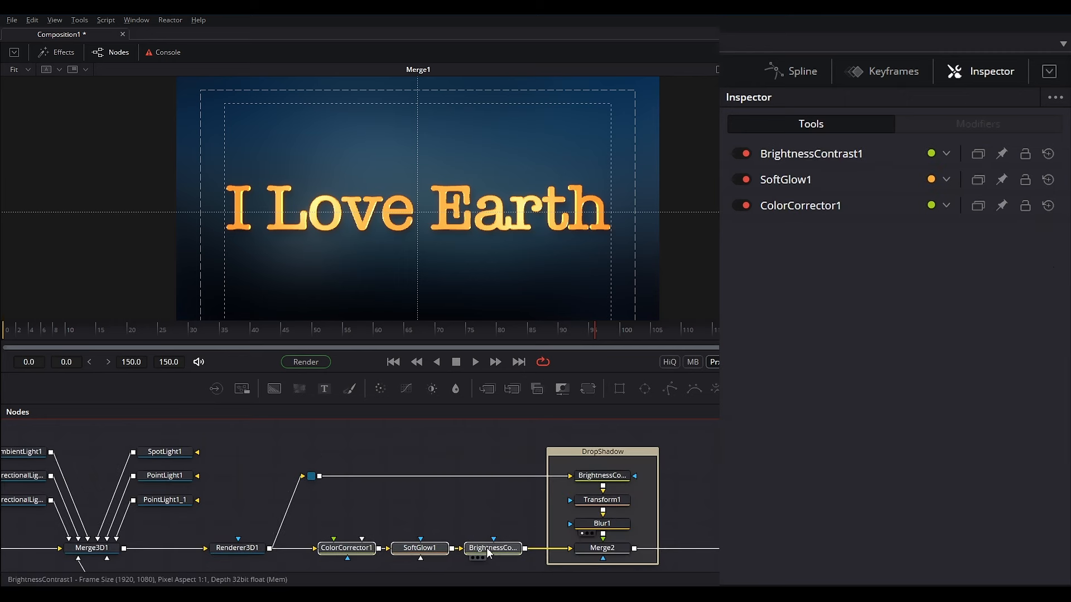
click(604, 549)
drag(618, 432, 686, 436)
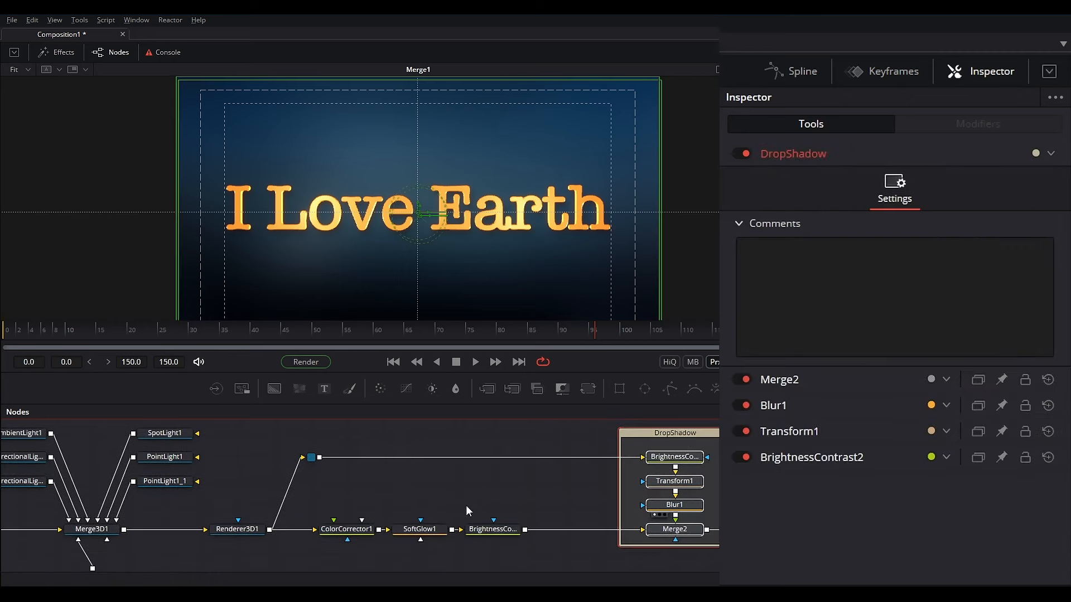
drag(332, 510, 477, 548)
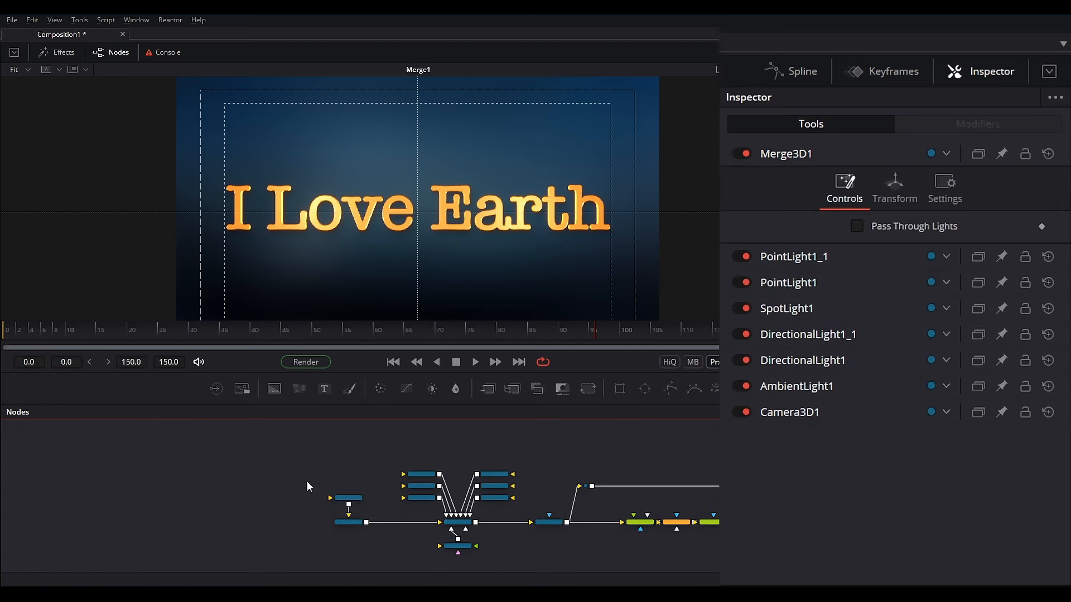
Review the node tree section by section: text and bend, lights and camera, renderer, color effects, drop shadow and final merge
drag(307, 481, 322, 522)
drag(320, 467, 377, 549)
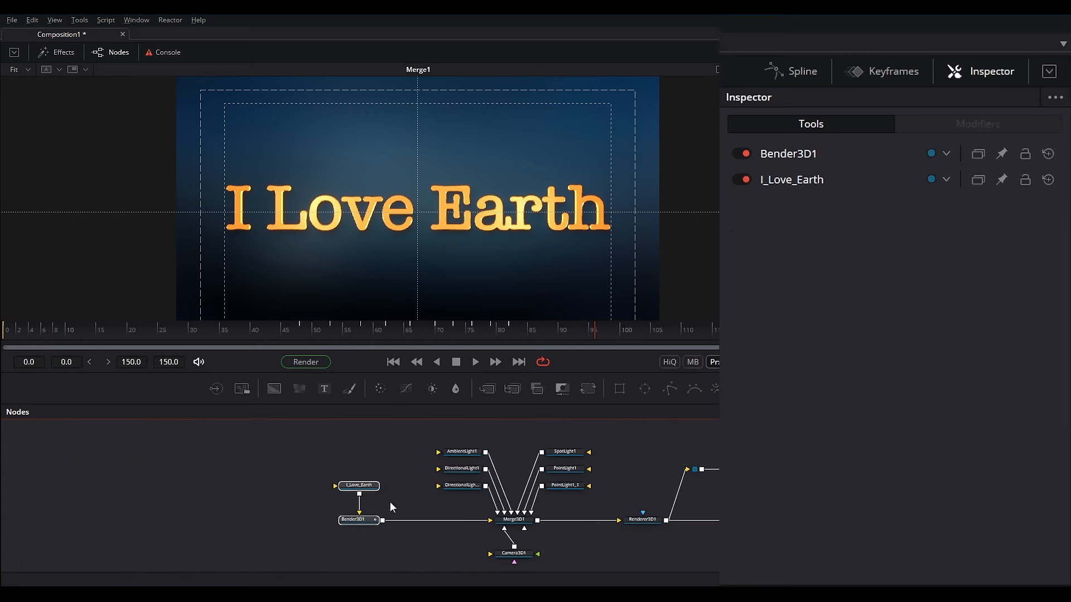
scroll(380, 524, right, 2)
drag(363, 428, 523, 570)
drag(564, 491, 604, 541)
scroll(501, 530, right, 8)
drag(423, 496, 584, 534)
scroll(530, 539, right, 5)
scroll(454, 528, up, 2)
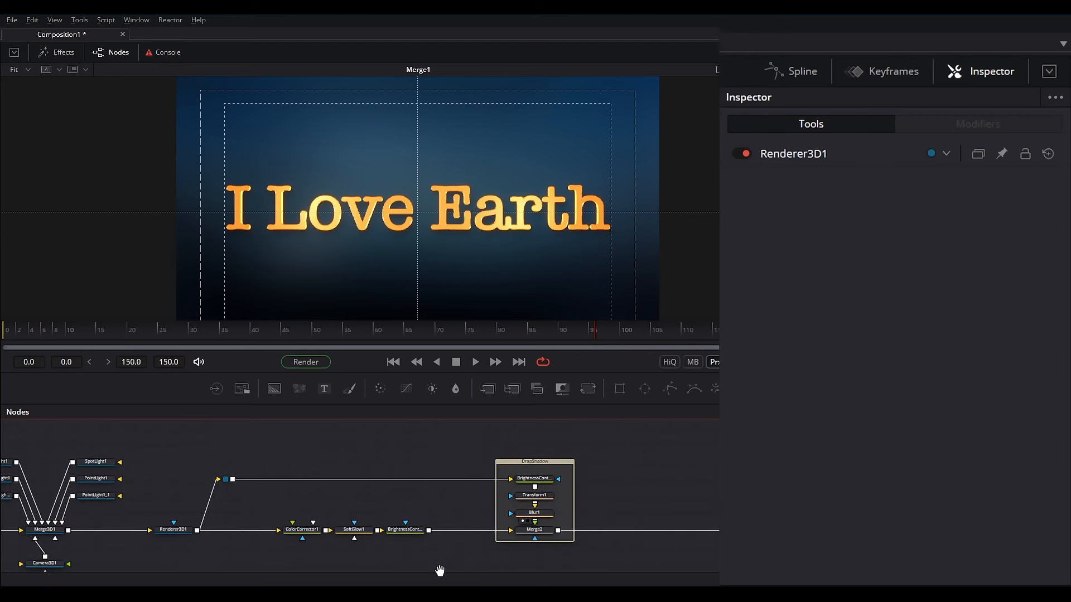
drag(474, 430, 554, 524)
drag(689, 459, 761, 546)
click(549, 513)
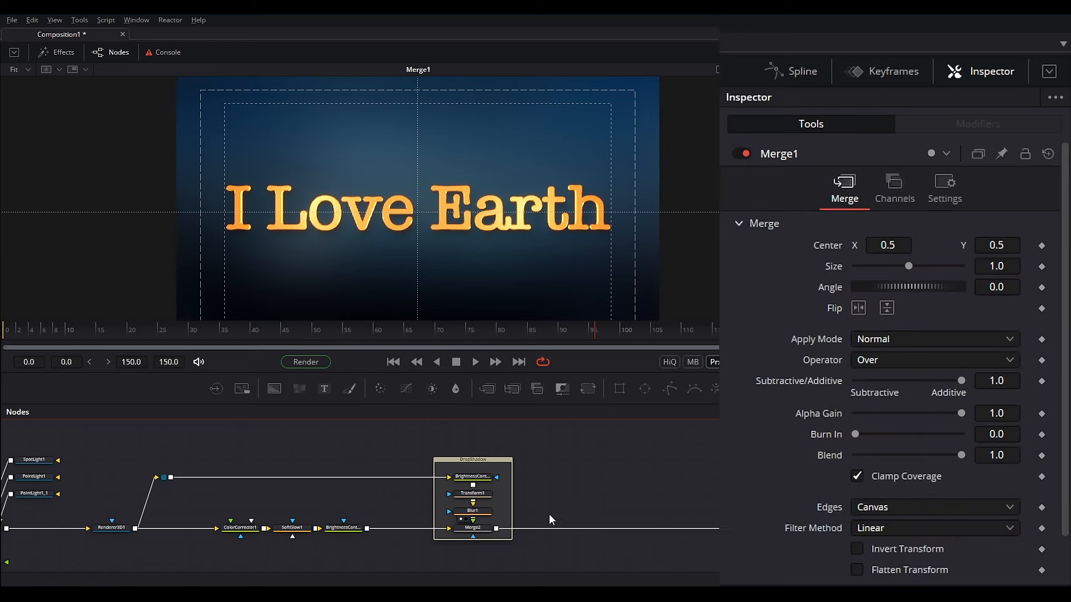
Turn on high-quality viewing and examine the title's letter edges and shadow up close in the viewer
scroll(594, 484, up, 3)
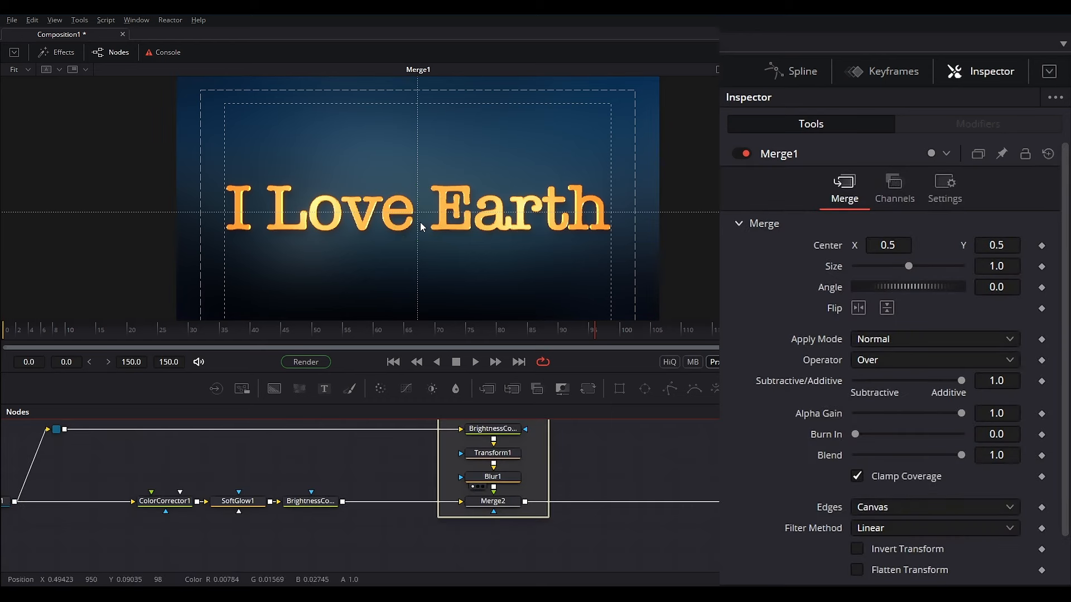
scroll(436, 182, up, 2)
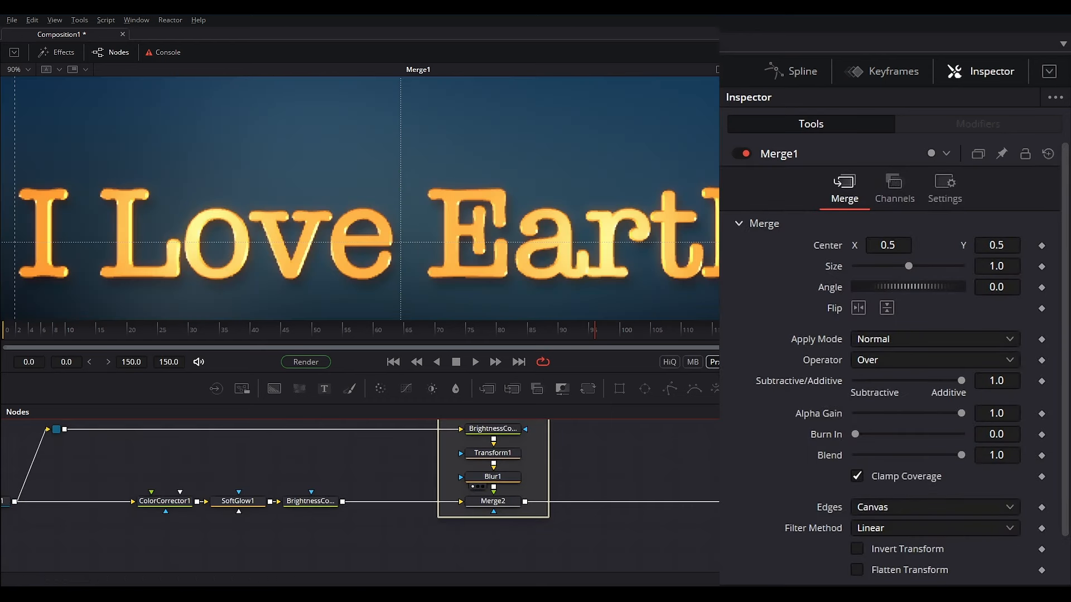
scroll(490, 245, up, 2)
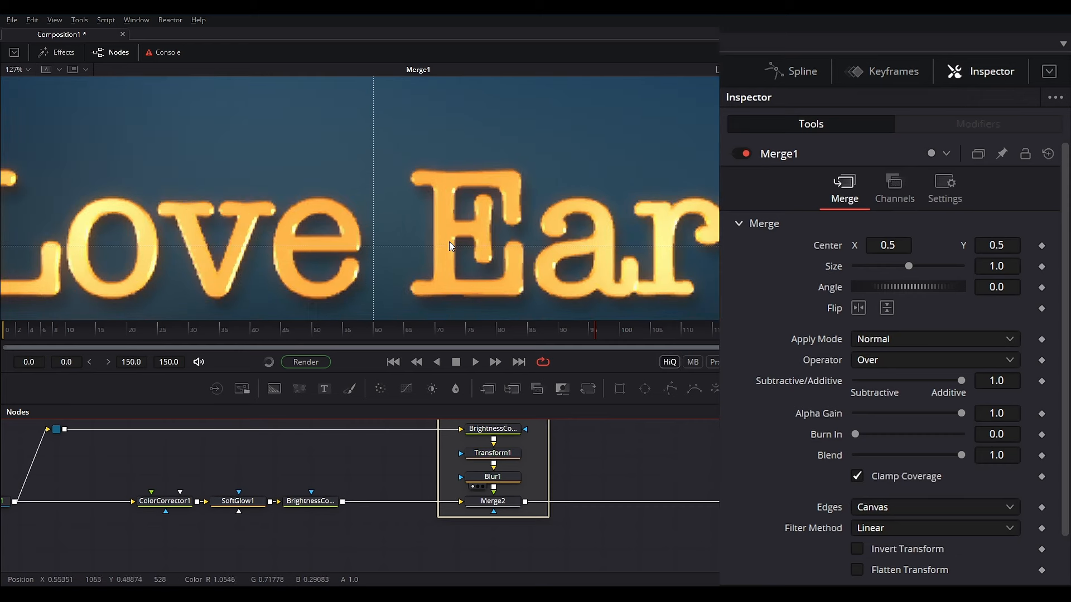
scroll(657, 481, down, 3)
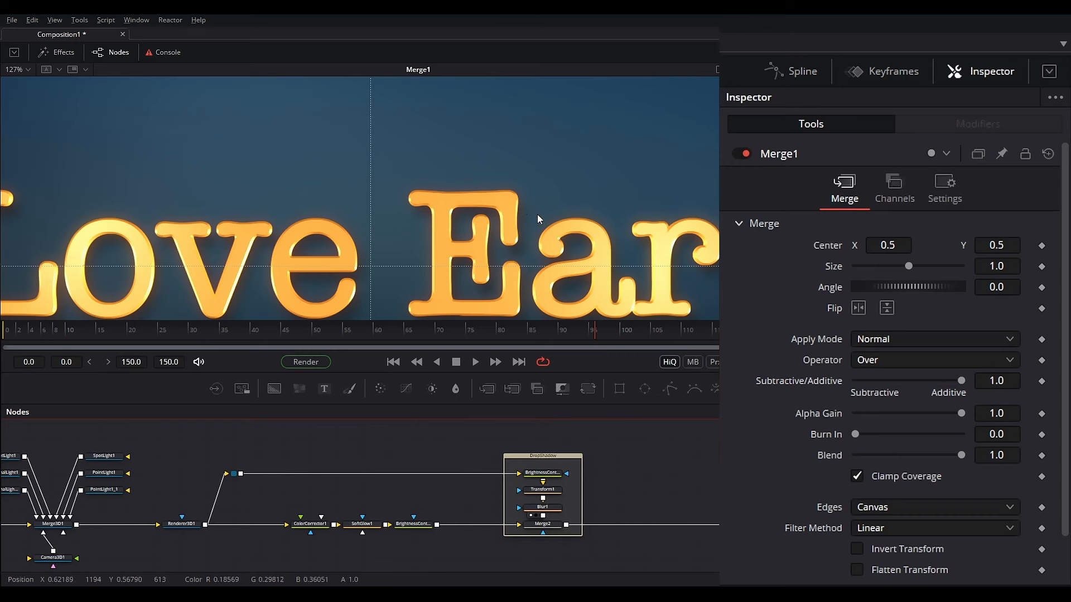
scroll(528, 198, down, 3)
scroll(690, 511, down, 1)
scroll(693, 514, up, 2)
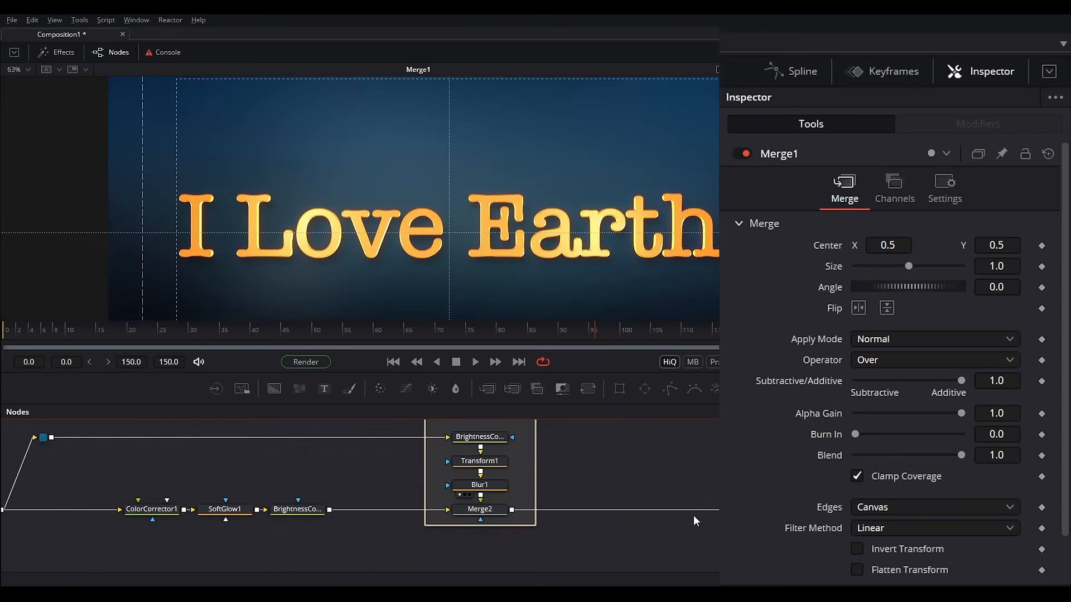
Move ColorCorrector1 further left of SoftGlow1 to widen the gap between the two nodes
scroll(329, 516, left, 2)
drag(239, 511, 201, 511)
click(202, 512)
drag(438, 518, 392, 507)
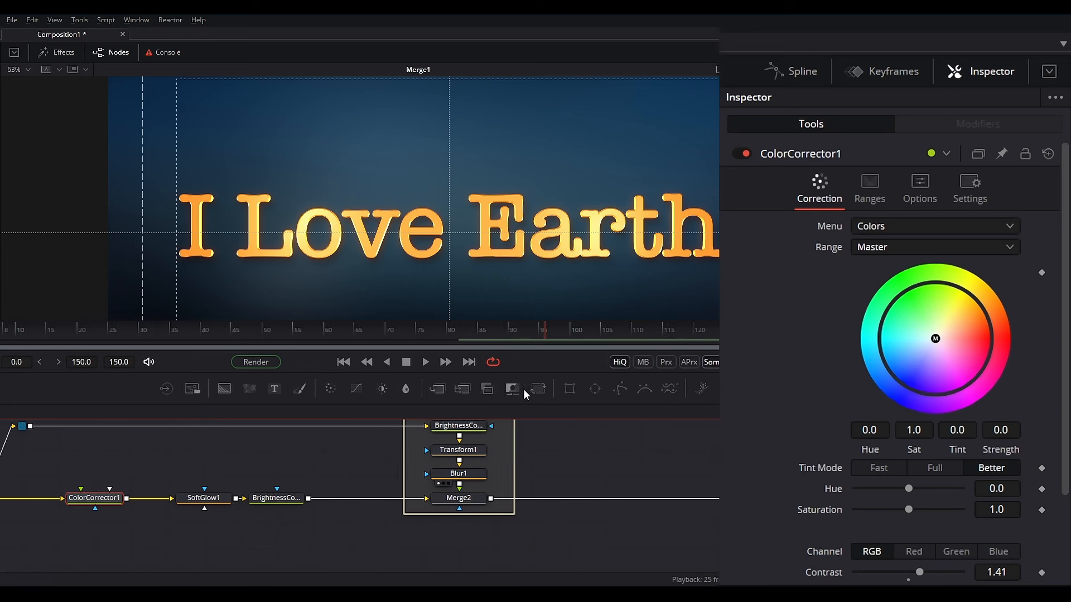
Add two MatteControl nodes below the main node row and feed the ColorCorrector1 output into both backgrounds
drag(511, 391, 592, 569)
scroll(586, 542, down, 1)
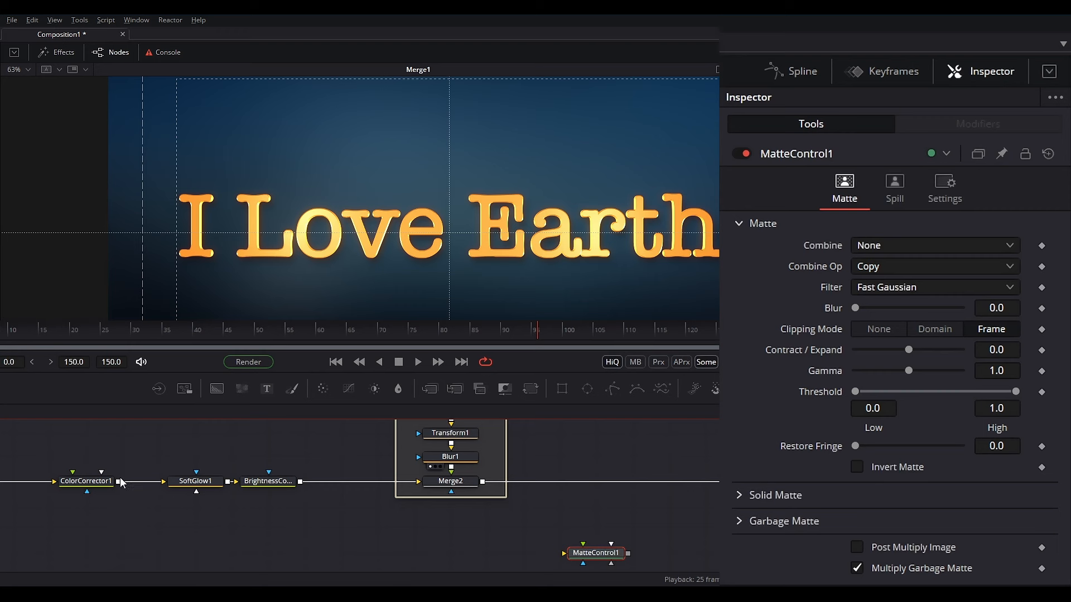
drag(119, 481, 642, 493)
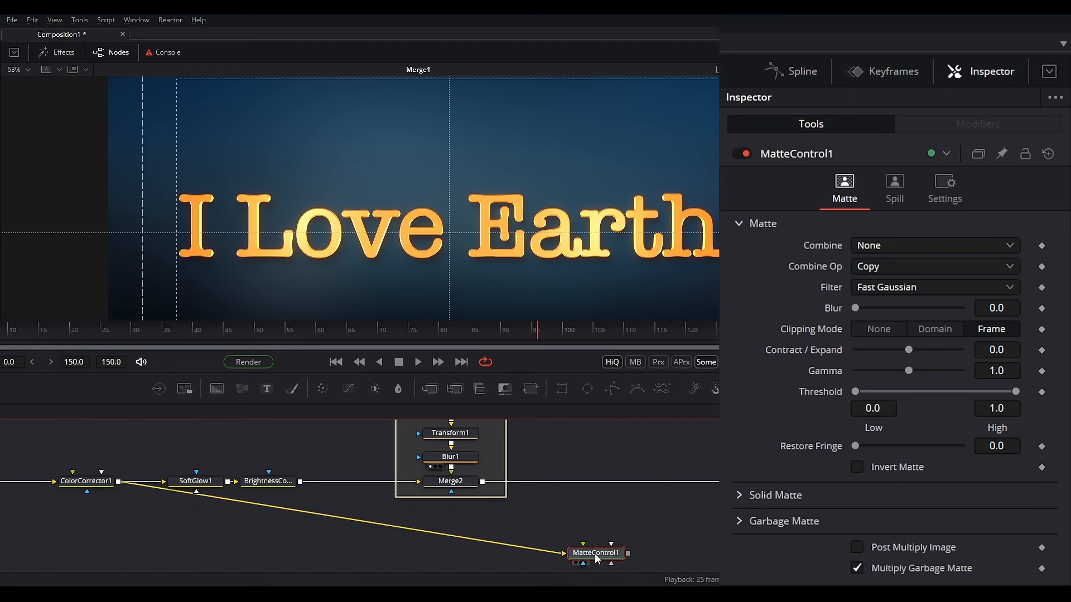
drag(504, 392, 604, 533)
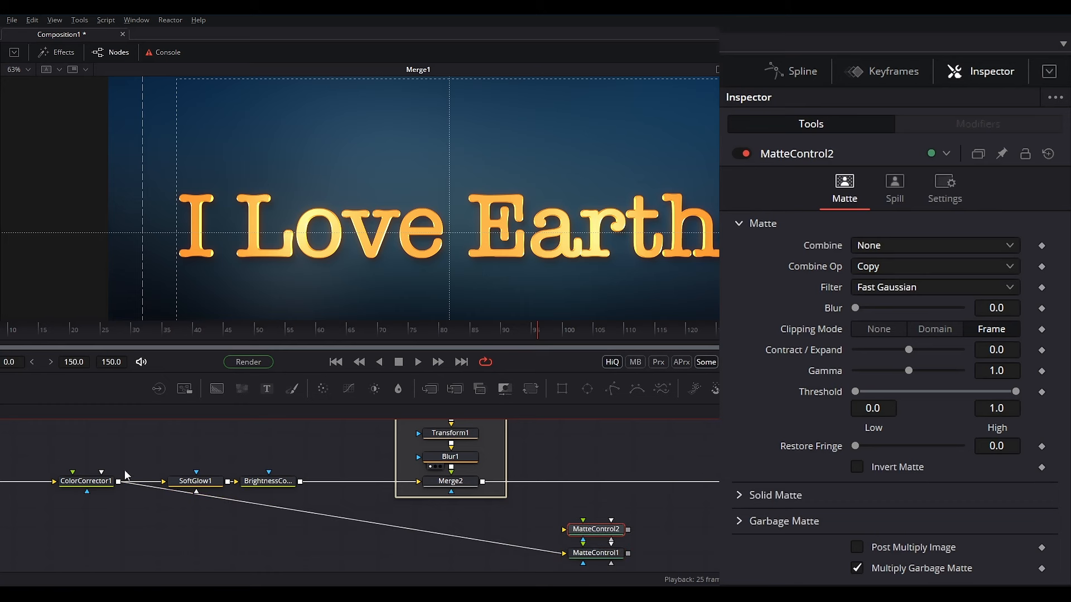
drag(118, 480, 597, 535)
click(624, 470)
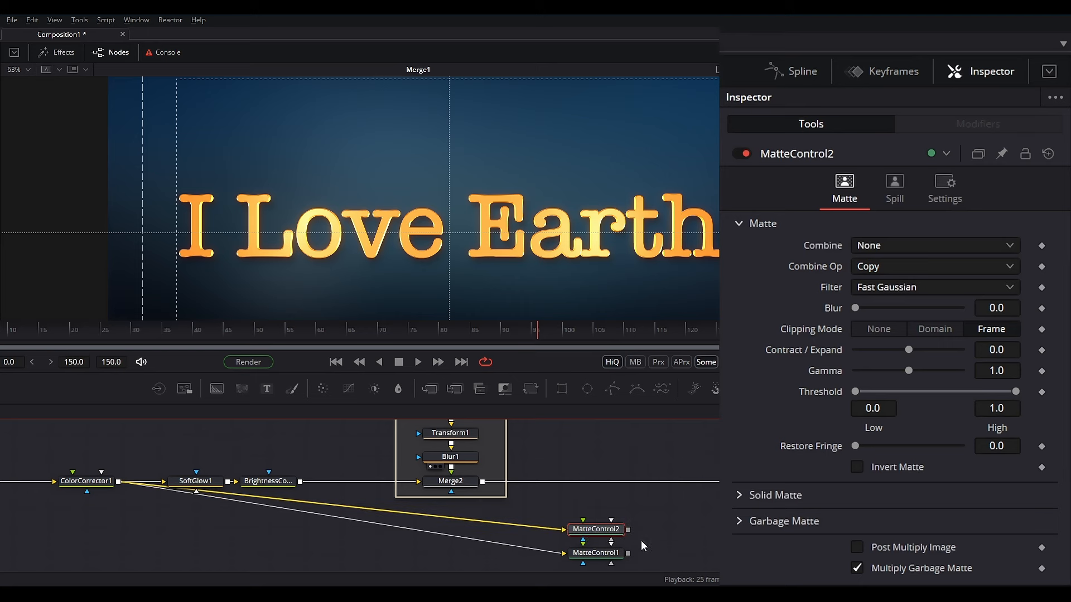
Space the two MatteControl nodes apart vertically and connect the MatteControl1 output to the MatteControl2 foreground
drag(571, 520, 571, 544)
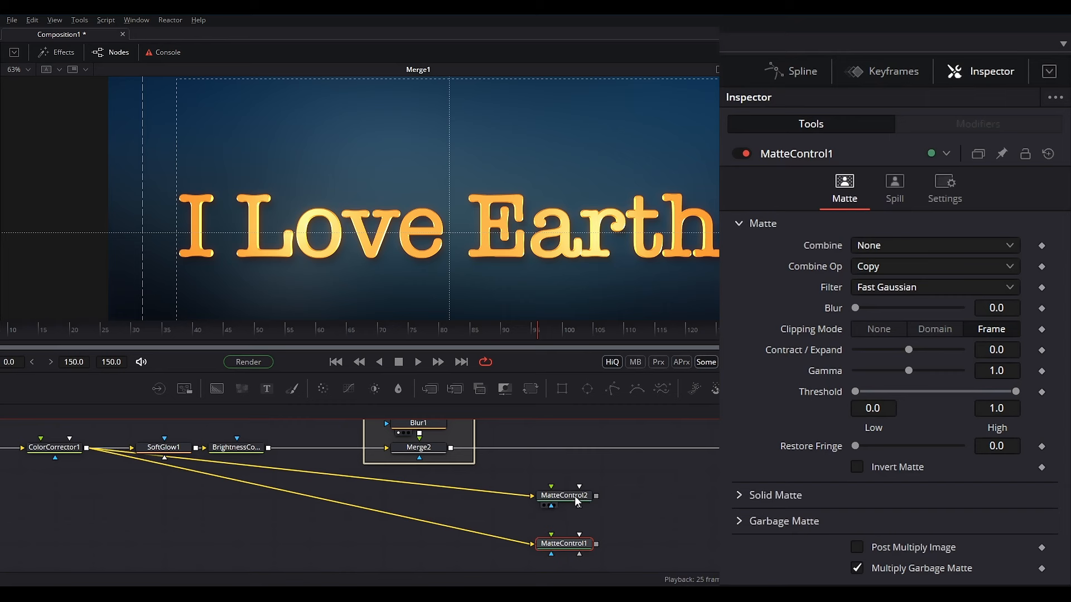
drag(597, 545, 558, 533)
click(609, 518)
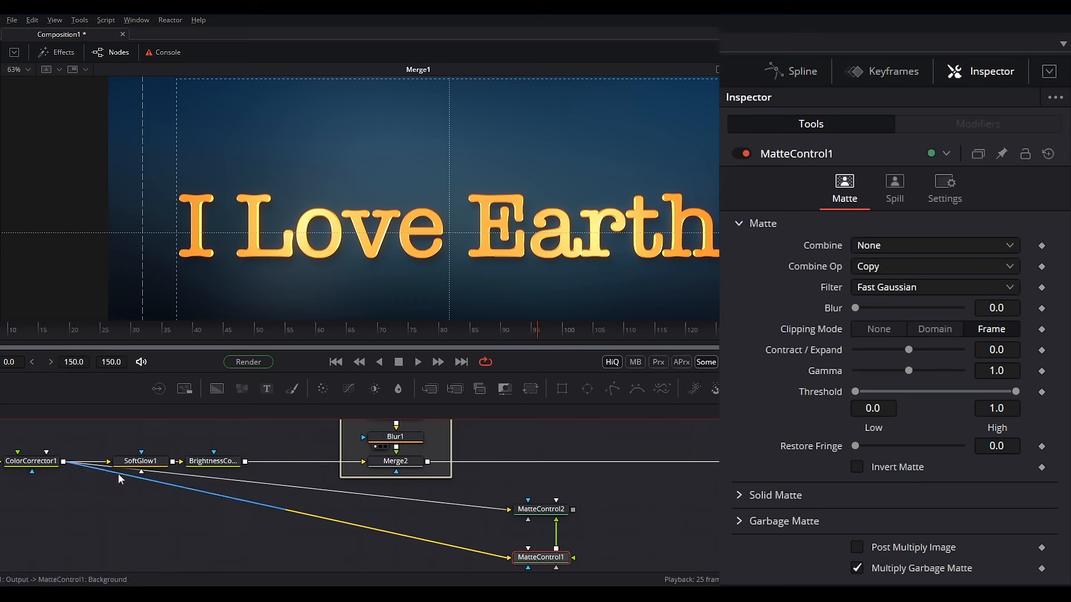
Insert a router on each ColorCorrector1 connection and place each level with its MatteControl node
alt+click(304, 513)
drag(307, 517, 286, 558)
alt+click(302, 489)
drag(302, 489, 282, 534)
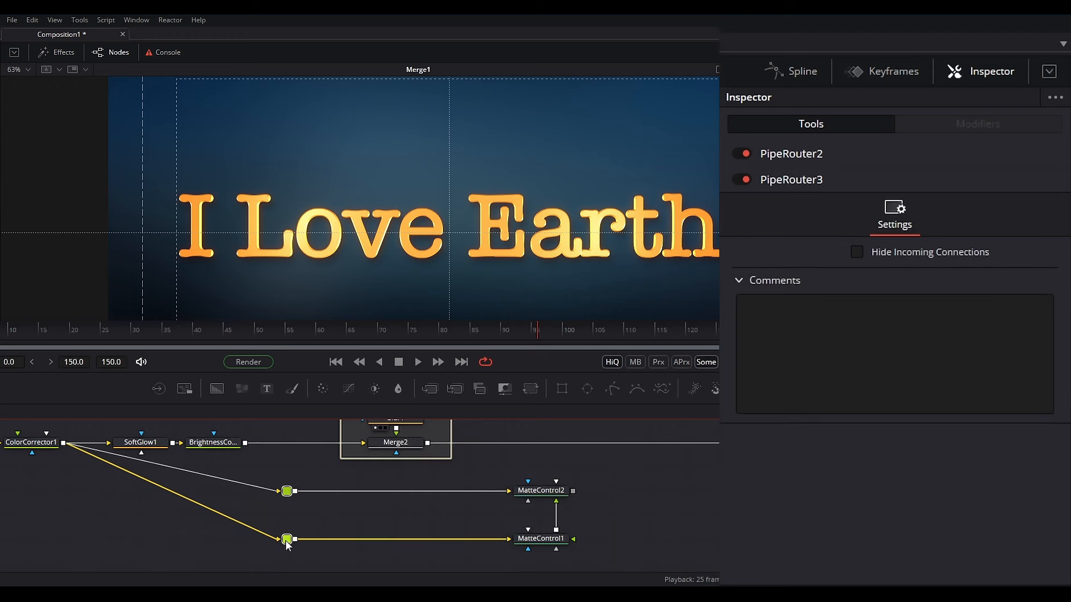
Show the MatteControl2 output in the viewer and raise the matte Blur of MatteControl1 to about 0.63
drag(287, 542, 152, 540)
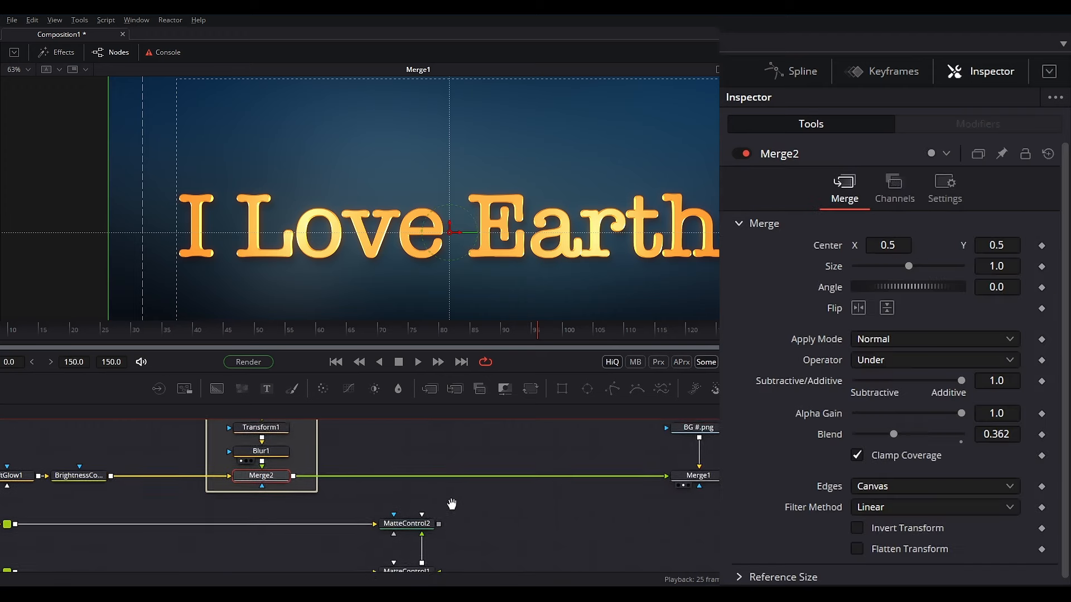
drag(452, 504, 454, 498)
click(409, 524)
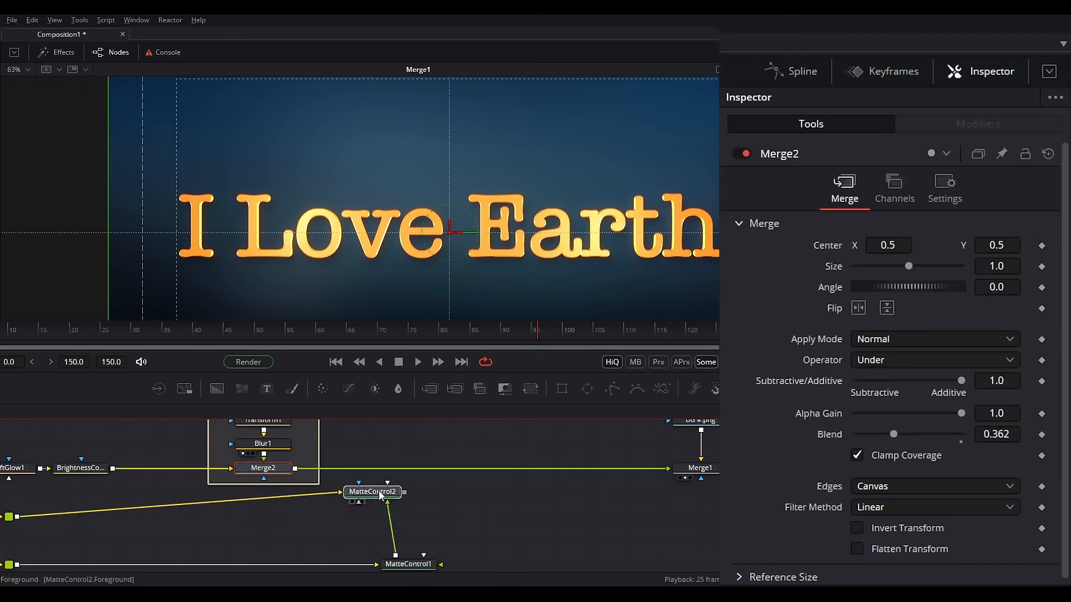
key(1)
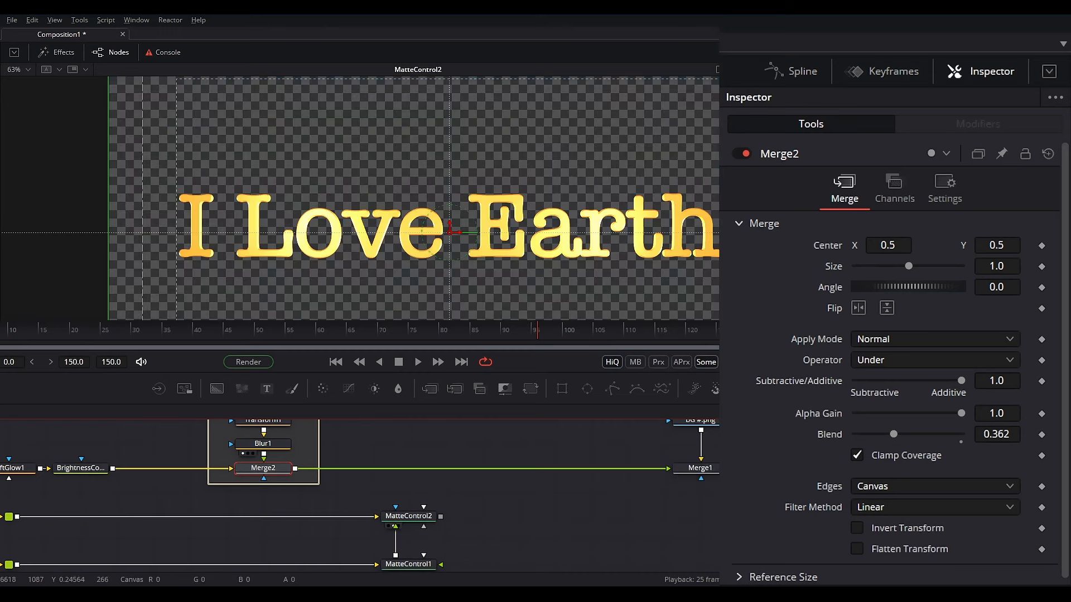
scroll(410, 269, up, 2)
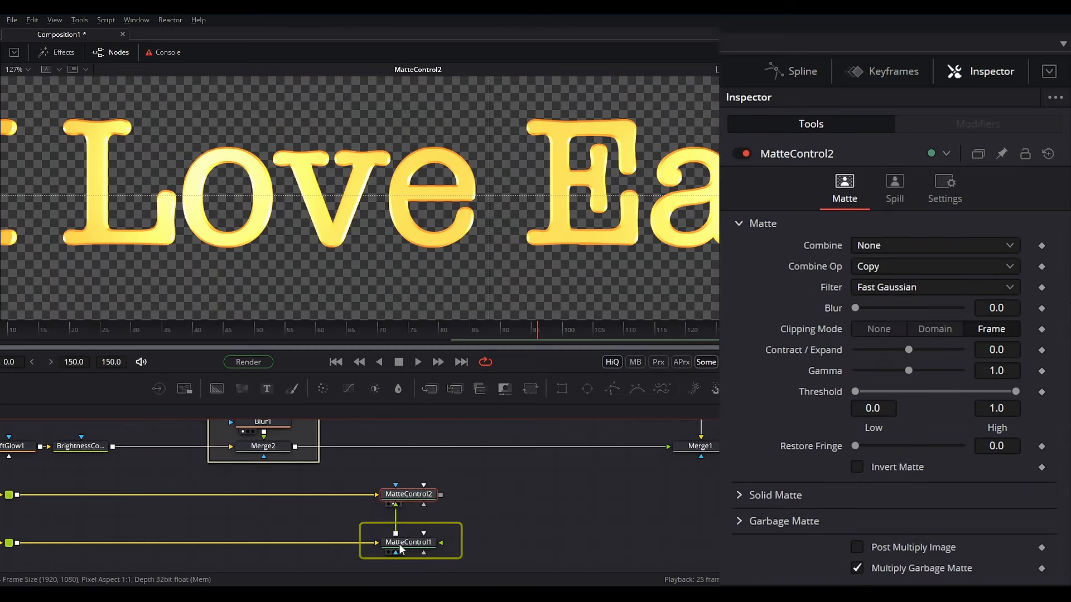
click(399, 545)
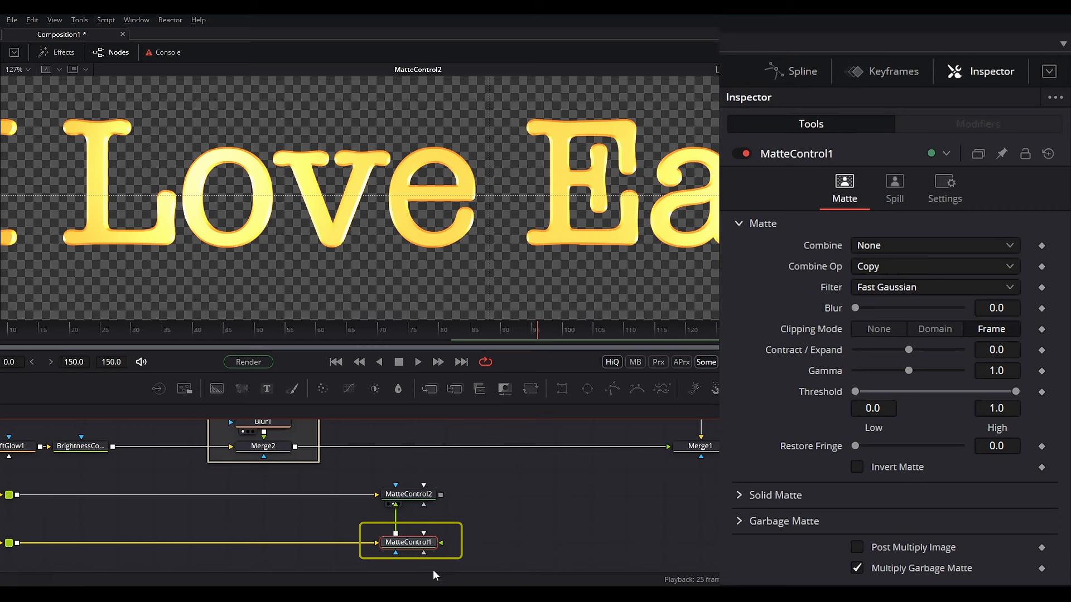
drag(855, 308, 862, 308)
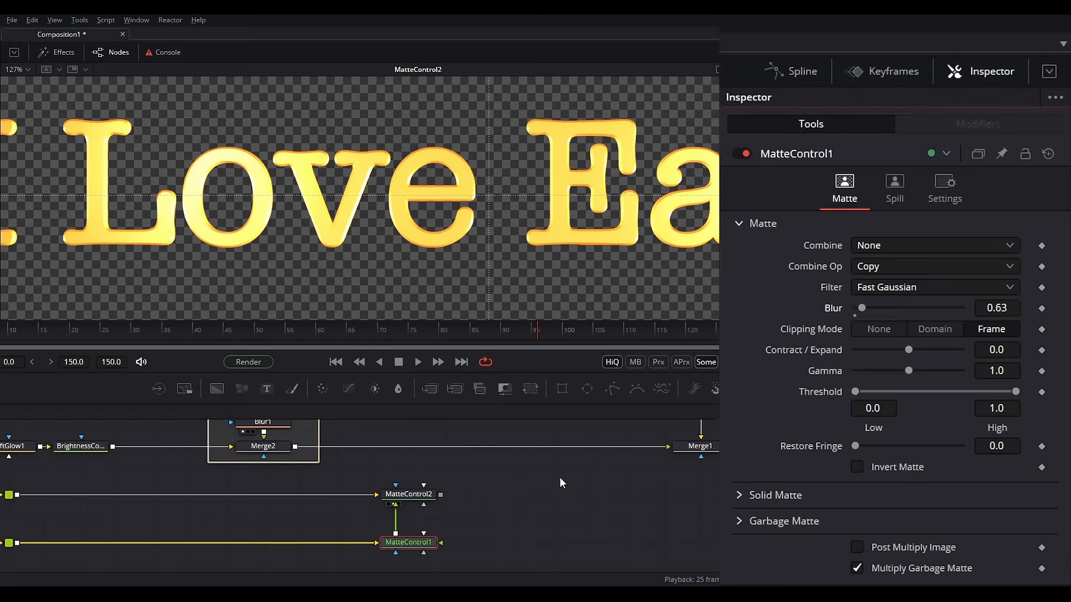
Set MatteControl2's Combine option to Combine Alpha and its Combine Op to Subtract
click(406, 498)
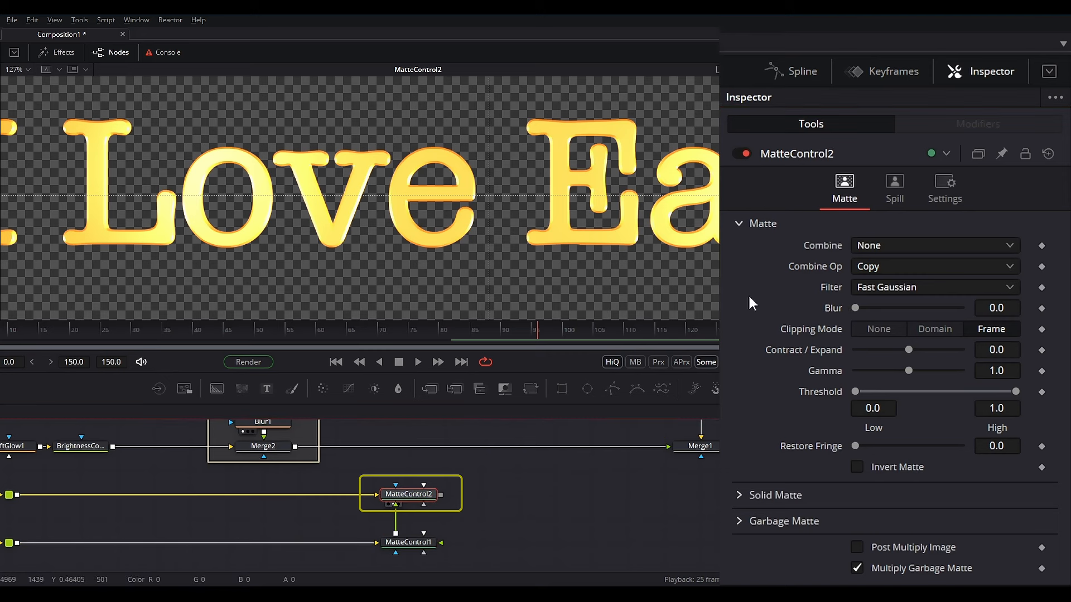
click(920, 246)
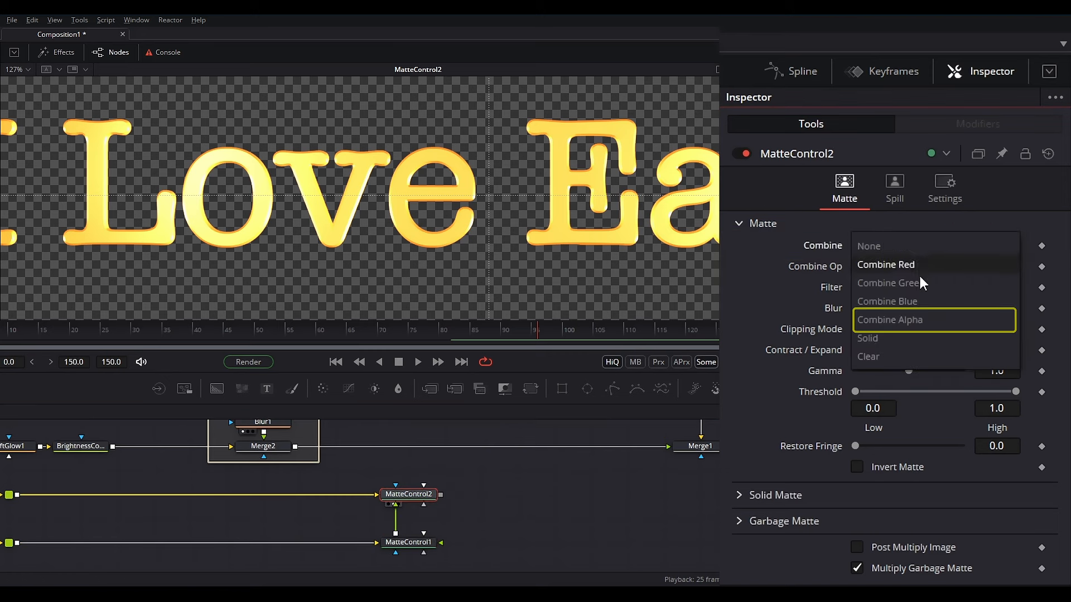
click(917, 320)
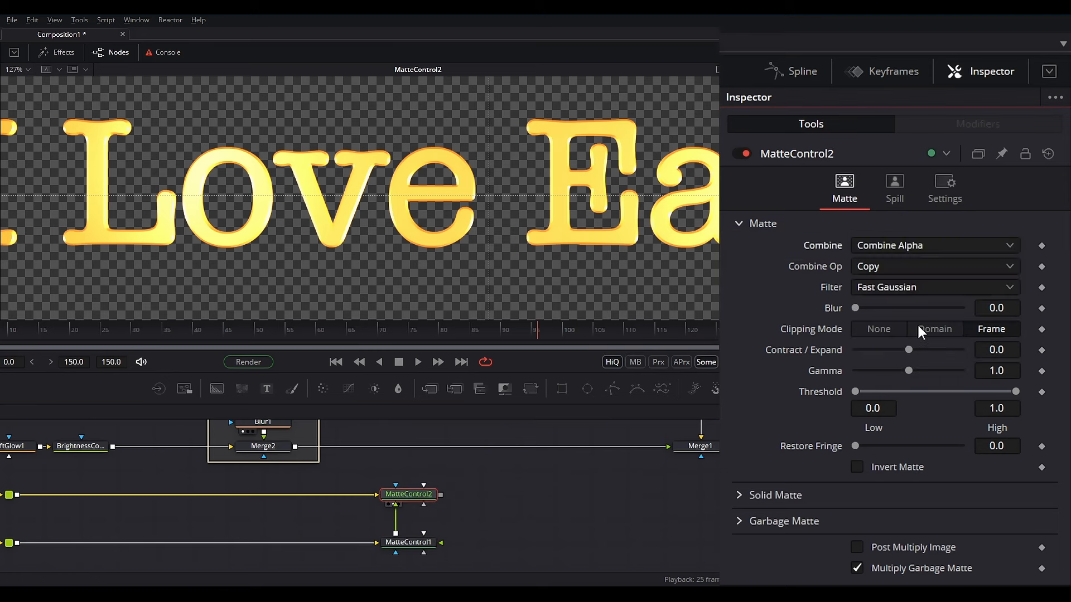
click(886, 267)
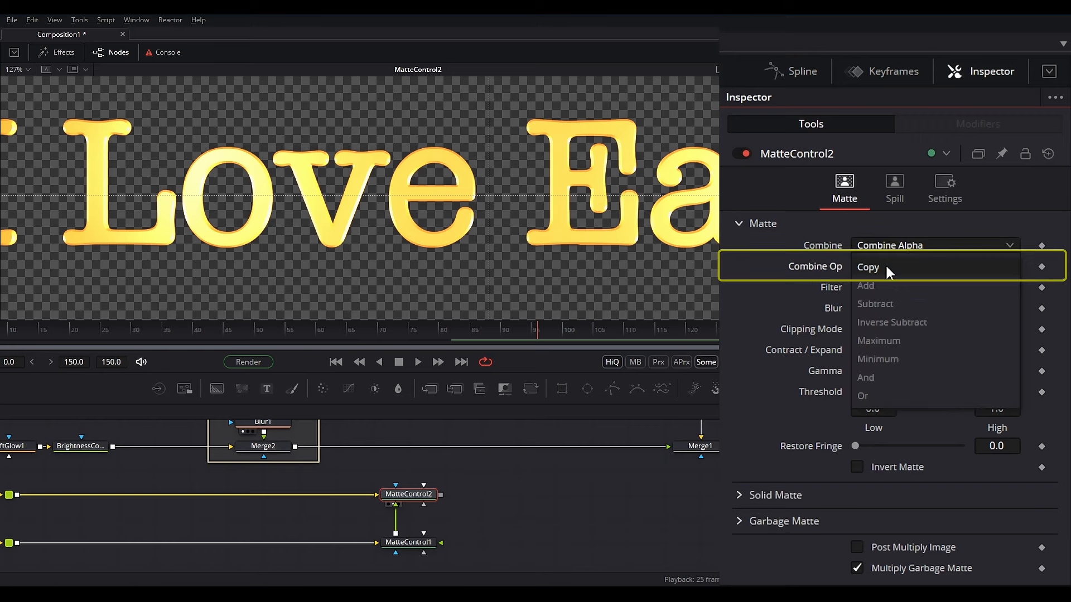
click(892, 302)
Lower the matte Blur of MatteControl1 to about 0.16 while checking the letter edges up close
scroll(526, 292, up, 5)
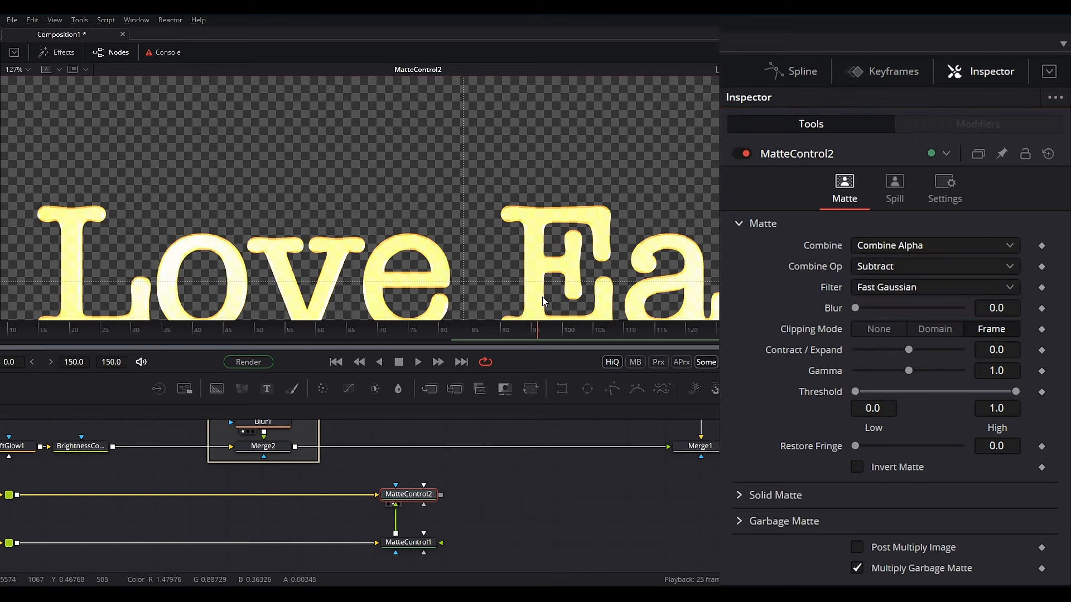
click(409, 542)
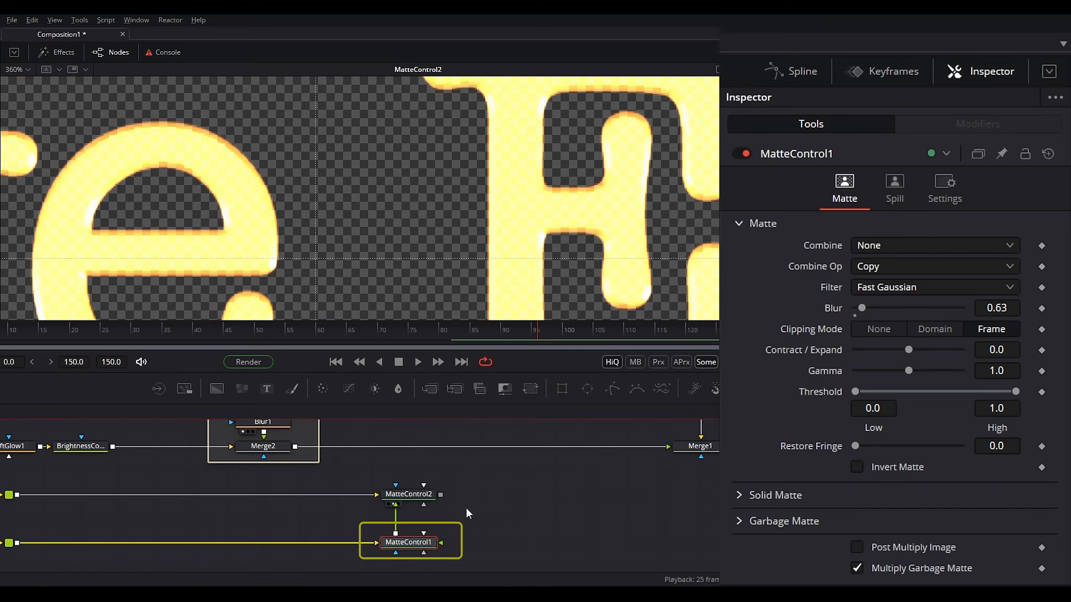
mouse_move(861, 308)
mouse_down()
mouse_move(841, 308)
mouse_move(857, 317)
mouse_up()
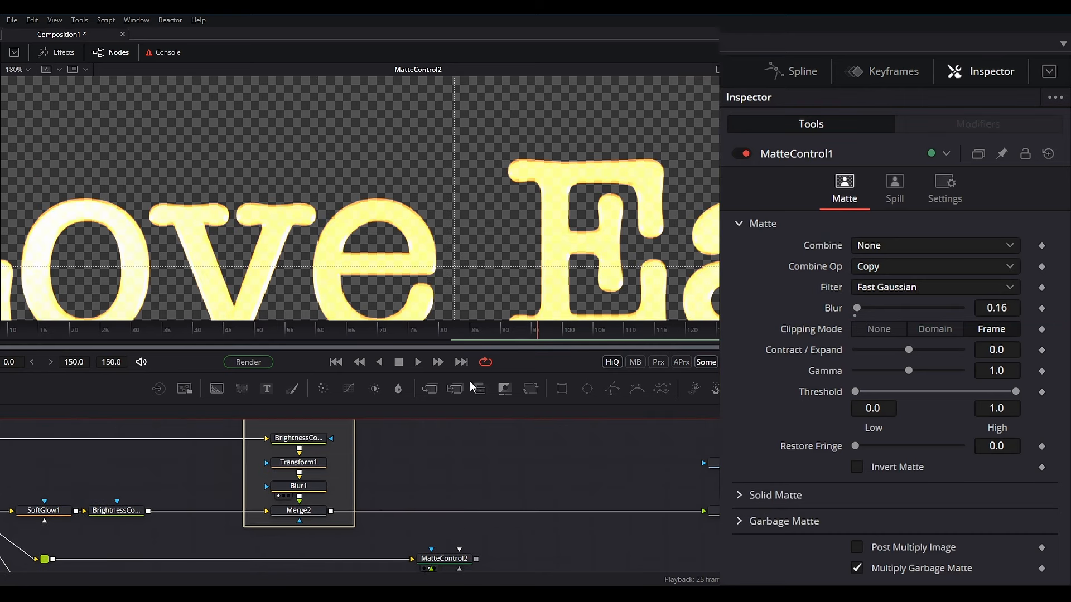
Insert a Merge node between Merge2 and Merge1, show it in the viewer, and connect BG #.png as foreground and MatteControl2 as effect mask
drag(429, 391, 446, 510)
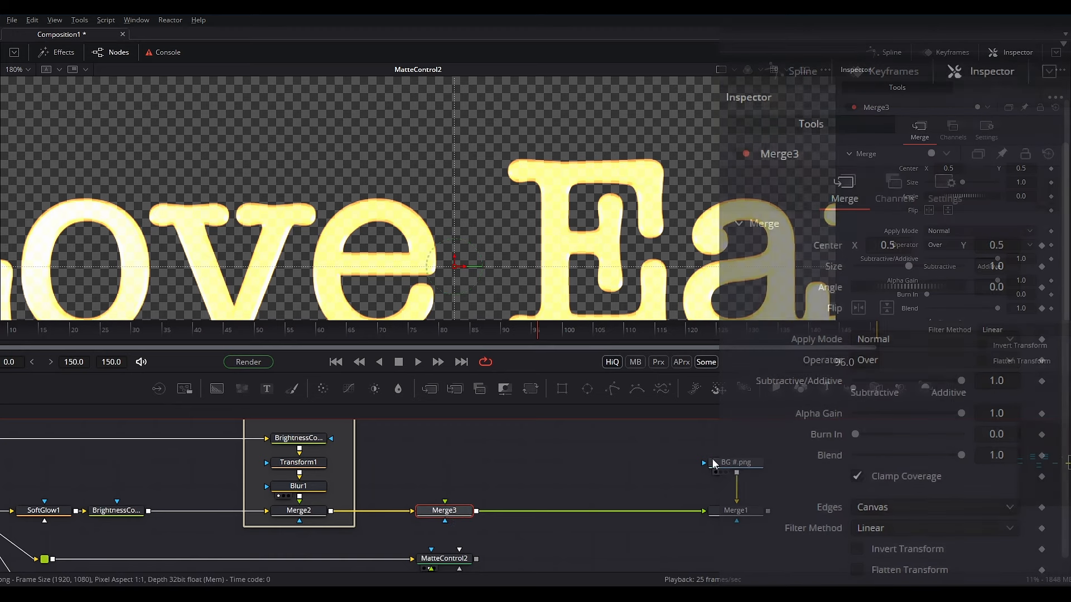
drag(736, 473, 457, 182)
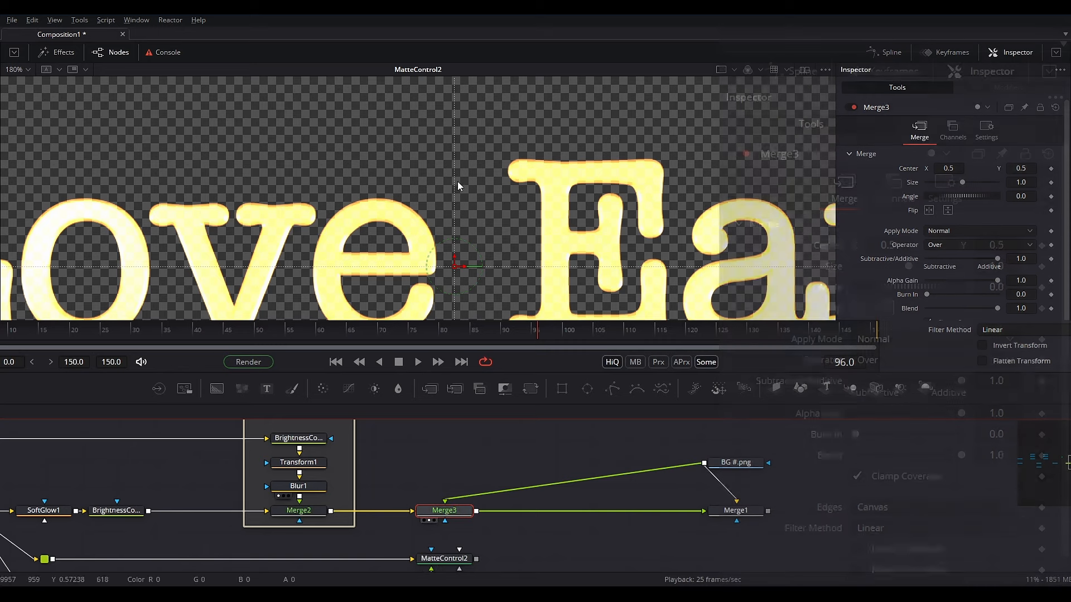
scroll(485, 231, down, 2)
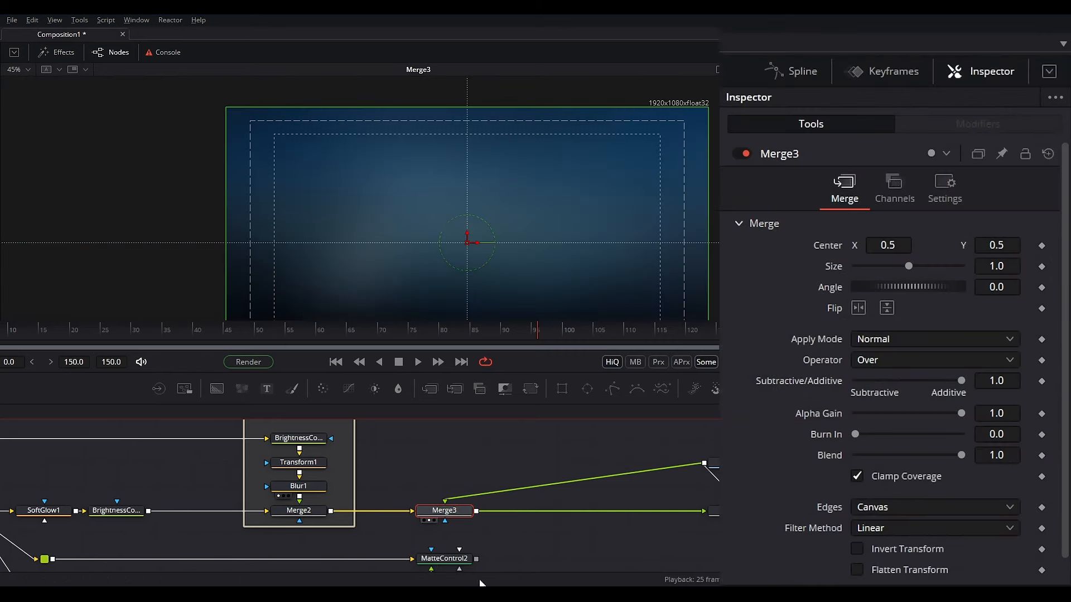
drag(476, 558, 440, 514)
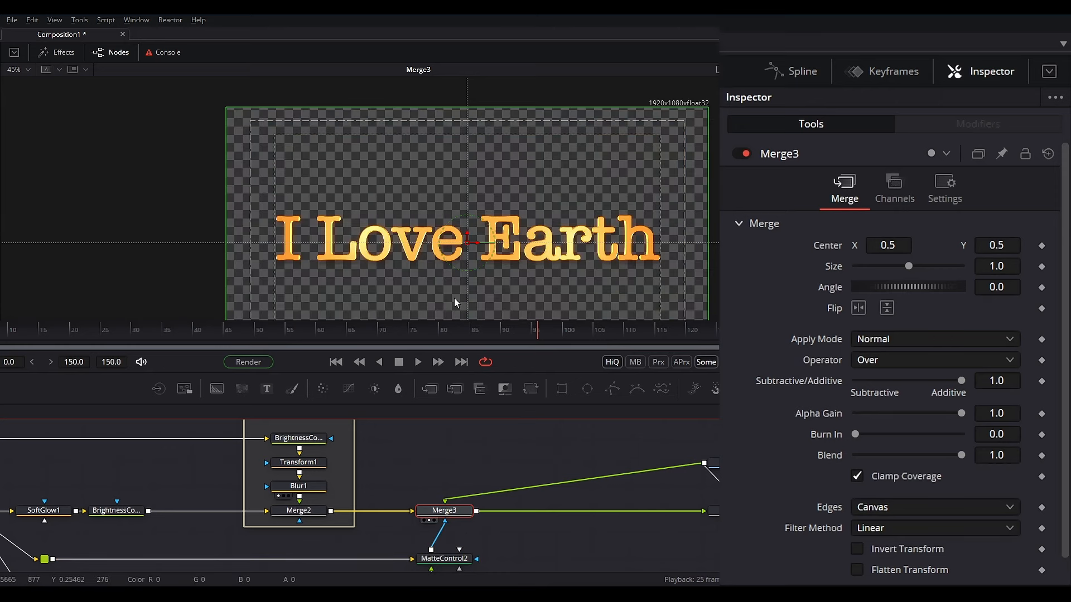
Raise the matte Blur of MatteControl1 to about 1.73 and display the alpha channel of Merge3 around the letter E
scroll(525, 223, up, 4)
scroll(523, 215, up, 2)
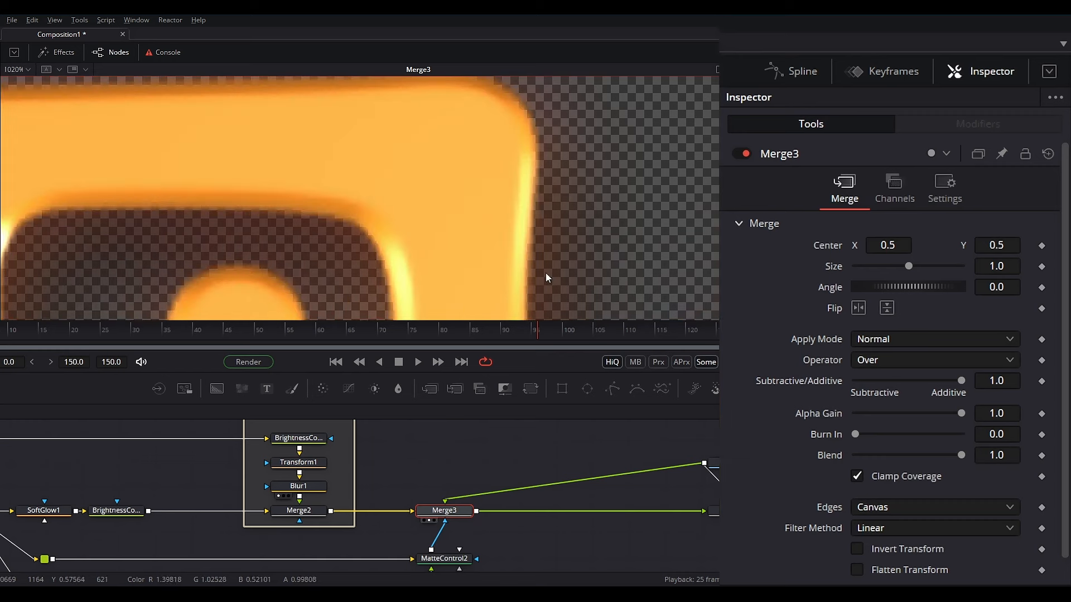
scroll(503, 524, down, 1)
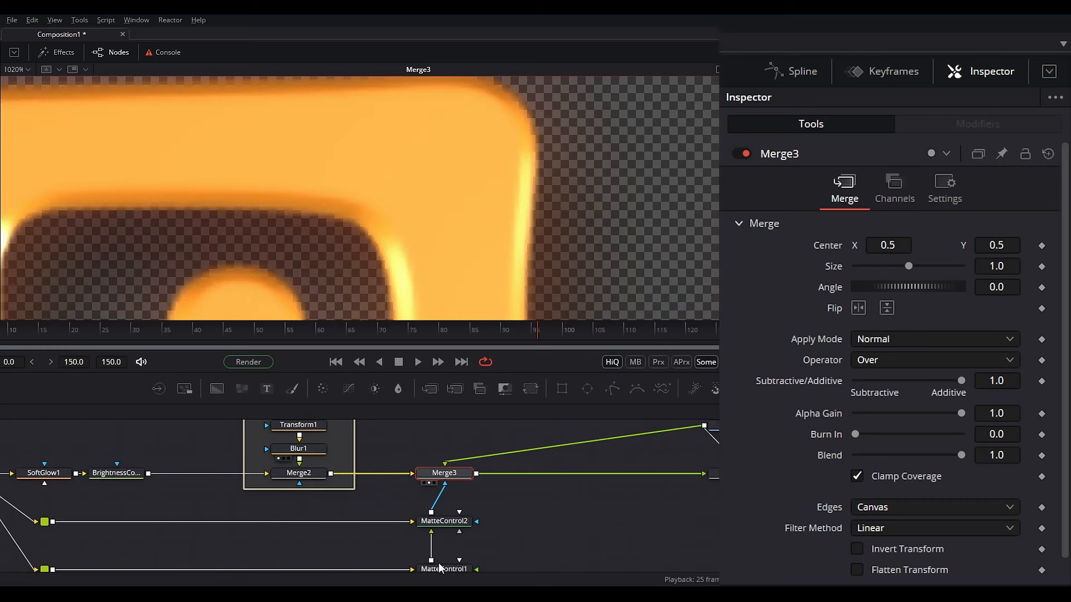
click(446, 567)
scroll(447, 568, down, 1)
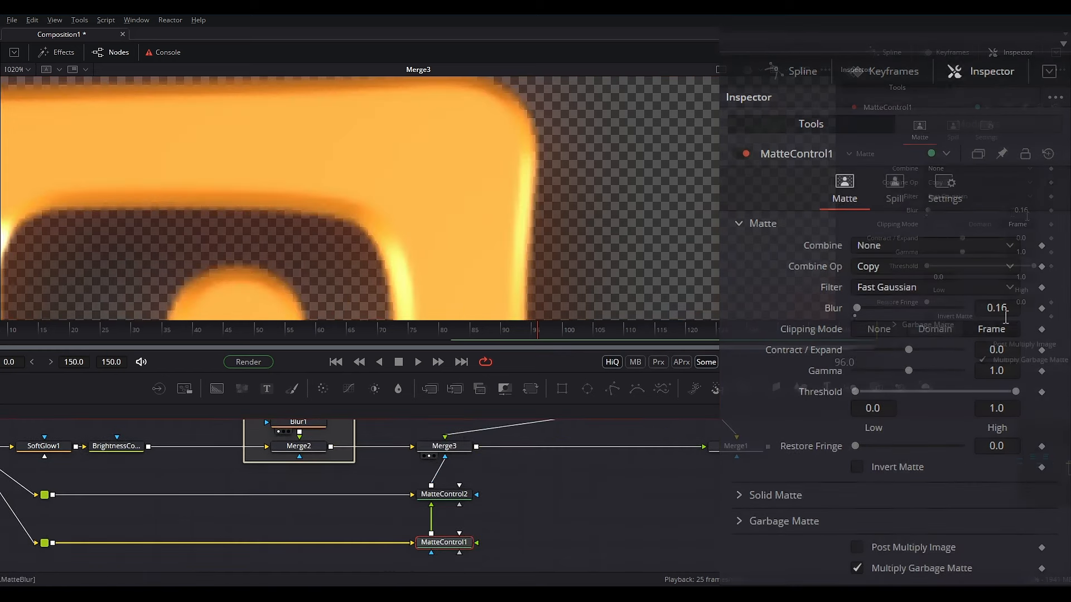
drag(928, 211, 939, 210)
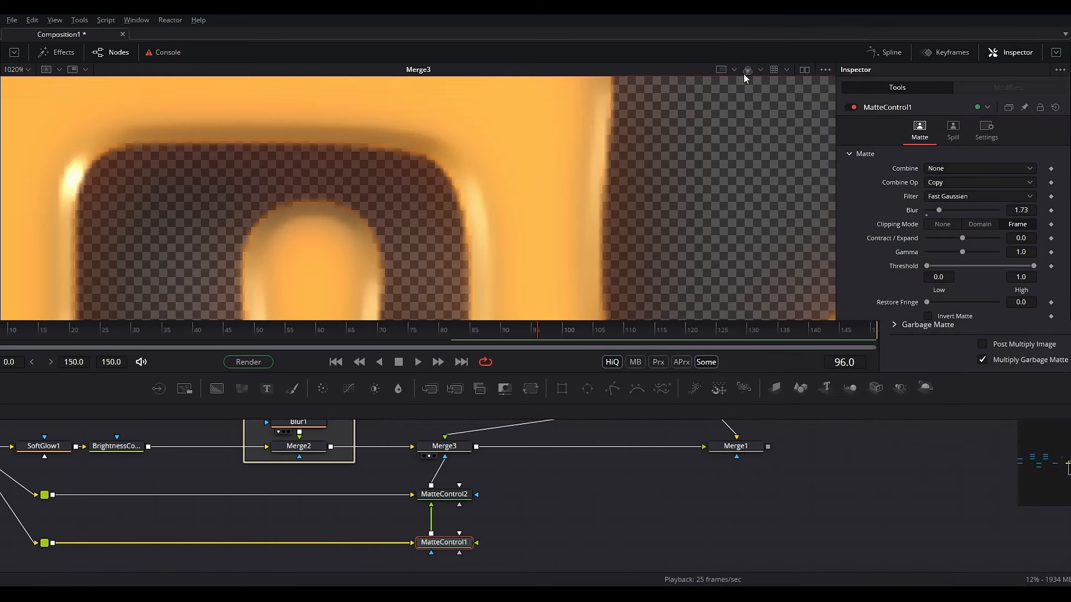
key(a)
scroll(593, 184, down, 3)
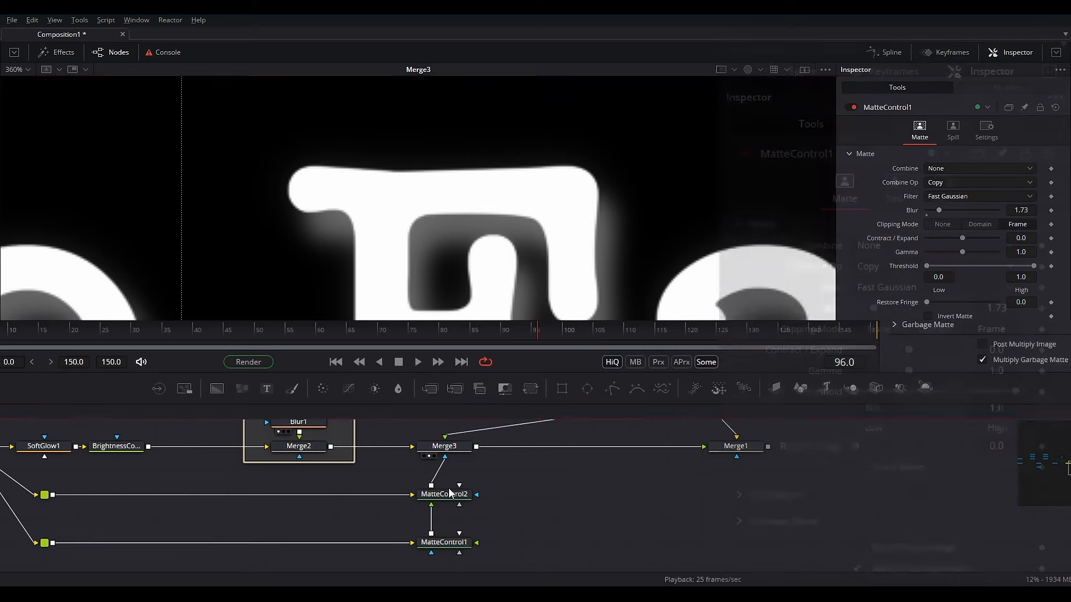
Display MatteControl2 in the viewer and set the Blur of MatteControl1 to 2.76
scroll(580, 173, up, 2)
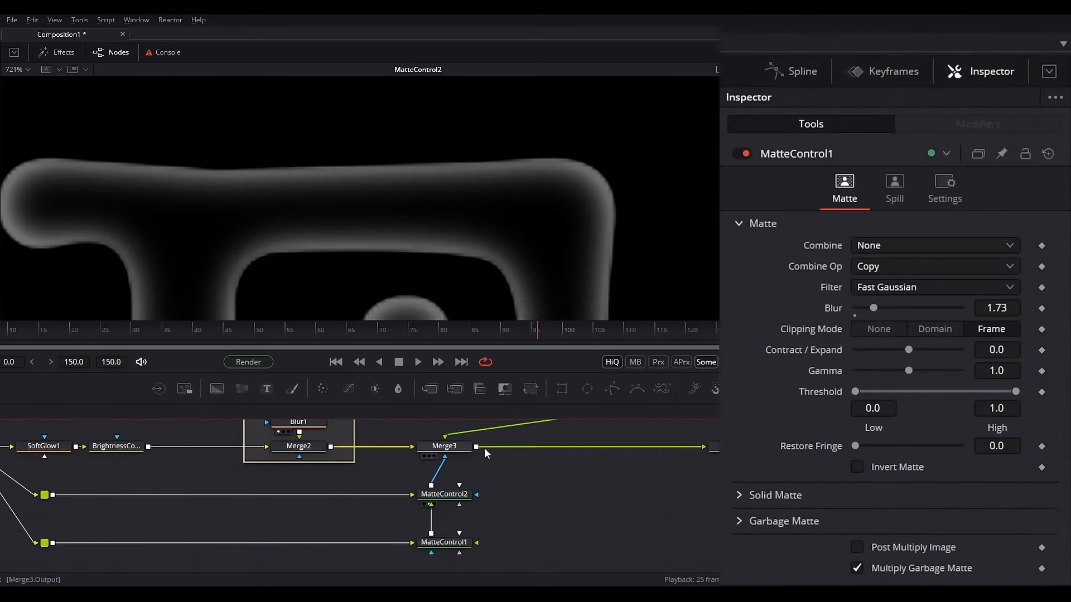
click(453, 496)
click(444, 543)
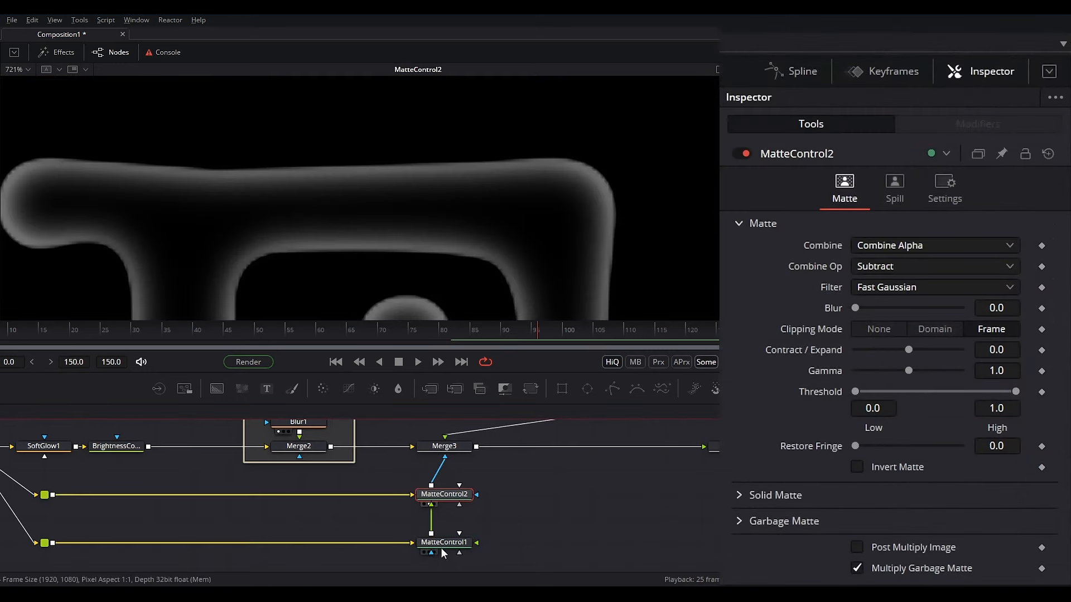
mouse_move(877, 308)
mouse_down()
mouse_move(864, 308)
mouse_move(882, 310)
mouse_up()
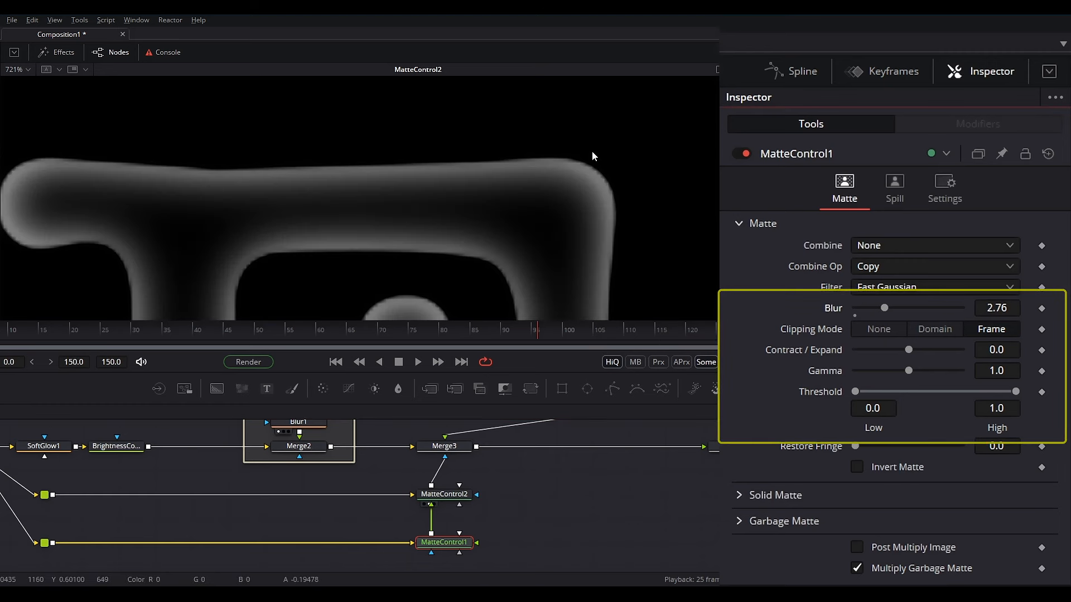
scroll(487, 229, down, 2)
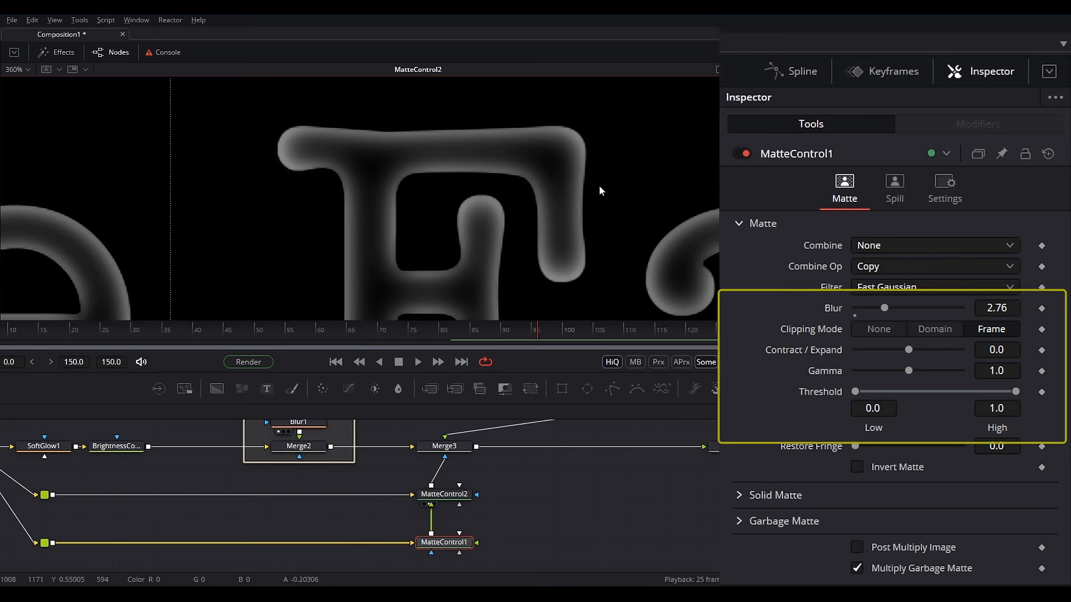
scroll(547, 435, up, 2)
Refine MatteControl1 with Contract/Expand 0.052, Gamma 0.86 and a low Threshold of 0.183
drag(518, 464, 551, 426)
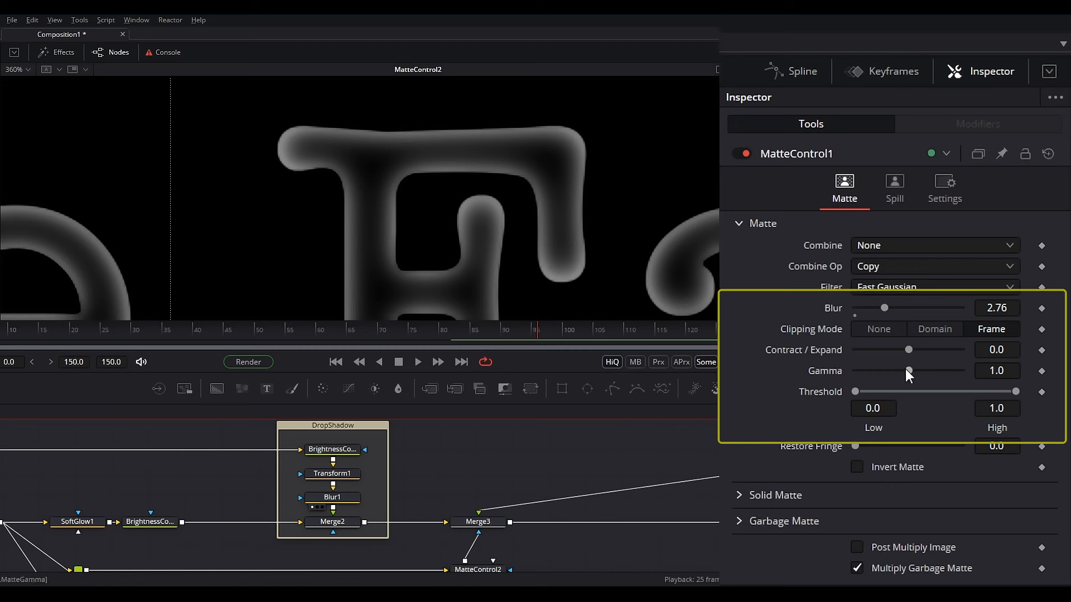
mouse_move(905, 369)
mouse_down()
mouse_move(880, 367)
mouse_move(922, 373)
mouse_move(879, 376)
mouse_move(901, 372)
mouse_move(898, 348)
mouse_move(914, 353)
mouse_up()
mouse_move(1016, 391)
mouse_down()
mouse_move(995, 397)
mouse_move(1020, 400)
mouse_up()
mouse_move(859, 393)
mouse_down()
mouse_move(896, 393)
mouse_move(880, 394)
mouse_up()
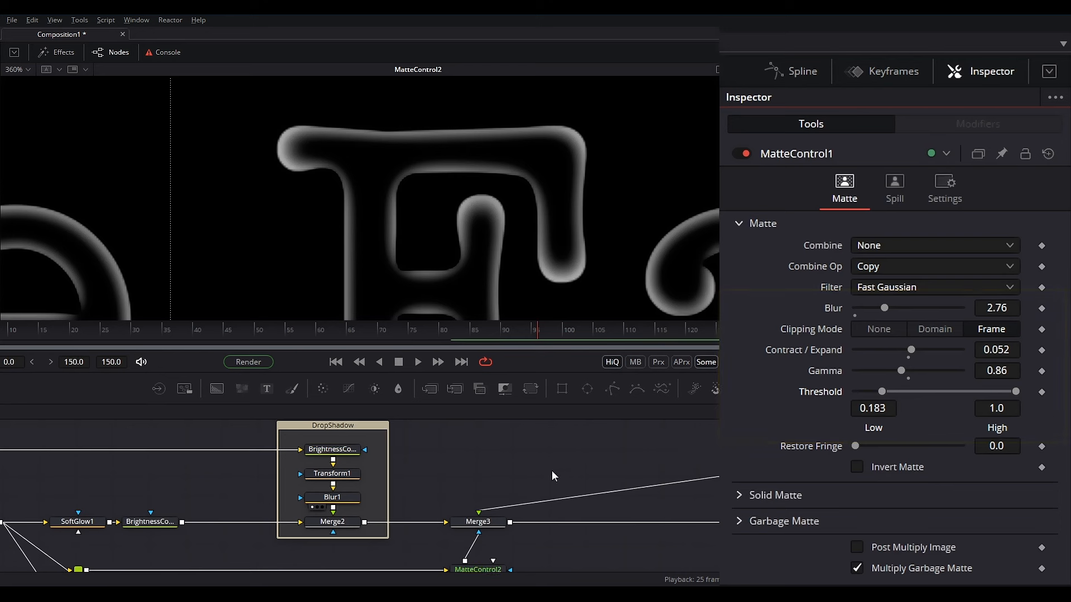
Route the background link to Merge3 through a pipe router above it, and line up Merge1 beside Merge3 beneath the BG image node
drag(647, 490, 477, 483)
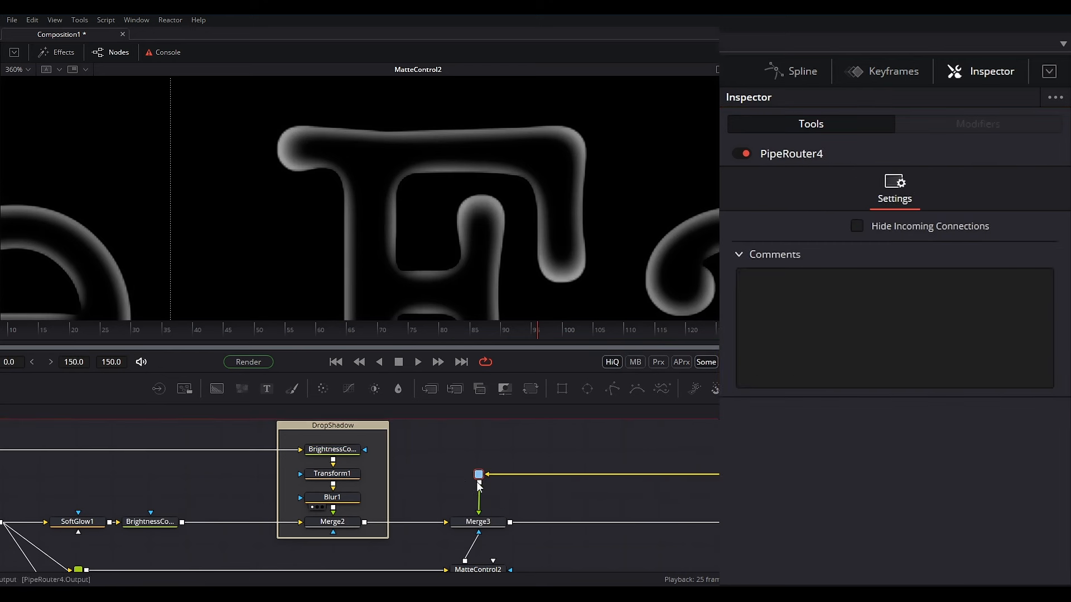
click(710, 494)
drag(791, 527, 644, 525)
click(659, 500)
drag(649, 478, 620, 556)
click(684, 505)
mouse_move(684, 506)
mouse_down()
mouse_move(698, 494)
mouse_move(671, 500)
mouse_up()
drag(699, 505, 698, 511)
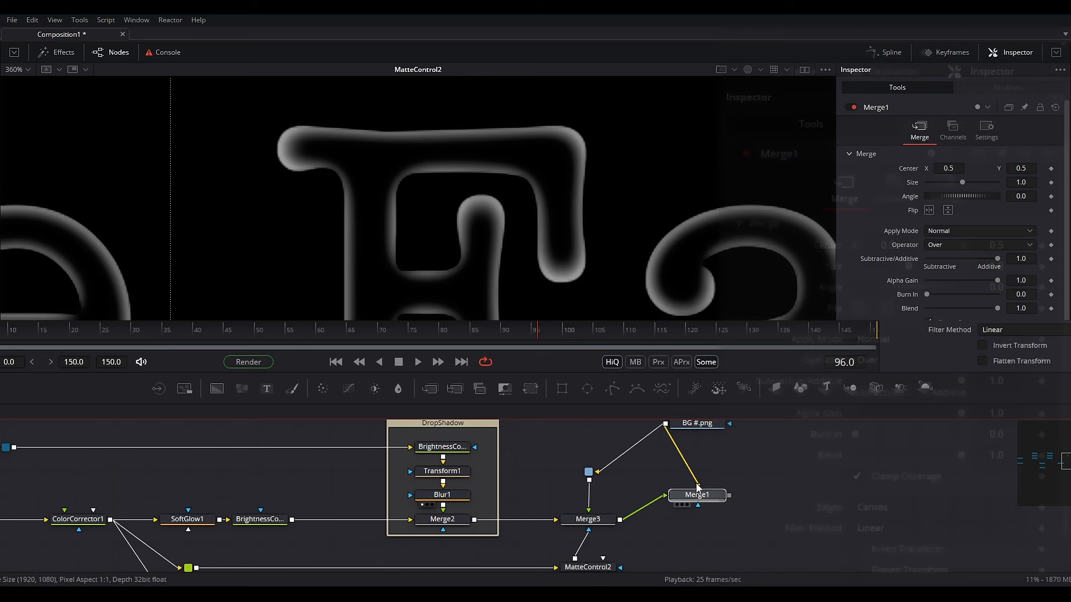
click(696, 519)
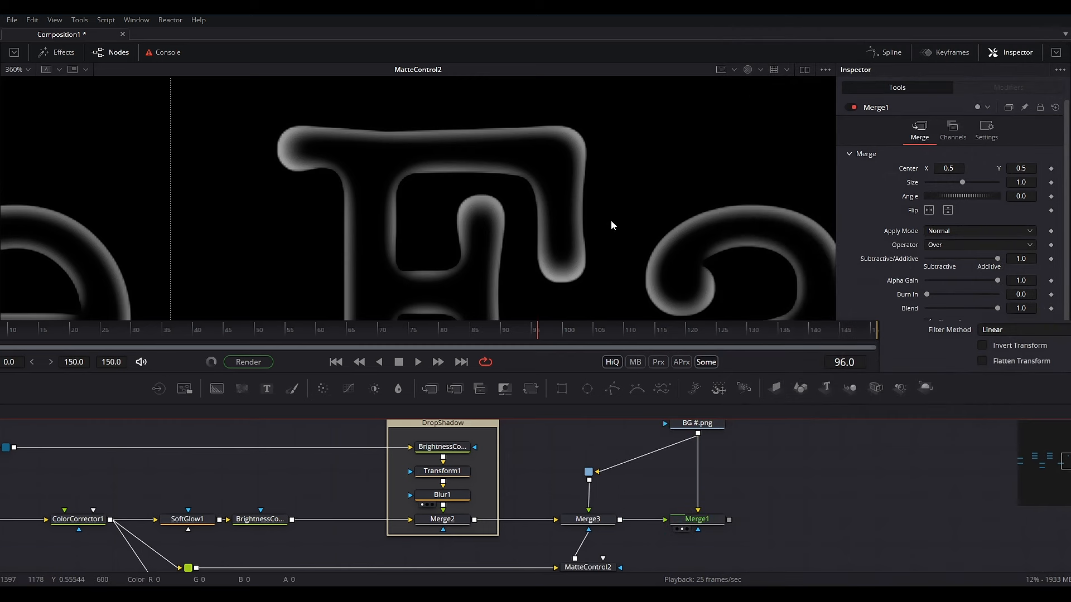
Display Merge1 in full color and inspect the edge shading on the lettering
key(1)
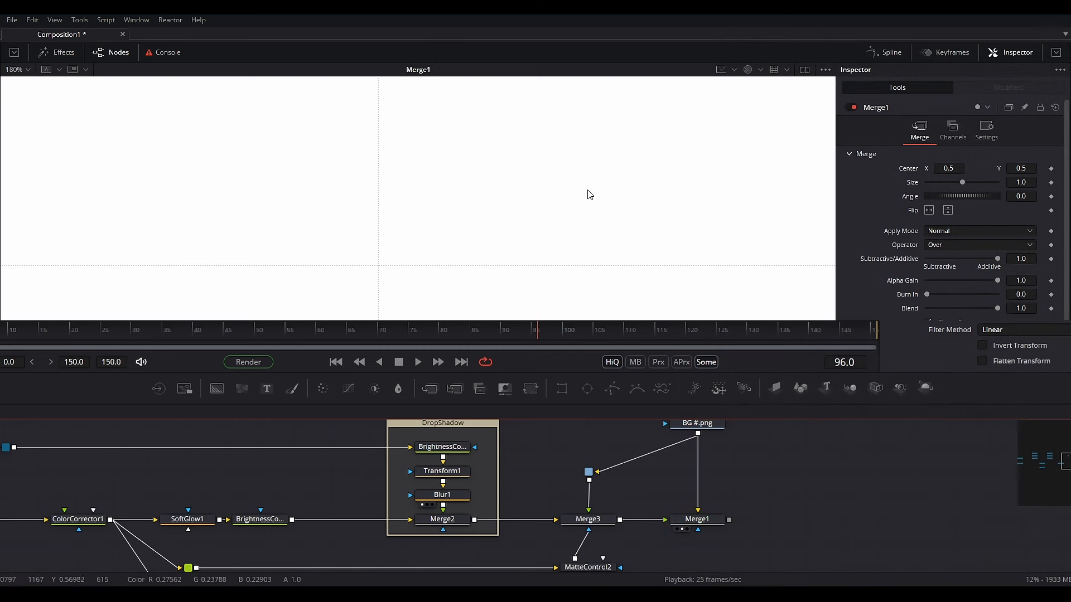
click(747, 69)
scroll(607, 227, up, 2)
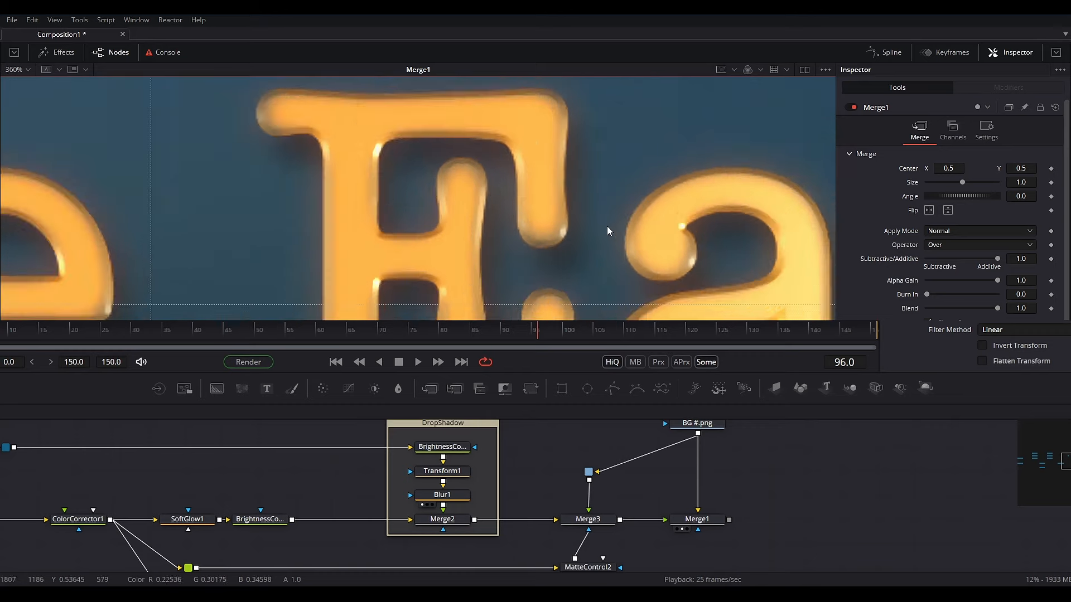
scroll(607, 226, up, 1)
scroll(567, 206, down, 4)
scroll(557, 266, up, 2)
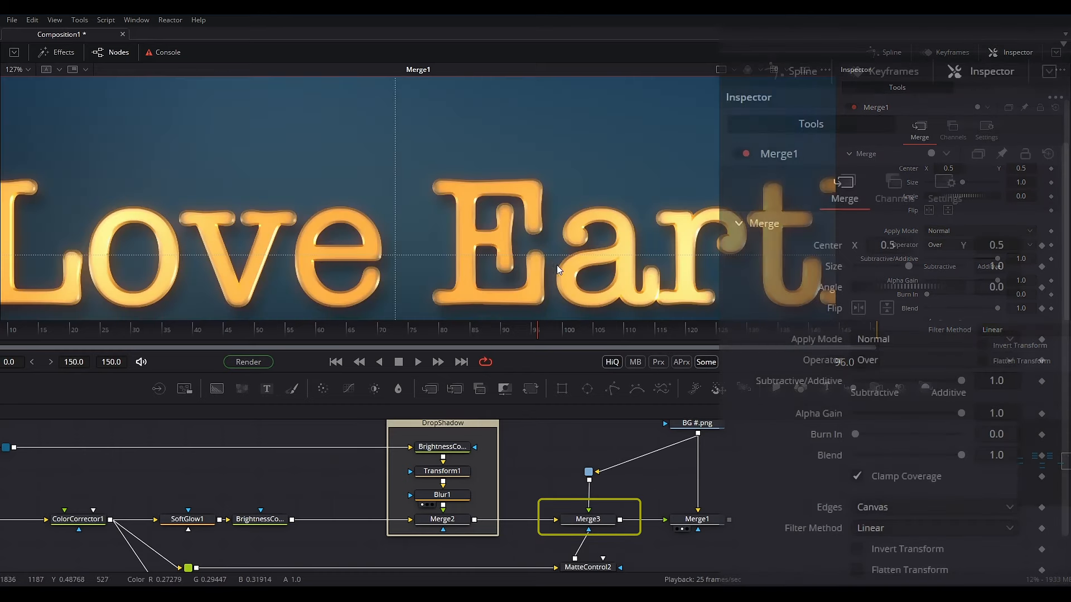
Reduce the Blend of Merge3 to 0.441
scroll(556, 266, up, 2)
click(605, 522)
drag(961, 455, 902, 461)
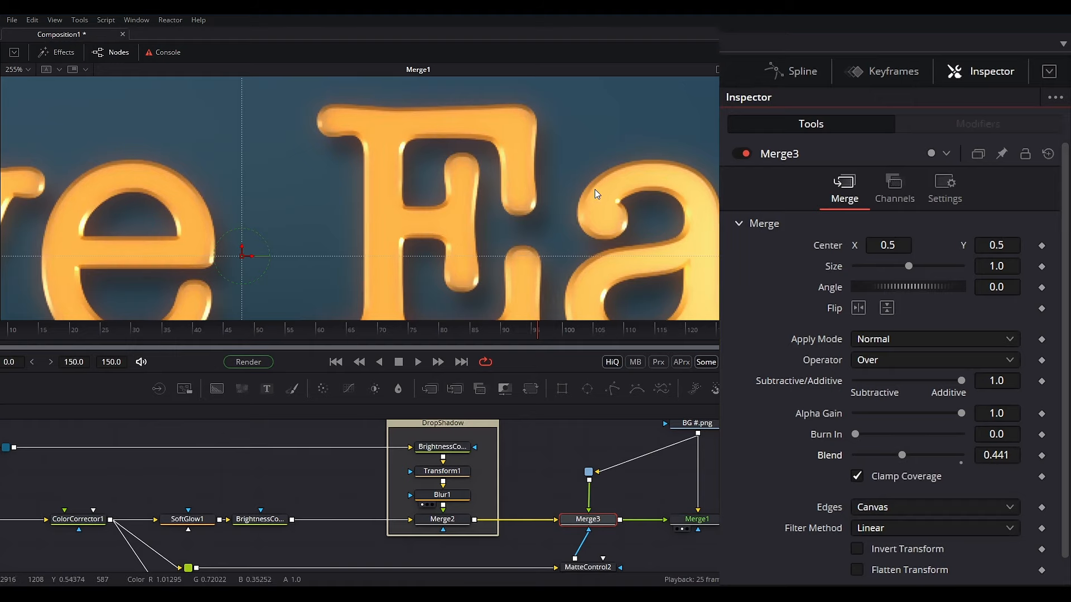
scroll(625, 282, down, 5)
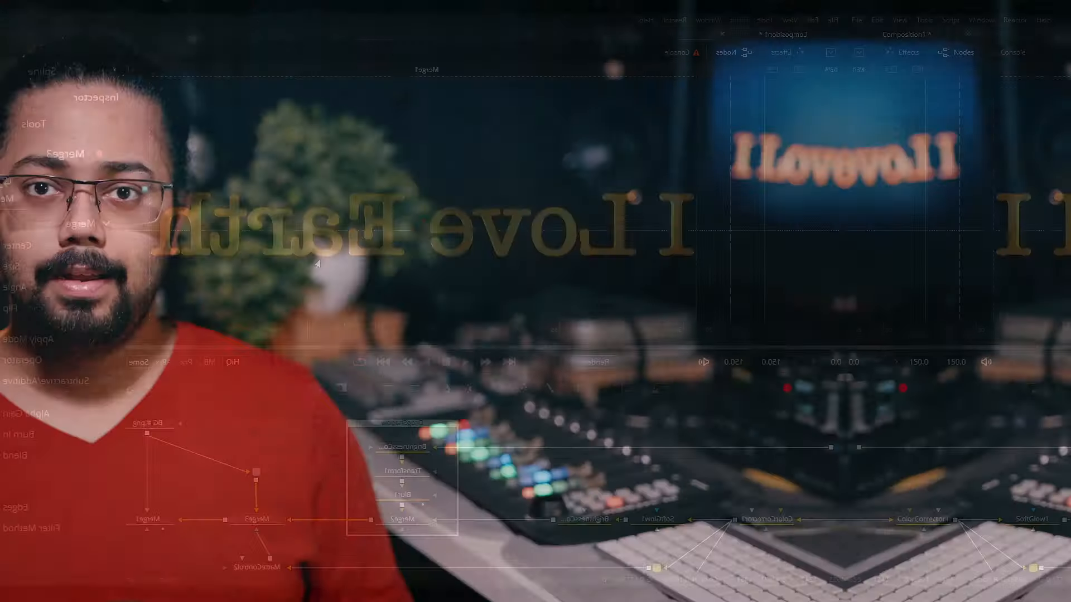
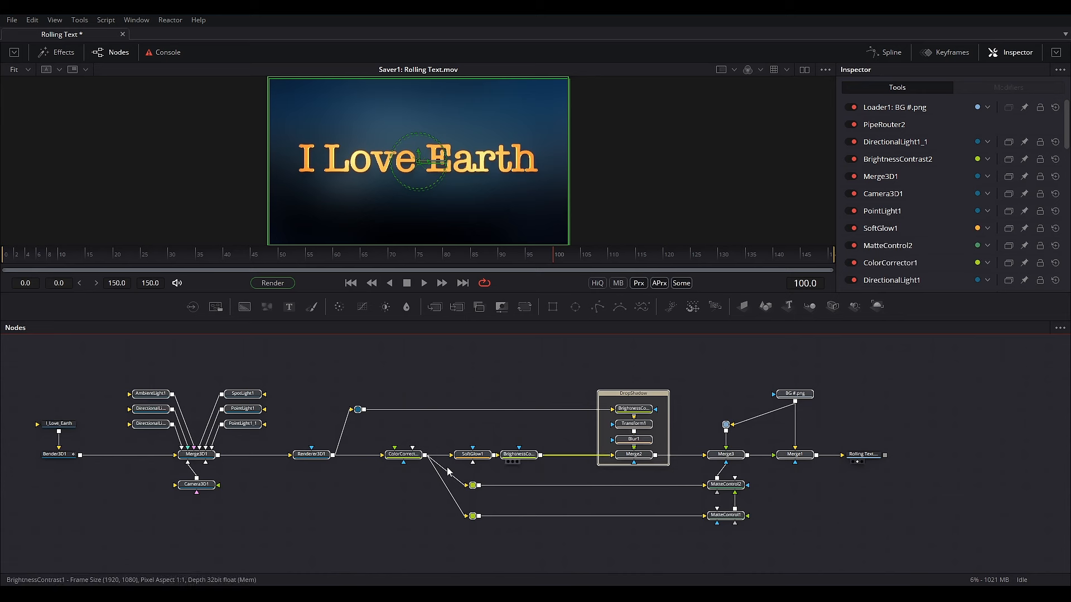
Move every node from the lights and Merge3D1 through to the saver farther away from Bender3D1
drag(240, 409, 342, 492)
scroll(431, 472, down, 2)
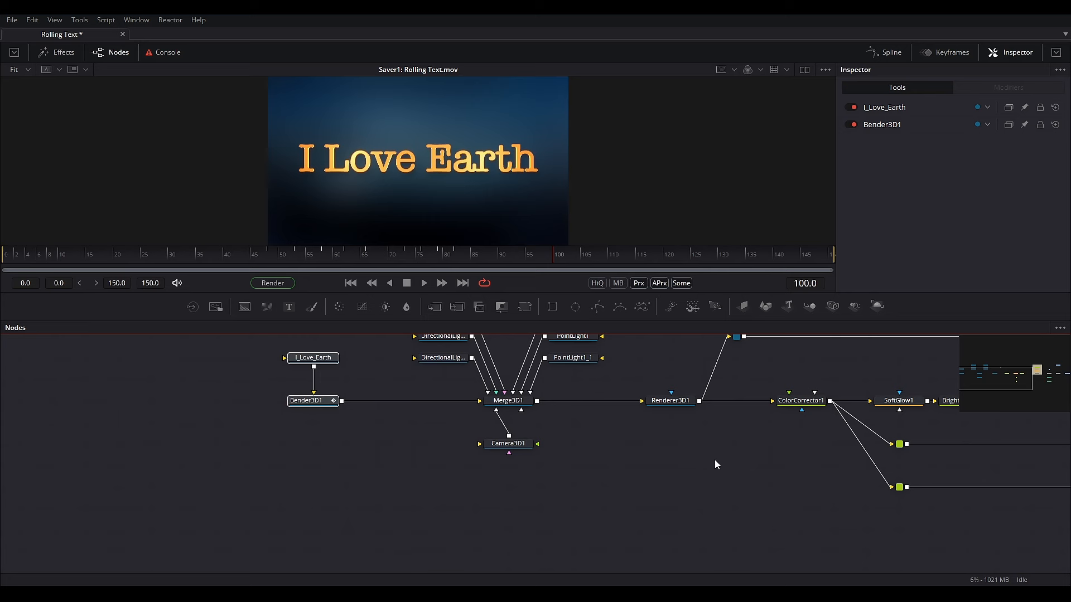
scroll(691, 480, right, 3)
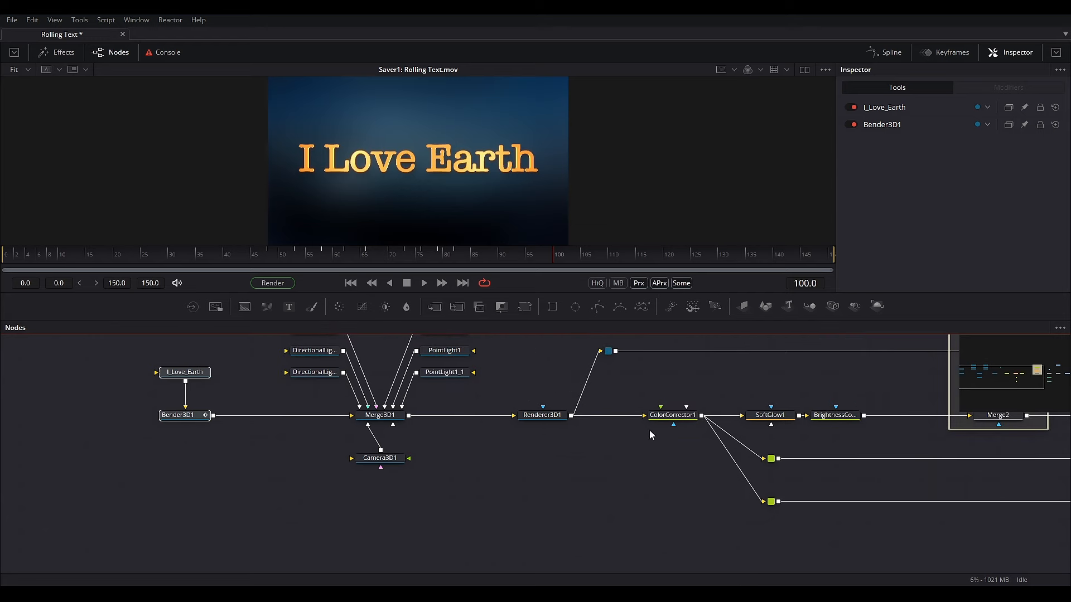
scroll(612, 426, down, 5)
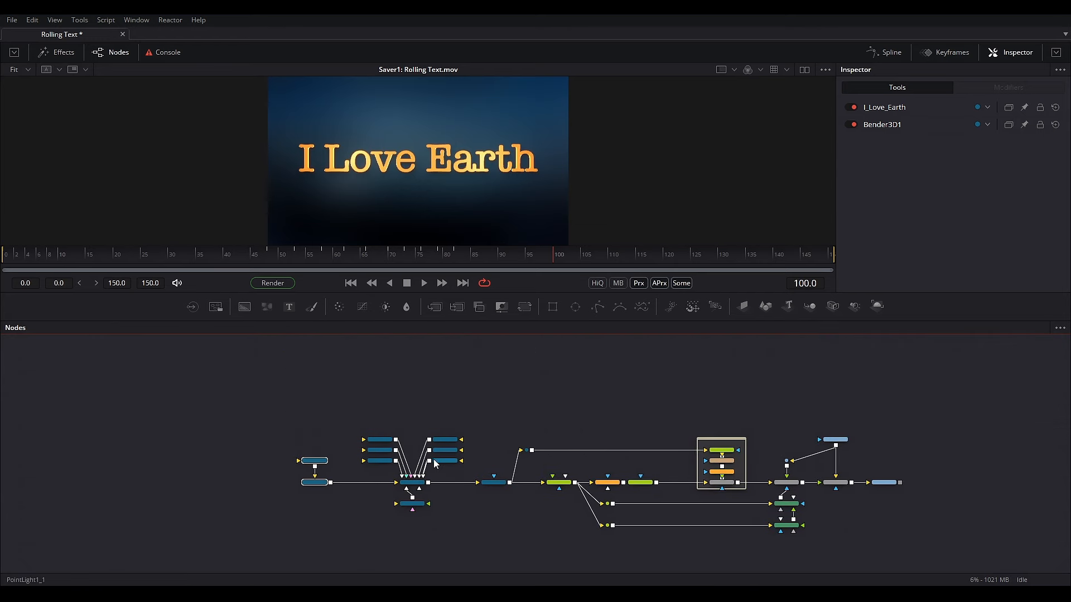
drag(331, 397, 932, 535)
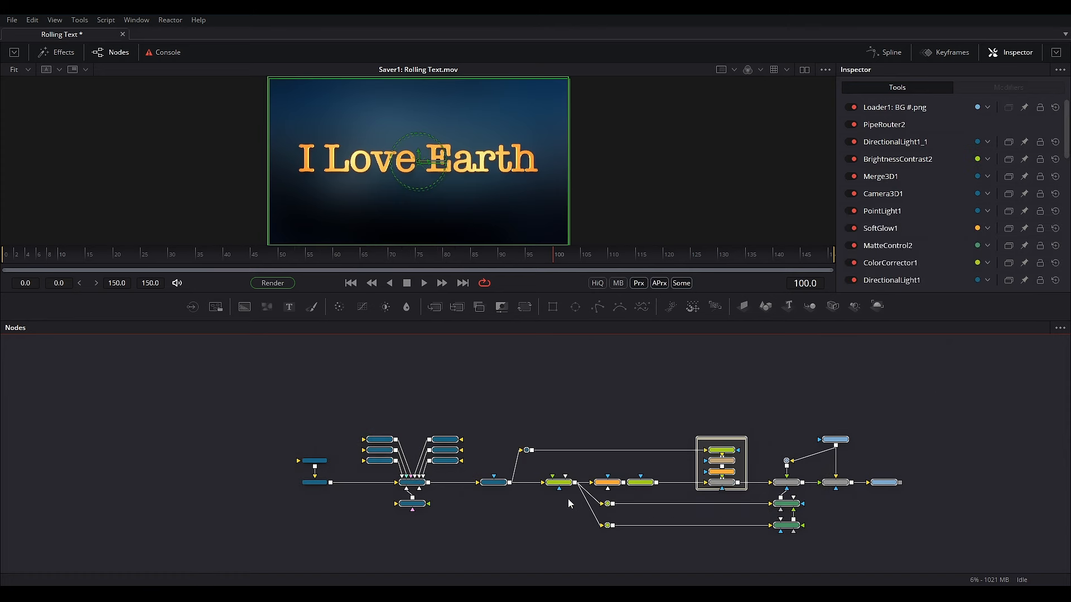
drag(420, 487, 468, 487)
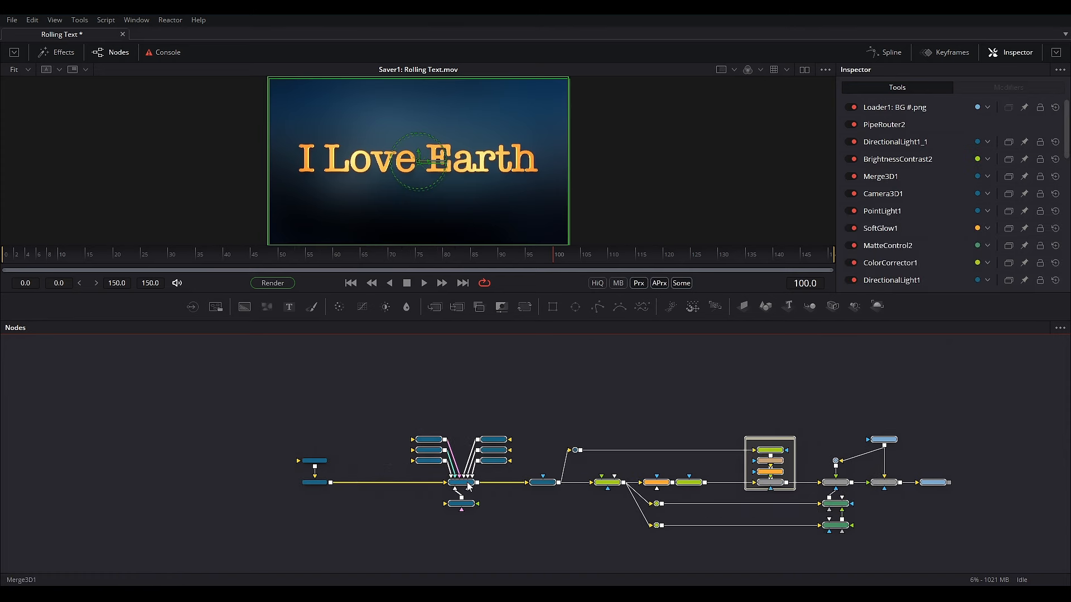
Enlarge the viewer area and place the I_Love_Earth node in line ahead of Bender3D1
scroll(360, 484, up, 5)
drag(374, 489, 444, 533)
drag(335, 474, 356, 454)
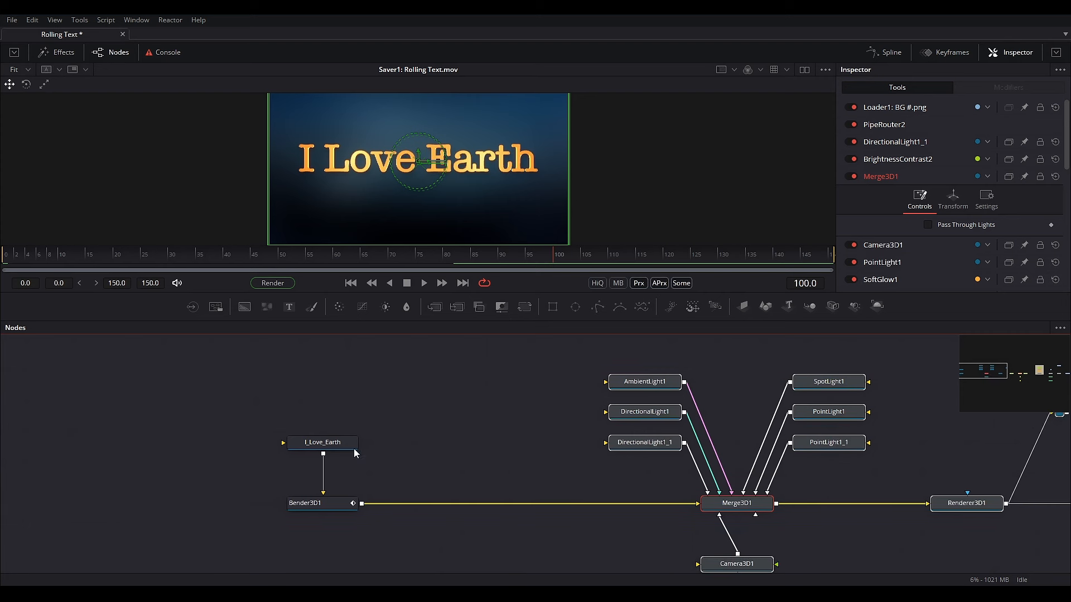
drag(199, 416, 251, 417)
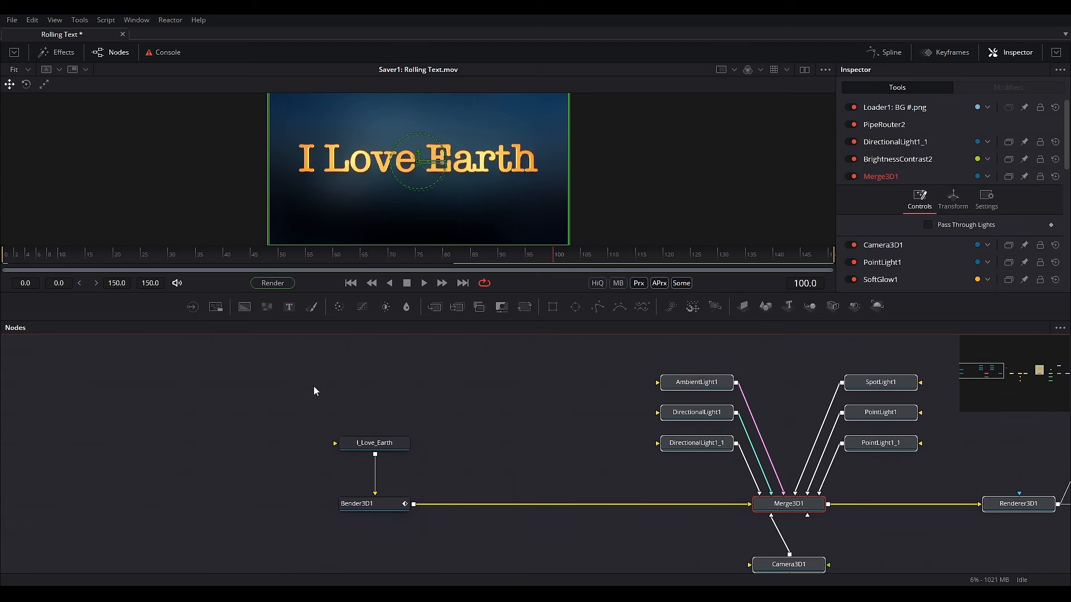
drag(522, 291, 511, 388)
drag(553, 508, 677, 468)
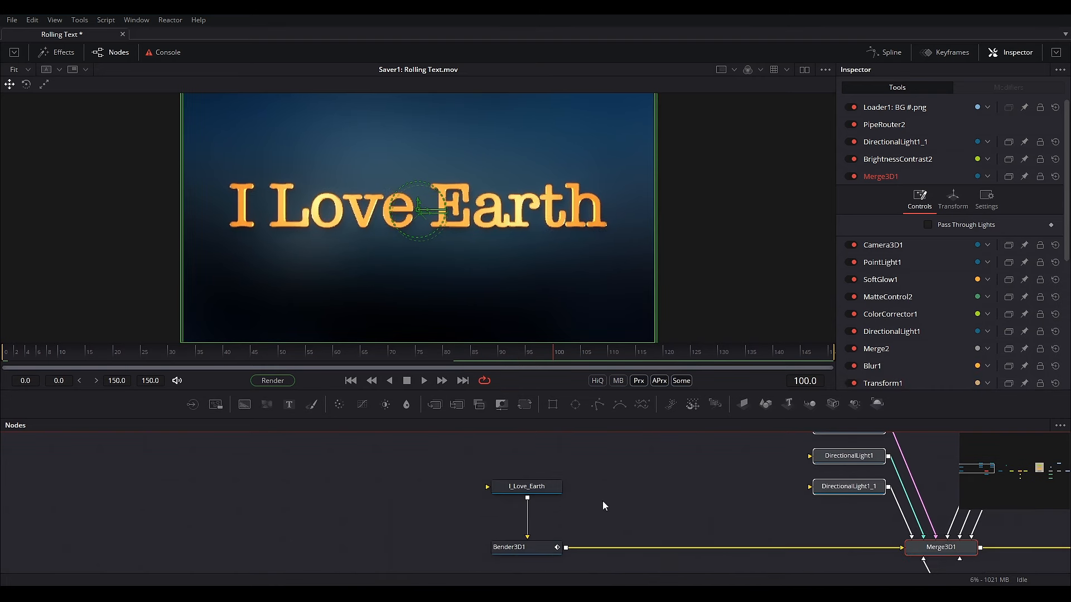
drag(540, 495, 382, 552)
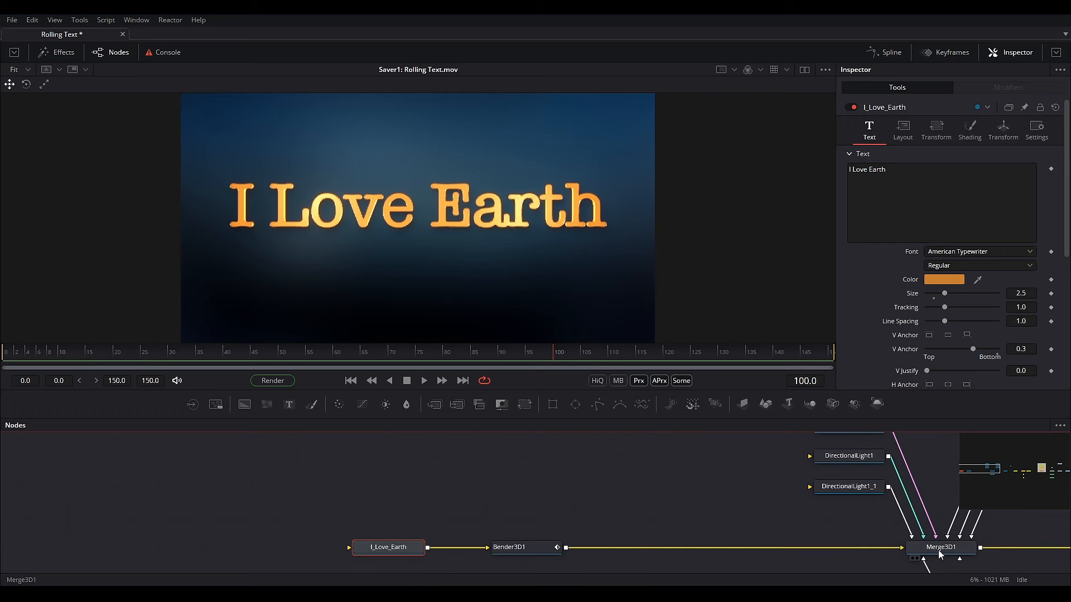
Display Merge3D1 in the viewer and orbit the scene to show the whole text at an angle
drag(941, 547, 650, 232)
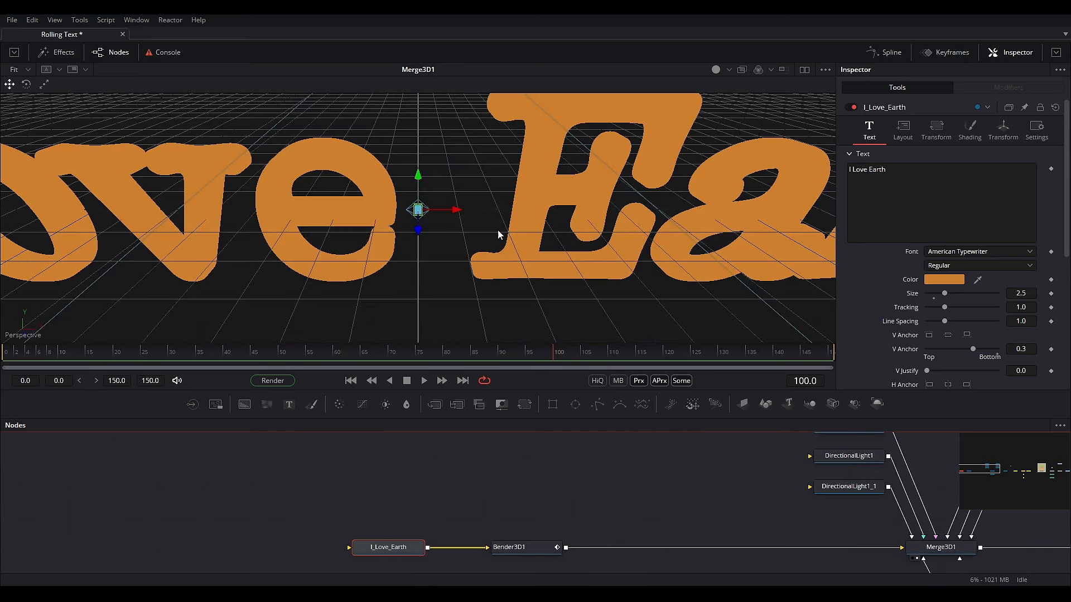
scroll(439, 235, down, 6)
drag(436, 239, 510, 302)
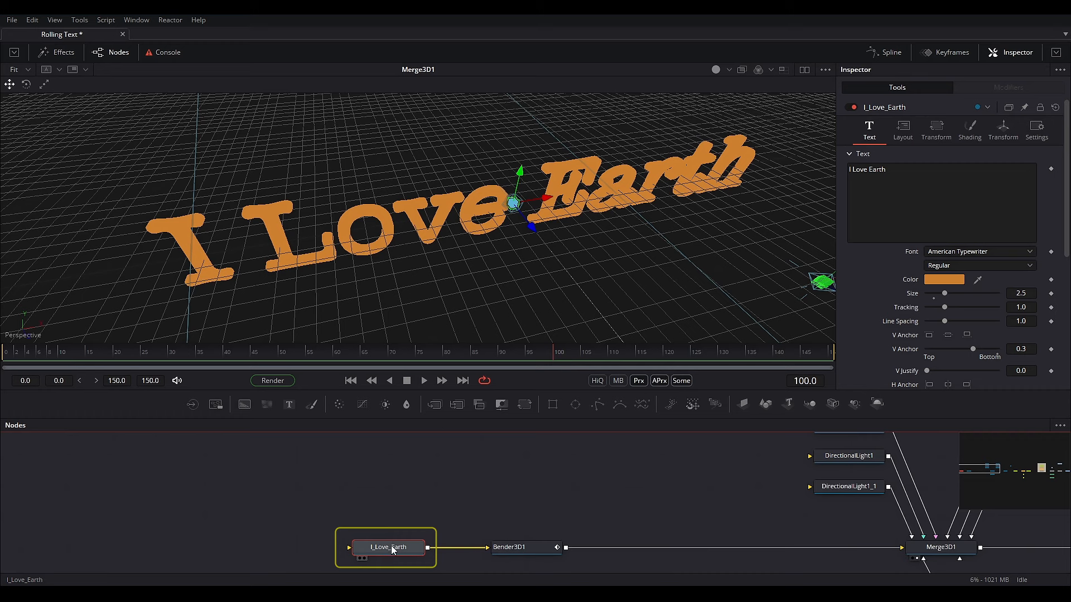
Duplicate the I_Love_Earth text node three times
key(ctrl+c)
key(ctrl+v)
key(ctrl+v)
key(ctrl+v)
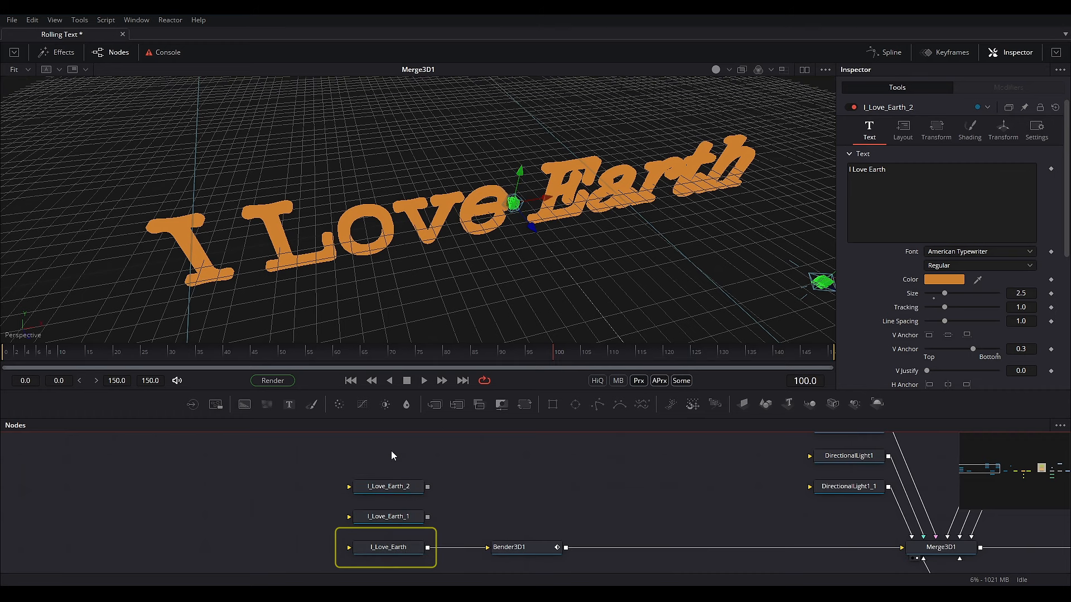
Rename the three duplicated text nodes as I, Love and Earth
drag(451, 438, 379, 527)
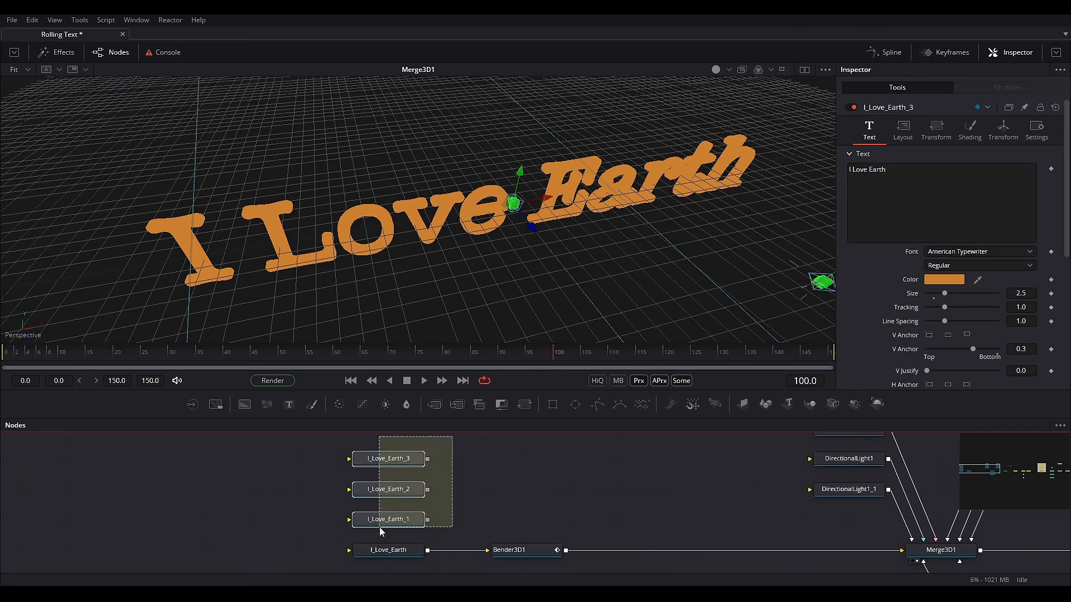
key(F2)
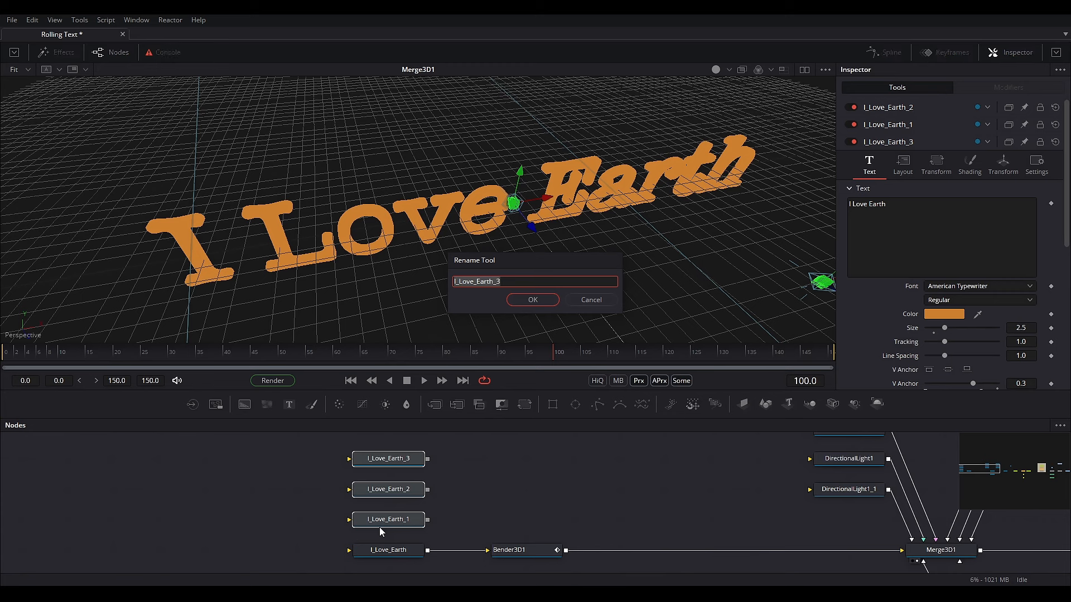
key(BackSpace)
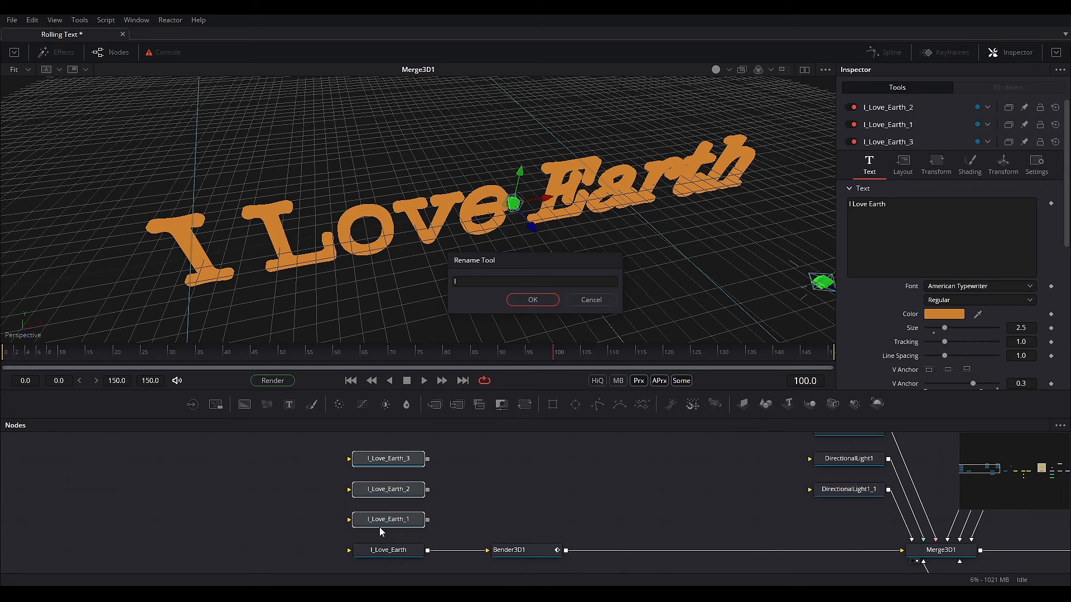
text(I)
click(517, 297)
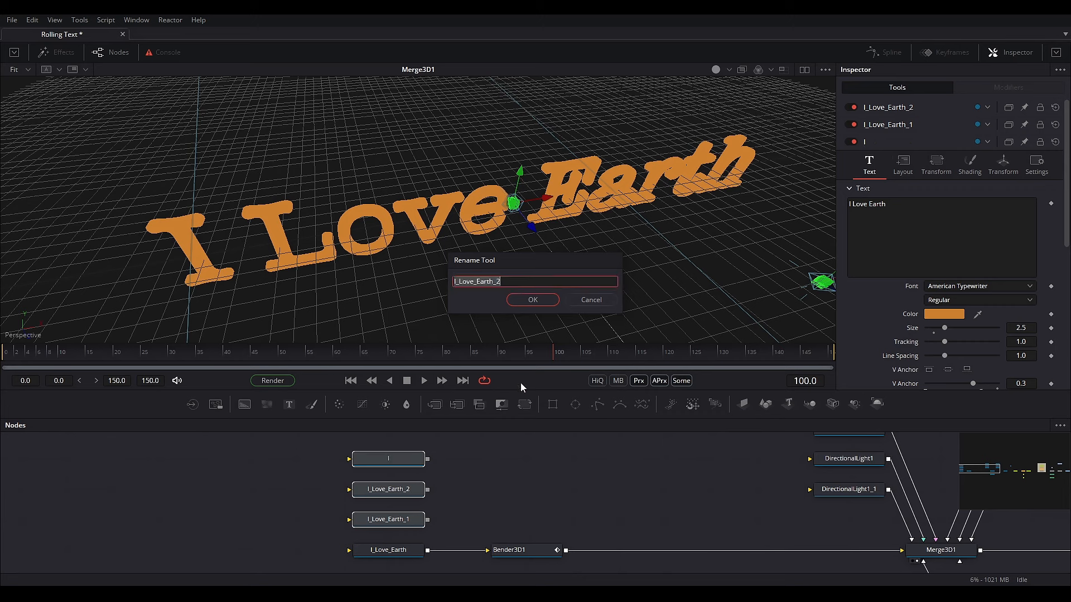
key(BackSpace)
text(Love)
key(Return)
text(Earth)
key(Return)
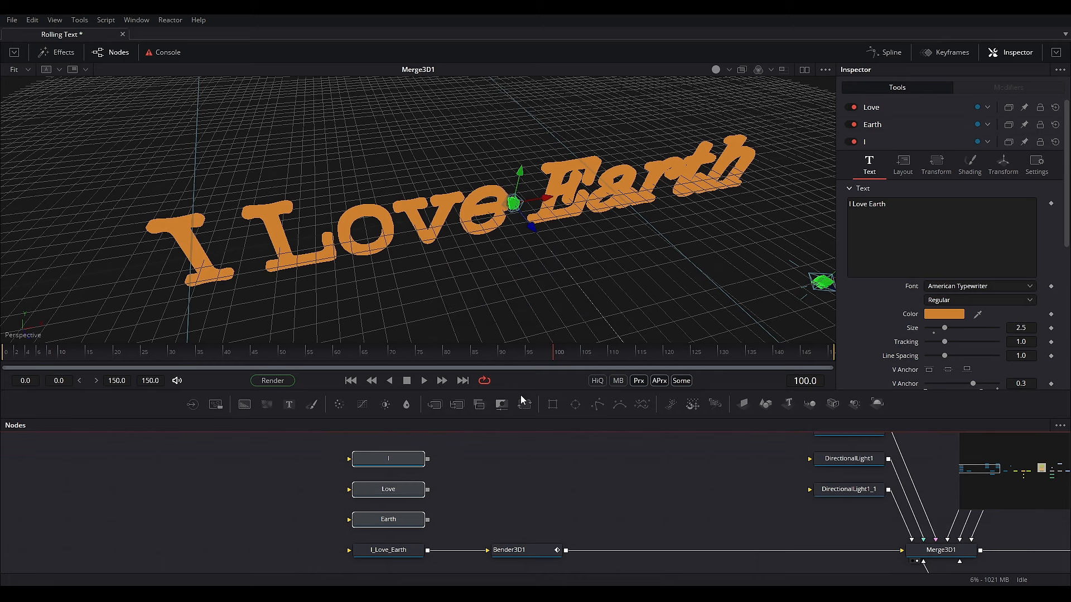
Change the styled text of the I node to just "I"
click(448, 483)
click(406, 460)
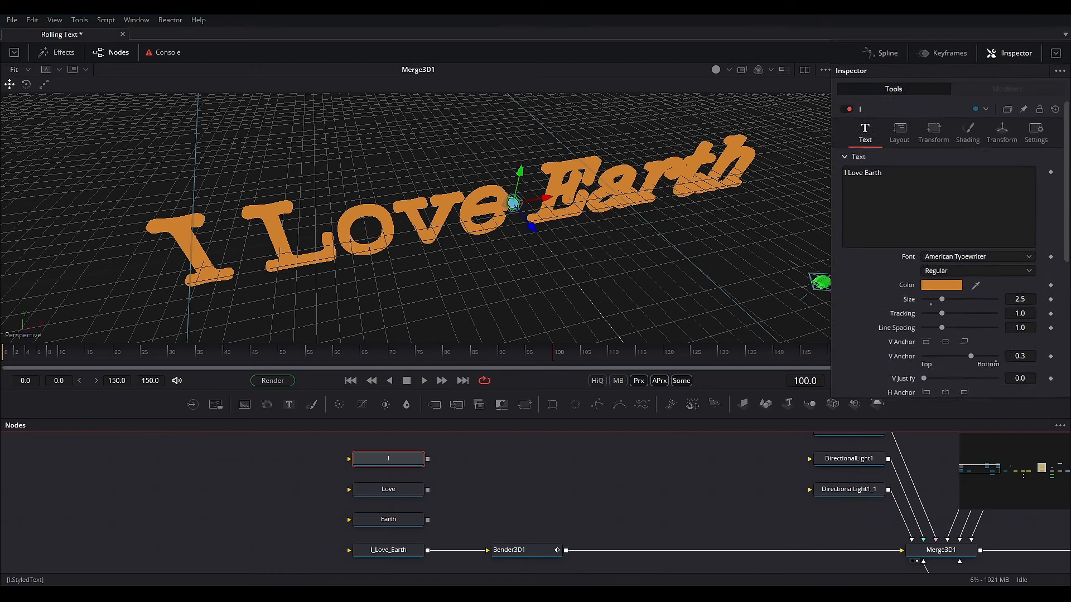
click(879, 204)
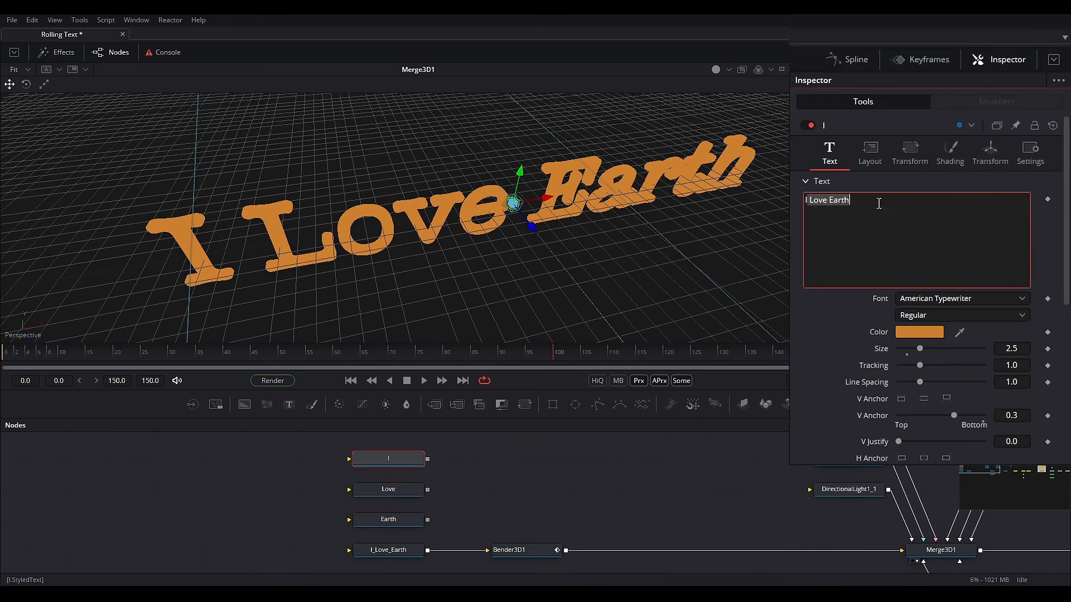
text(I)
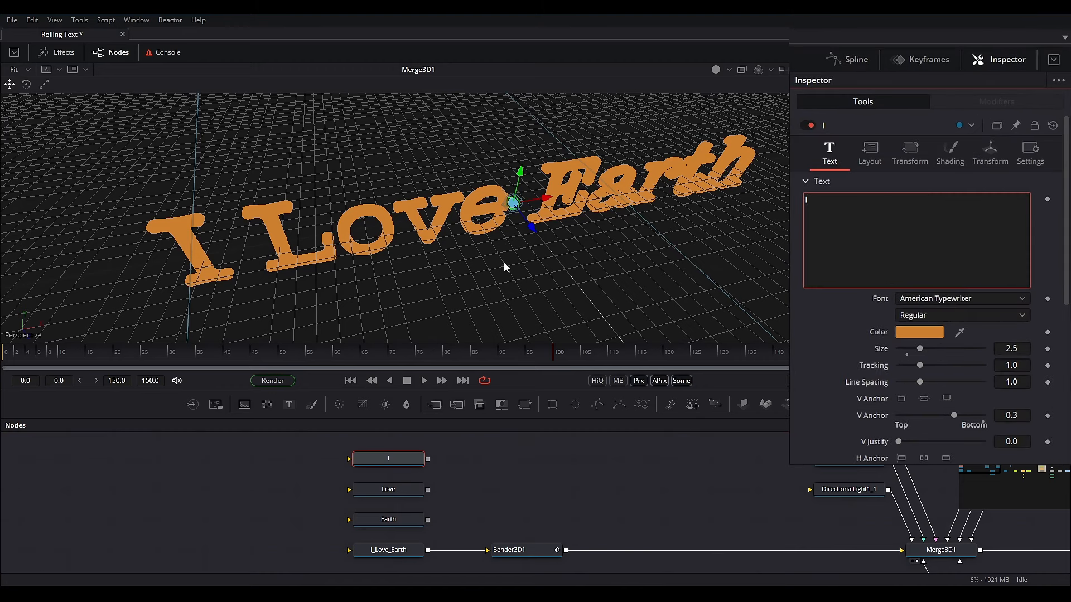
Change the styled text of the Love node to just "Love" and of the Earth node to just "Earth"
click(411, 490)
drag(829, 201, 868, 201)
key(BackSpace)
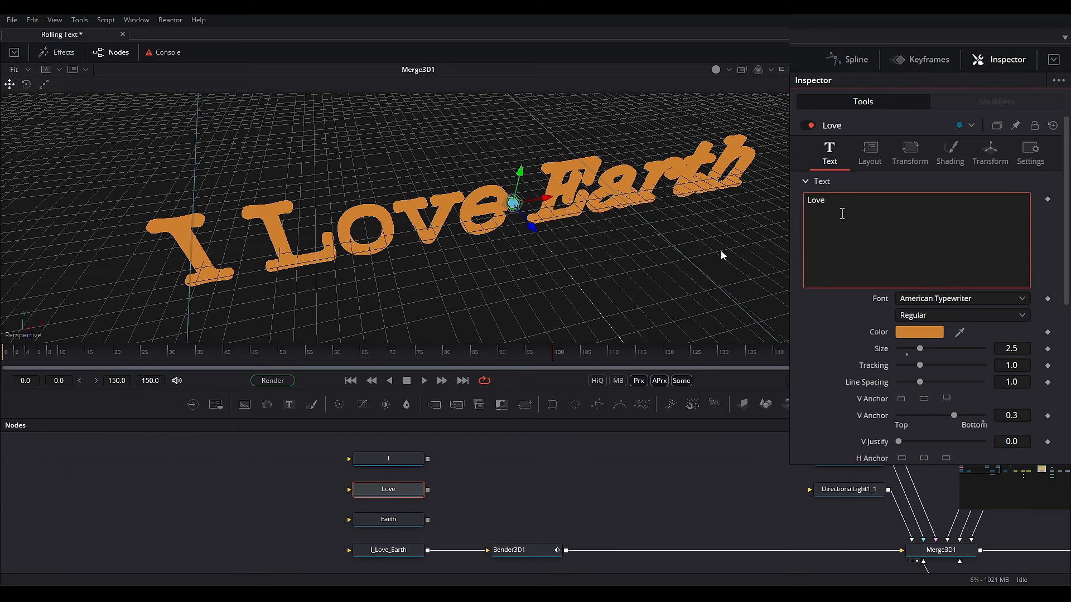
click(380, 521)
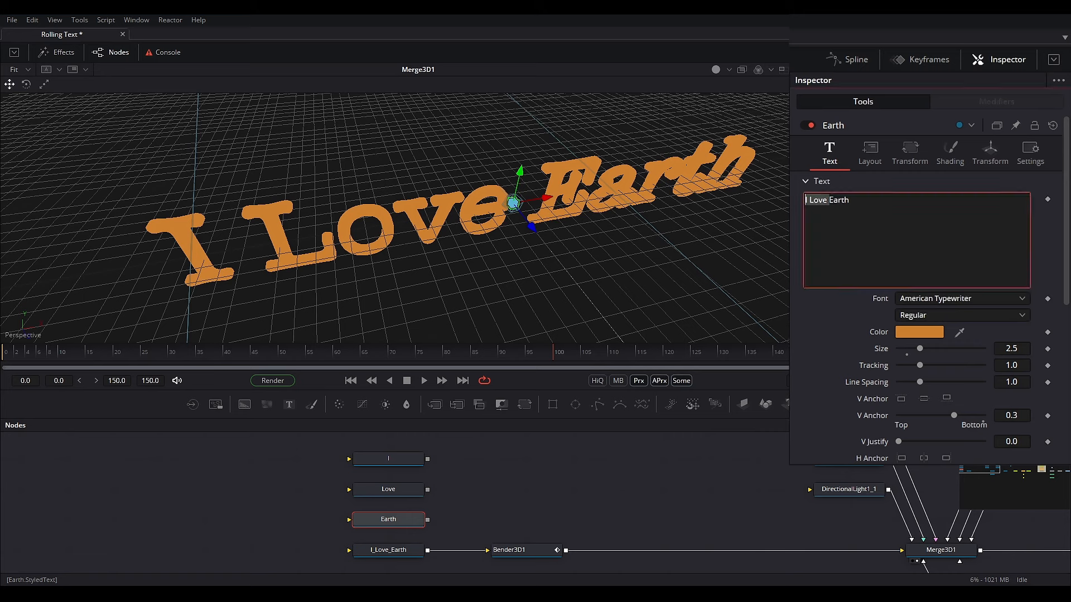
key(BackSpace)
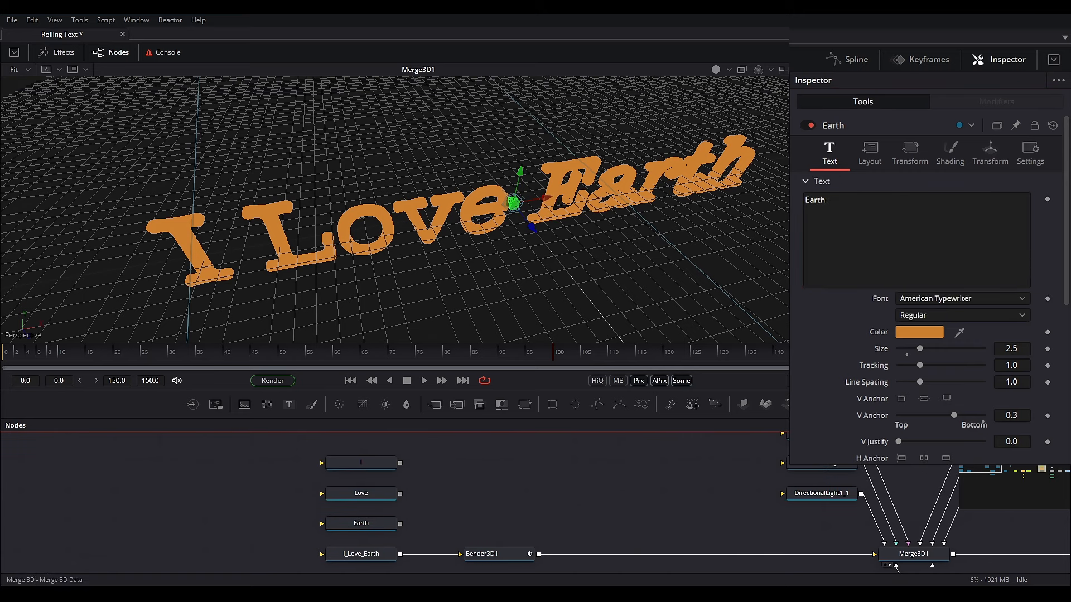
Insert a Merge 3D node between Bender3D1 and Merge3D1 and connect the I, Love and Earth nodes to it
drag(807, 405, 665, 554)
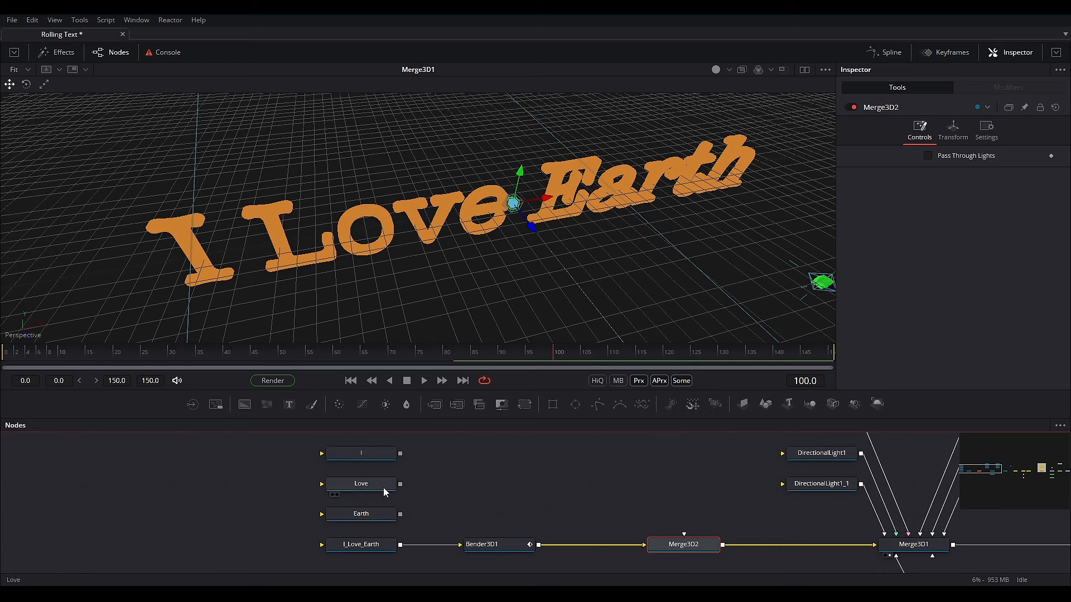
drag(400, 454, 684, 536)
drag(401, 484, 667, 533)
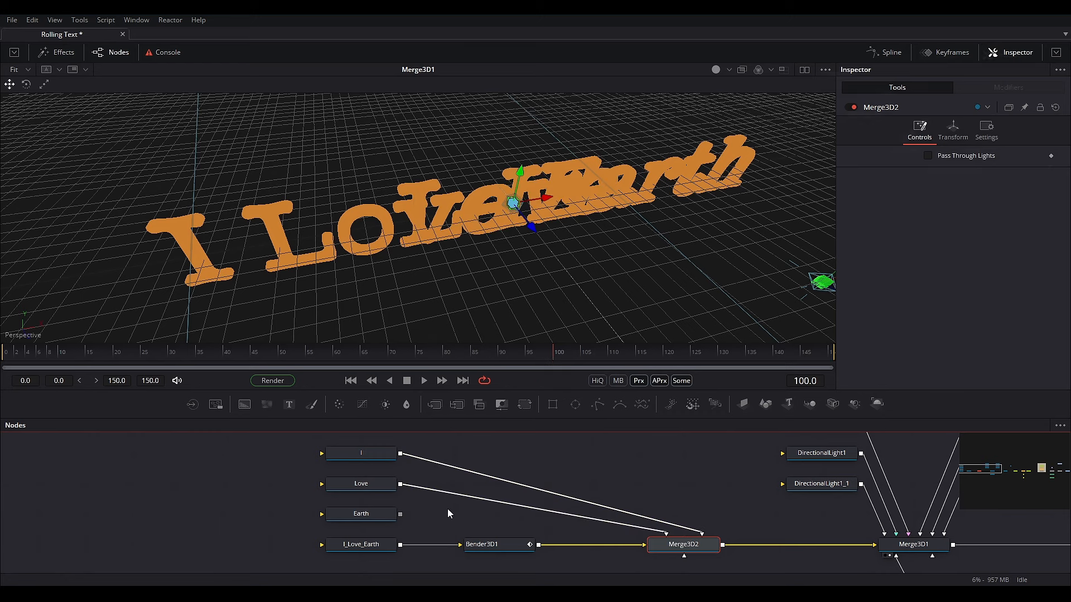
drag(401, 518, 663, 534)
Move the I, Love and Earth words along the X axis to line up with the matching words of the original text
mouse_move(543, 259)
mouse_down()
mouse_move(471, 290)
mouse_move(545, 213)
mouse_move(549, 254)
mouse_up()
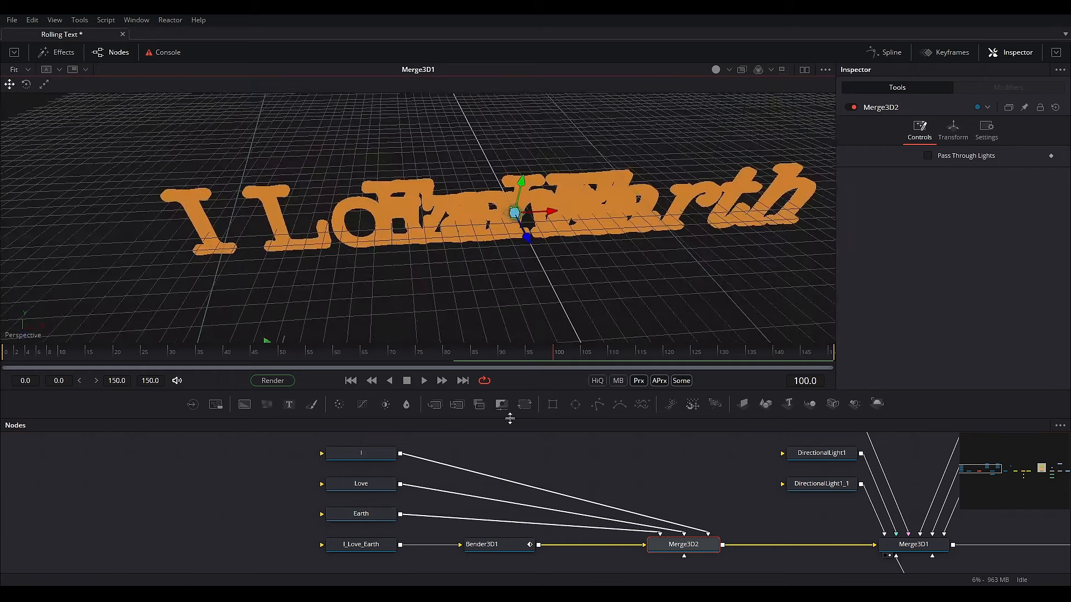
click(360, 455)
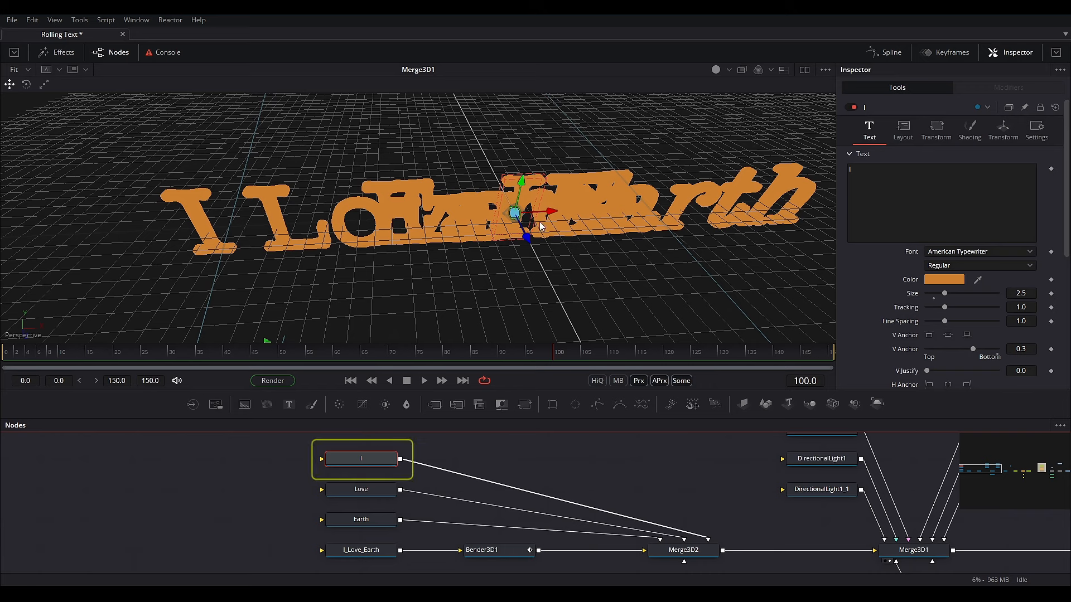
drag(545, 212, 234, 227)
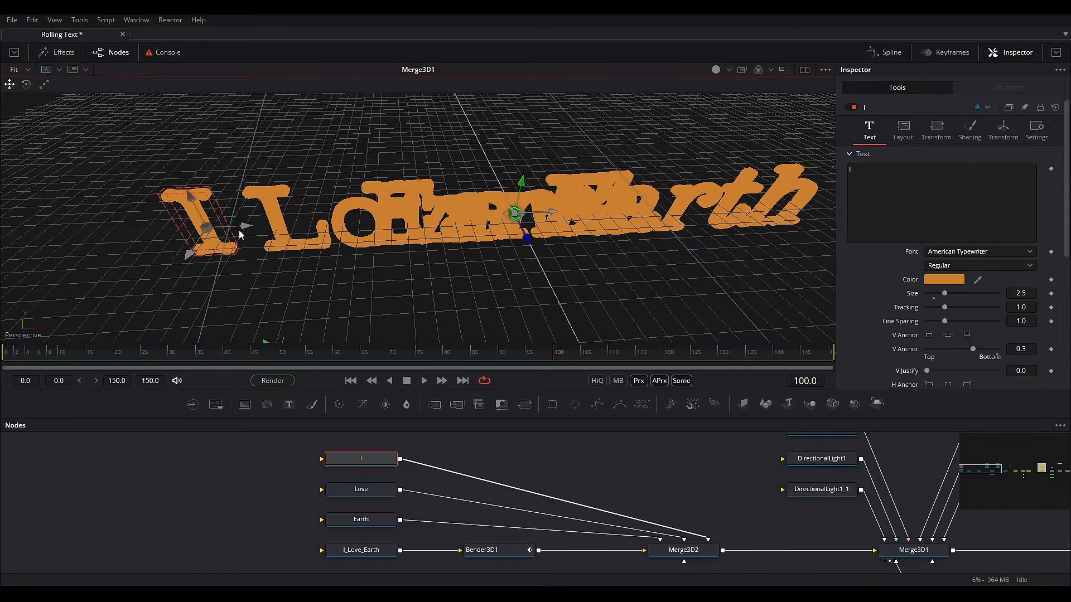
drag(327, 244, 301, 240)
click(361, 489)
drag(531, 200, 403, 210)
click(368, 521)
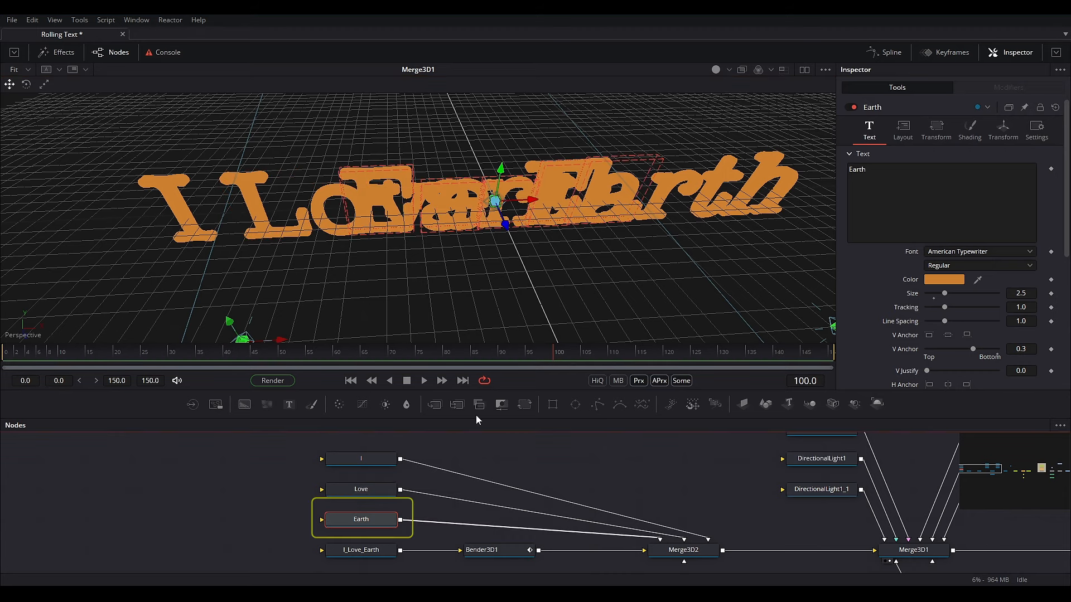
drag(534, 204, 695, 205)
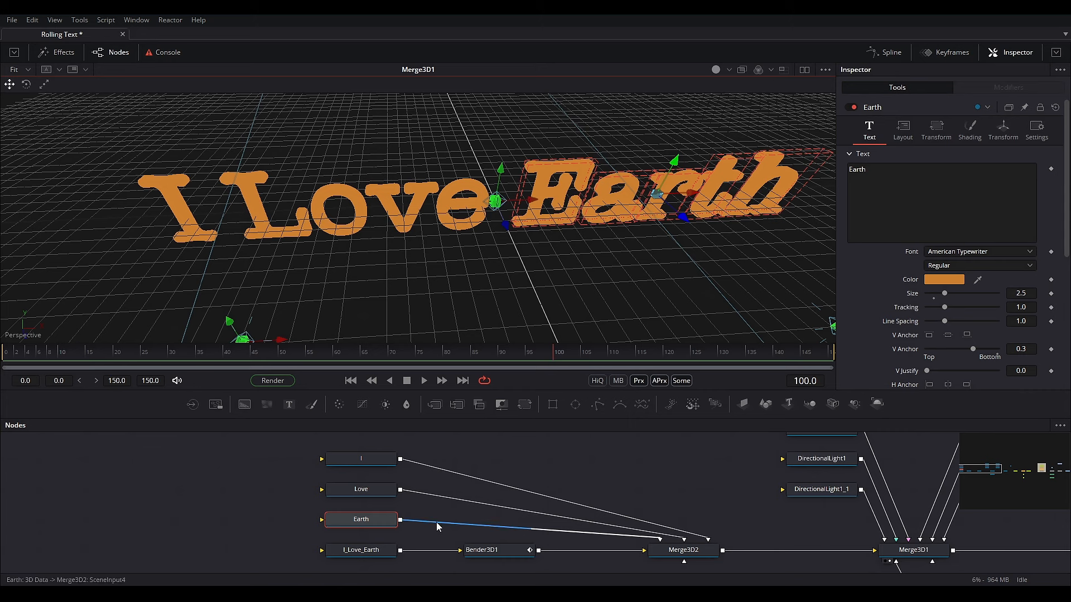
Delete the I_Love_Earth and Bender3D1 nodes and rearrange the three word nodes beside Merge3D2
drag(437, 526, 421, 513)
drag(334, 552, 347, 520)
drag(311, 497, 514, 562)
key(Delete)
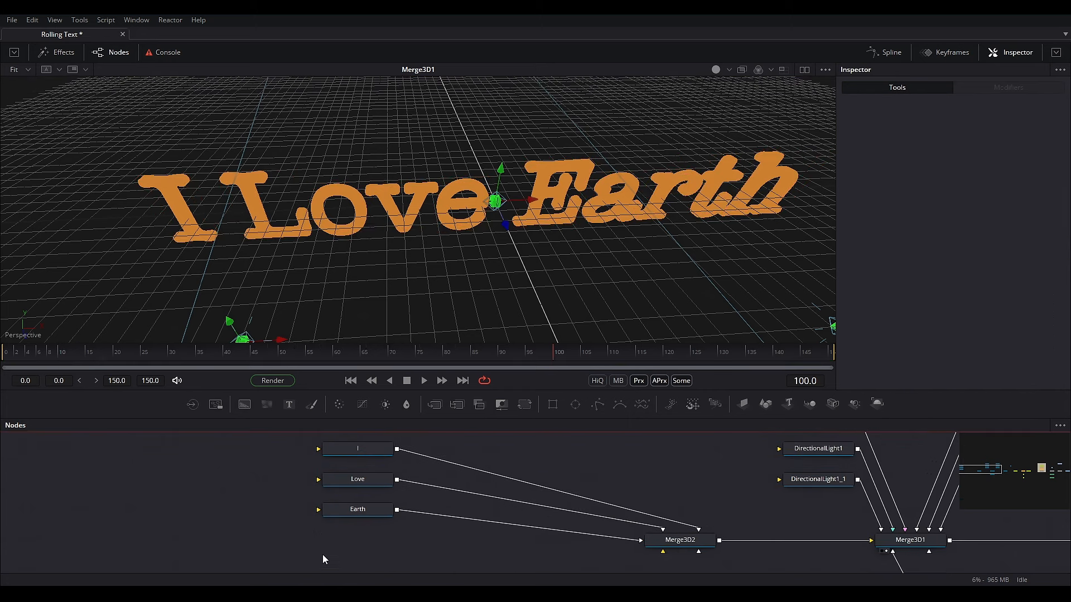
drag(323, 555, 368, 437)
drag(368, 452, 368, 496)
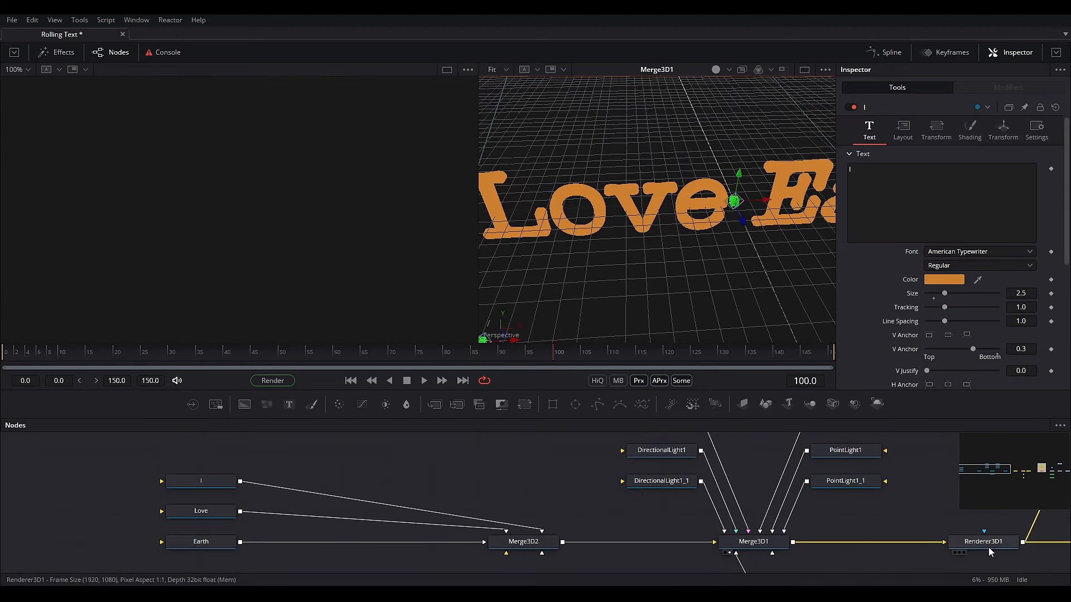
Display Renderer3D1 in the first viewer and review the node tree from the word nodes through to the output
drag(987, 547, 419, 230)
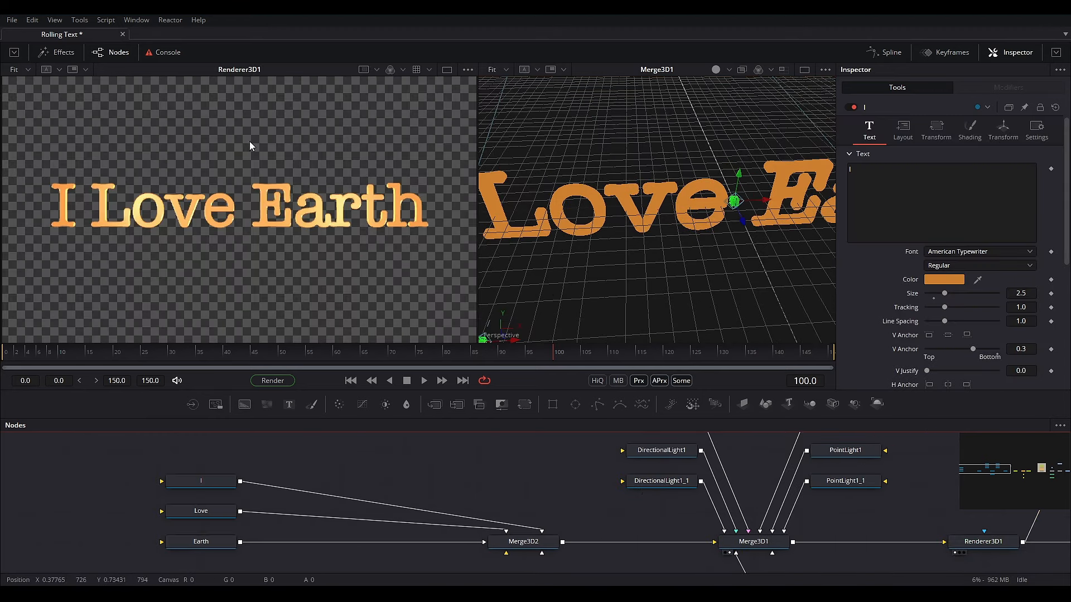
scroll(706, 510, down, 5)
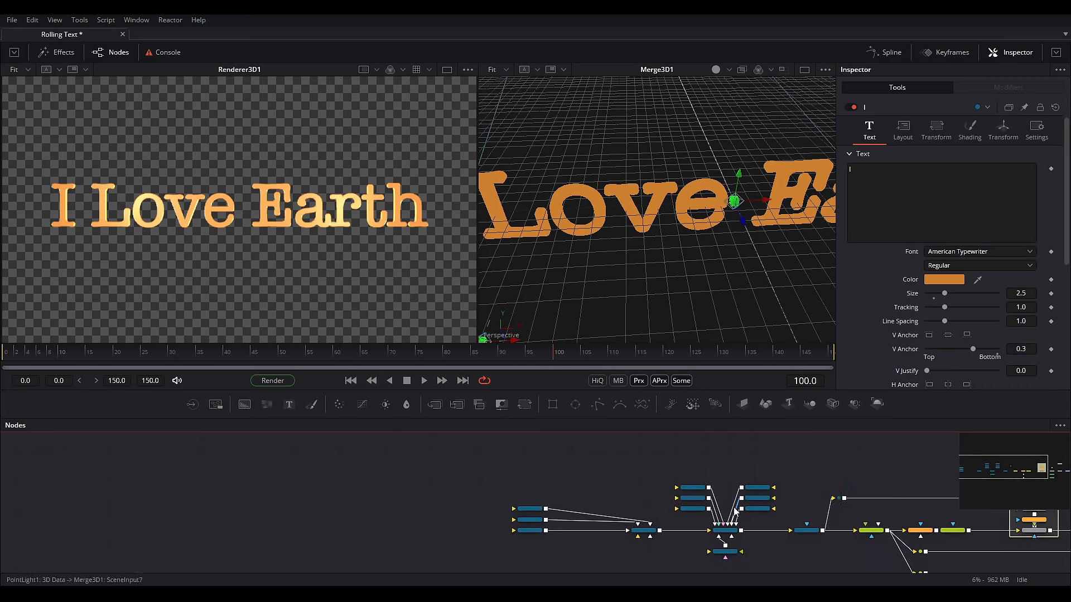
scroll(892, 533, up, 5)
scroll(680, 500, down, 4)
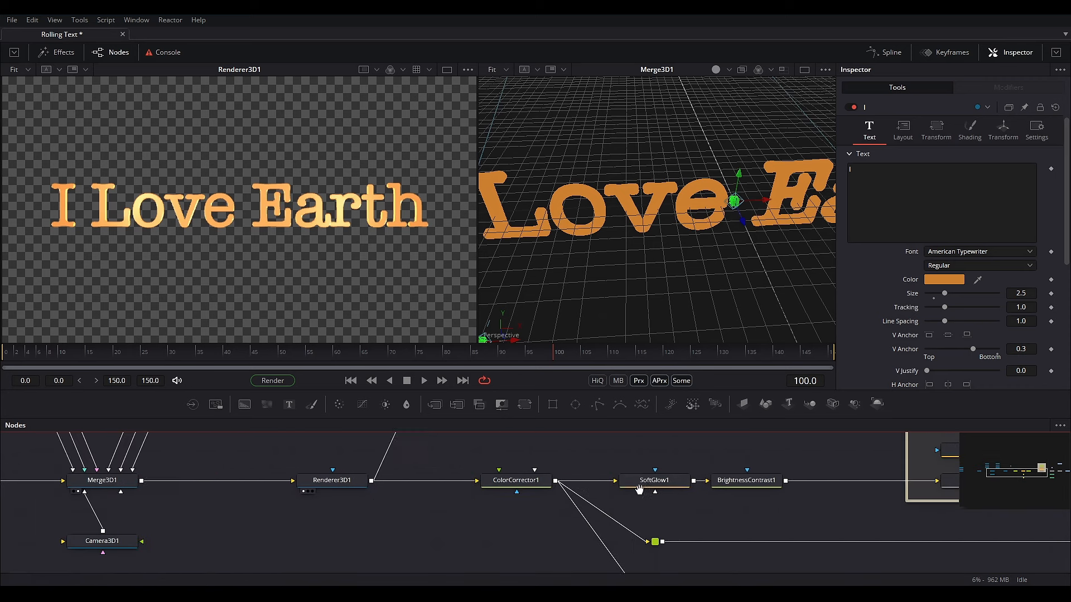
drag(663, 499, 626, 513)
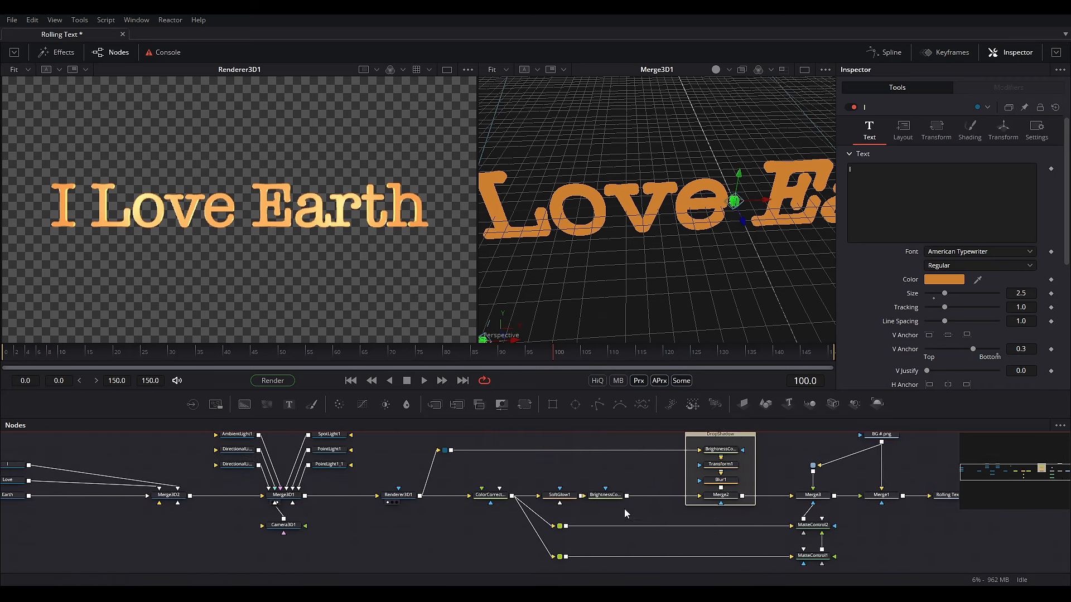
drag(401, 475, 761, 493)
scroll(532, 502, up, 4)
scroll(649, 486, down, 2)
drag(649, 485, 685, 494)
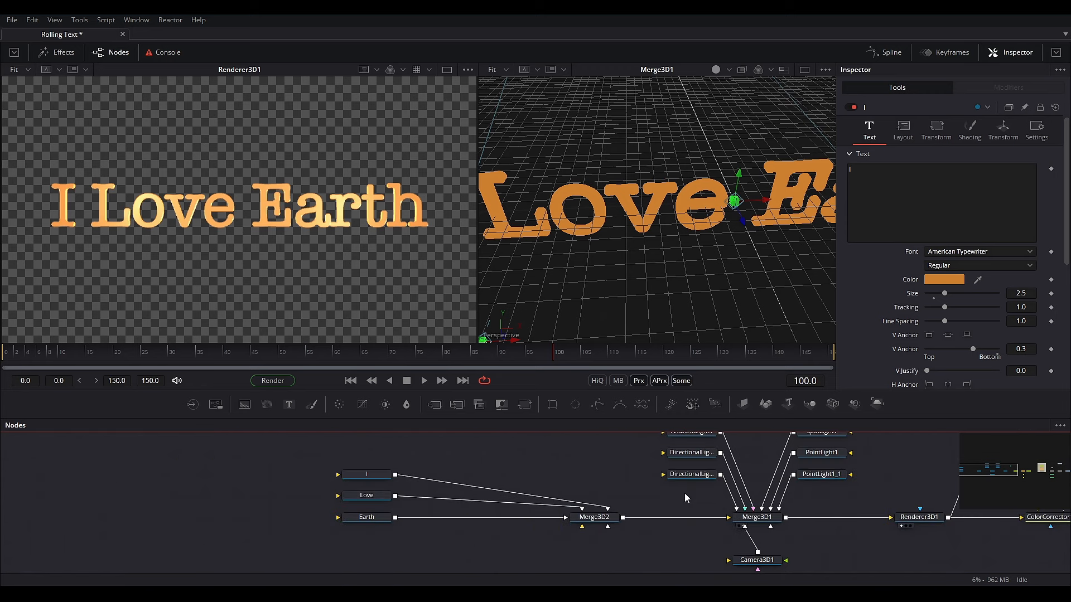
scroll(598, 494, down, 3)
scroll(579, 499, down, 5)
drag(551, 503, 458, 511)
scroll(458, 512, up, 3)
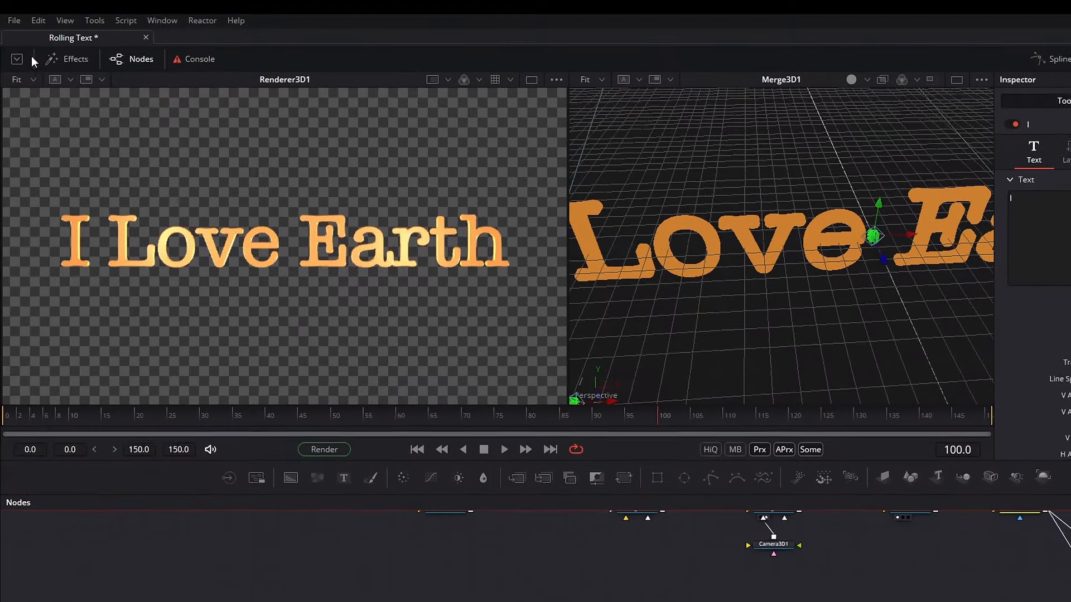
Open the effects library's USD tools and add a uLoader node below the text nodes
click(56, 57)
click(16, 96)
scroll(66, 302, down, 2)
scroll(66, 302, down, 1)
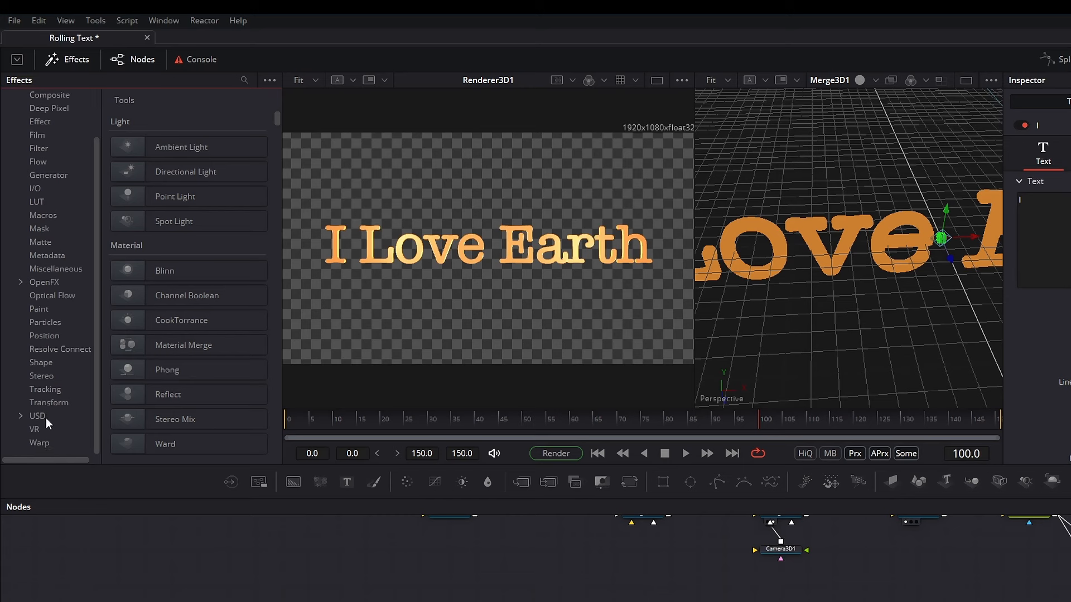
click(35, 419)
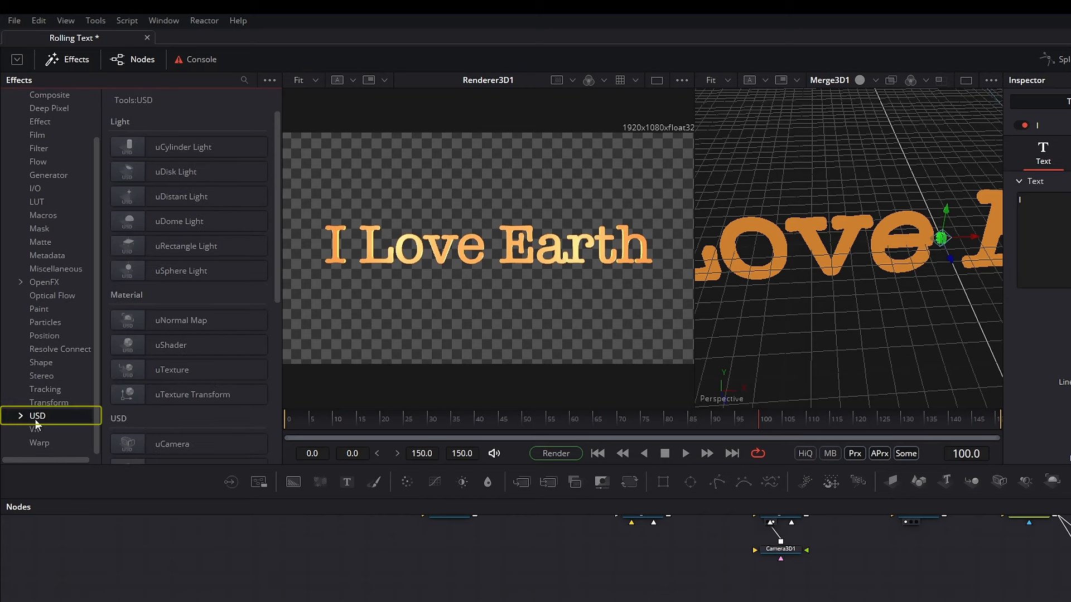
scroll(190, 309, down, 5)
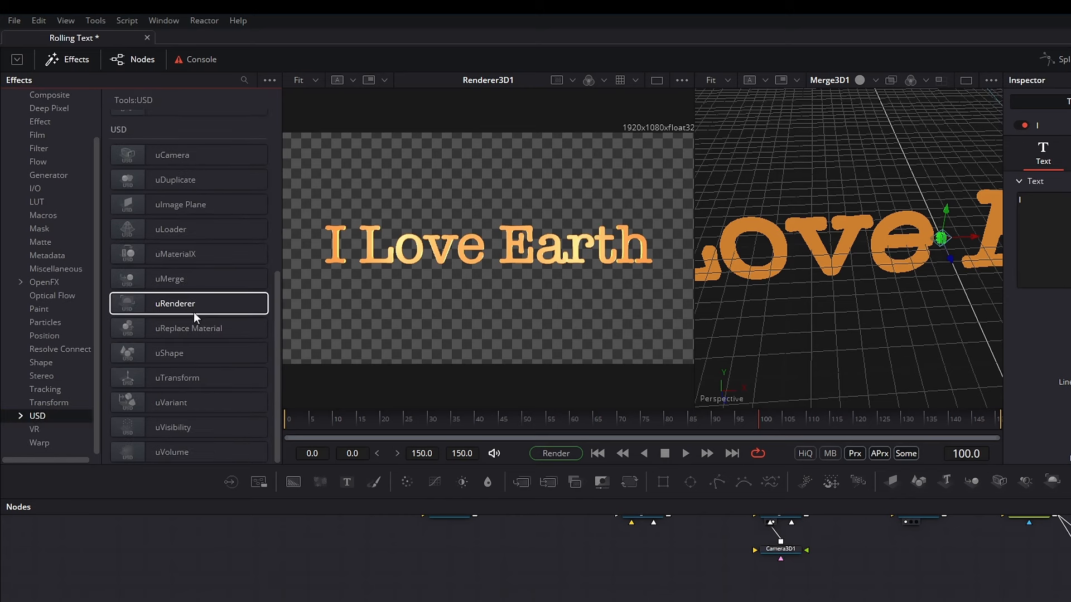
click(154, 232)
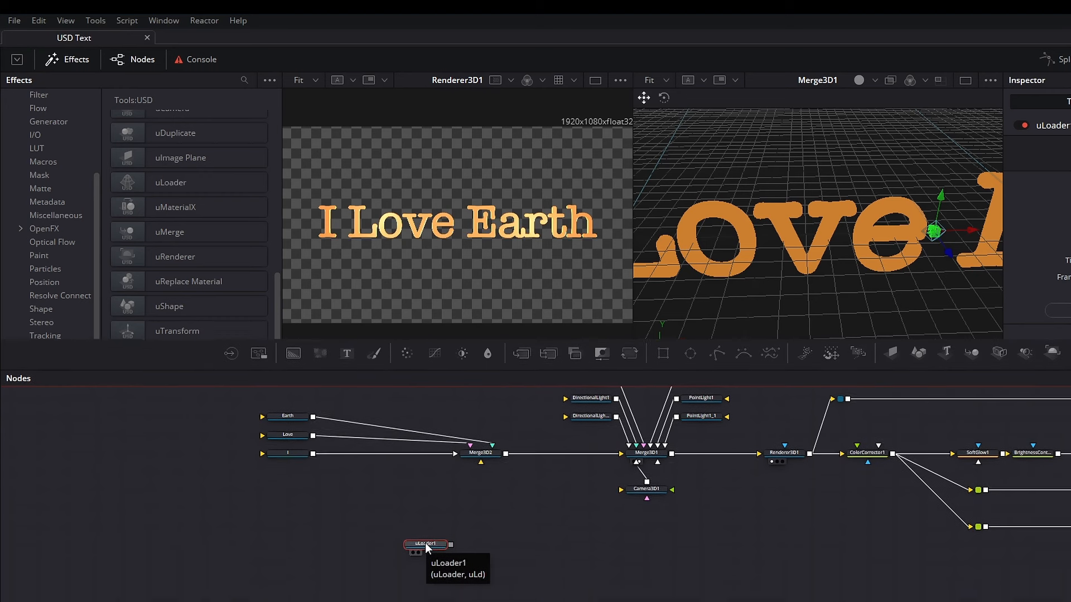
Display the heart.usdc loader in the first viewer and orbit around the heart model
key(1)
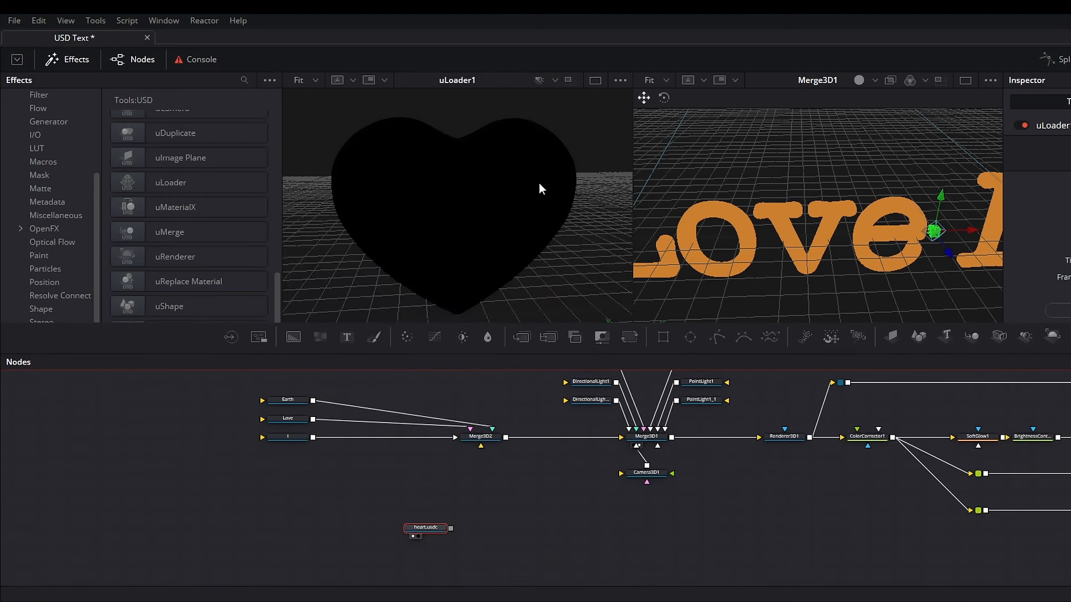
drag(542, 230, 441, 245)
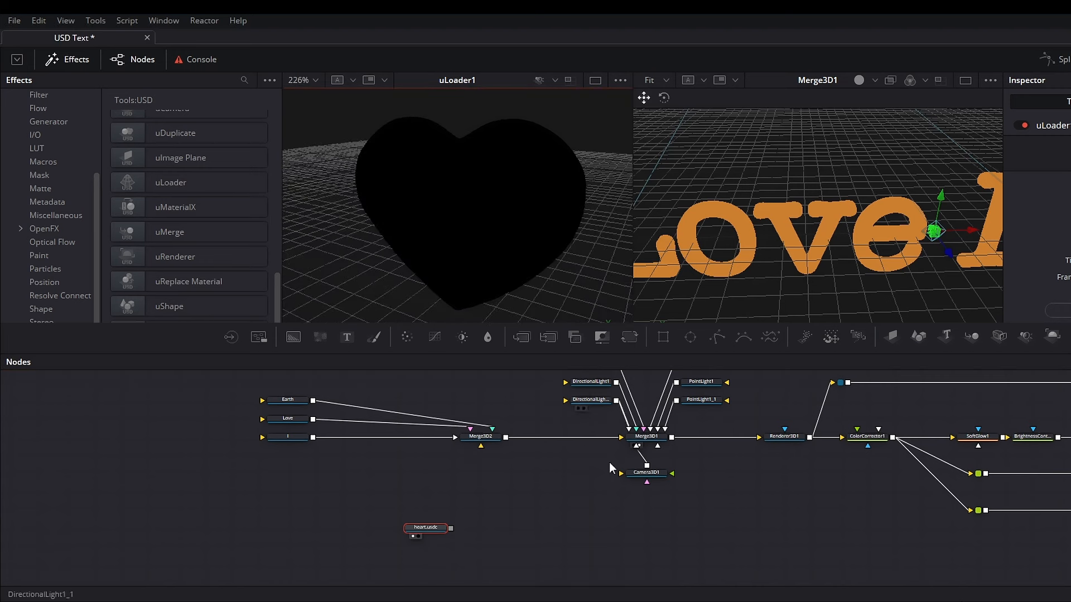
scroll(463, 481, up, 3)
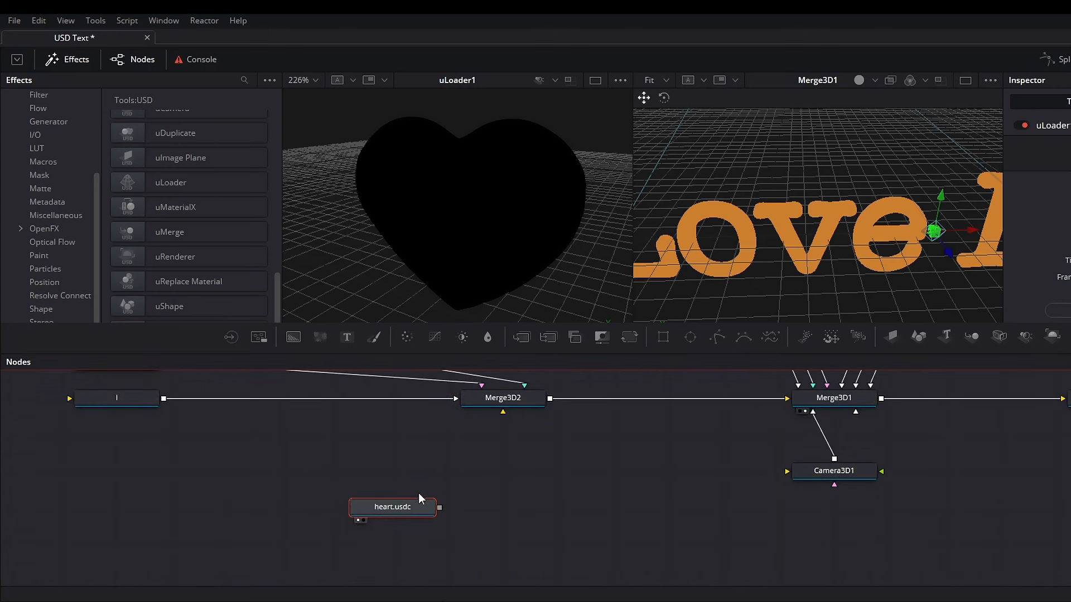
mouse_move(440, 508)
mouse_down()
mouse_move(819, 411)
mouse_move(799, 400)
mouse_move(427, 518)
mouse_move(463, 444)
mouse_move(439, 507)
mouse_up()
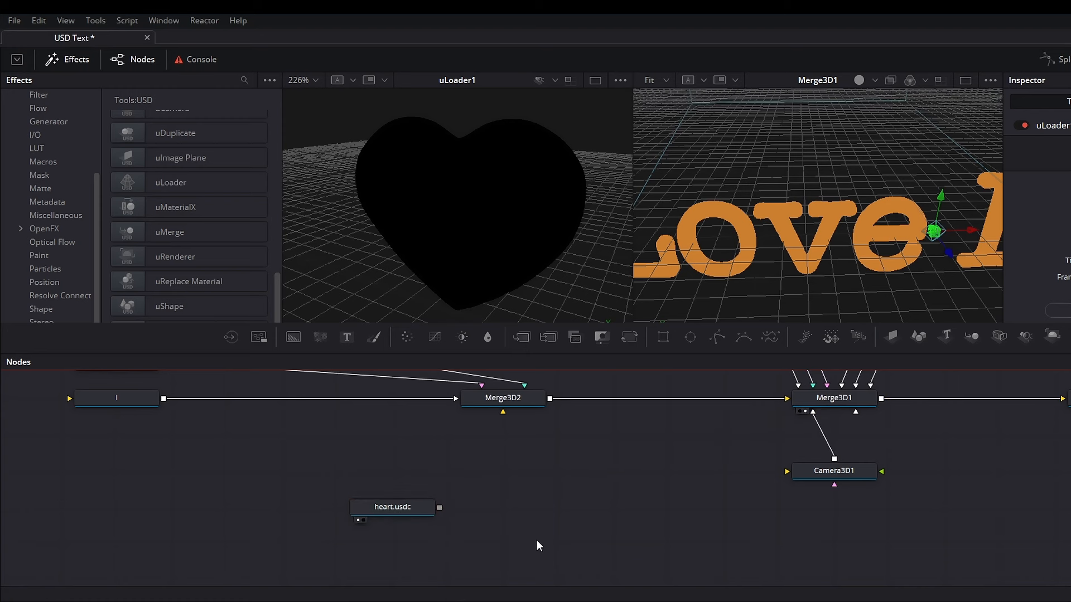
Add a uRenderer node below Renderer3D1 and connect the heart.usdc loader to it
drag(536, 540, 393, 542)
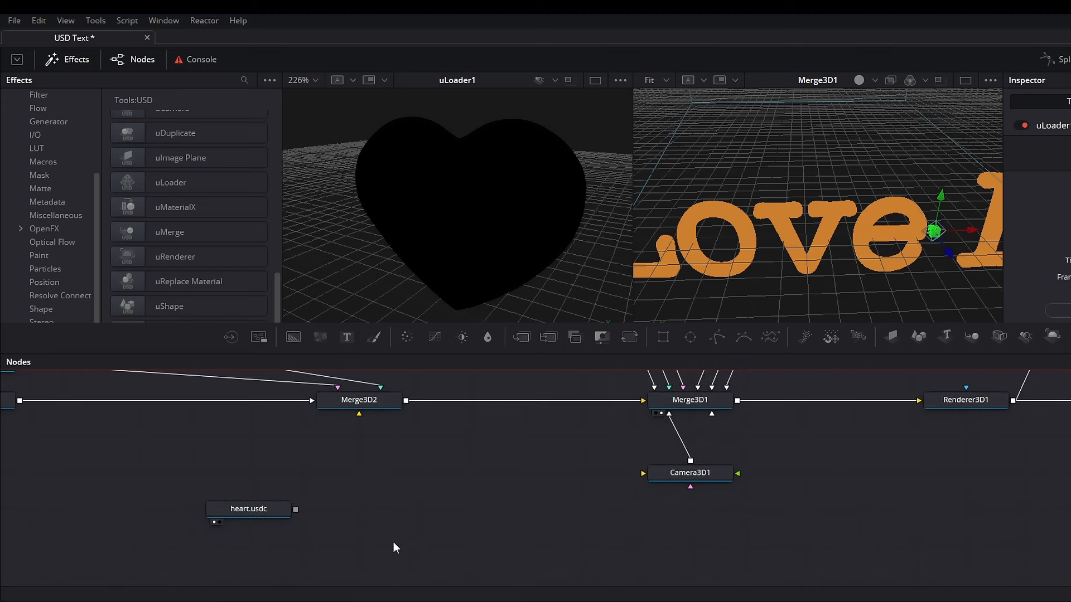
drag(156, 260, 1010, 520)
drag(296, 509, 642, 521)
click(948, 406)
click(962, 513)
click(819, 417)
Insert a 2D Merge node directly after ColorCorrector1
drag(711, 458, 872, 456)
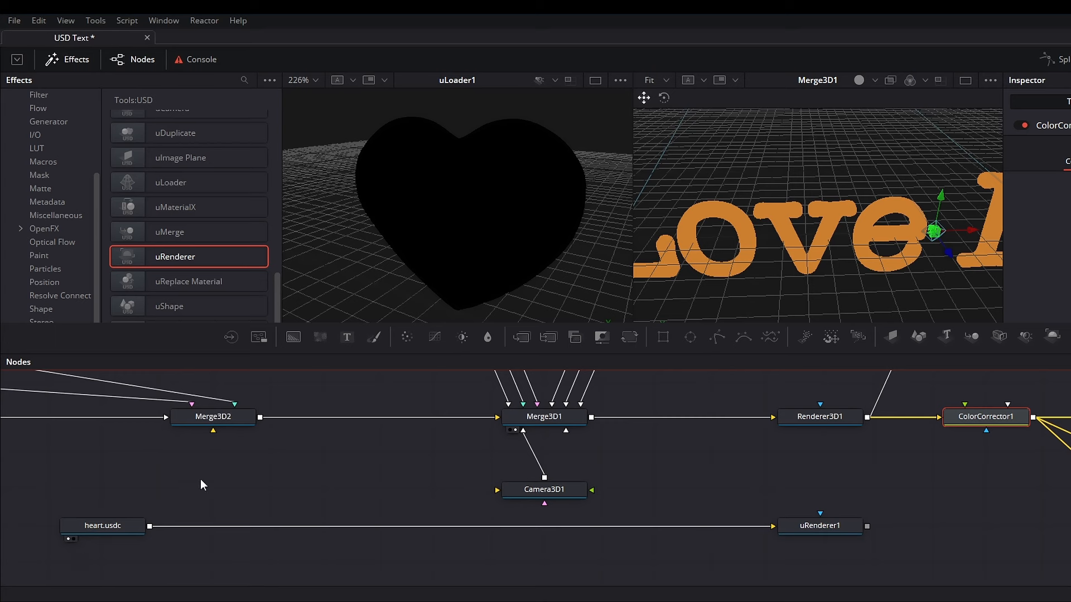
drag(788, 469, 693, 471)
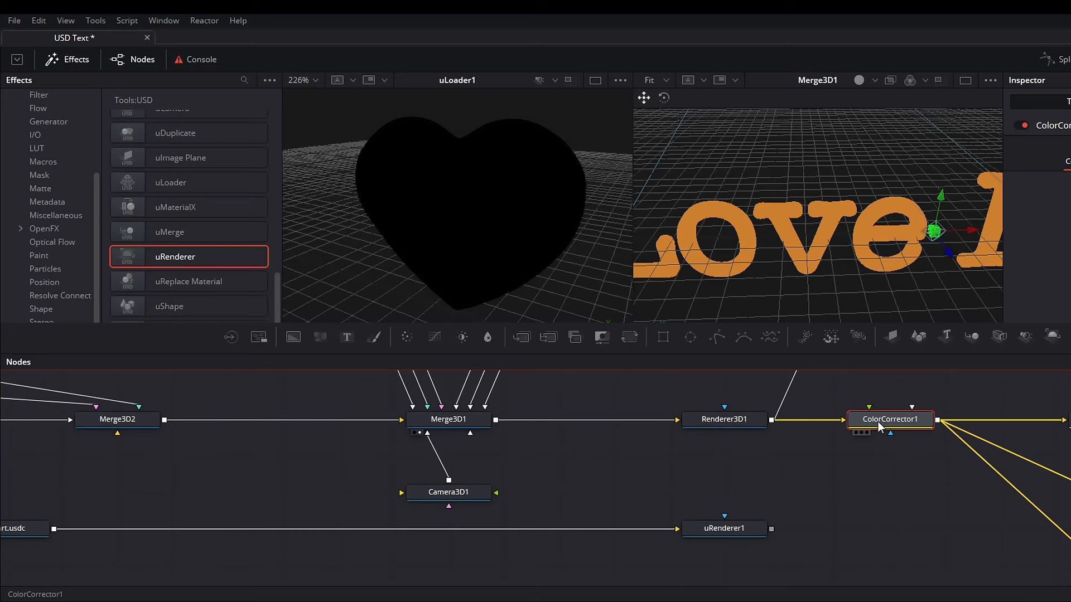
key(shift+space)
text(merge)
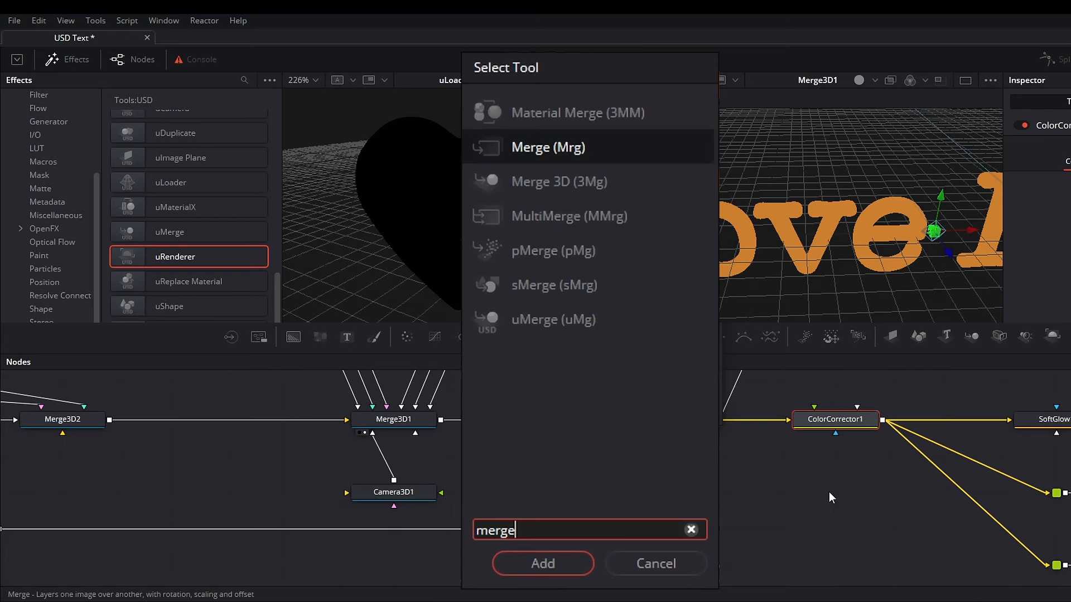
key(Return)
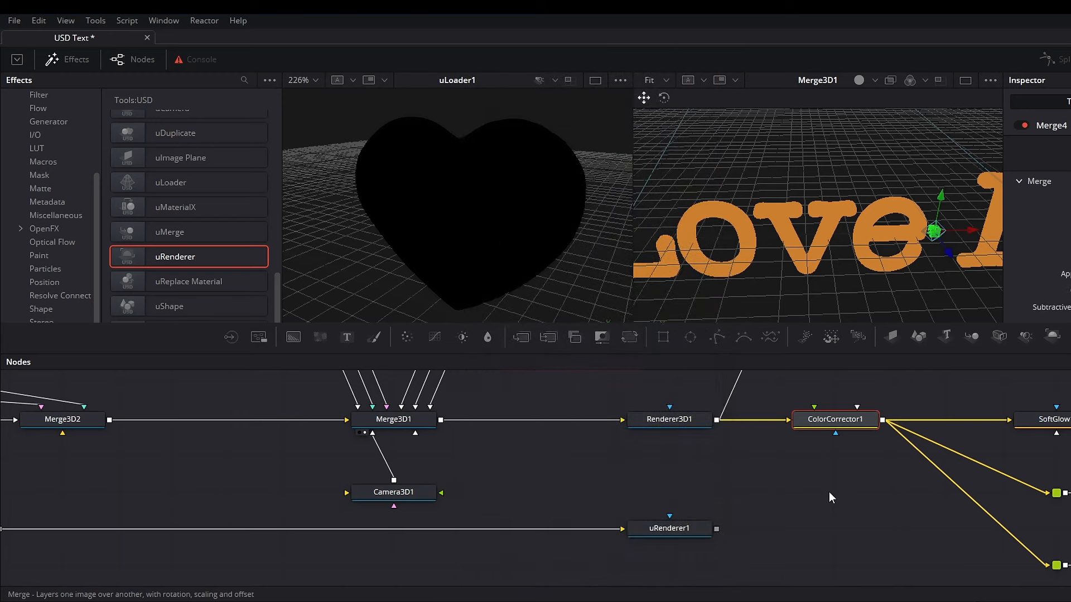
Shift the nodes from SoftGlow1 onward to make room and connect uRenderer1 to the new merge's foreground input
scroll(781, 464, down, 3)
scroll(782, 465, down, 2)
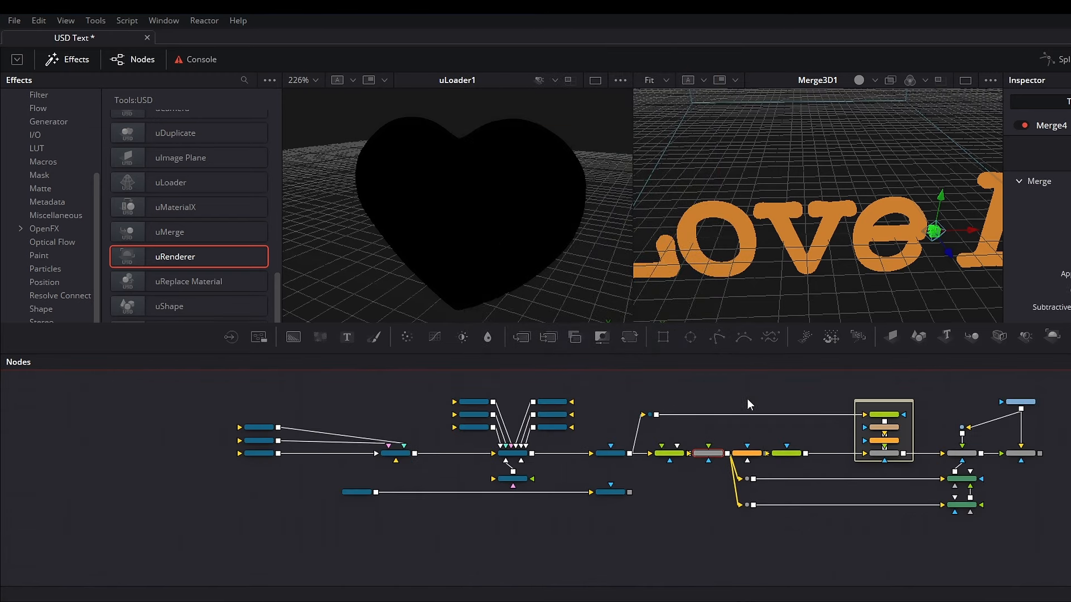
drag(736, 386, 1024, 529)
drag(748, 454, 788, 455)
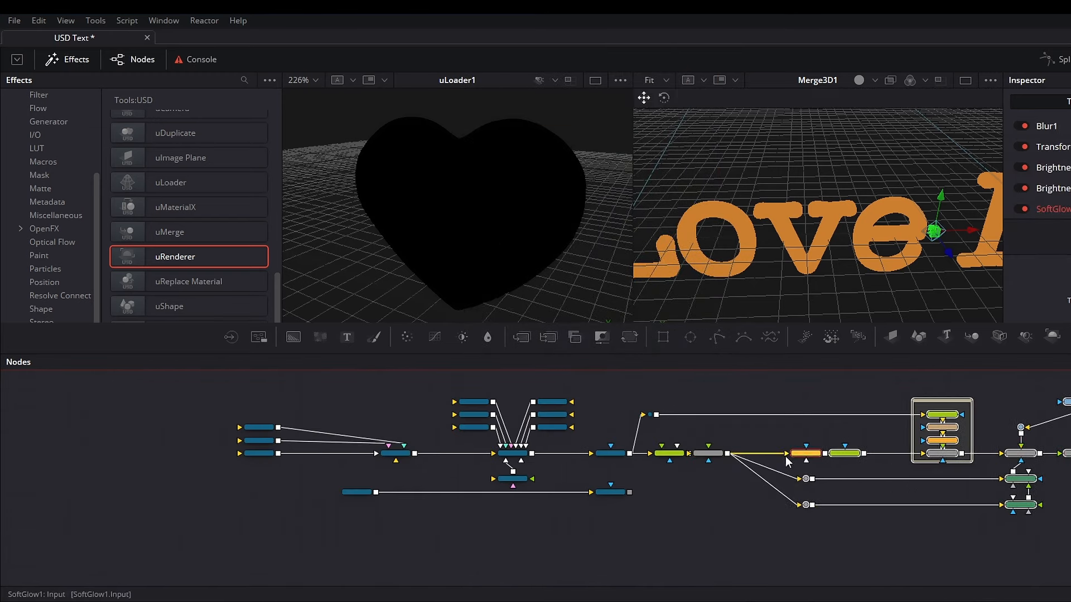
scroll(721, 475, up, 5)
drag(457, 524, 698, 413)
Rename the new merge node as Merge_3D_Scenes
key(F2)
text(Merge_3D_Scenes)
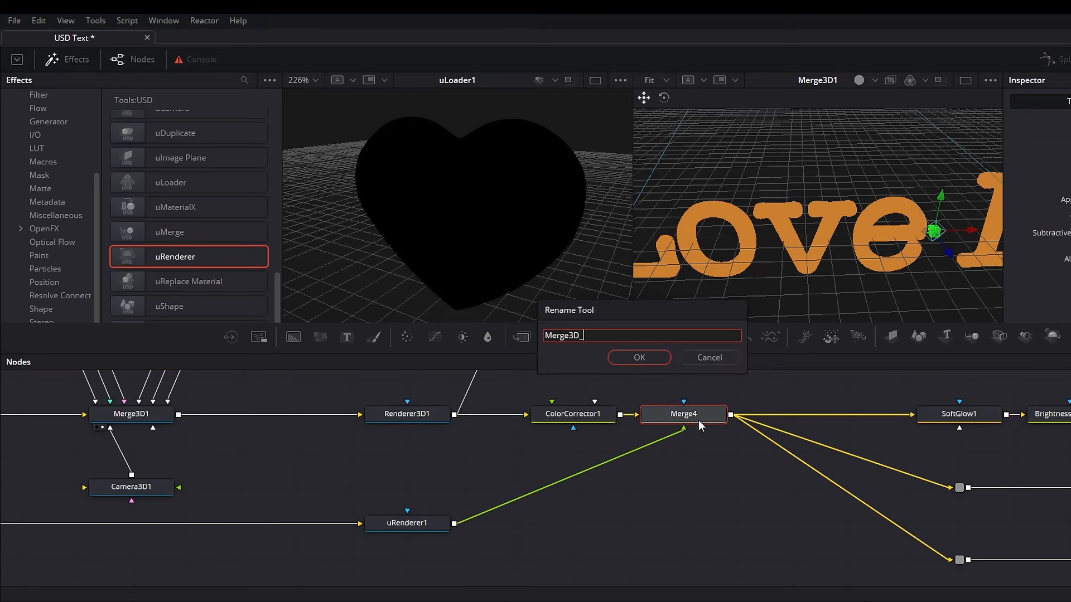
key(Left)
key(Left)
key(Left)
key(Left)
key(Left)
key(Left)
key(Left)
key(Left)
key(Left)
text(_)
click(650, 360)
Display the uRenderer1 output in the second viewer
scroll(536, 483, down, 2)
drag(536, 483, 796, 490)
mouse_move(705, 519)
mouse_down()
mouse_move(758, 452)
mouse_move(758, 530)
mouse_move(720, 532)
mouse_up()
key(2)
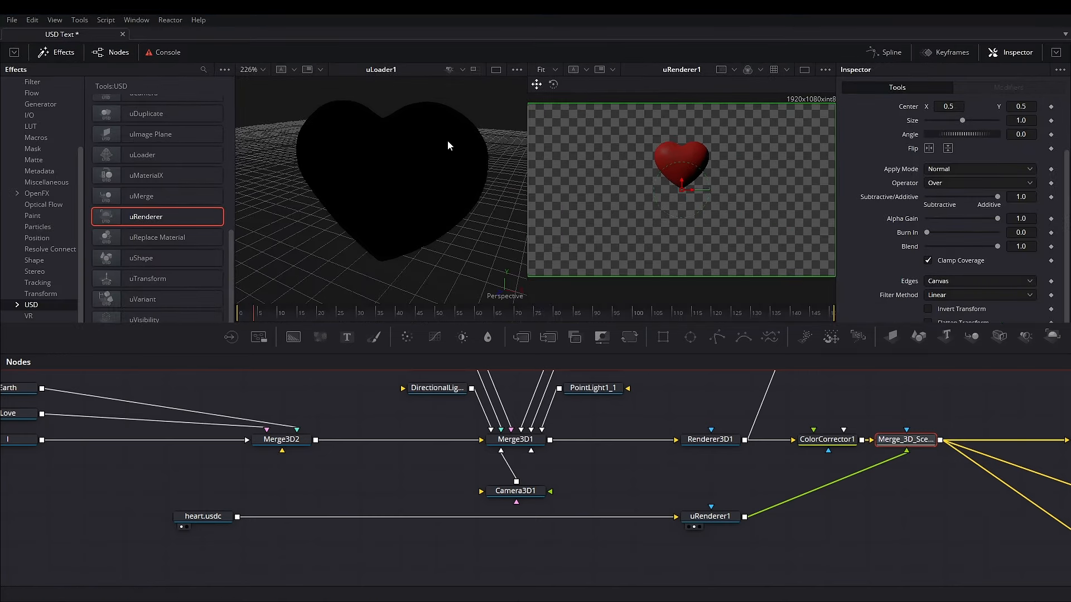
Turn on lighting in the viewer showing the heart model and view the heart from the front
drag(415, 183, 453, 187)
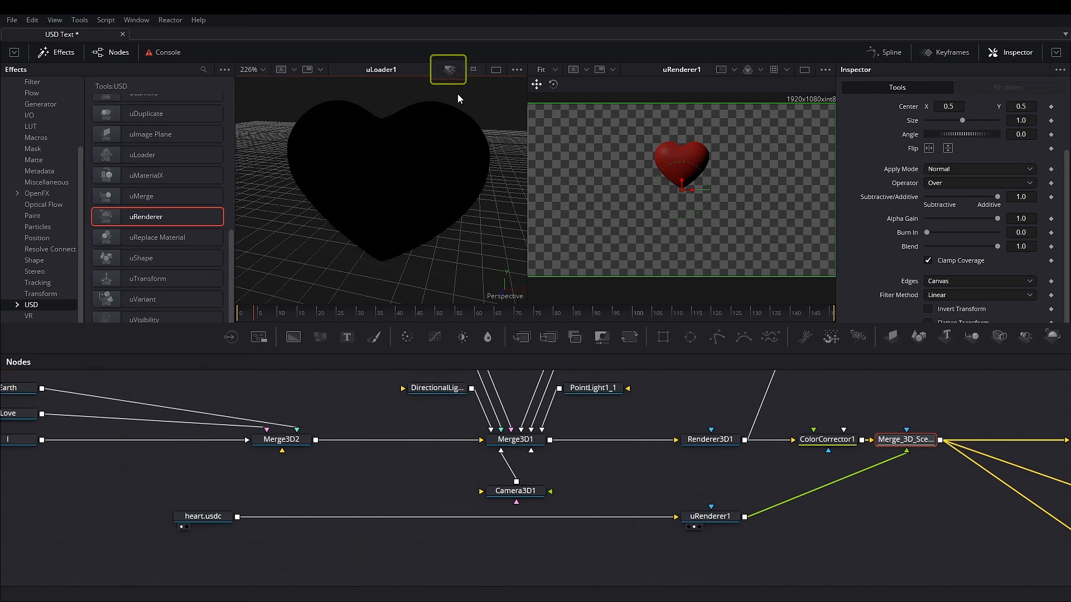
click(450, 69)
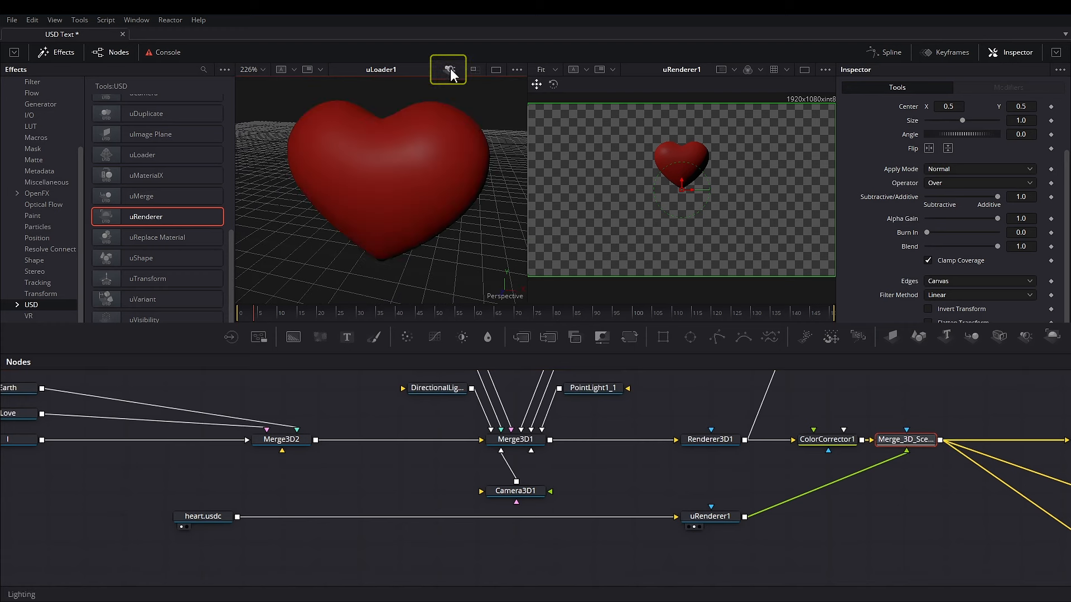
mouse_move(456, 161)
mouse_down()
mouse_move(426, 179)
mouse_move(334, 163)
mouse_move(379, 153)
mouse_move(452, 192)
mouse_move(462, 173)
mouse_up()
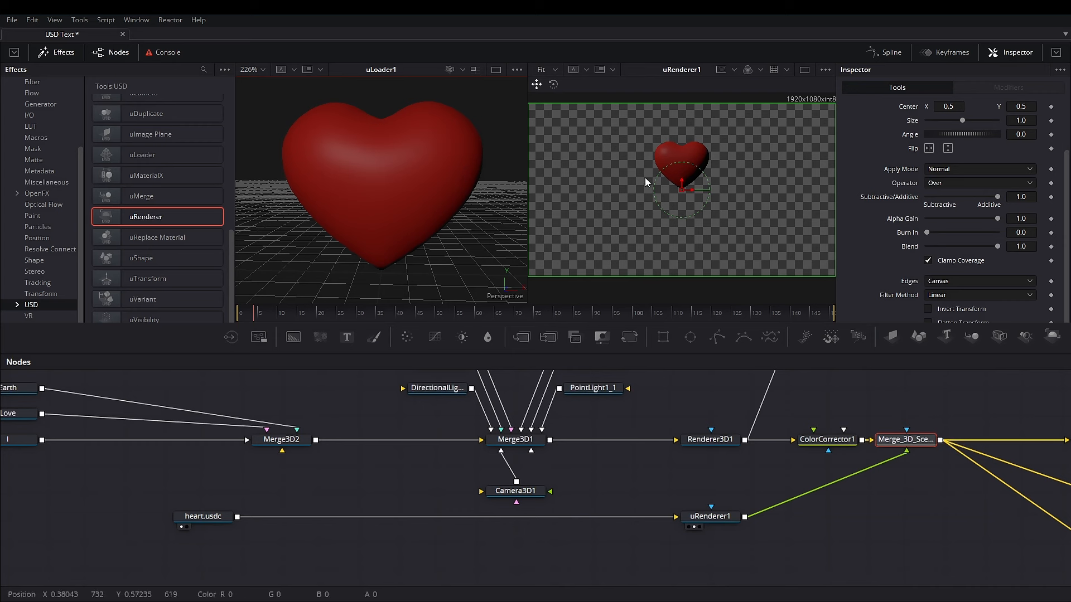
Insert a uMerge node on the connection between heart.usdc and uRenderer1
click(144, 196)
drag(438, 318, 516, 519)
drag(772, 550, 159, 510)
drag(693, 519, 691, 493)
click(211, 493)
Add a uCamera node and a uDome Light node below uMerge1 and connect both outputs to it
scroll(211, 494, up, 3)
scroll(146, 169, up, 4)
scroll(146, 169, down, 2)
drag(136, 189, 463, 540)
scroll(143, 223, up, 3)
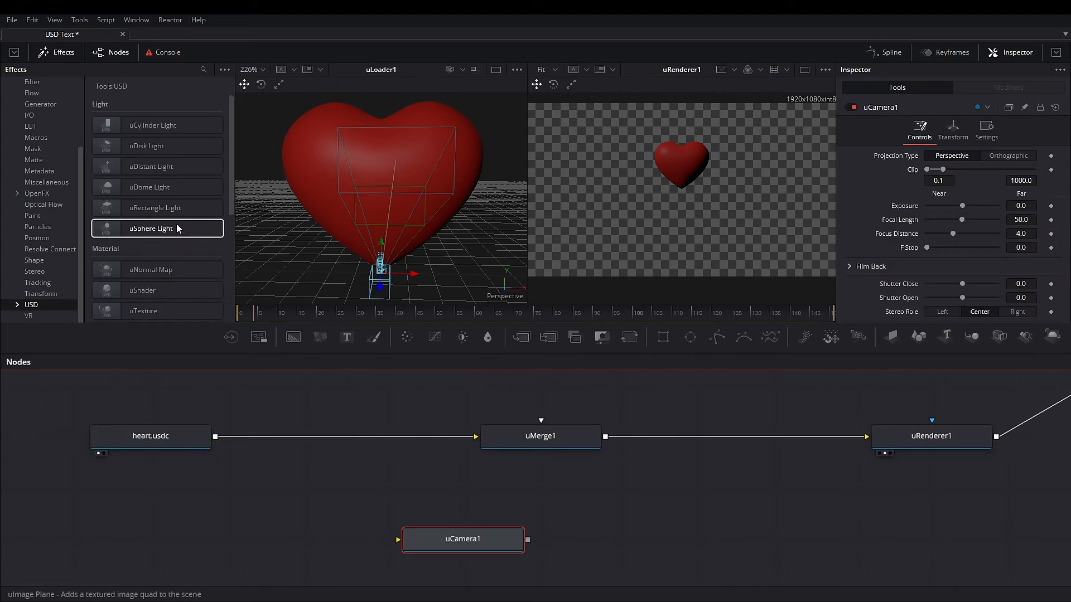
drag(114, 189, 631, 557)
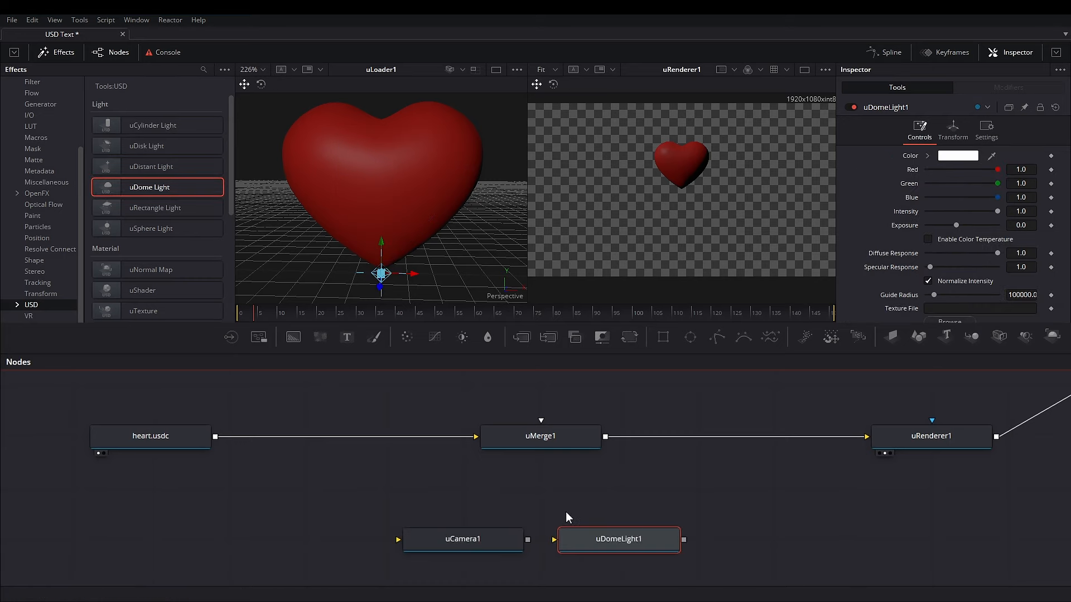
drag(528, 540, 533, 442)
drag(684, 540, 572, 432)
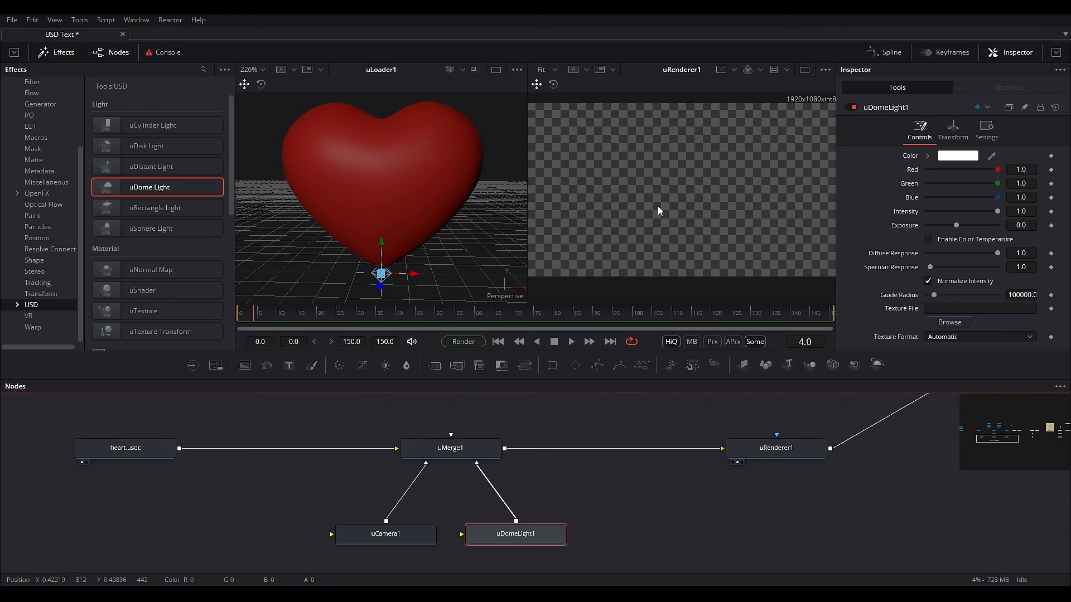
Show uMerge1 in the first viewer and set uCamera1's Z translation to 28
drag(414, 286, 497, 260)
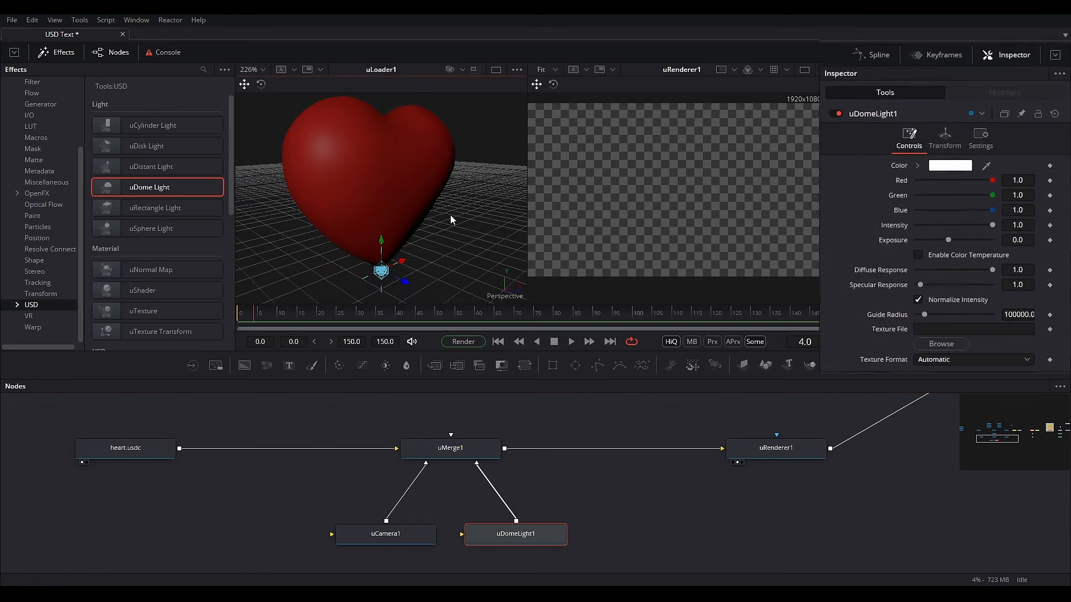
click(384, 537)
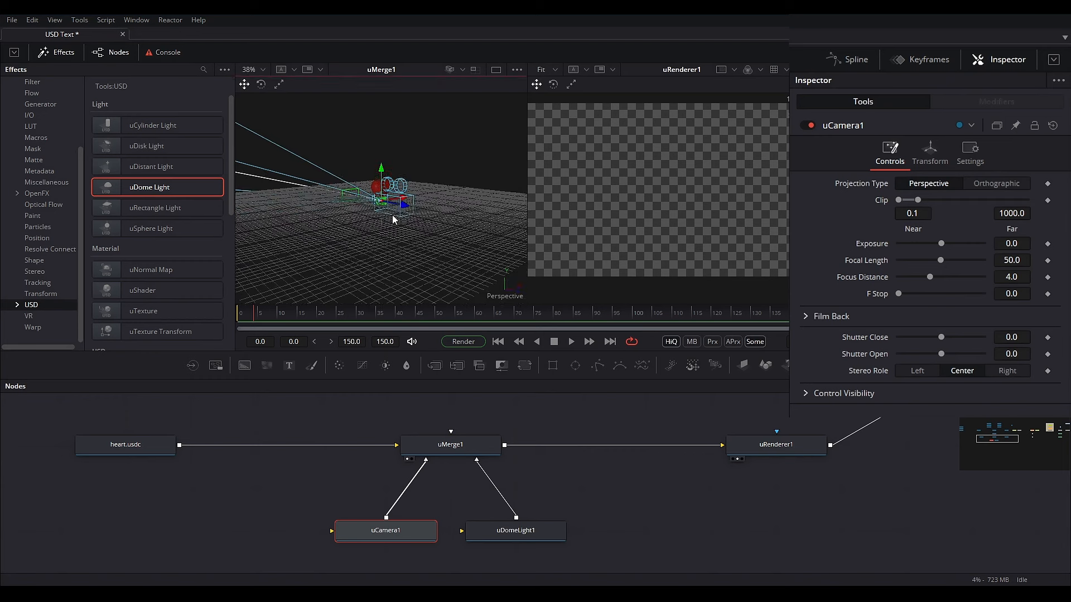
drag(392, 215, 640, 331)
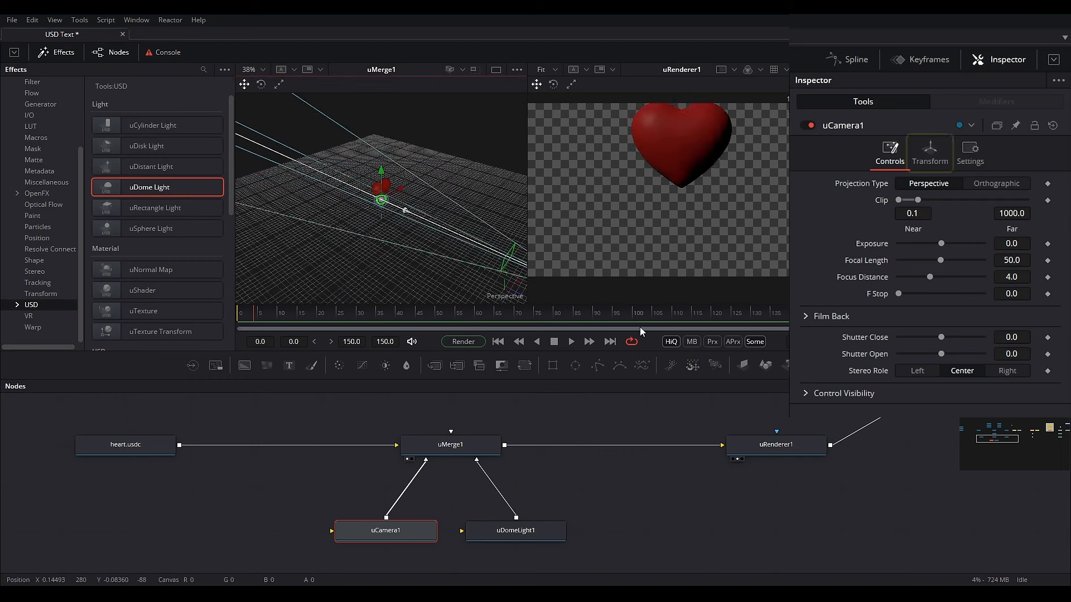
click(930, 150)
click(1003, 234)
text(28)
key(Return)
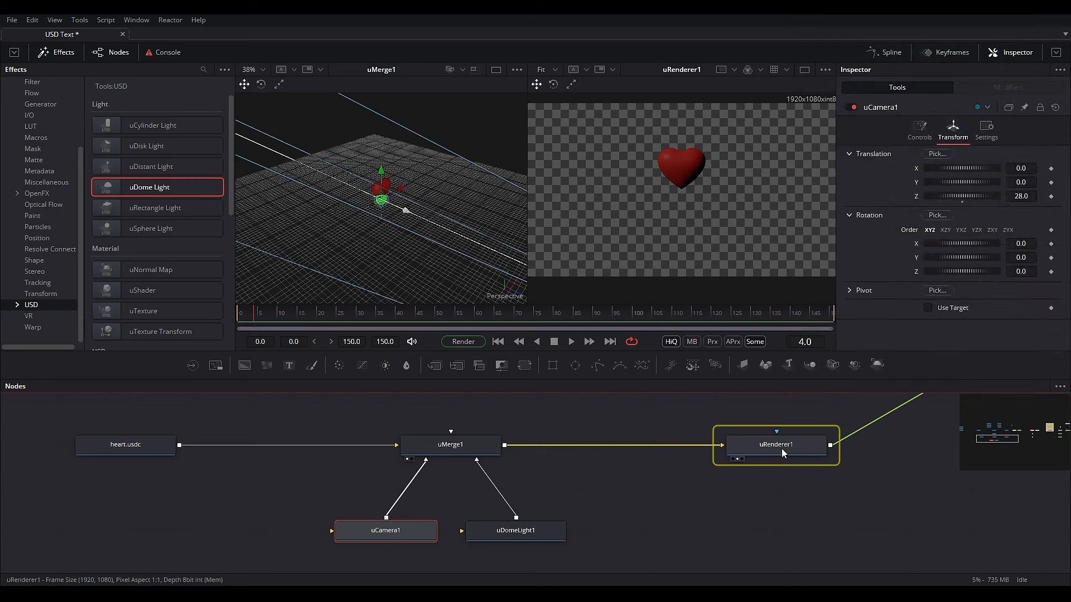
Set uRenderer1's camera to uCamera1 and its lighting to Scene with shadows enabled
click(781, 449)
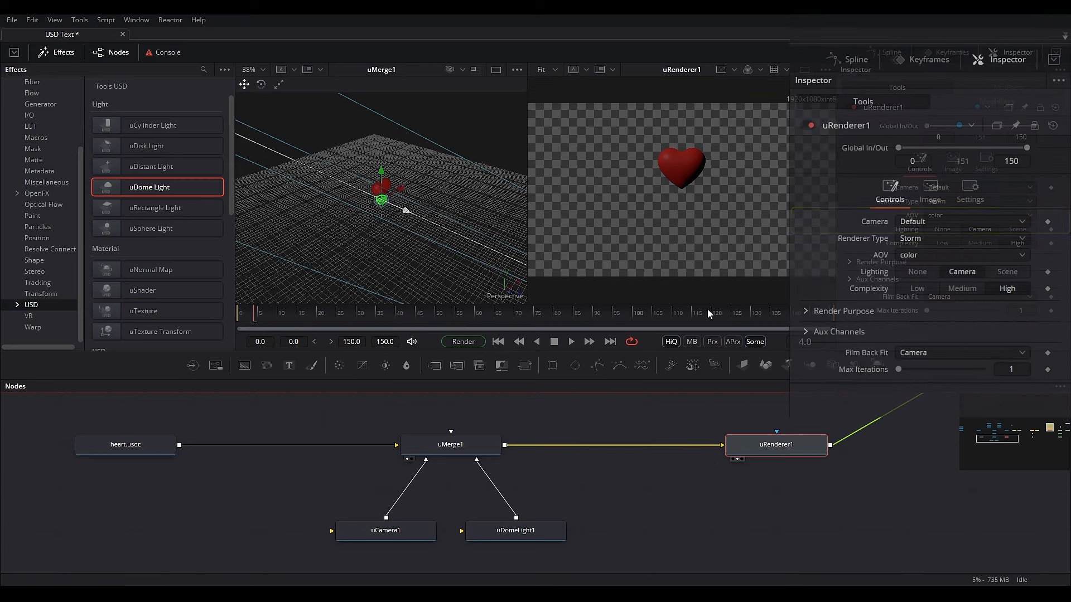
click(919, 224)
click(917, 235)
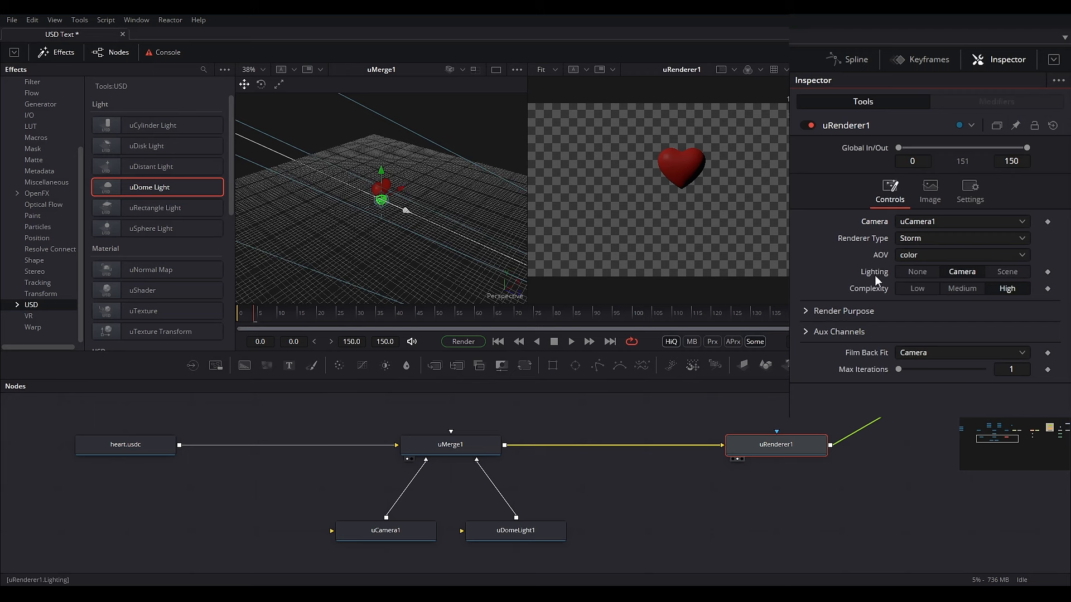
click(1001, 272)
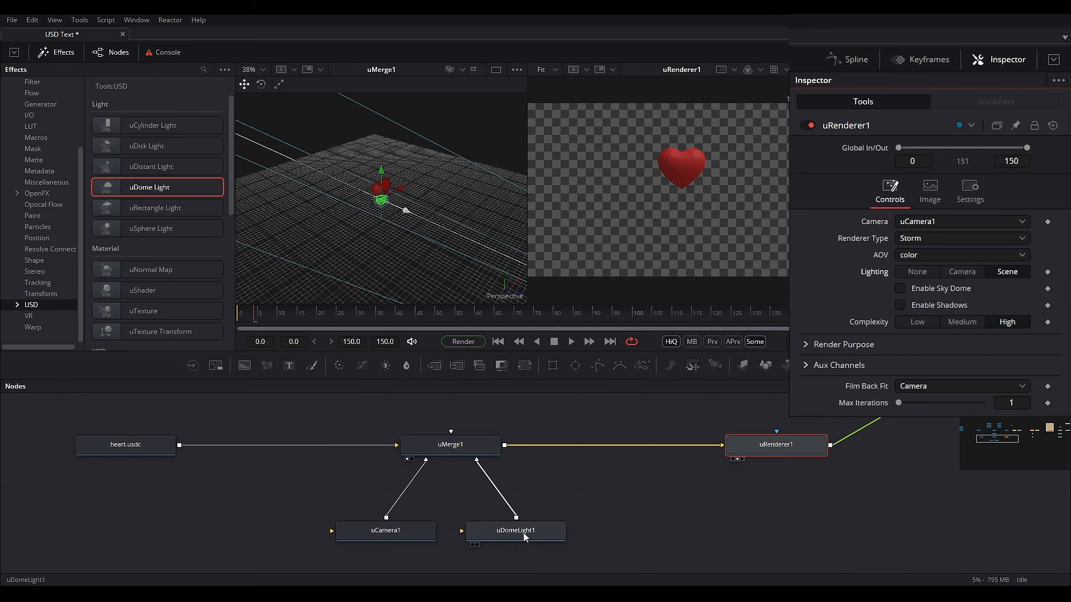
click(902, 306)
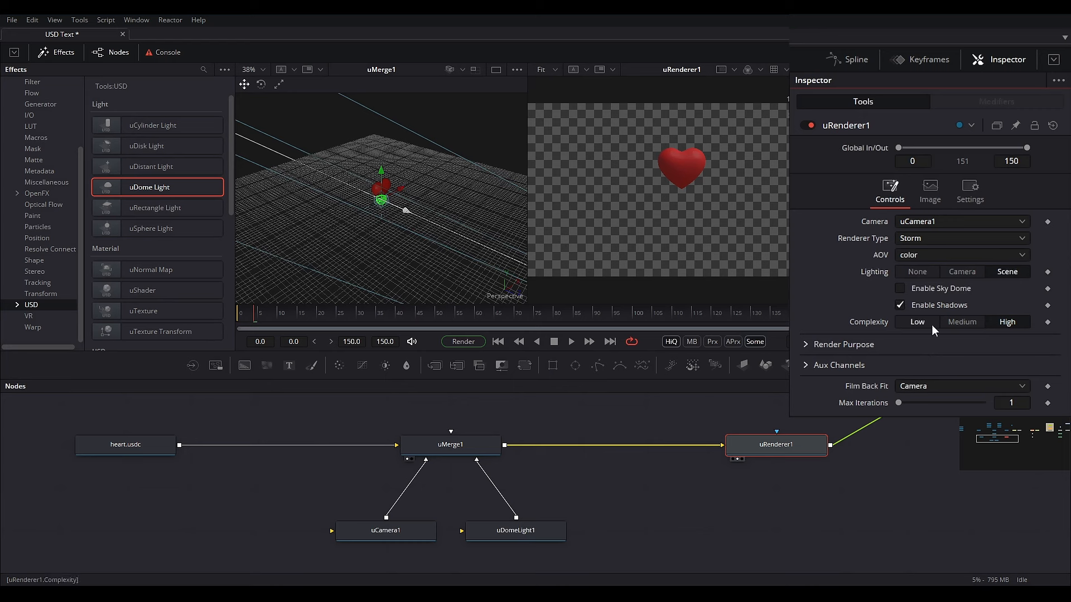
Set uRenderer1's complexity to Low and its image depth to float32
click(914, 326)
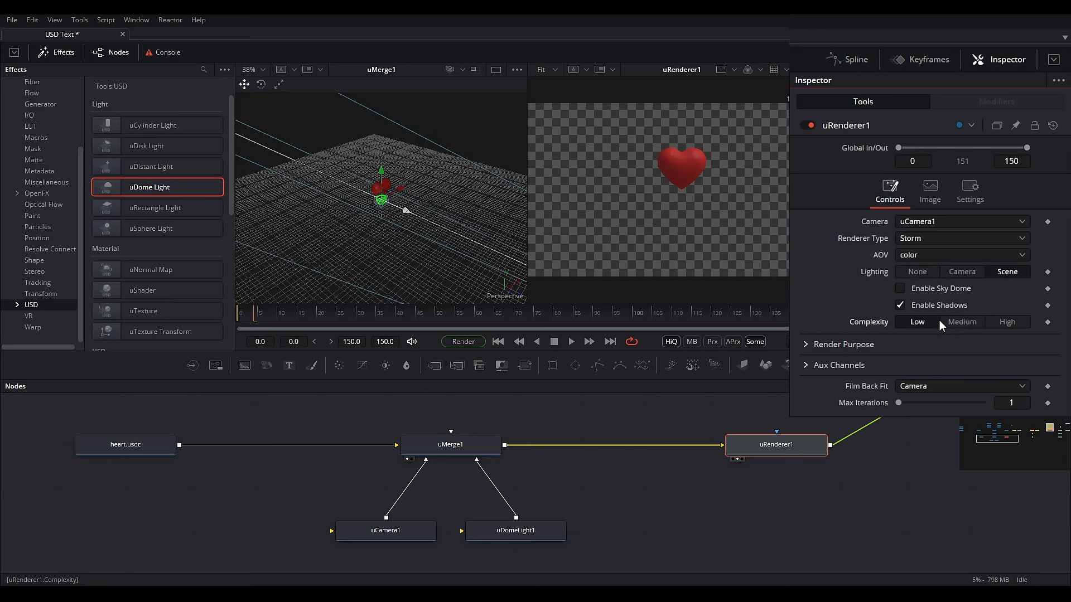
click(1018, 324)
click(909, 326)
click(933, 189)
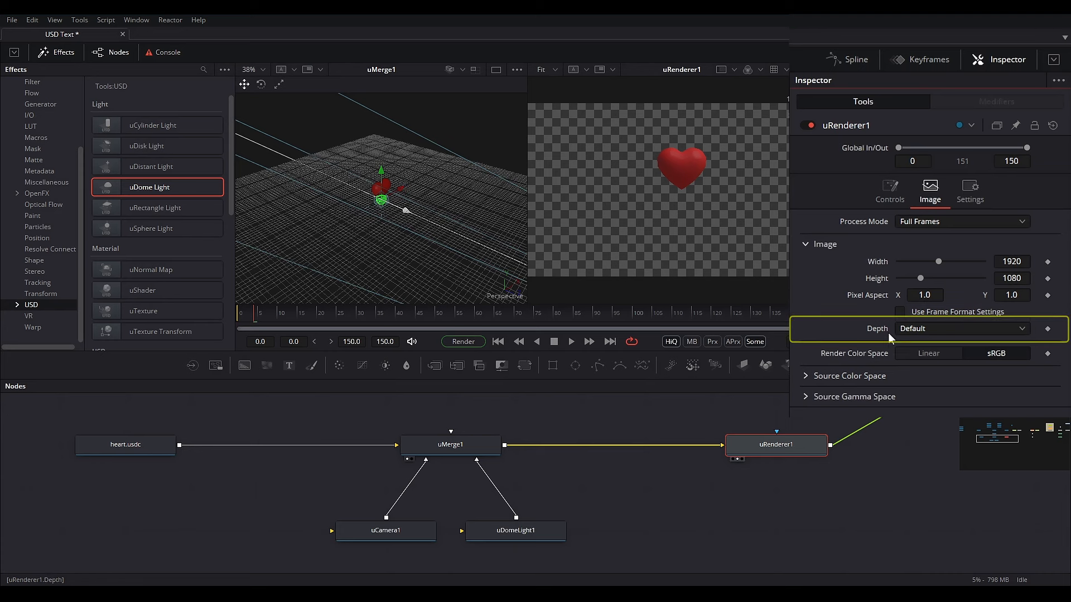
click(908, 329)
click(913, 386)
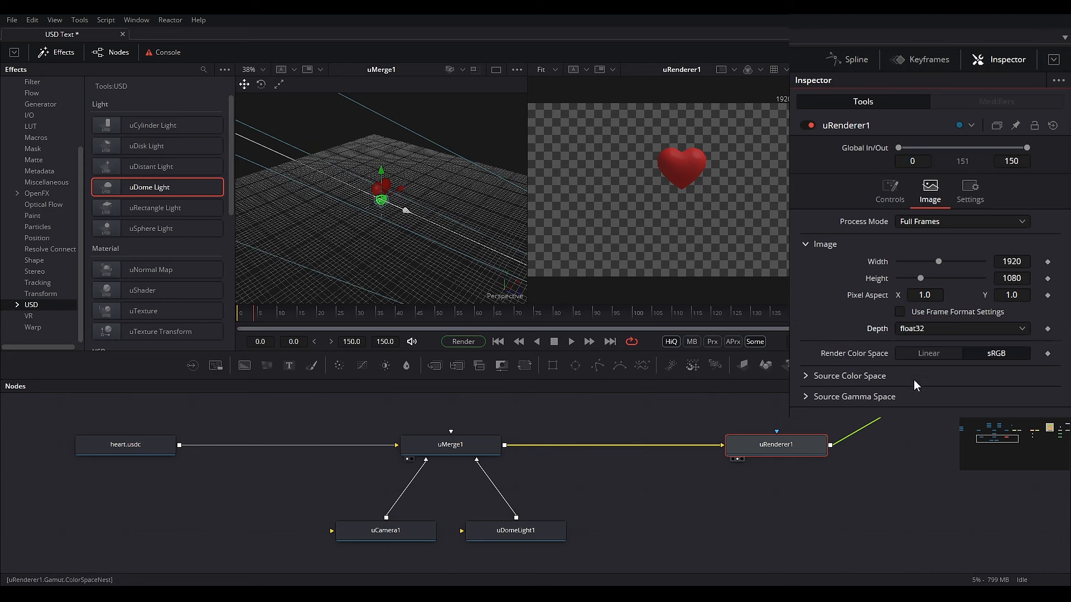
click(887, 196)
Load syferfontein_6d_clear_puresky_2k.hdr as the texture file of uDomeLight1
click(527, 531)
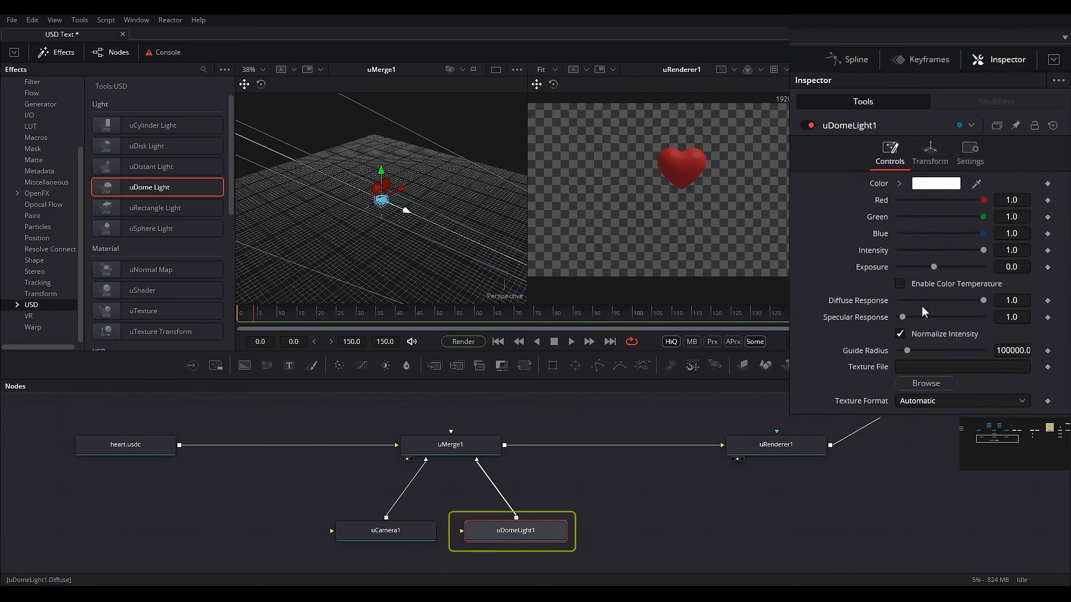
click(926, 383)
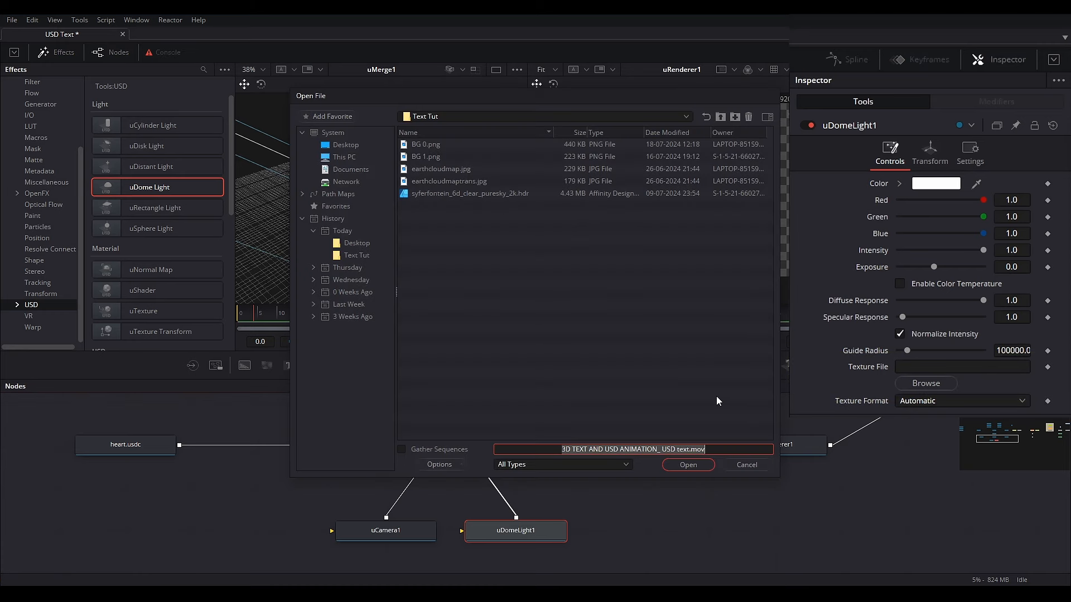
click(492, 193)
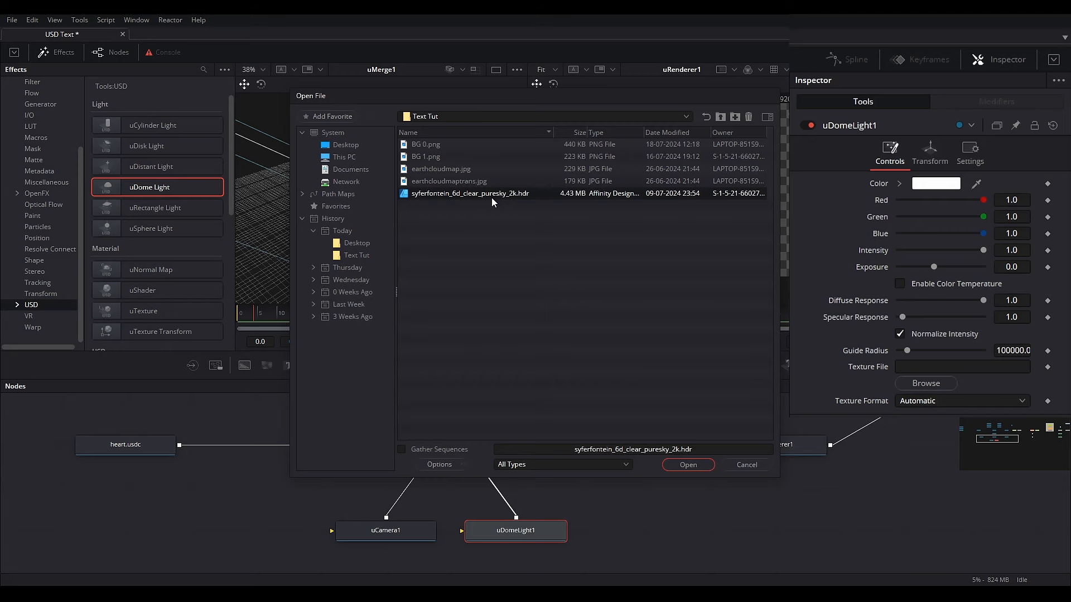
click(685, 466)
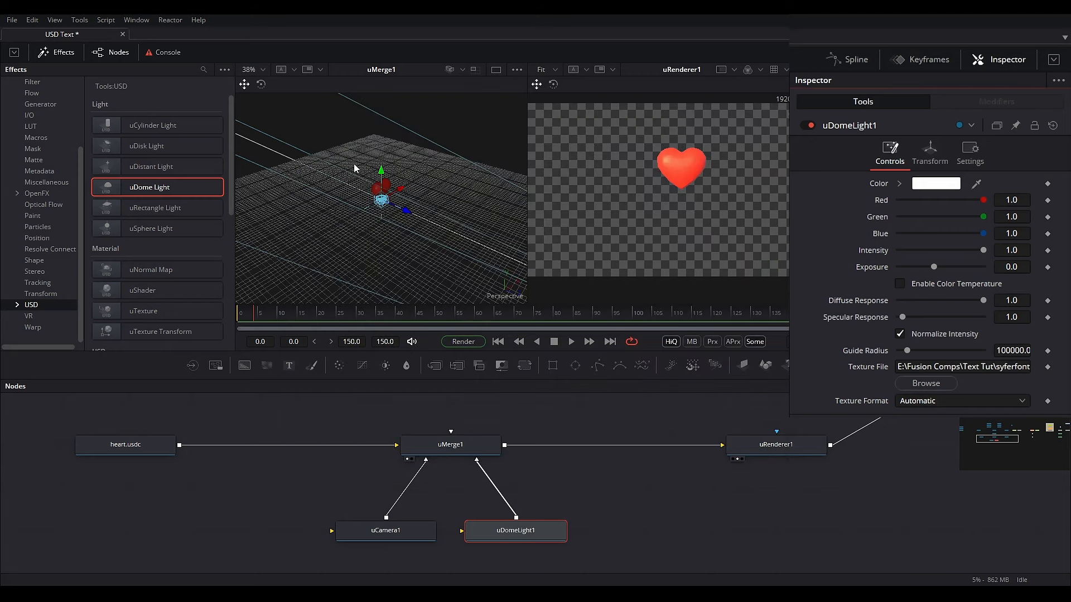
Enlarge the viewer area by hiding the effects library, and turn on lighting in the uMerge1 viewer
click(65, 56)
drag(418, 173, 481, 173)
drag(412, 356, 412, 399)
scroll(223, 223, up, 8)
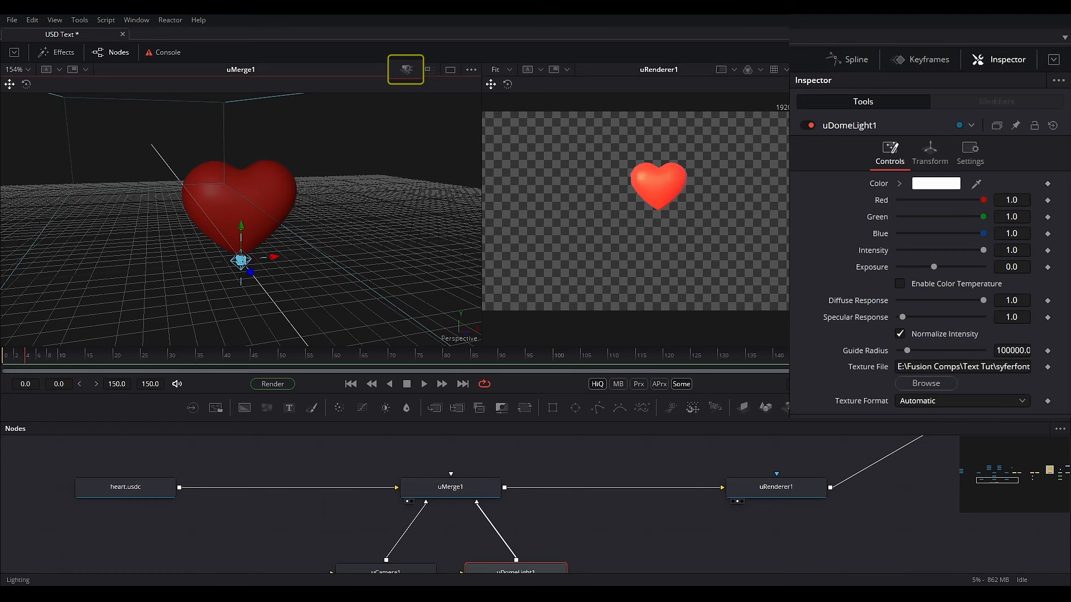
click(407, 69)
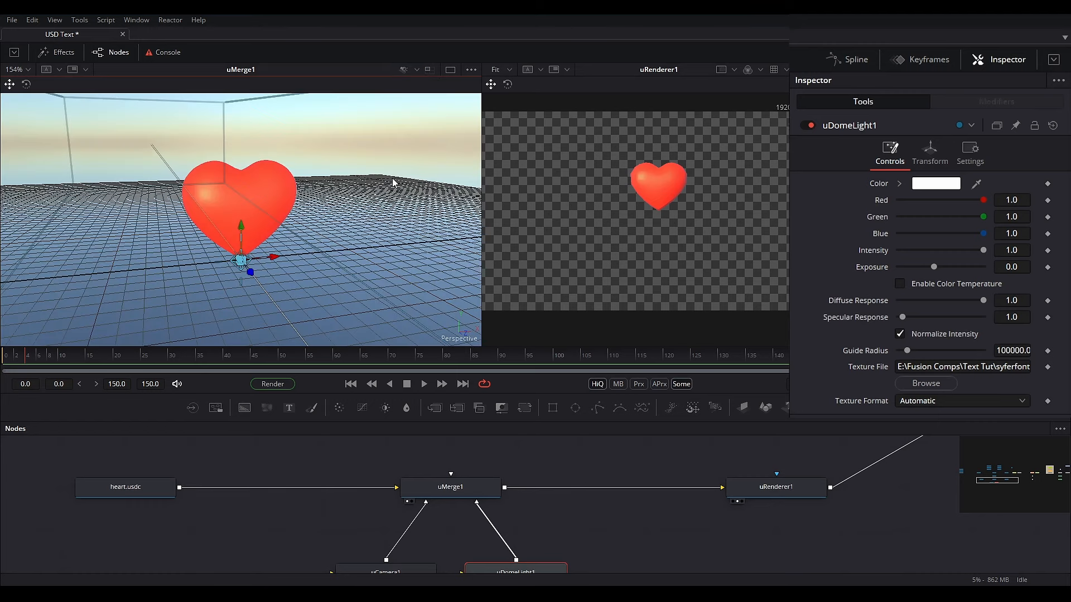
mouse_move(393, 181)
mouse_down()
mouse_move(109, 191)
mouse_move(207, 160)
mouse_move(170, 146)
mouse_move(177, 140)
mouse_move(295, 174)
mouse_move(405, 175)
mouse_up()
mouse_move(273, 225)
mouse_down()
mouse_move(262, 217)
mouse_move(325, 232)
mouse_move(256, 149)
mouse_move(252, 189)
mouse_move(278, 167)
mouse_move(278, 220)
mouse_up()
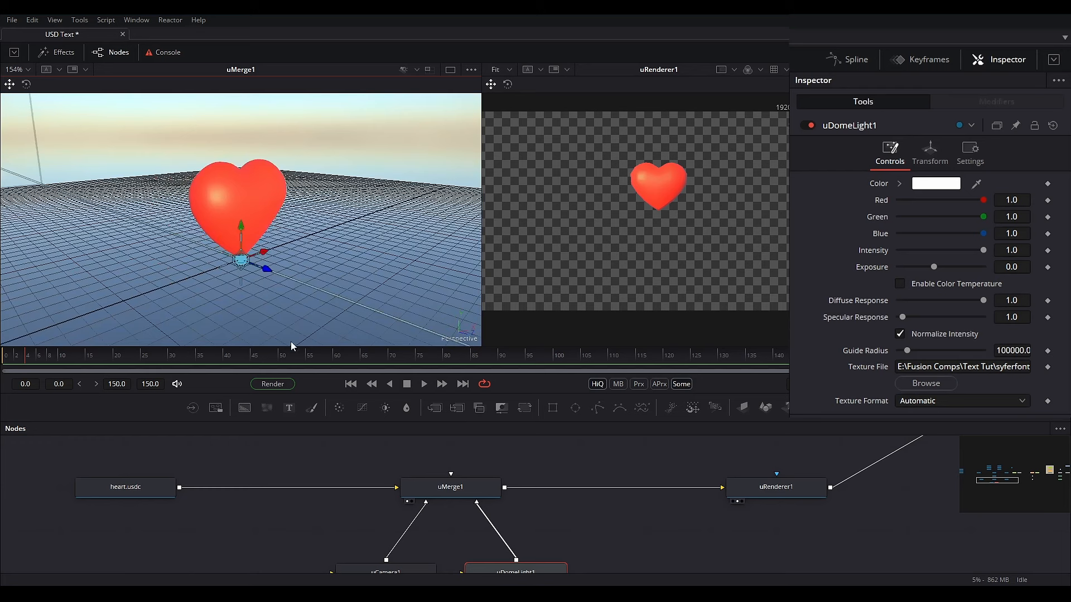
Rotate uDomeLight1 around the Y axis to 153.9 degrees
scroll(534, 487, down, 2)
click(929, 162)
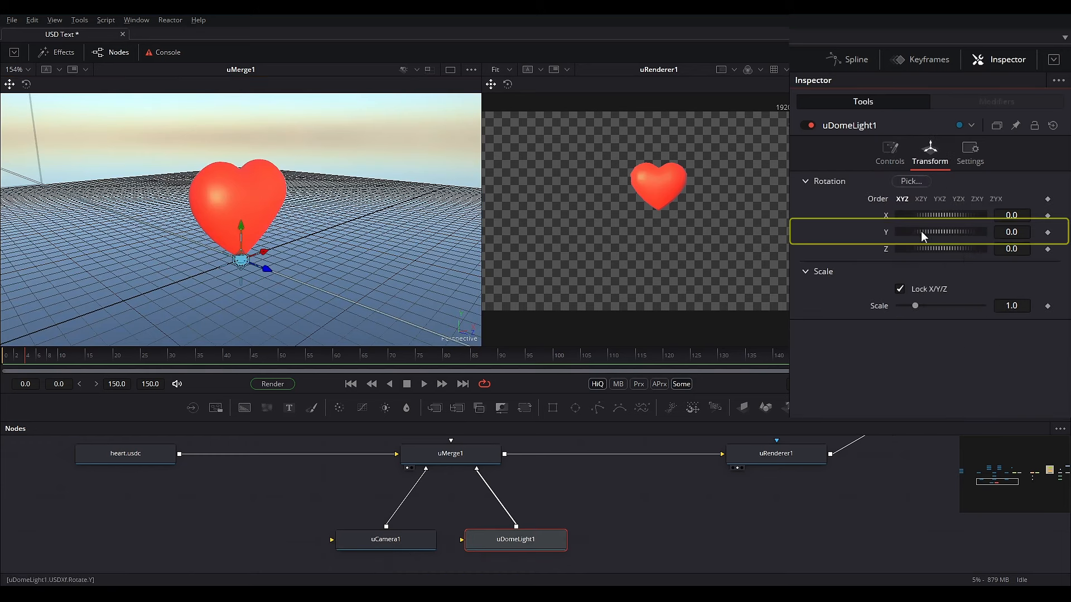
drag(920, 233, 959, 236)
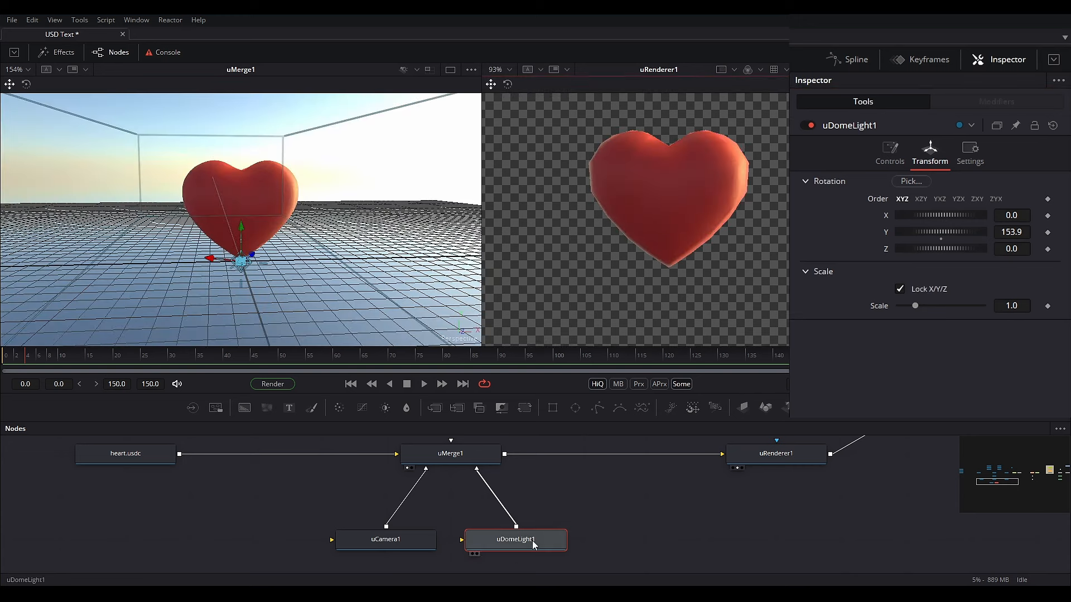
Examine the lit heart in the uMerge1 viewer and the controls and settings available on the heart.usdc loader
scroll(540, 535, down, 2)
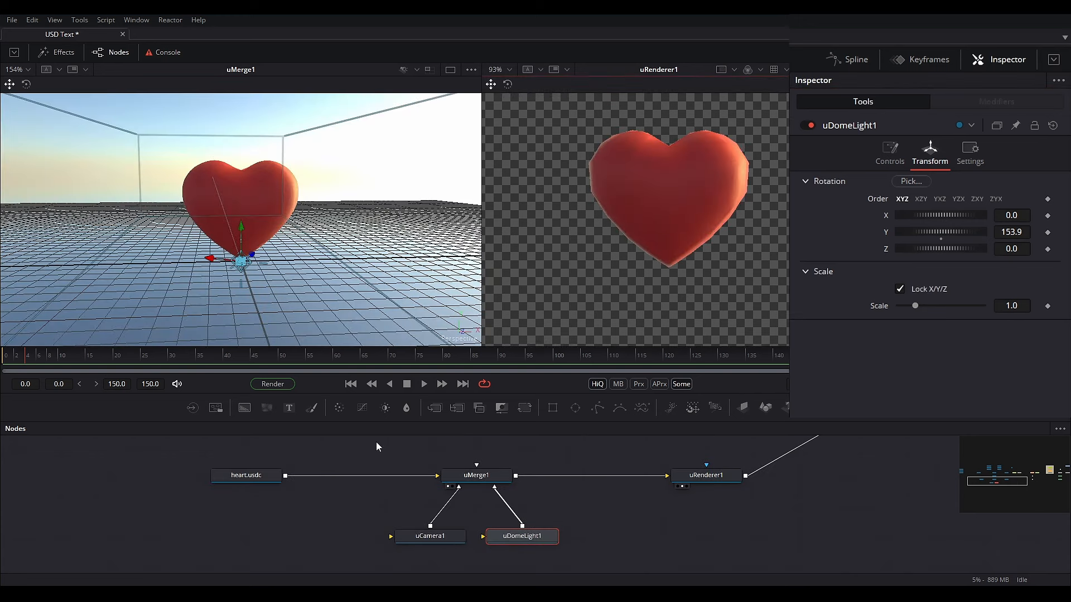
scroll(200, 278, up, 2)
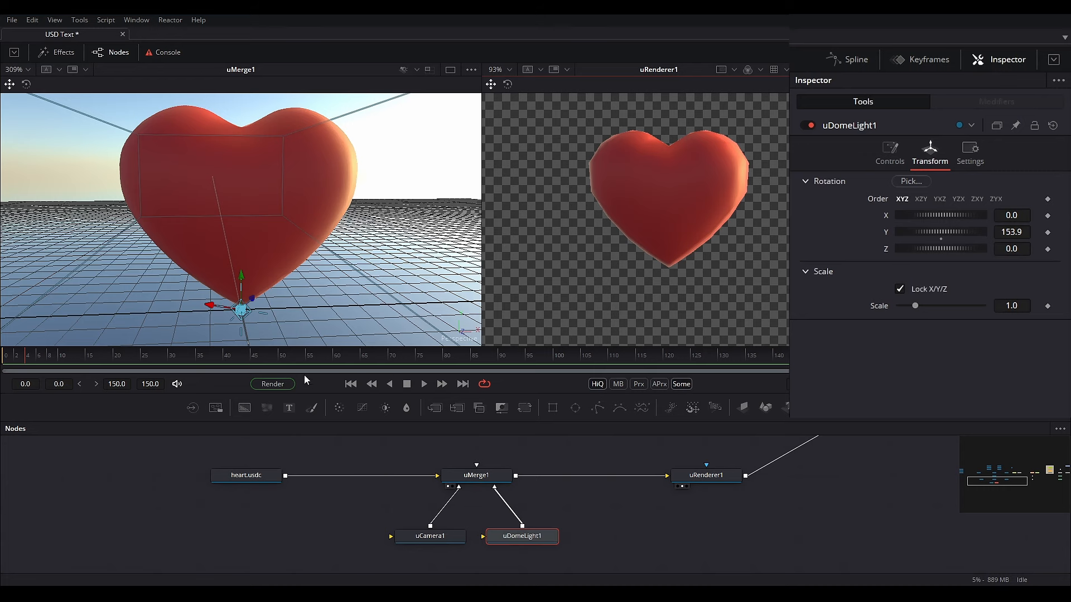
click(245, 474)
drag(263, 251, 315, 261)
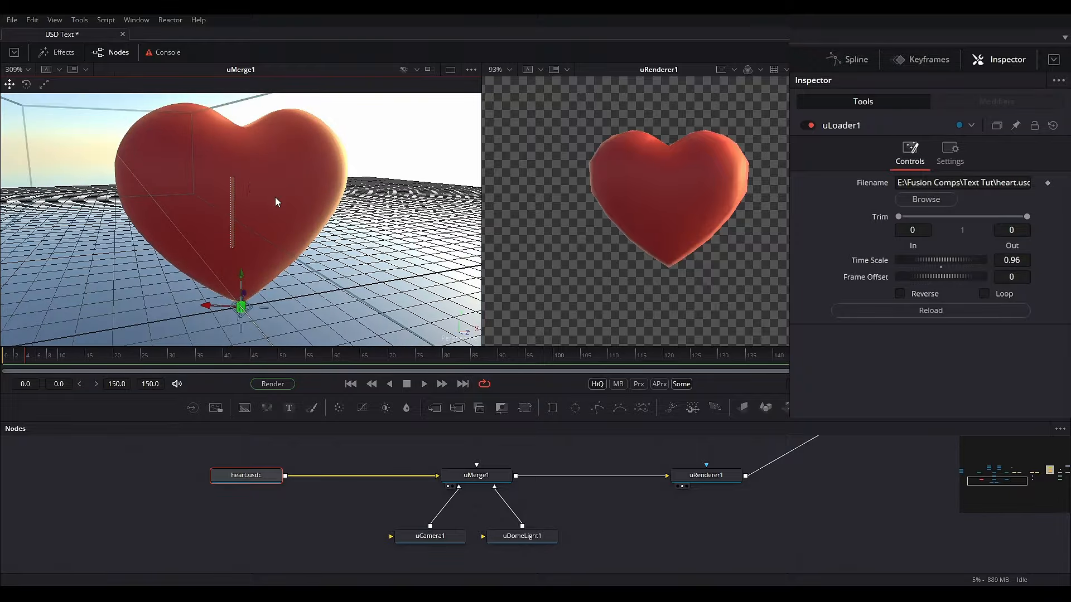
drag(276, 197, 334, 182)
click(337, 244)
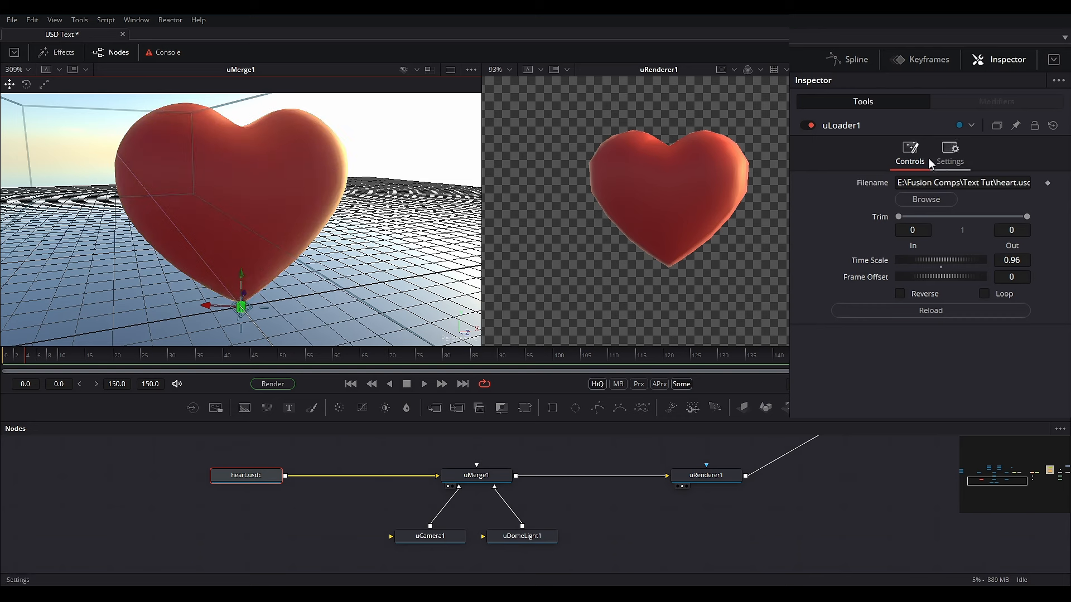
click(953, 165)
click(914, 163)
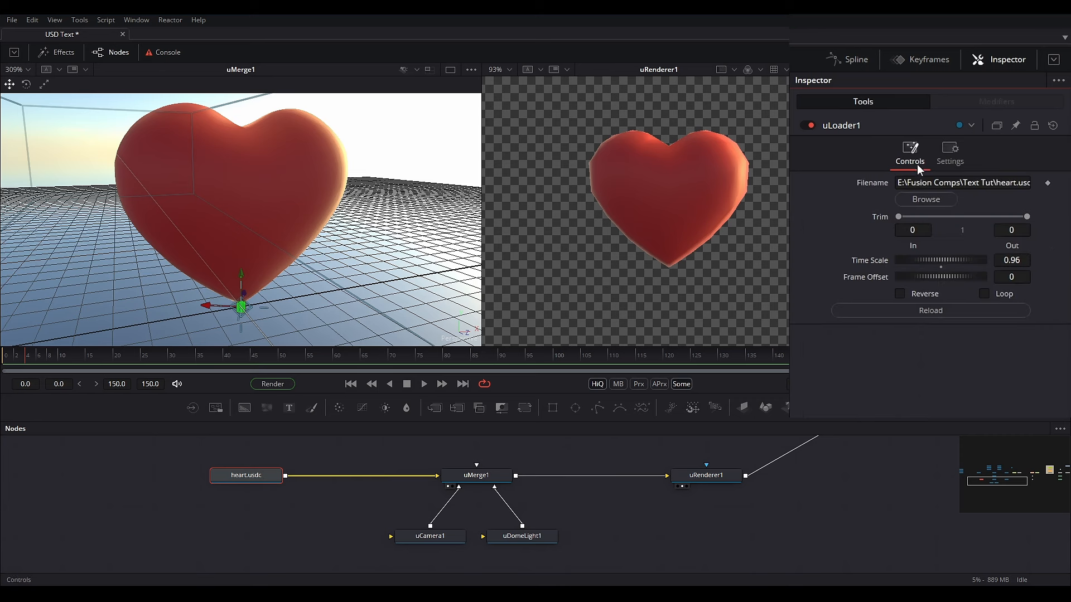
Move heart.usdc away from uMerge1 and insert a uTransform node directly after it
drag(223, 476, 162, 481)
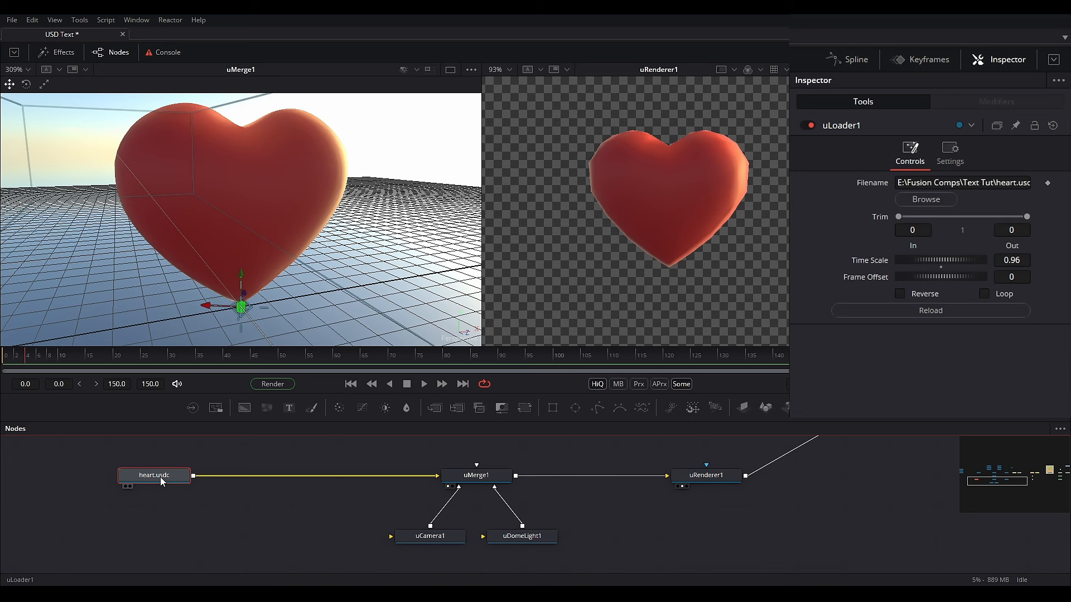
key(shift+space)
text(merge)
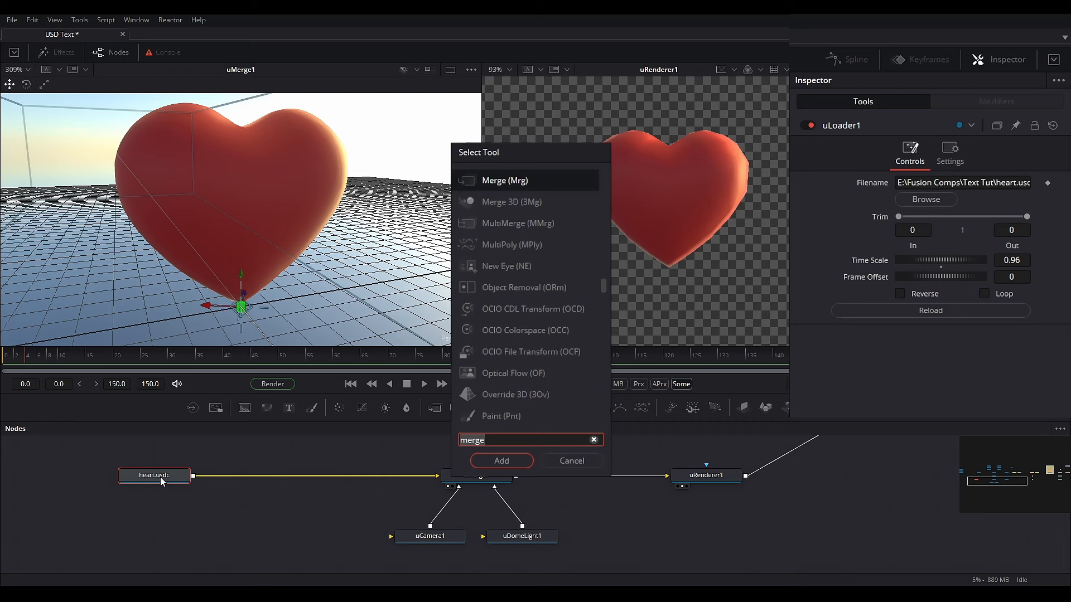
text(uxf)
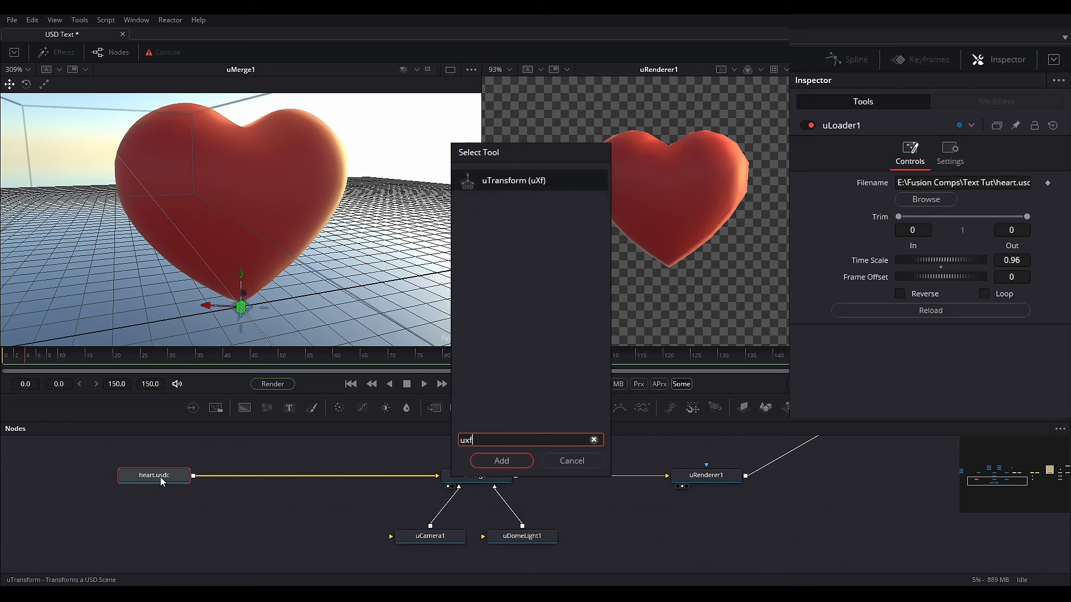
key(Return)
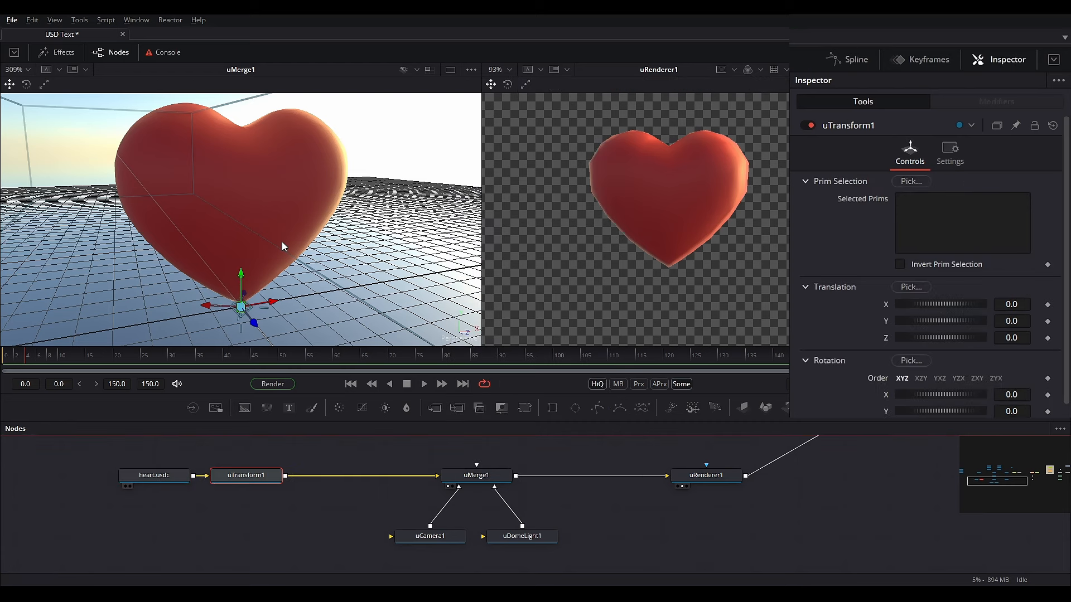
Set uTransform1's Y pivot to 0.9 and its locked uniform scale to 1.6
scroll(886, 335, down, 3)
scroll(879, 342, up, 3)
click(805, 180)
click(806, 202)
click(806, 222)
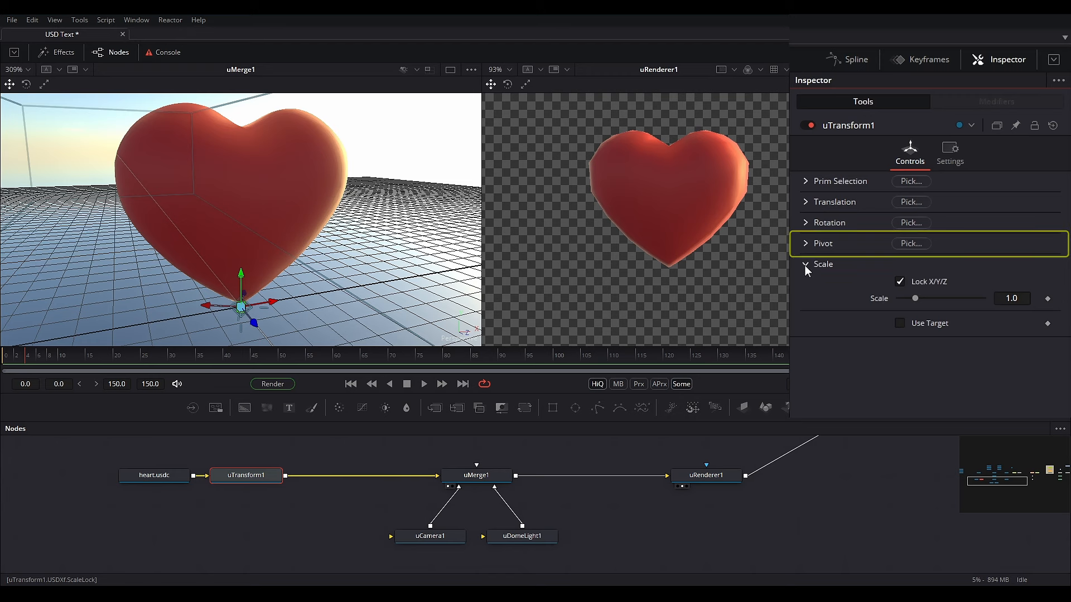
click(805, 244)
drag(918, 279, 937, 282)
click(1011, 278)
text(0.9)
key(Return)
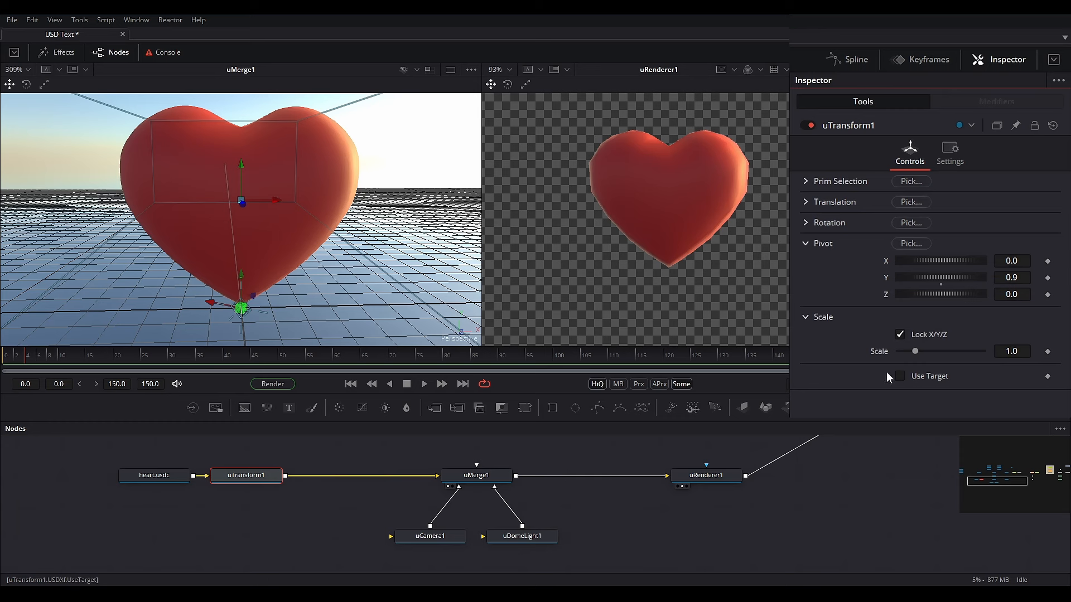
click(1002, 353)
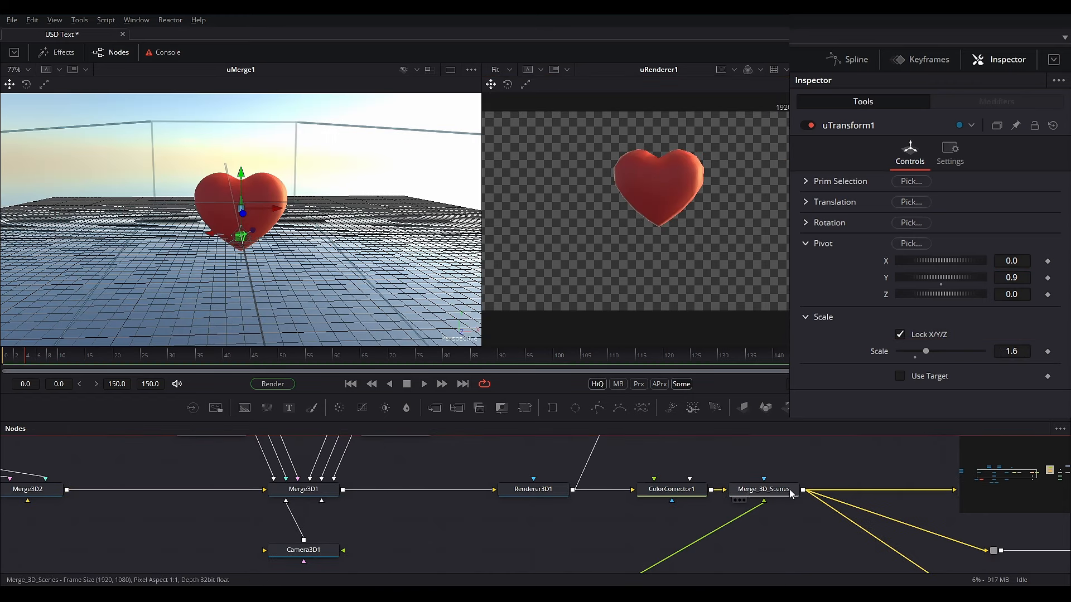
Show Merge_3D_Scenes in the second viewer and rename uTransform1 as Heart_Scale
drag(764, 496, 713, 229)
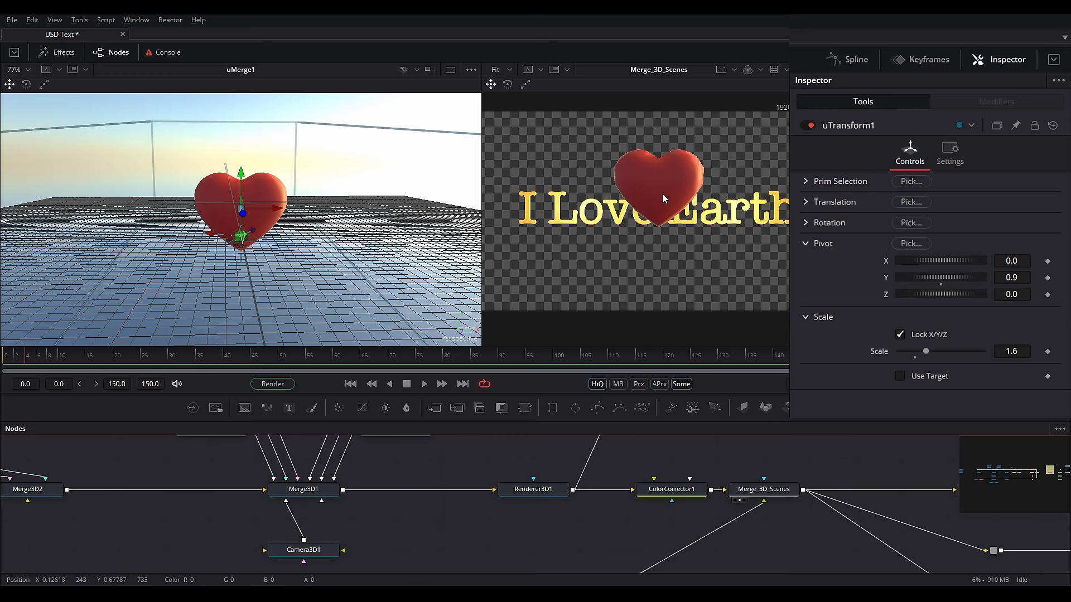
click(296, 536)
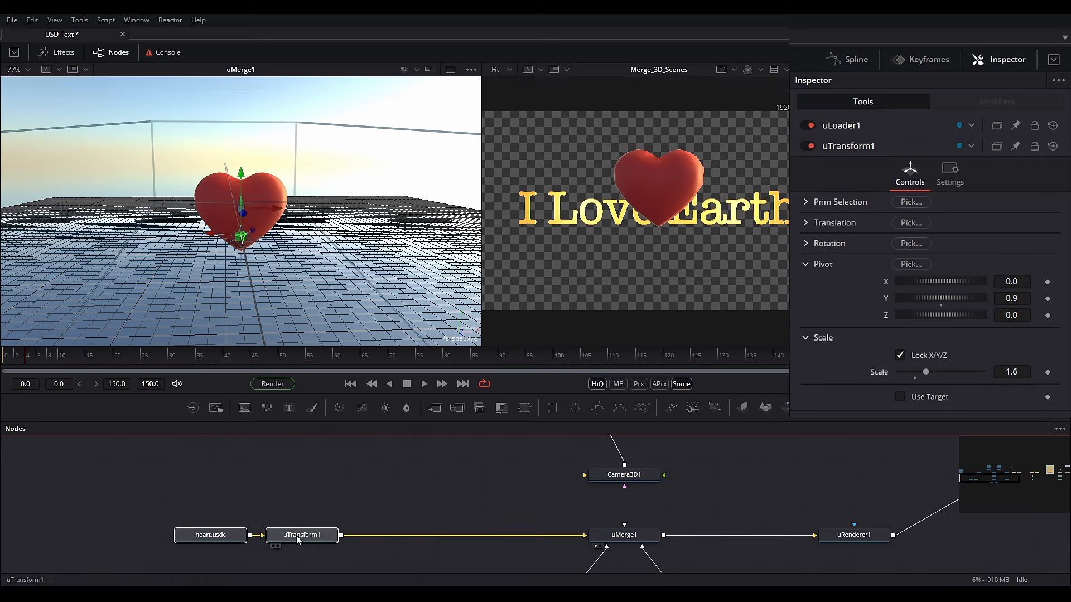
click(343, 514)
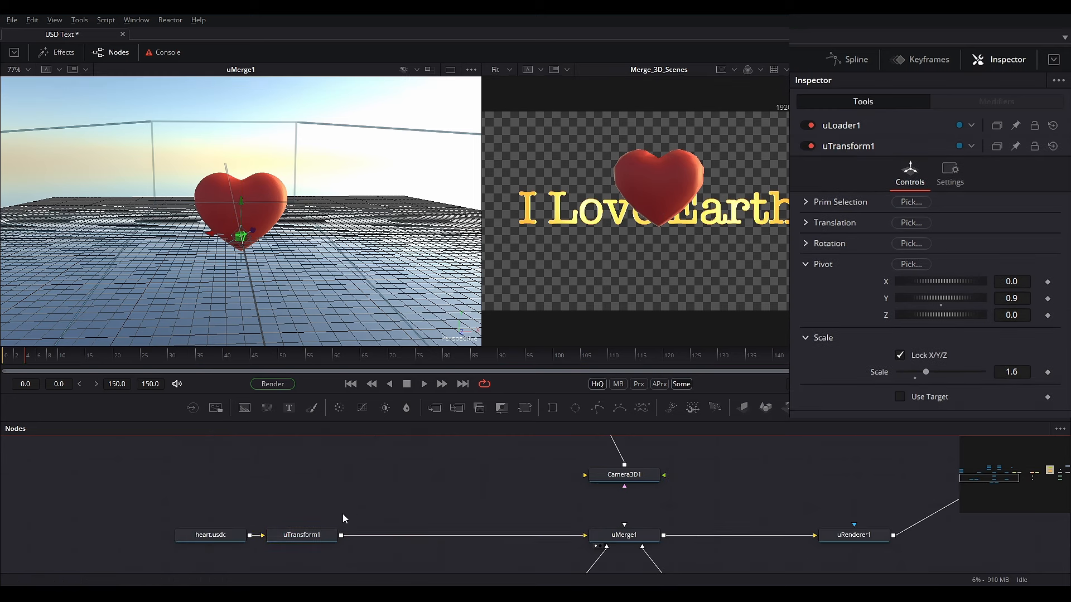
click(313, 537)
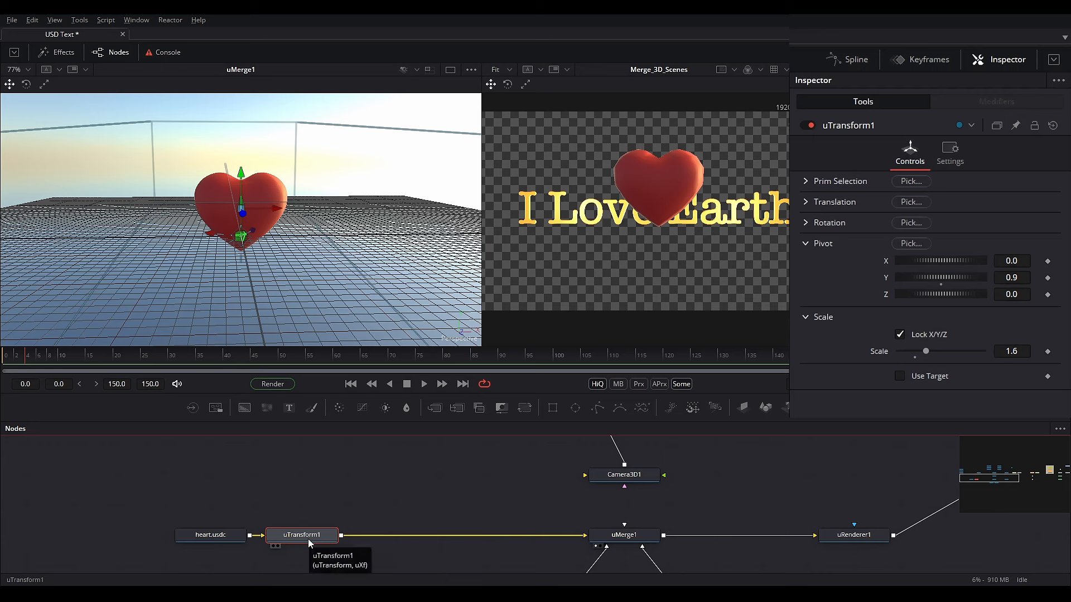
key(F2)
text(HeartScale)
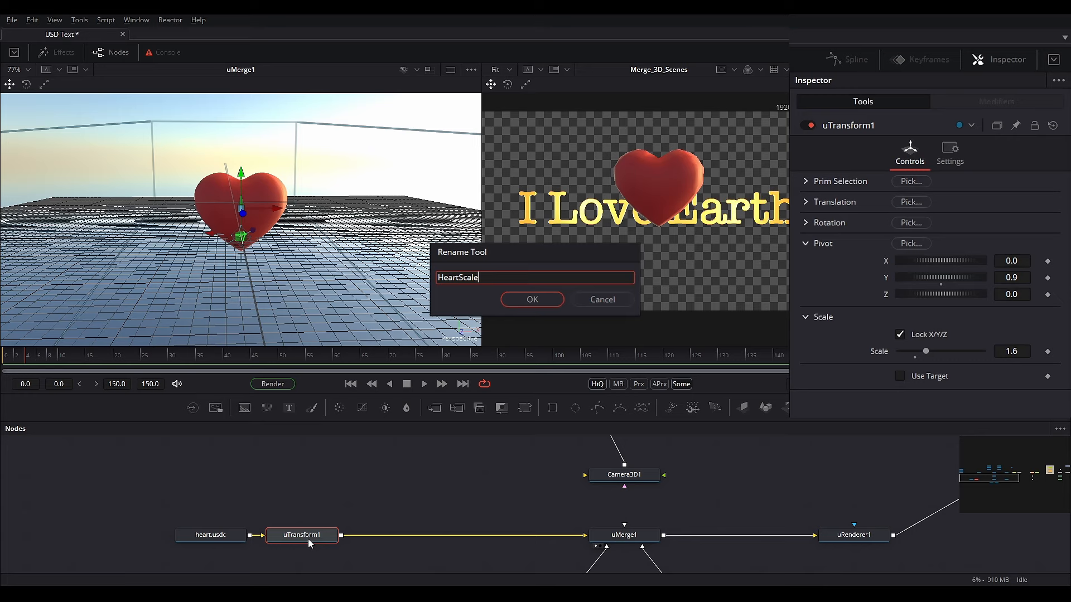
key(Return)
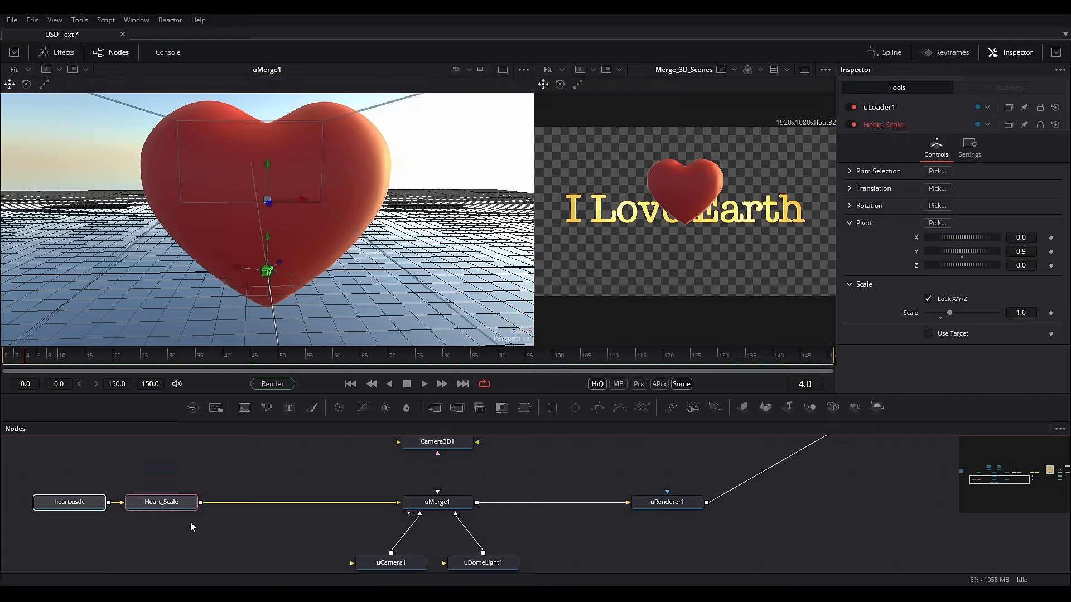
Insert a uTransform node after Heart_Scale and show only the Merge_3D_Scenes viewer
key(shift+space)
text(utrans)
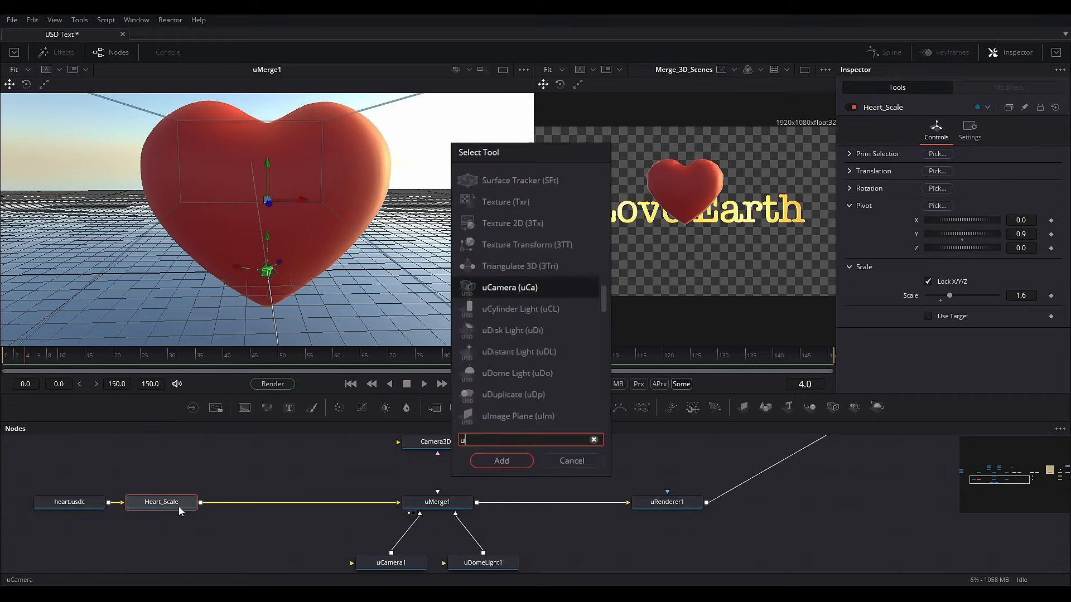
key(Return)
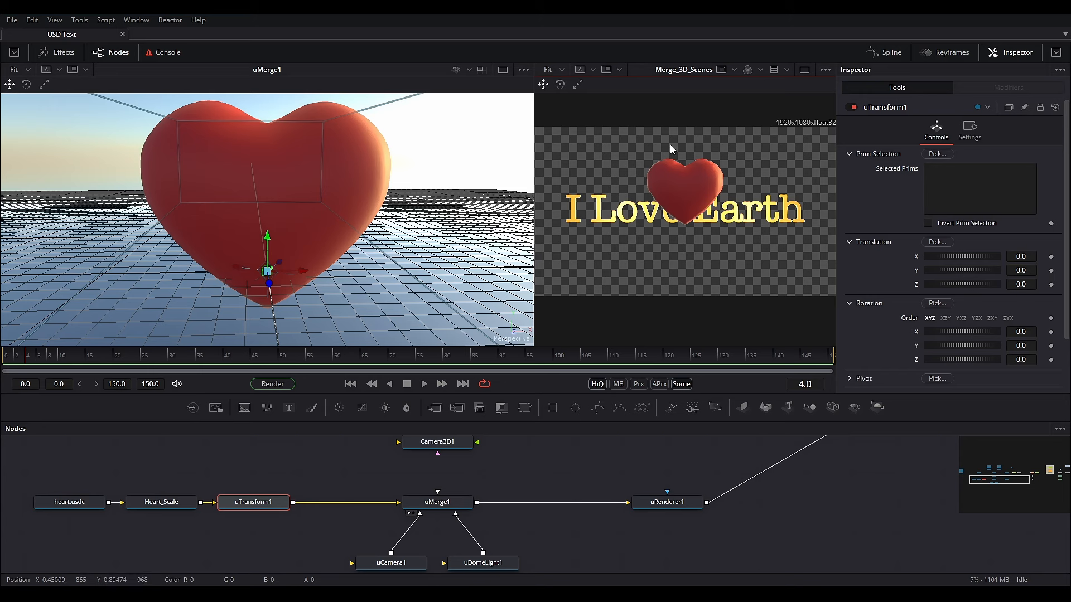
click(804, 71)
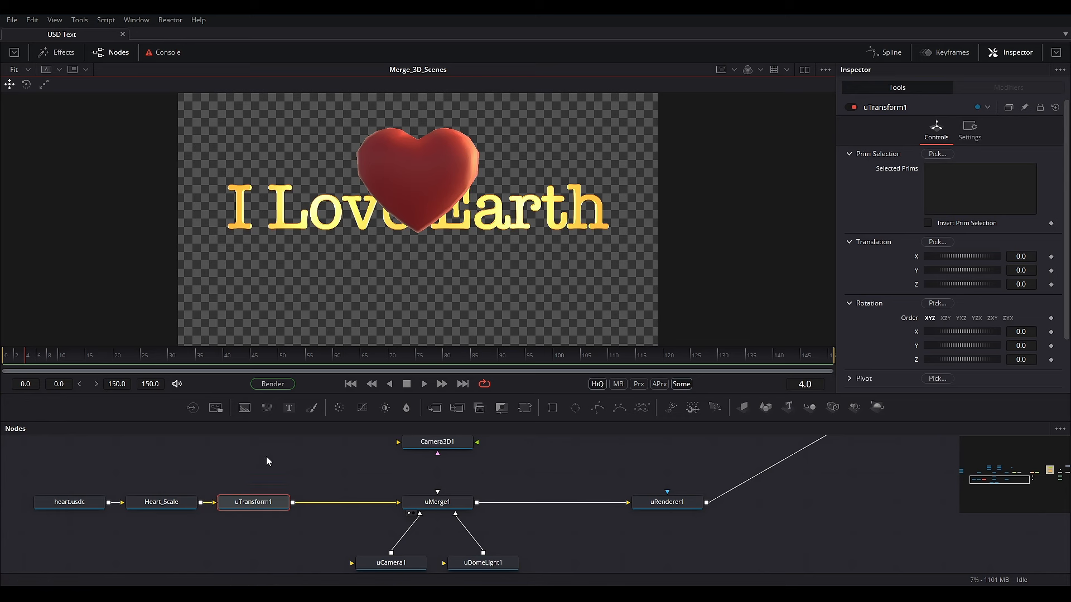
Rename the new uTransform node as Heart_Transform and save the composition
key(F2)
text(Hea)
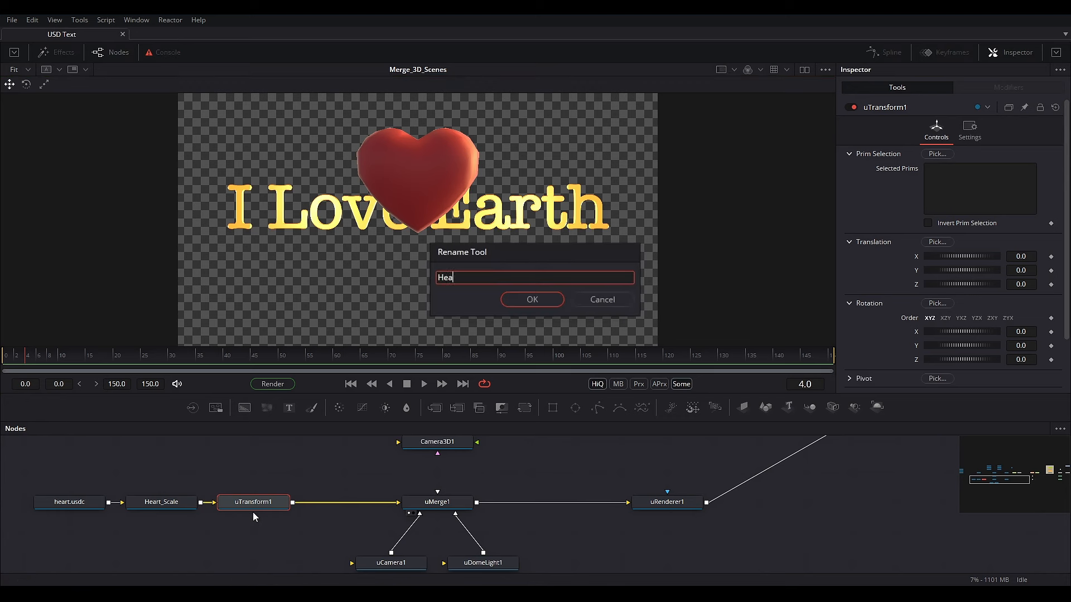
text(rt_Transform)
click(535, 304)
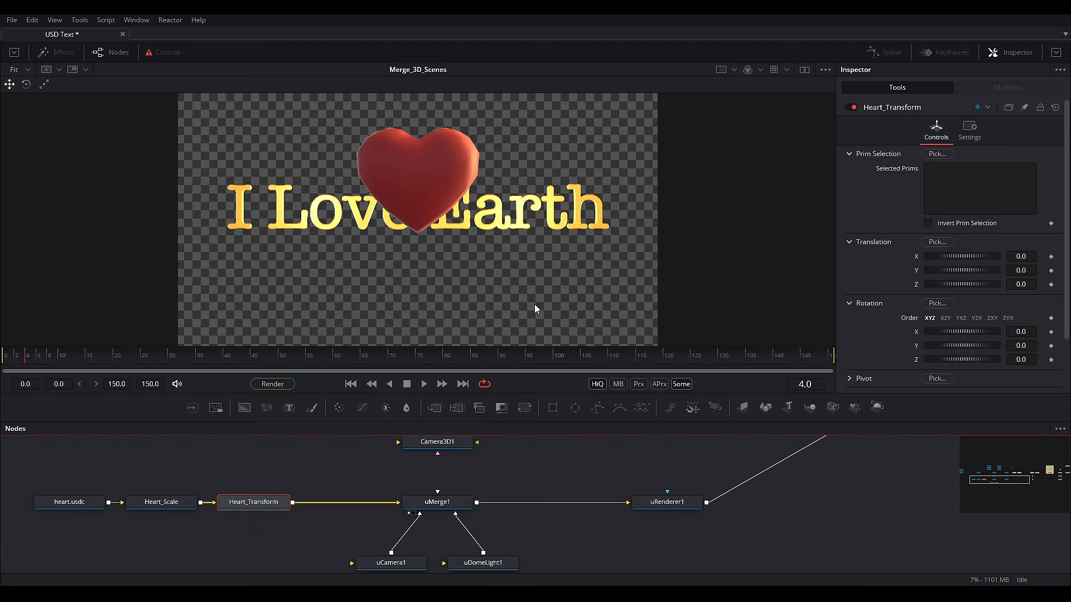
key(ctrl+s)
Switch the preview to proxy quality and set Heart_Transform's translation to X -1.913 and Y -1.0
click(639, 384)
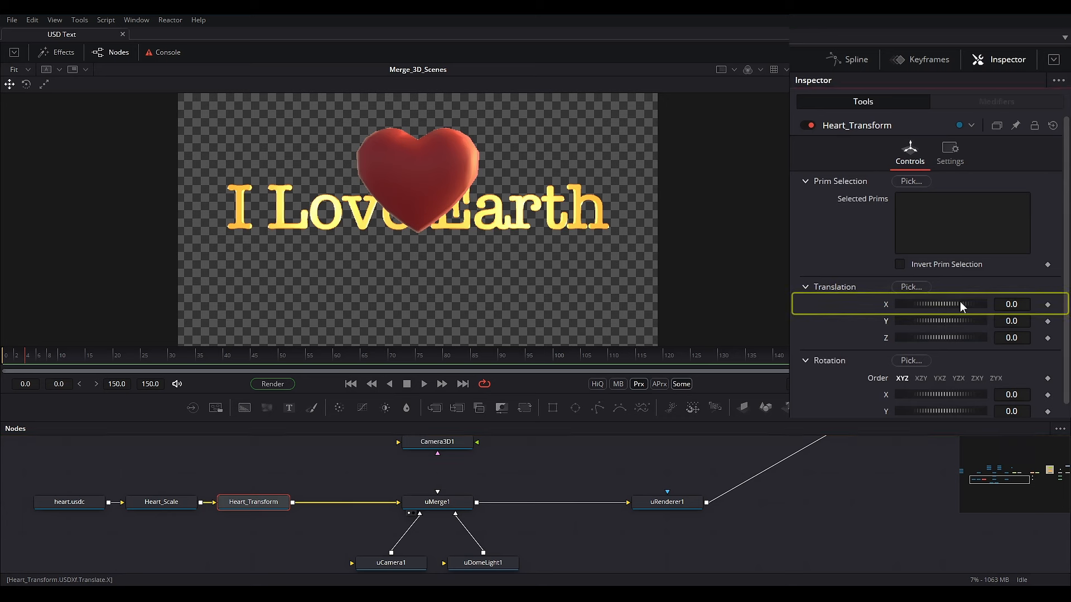
drag(972, 303, 928, 308)
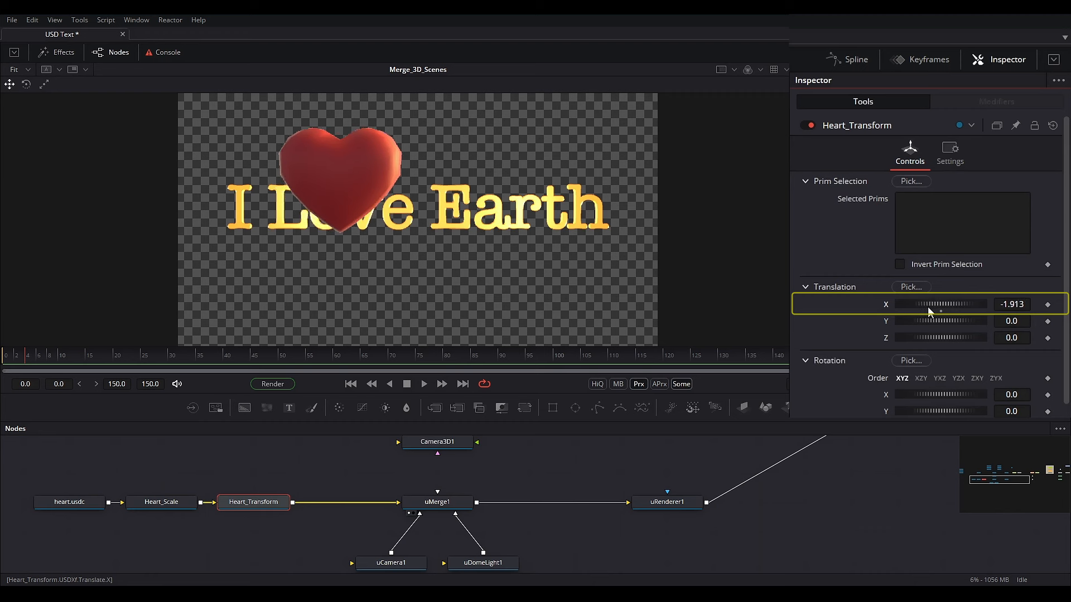
drag(966, 322, 945, 327)
double_click(1021, 322)
text(-1)
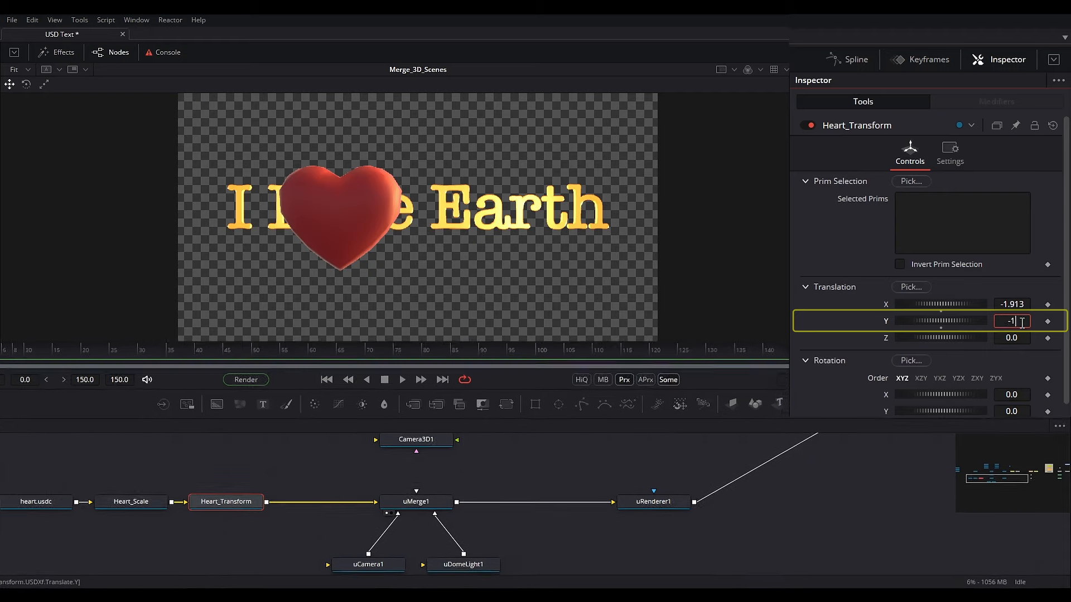
key(Tab)
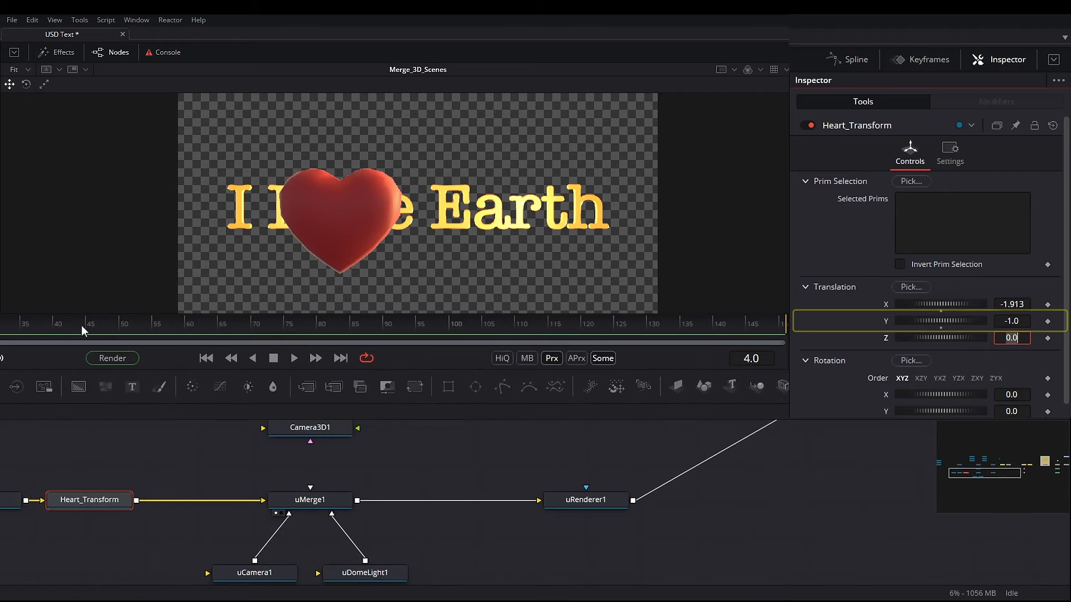
Keyframe Heart_Transform's Y translation at -1.0 on frame 100 and -5.5 on frame 60, and play back the rise
drag(94, 323, 271, 326)
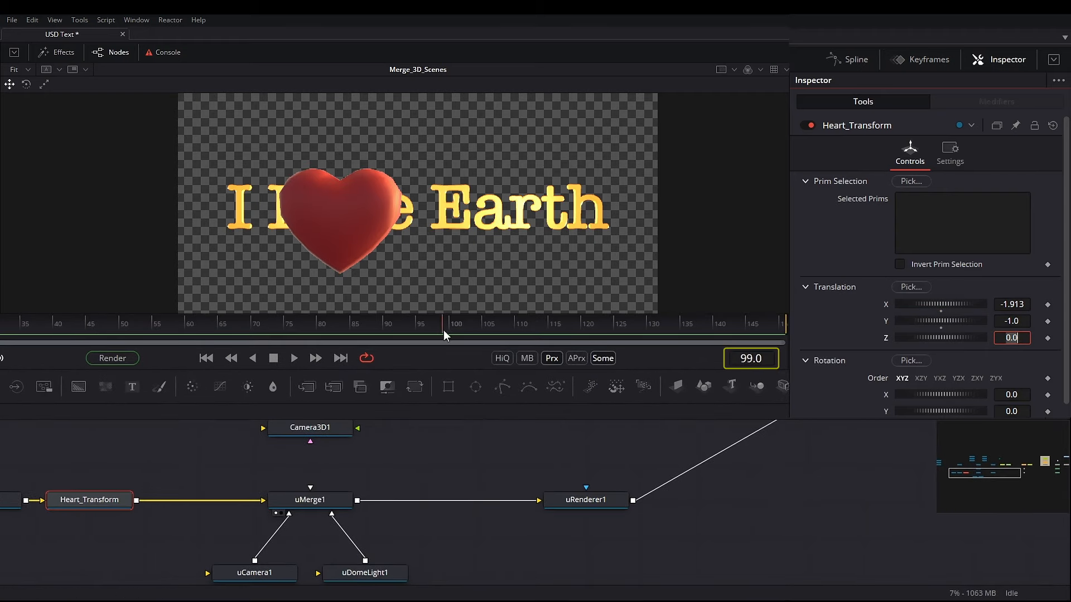
click(1048, 322)
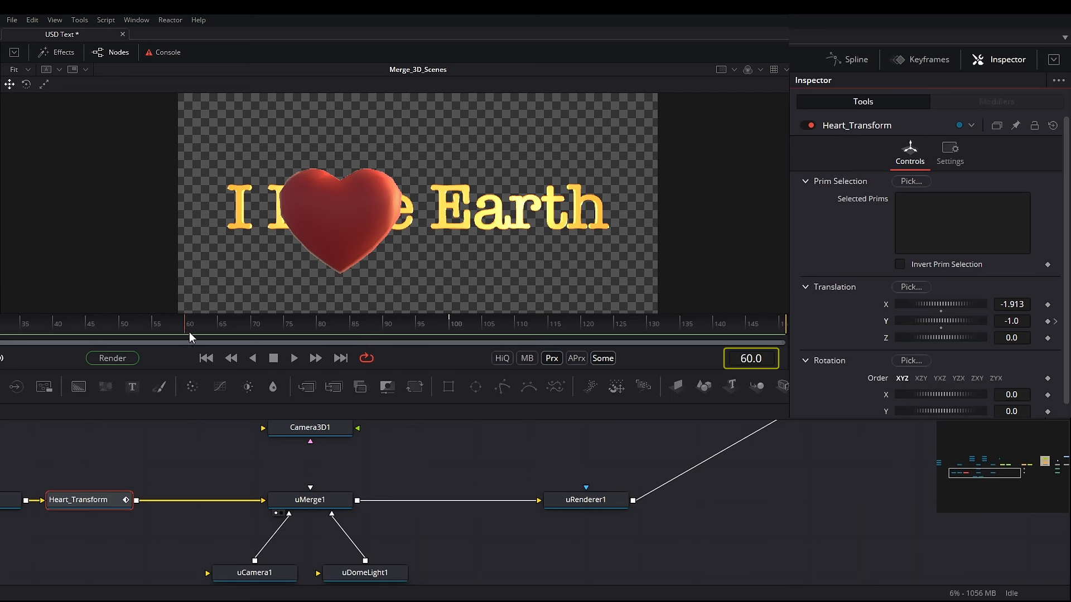
drag(965, 323, 860, 338)
click(998, 322)
text(-5.5)
key(Tab)
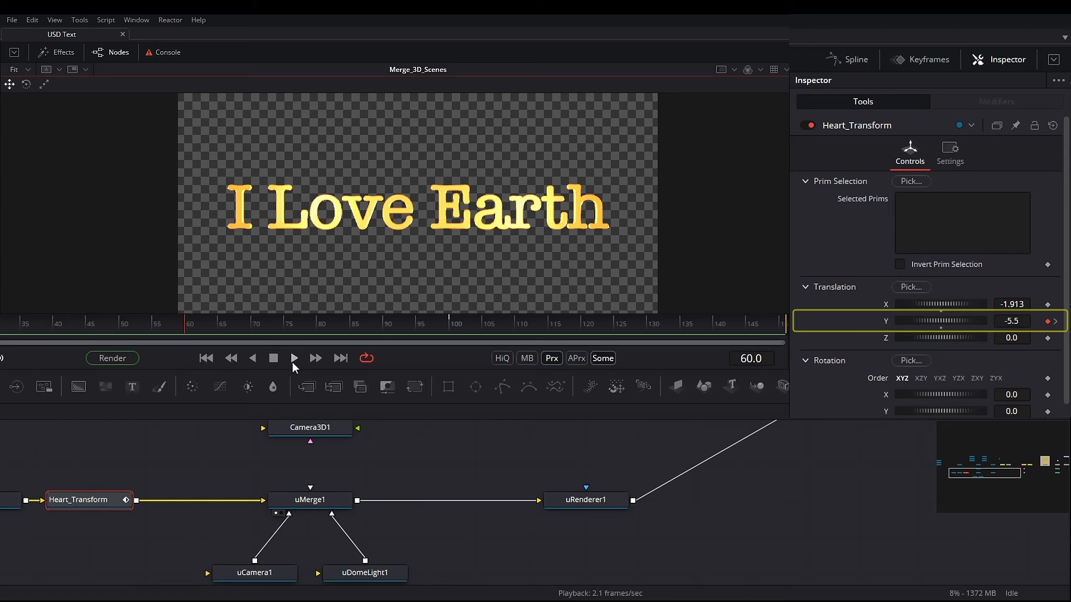
click(293, 362)
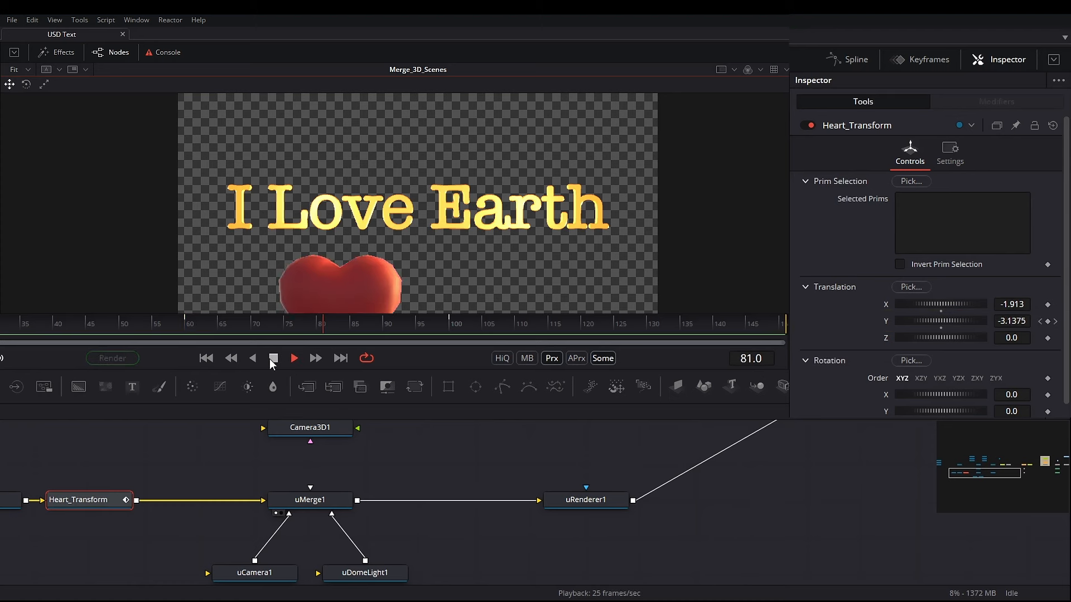
click(271, 359)
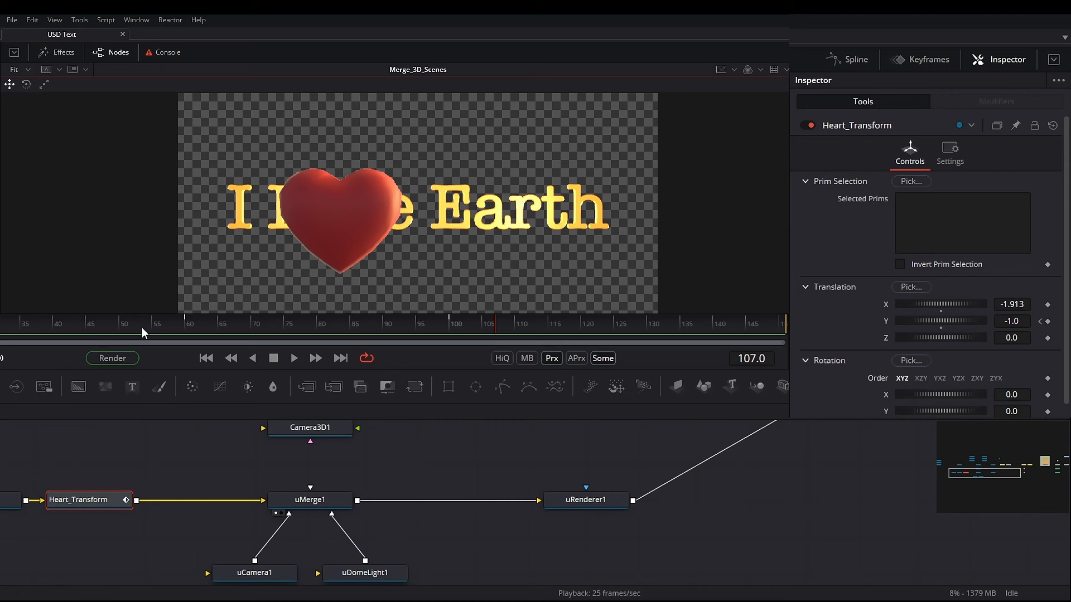
Keyframe Heart_Transform's Y rotation at 1800 degrees on frame 50 and 0 on frame 100, and play back the spin
click(121, 329)
scroll(990, 406, down, 2)
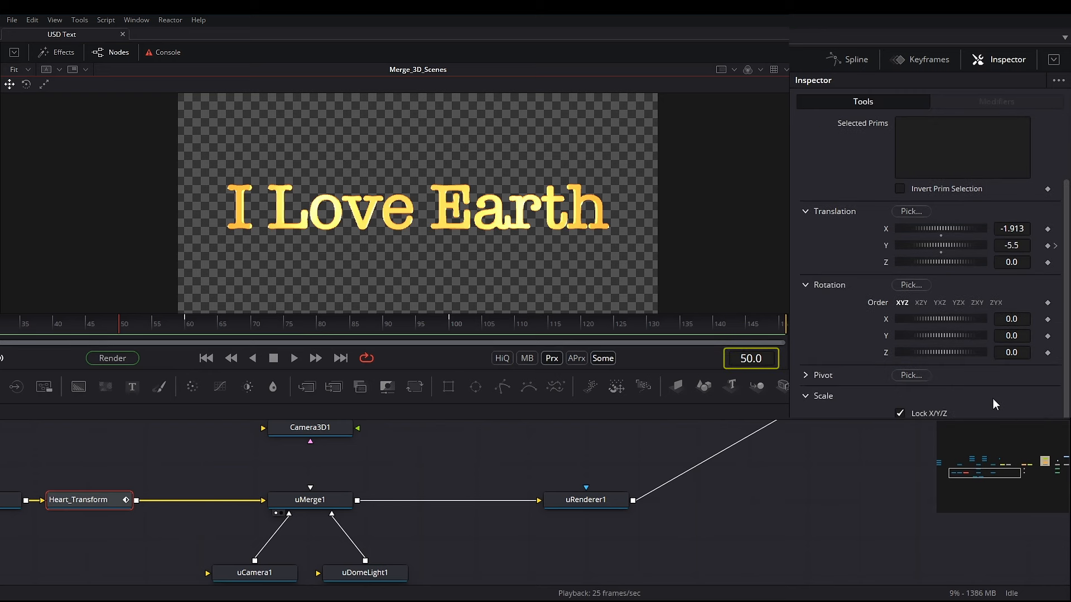
click(1047, 336)
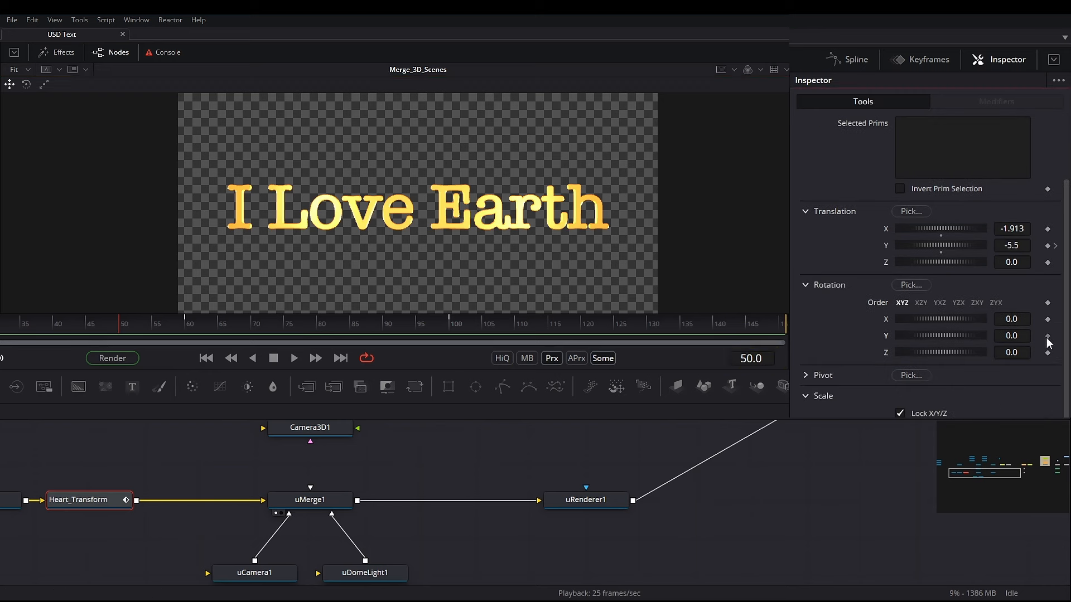
click(456, 324)
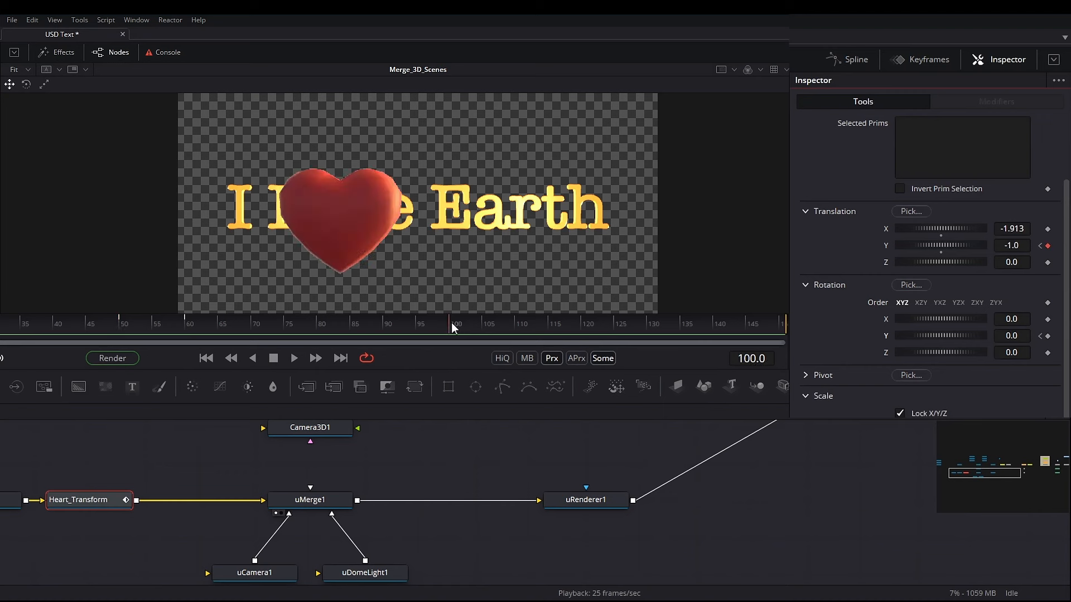
click(1047, 337)
click(119, 323)
text(0)
key(Tab)
click(294, 358)
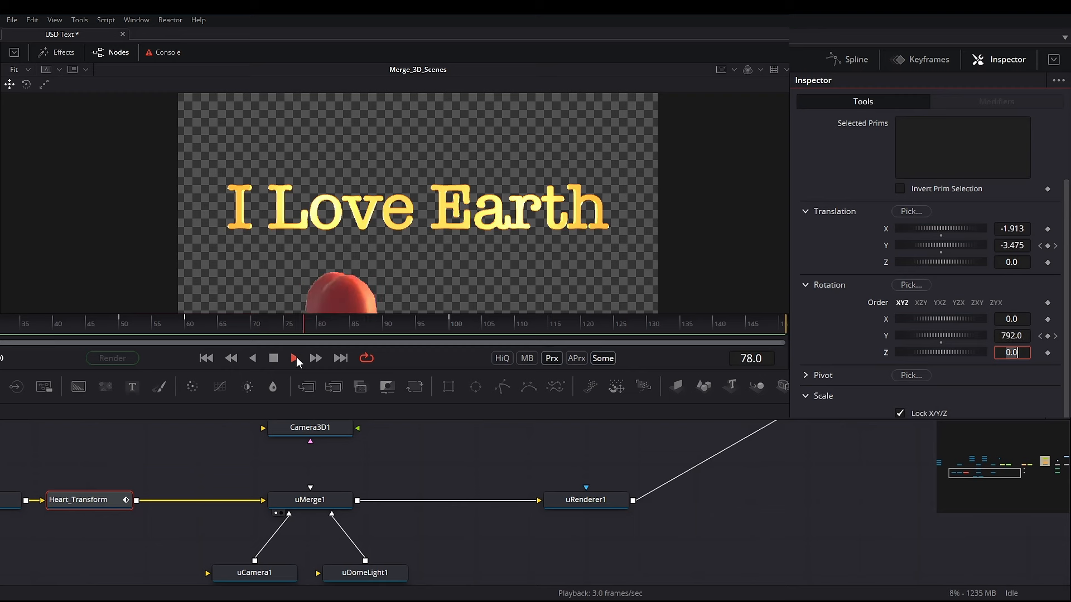
click(294, 358)
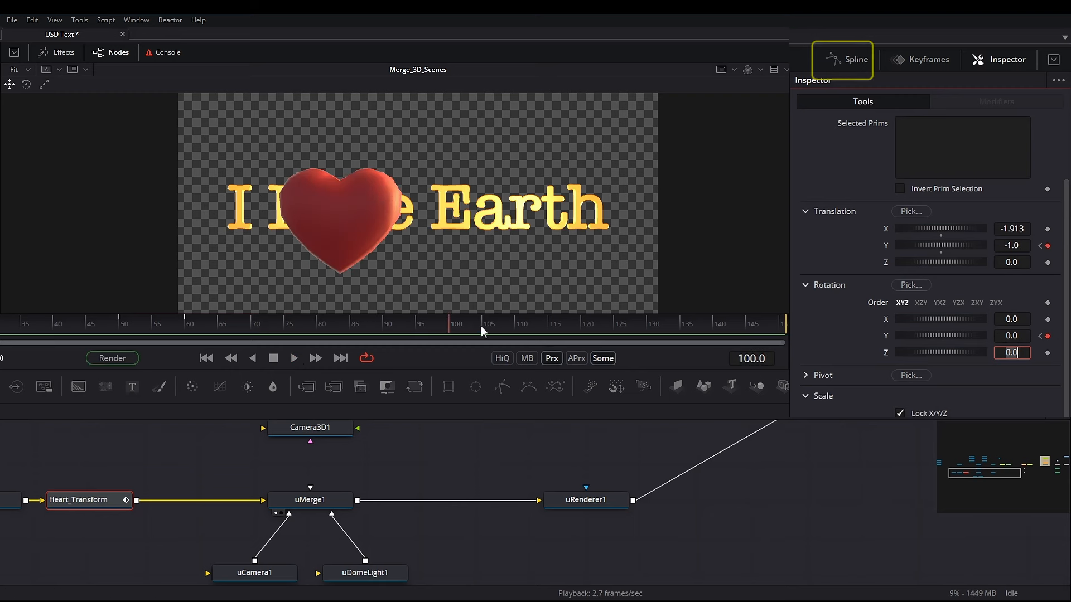
Open the Spline editor with only Heart_Transform's Y Offset curve displayed and fitted to the graph
click(844, 57)
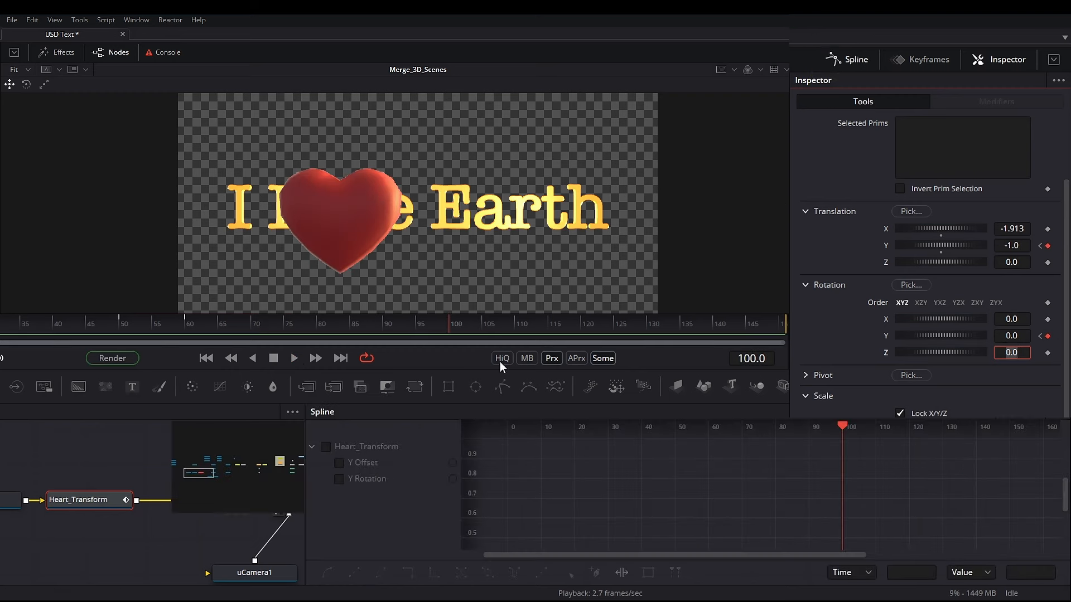
click(324, 366)
click(1008, 331)
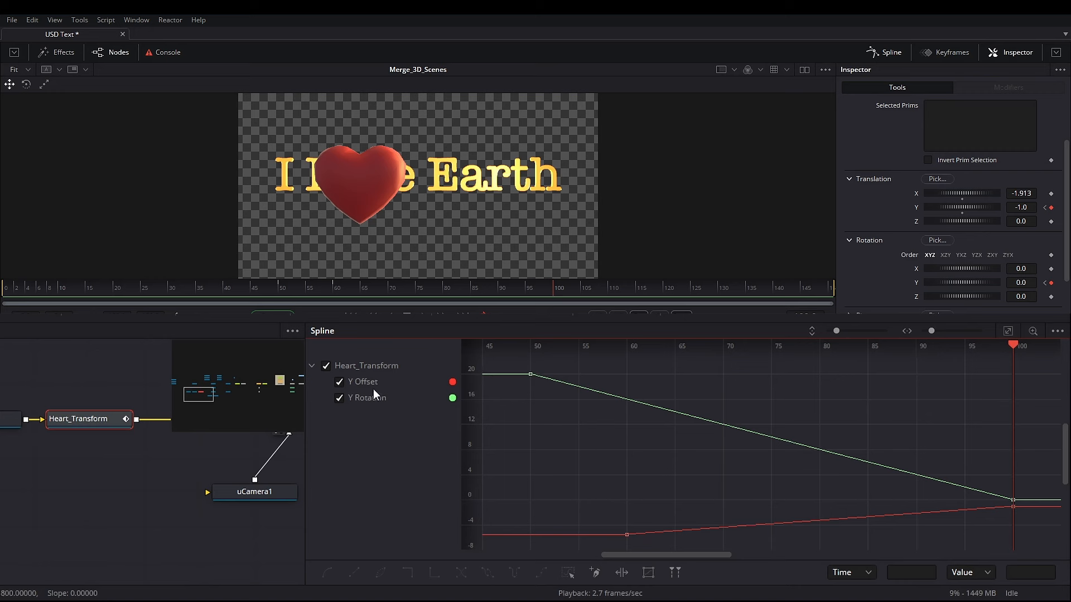
click(339, 398)
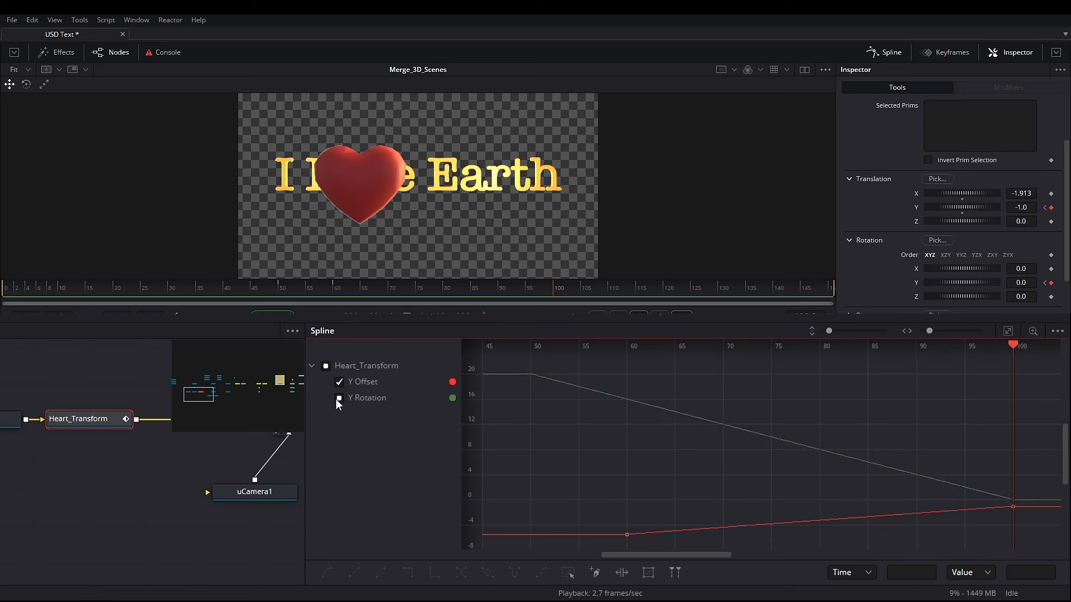
click(337, 397)
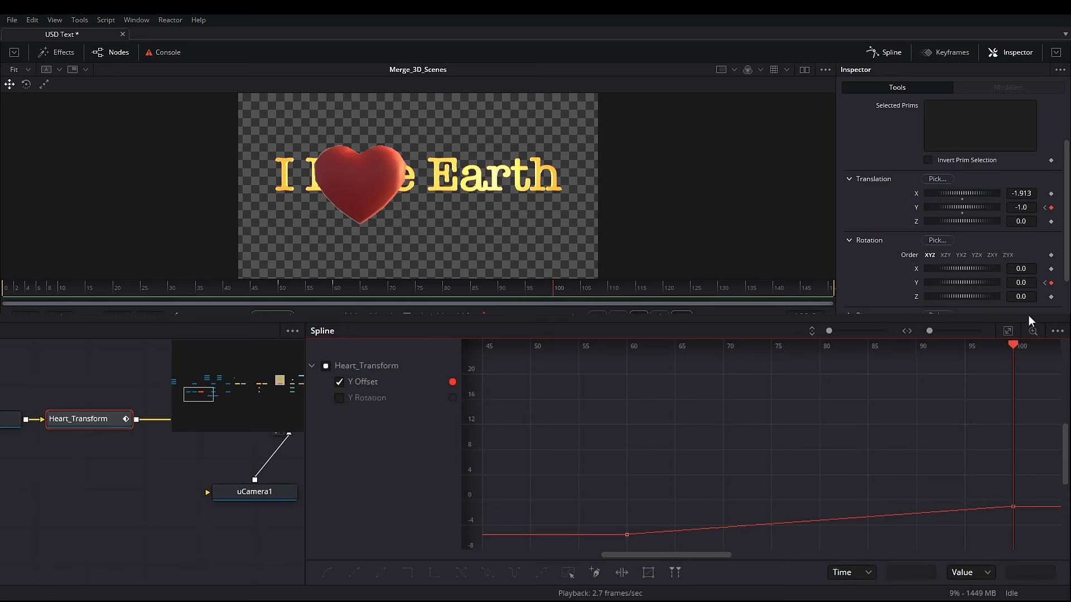
click(1009, 330)
Smooth the Y Offset keyframes and shape their handles so the heart eases in from frame 60 and overshoots slightly before frame 100
drag(507, 363, 1049, 550)
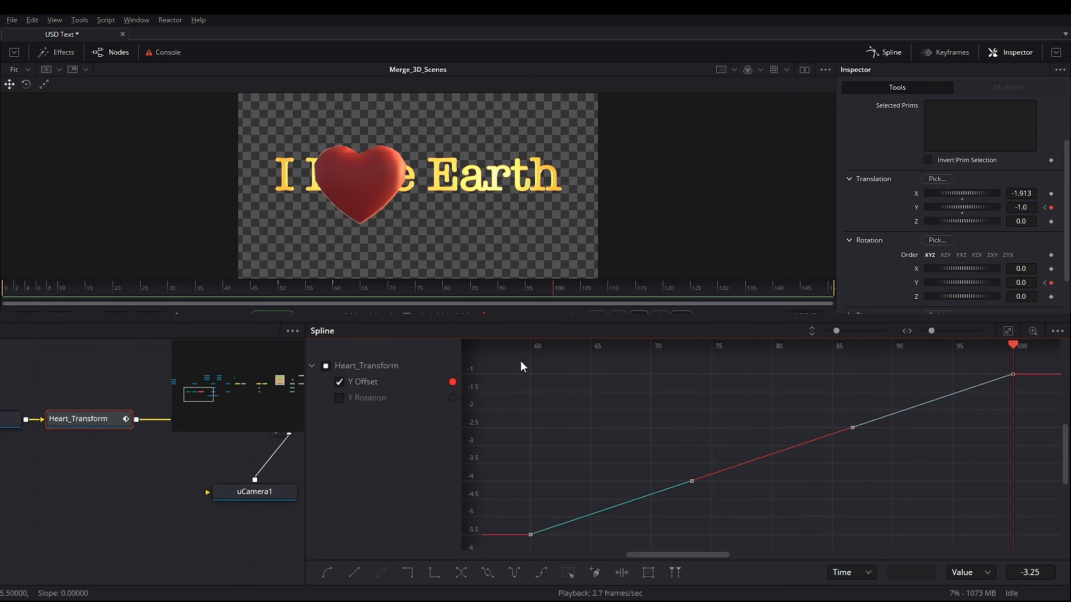
click(334, 575)
drag(836, 330, 829, 330)
click(803, 402)
drag(843, 401, 1029, 457)
drag(849, 434, 713, 405)
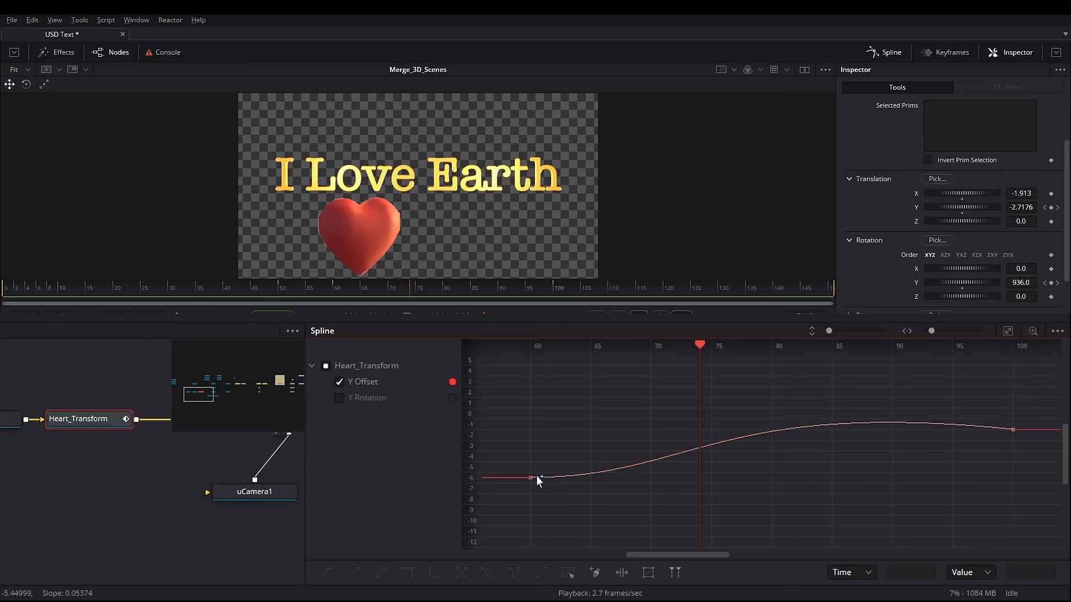
click(531, 478)
drag(696, 482, 698, 478)
drag(701, 343, 531, 346)
Hide the Y Offset curve and display Heart_Transform's Y Rotation curve in the Spline editor
click(340, 383)
click(340, 384)
click(339, 398)
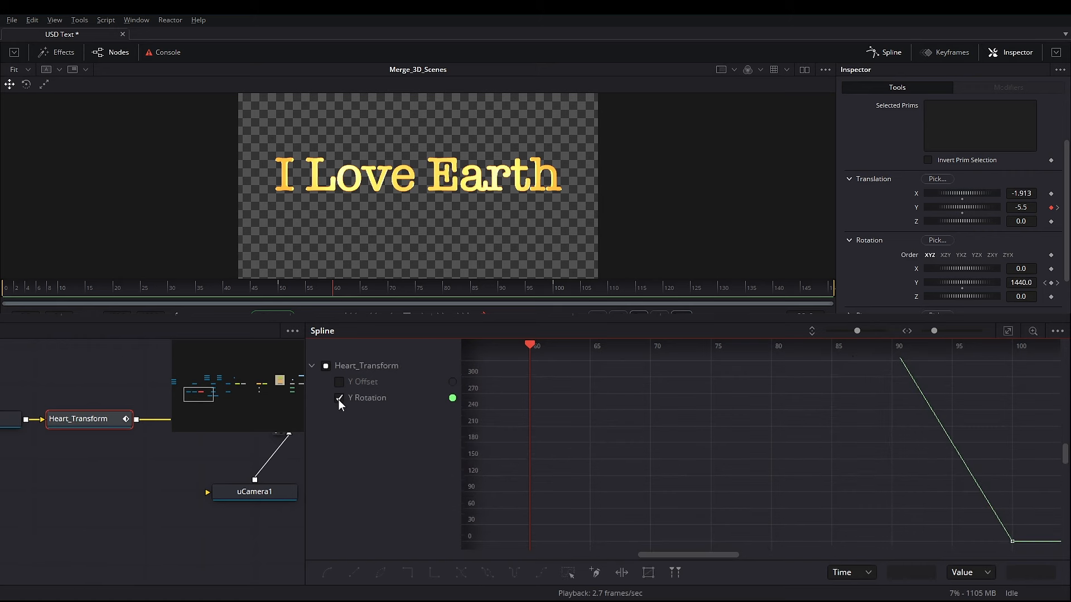
Fit the Y Rotation curve to the graph and smooth its keyframes on frames 50 and 100
click(1008, 331)
drag(508, 363, 1052, 541)
click(328, 580)
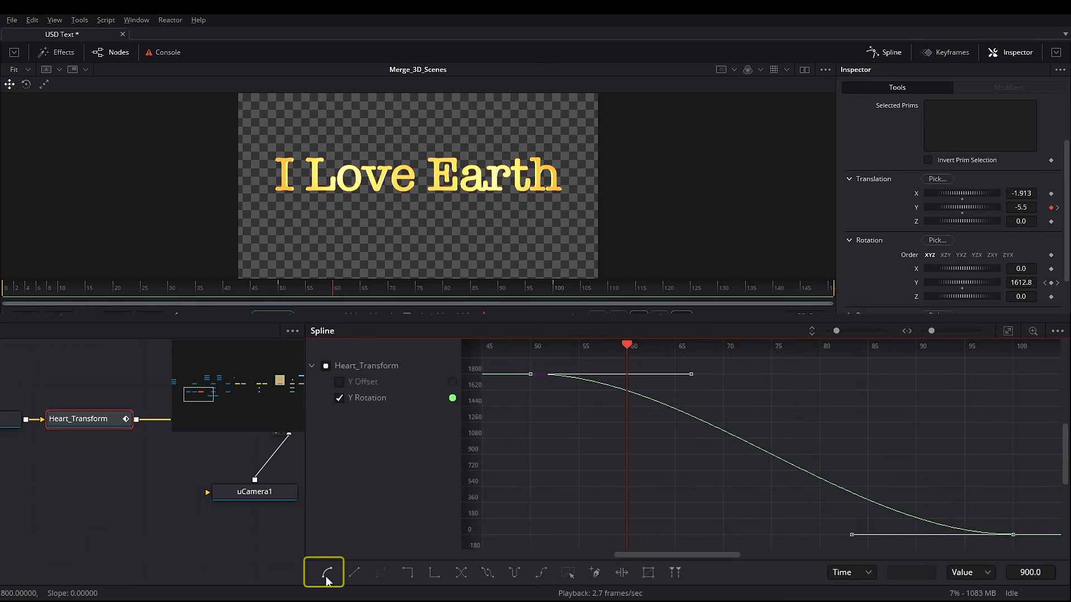
Extend the frame 50 Y Rotation keyframe's handle to about frame 95 to delay the spin's slowdown, and save the composition
drag(626, 346, 966, 347)
drag(694, 346, 970, 375)
click(691, 383)
click(528, 374)
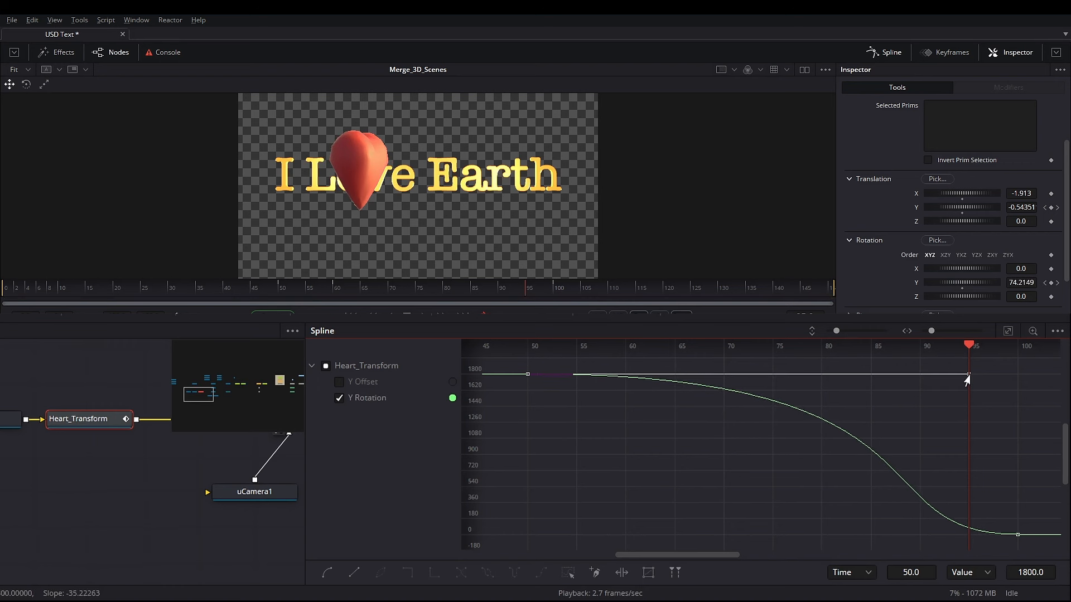
key(ctrl+s)
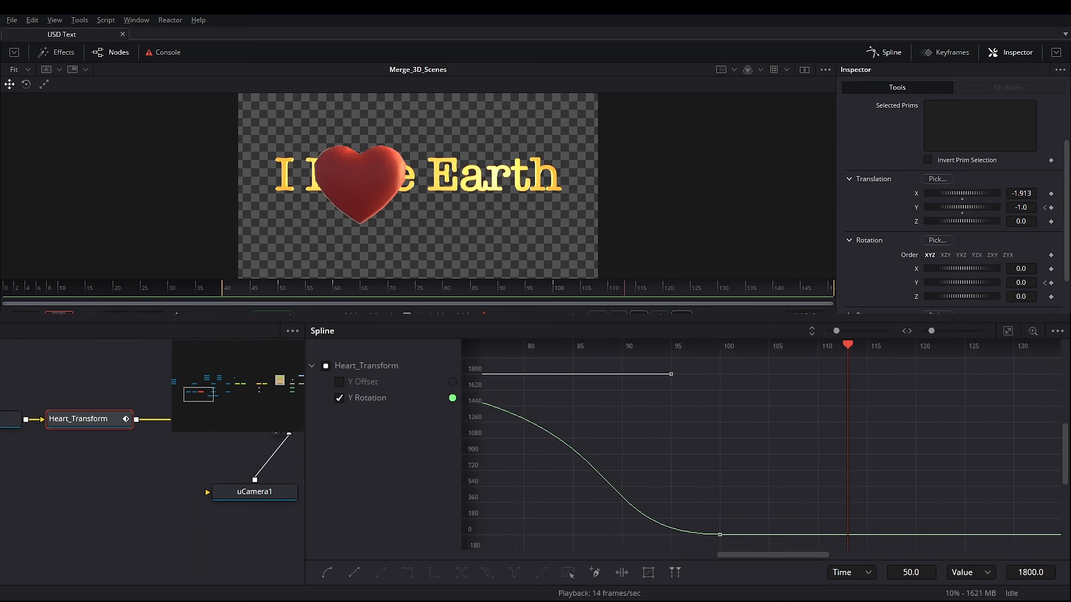
Close the Spline editor and insert a Transform 3D node between the Love text and Merge3D2
click(878, 55)
scroll(387, 450, down, 4)
drag(387, 450, 388, 482)
drag(90, 454, 254, 488)
click(6, 377)
scroll(9, 357, up, 5)
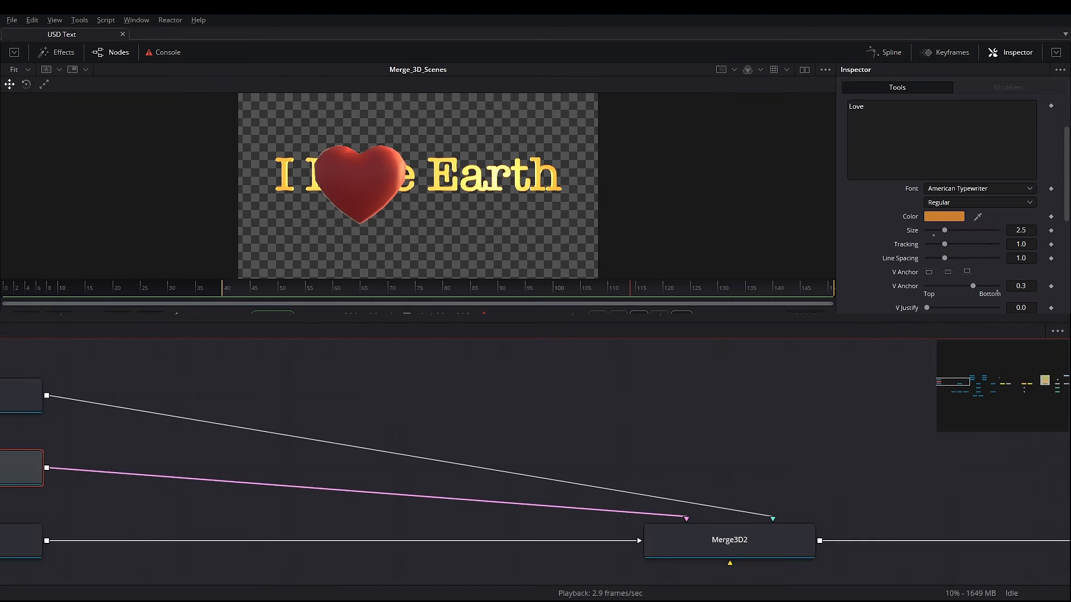
click(183, 512)
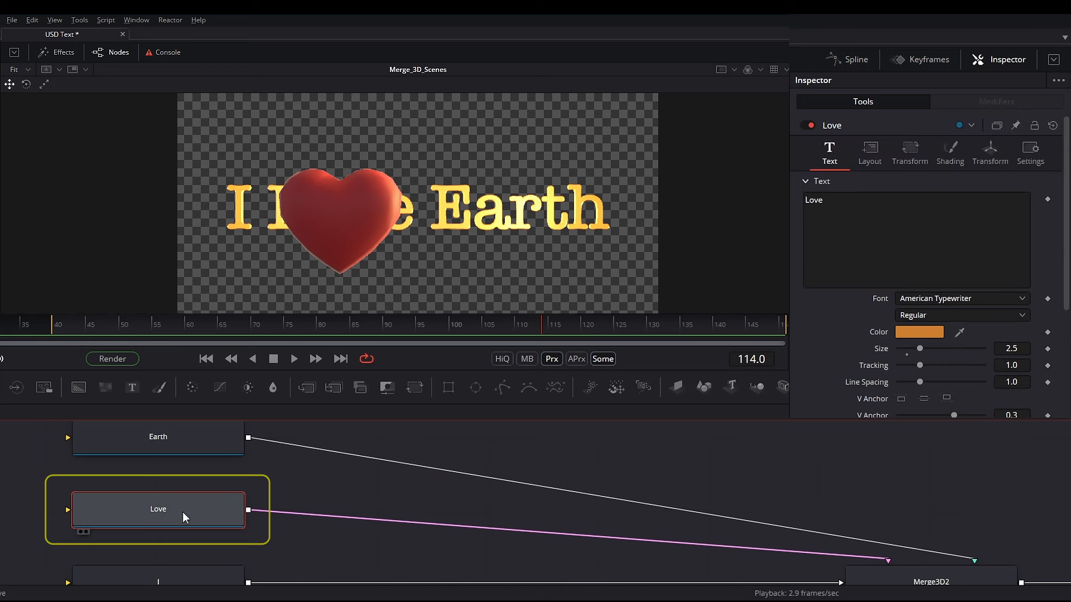
key(shift+space)
text(xf)
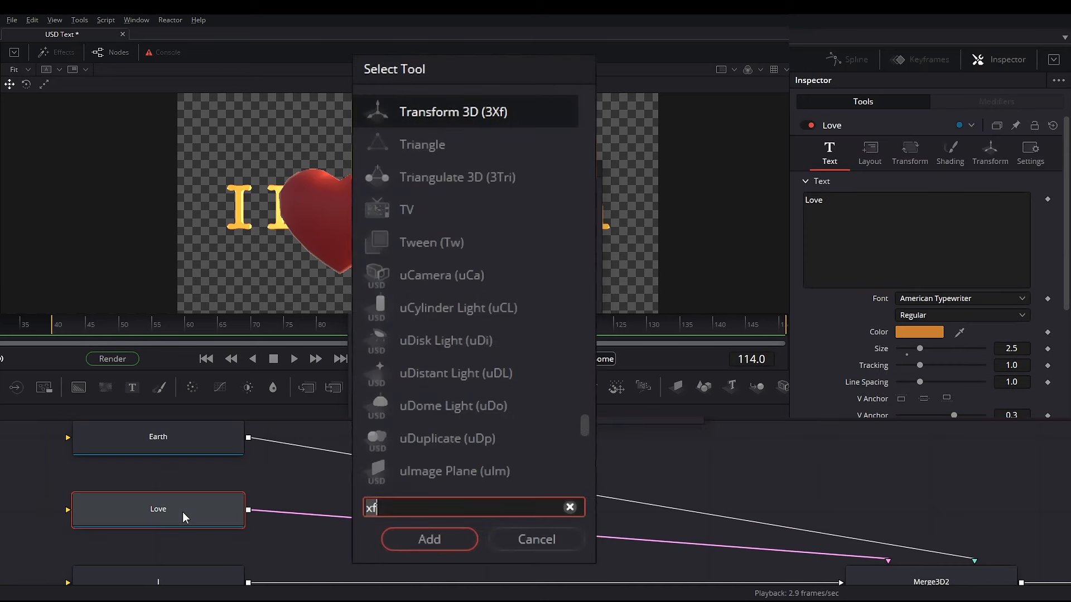
key(BackSpace)
key(BackSpace)
text(3xf)
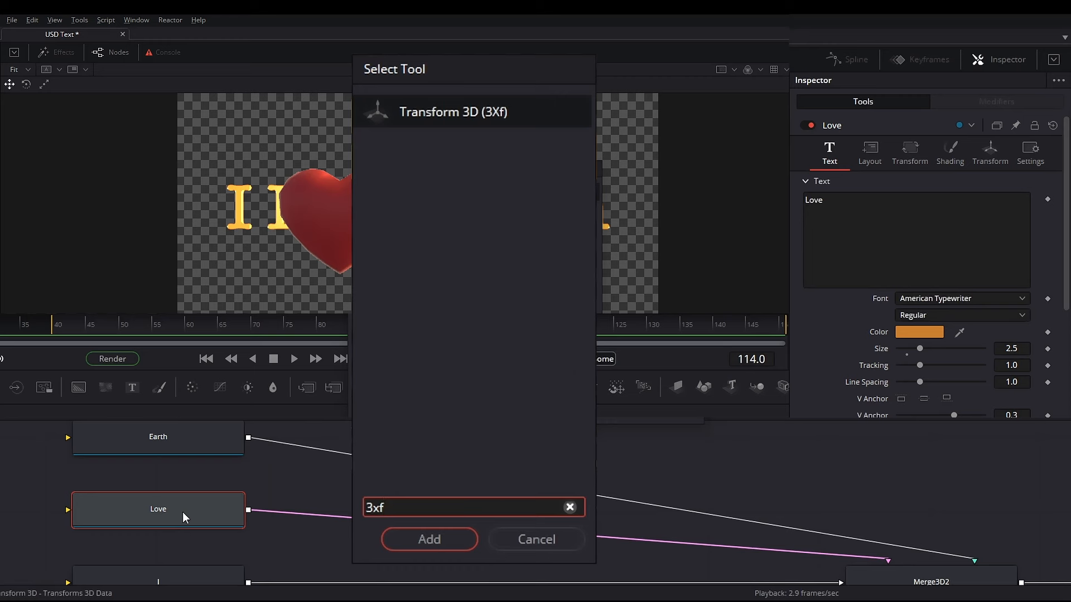
key(Return)
drag(331, 527, 519, 497)
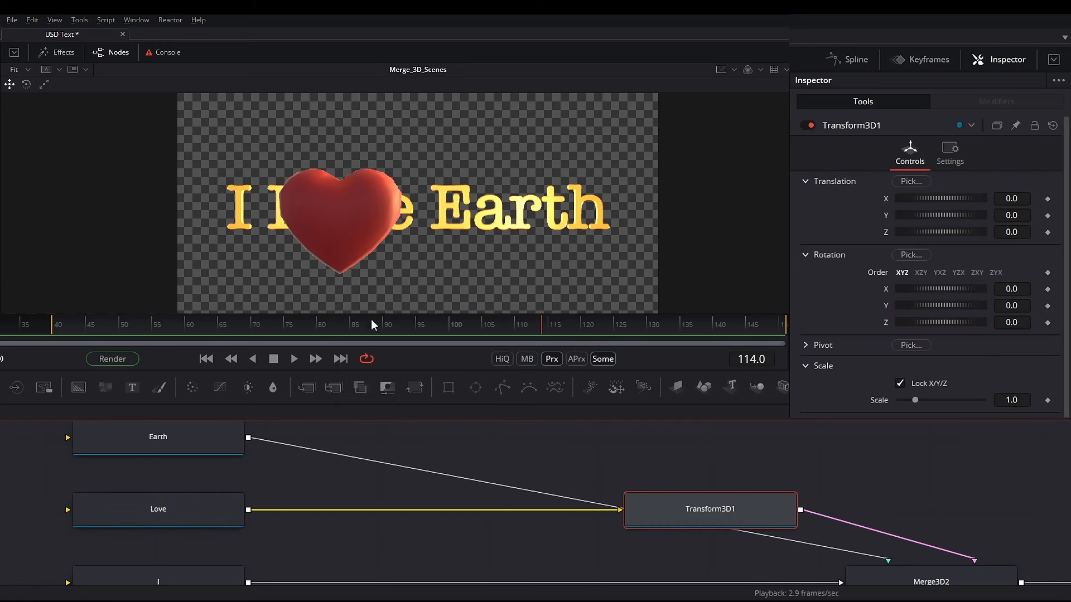
Keyframe Transform3D1's Y translation at 0.0 around frame 75, just before the heart reaches the word Love
drag(377, 330, 286, 326)
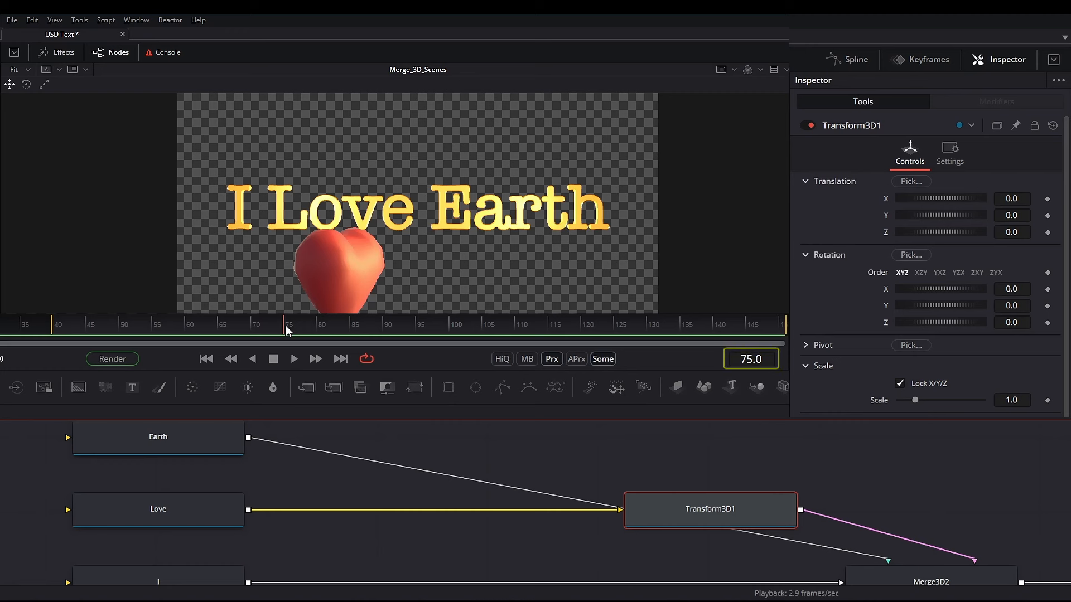
click(1048, 216)
click(280, 330)
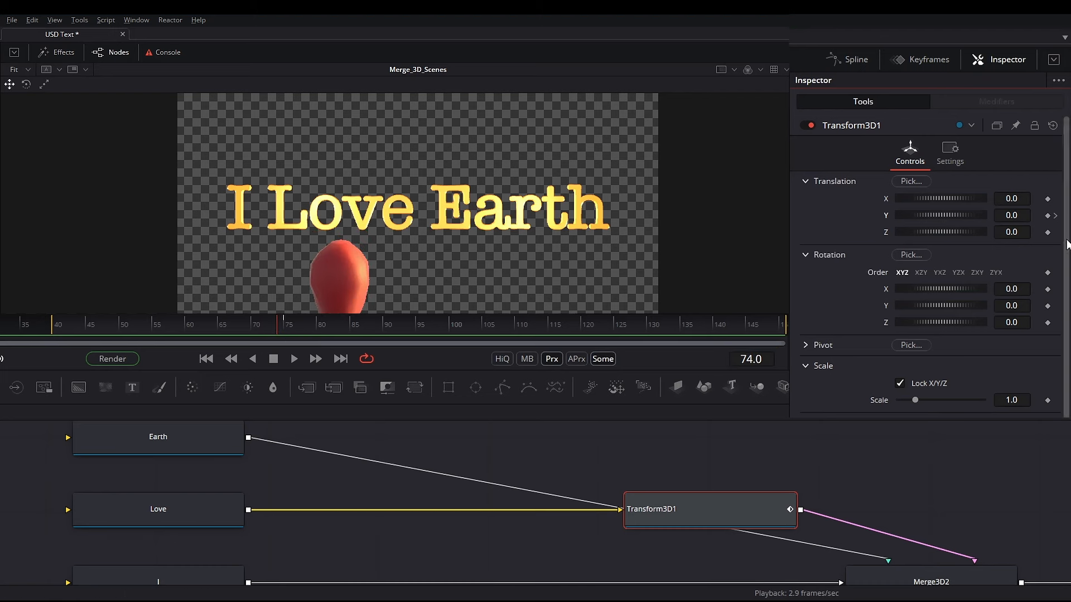
click(282, 326)
Keyframe Love's Y translation at 2.348 on frame 90 and at a higher value on frame 100 that lifts it out of frame
drag(286, 326, 387, 328)
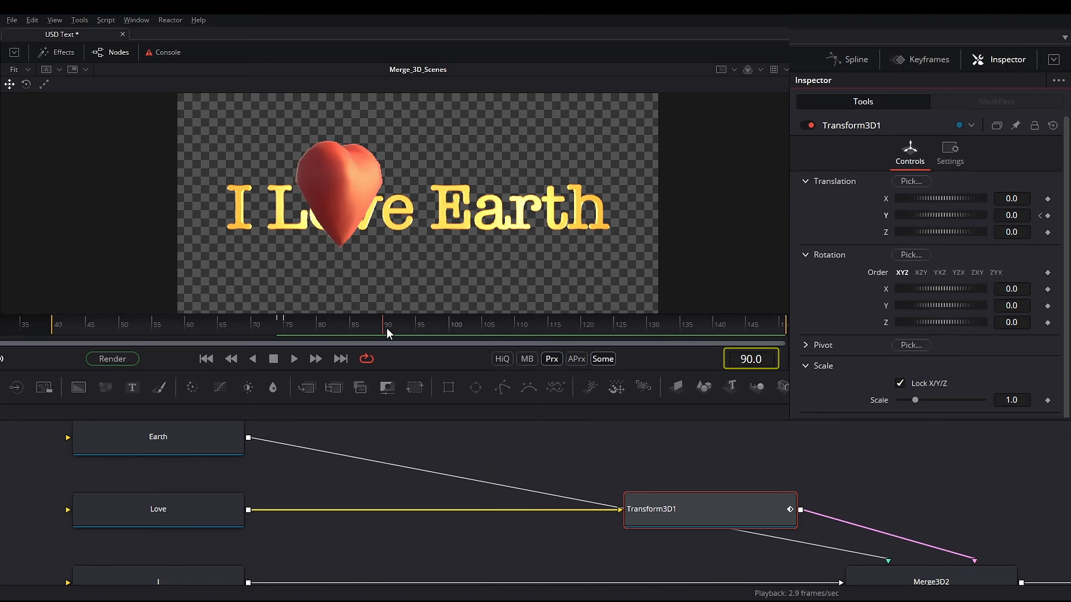
drag(907, 216, 959, 233)
scroll(380, 301, up, 2)
click(449, 326)
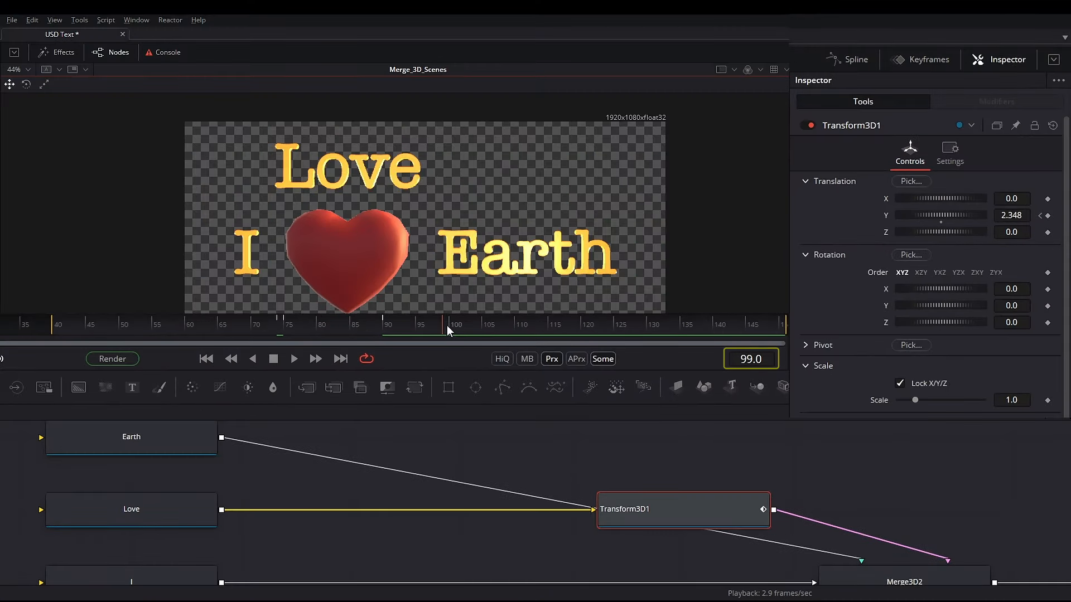
click(450, 326)
drag(948, 215, 972, 219)
Play back the animation to check how the heart pushes the word Love upward
click(294, 359)
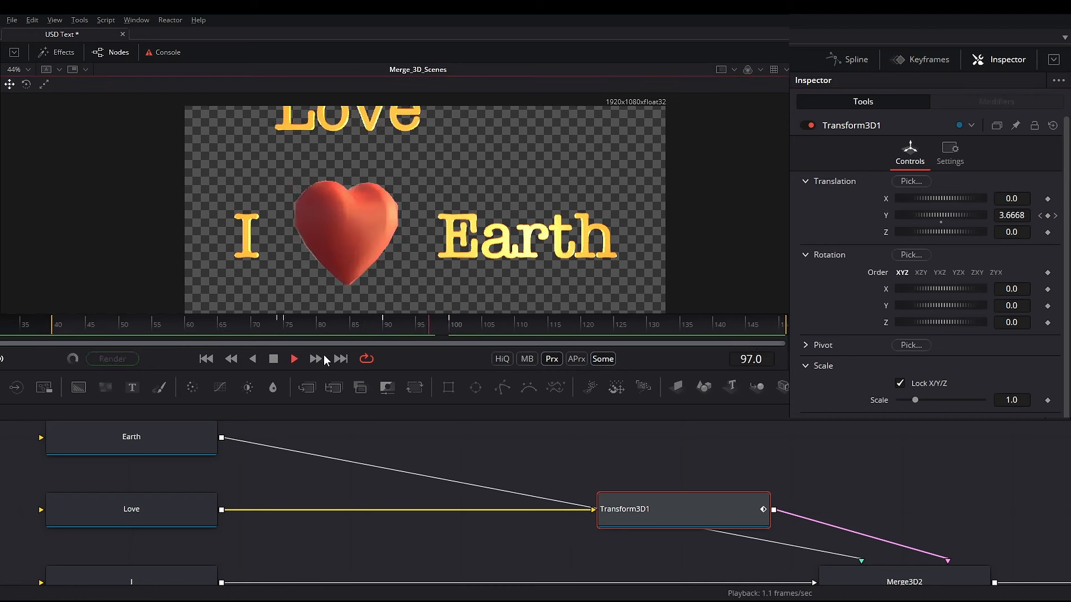
click(276, 360)
click(294, 359)
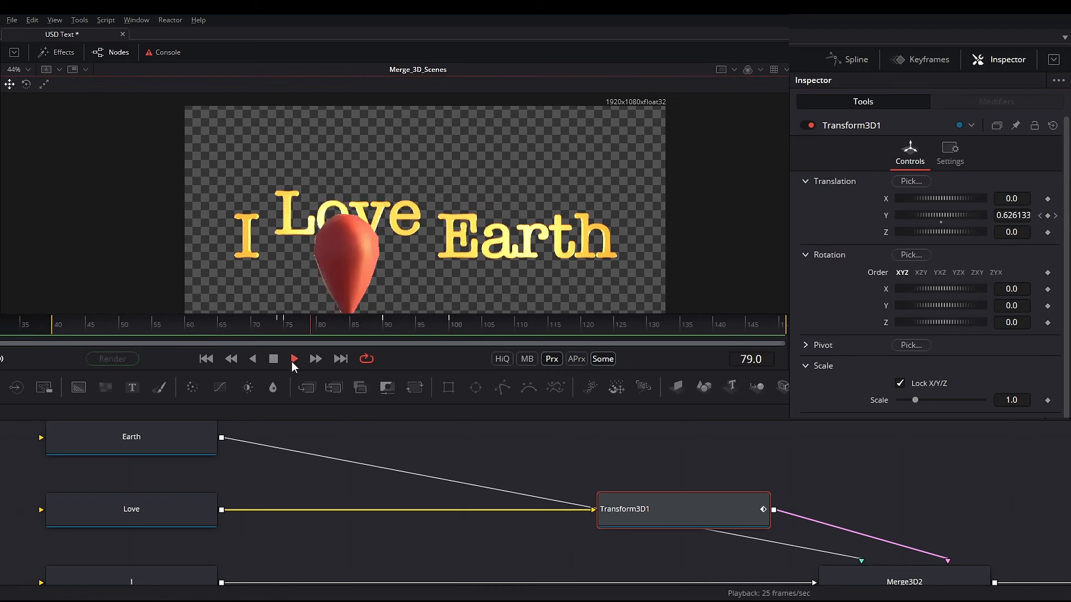
click(274, 359)
Add Y translation keyframes of 0.7054, 1.406 and 1.925 on frames 77, 80 and 83, plus one on frame 85, keeping Love above the heart
drag(286, 325, 343, 325)
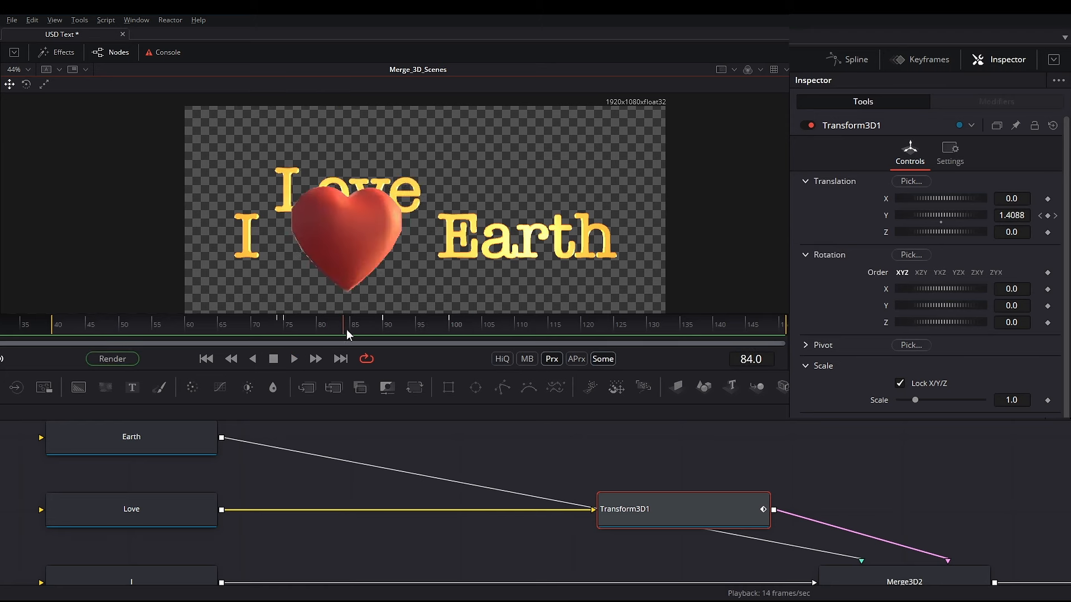
drag(278, 327, 350, 329)
drag(942, 216, 946, 216)
mouse_move(350, 329)
mouse_down()
mouse_move(377, 329)
mouse_move(303, 329)
mouse_move(337, 333)
mouse_up()
drag(973, 216, 1028, 217)
click(297, 328)
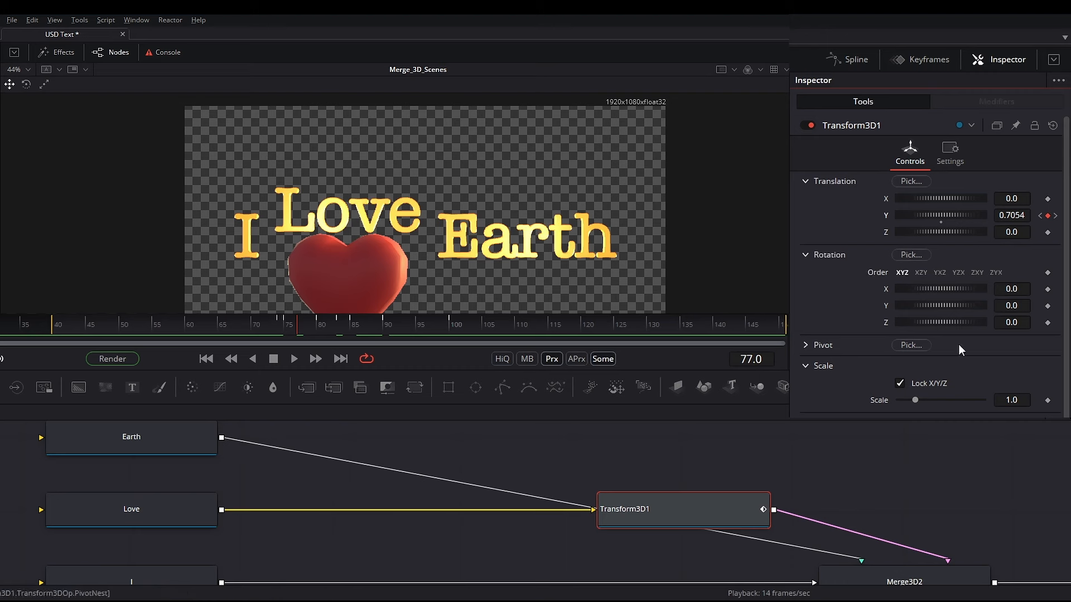
Unlock Transform3D1's scale, keyframe Y scale at 1.0 on frame 75 and 0.922 on frame 77, and lower that frame's Y translation to about 0.68
click(283, 332)
mouse_move(283, 332)
mouse_down()
mouse_move(408, 343)
mouse_move(283, 343)
mouse_move(285, 324)
mouse_move(302, 331)
mouse_move(288, 337)
mouse_up()
click(899, 384)
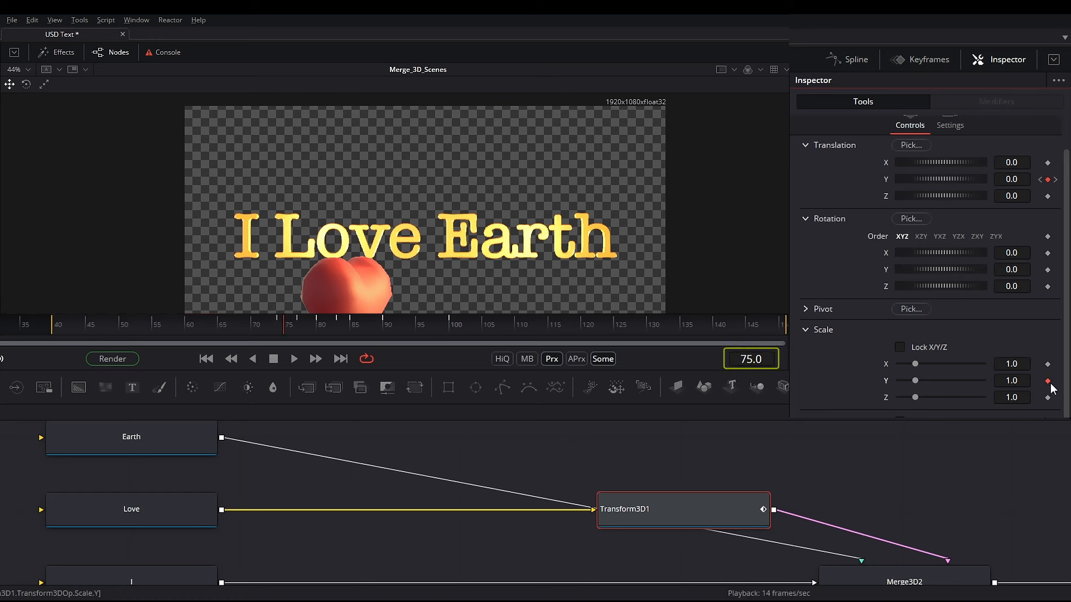
drag(290, 335, 298, 334)
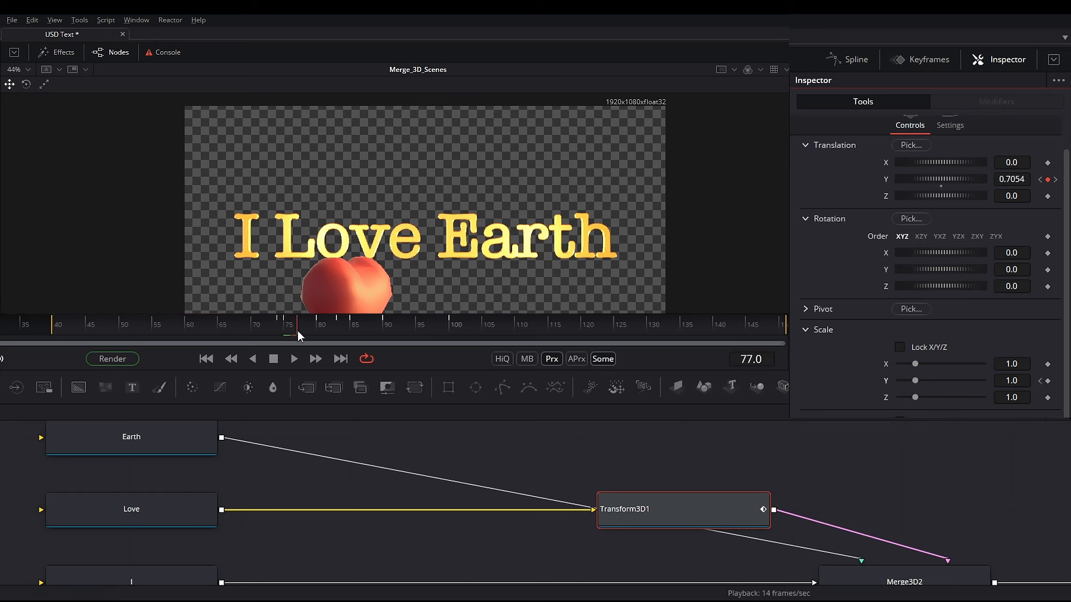
drag(1011, 380, 1020, 379)
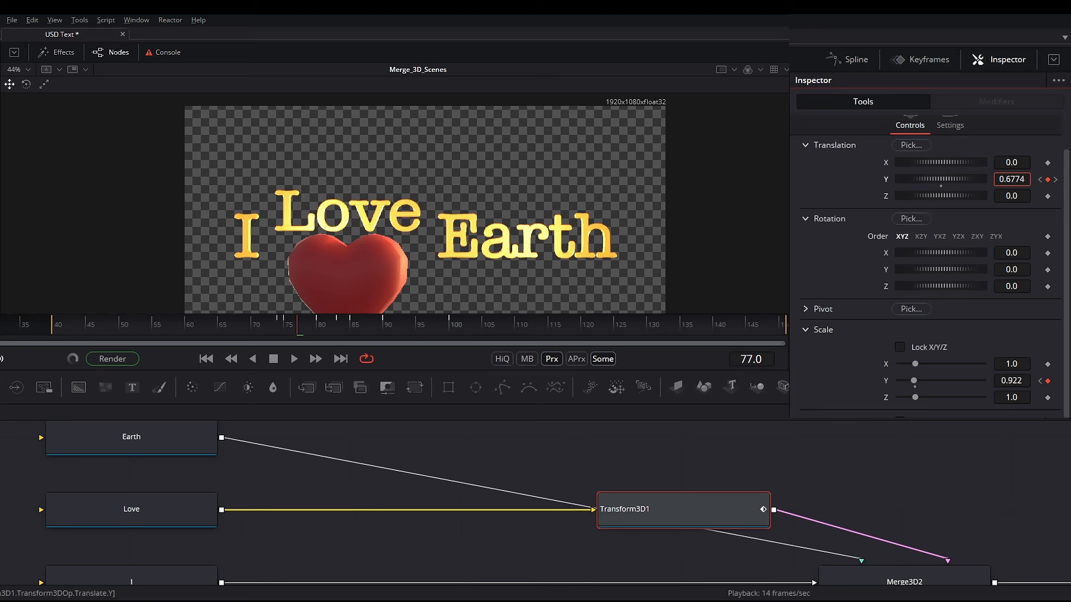
Step through the keyframes from frame 80 to 90 to check Love's position against the heart
click(1055, 180)
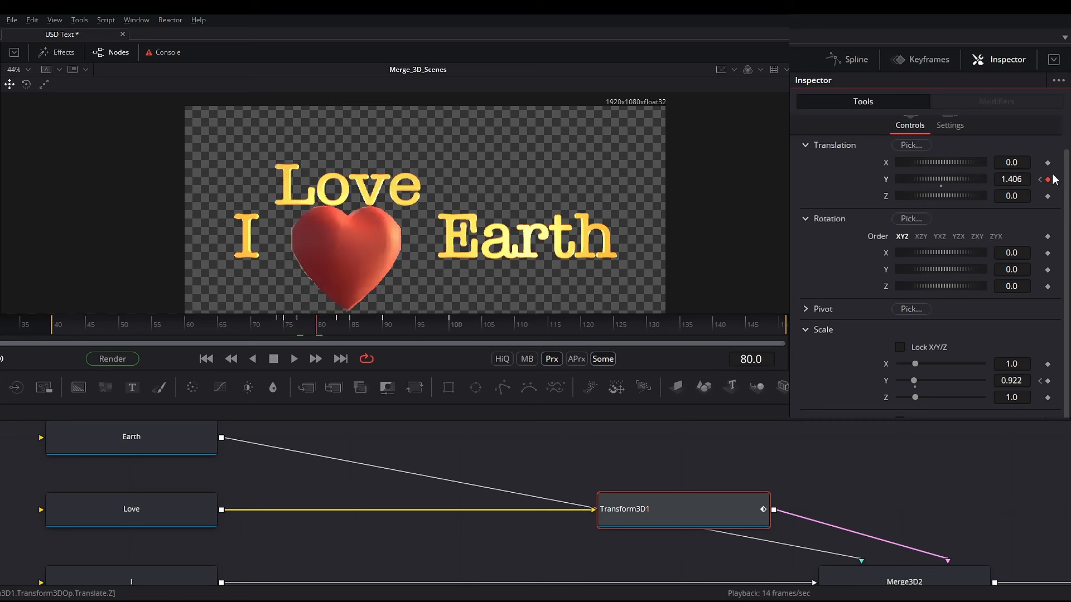
click(337, 322)
click(344, 322)
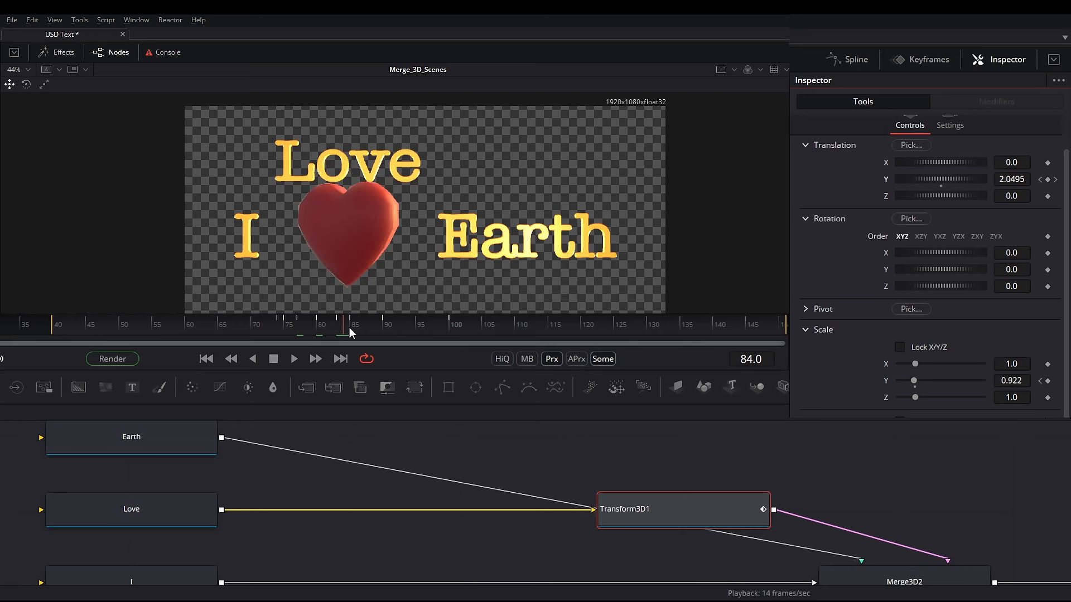
click(350, 327)
click(383, 335)
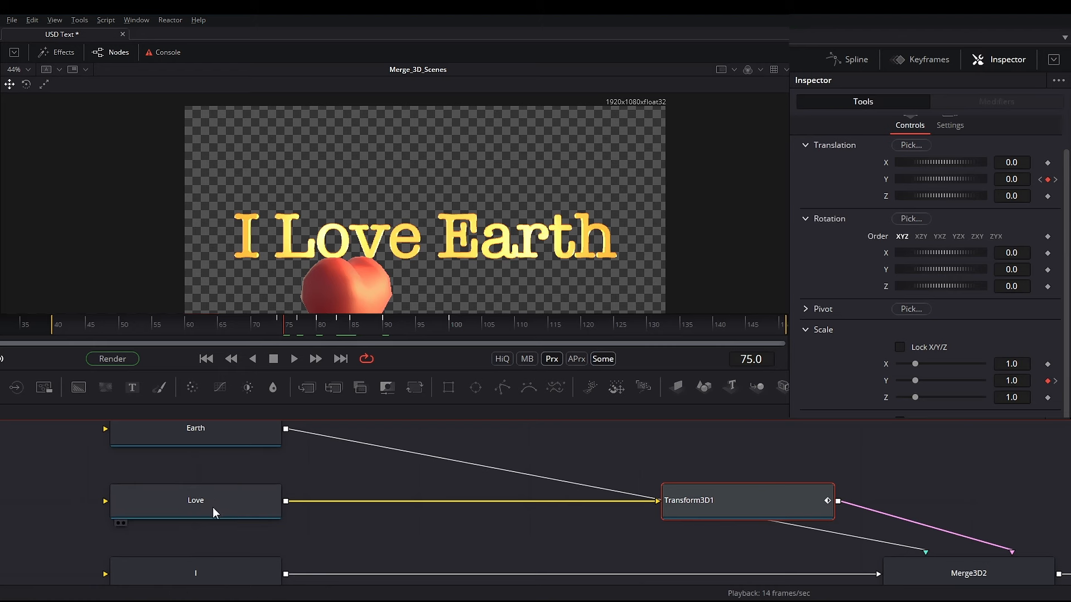
Insert a Bender 3D node between the Love text and Transform3D1
click(219, 494)
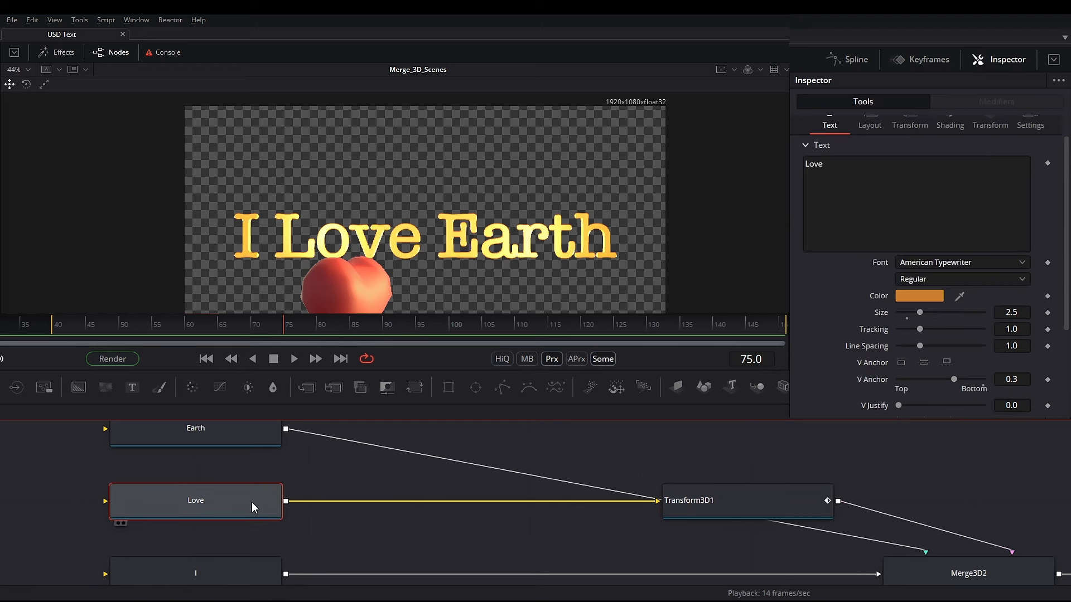
key(shift+space)
text(3xf)
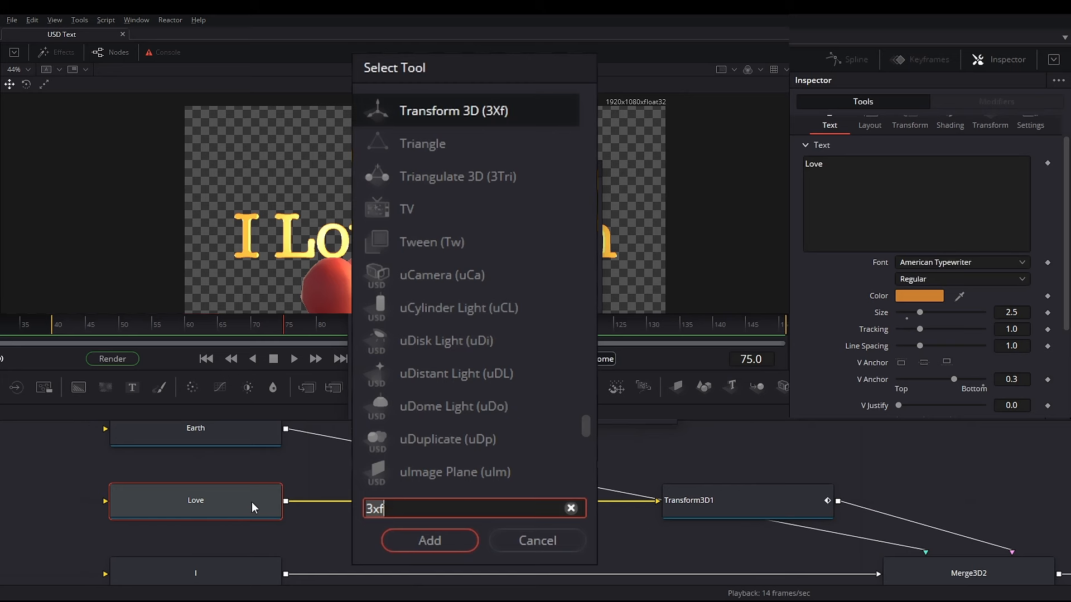
key(BackSpace)
key(BackSpace)
key(BackSpace)
text(bender)
key(Return)
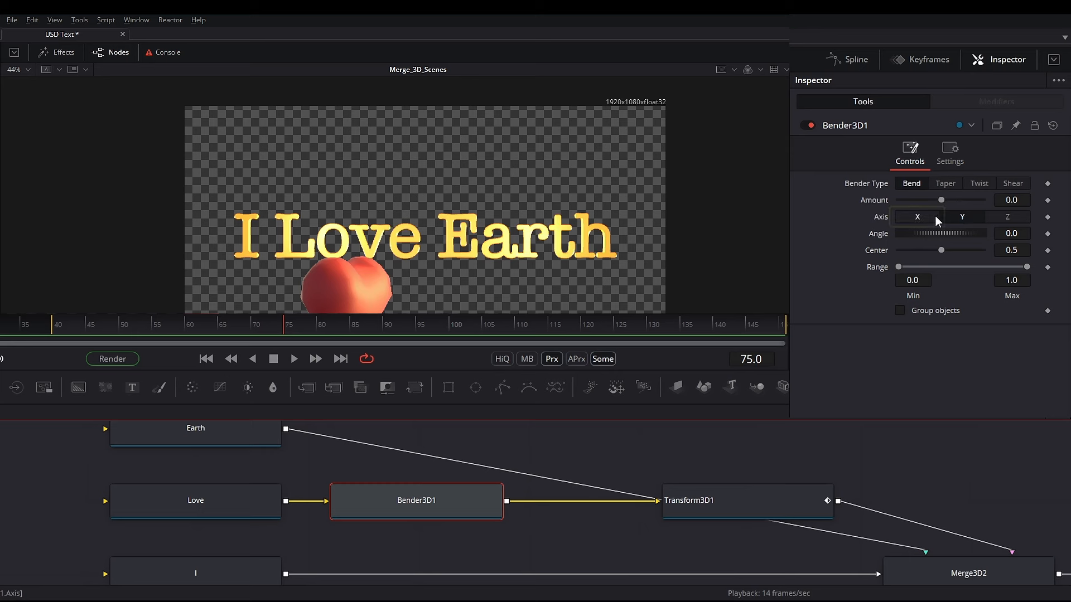
Set Bender3D1 to bend on the X axis with grouped objects and an amount of -0.08
click(915, 218)
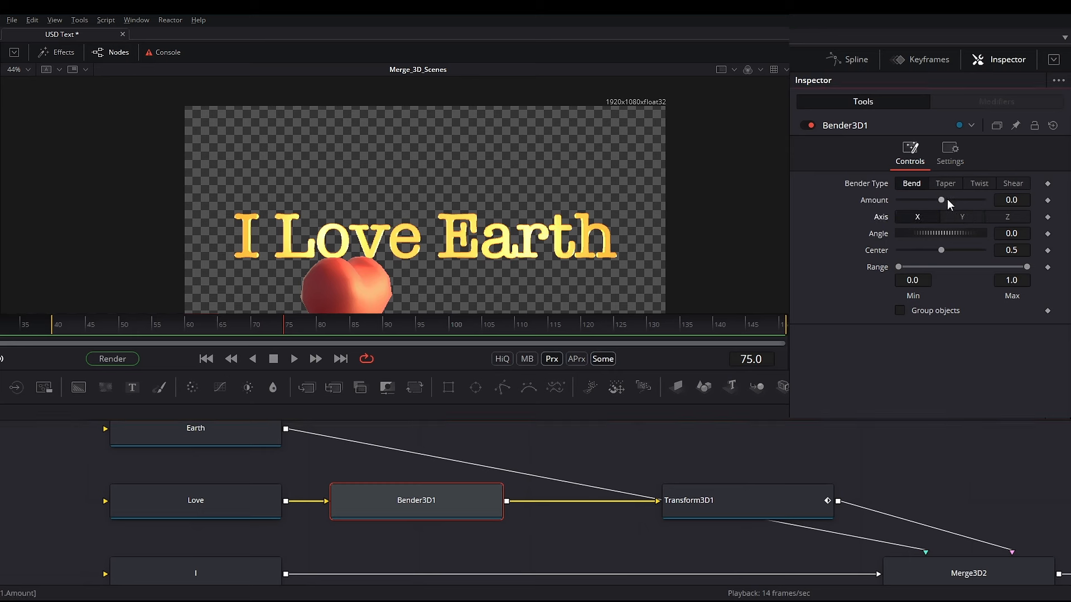
drag(942, 199, 947, 200)
key(ctrl+z)
click(899, 310)
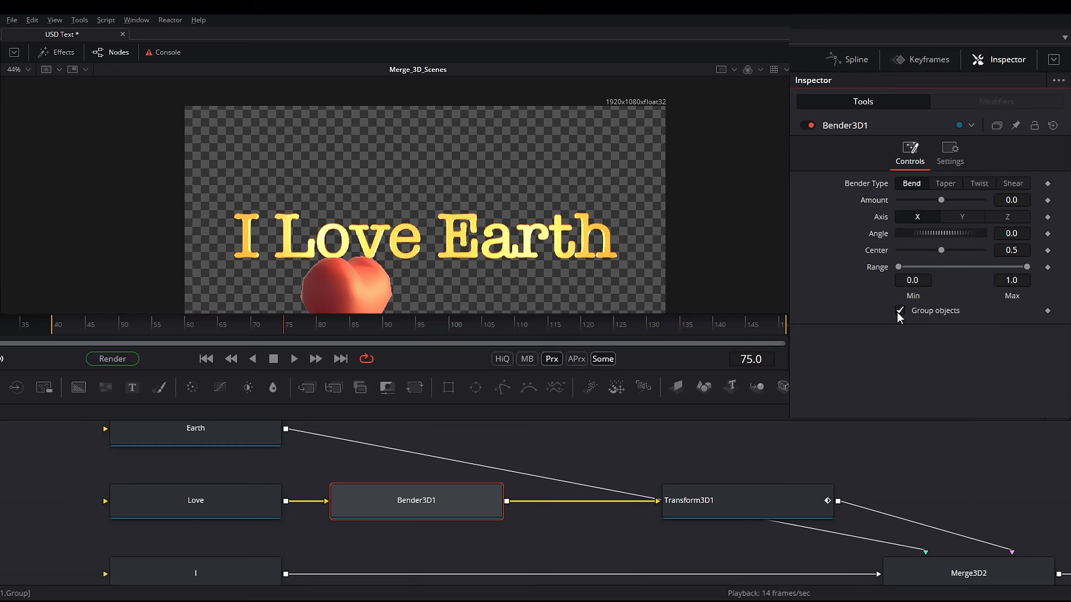
mouse_move(943, 200)
mouse_down()
mouse_move(932, 201)
mouse_move(944, 208)
mouse_up()
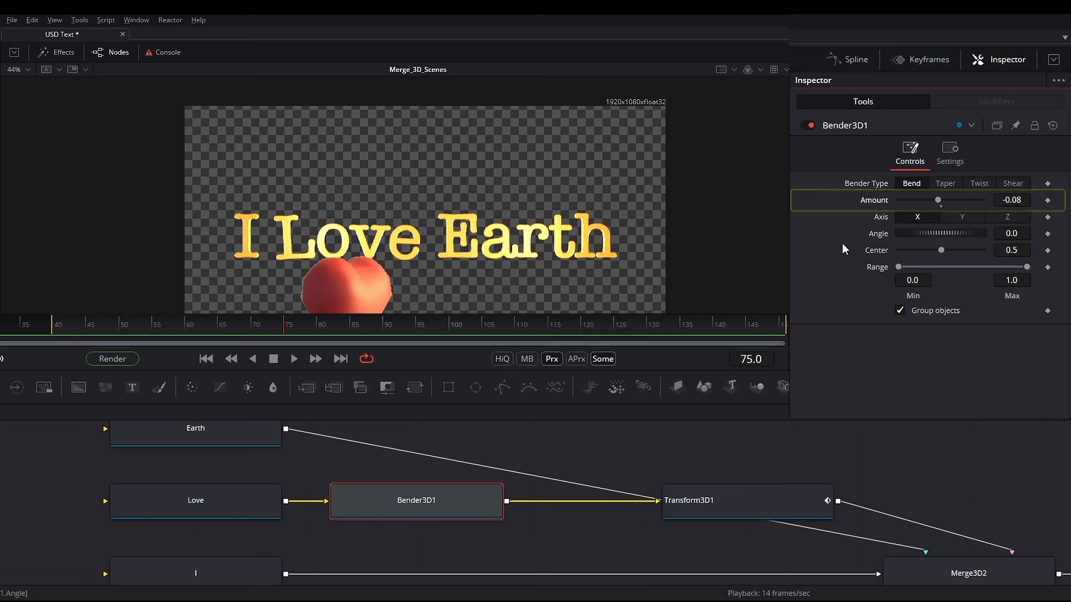
Keyframe Bender3D1's amount at -0.08 on frame 77 and 0.0 on frame 75, matching Transform3D1's keyframes
click(766, 496)
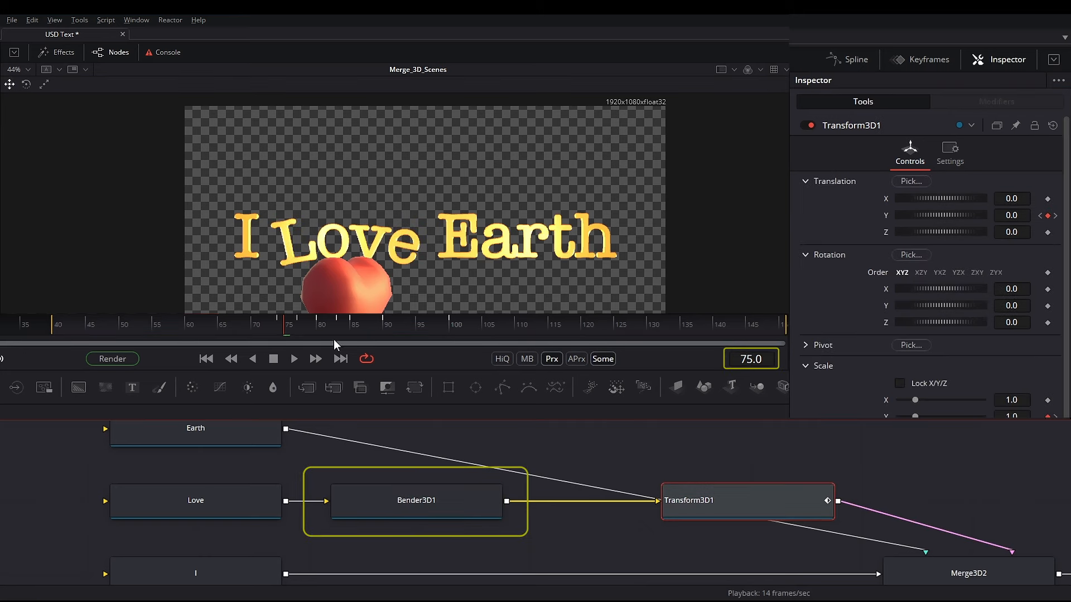
drag(289, 337, 298, 336)
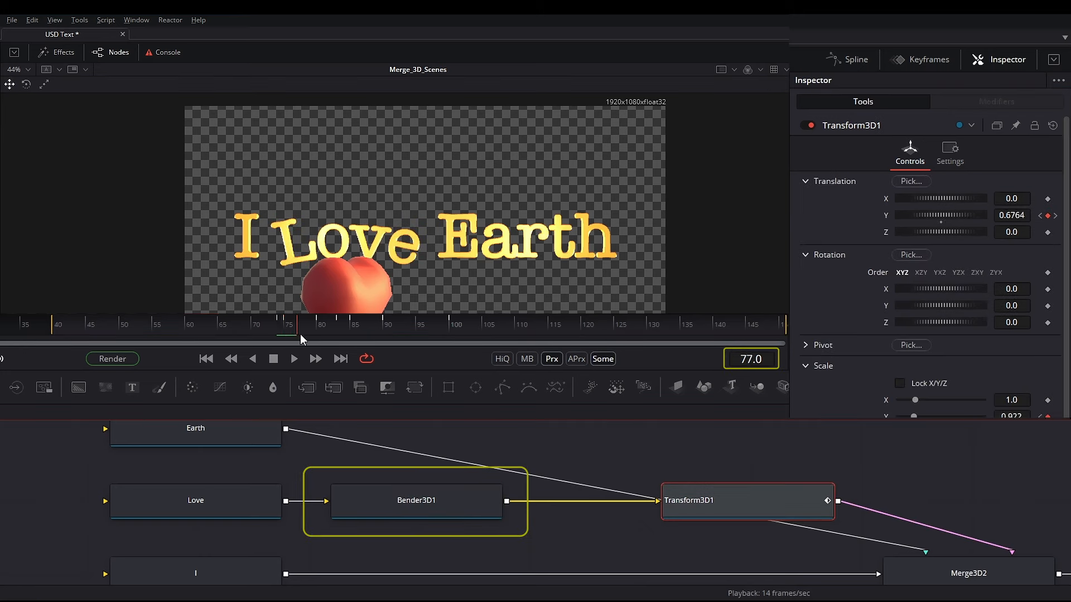
click(407, 518)
click(1047, 201)
click(693, 500)
drag(278, 333, 284, 332)
click(434, 502)
click(941, 204)
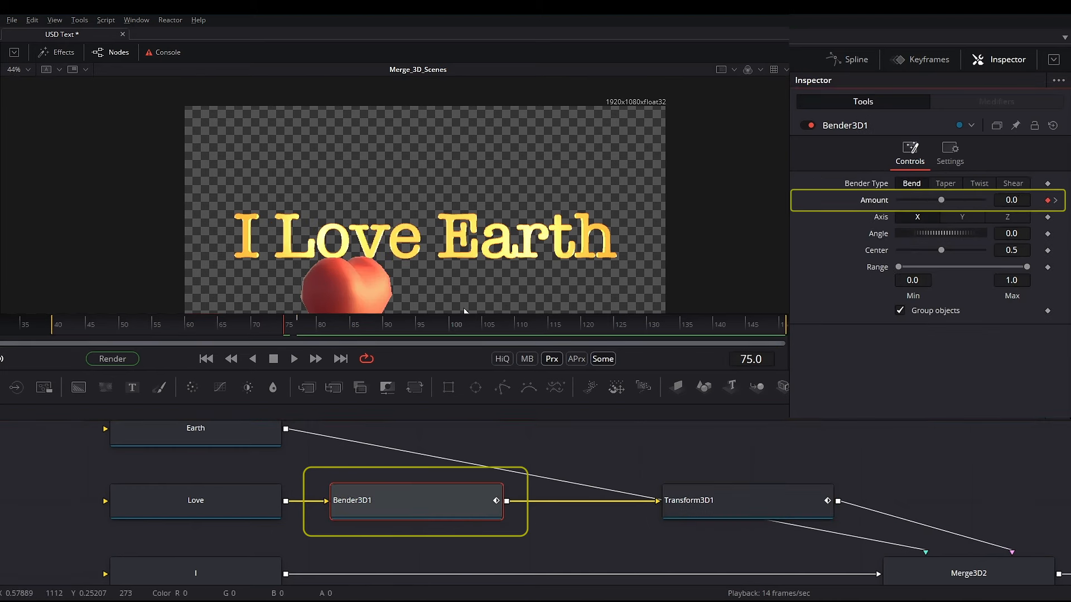
Keyframe Bender3D1's amount at -0.16 on frame 83 to curve Love further around the heart
click(686, 500)
click(321, 332)
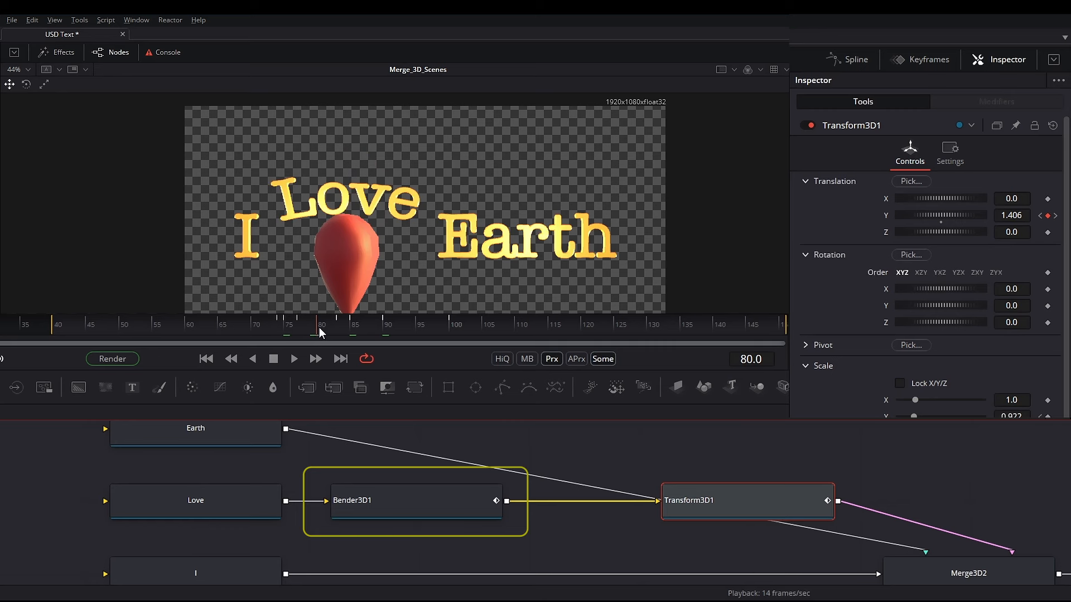
click(336, 327)
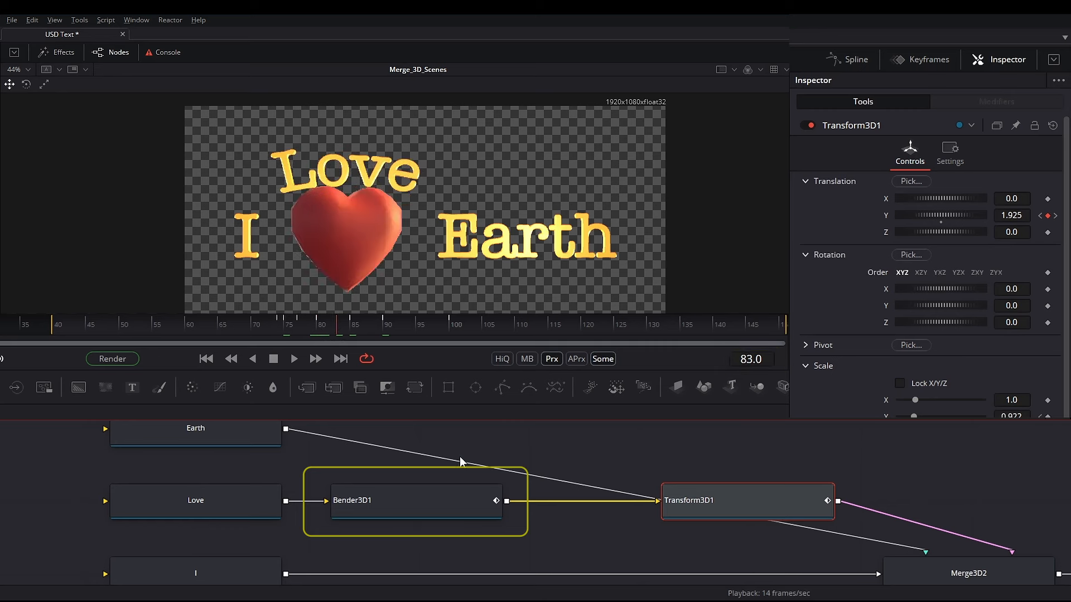
click(446, 505)
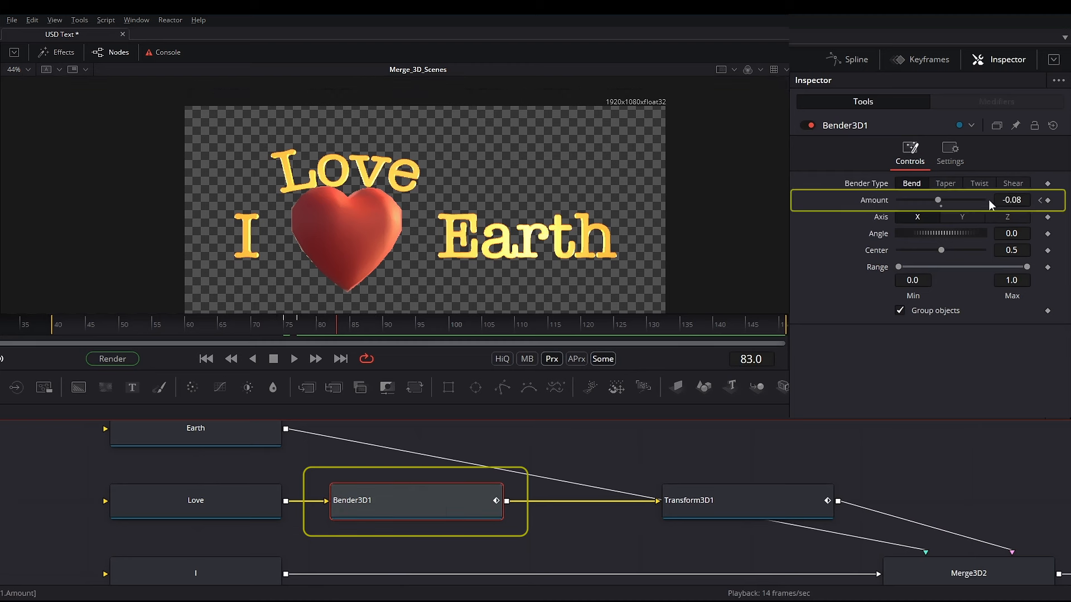
drag(938, 202, 936, 202)
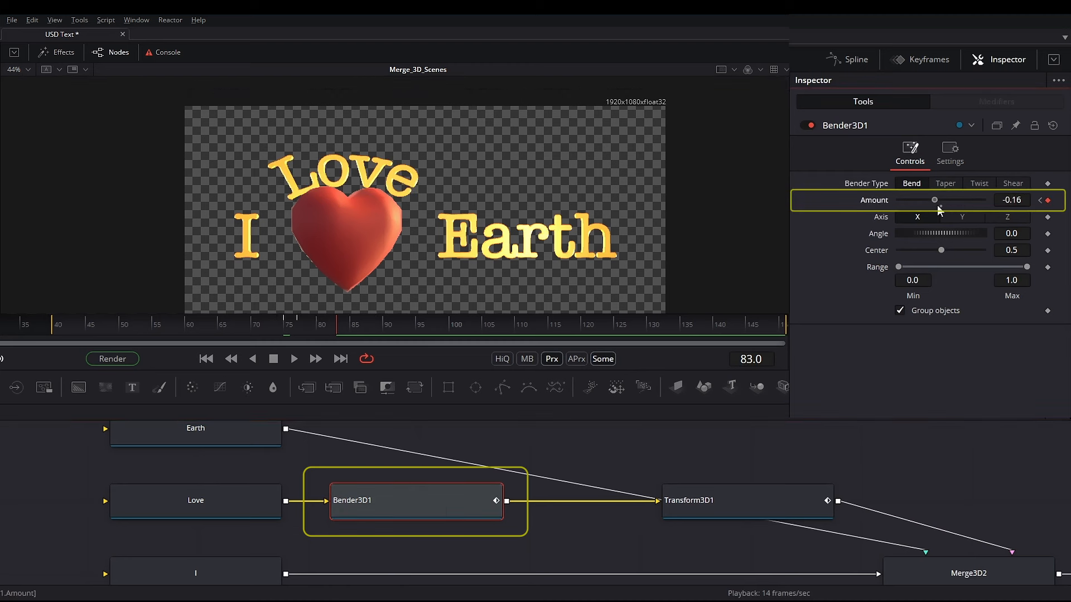
Play back the section where the heart pushes and bends Love to check the animation
click(327, 331)
drag(328, 331, 291, 334)
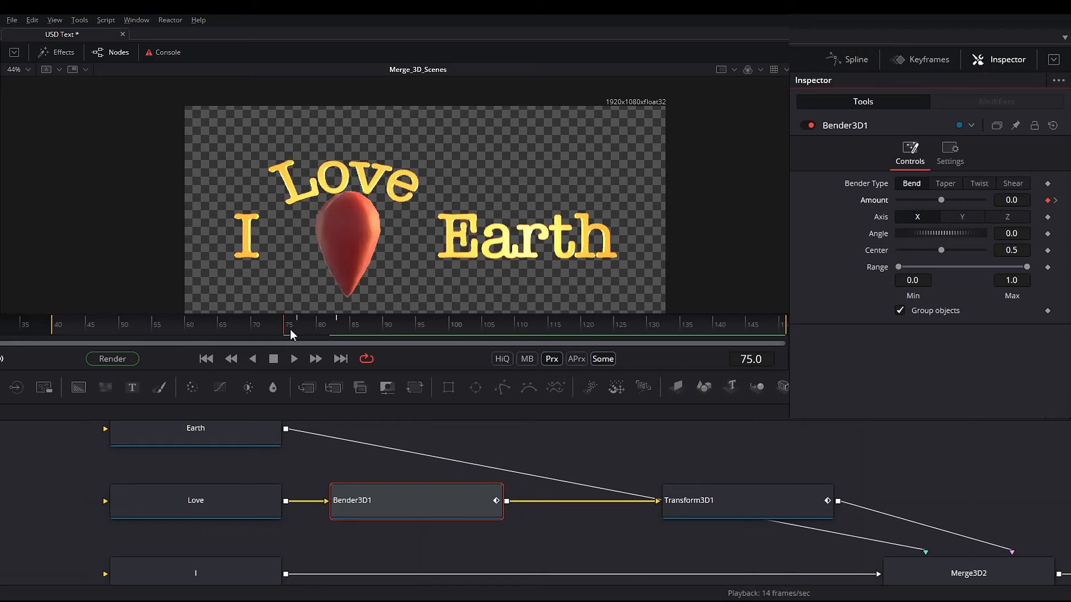
click(203, 333)
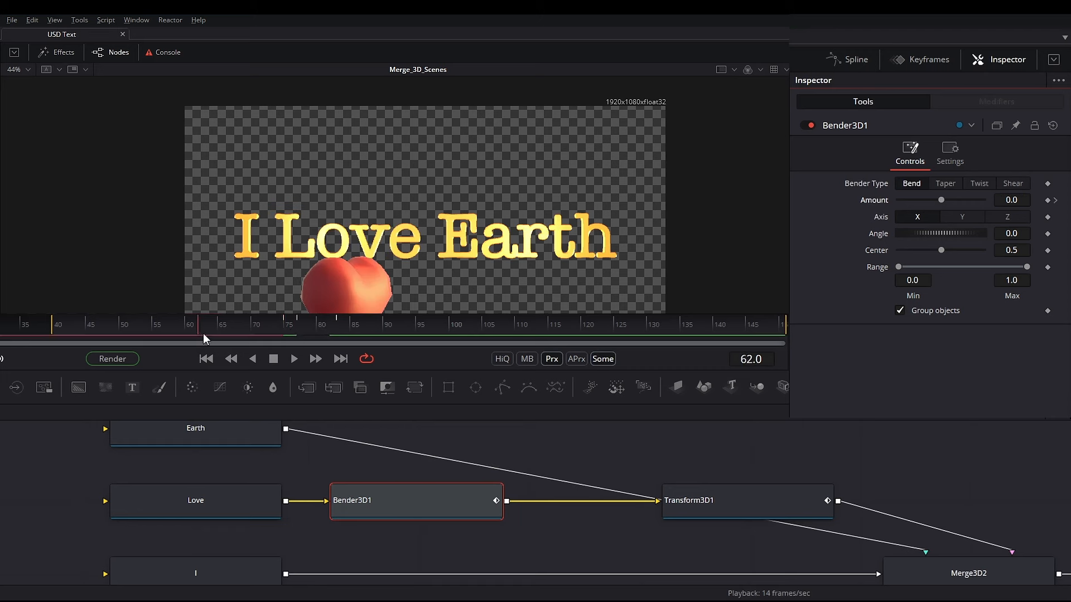
click(295, 359)
click(273, 359)
drag(339, 322, 522, 323)
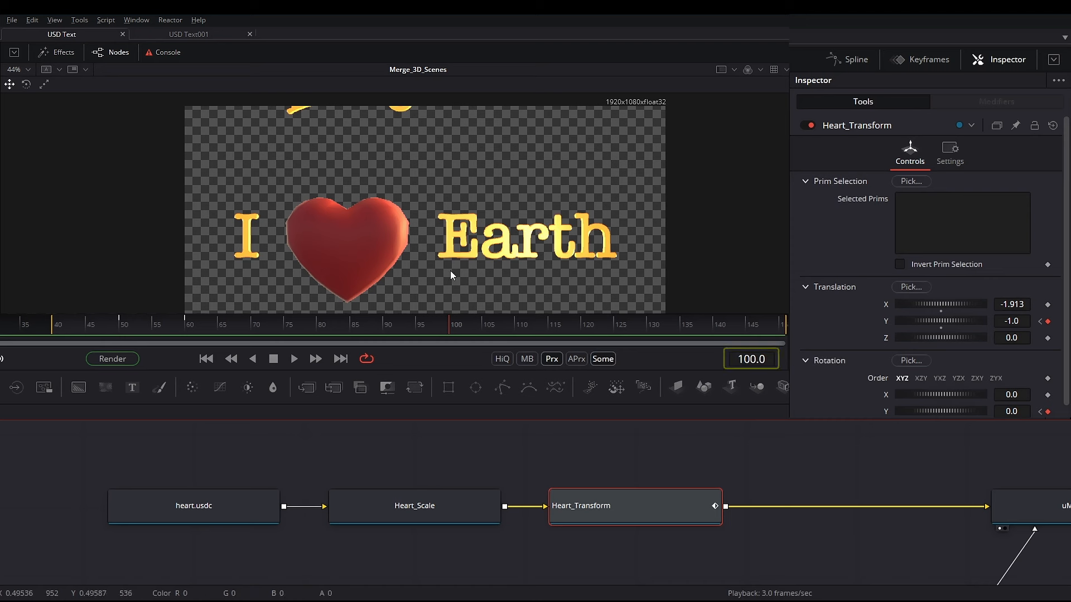
Keyframe Heart_Scale's scale at 1.6 on frame 105, 1.8 on frame 107 and 1.6 on frame 108
click(402, 516)
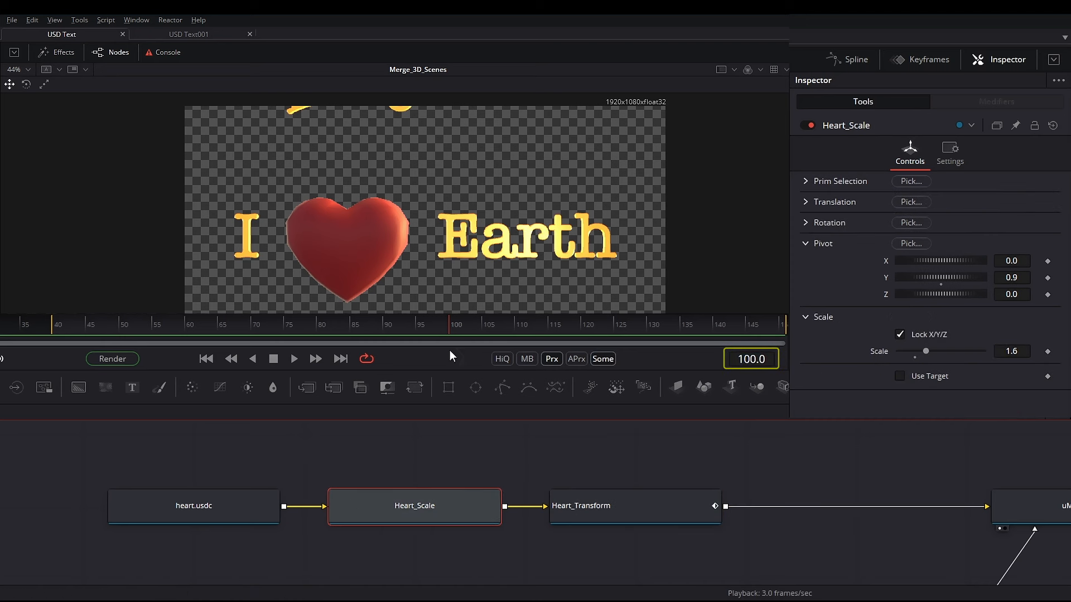
click(1047, 352)
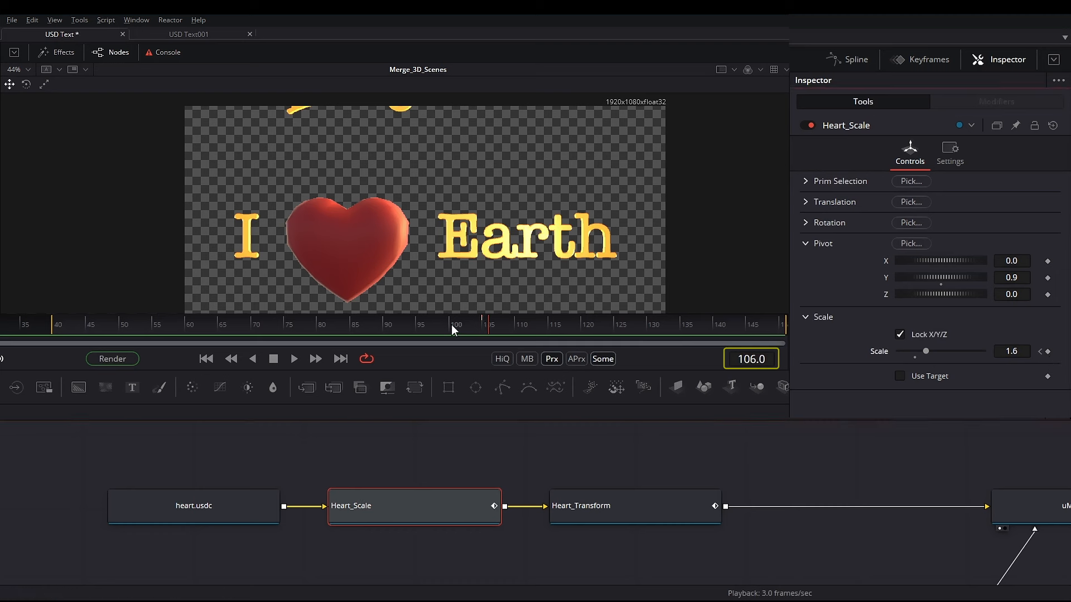
click(1030, 349)
key(Tab)
click(498, 326)
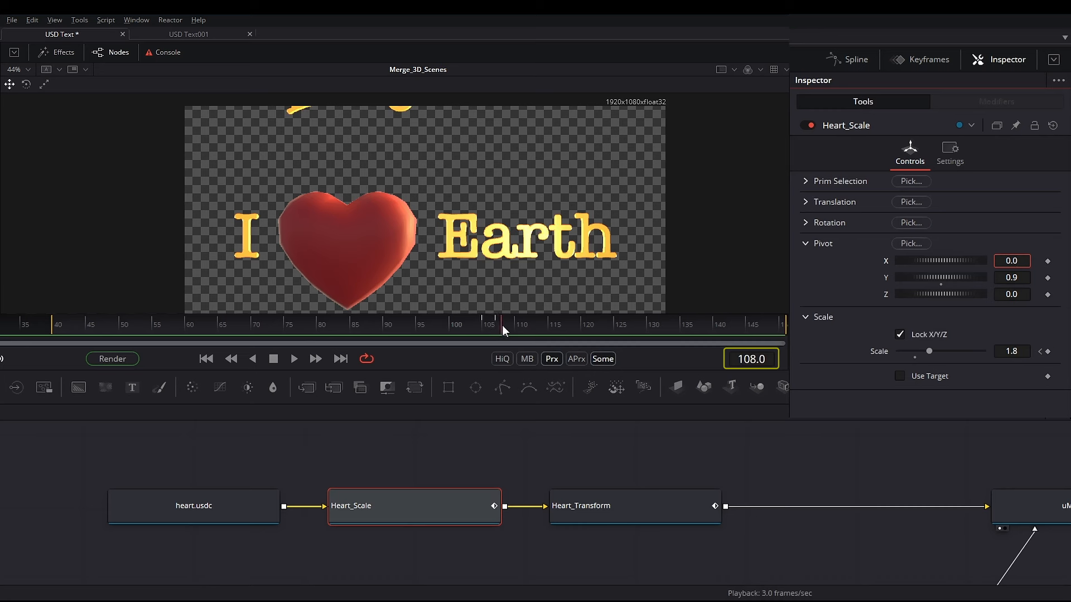
click(1010, 351)
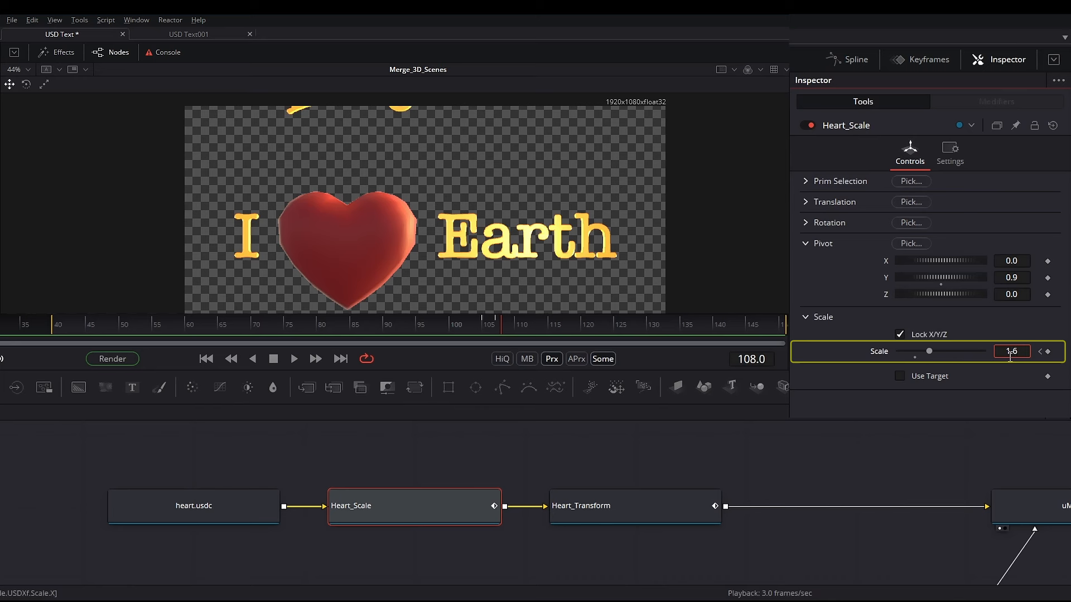
text(1.6)
key(Return)
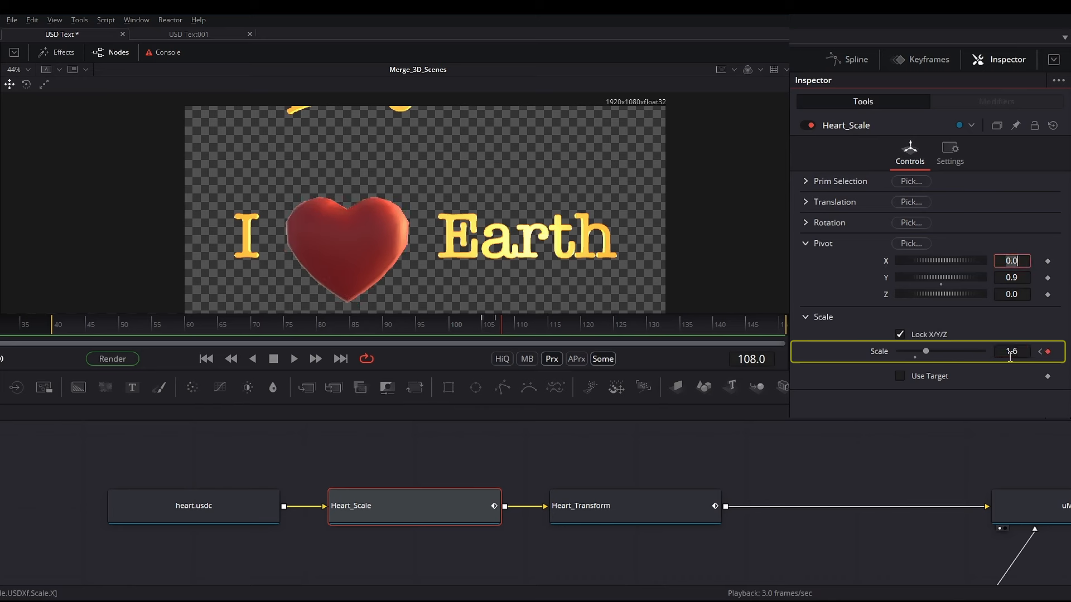
Add a second heartbeat by keyframing Heart_Scale's scale at 1.6 on frame 110, 1.8 on frame 112 and 1.6 on frame 113
click(515, 333)
click(1016, 350)
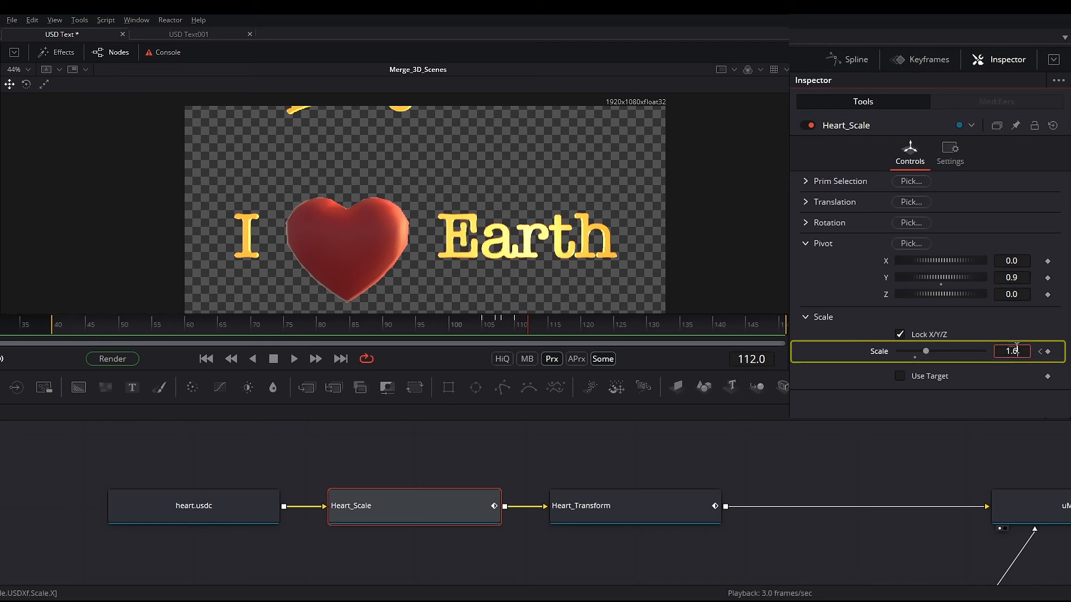
text(8)
key(Return)
key(Right)
key(Return)
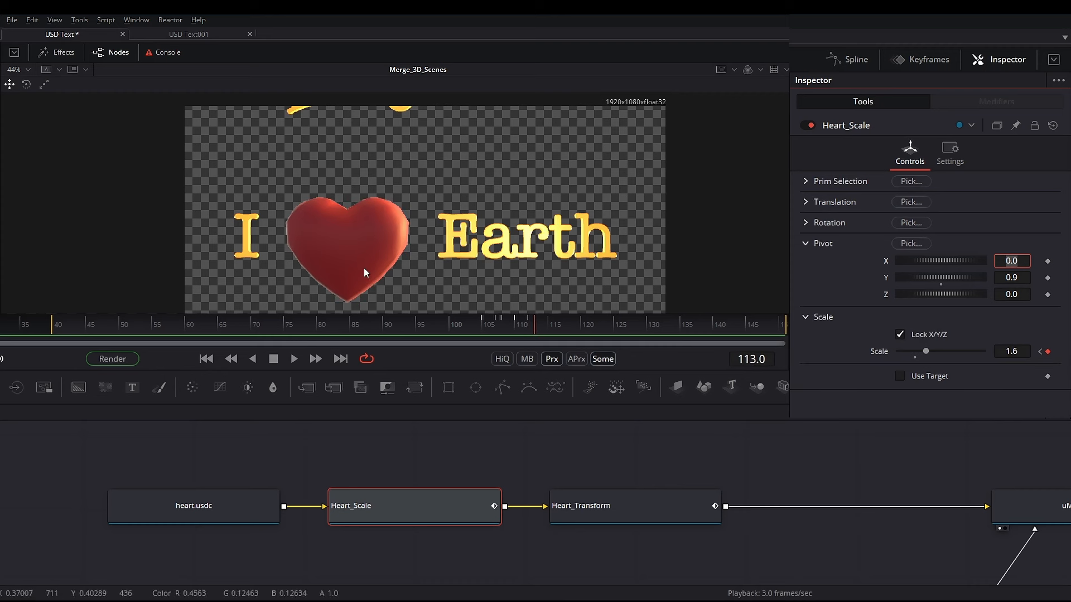
Preview the heartbeat and keyframe Heart_Scale's scale at 1.6 on frame 122
click(300, 361)
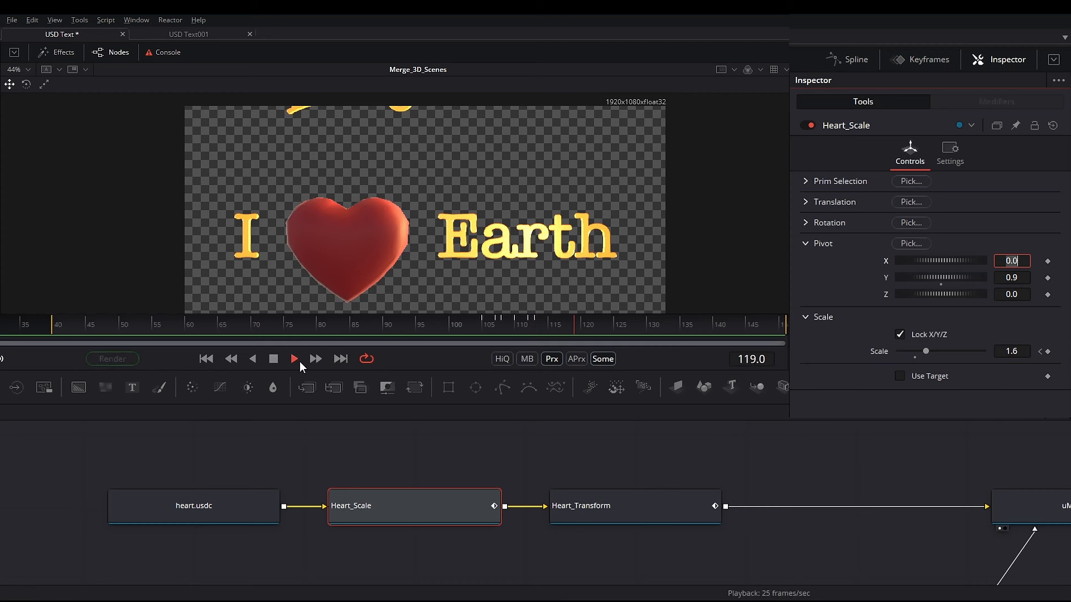
click(275, 357)
click(535, 328)
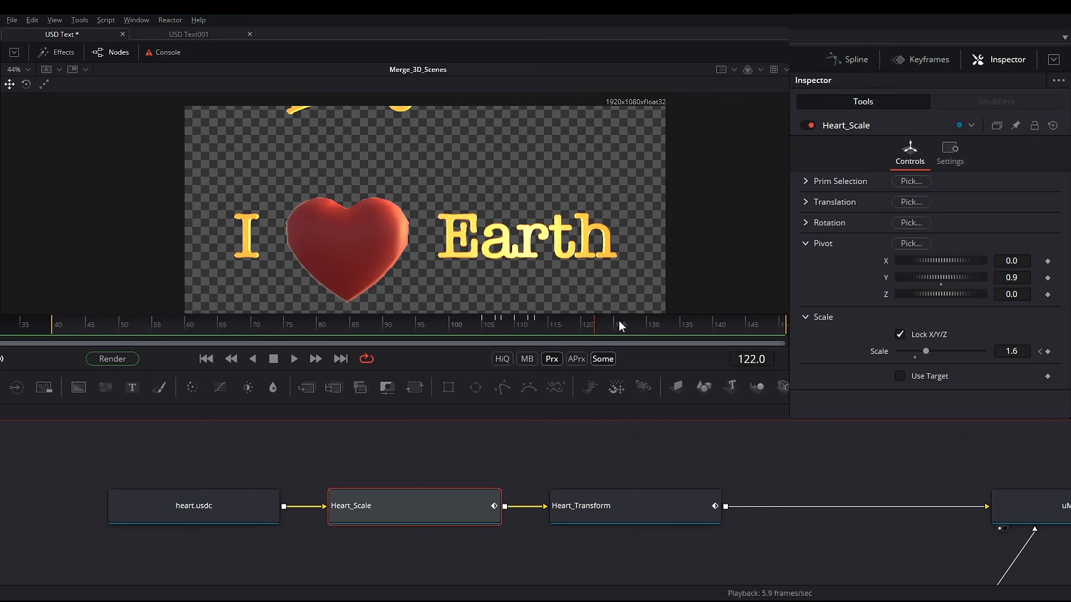
click(1047, 352)
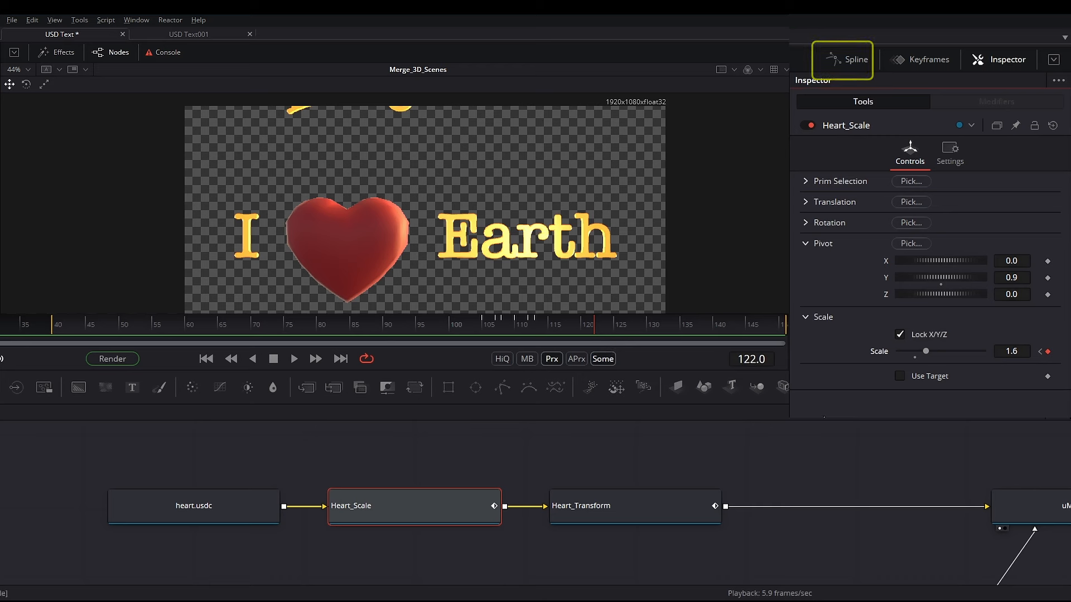
Smooth both heartbeat peaks of Heart_Scale's X Scale curve in the Spline editor
click(847, 62)
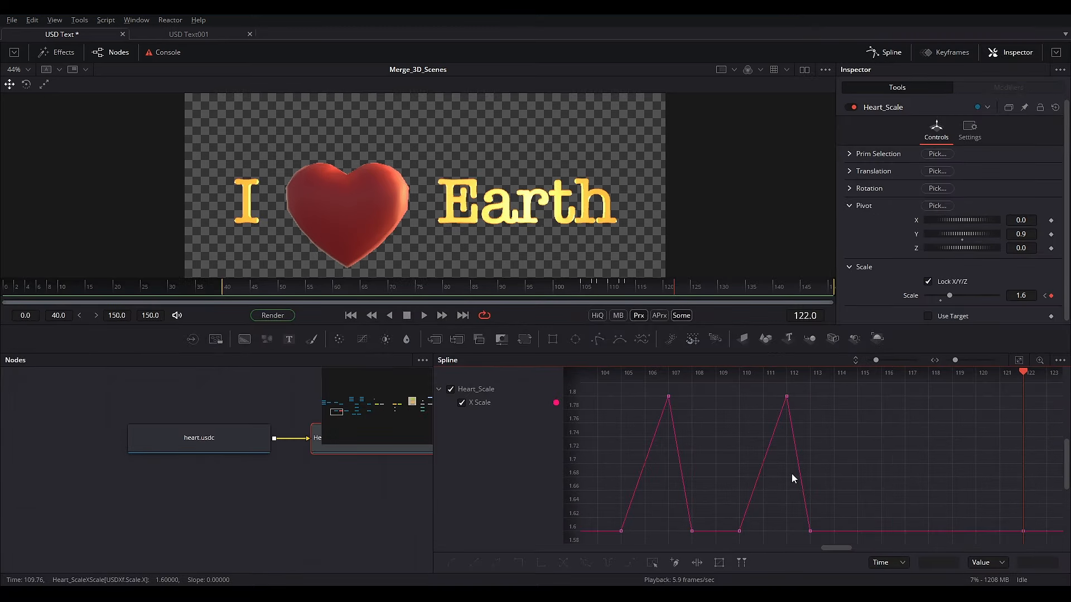
drag(587, 387, 838, 533)
key(shift+s)
Shape the X Scale curve's handles so they lie horizontal at both peaks and stand vertical at the start and end of each beat
drag(645, 385, 680, 396)
drag(767, 384, 798, 396)
drag(609, 384, 642, 396)
drag(767, 385, 824, 418)
drag(770, 396, 760, 396)
drag(604, 512, 636, 541)
drag(636, 486, 625, 486)
drag(699, 495, 753, 541)
drag(755, 486, 744, 485)
drag(677, 490, 707, 542)
drag(683, 486, 692, 486)
drag(853, 510, 794, 542)
drag(802, 485, 725, 542)
click(874, 492)
drag(744, 485, 739, 485)
drag(603, 511, 636, 541)
drag(626, 485, 622, 486)
drag(677, 542, 722, 472)
drag(803, 385, 780, 404)
drag(647, 385, 714, 417)
Loop all keyframes of Heart_Scale's X Scale curve and play back the repeating heartbeat
drag(596, 387, 985, 544)
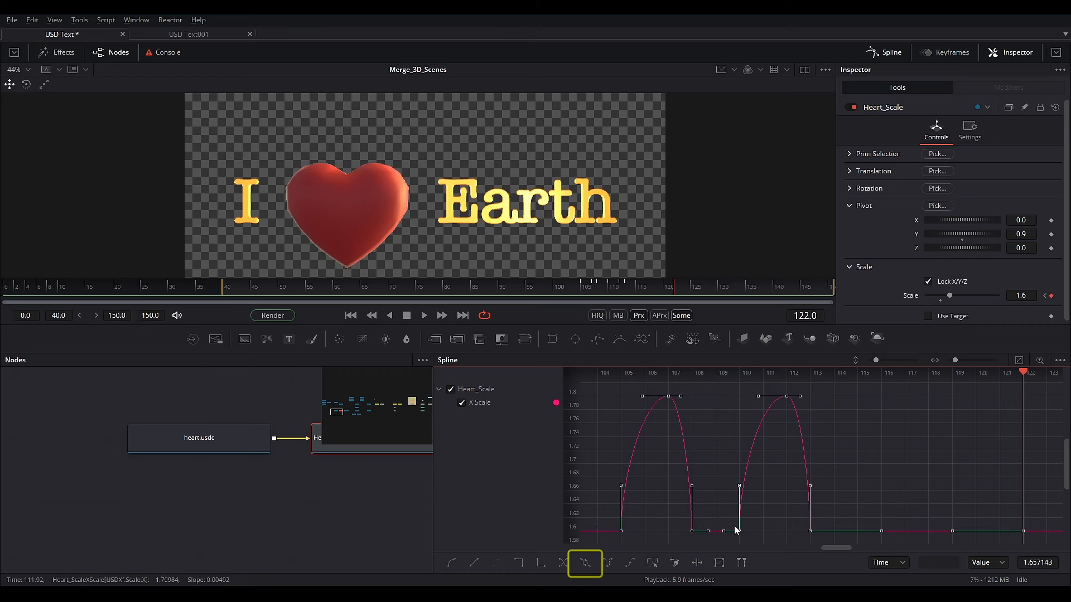
click(585, 566)
scroll(1010, 447, down, 3)
drag(950, 461, 852, 454)
click(424, 316)
click(424, 317)
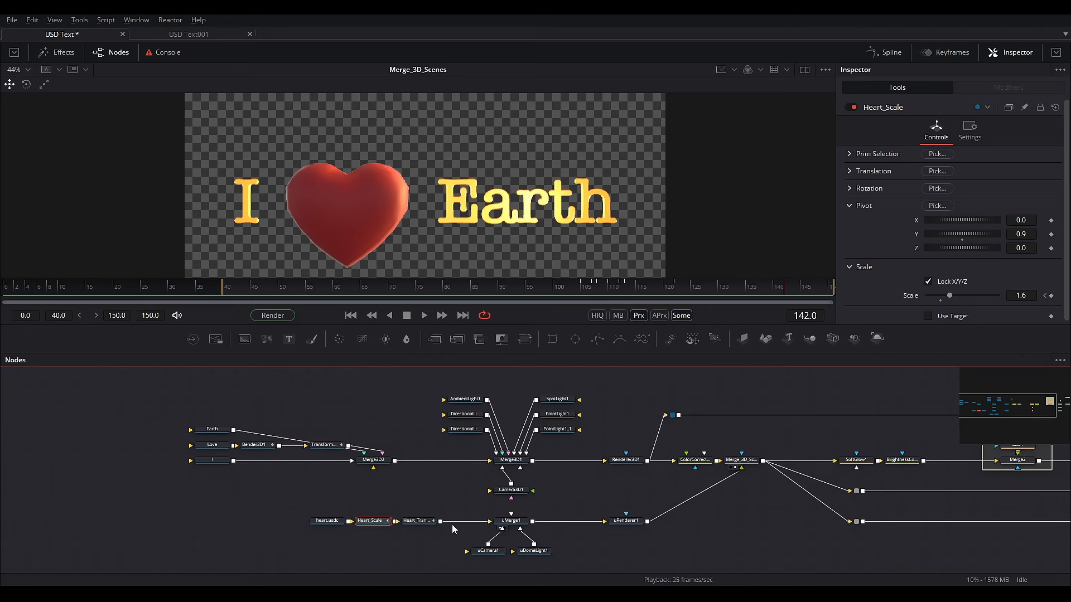
Stack the heart.usdc, Heart_Scale and Heart_Transform nodes vertically to make room before uMerge1
drag(303, 541, 322, 507)
click(322, 542)
drag(242, 522, 326, 492)
drag(244, 490, 279, 524)
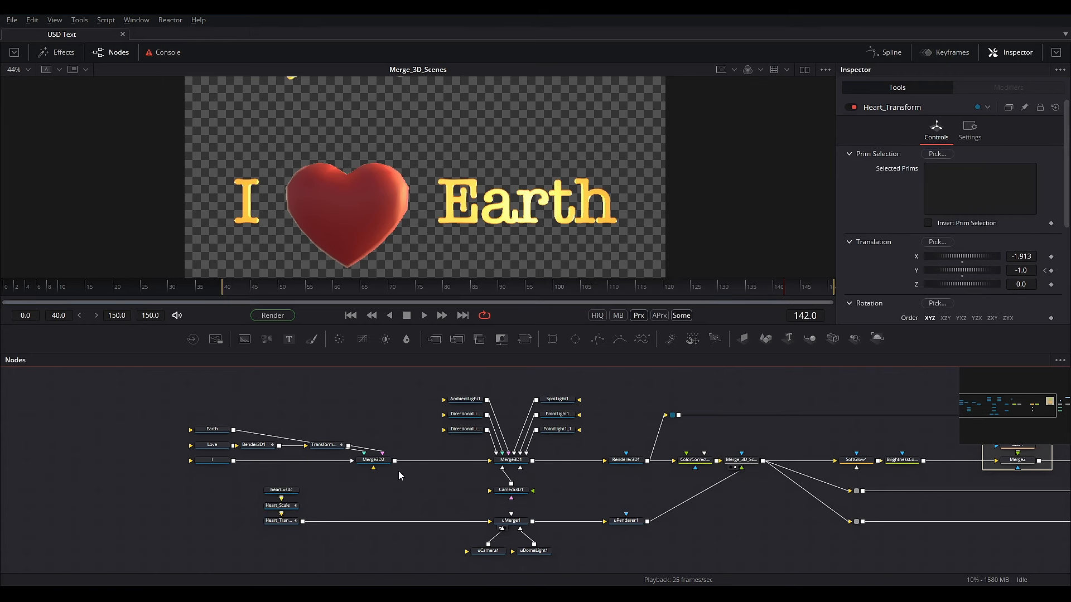
Insert a uMerge node between Heart_Transform and uMerge1, and space it away from Heart_Transform
scroll(398, 471, up, 4)
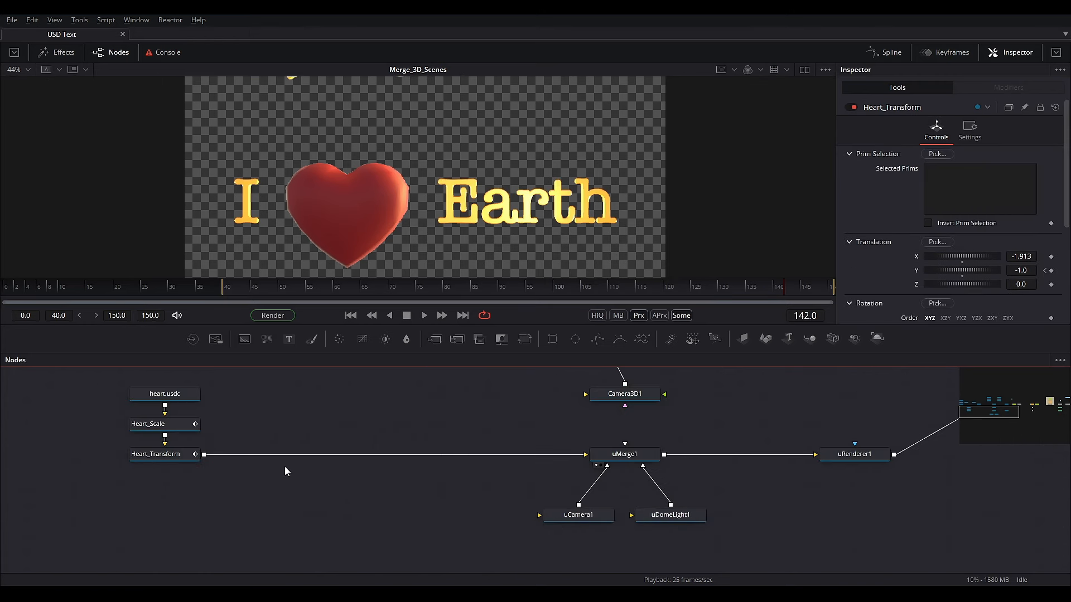
click(183, 454)
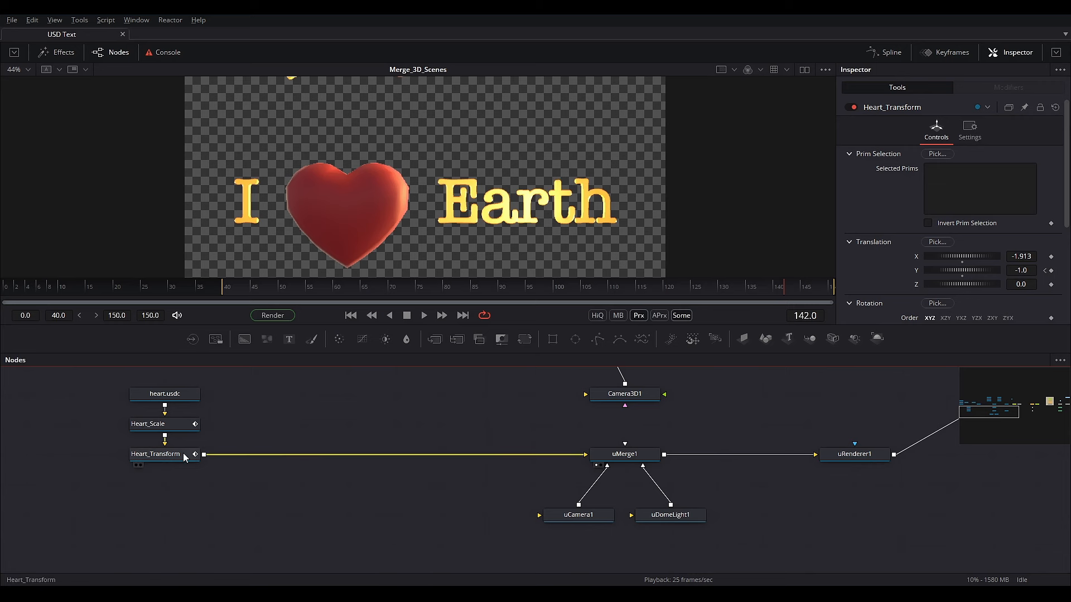
key(shift+space)
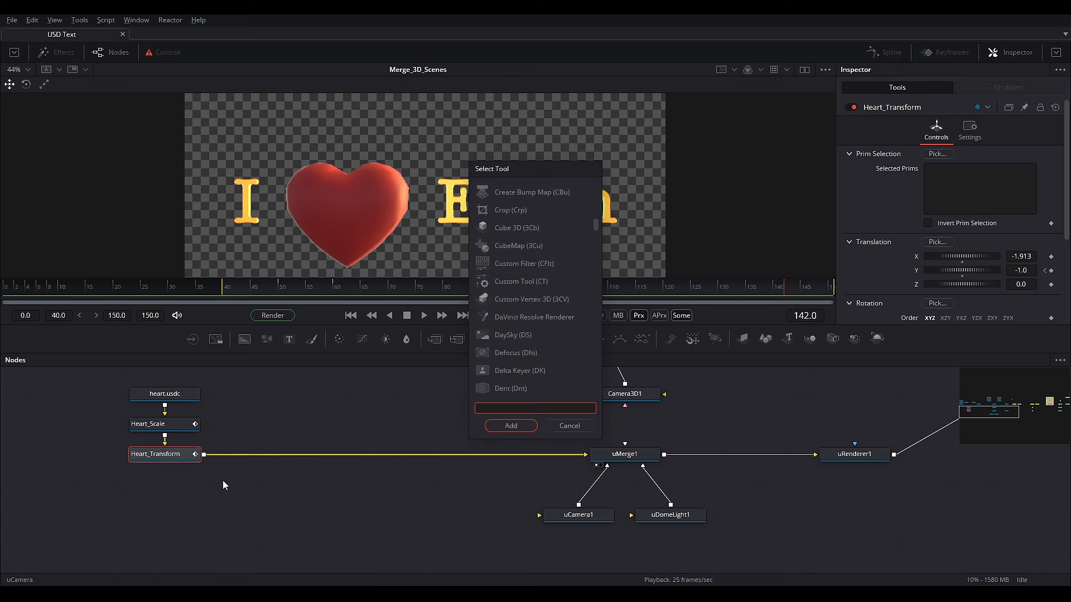
text(umerge)
key(Return)
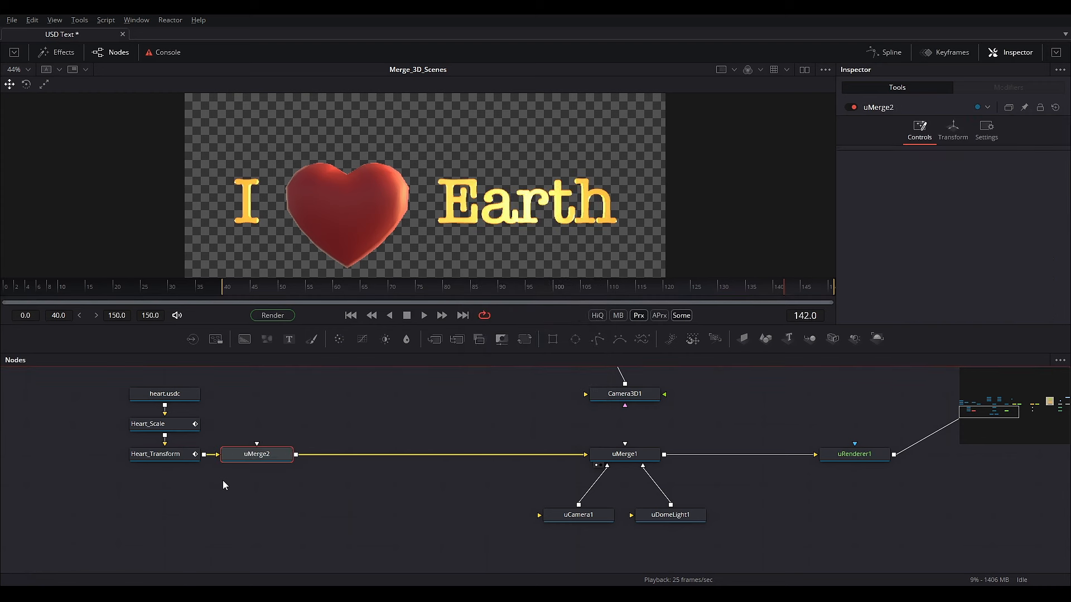
scroll(281, 433, up, 2)
drag(251, 490, 297, 498)
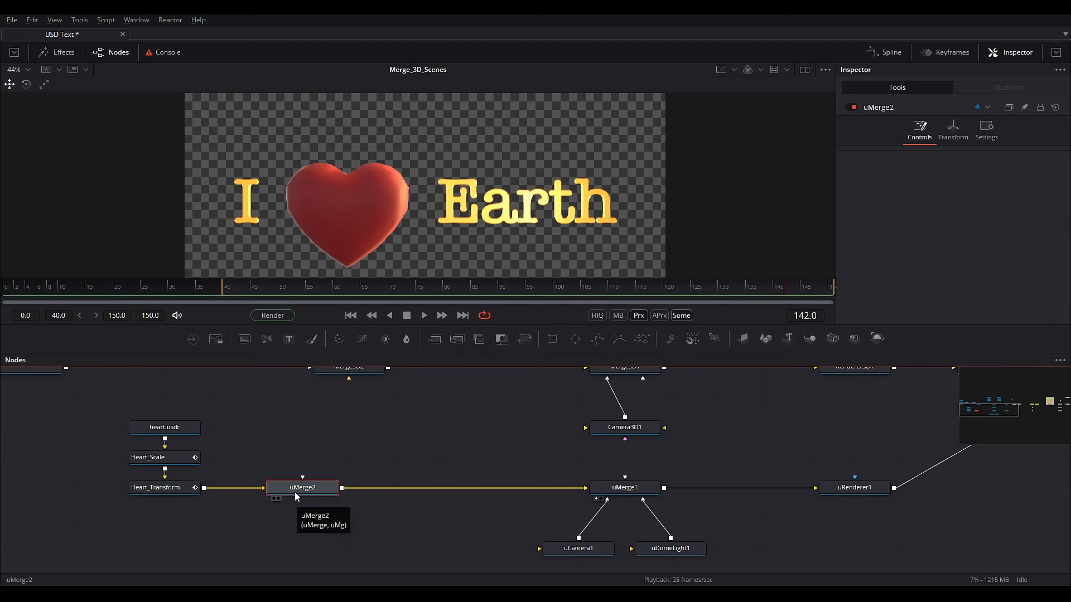
Add a uLoader node that loads Cartoon Earth.usdc and connect it to uMerge2 from below
key(shift+space)
text(uload)
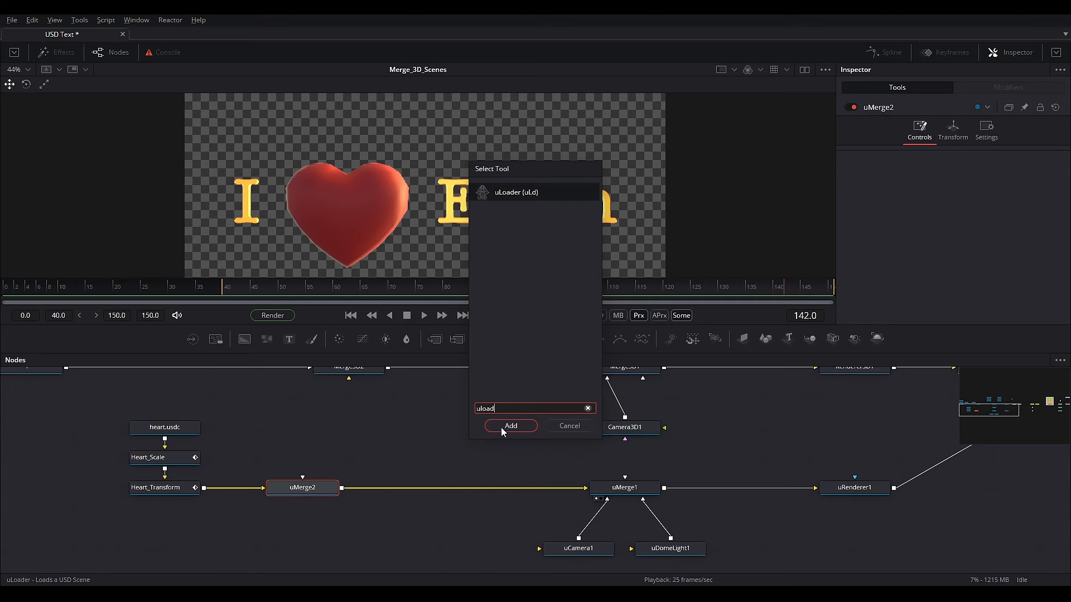
click(501, 428)
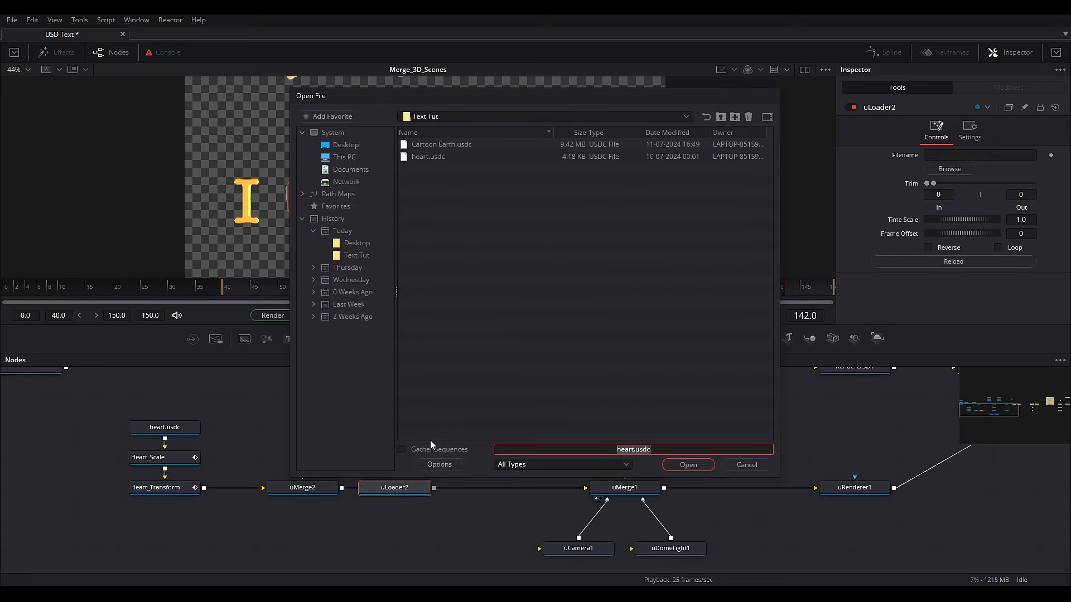
click(424, 146)
click(688, 464)
drag(393, 490, 342, 456)
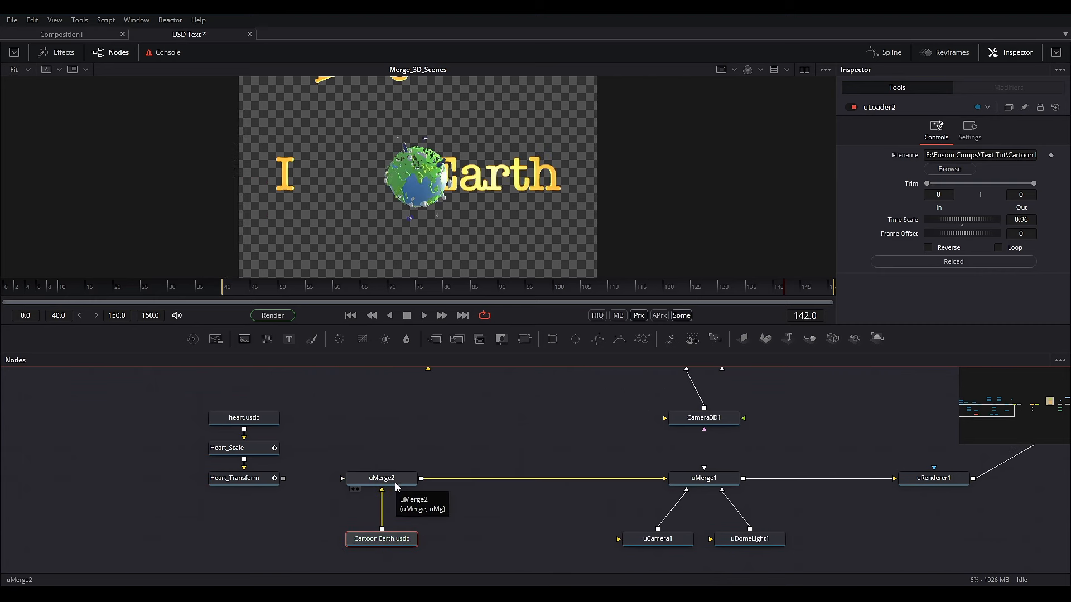
Insert a uTransform node between Cartoon Earth.usdc and uMerge2
scroll(418, 457, up, 4)
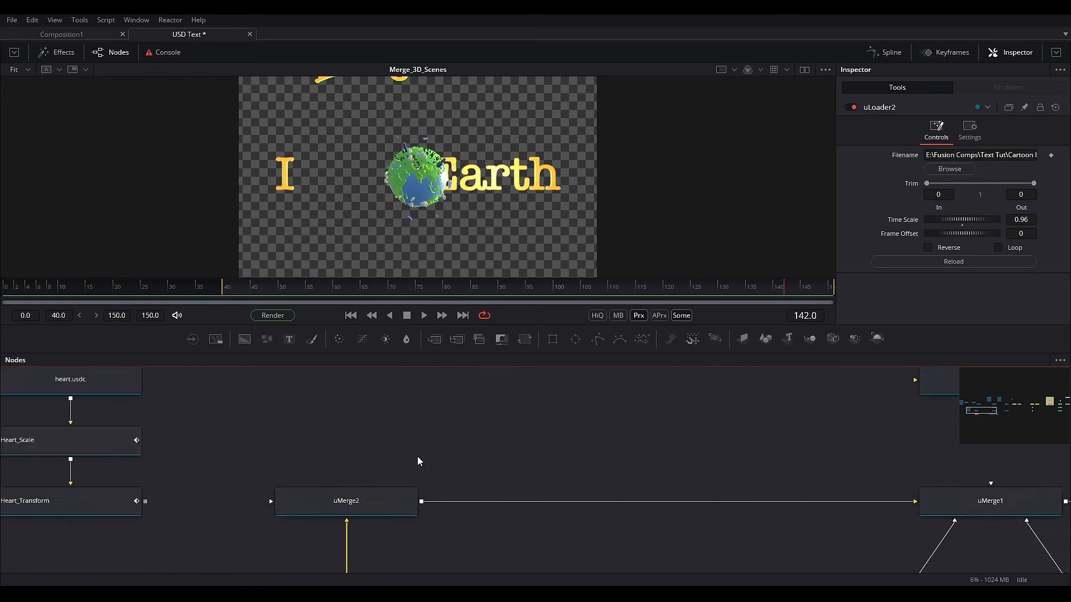
scroll(390, 501, down, 3)
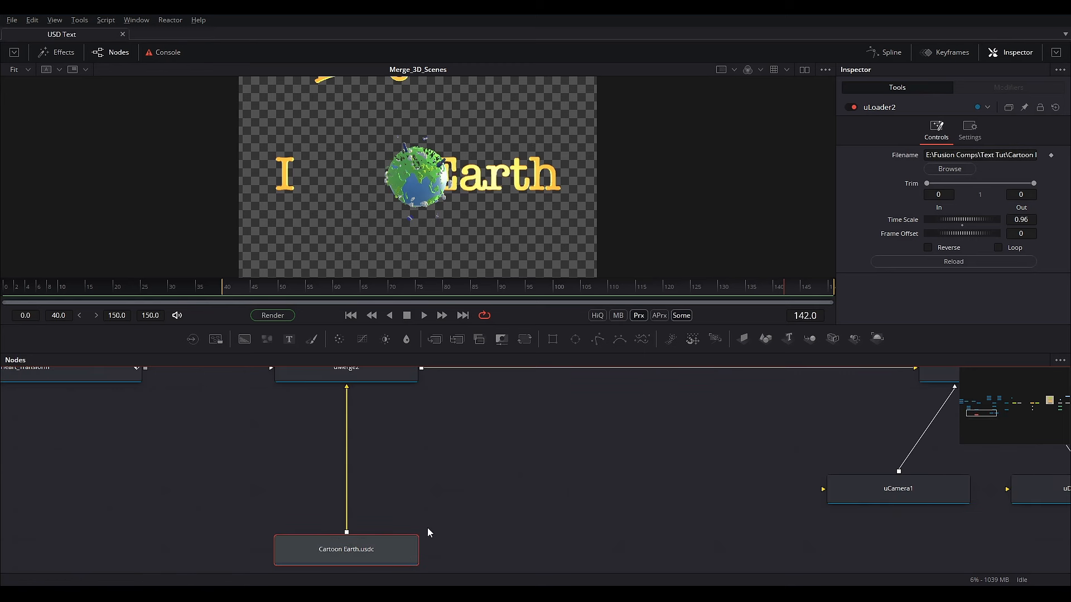
key(shift+space)
text(uxf)
key(Return)
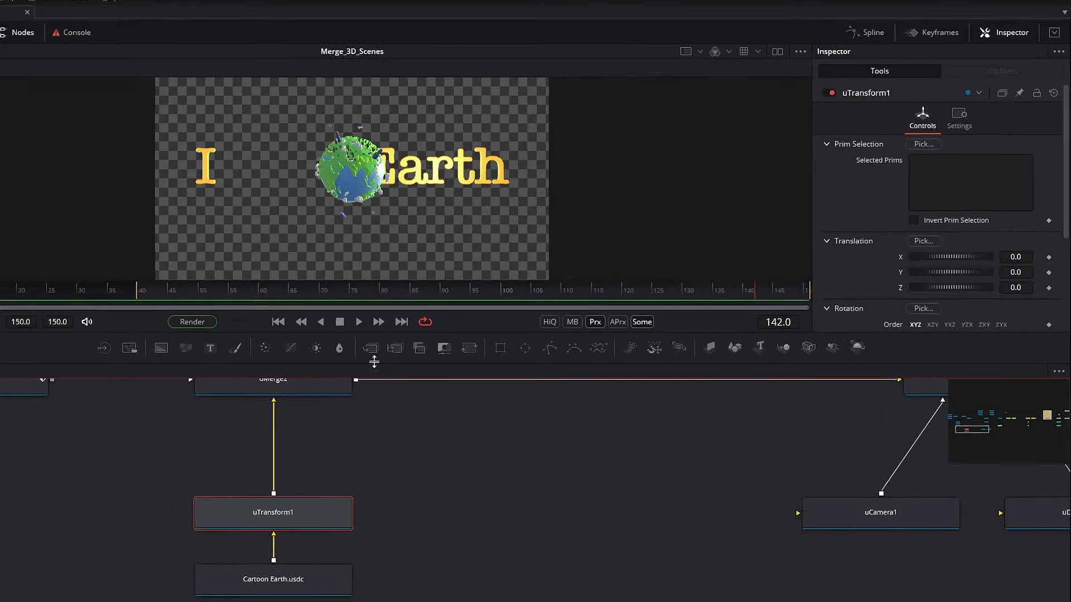
Set uTransform1's locked scale to 1.6 to enlarge the cartoon Earth
scroll(904, 294, down, 3)
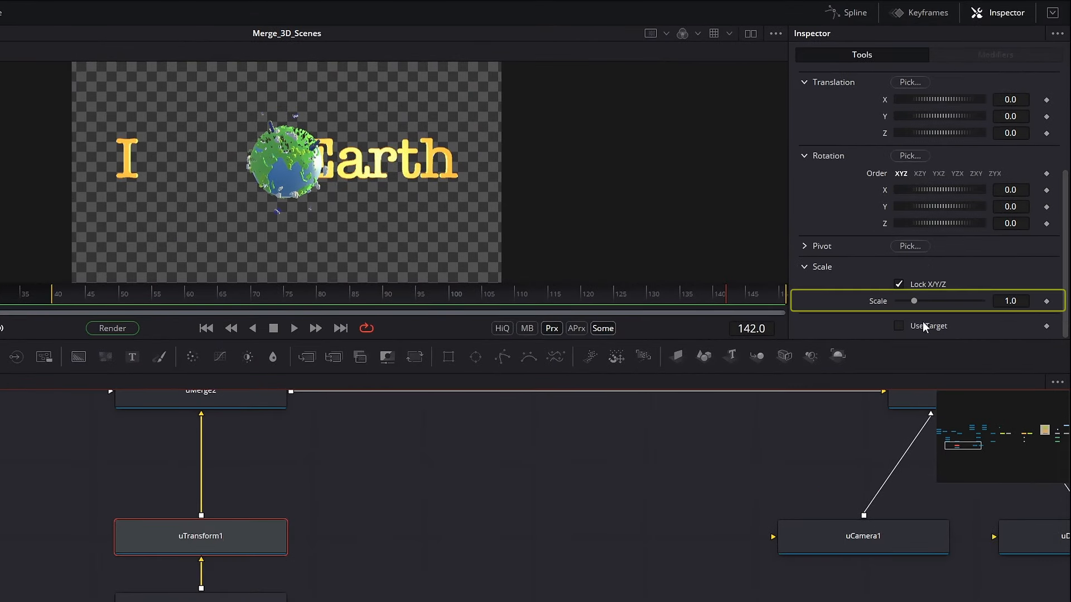
click(1009, 301)
key(BackSpace)
key(BackSpace)
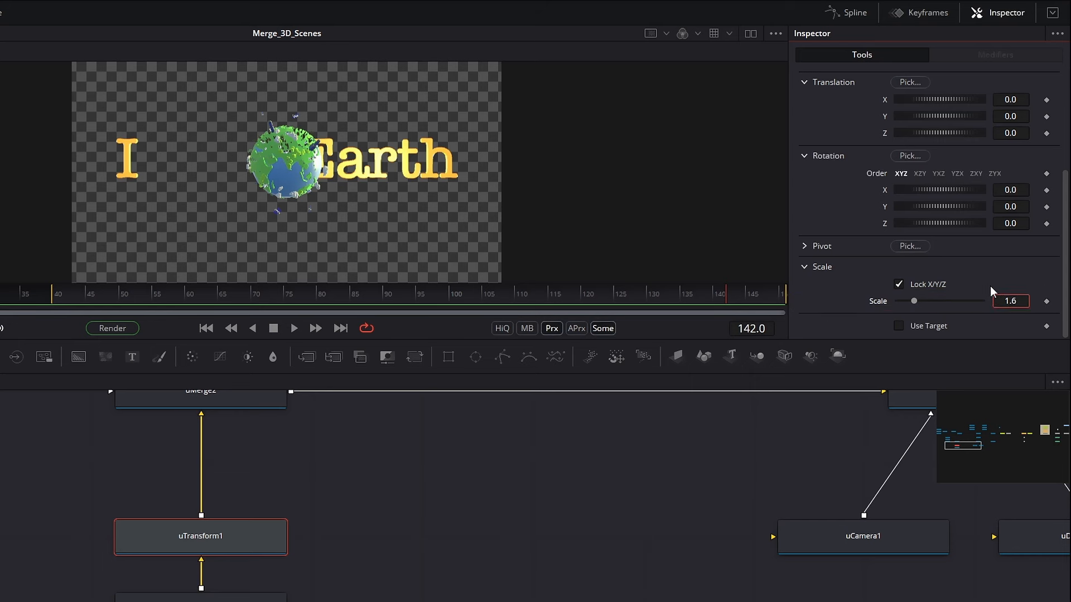
key(Return)
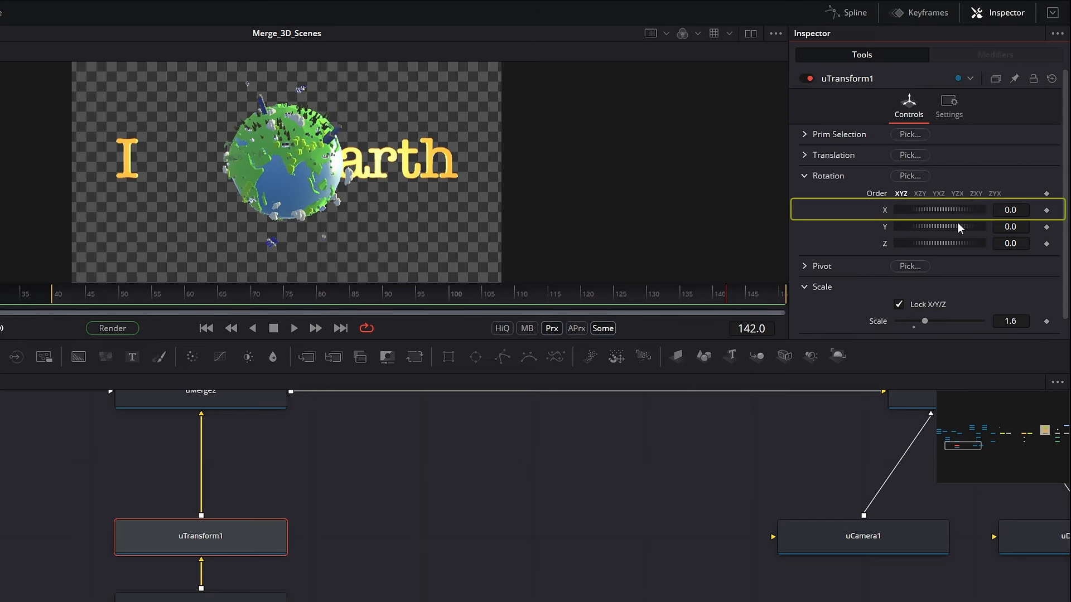
Set uTransform1's rotation to -4.3 on X and -23 on Z to tilt the Earth
click(1007, 210)
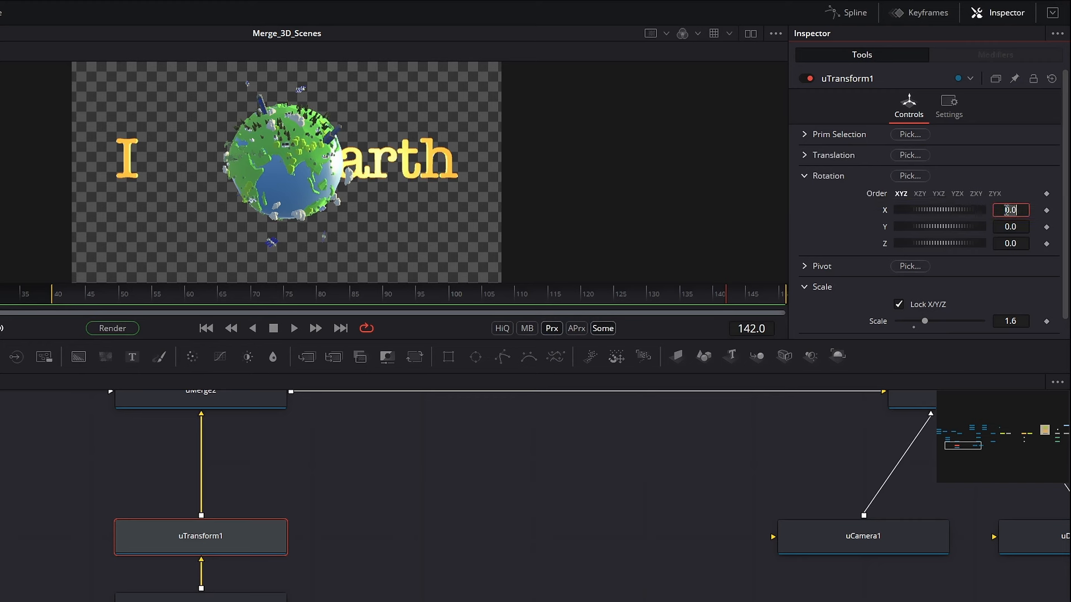
text(4.3)
key(Tab)
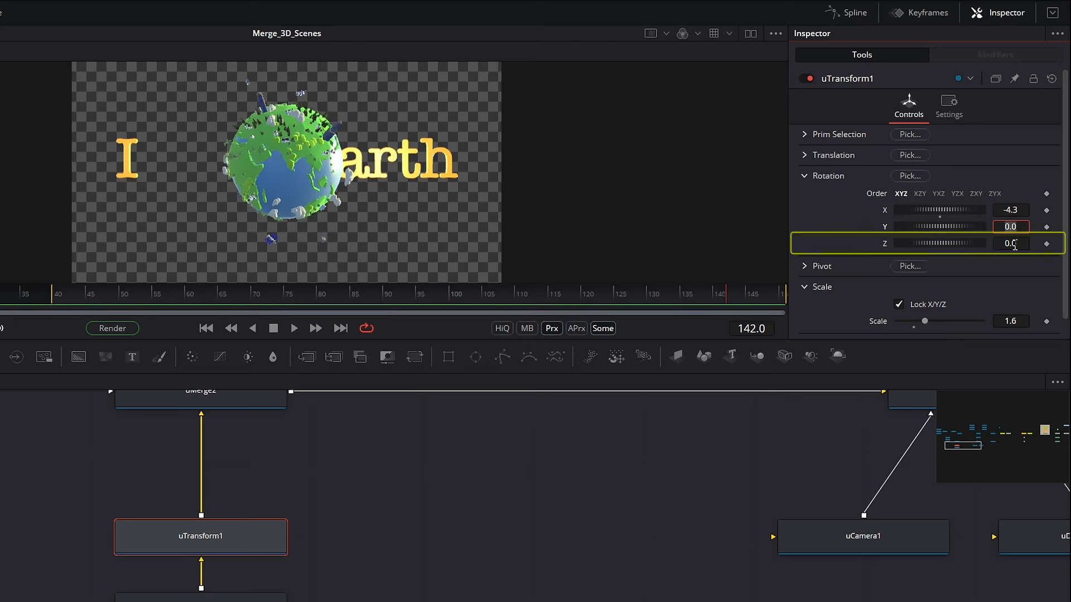
click(1022, 245)
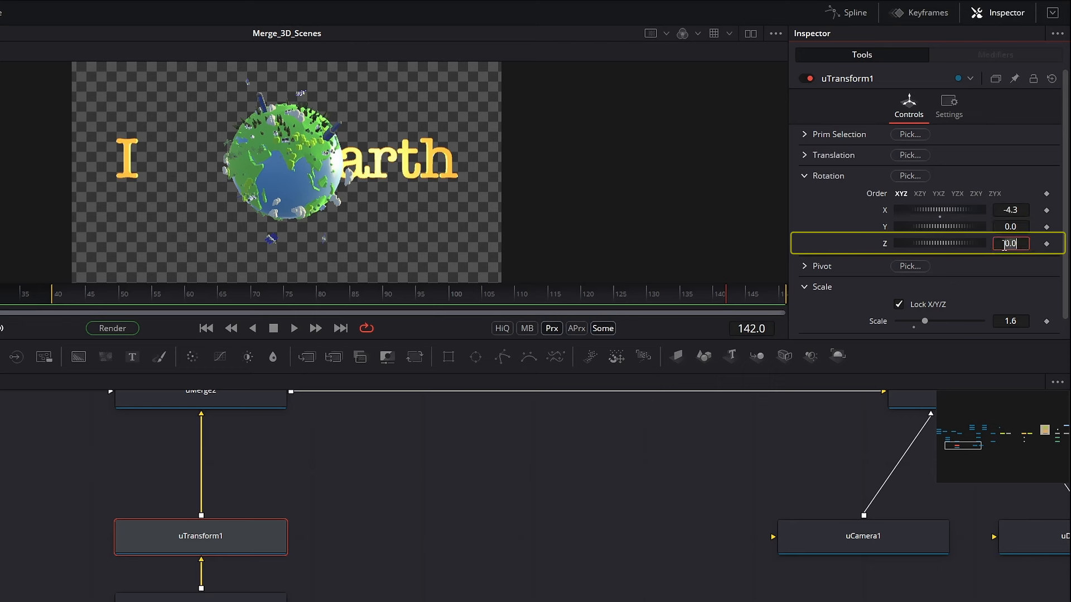
text(-2)
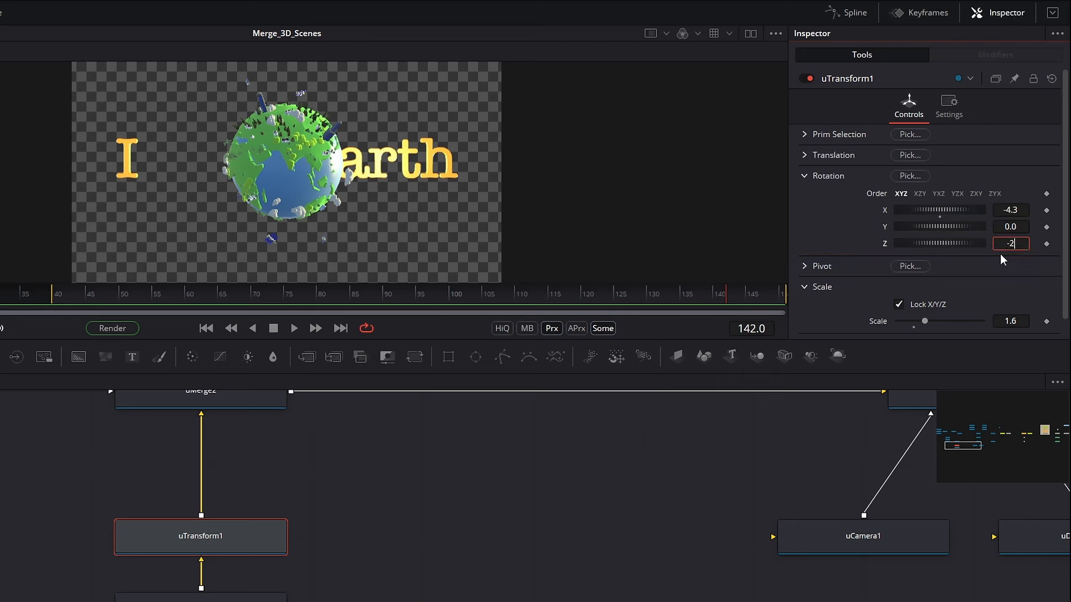
text(3)
key(Tab)
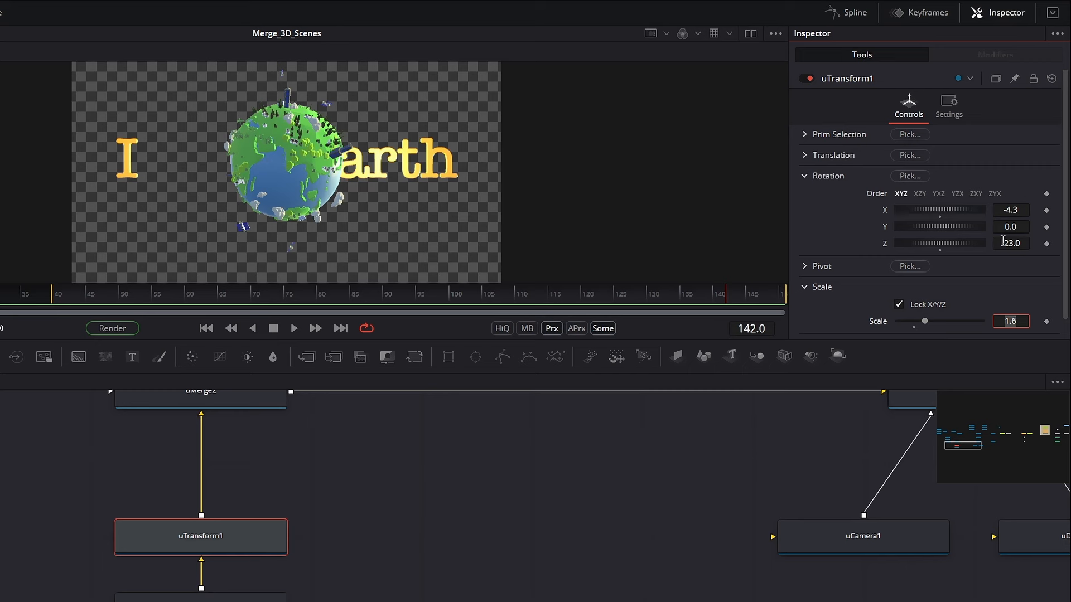
Try animating uTransform1's Y rotation with keyframes, and remove the Y animation again
drag(979, 226, 915, 227)
double_click(938, 236)
click(1046, 227)
drag(102, 306, 750, 304)
drag(1004, 229, 870, 230)
drag(86, 295, 661, 301)
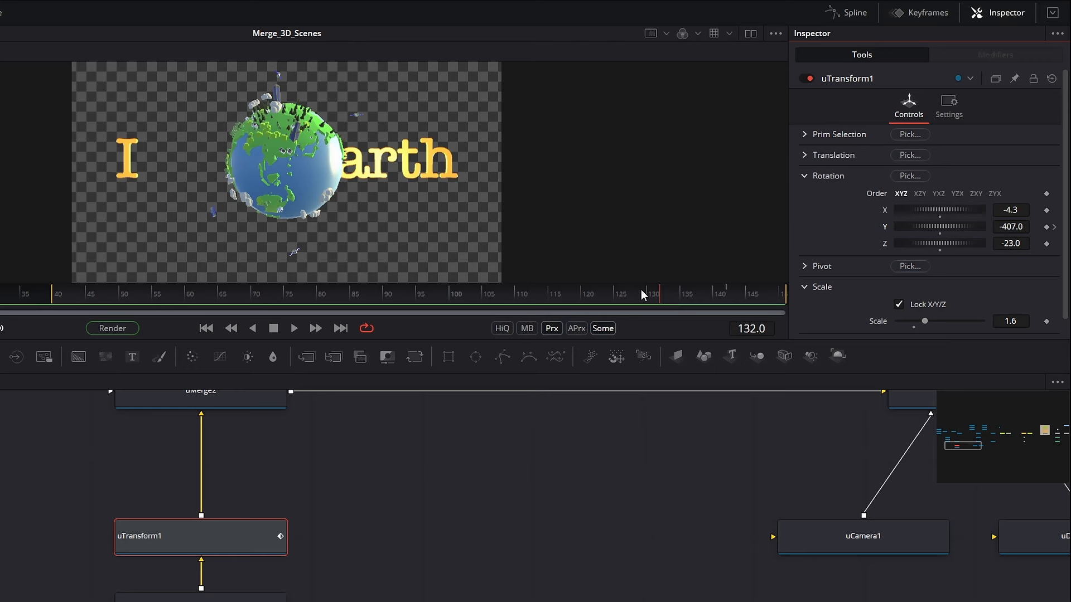
right_click(896, 230)
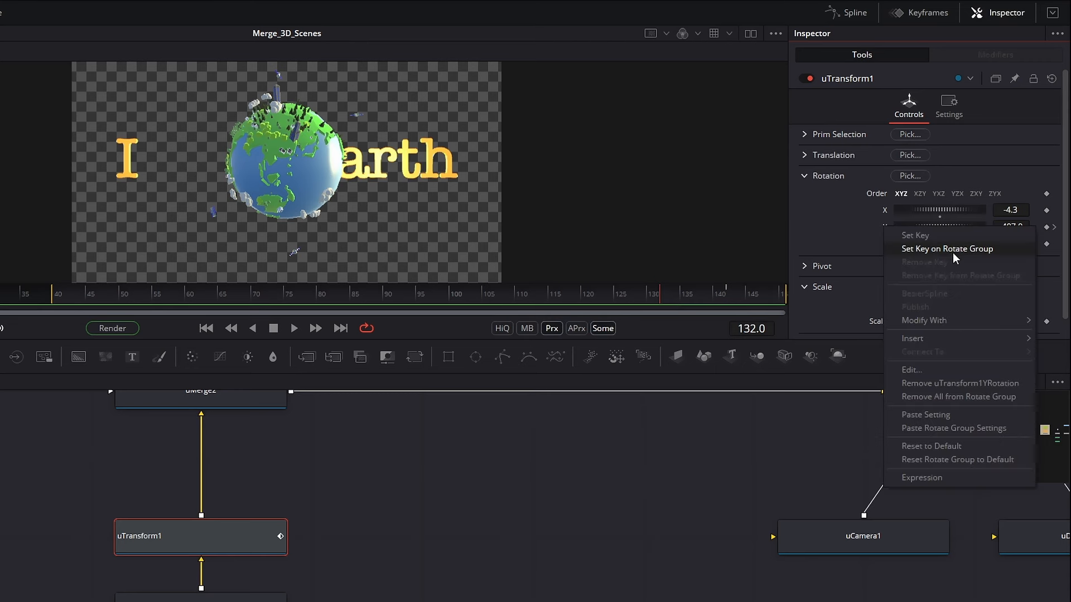
click(973, 460)
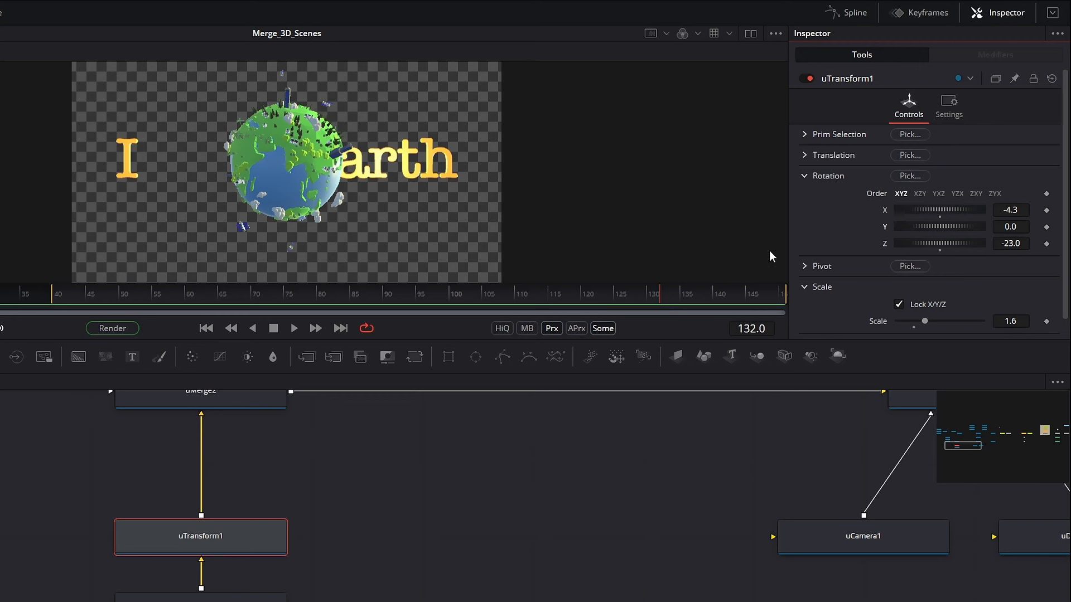
Drive uTransform1's Y rotation with the expression time * 5 and preview the spin in the viewer
click(999, 225)
key(equal)
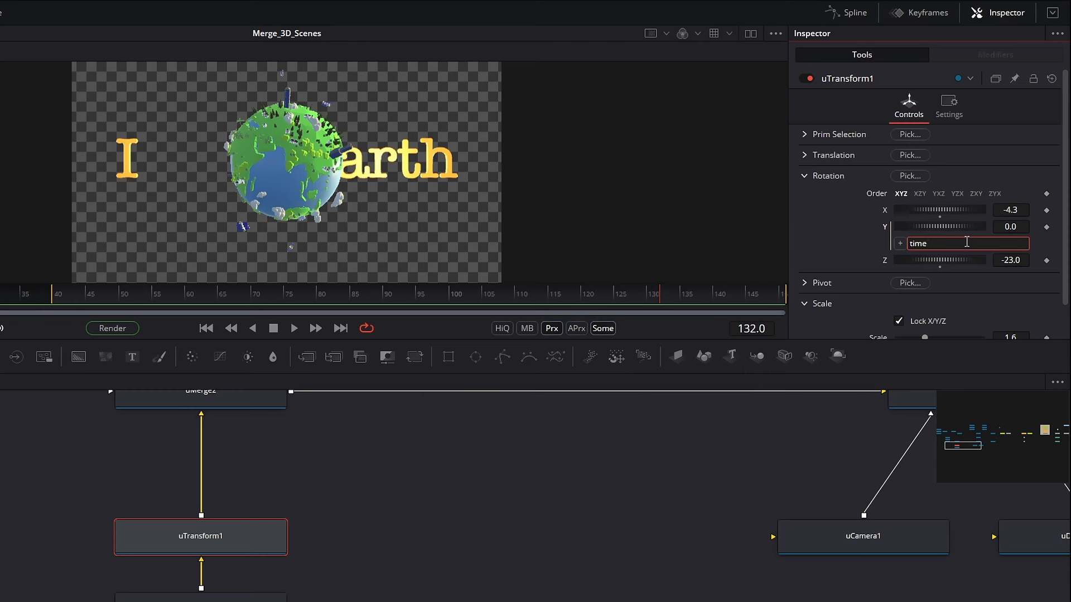
key(Tab)
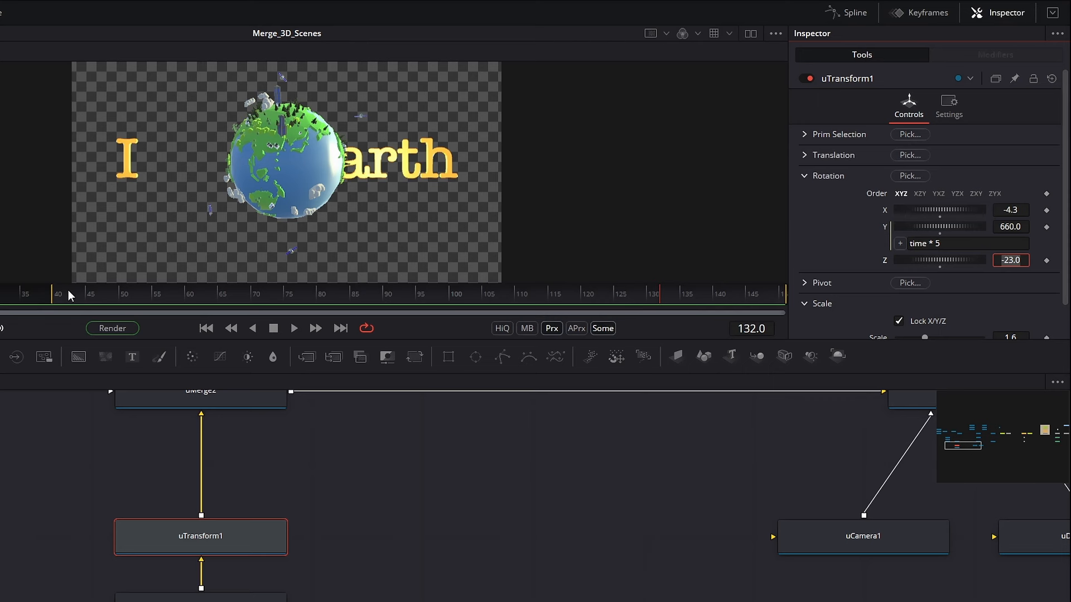
click(68, 290)
click(295, 329)
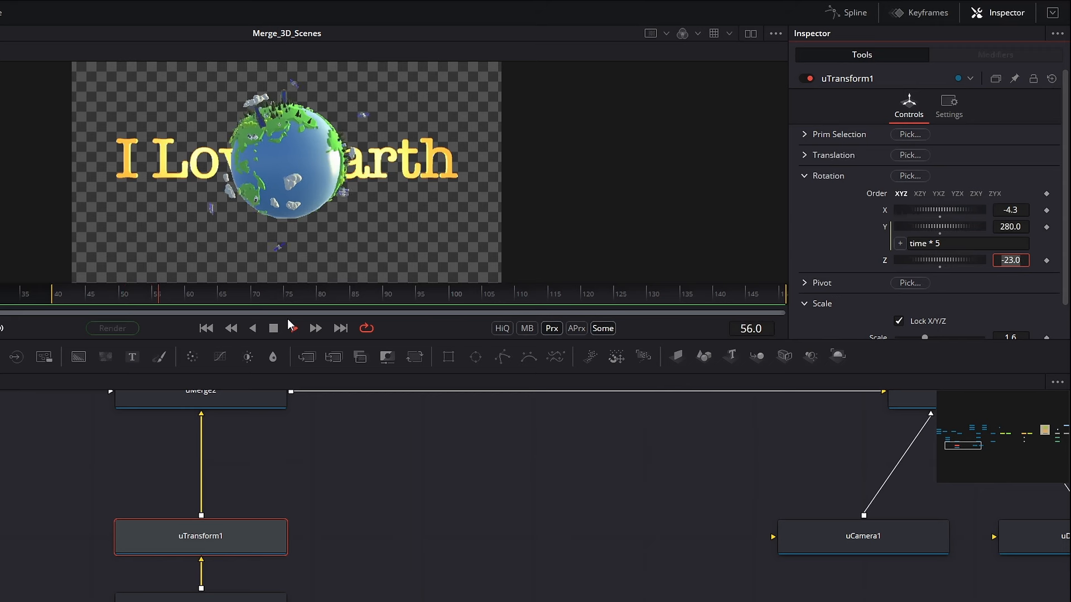
click(272, 329)
drag(380, 301, 715, 301)
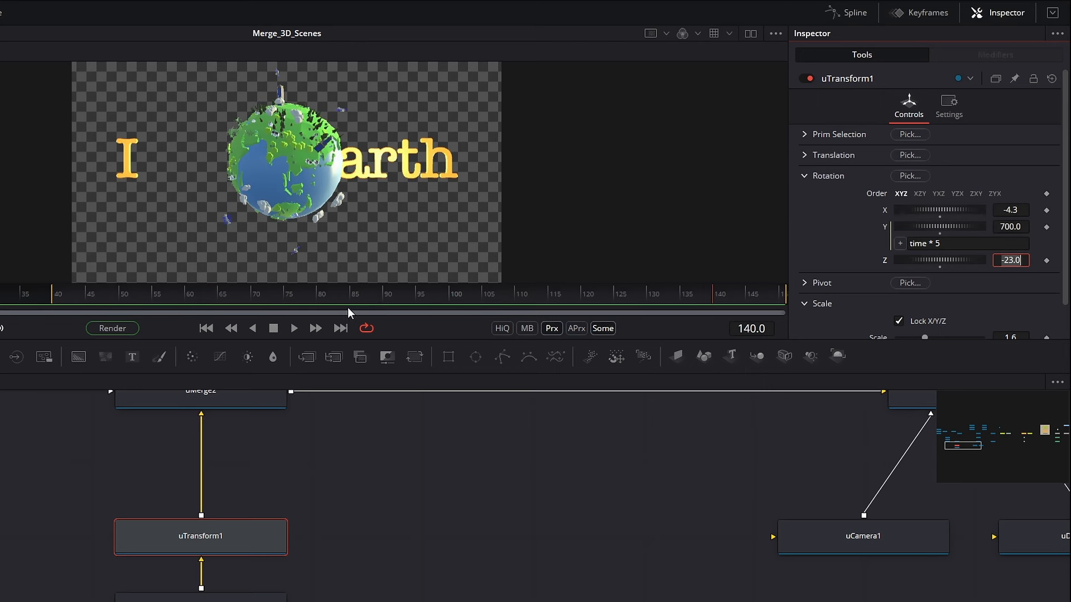
Remove the expression from uTransform1's Y rotation and reset the value to 0
right_click(891, 232)
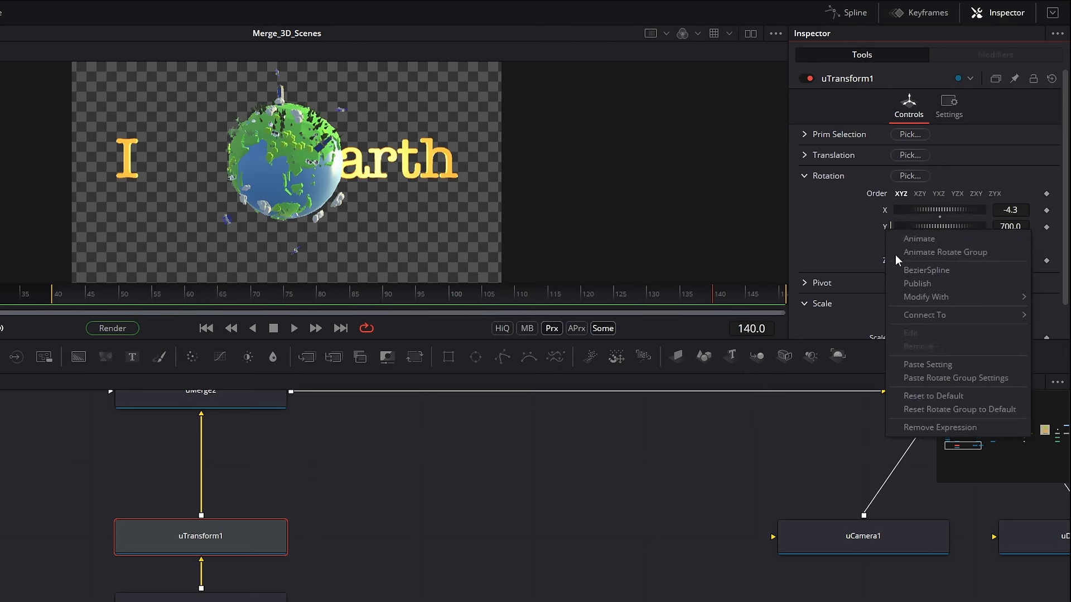
click(922, 427)
click(940, 234)
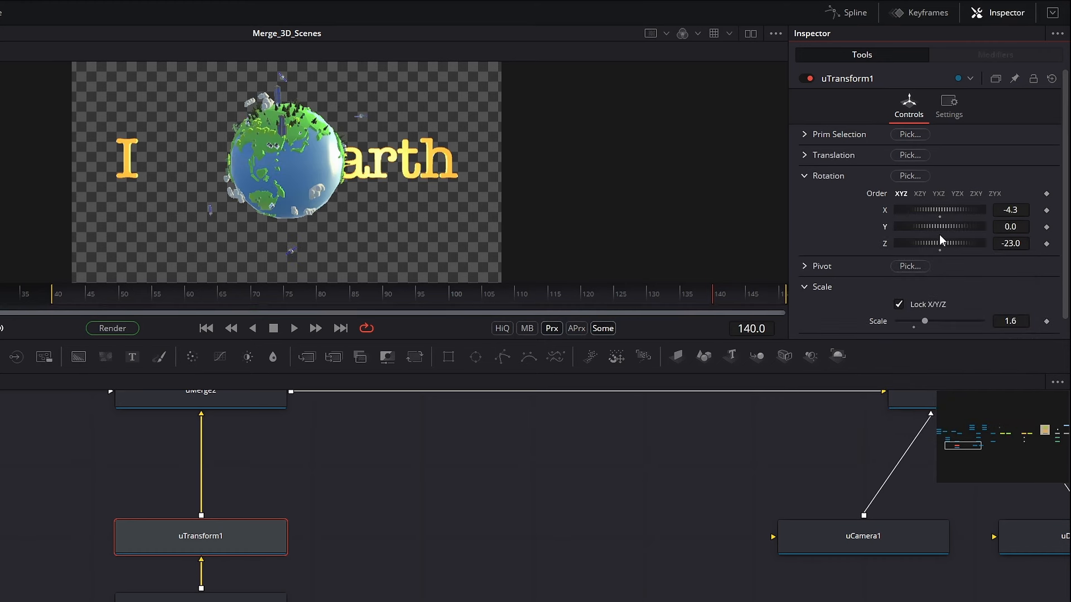
Modify uTransform1's Y rotation with an Anim Curves modifier
right_click(888, 234)
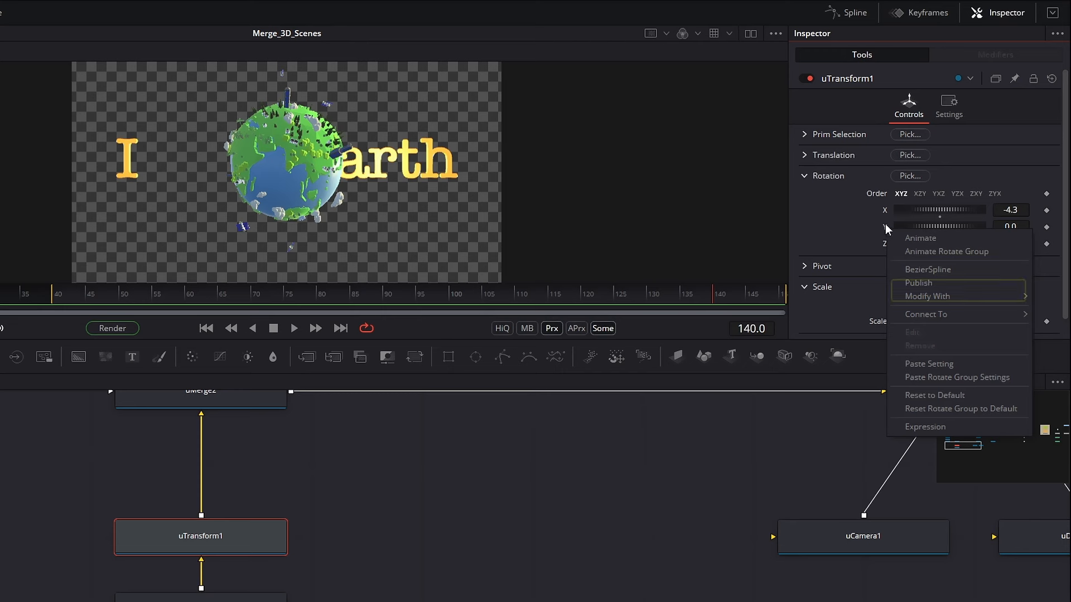
right_click(885, 225)
mouse_move(917, 294)
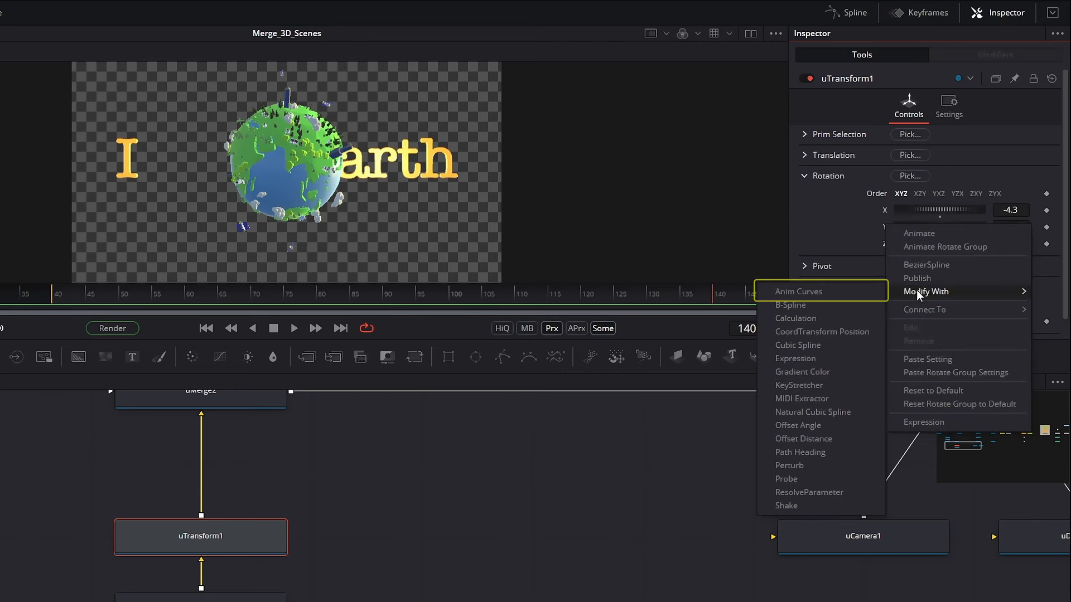
click(790, 293)
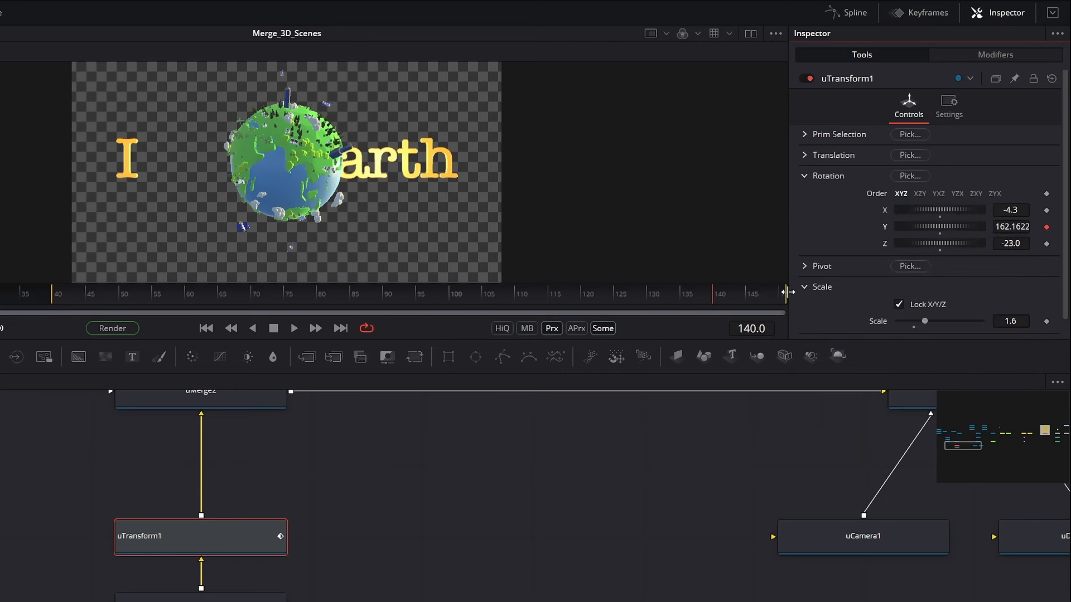
Set the Anim Curves modifier's Offset to the expression time * 5 and preview the Earth's spin
click(945, 63)
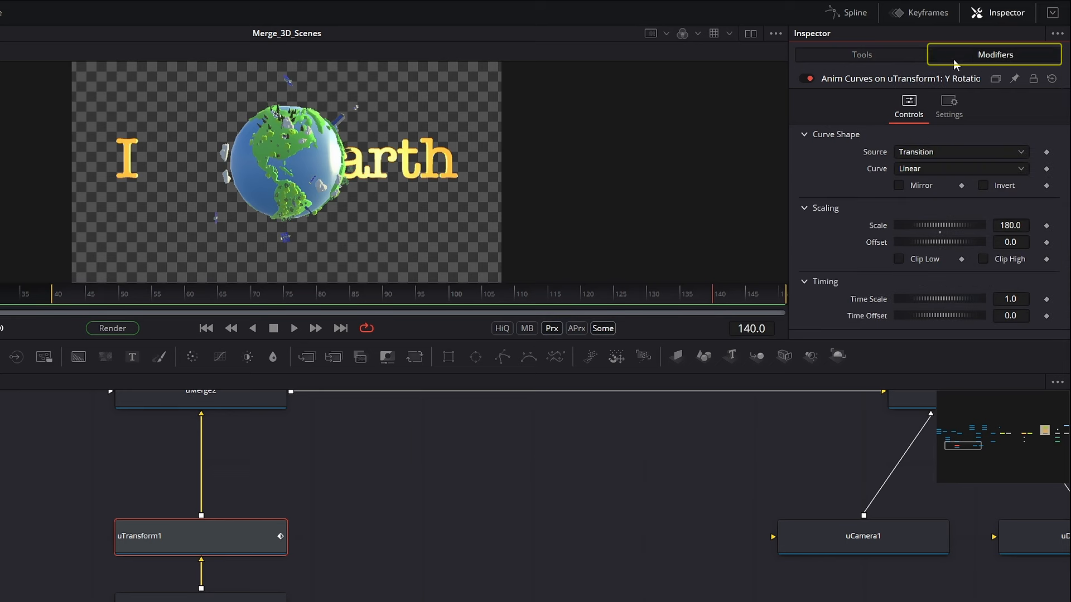
click(1004, 243)
text(=)
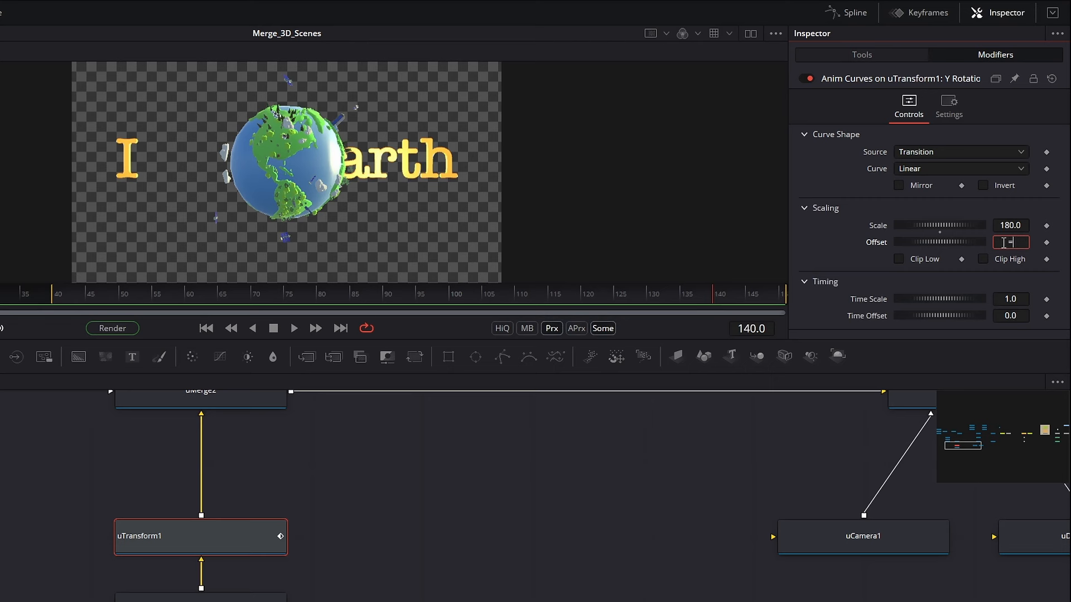
key(Return)
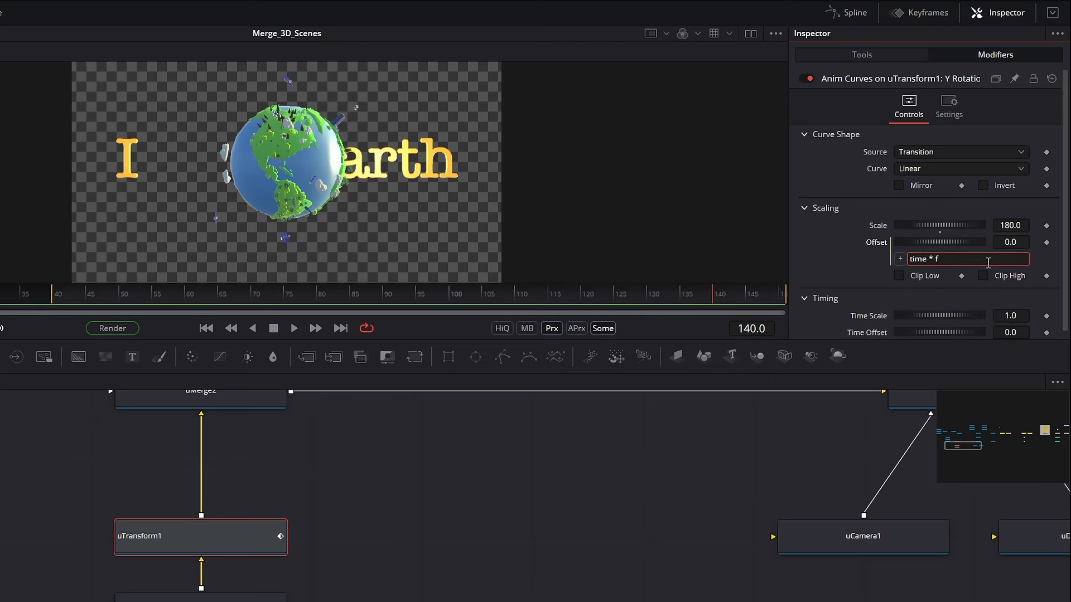
key(Tab)
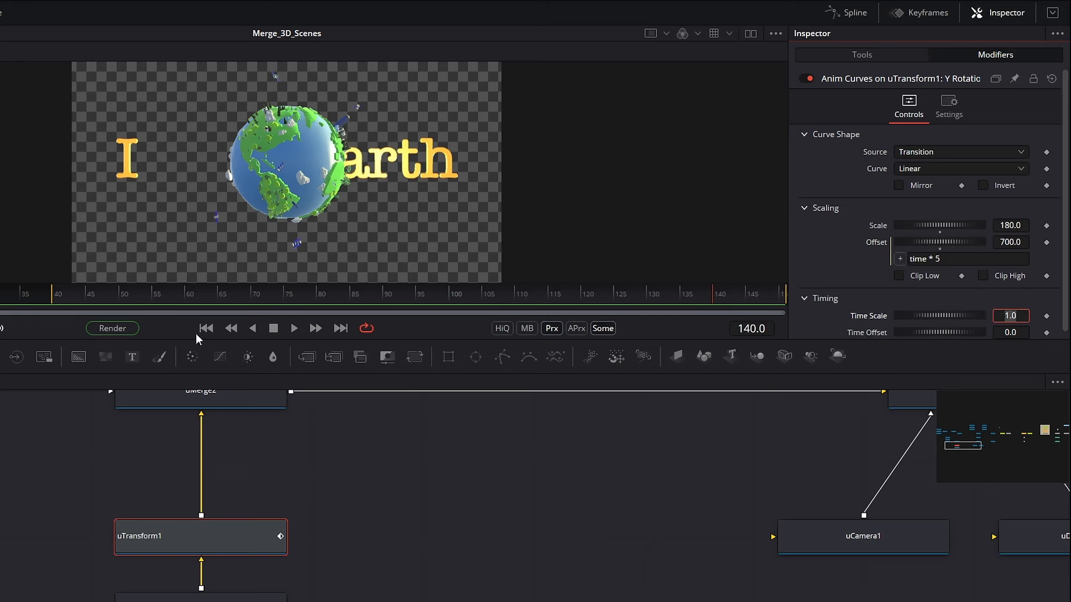
click(205, 329)
click(294, 328)
click(276, 328)
drag(588, 294, 700, 294)
Rename the uTransform1 node as Earth_Rotation
drag(971, 231, 303, 484)
click(259, 539)
drag(5, 524, 371, 561)
key(F2)
text(Earth_Rotation)
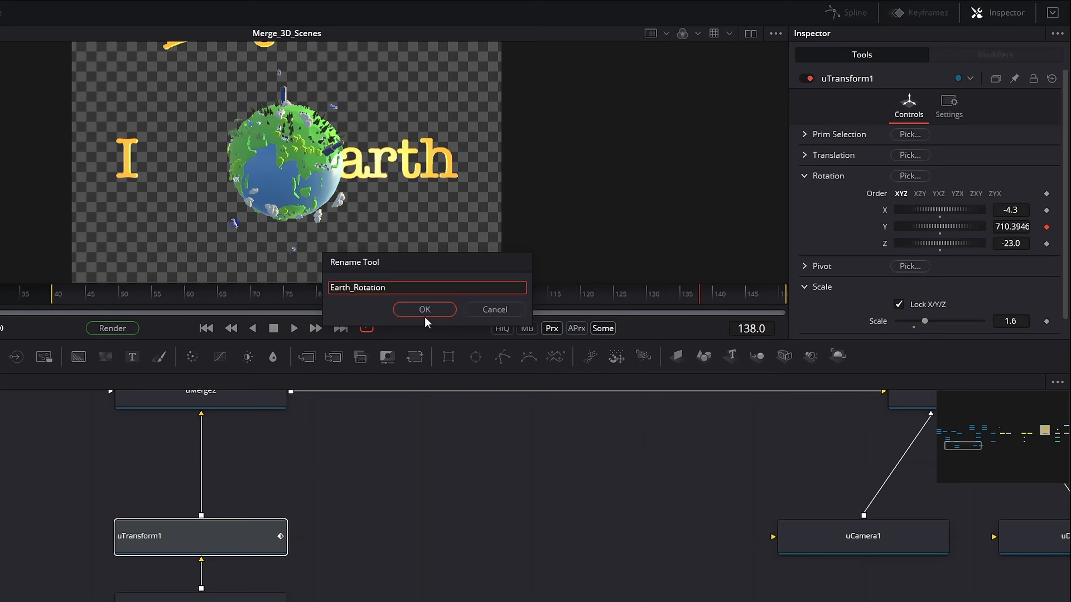
click(425, 315)
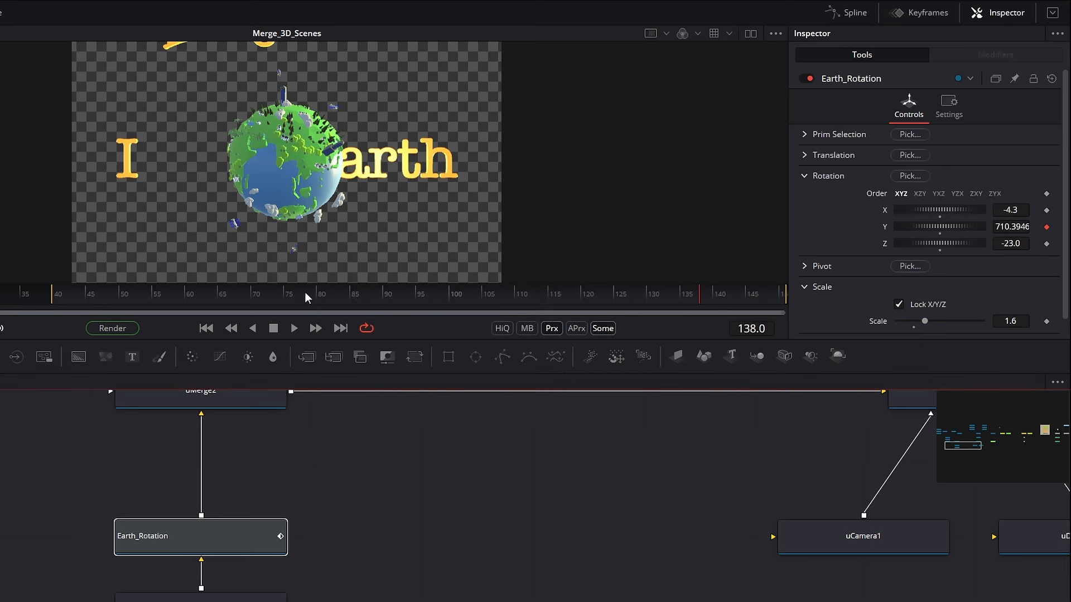
scroll(254, 191, up, 3)
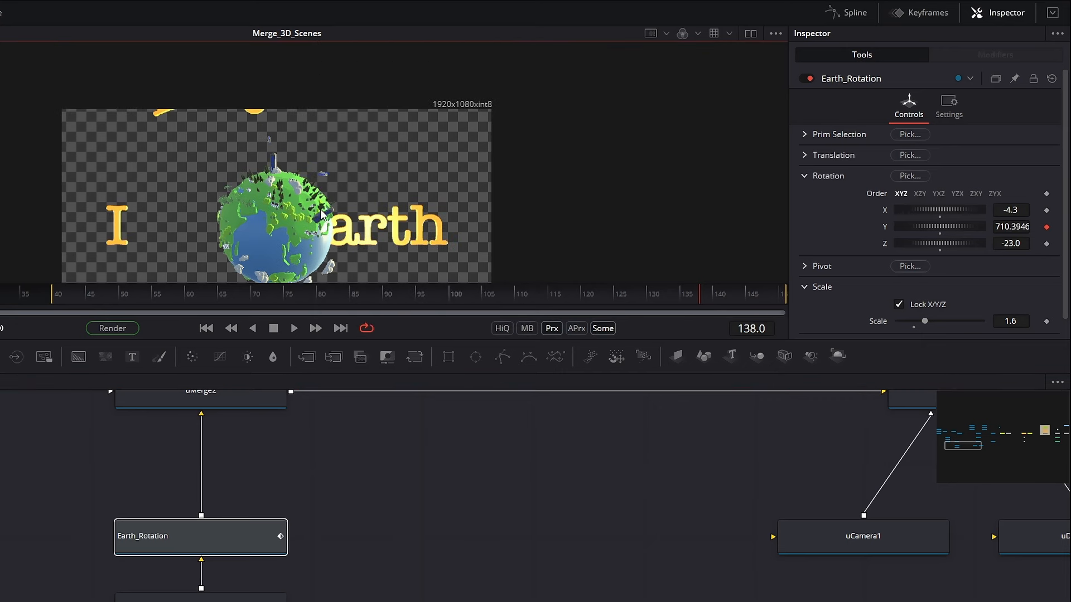
scroll(365, 200, down, 3)
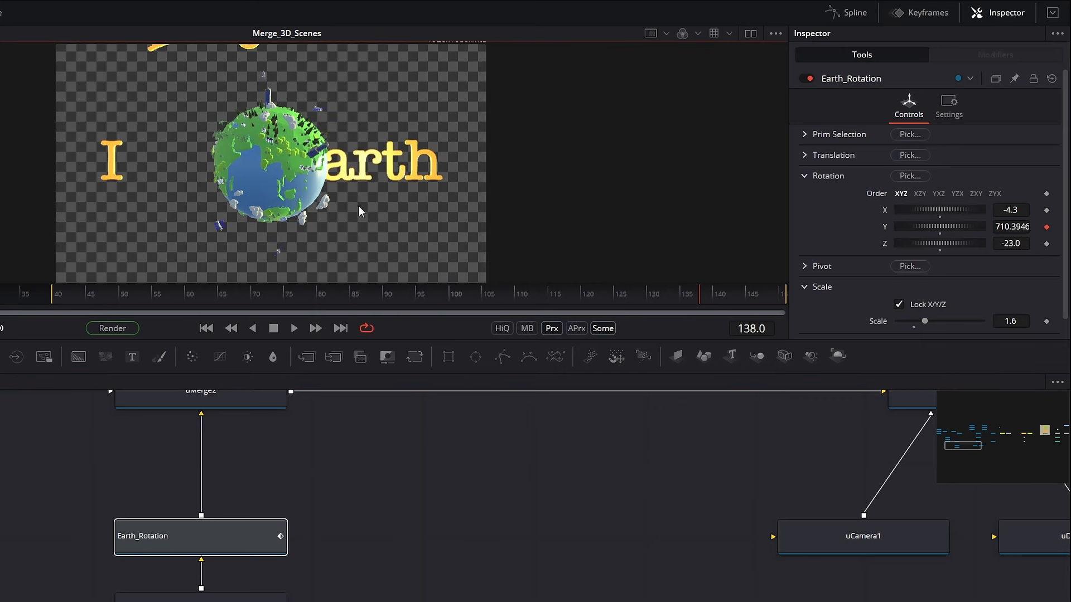
scroll(372, 235, down, 3)
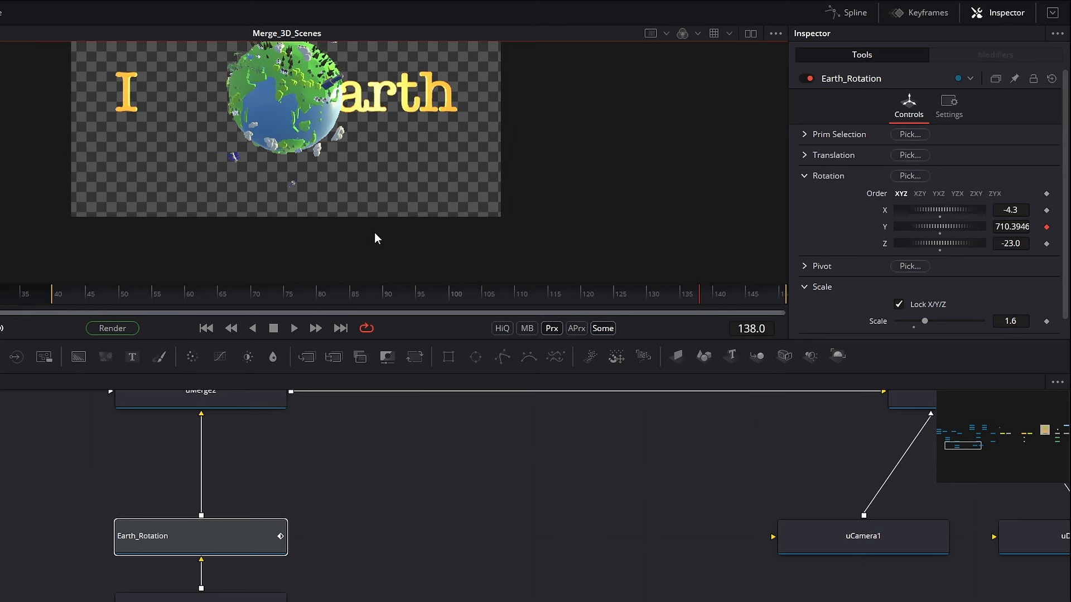
scroll(416, 236, up, 4)
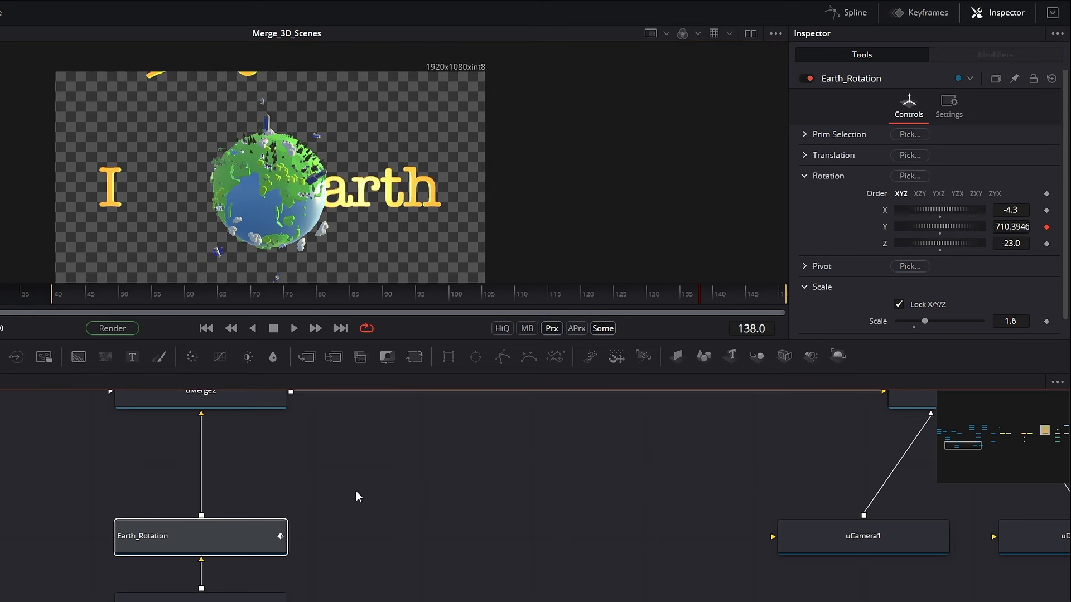
scroll(355, 491, down, 2)
Insert a uTransform node between Earth_Rotation and uMerge2, and rename it Earth_Transform
alt+click(264, 490)
drag(271, 493, 288, 564)
click(251, 542)
click(247, 574)
key(shift+space)
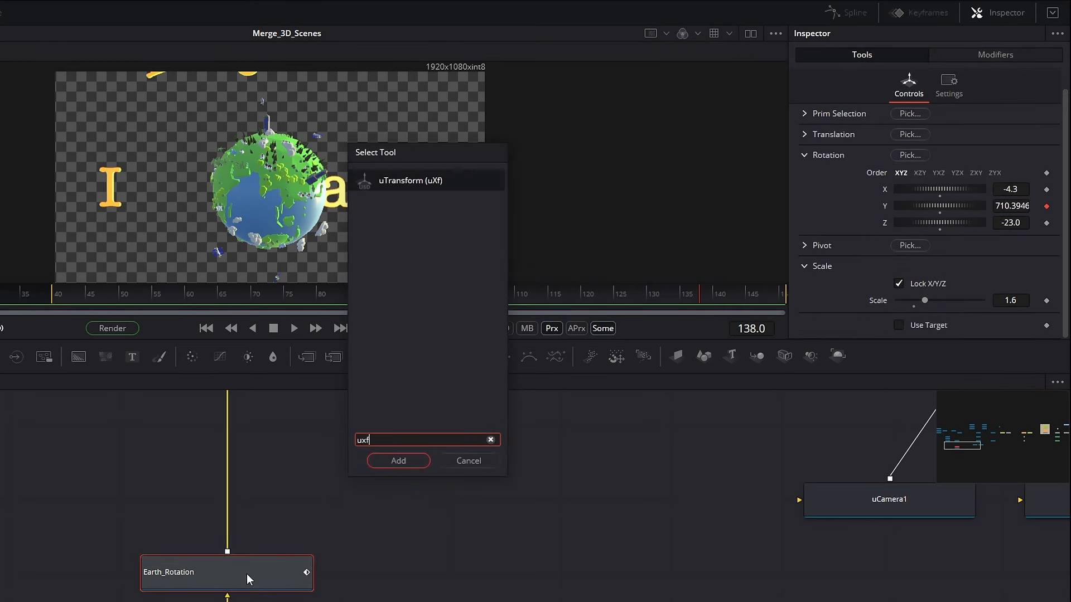
key(Return)
key(F2)
text(Earth_Transform)
key(Return)
Move the Earth_Transform, Earth_Rotation and Cartoon Earth.usdc nodes together closer to uMerge2
click(301, 484)
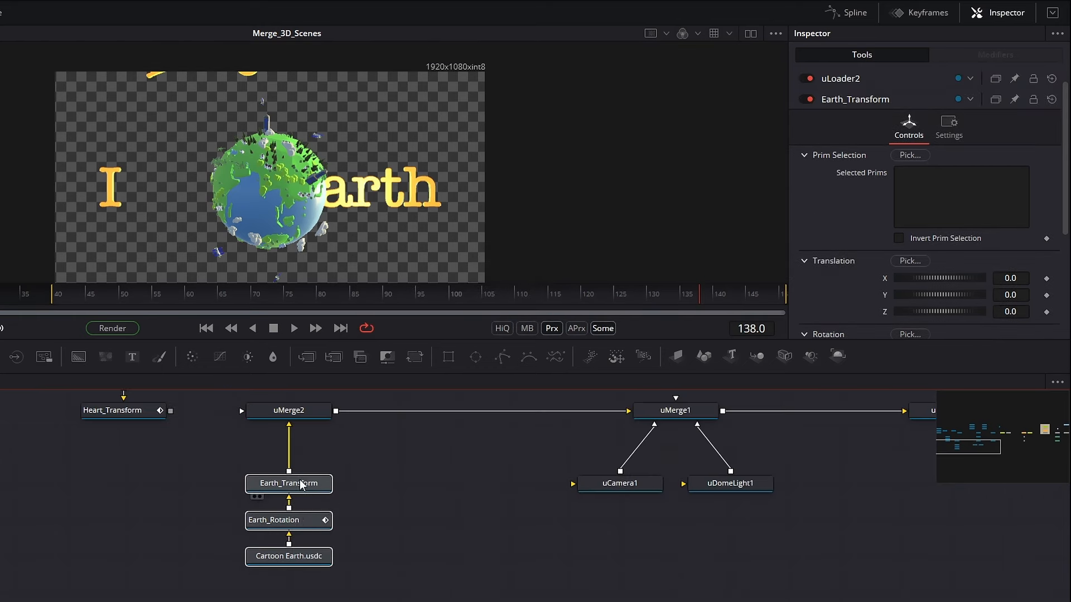
drag(301, 484, 301, 448)
scroll(282, 537, up, 3)
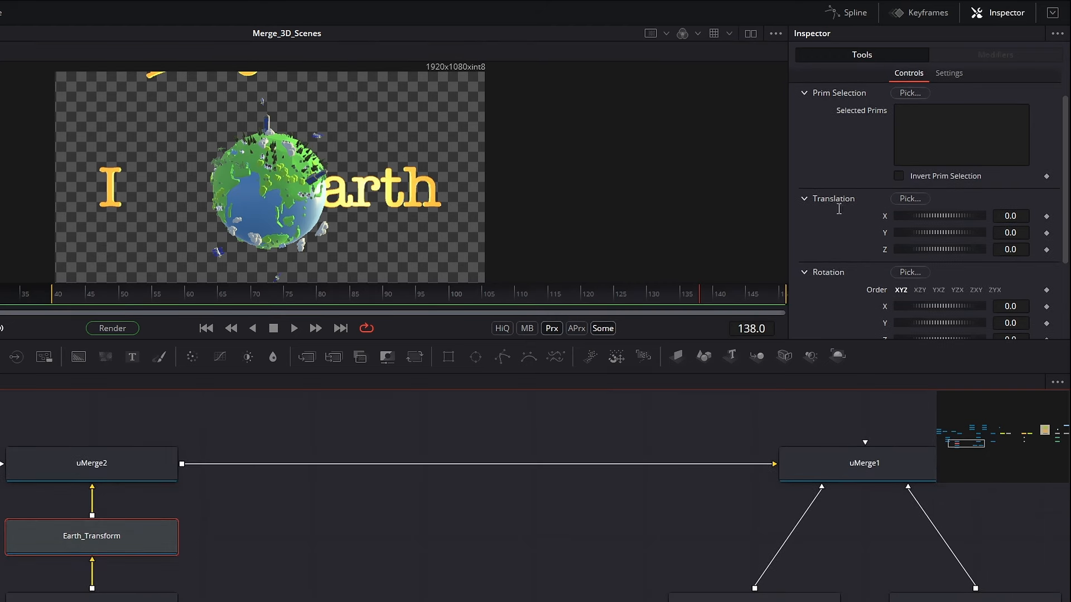
Set Earth_Transform's X translation to 2.6 to place the Earth over the word Earth
click(803, 94)
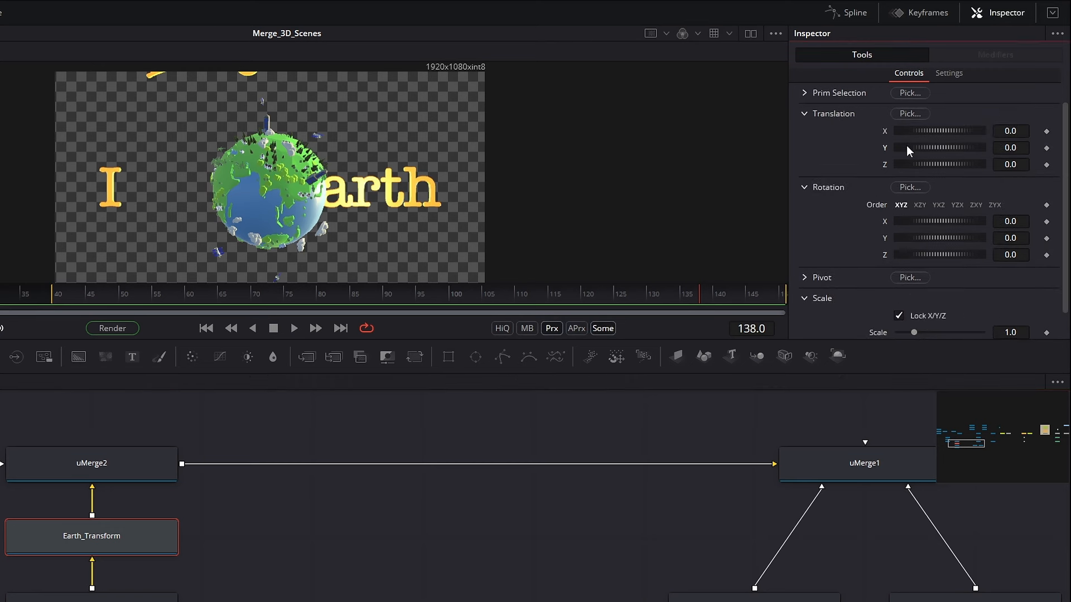
click(892, 131)
click(999, 131)
text(2.96)
key(BackSpace)
text(6)
key(Tab)
click(551, 453)
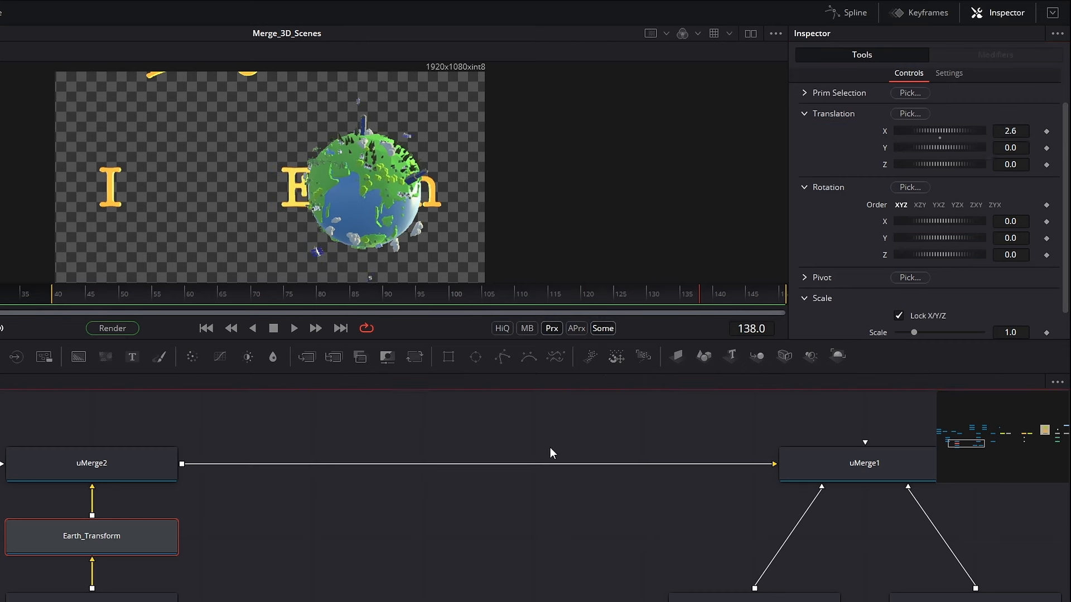
Add keyframes to Earth_Transform's Y translation at frames 107 and 115
mouse_move(517, 298)
mouse_down()
mouse_move(541, 298)
mouse_move(497, 301)
mouse_up()
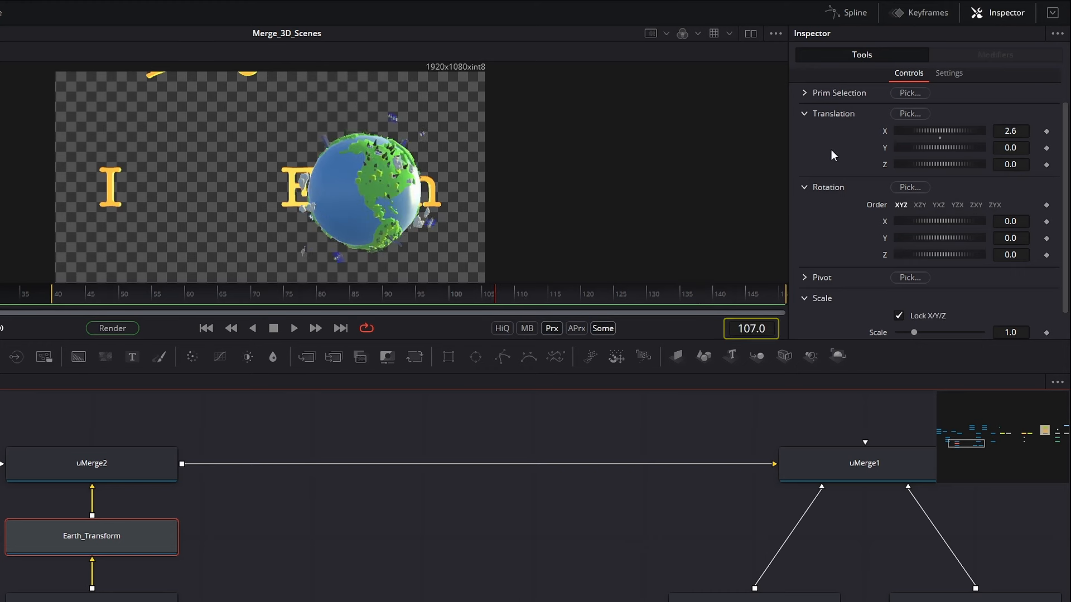
click(1047, 148)
click(816, 186)
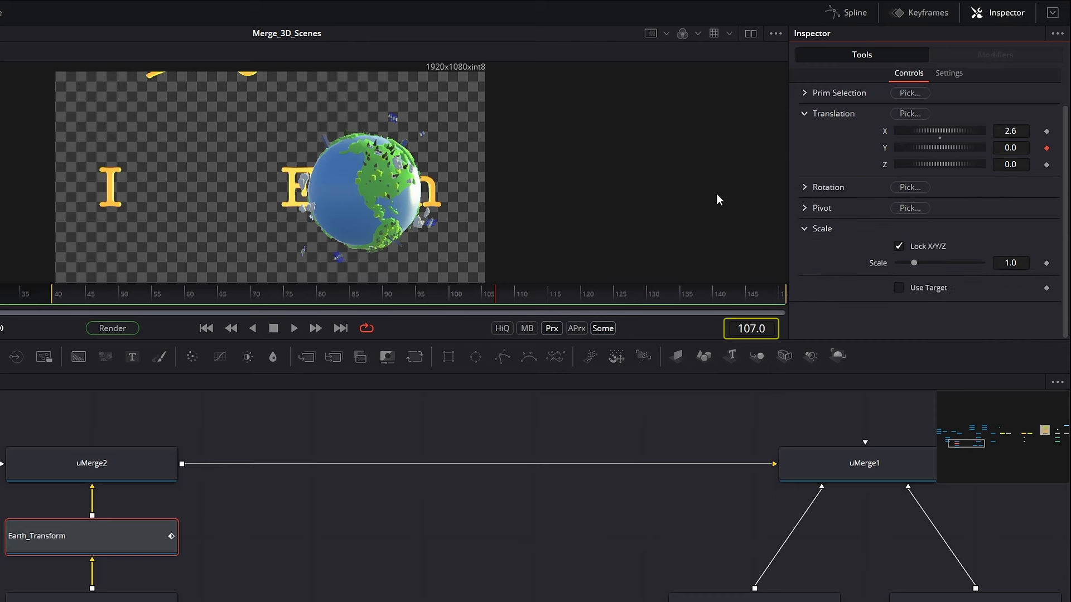
click(548, 296)
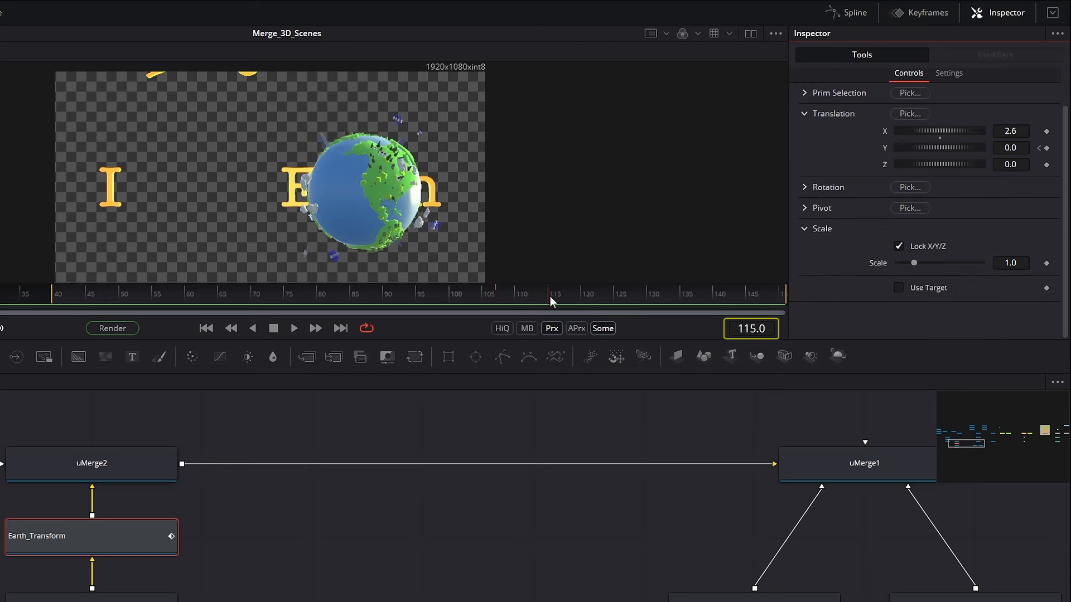
click(1046, 148)
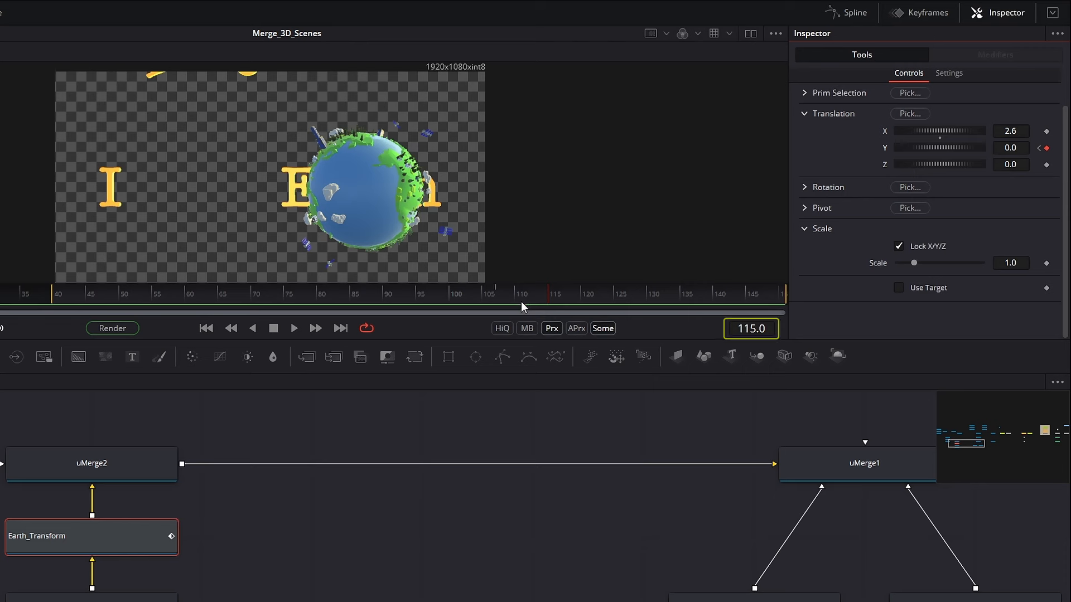
Set Earth_Transform's Y translation to 5.5 at frame 107 and play back the Earth's drop
drag(542, 293, 499, 293)
scroll(461, 215, up, 3)
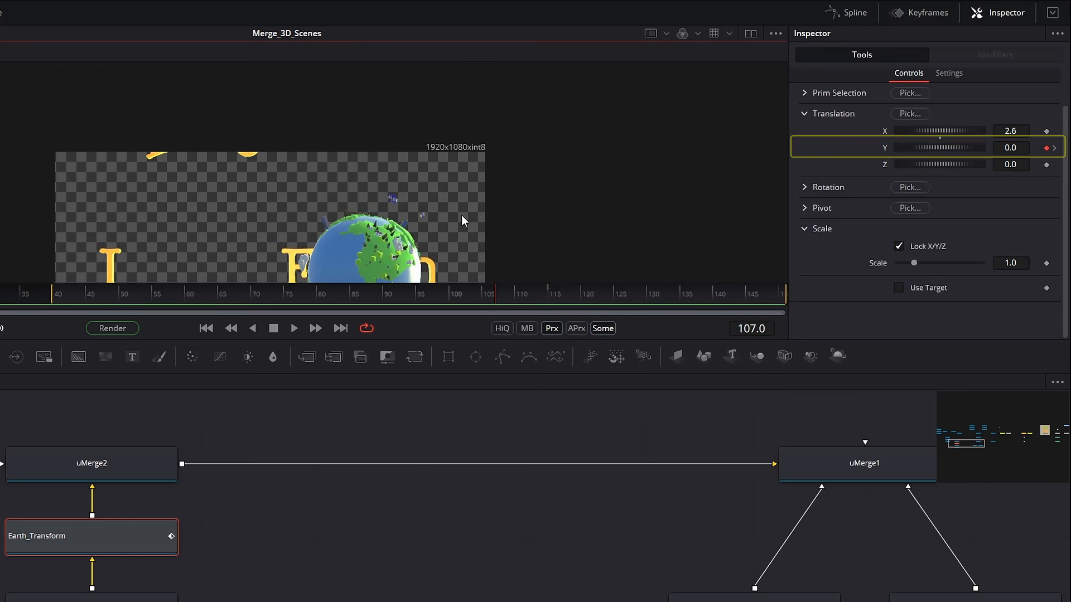
click(1016, 148)
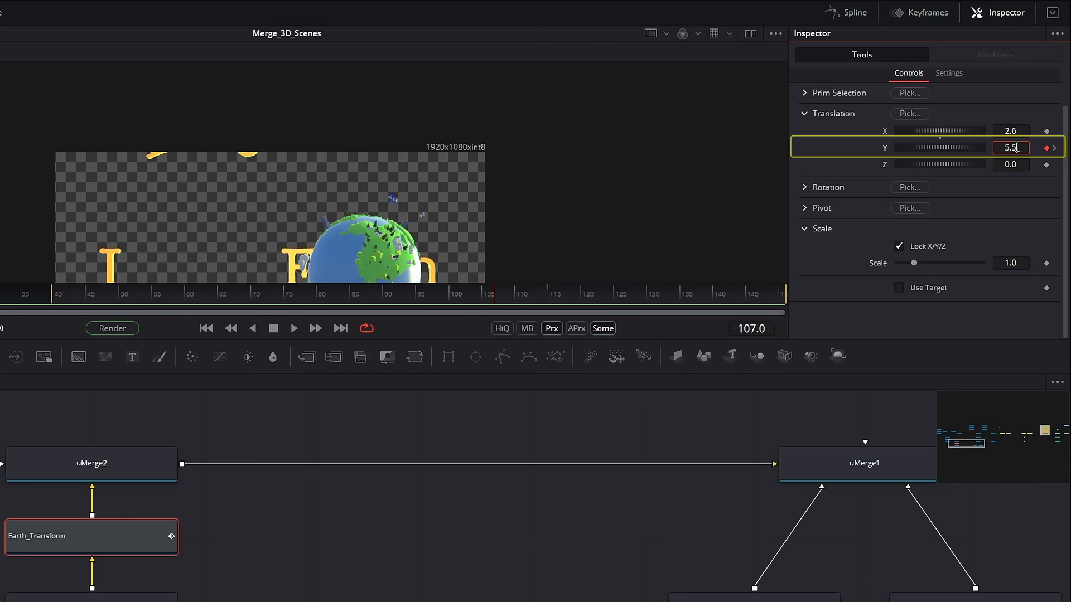
key(Tab)
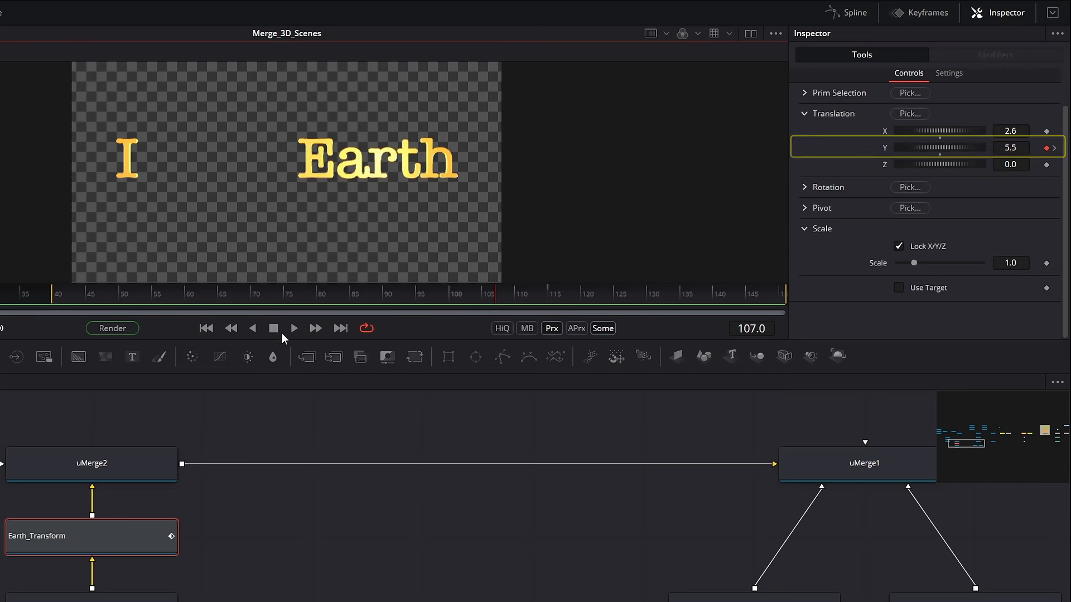
click(295, 329)
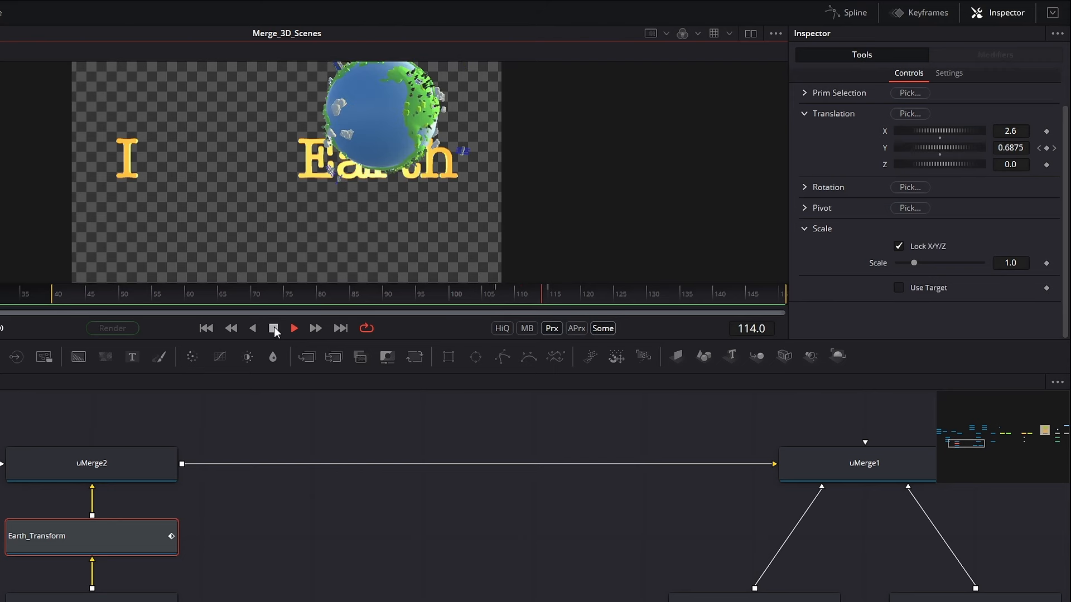
click(273, 328)
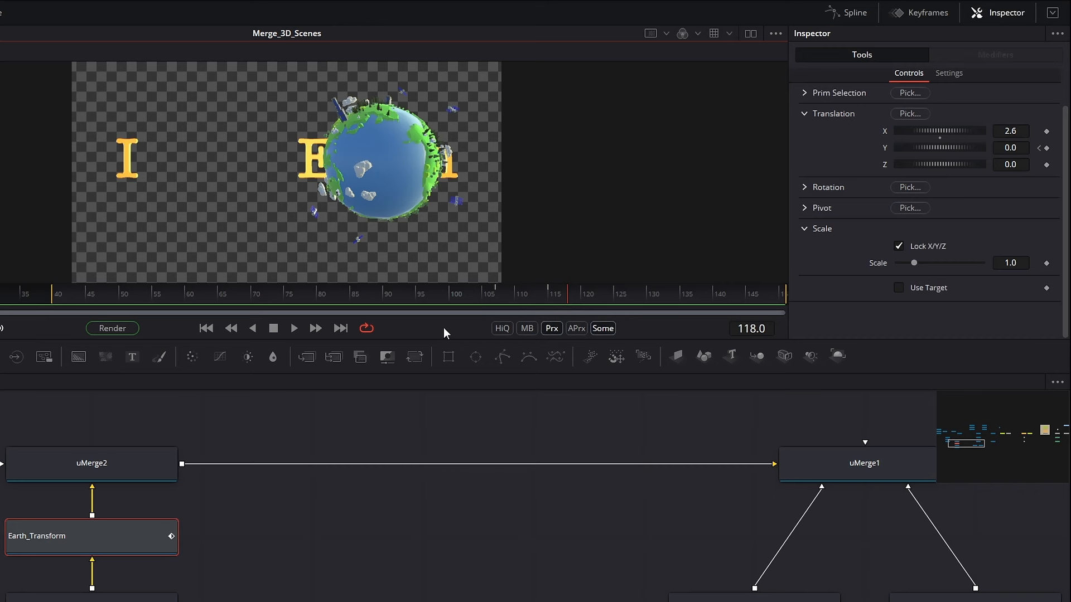
Apply Out Back Cubic easing to Earth_Transform's whole Y Offset spline and play back the drop
click(852, 17)
click(339, 433)
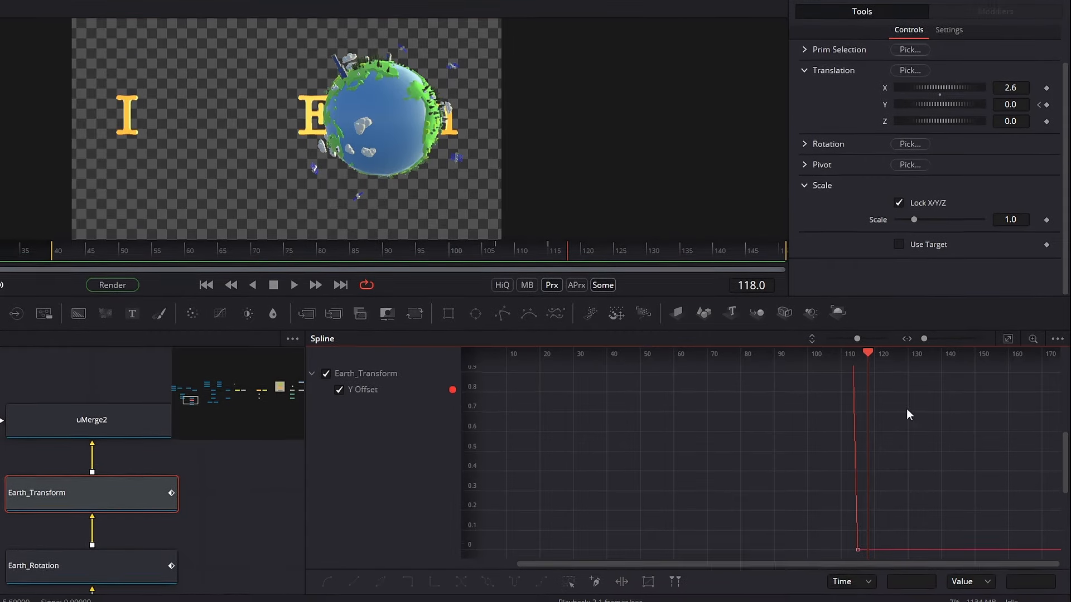
click(1007, 339)
drag(508, 371, 1026, 557)
right_click(728, 380)
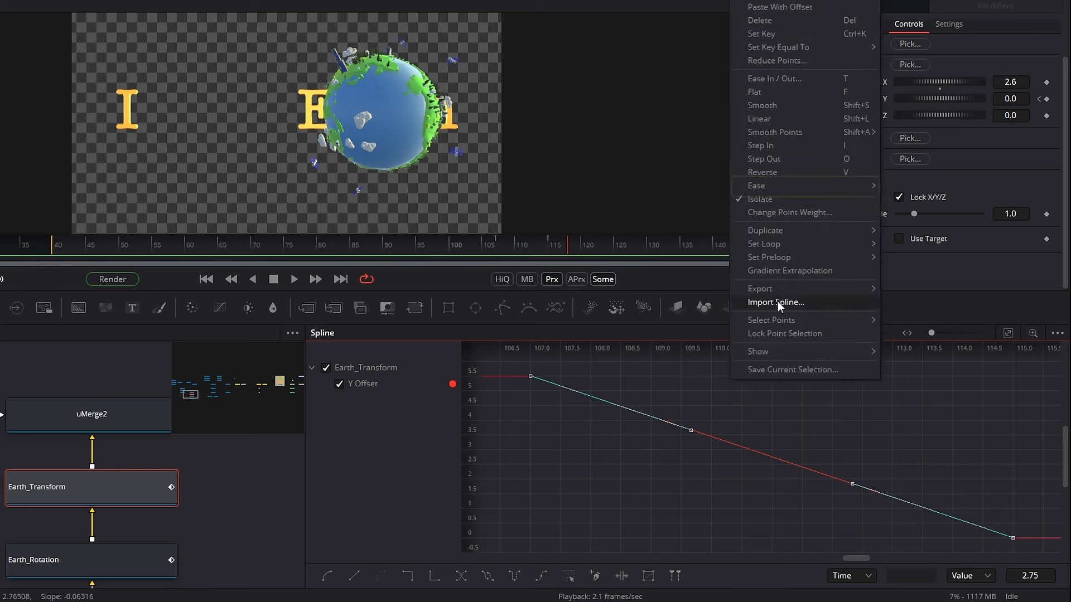
mouse_move(774, 190)
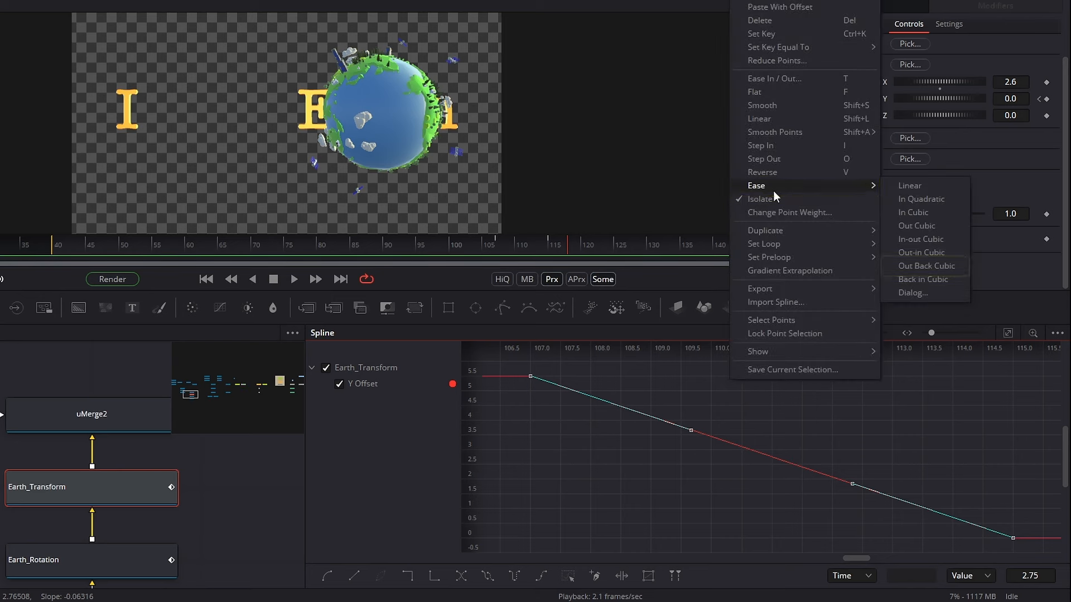
click(912, 265)
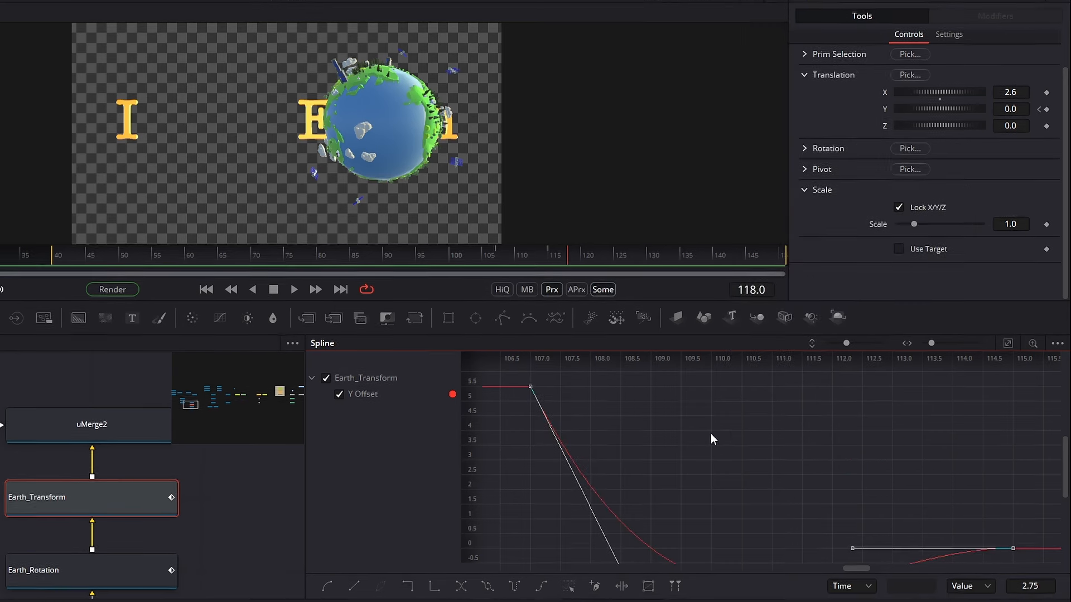
click(842, 7)
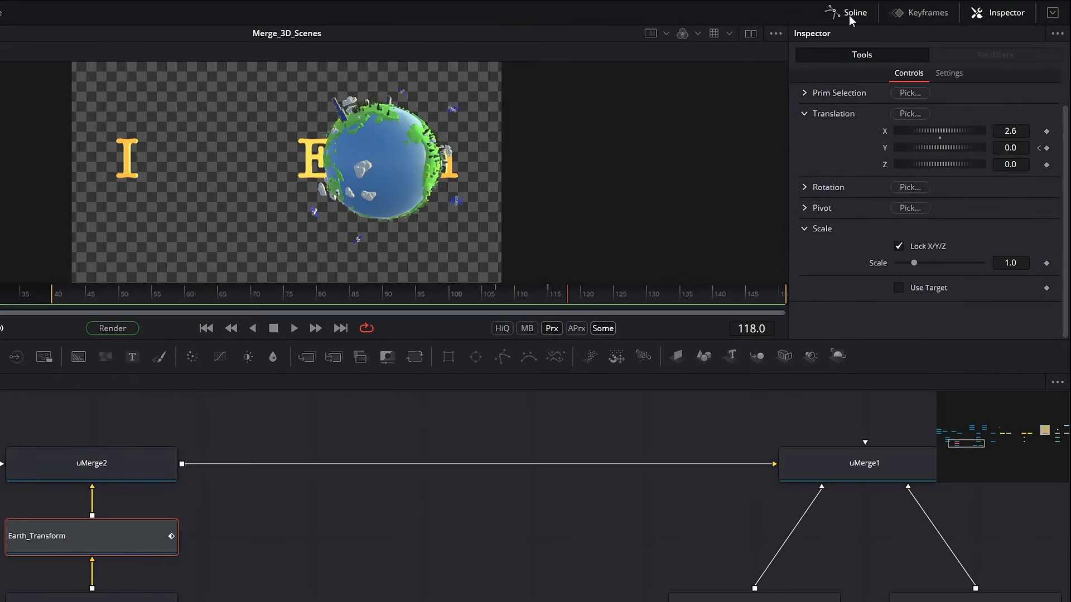
click(485, 298)
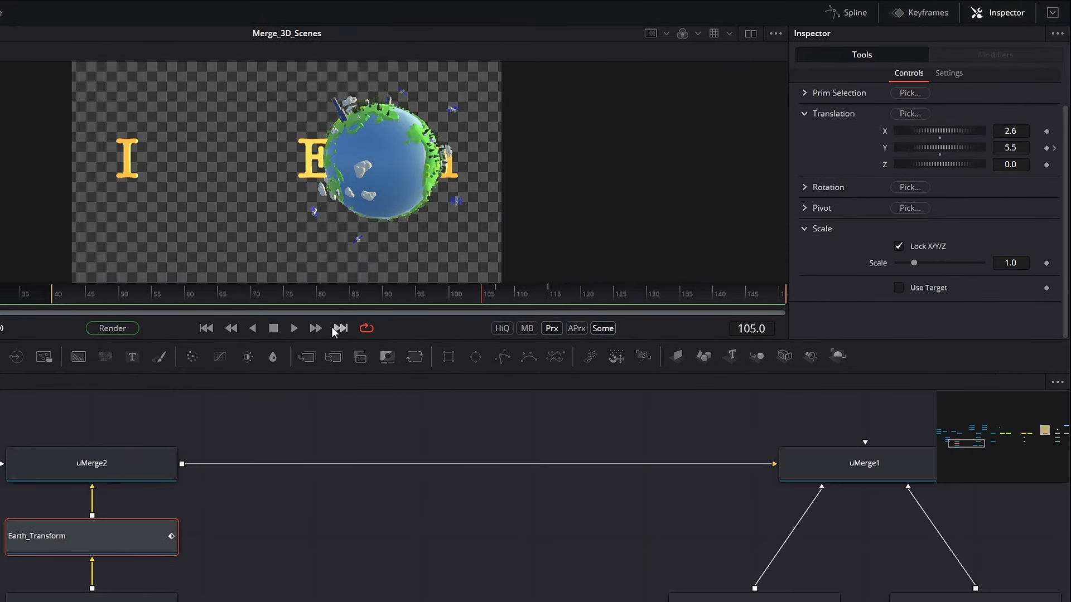
click(294, 329)
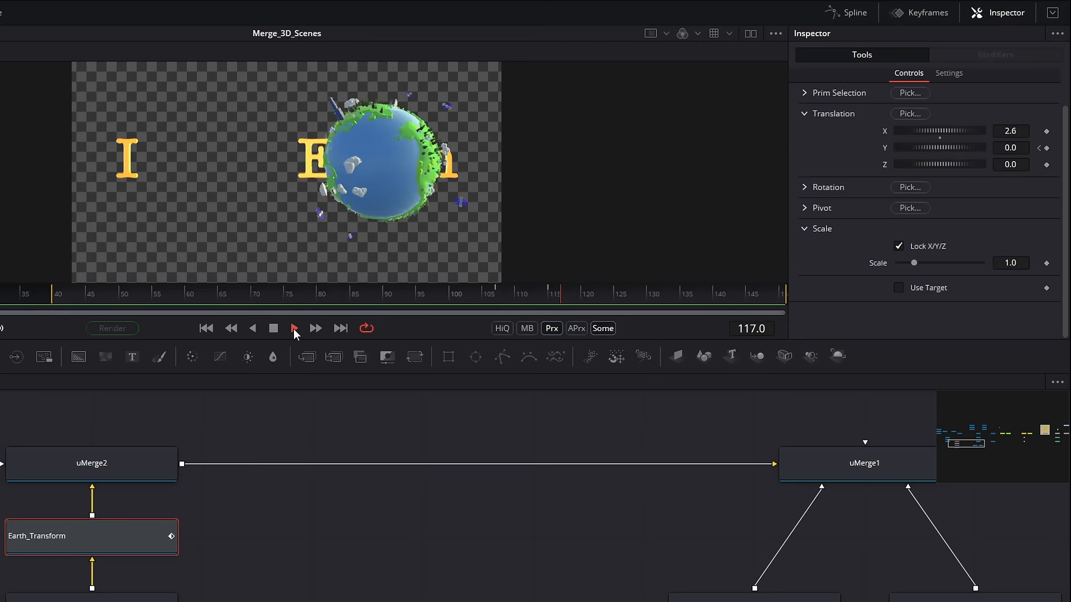
click(275, 329)
drag(442, 298, 448, 297)
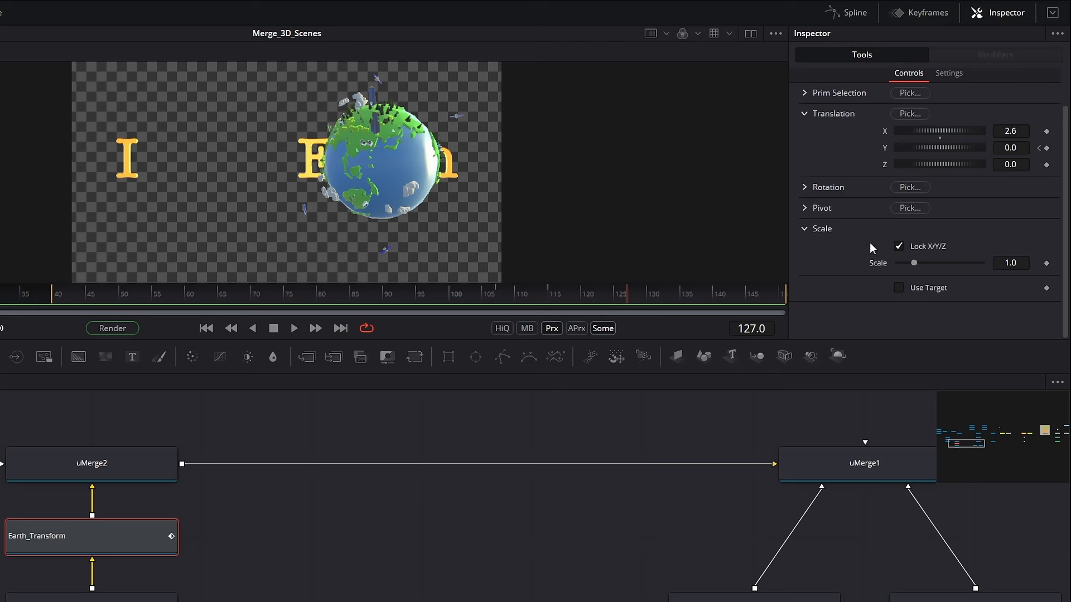
Unlock Earth_Transform's scale axes and keyframe the X, Y and Z scale at frame 111
click(898, 247)
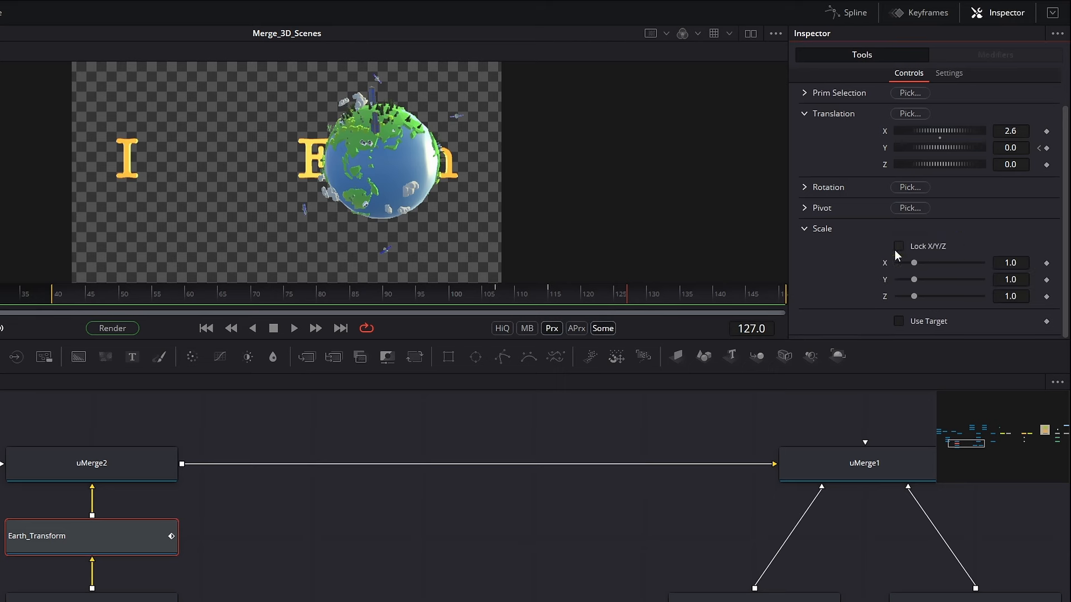
drag(502, 295, 525, 295)
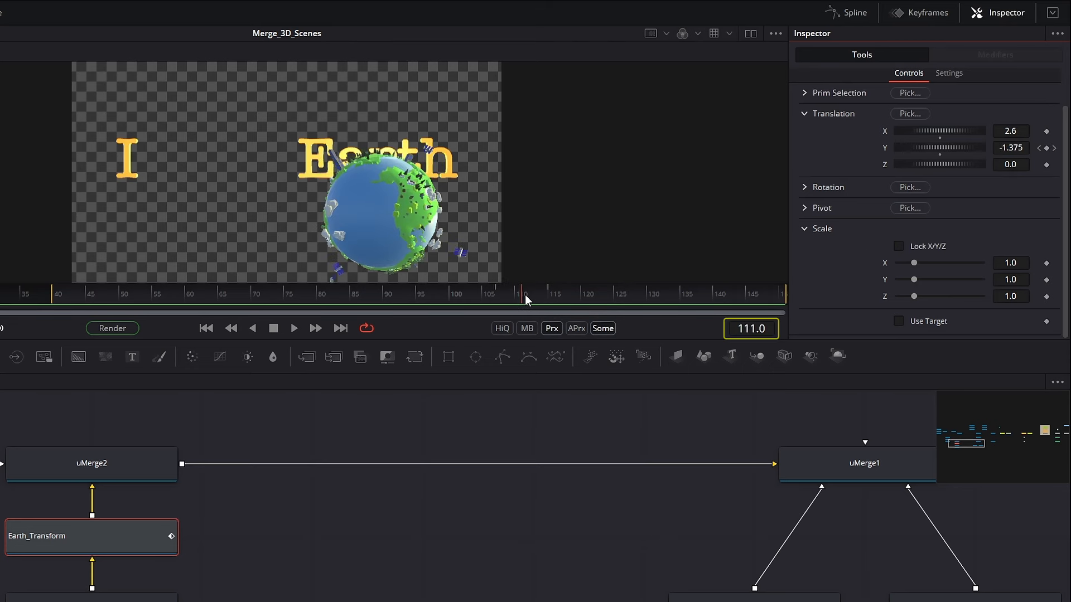
click(1046, 263)
click(1046, 279)
click(1047, 296)
Stretch the Earth vertically by setting its Y scale to 1.103 at frame 109
drag(524, 297, 518, 297)
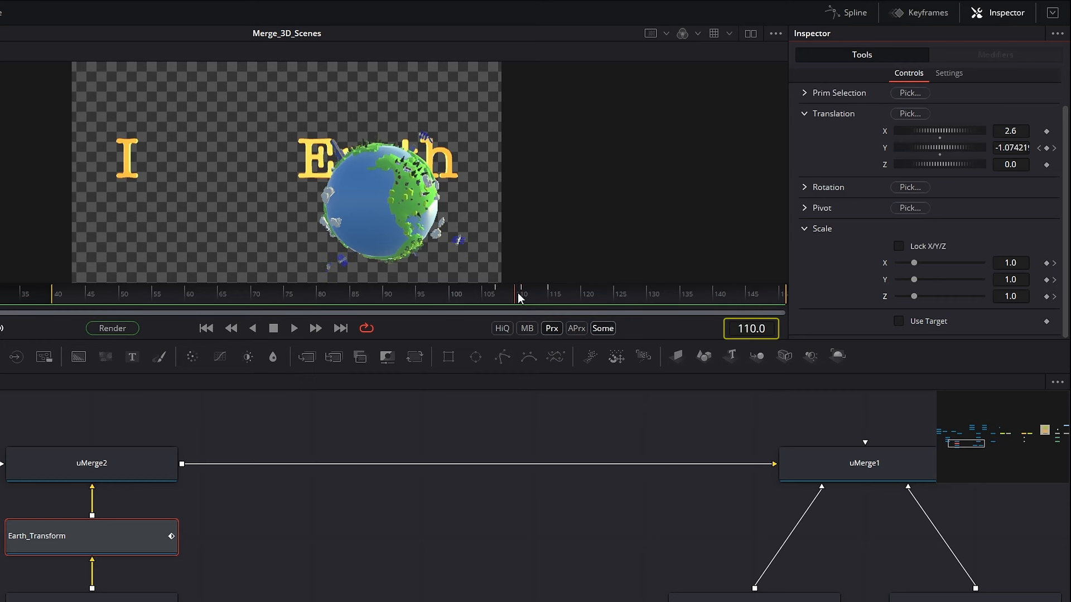
drag(516, 294, 513, 294)
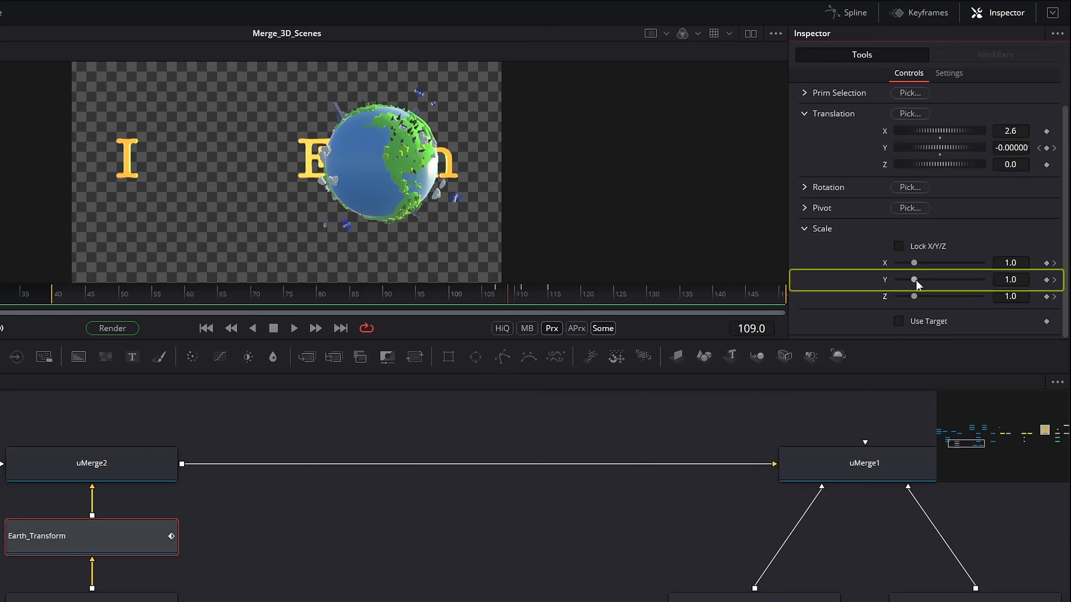
drag(916, 280, 918, 280)
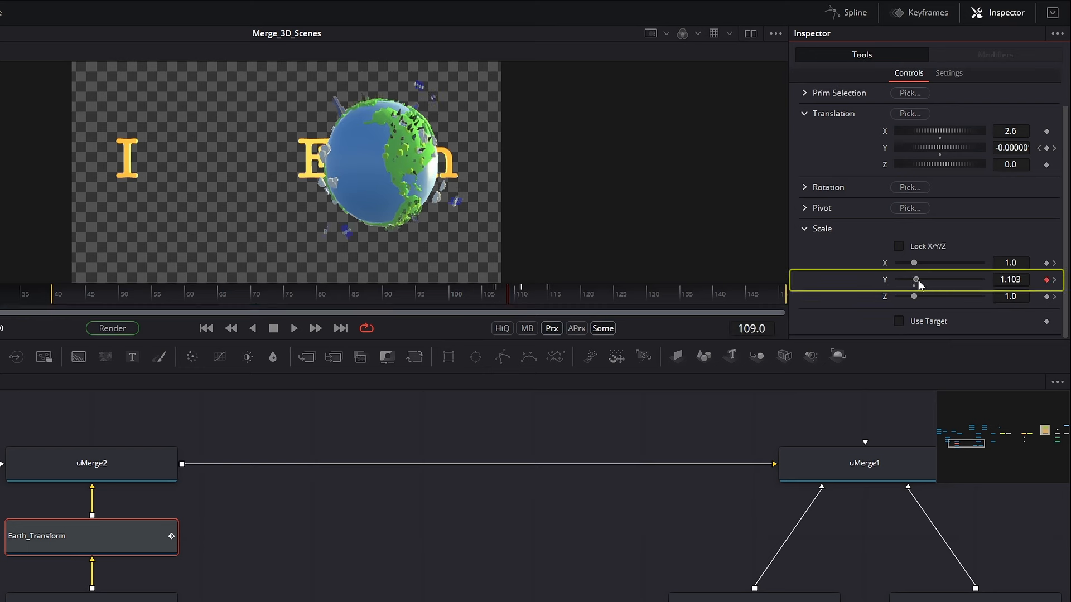
Squash the Earth with a Y scale of 0.828 at frame 111 and restore it to 1.0 at frame 115
click(498, 293)
drag(498, 293, 524, 300)
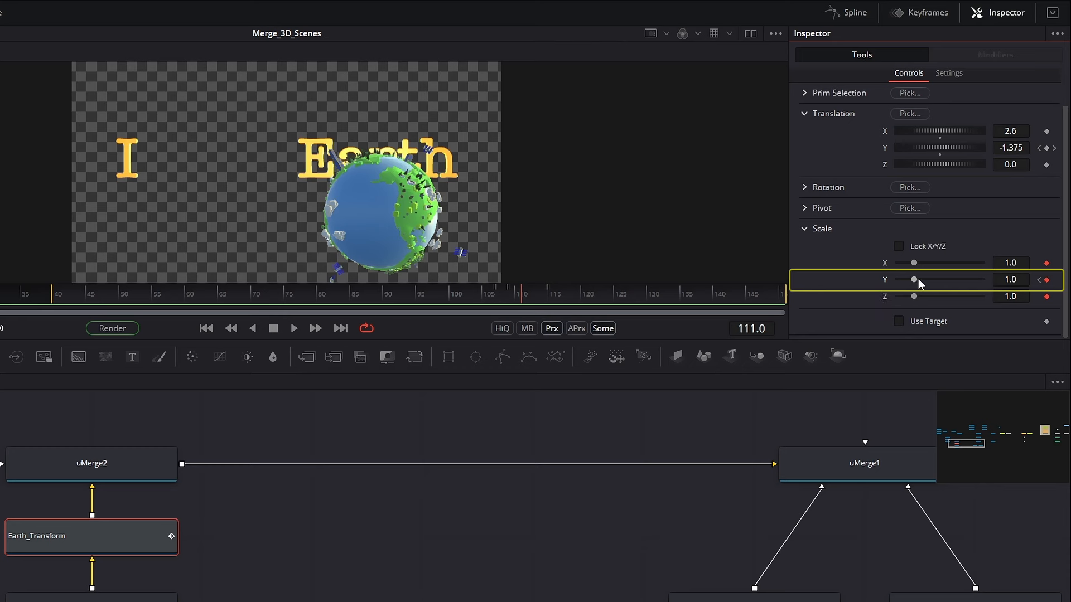
drag(914, 280, 912, 280)
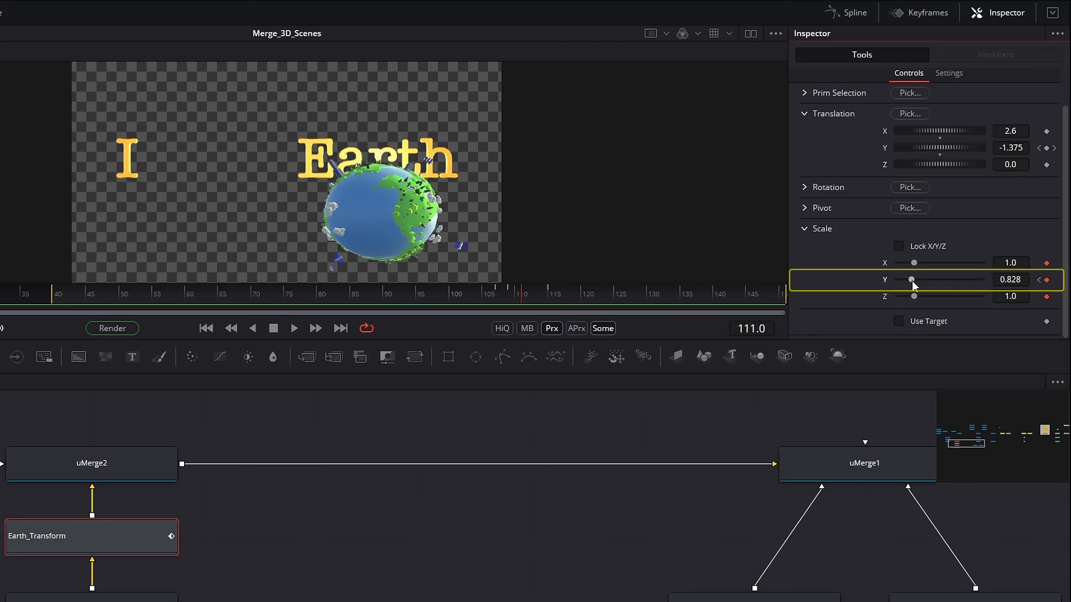
drag(509, 294, 551, 301)
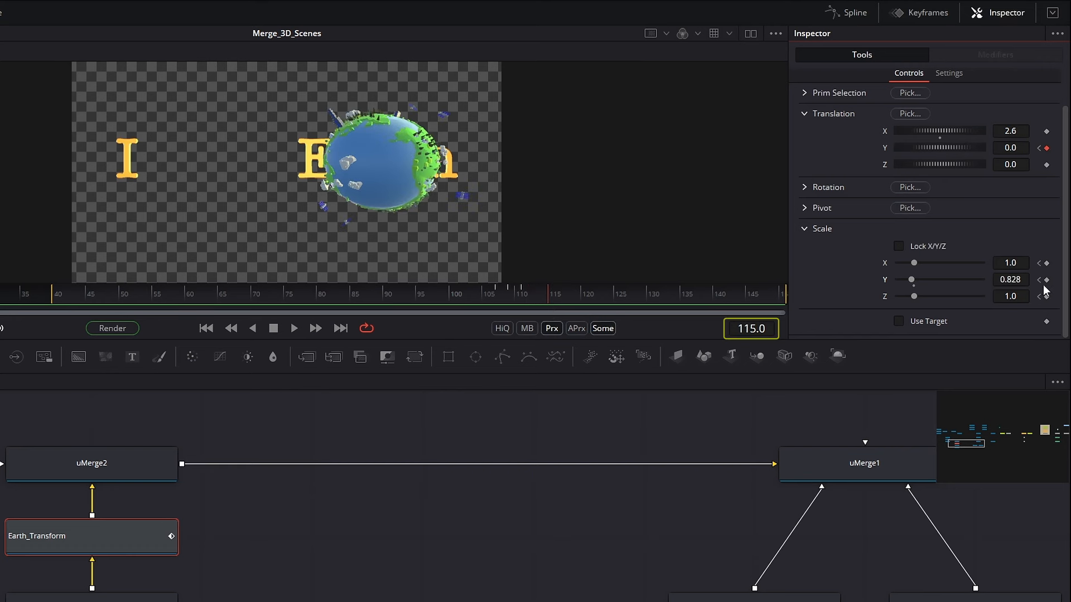
click(914, 285)
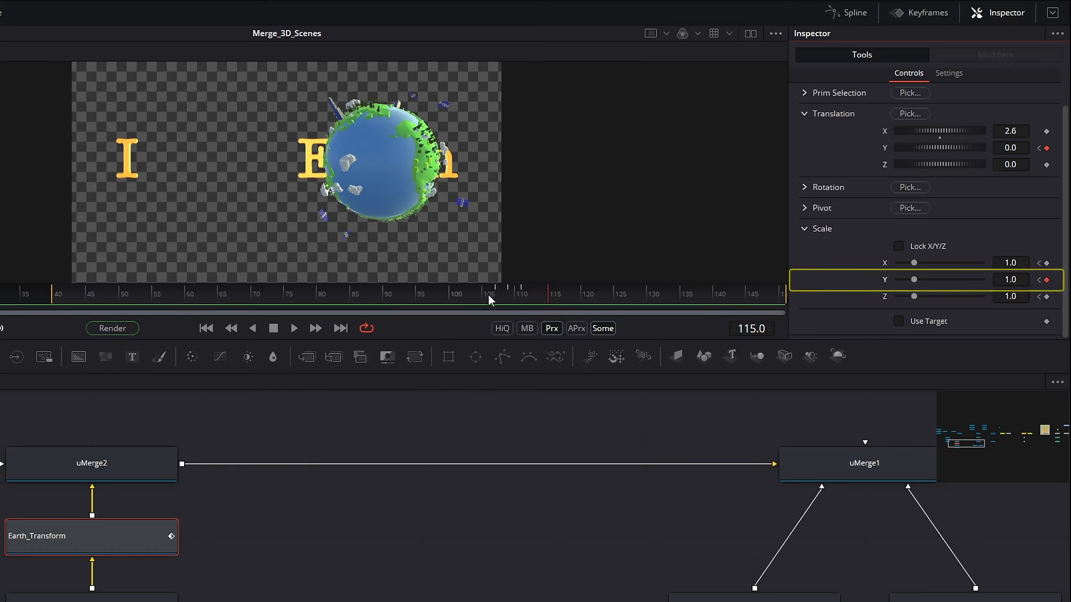
Narrow the Earth at frame 109 by setting both its X and Z scale to 0.946
mouse_move(527, 293)
mouse_down()
mouse_move(502, 297)
mouse_move(514, 298)
mouse_up()
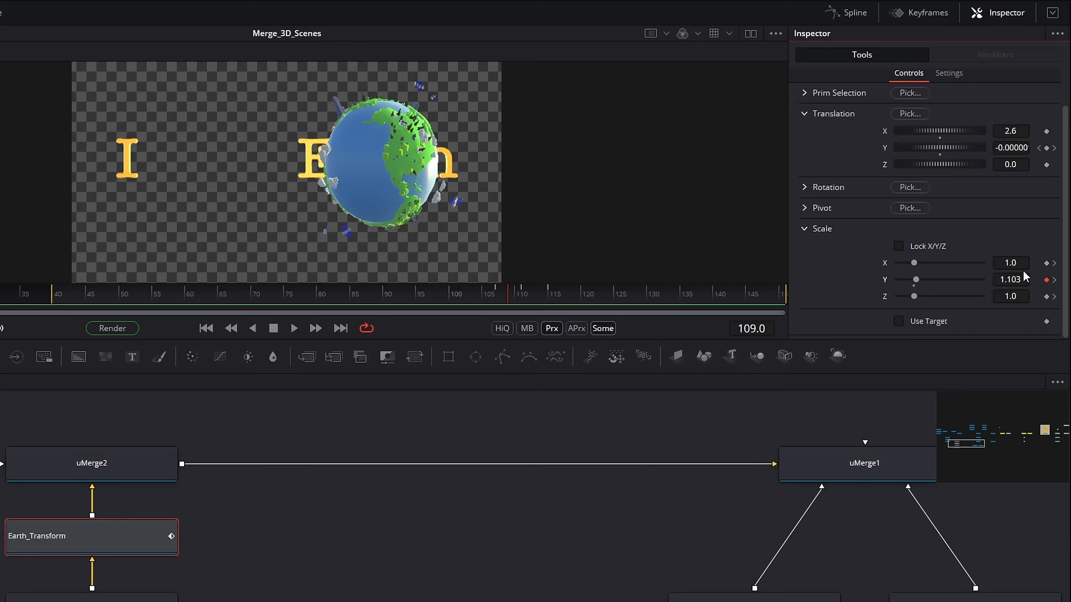
drag(914, 264, 913, 264)
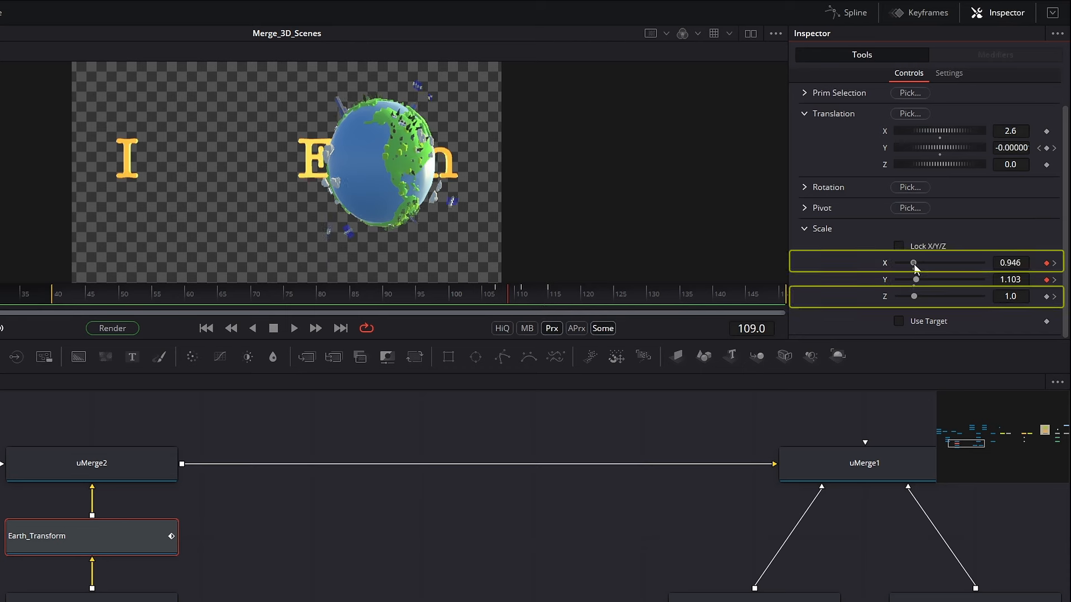
drag(915, 297, 912, 297)
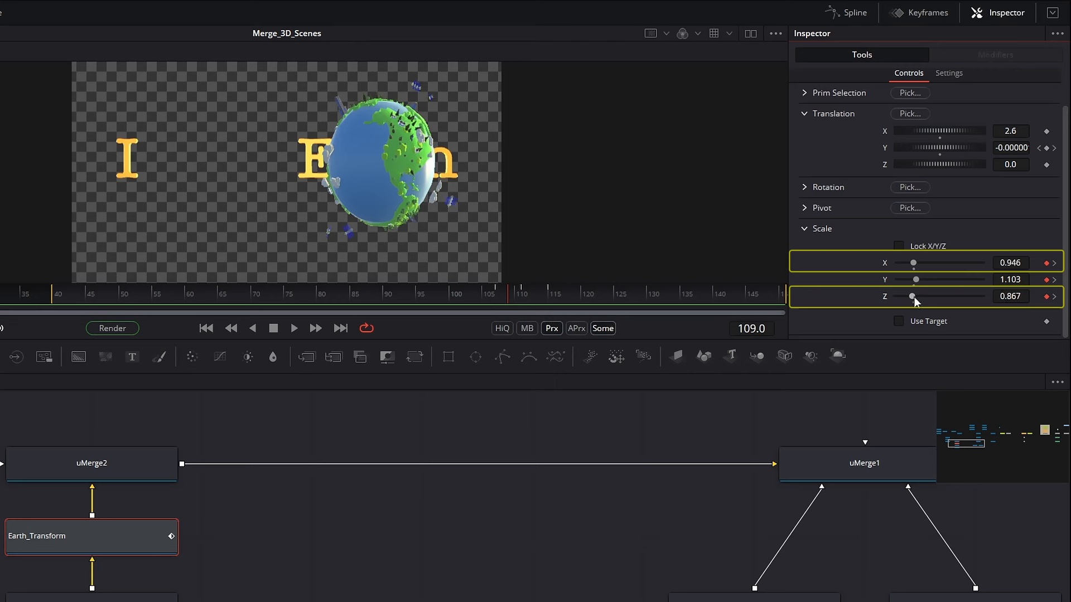
click(1009, 263)
double_click(1009, 297)
text(0.946)
key(Tab)
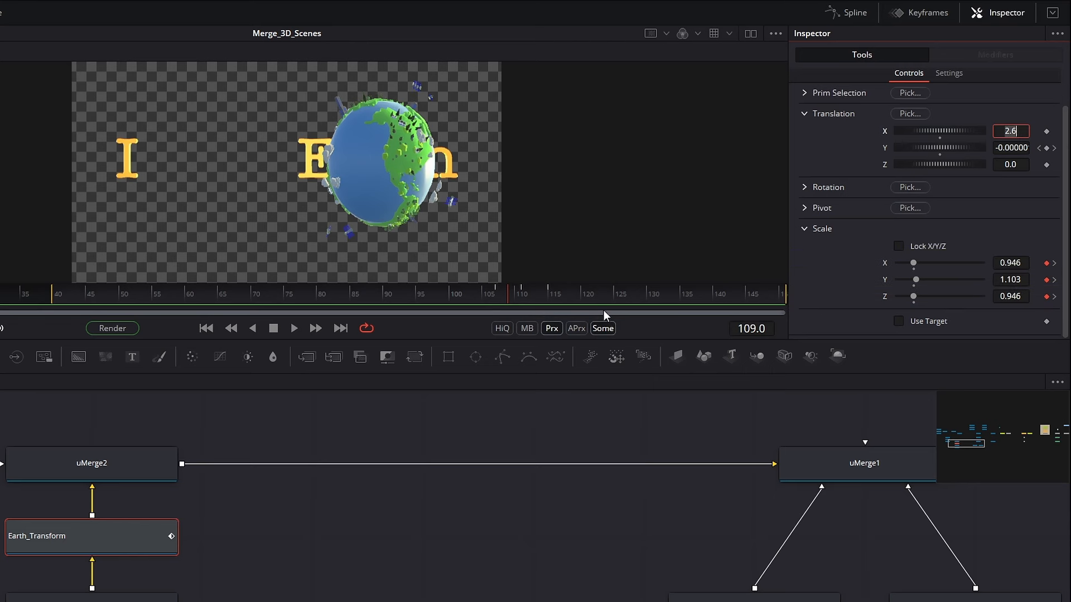
Play and scrub through the Earth's squash-and-stretch drop between frames 100 and 118
click(498, 294)
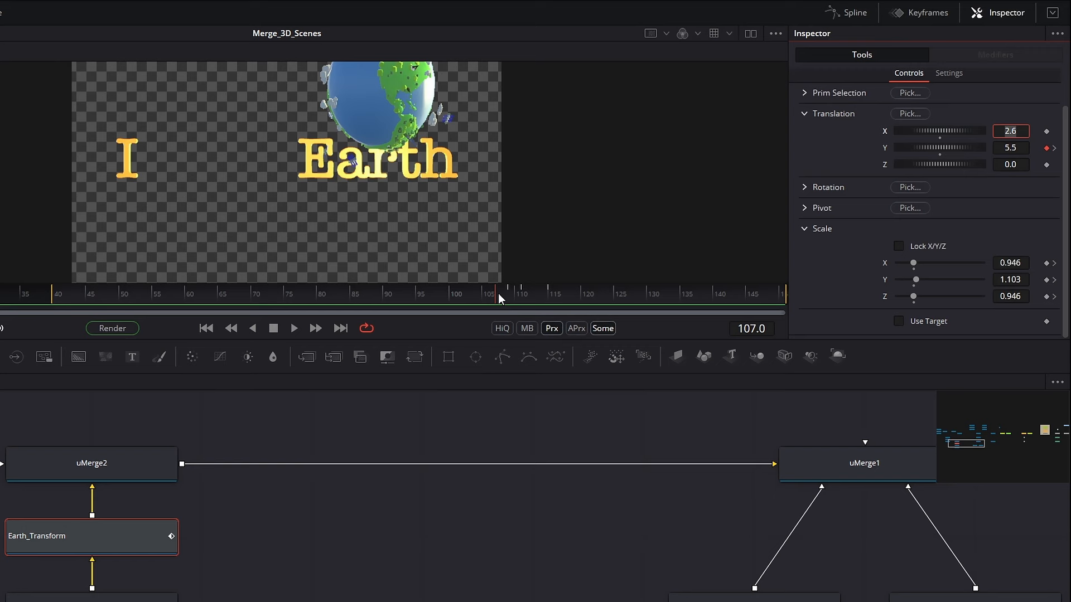
click(293, 329)
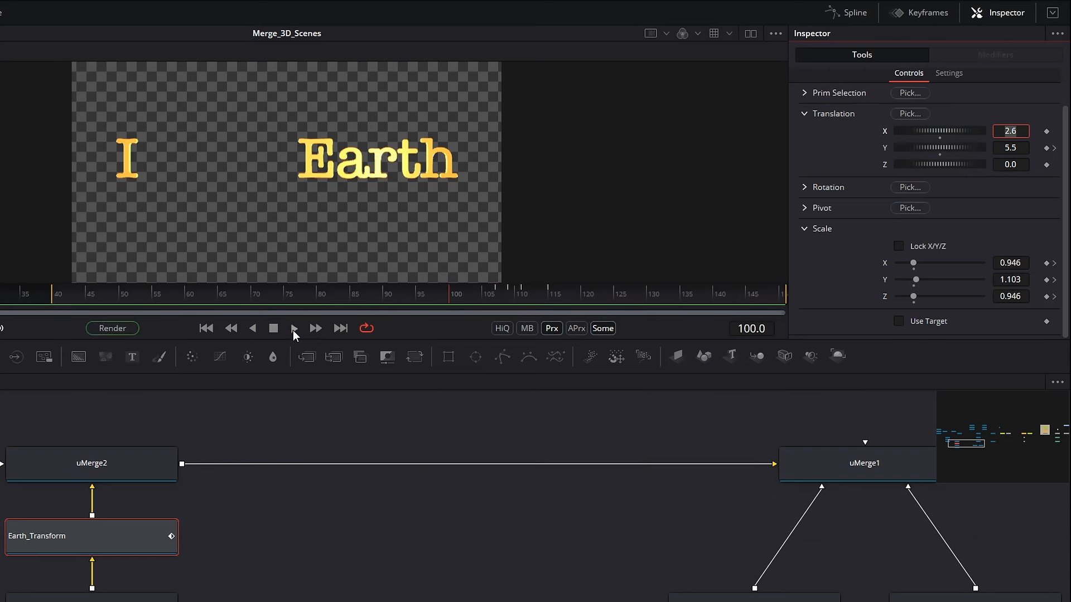
click(294, 331)
click(269, 330)
click(453, 295)
drag(453, 296, 574, 311)
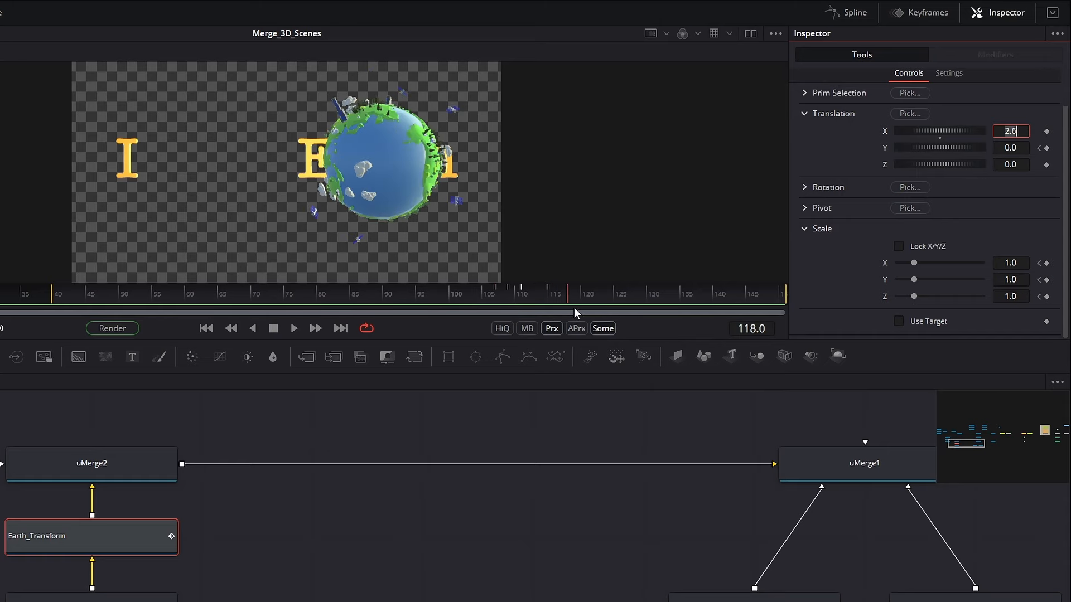
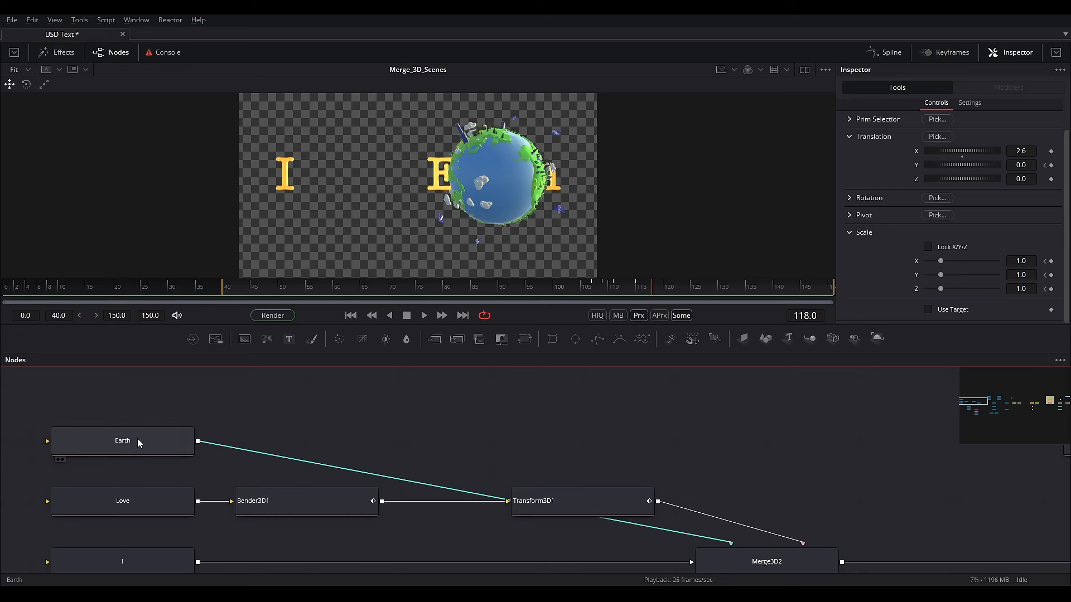
Insert a Transform3D node between the Earth text node and Merge3D2
click(138, 441)
key(shift+space)
text(transform)
key(Return)
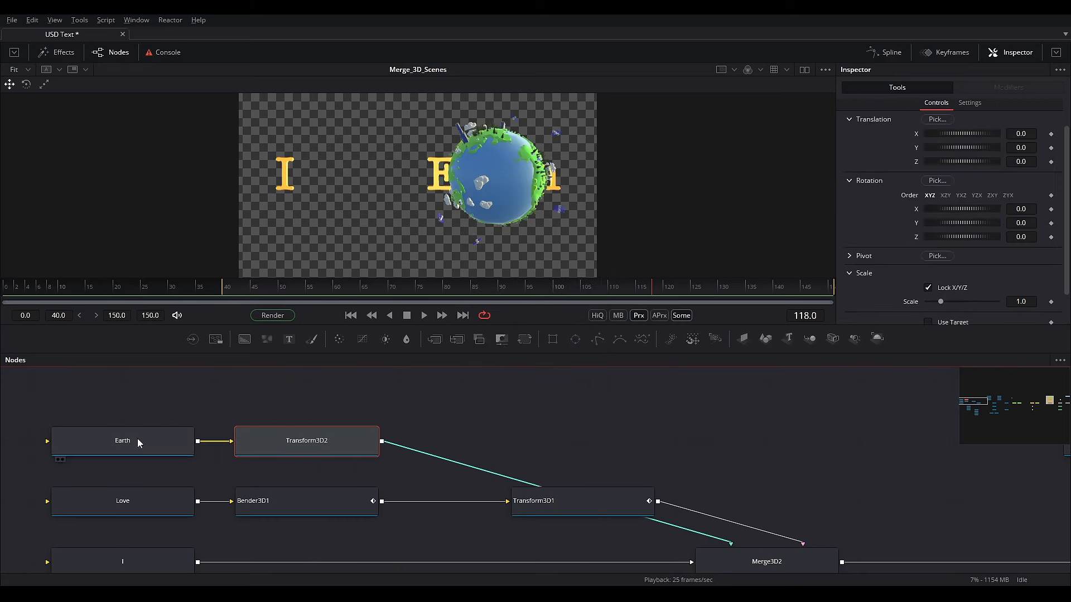
At frame 107, unlock Transform3D2's scale axes and keyframe its Y translation at 0.0 and Y scale at 1.0
drag(344, 447, 586, 445)
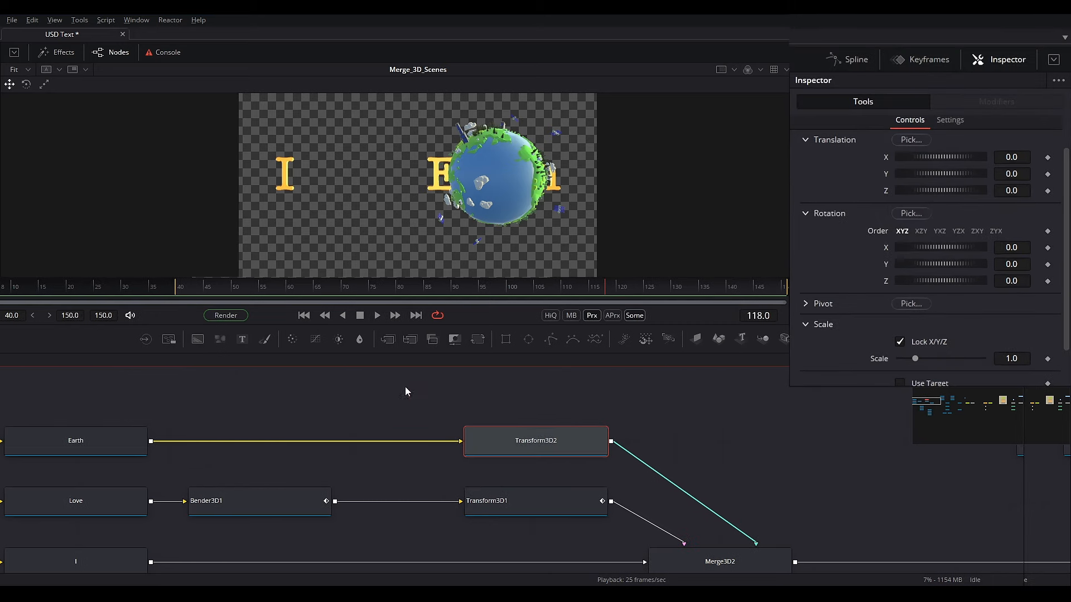
drag(574, 296, 545, 296)
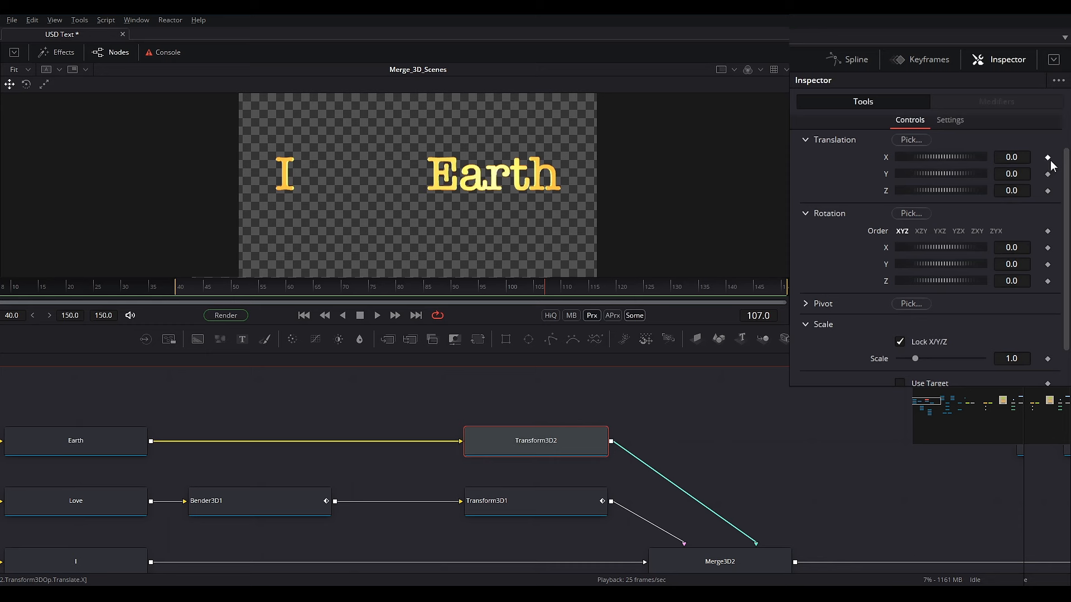
click(900, 342)
scroll(906, 343, down, 3)
click(1048, 298)
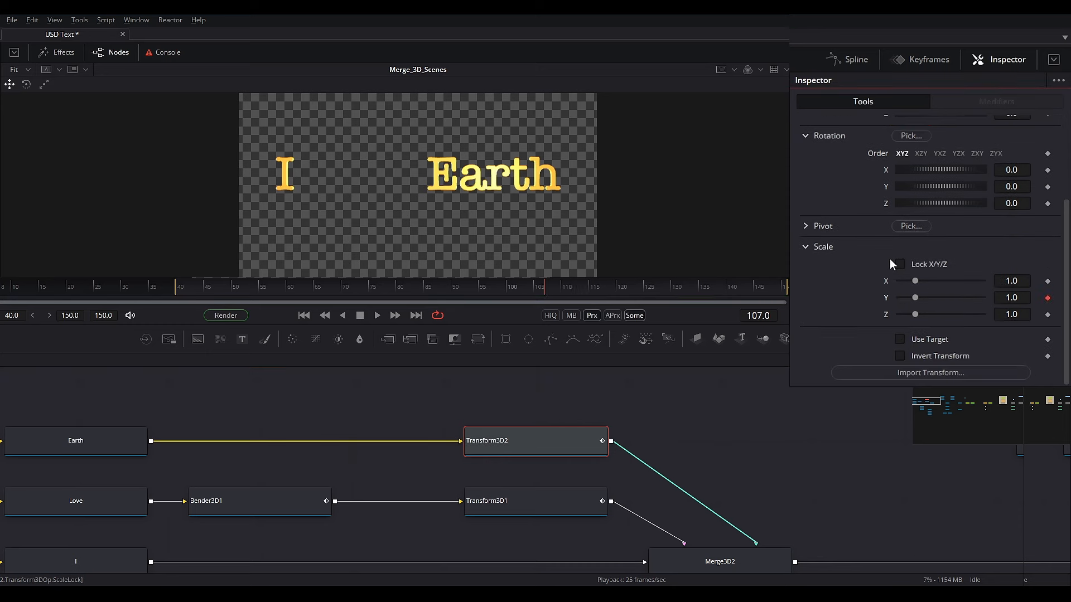
At frame 108, keyframe Transform3D2's Y translation at 0.0 and squash the Earth text with a Y scale of 0.631
click(549, 290)
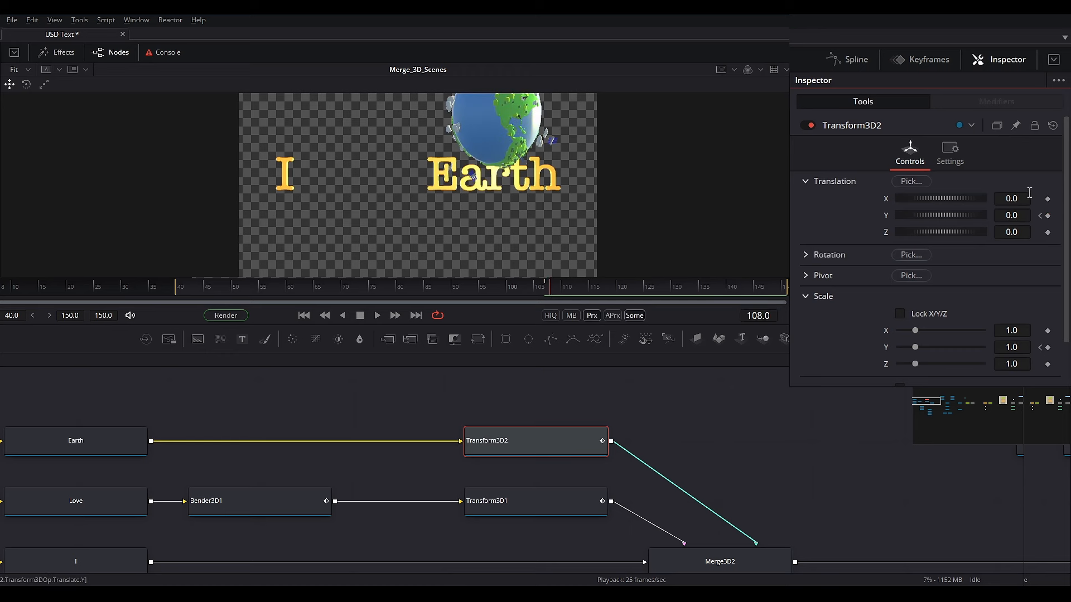
click(1048, 347)
drag(916, 347, 910, 347)
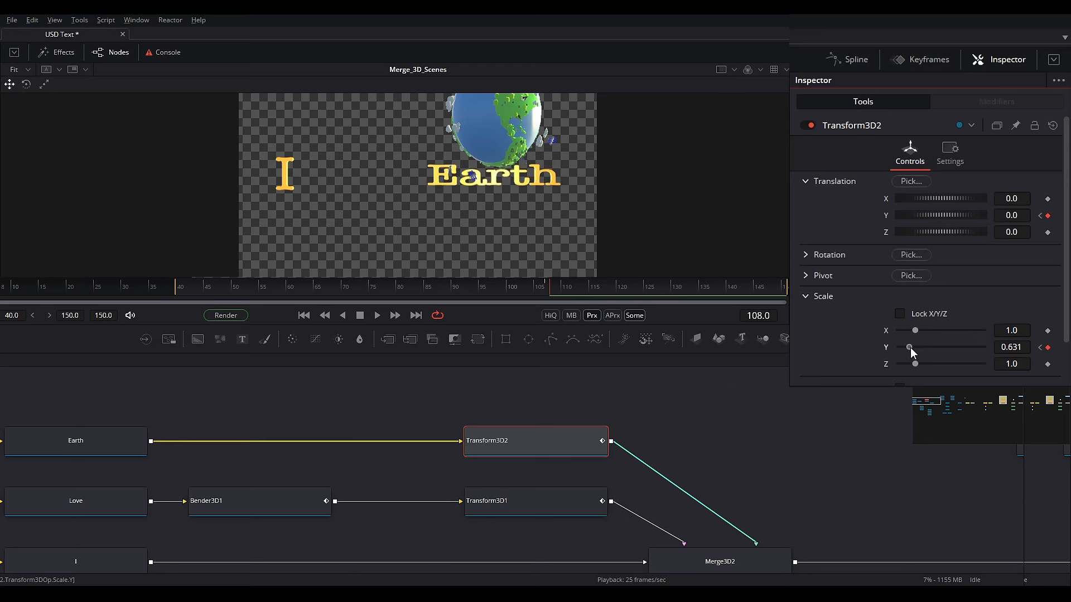
click(549, 289)
drag(548, 290, 551, 290)
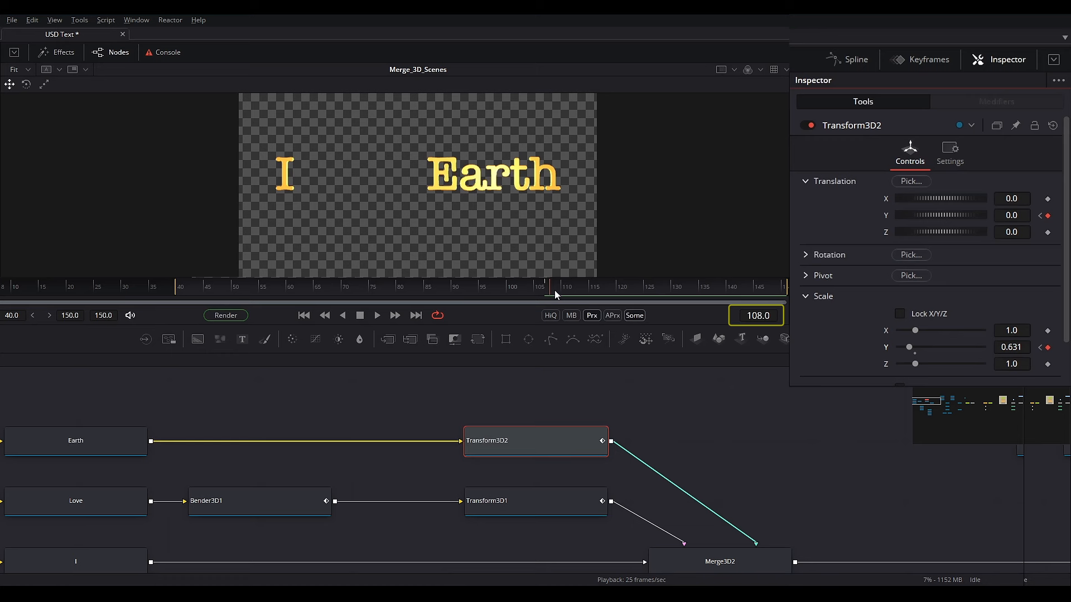
Push the Earth text down with Y translation -2.319 at frame 109, -3.283 at frame 110 and -4.587 at frame 112
click(555, 290)
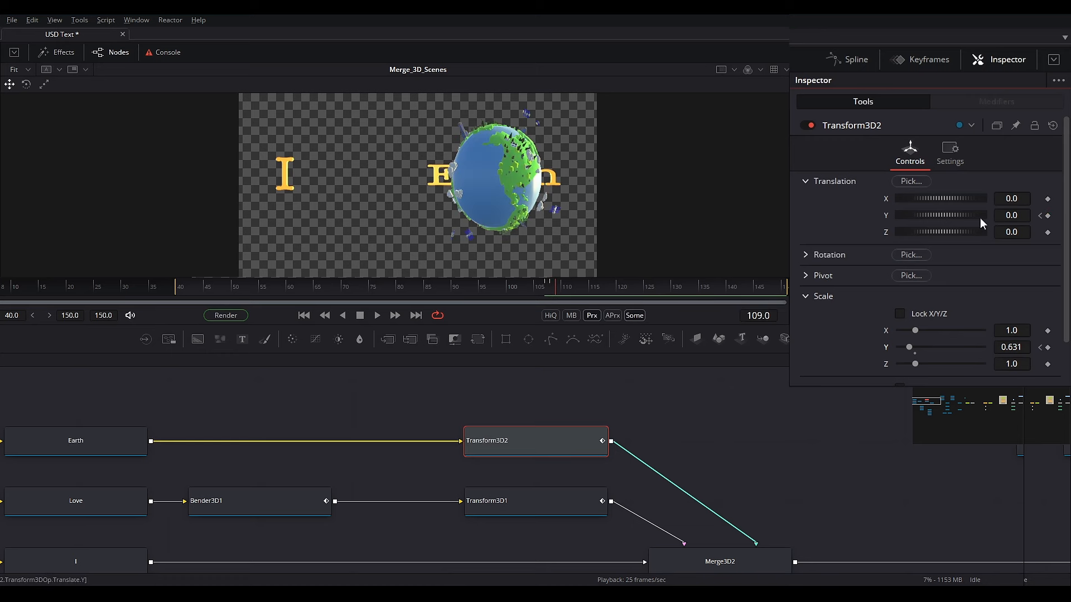
drag(978, 217, 925, 216)
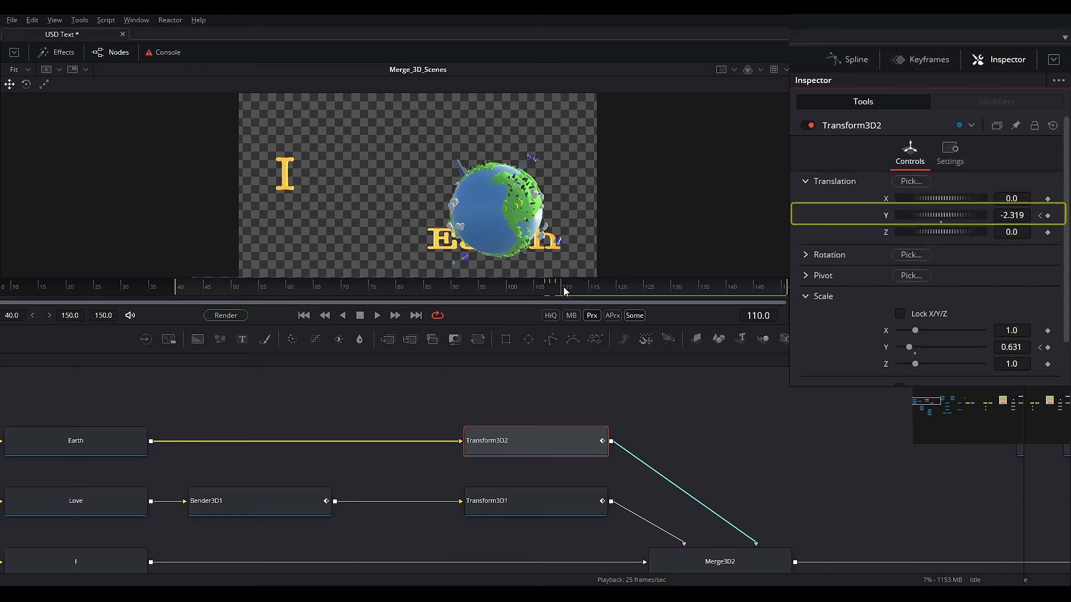
drag(1002, 215, 939, 220)
key(Right)
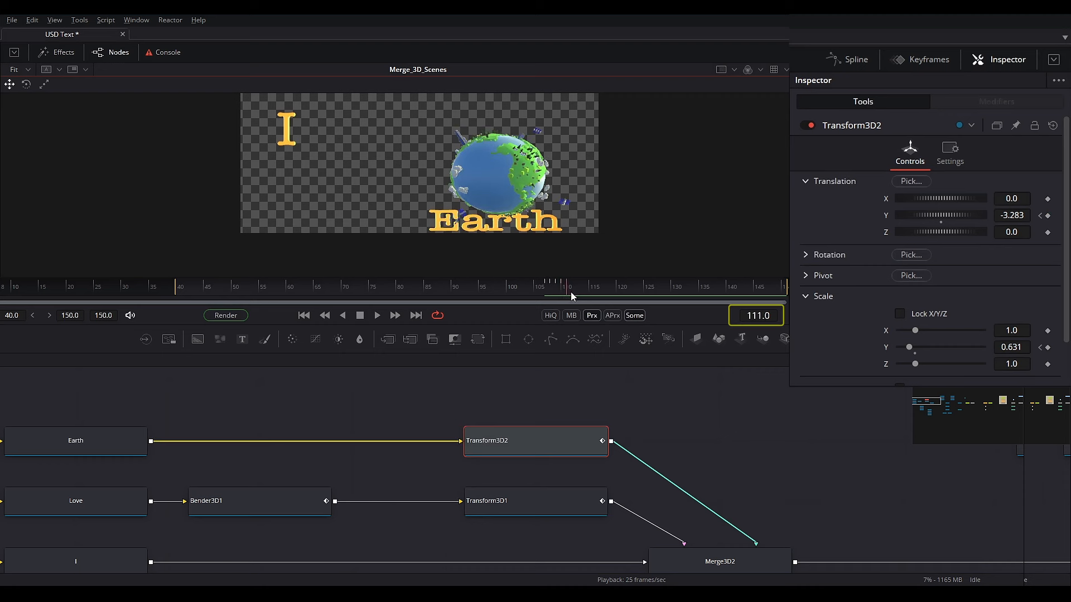
click(572, 293)
drag(973, 214, 946, 215)
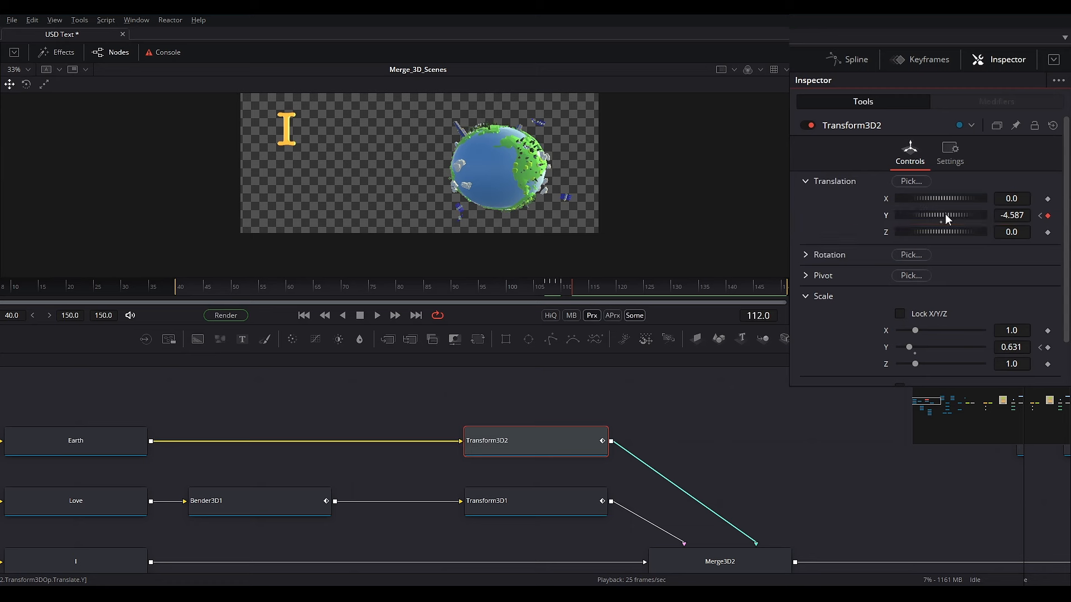
click(567, 290)
click(548, 288)
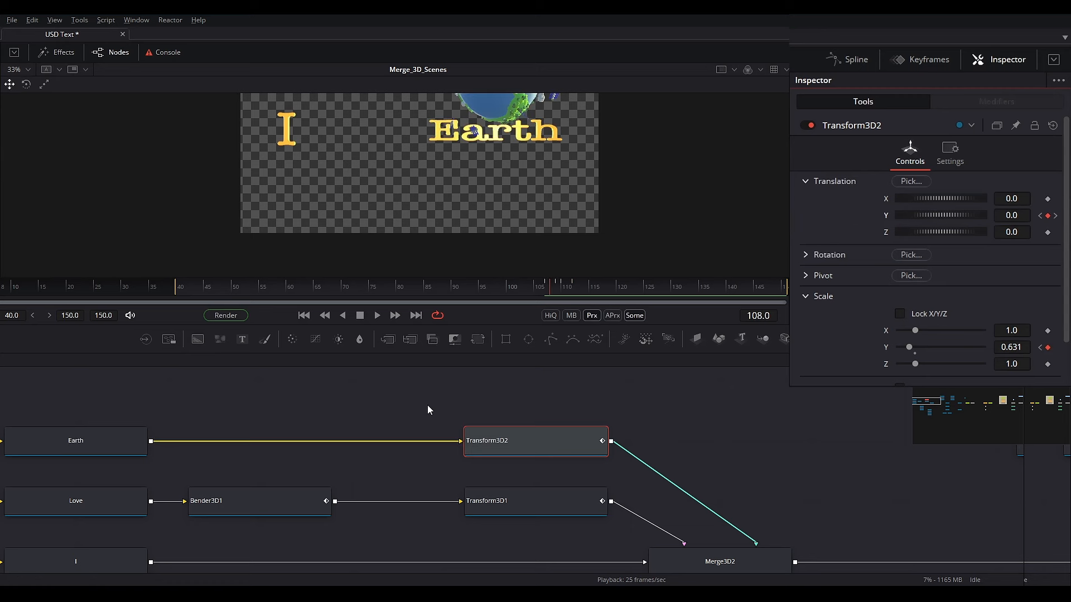
Insert a Bender 3D node between the Earth text node and Transform3D2
click(116, 440)
key(shift+space)
text(bender)
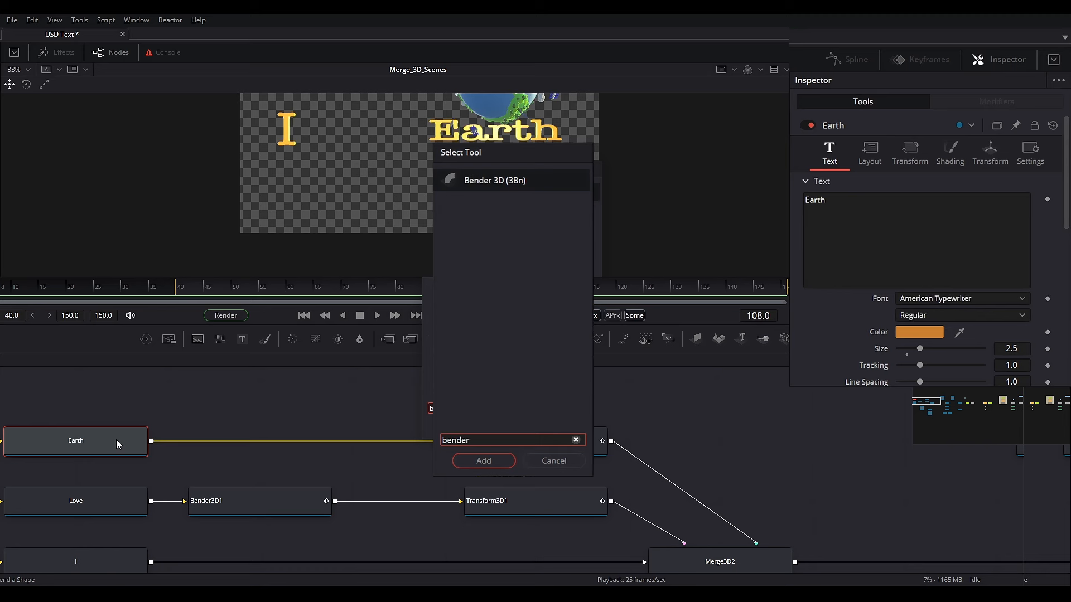
key(Return)
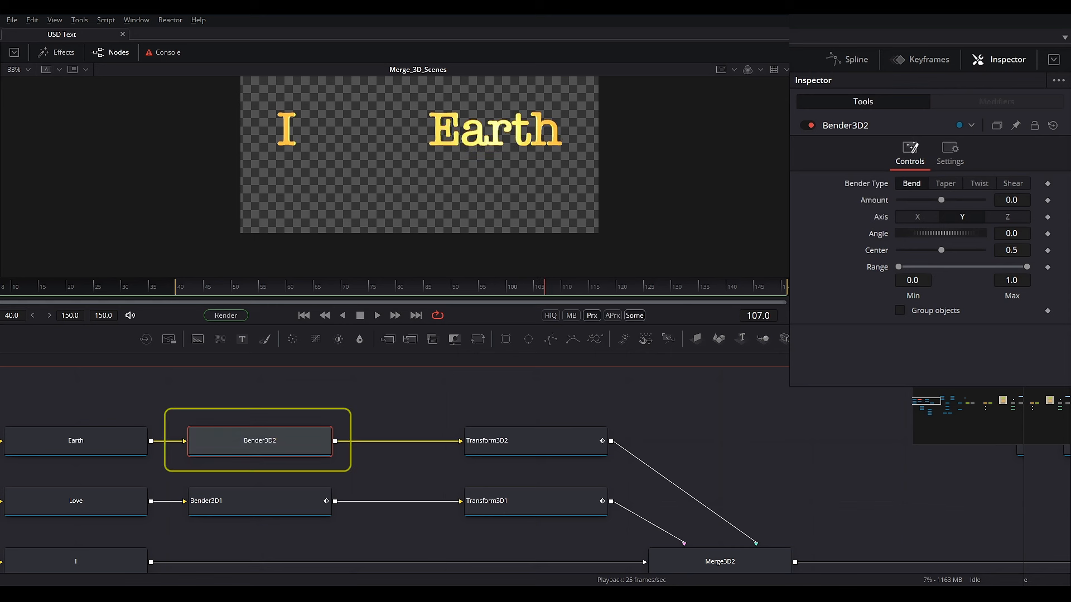
Set Bender3D2 to the X axis with grouped objects, and keyframe its amount at 0.0 on frame 107 and 0.02 on frame 108
click(917, 216)
click(900, 311)
click(1048, 201)
key(Right)
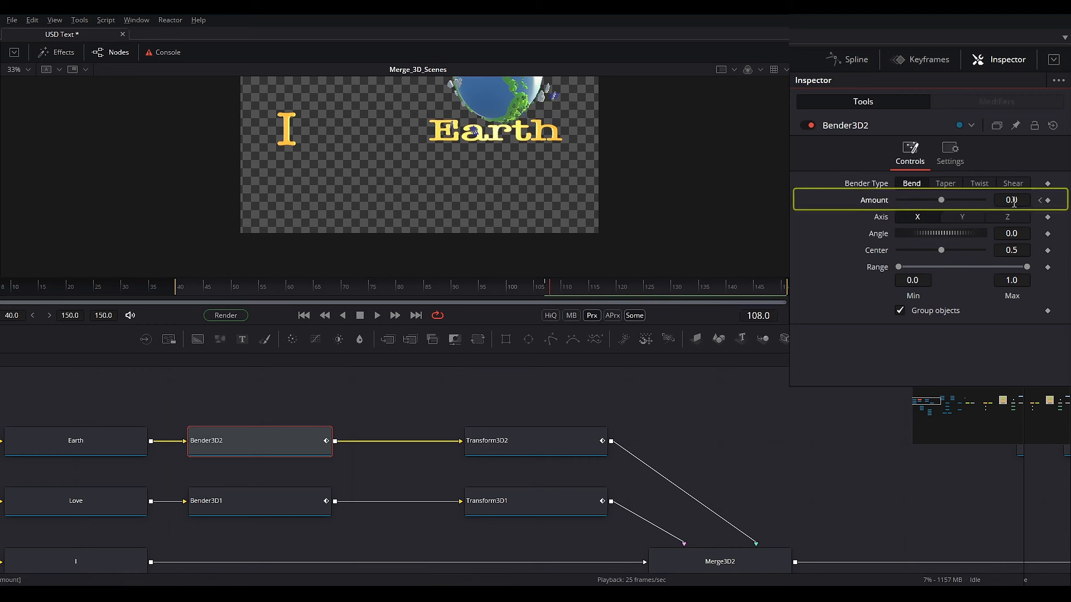
drag(1013, 204, 1019, 204)
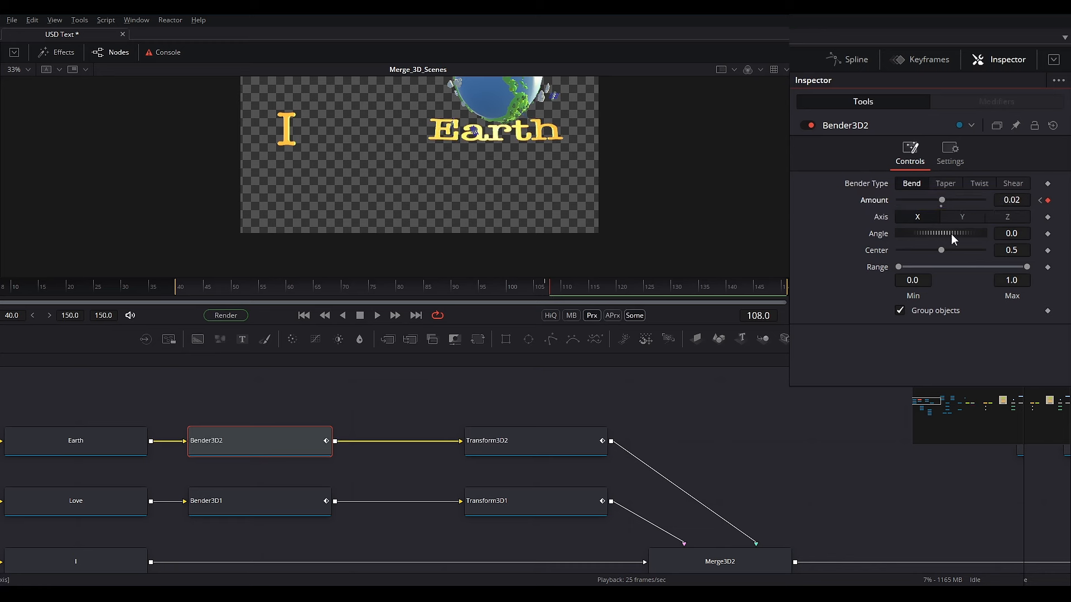
Bend the Earth text around the globe with a Bender3D2 amount of 0.27 at frame 110, and scrub through the motion
click(575, 295)
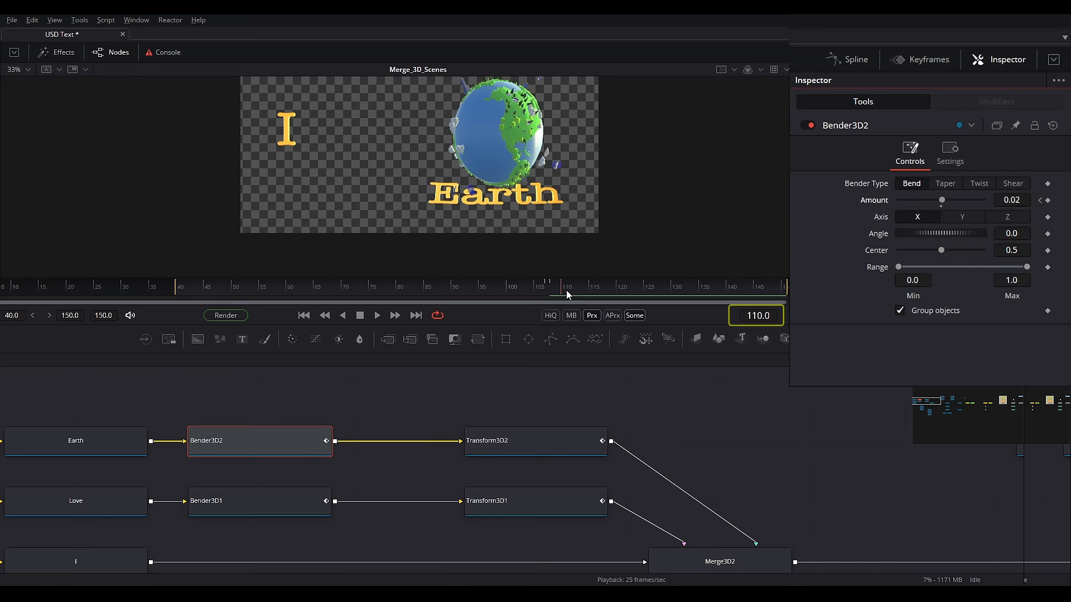
key(Left)
drag(958, 208, 965, 215)
drag(962, 208, 955, 208)
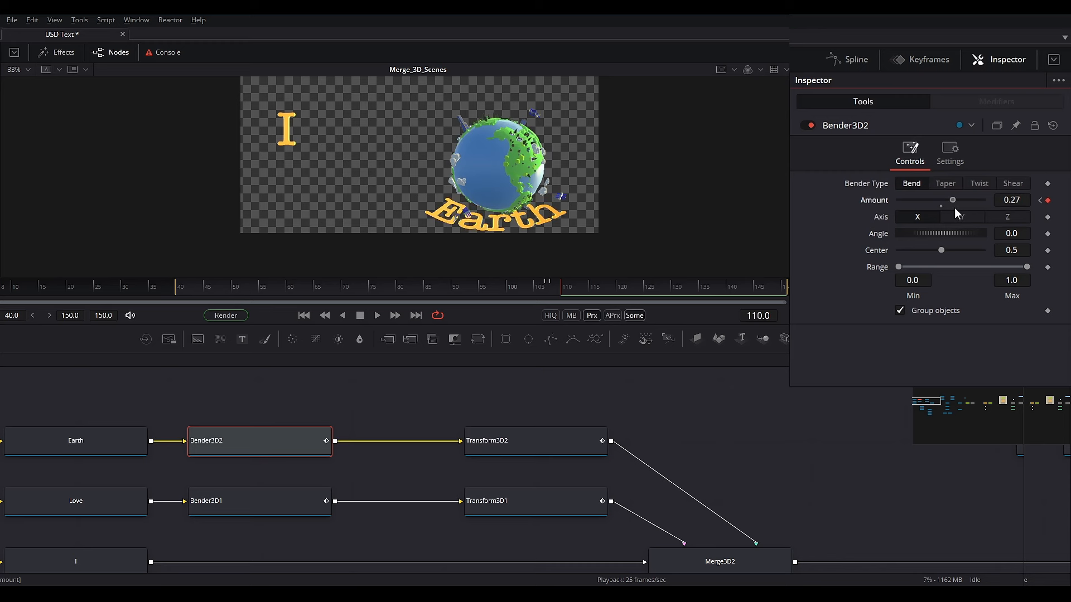
drag(561, 288, 609, 299)
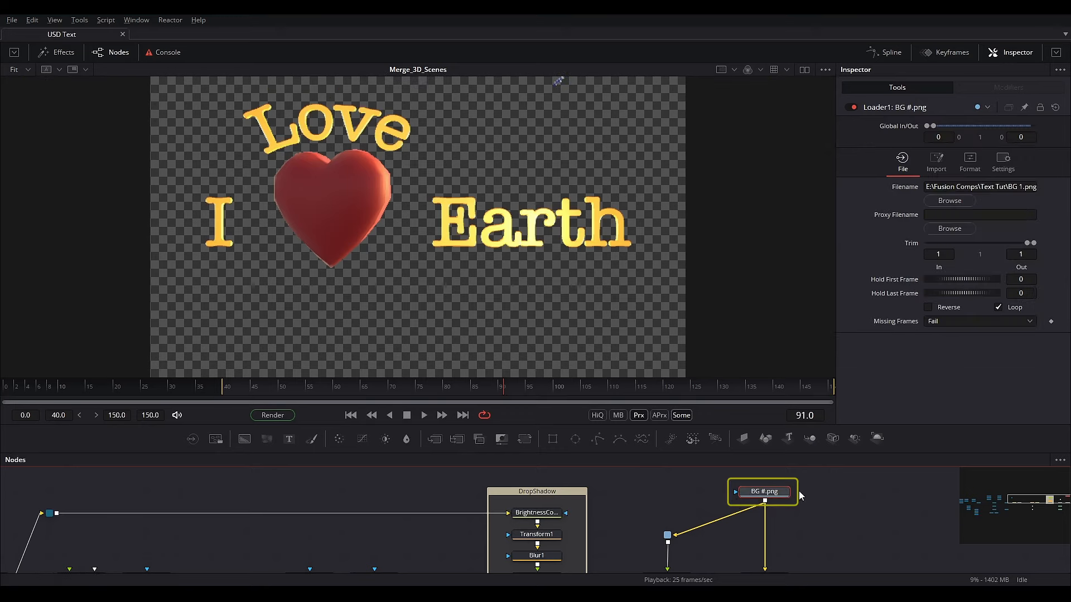
Browse the image files for the BG #.png background loader without replacing its file
click(941, 205)
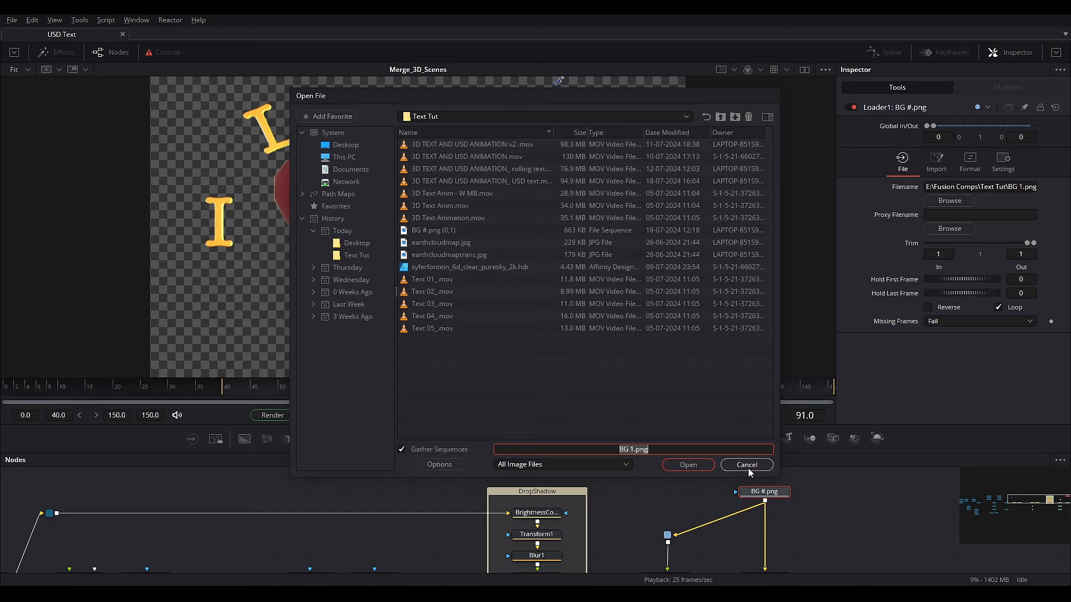
click(747, 465)
scroll(761, 491, down, 2)
scroll(770, 500, down, 2)
click(765, 510)
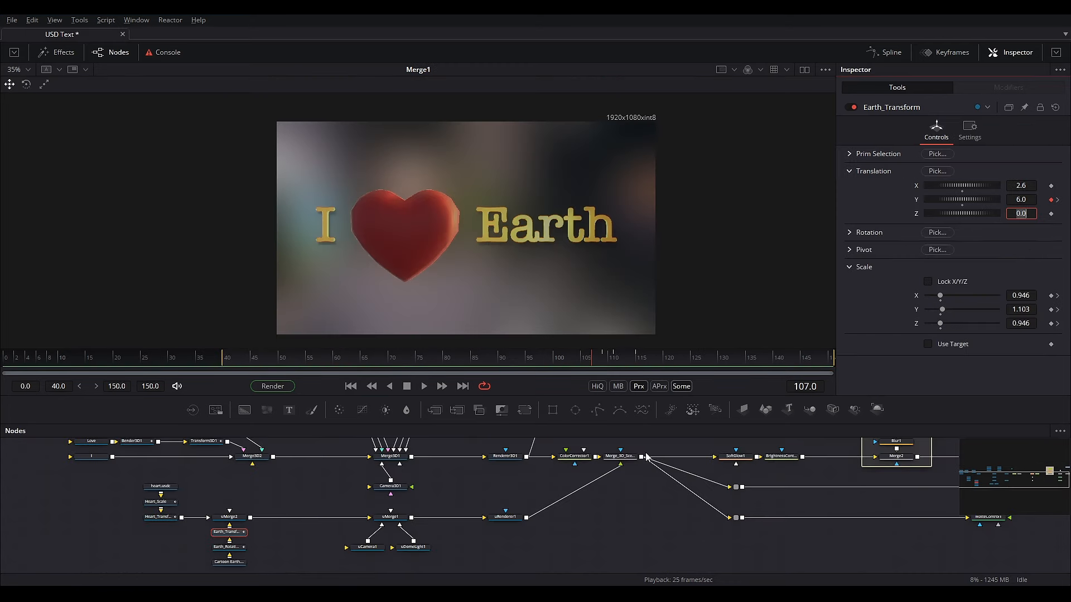
Examine the Merge1 composite at frame 130, zooming in on the edges of the heart and the Earth model
scroll(687, 466, down, 3)
scroll(658, 489, up, 3)
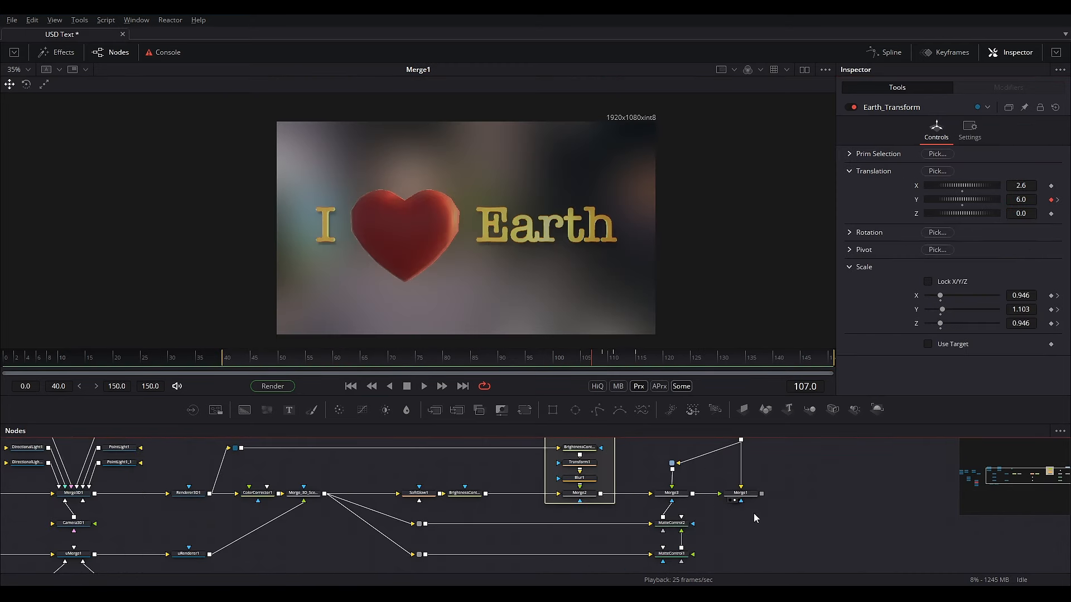
key(ctrl+1)
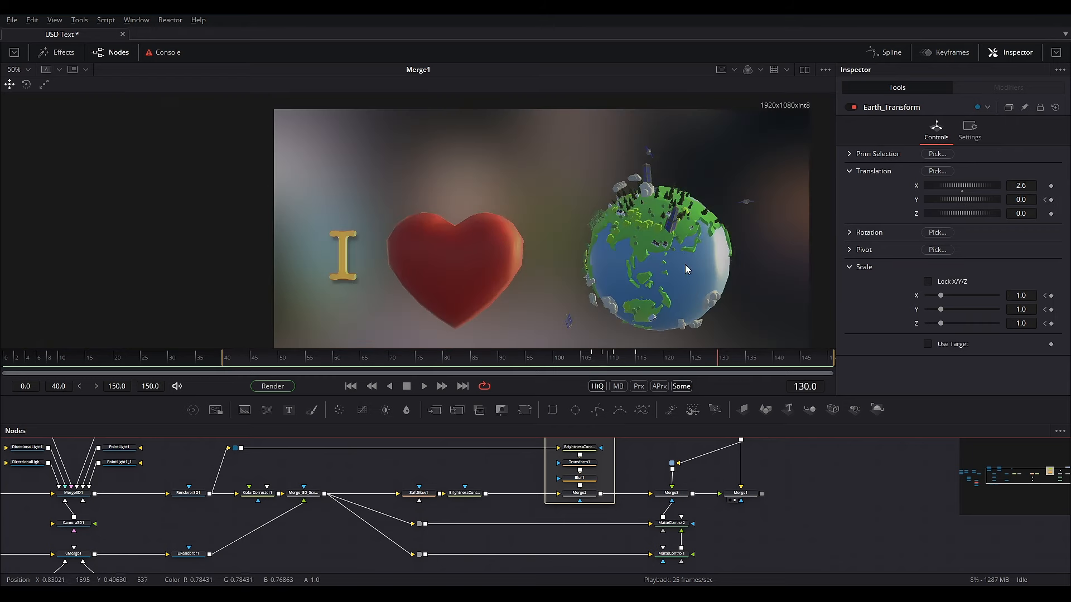
scroll(577, 256, up, 5)
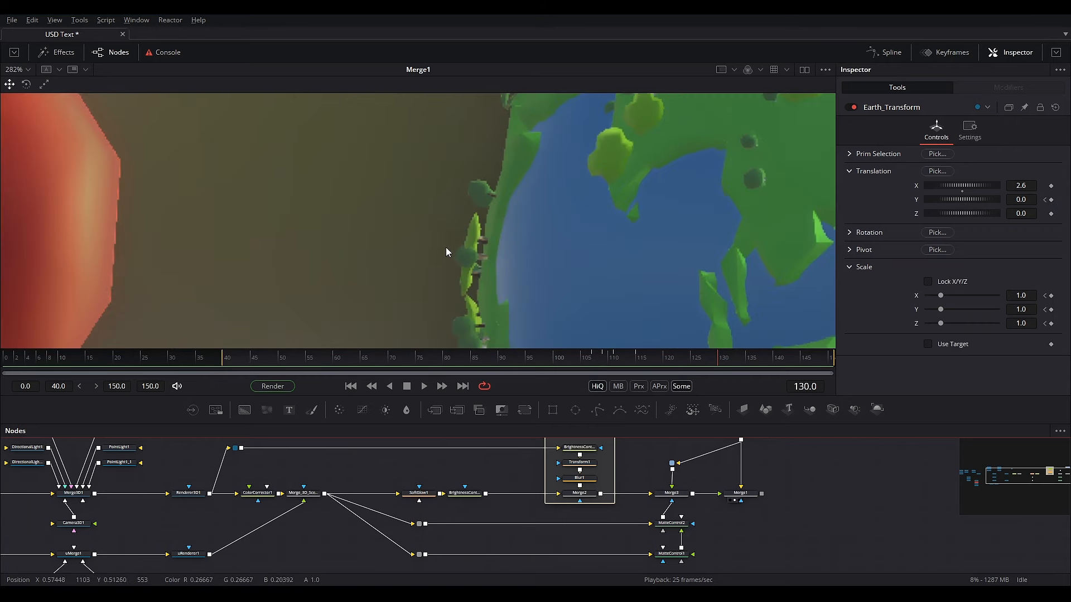
scroll(446, 247, down, 2)
scroll(226, 517, down, 3)
scroll(207, 519, up, 2)
Insert an Alpha Multiply node after uRenderer1
drag(207, 518, 355, 541)
scroll(385, 458, up, 2)
click(296, 529)
key(shift+space)
text(bender)
text(alpha)
click(490, 203)
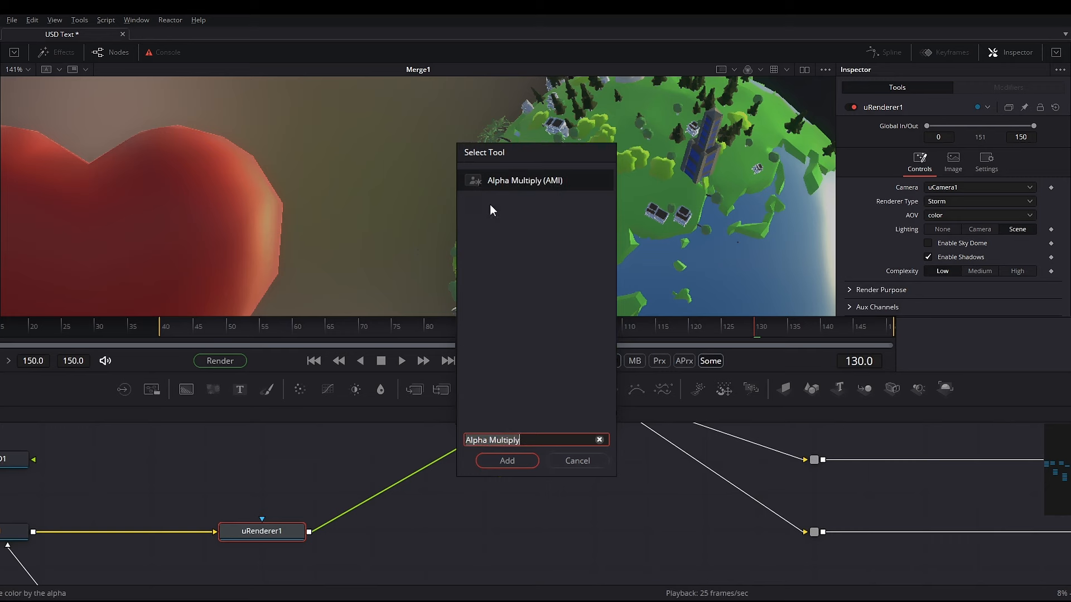
click(507, 461)
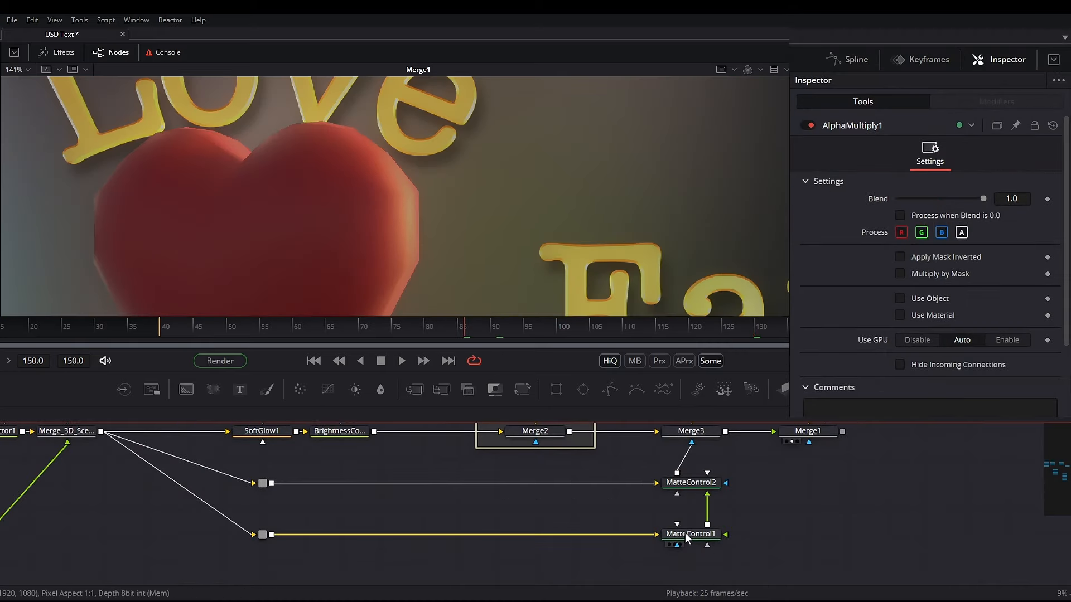
Show MatteControl2's alpha beside the Merge1 composite and reduce MatteControl1's blur
click(686, 534)
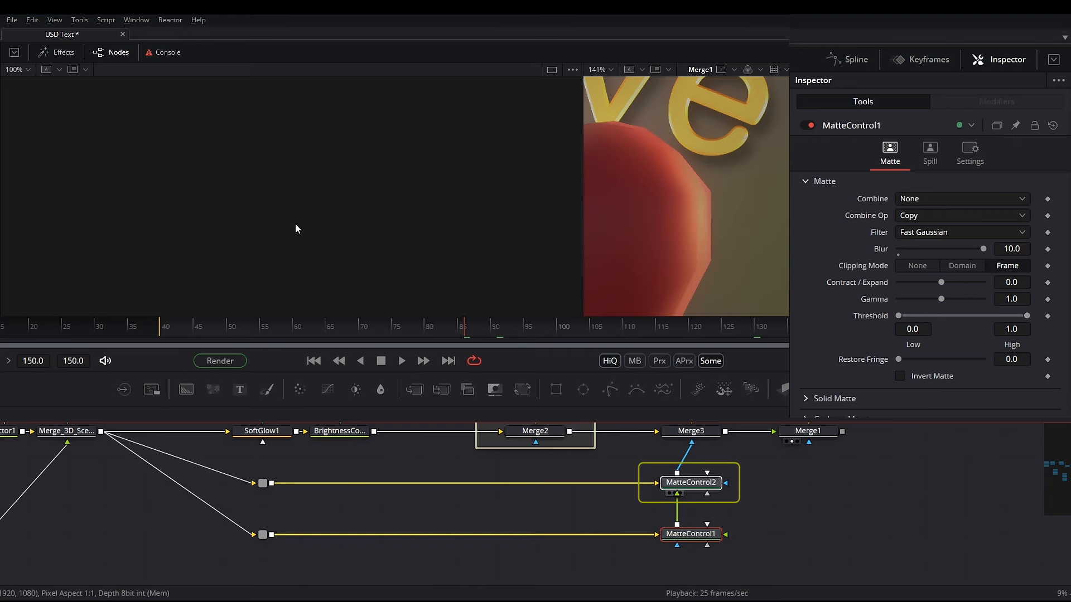
drag(295, 229, 299, 230)
drag(583, 229, 382, 230)
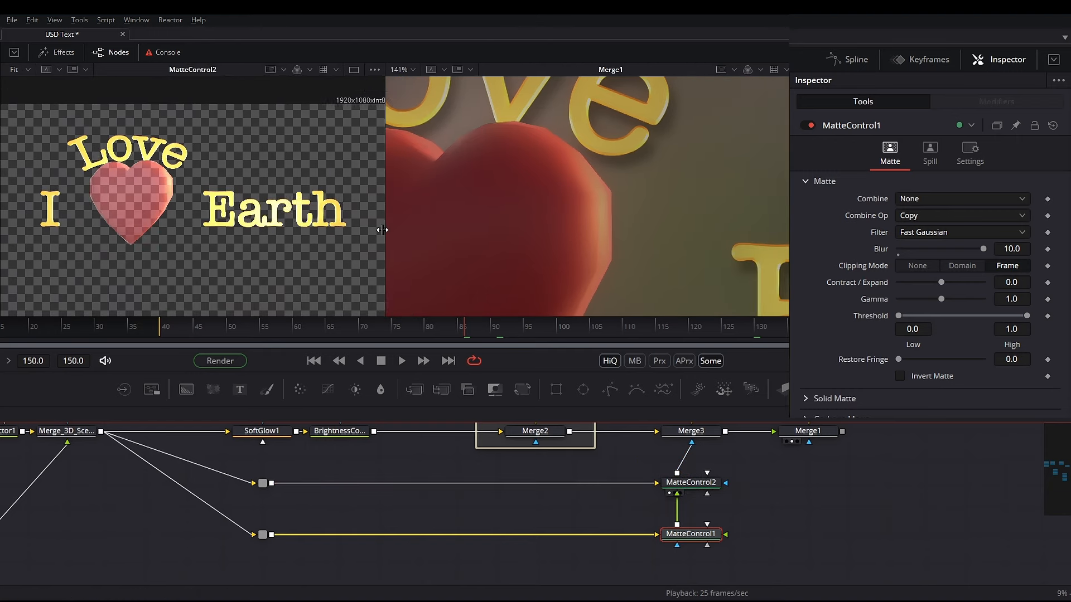
scroll(128, 175, up, 5)
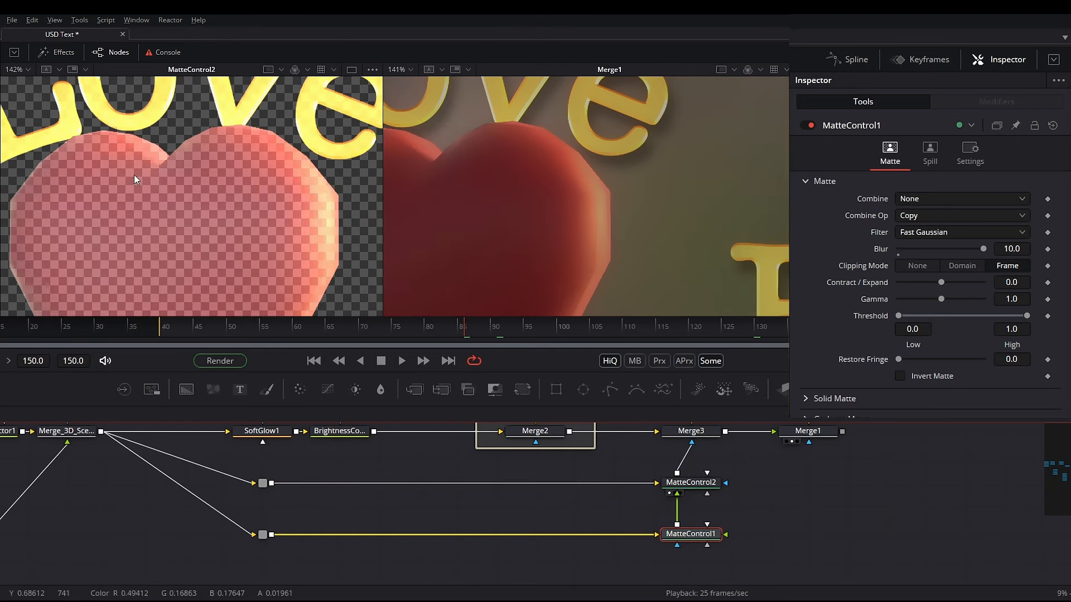
click(294, 69)
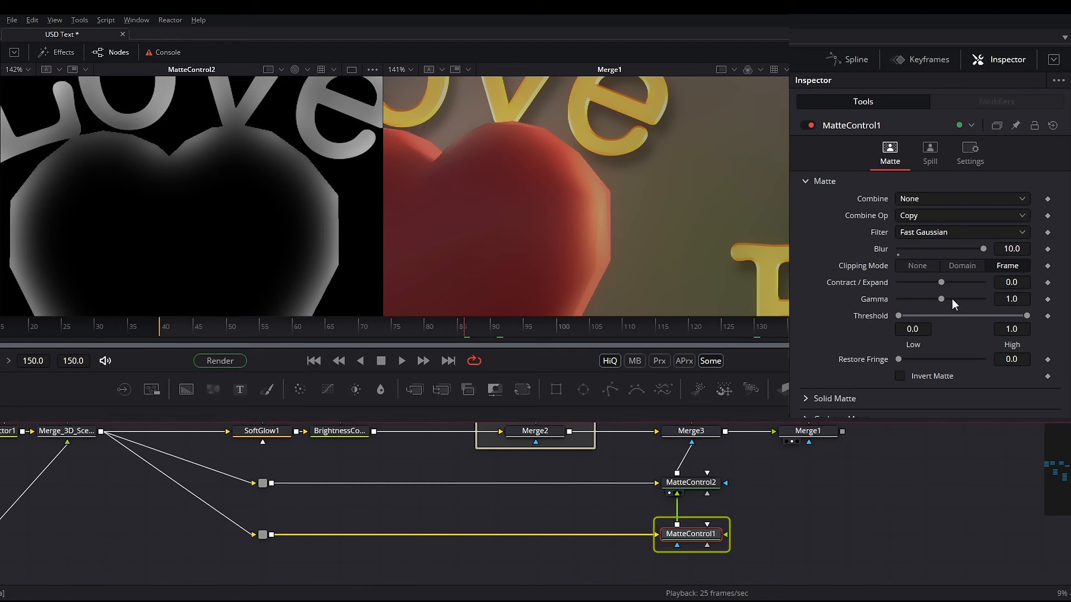
scroll(296, 187, down, 2)
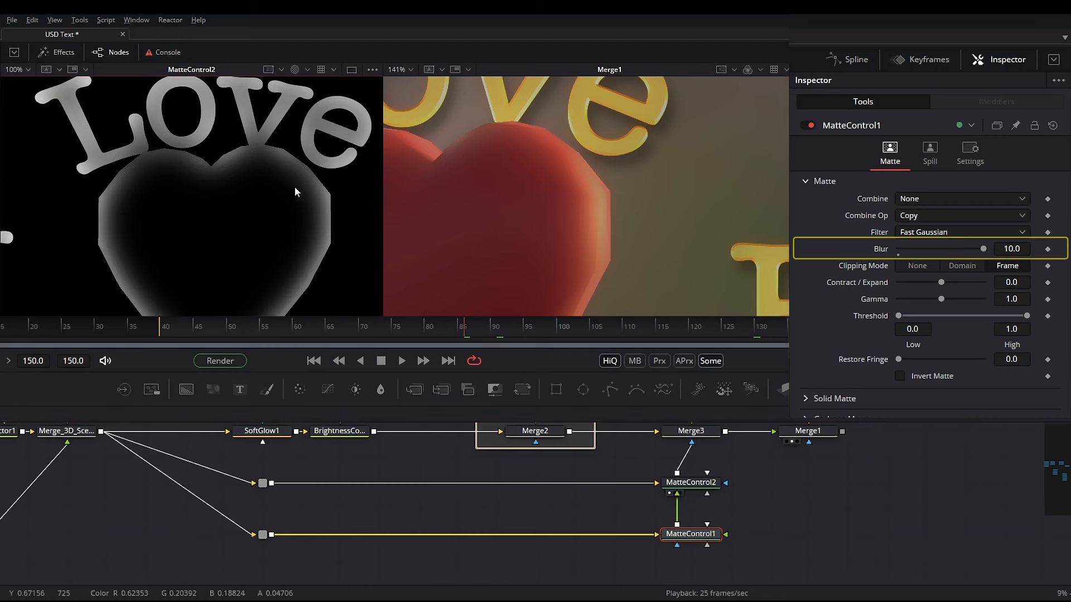
drag(983, 249, 931, 251)
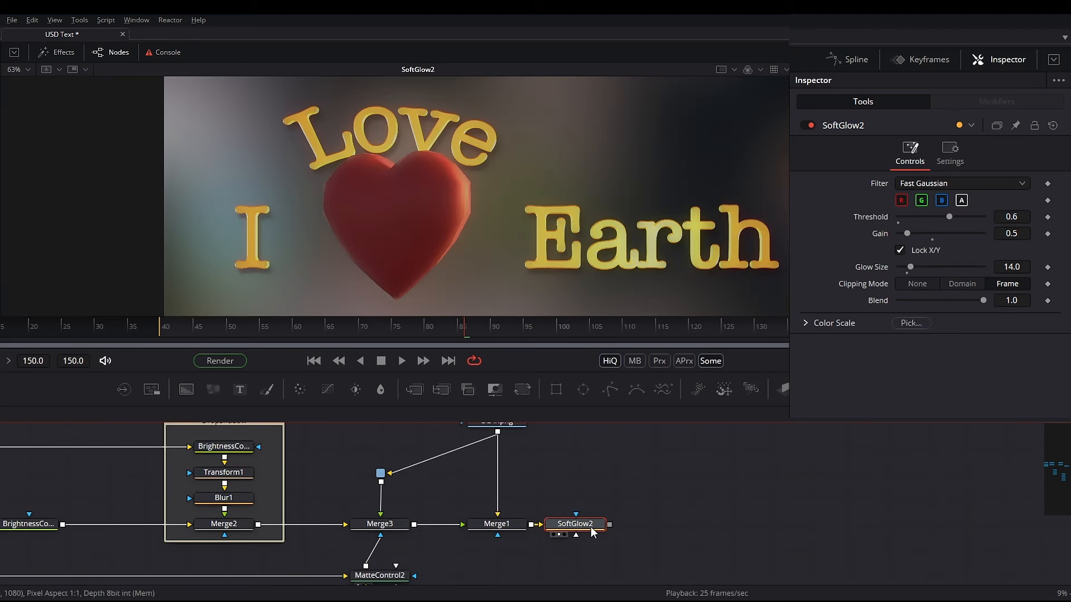
Delete the SoftGlow2 node and add a fresh Soft Glow node after Merge1
key(Delete)
click(524, 532)
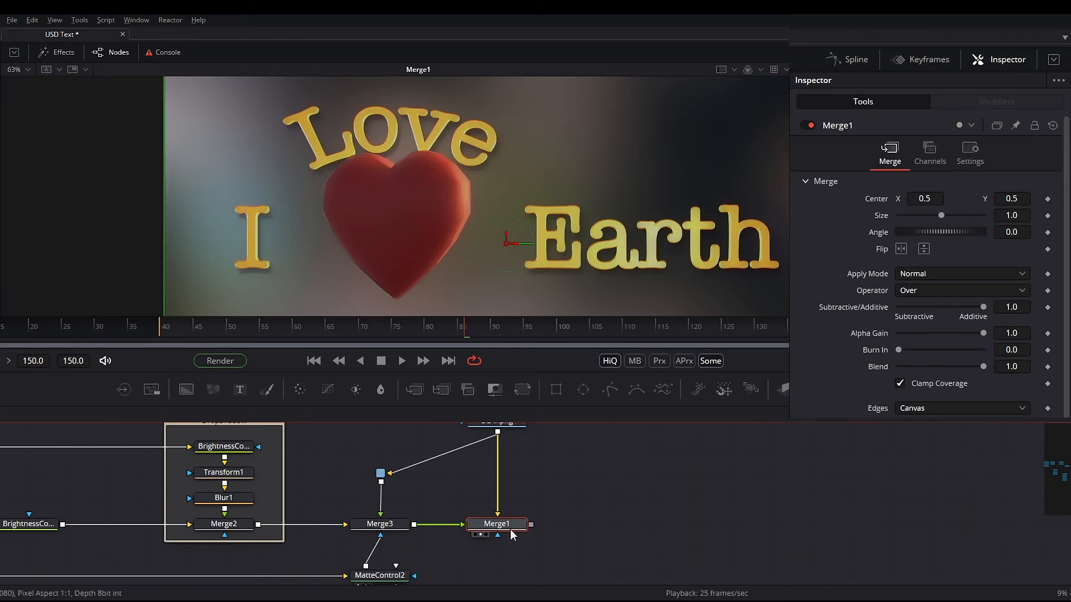
key(shift+space)
text(soft)
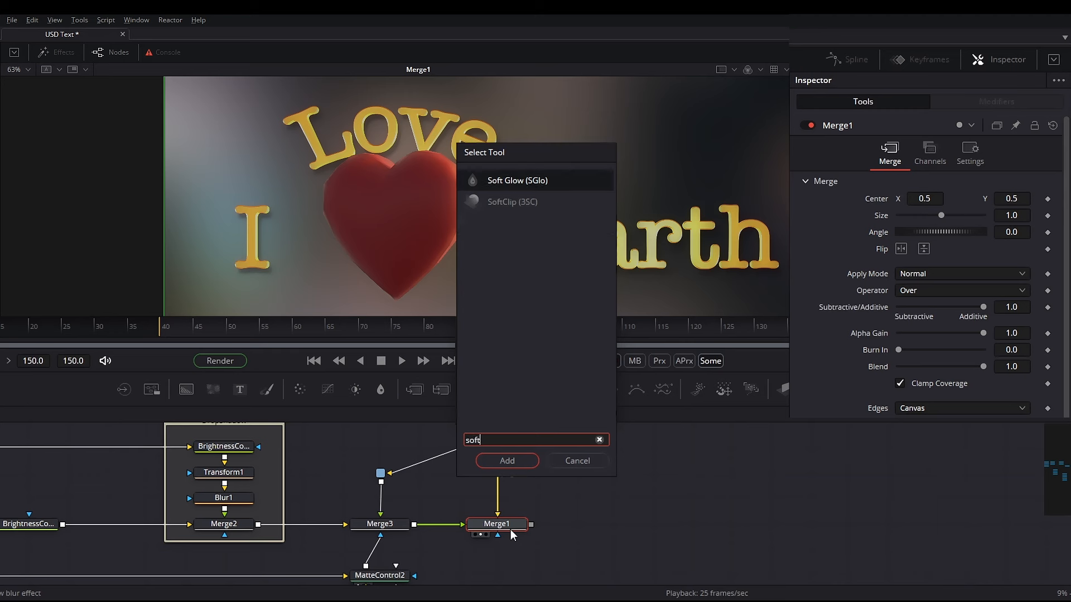
key(Return)
Set the new Soft Glow's threshold to 0.6, gain to 0.5 and glow size to 14
click(1000, 216)
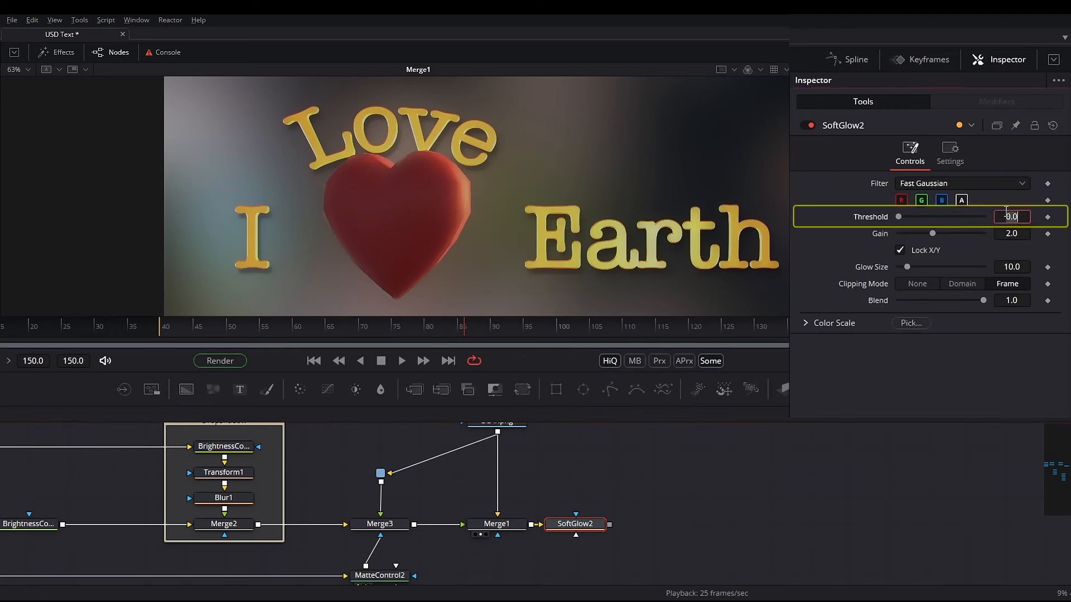
text(0.6)
key(Tab)
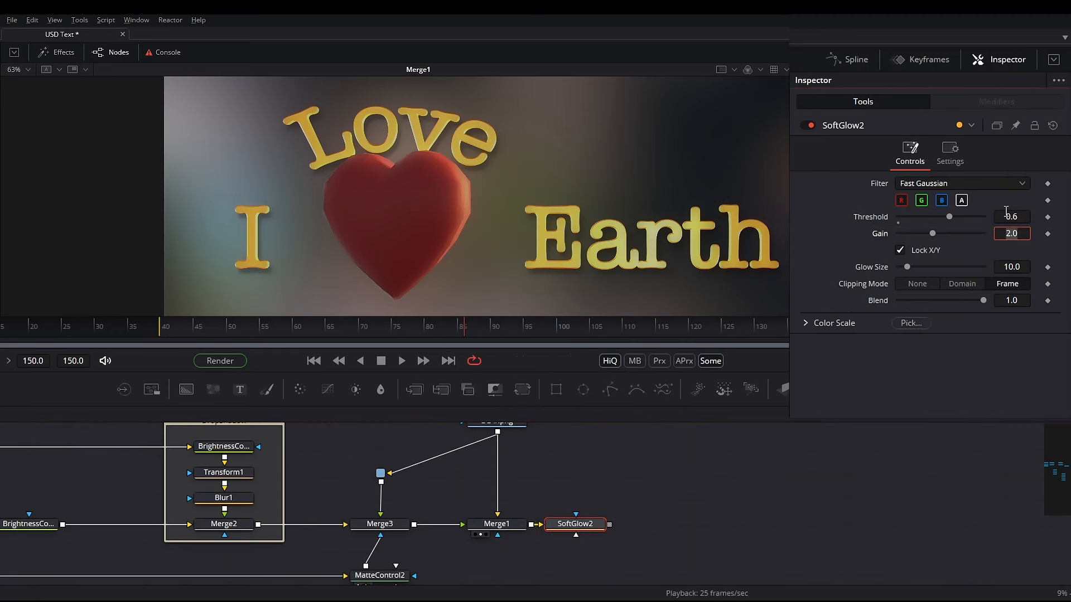
text(0.5)
key(Tab)
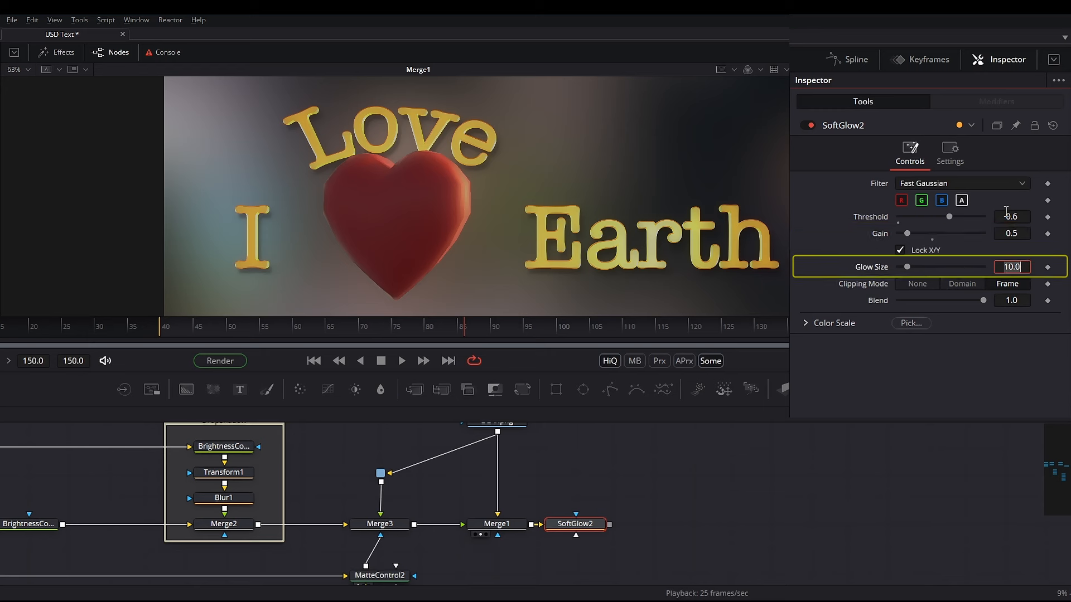
text(14)
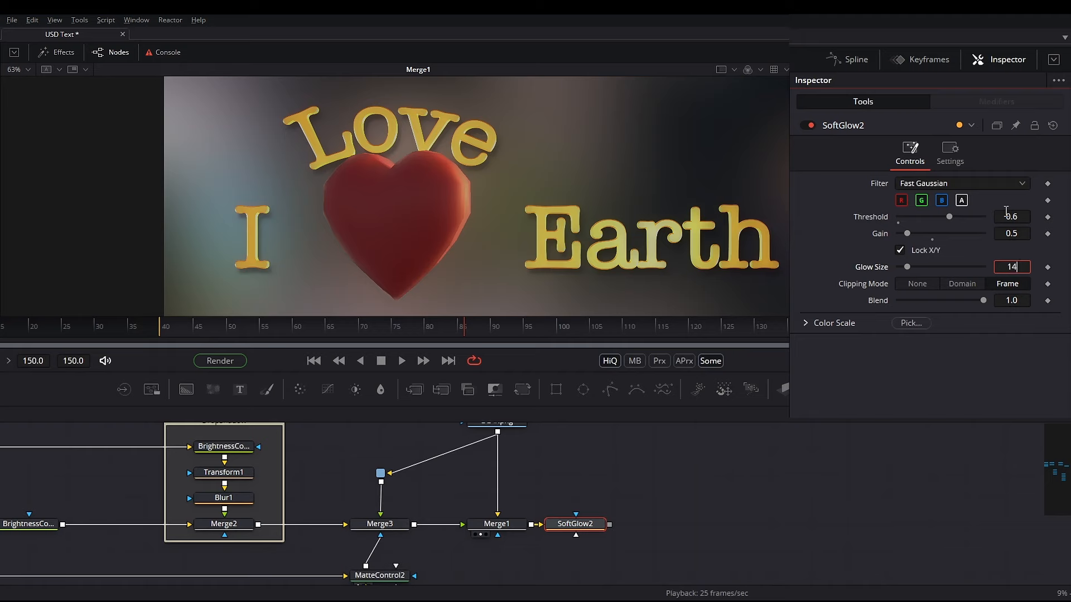
key(Return)
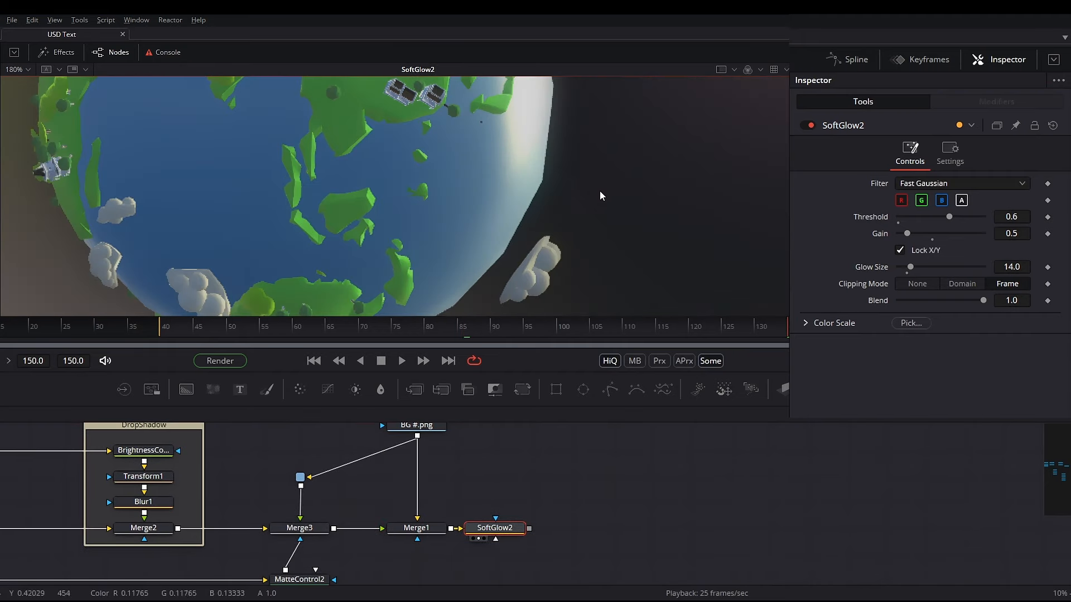
Add the Chromatic Aberration template from the Fusion Tools bin after SoftGlow2 and close the bins window
scroll(748, 201, down, 1)
scroll(561, 226, down, 1)
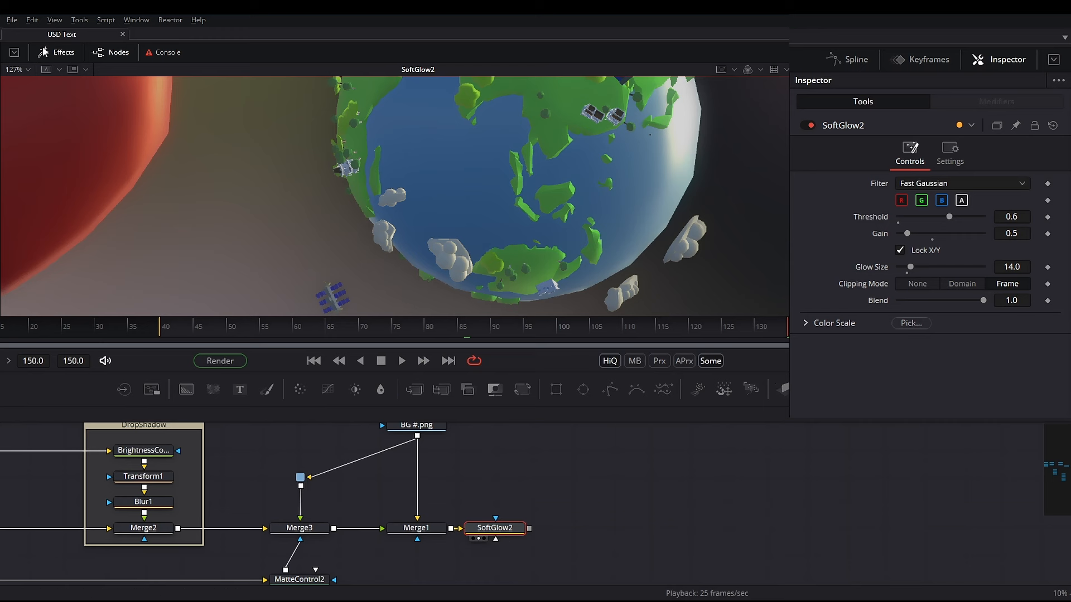
click(12, 19)
click(32, 149)
click(642, 360)
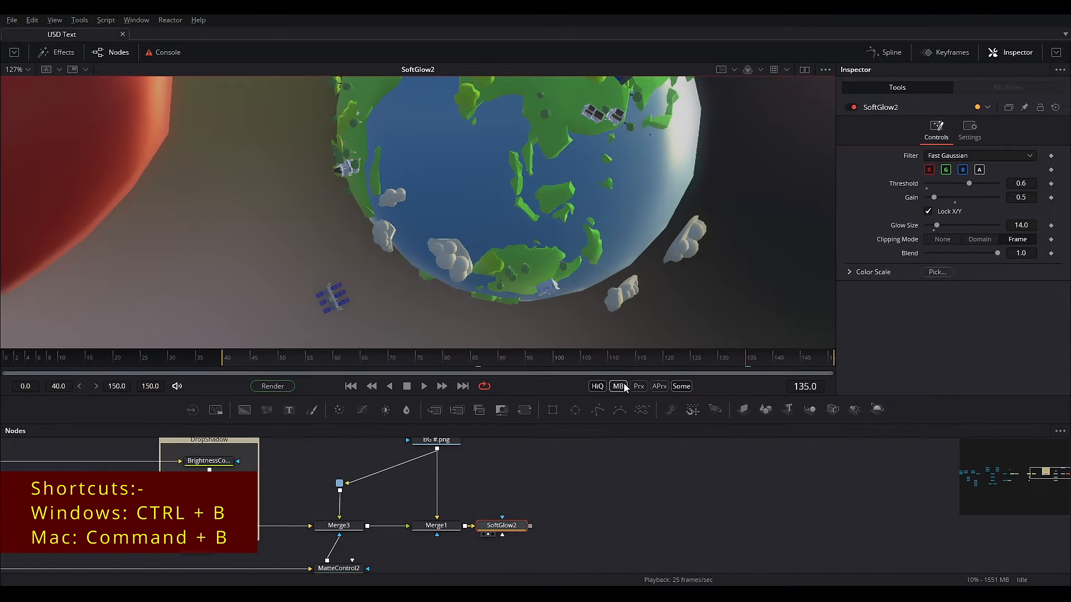
key(ctrl+b)
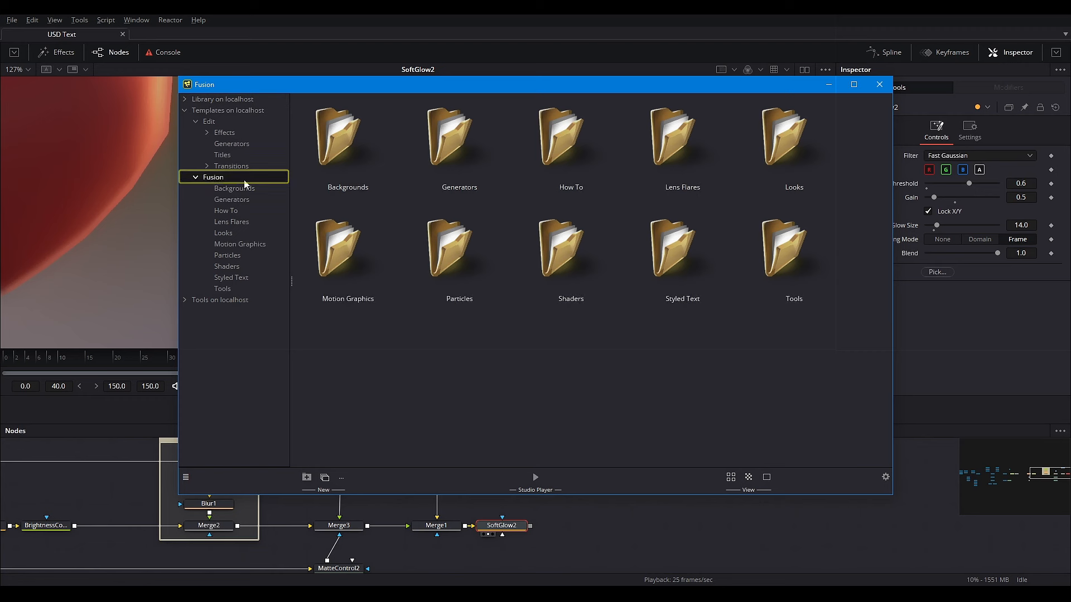
click(216, 289)
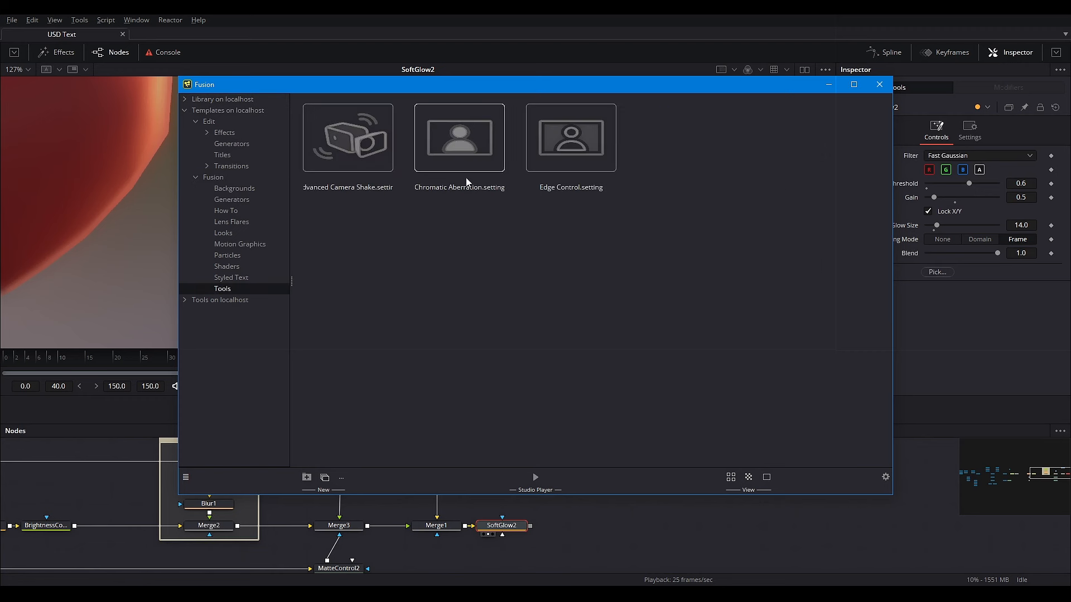
drag(426, 149, 555, 522)
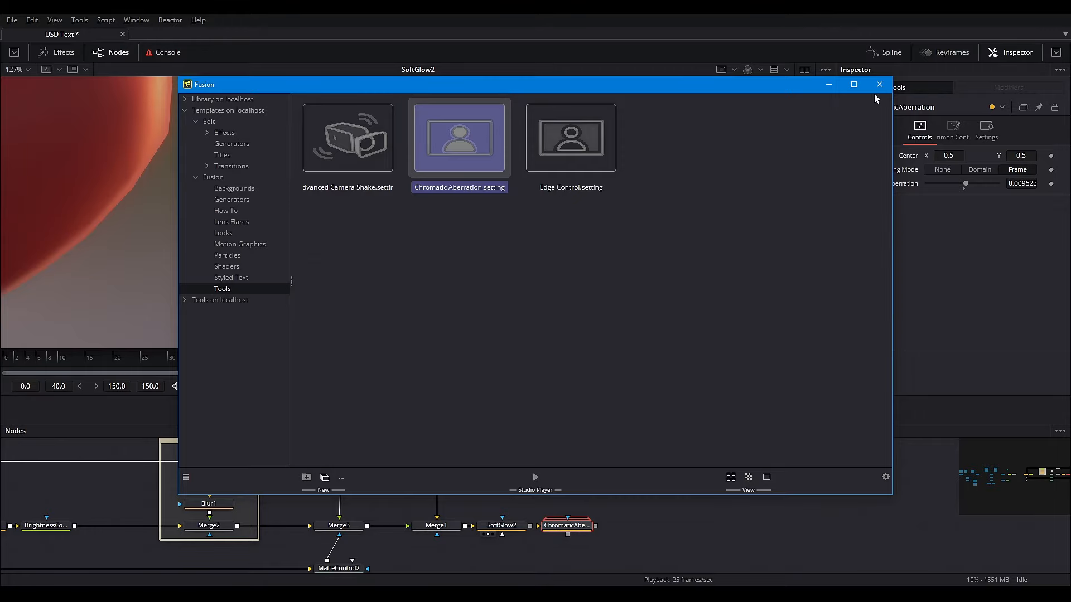
click(880, 84)
Show the ChromaticAberration node in the viewer and set its chromatic aberration amount to 0.005
drag(586, 530, 575, 239)
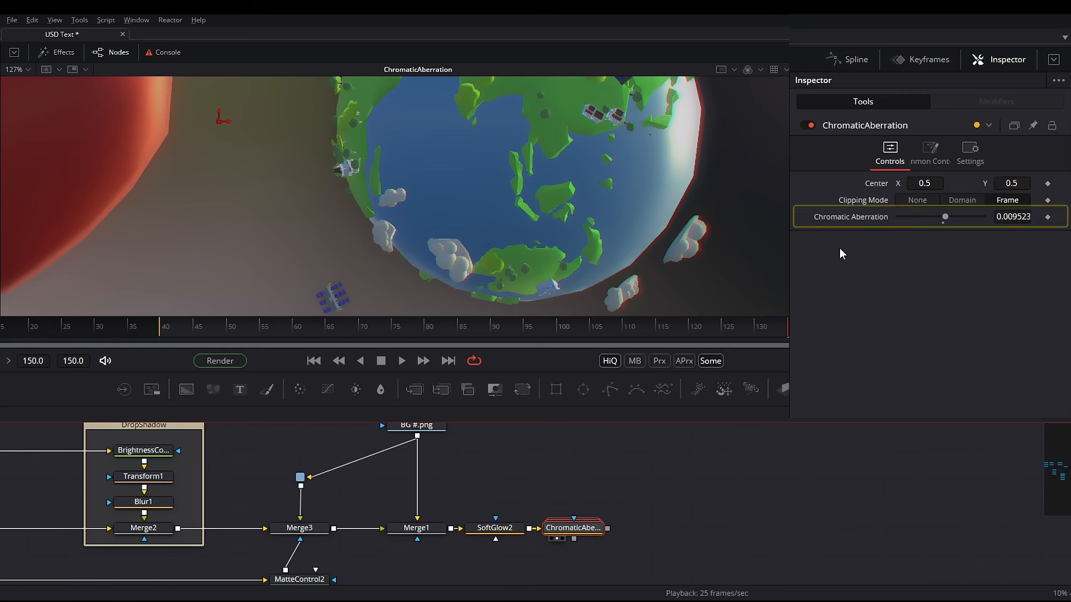
click(942, 224)
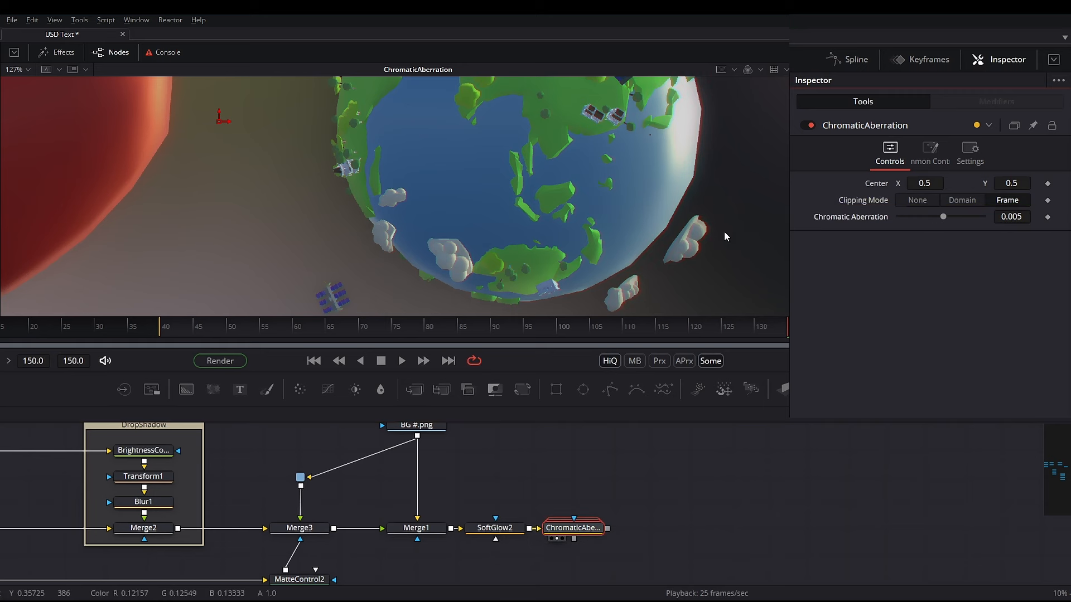
scroll(723, 232, down, 5)
Add a Film Grain node after ChromaticAberration and show it in the viewer
key(shift+space)
text(fi)
key(BackSpace)
text(i,e)
key(BackSpace)
key(BackSpace)
key(BackSpace)
text(ilm)
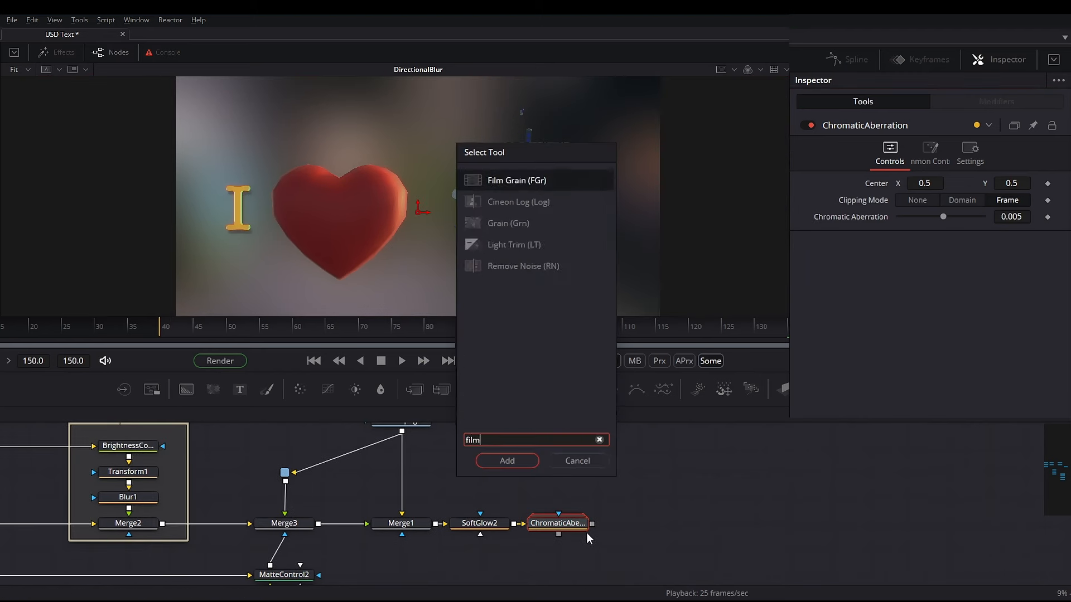
key(Return)
key(1)
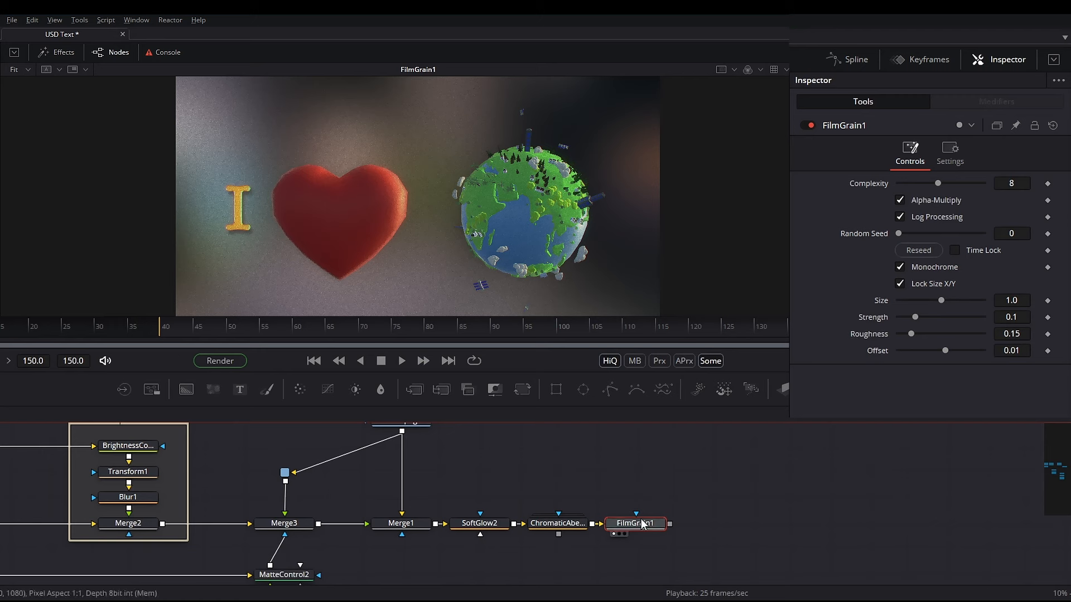
Set the film grain's size to 0.2 and strength to 0.02
click(1011, 301)
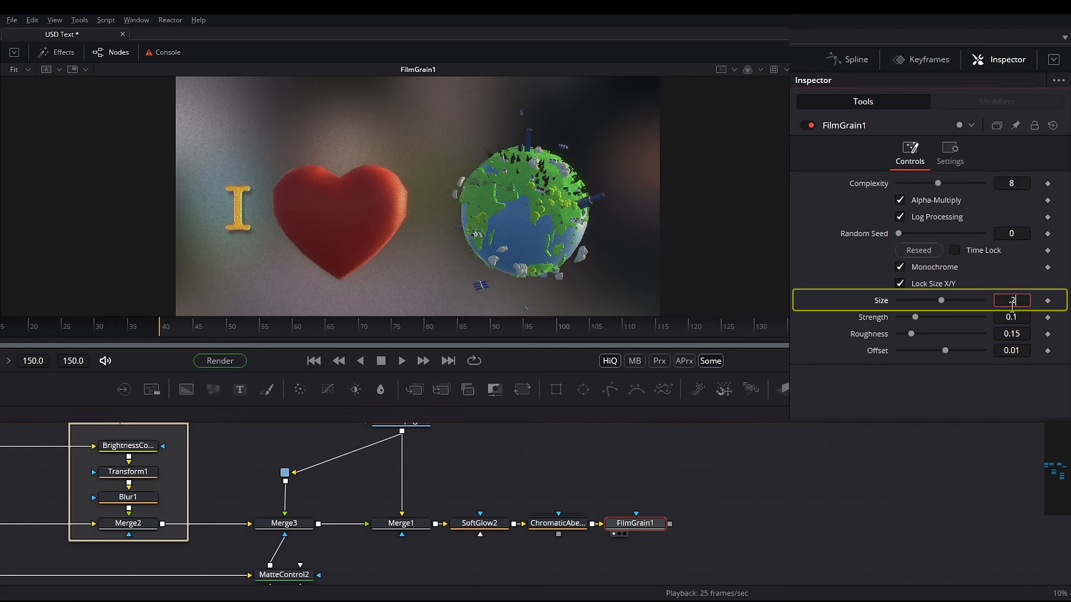
text(.2)
key(Tab)
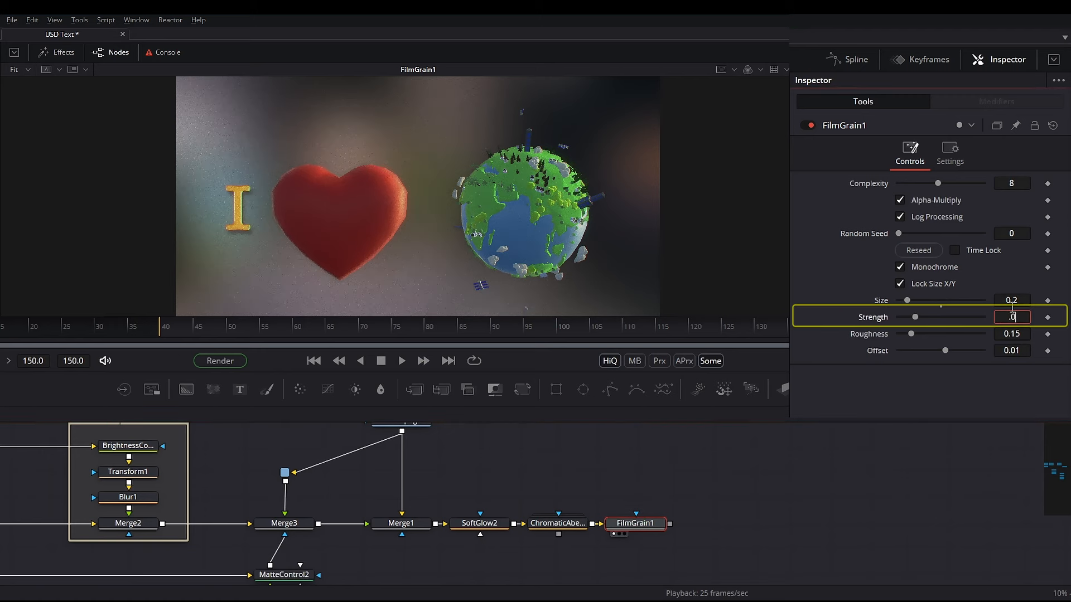
text(.02)
key(Return)
Save the composition and set uRenderer1's complexity to High
drag(410, 536, 365, 482)
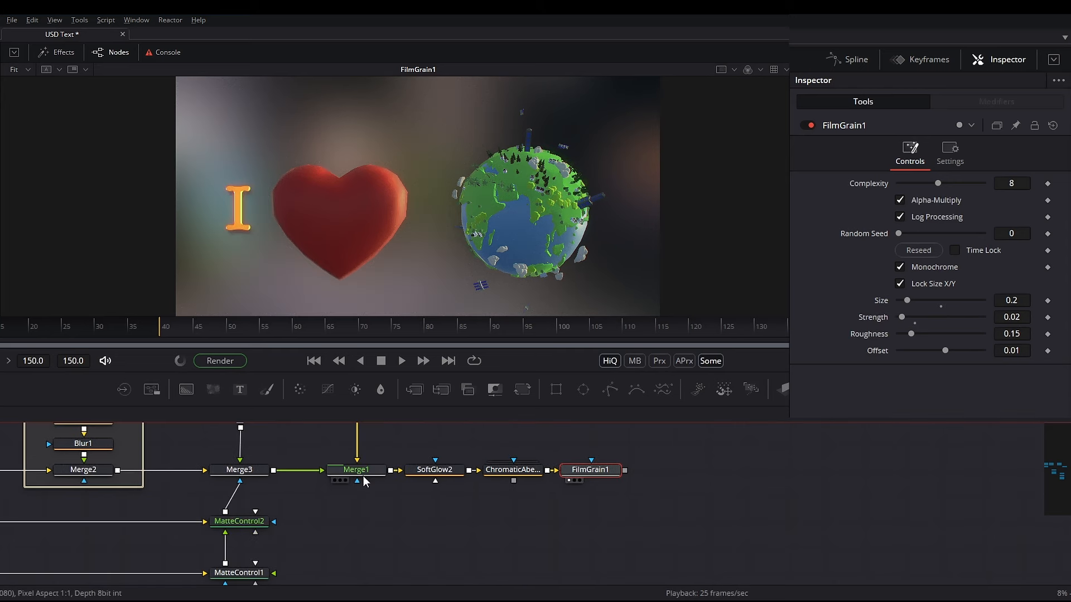
drag(189, 494, 406, 488)
drag(172, 506, 560, 484)
click(384, 513)
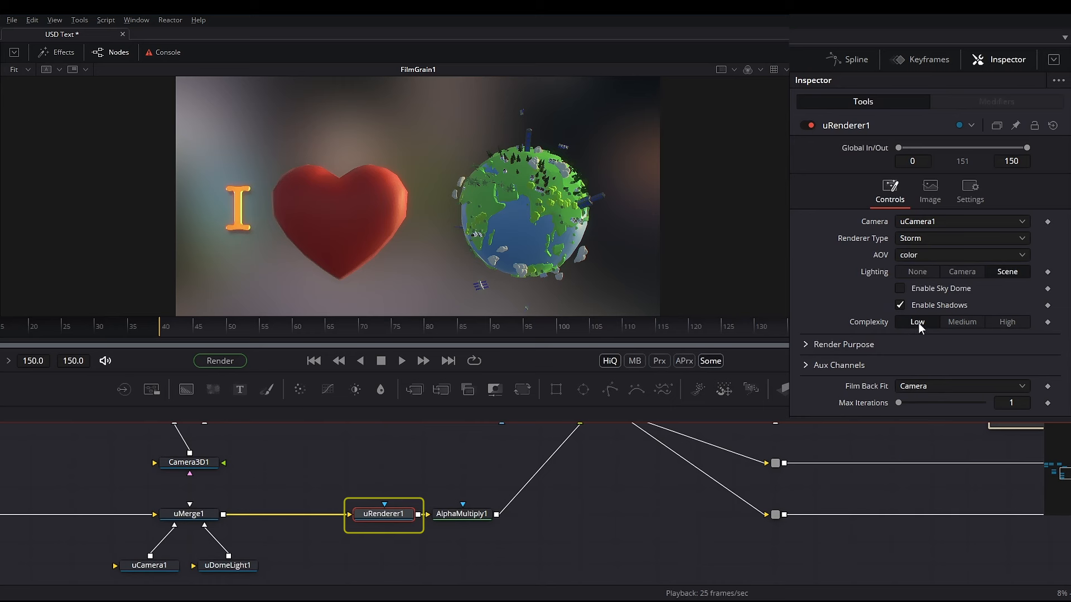
key(ctrl+s)
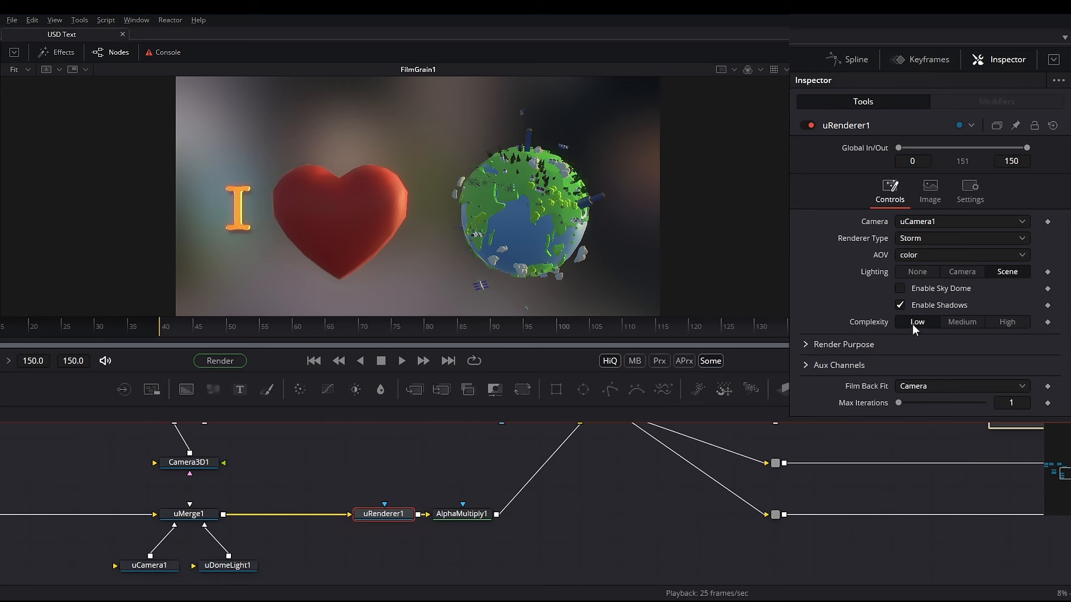
click(993, 324)
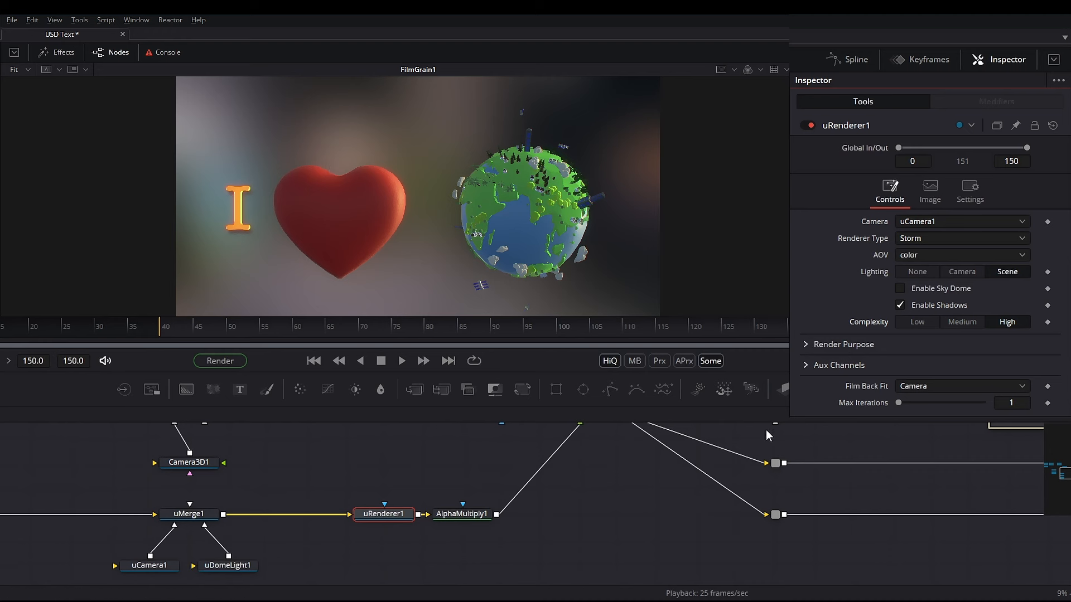
key(ctrl+f)
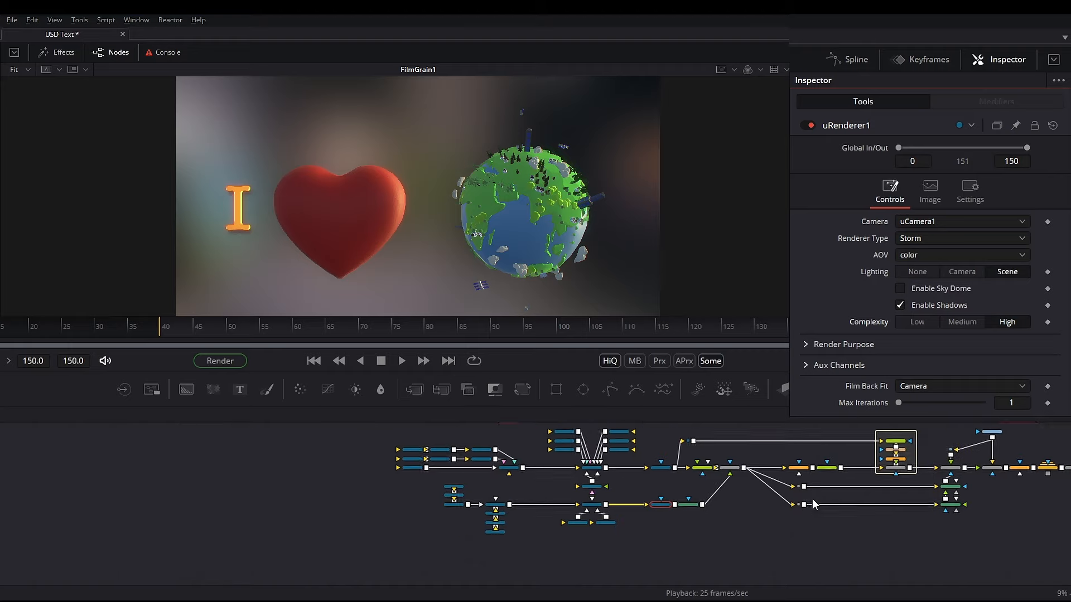